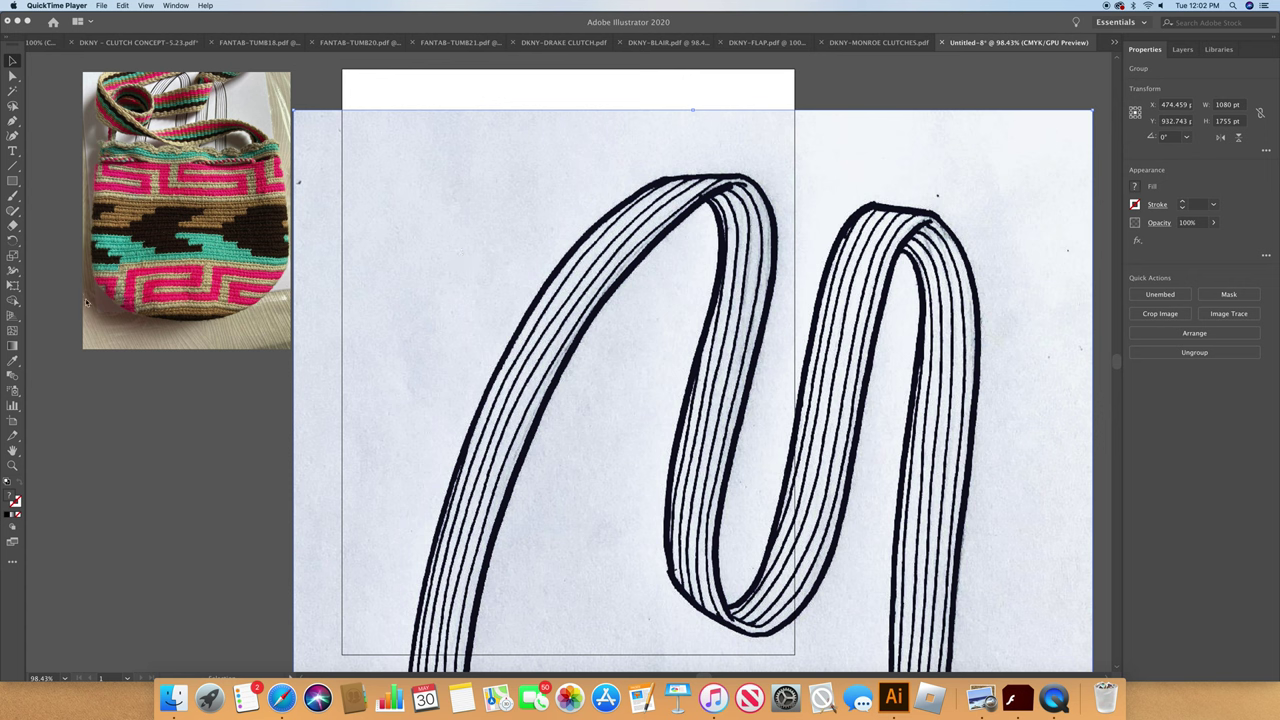
Step: Scale the bag sketch uniformly to 26%, move it onto the artboard, and enlarge it to about 472 × 768 pt, roughly centred
double_click(13, 256)
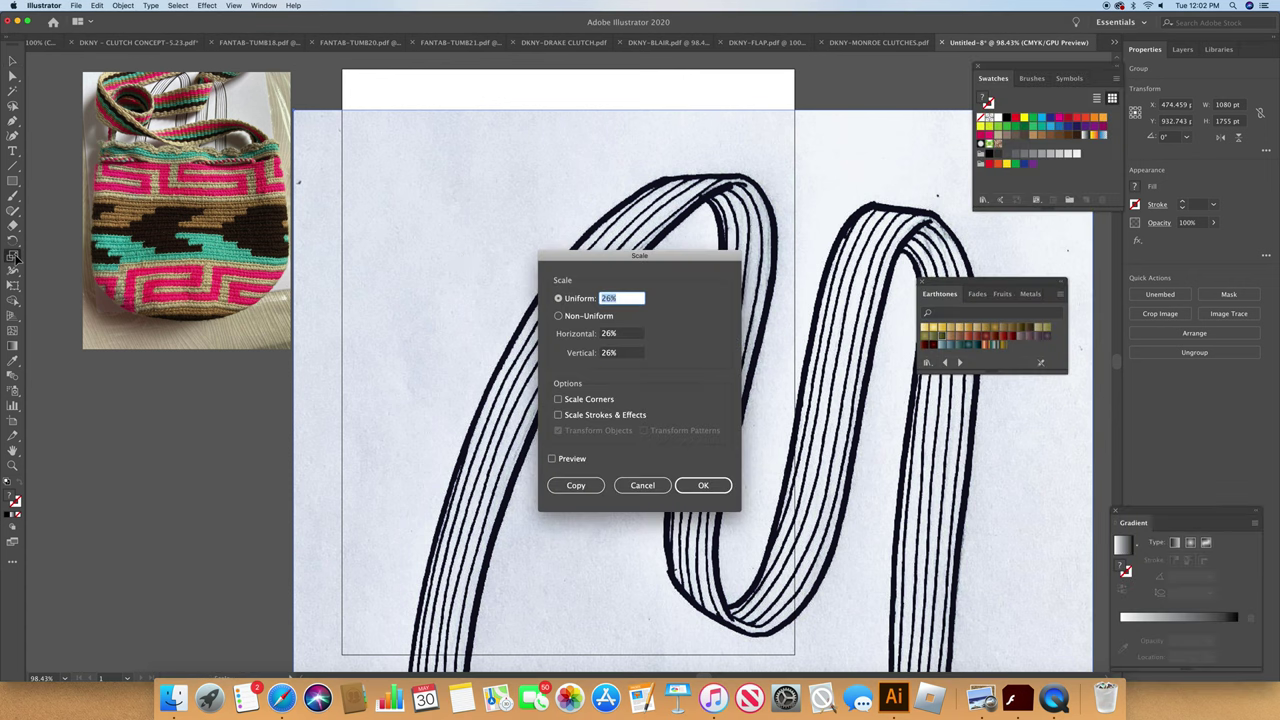
left_click(700, 488)
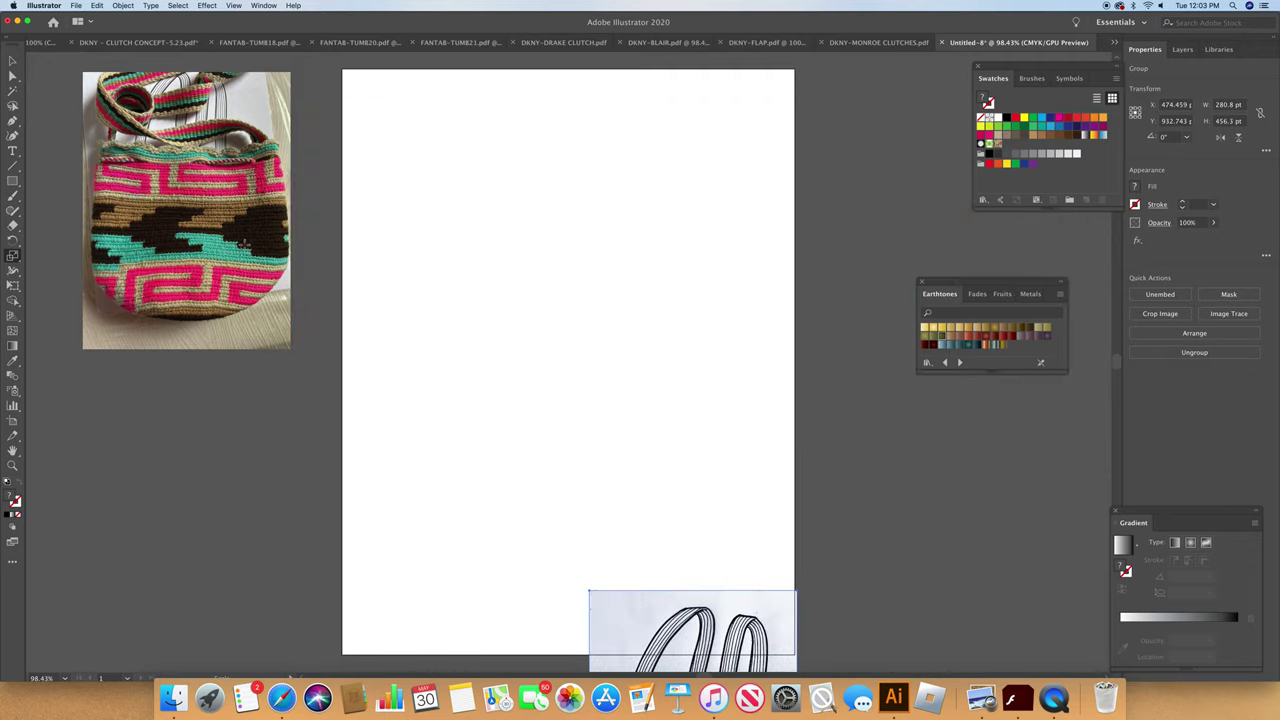
left_click(13, 62)
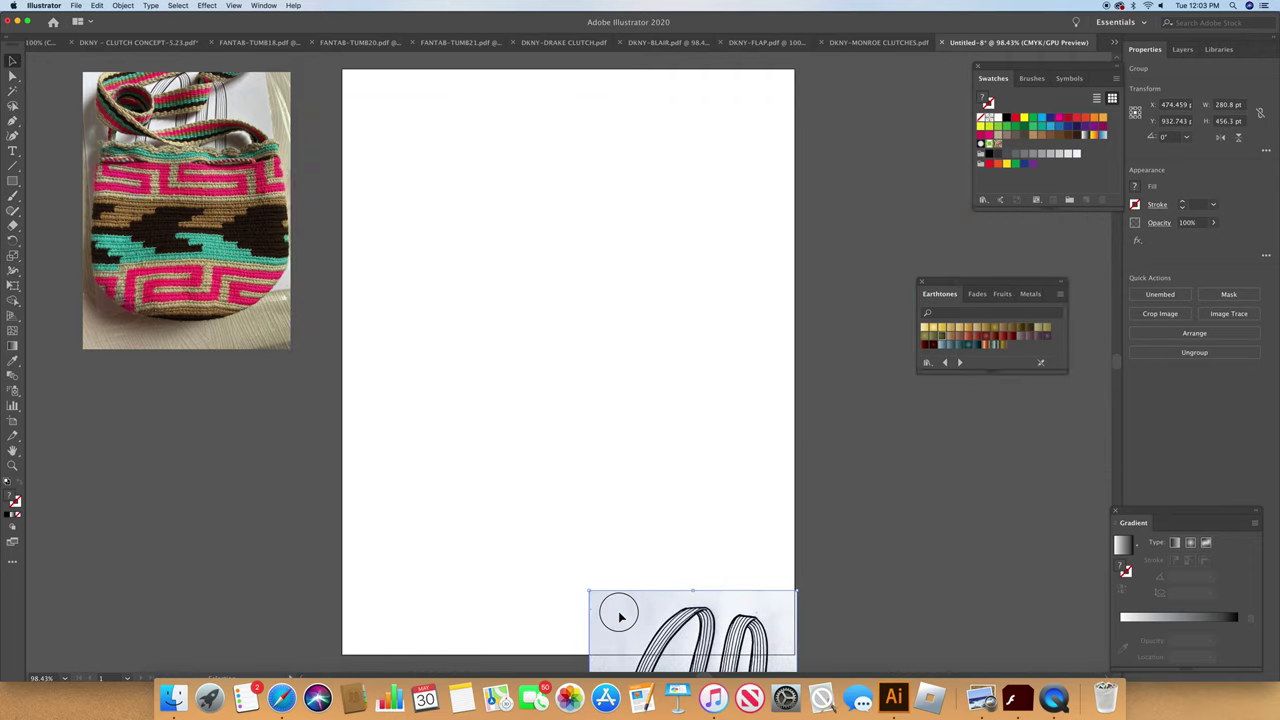
left_click_drag(608, 606, 386, 99)
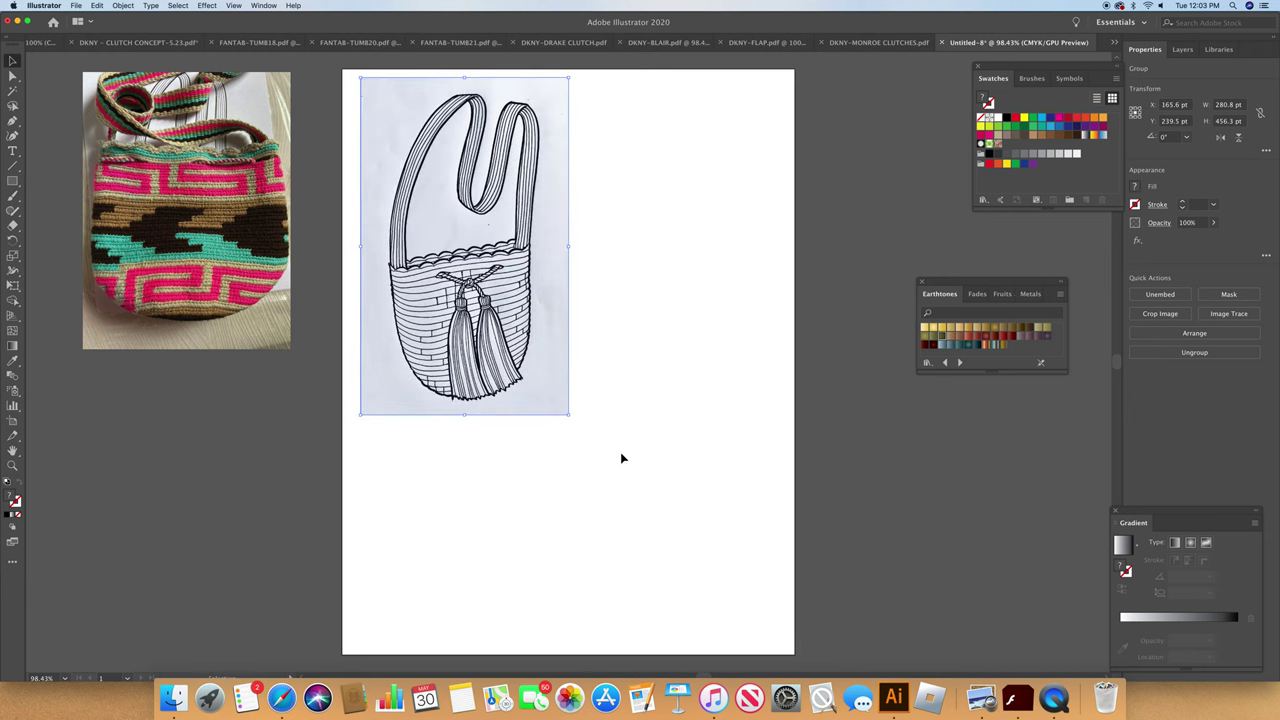
left_click_drag(569, 414, 782, 648)
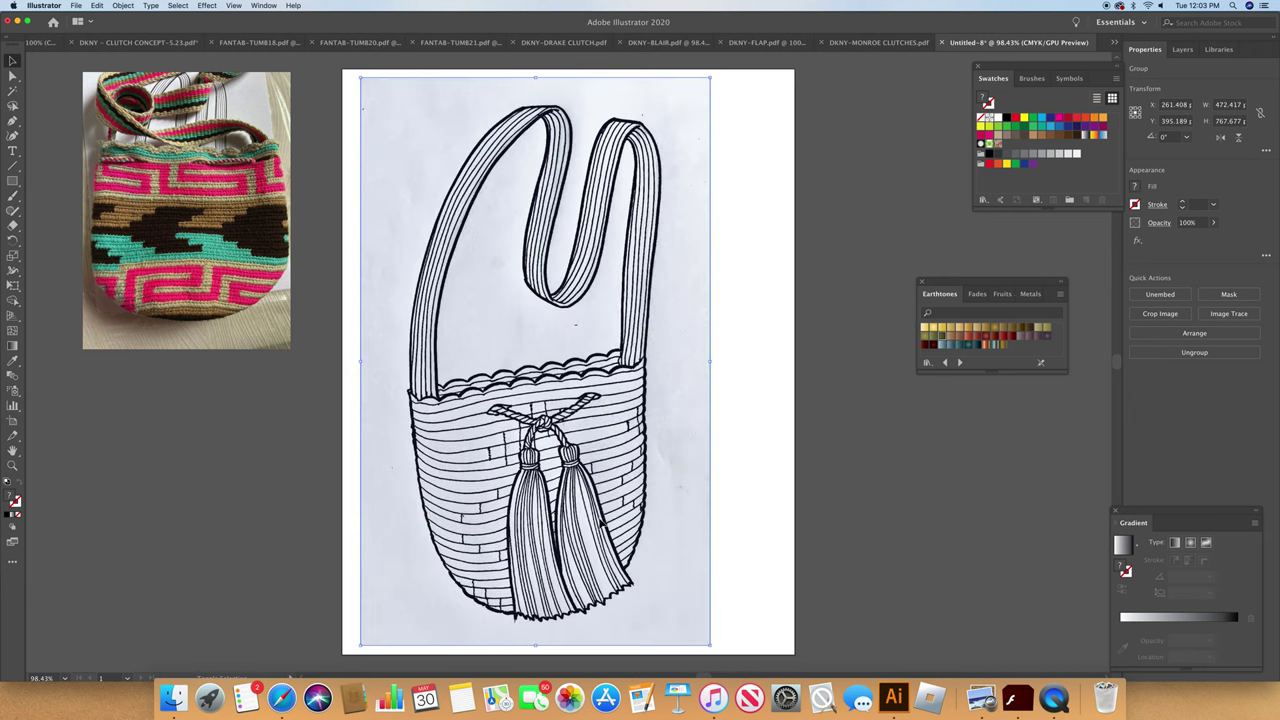
left_click_drag(604, 516, 632, 510)
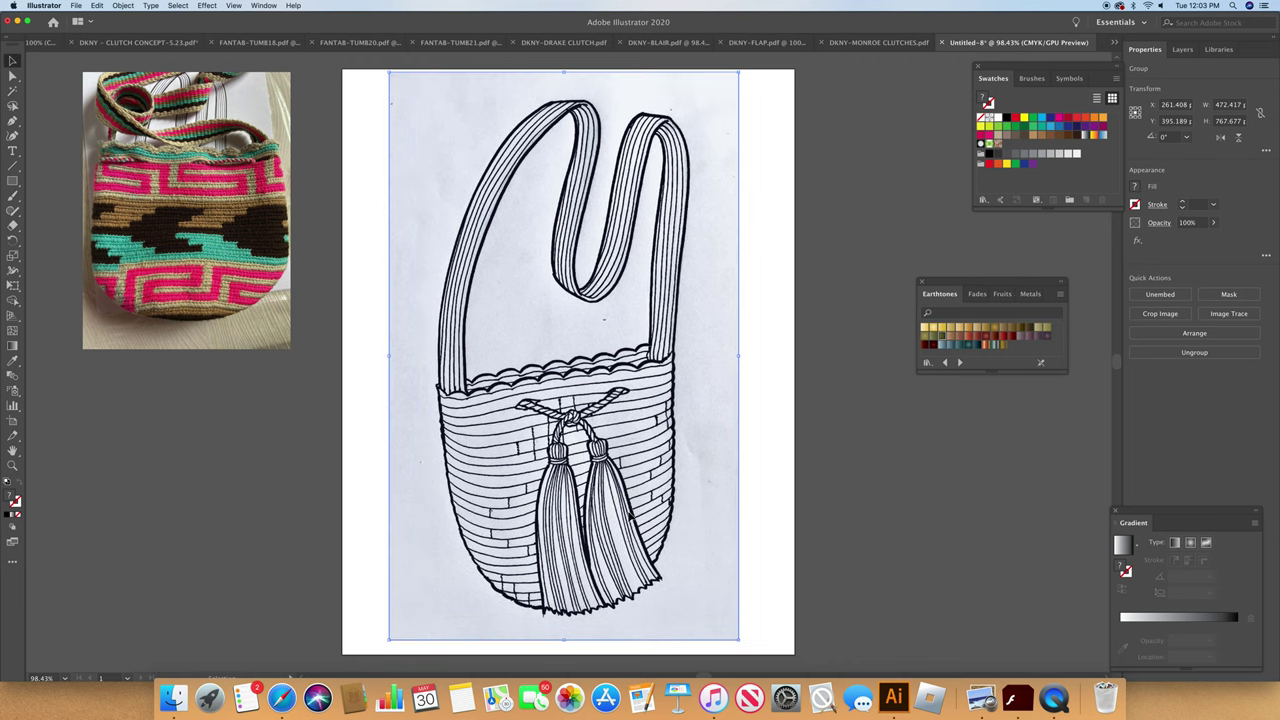
Step: Convert the bag sketch into editable vector shapes with Image Trace, using Make and Expand
left_click(130, 6)
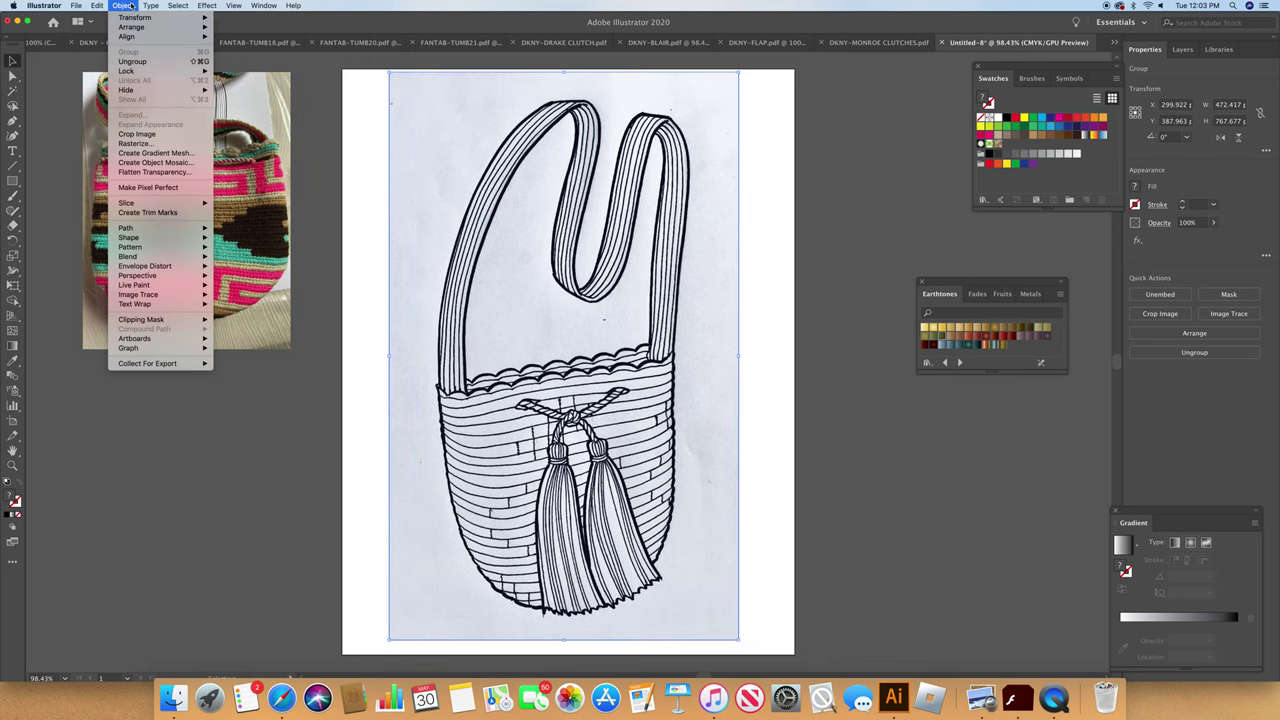
mouse_move(163, 298)
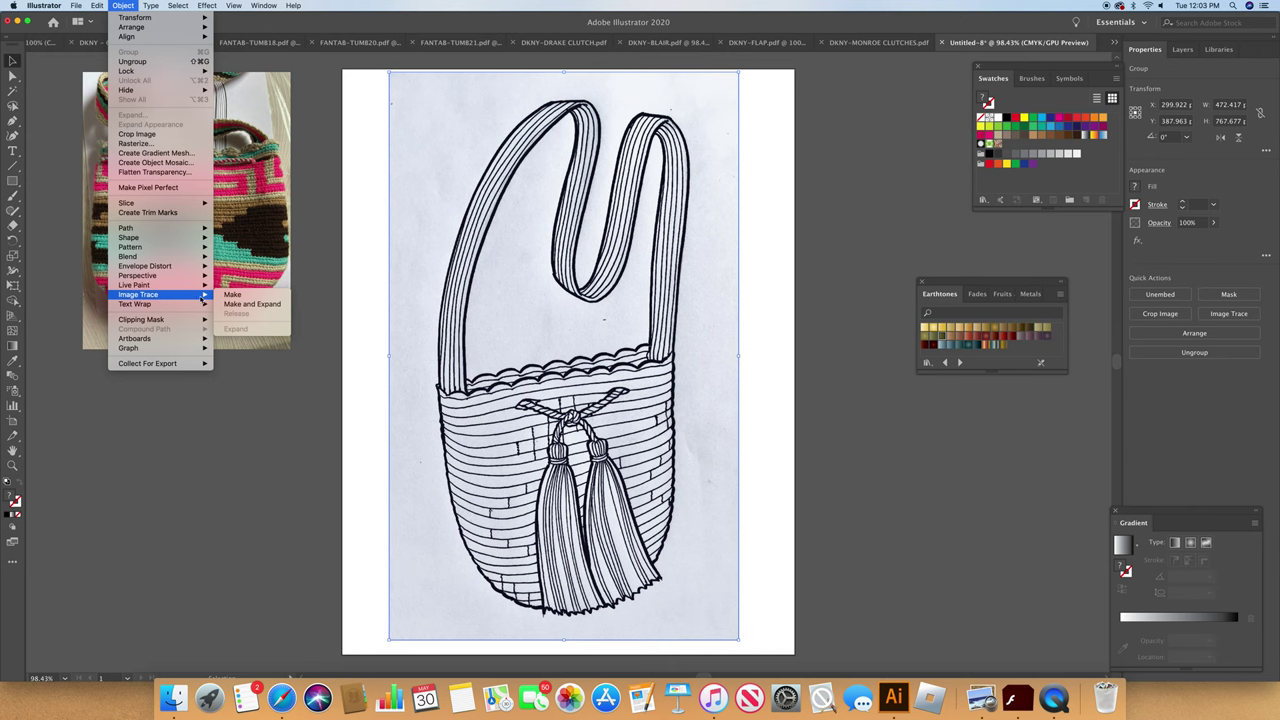
left_click(255, 305)
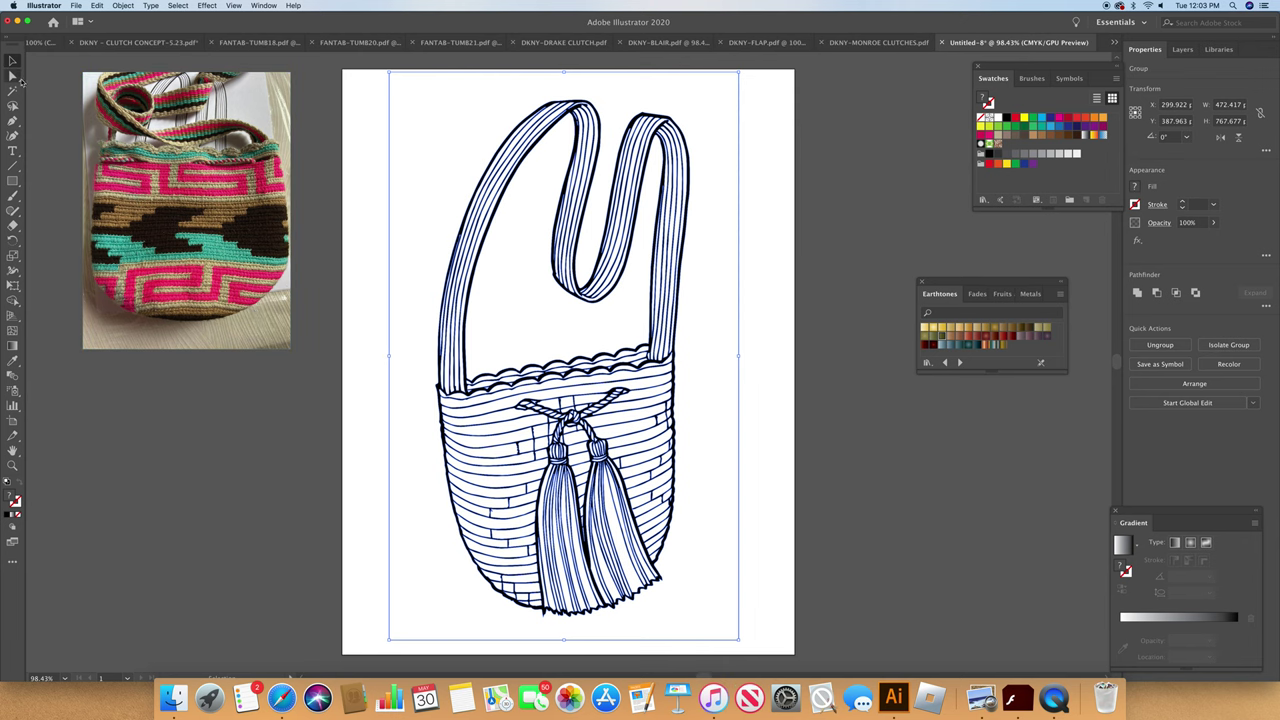
Step: Delete the white background shape surrounding the traced bag drawing
left_click(14, 76)
left_click(372, 150)
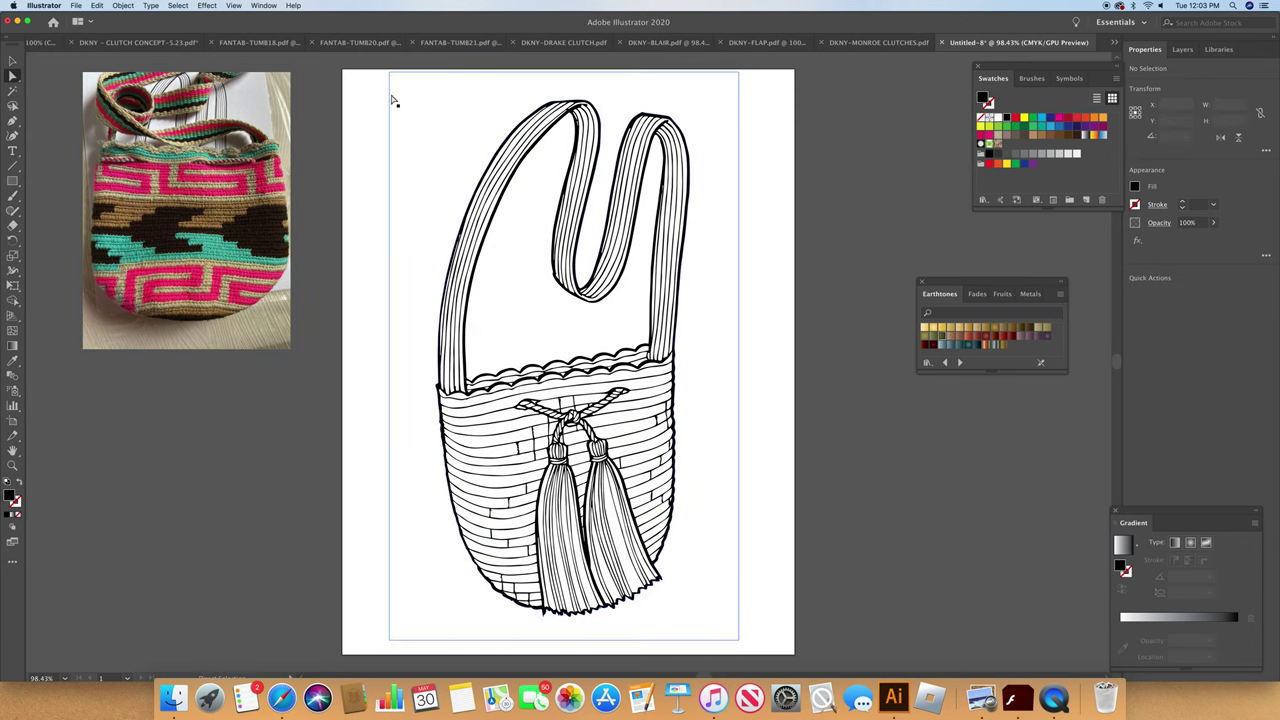
left_click(394, 100)
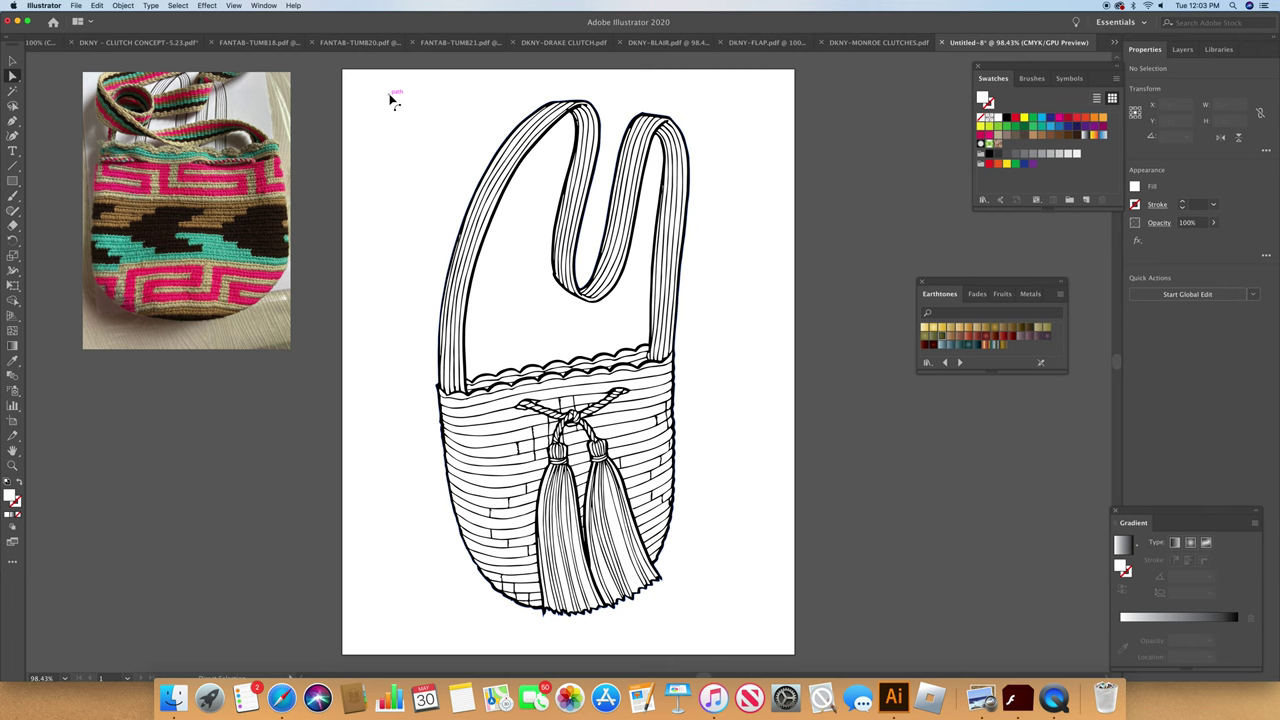
Step: Enlarge the reference photo of the crocheted bag to about 354 × 472 pt
left_click(235, 234)
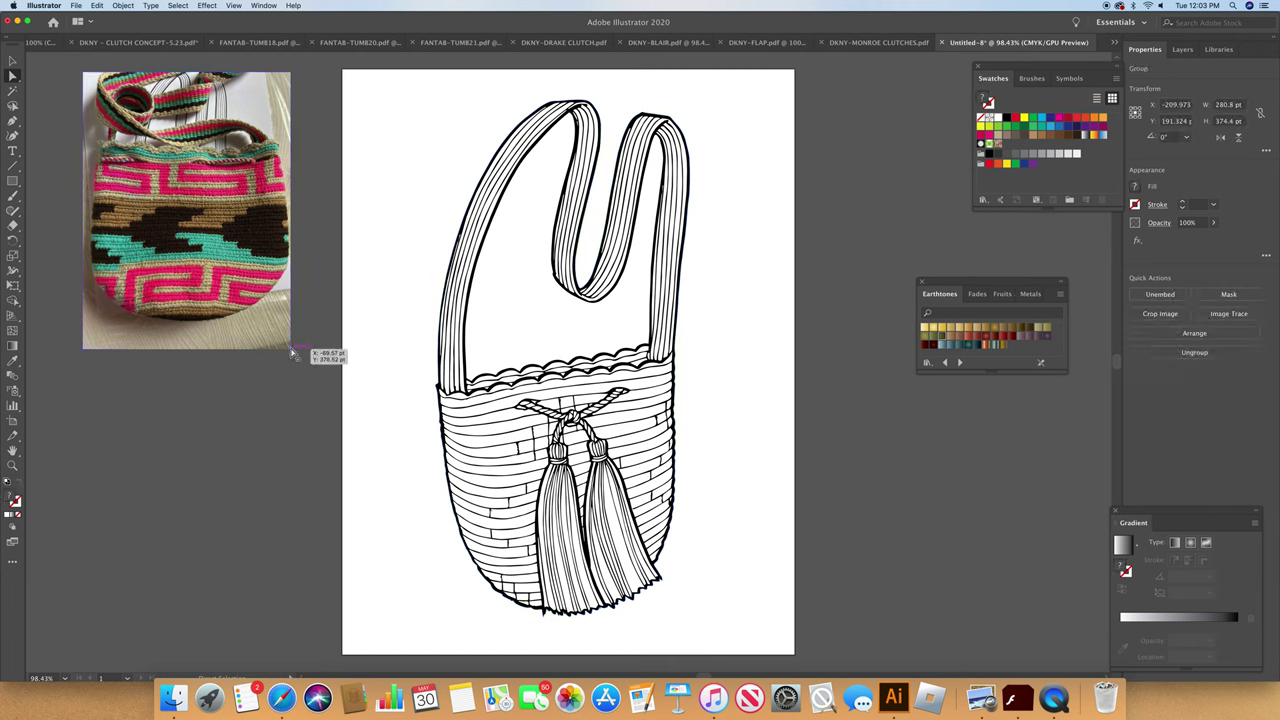
left_click(13, 62)
left_click_drag(292, 349, 345, 421)
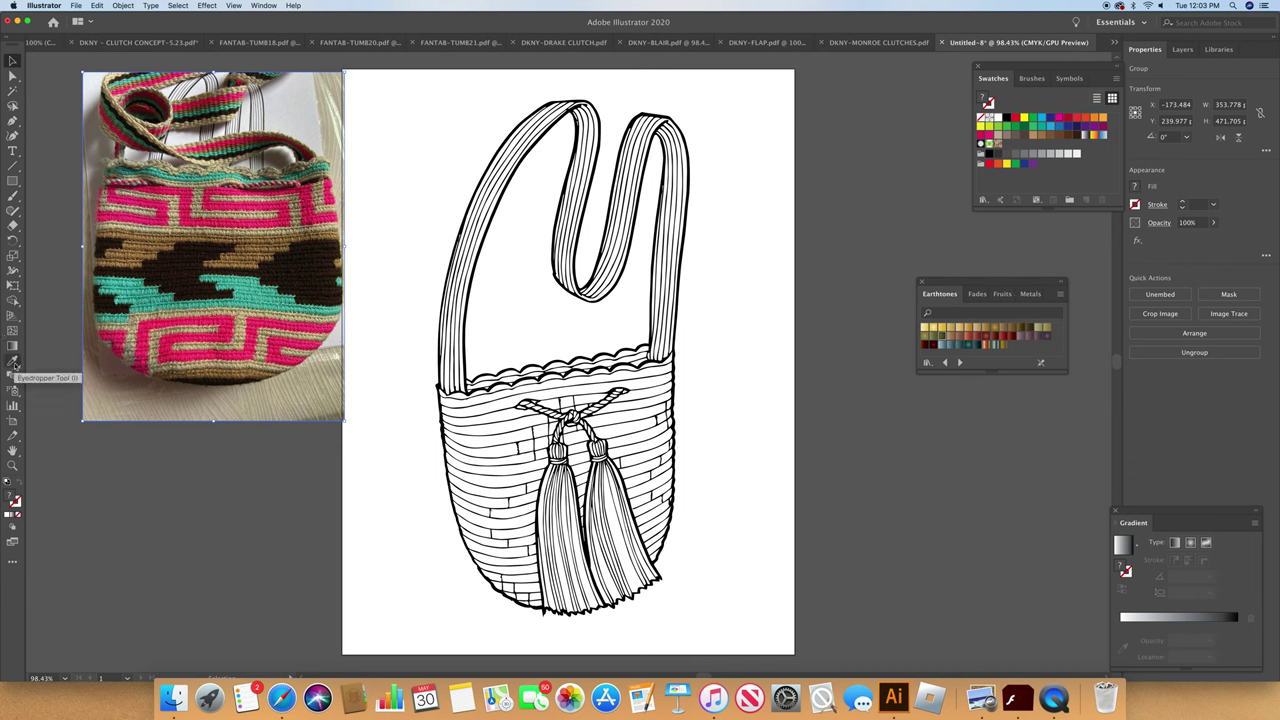
Step: Fill the front scalloped rim of the drawn bag with a tan sampled from the beige yarn in the reference photo
left_click(13, 76)
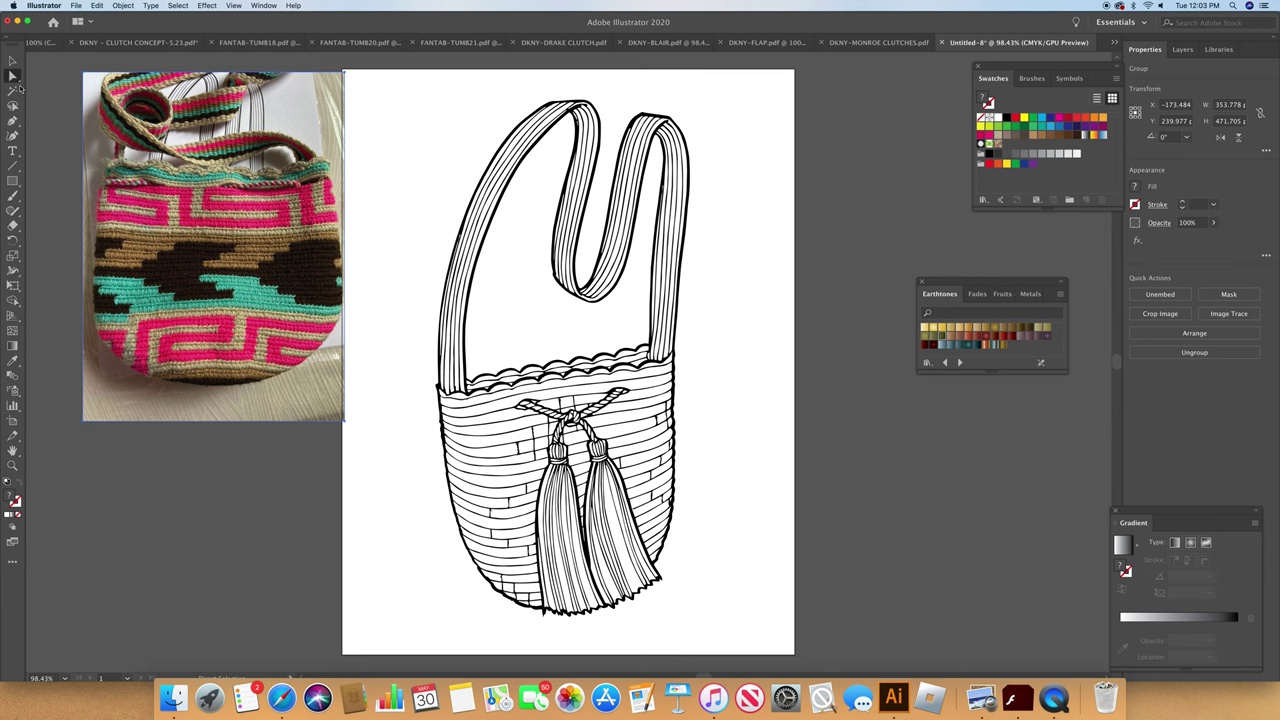
left_click(497, 410)
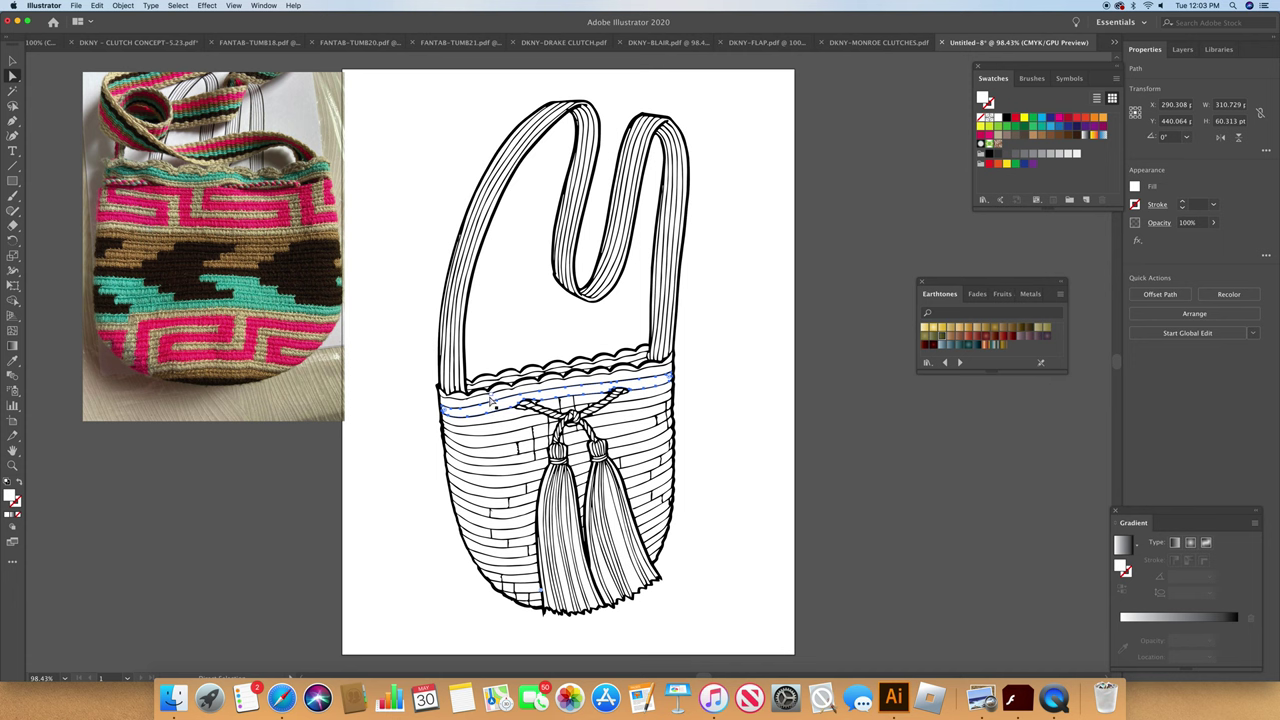
left_click(489, 400)
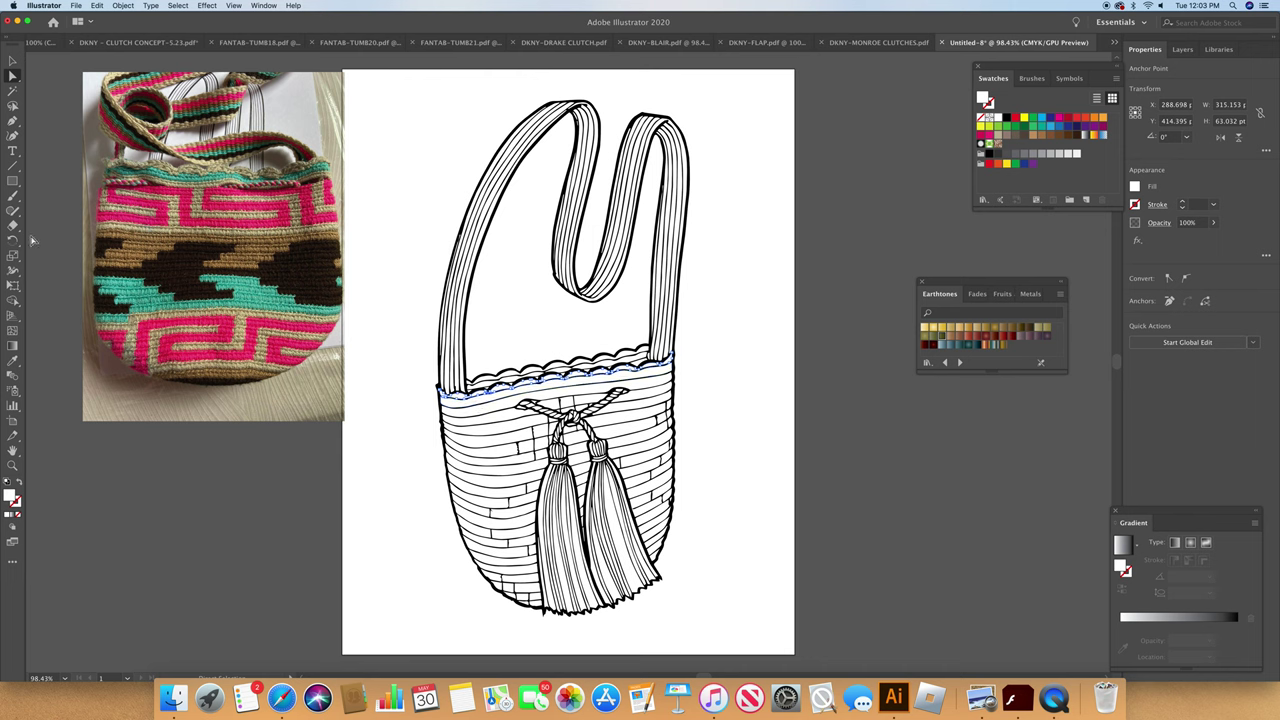
left_click(13, 360)
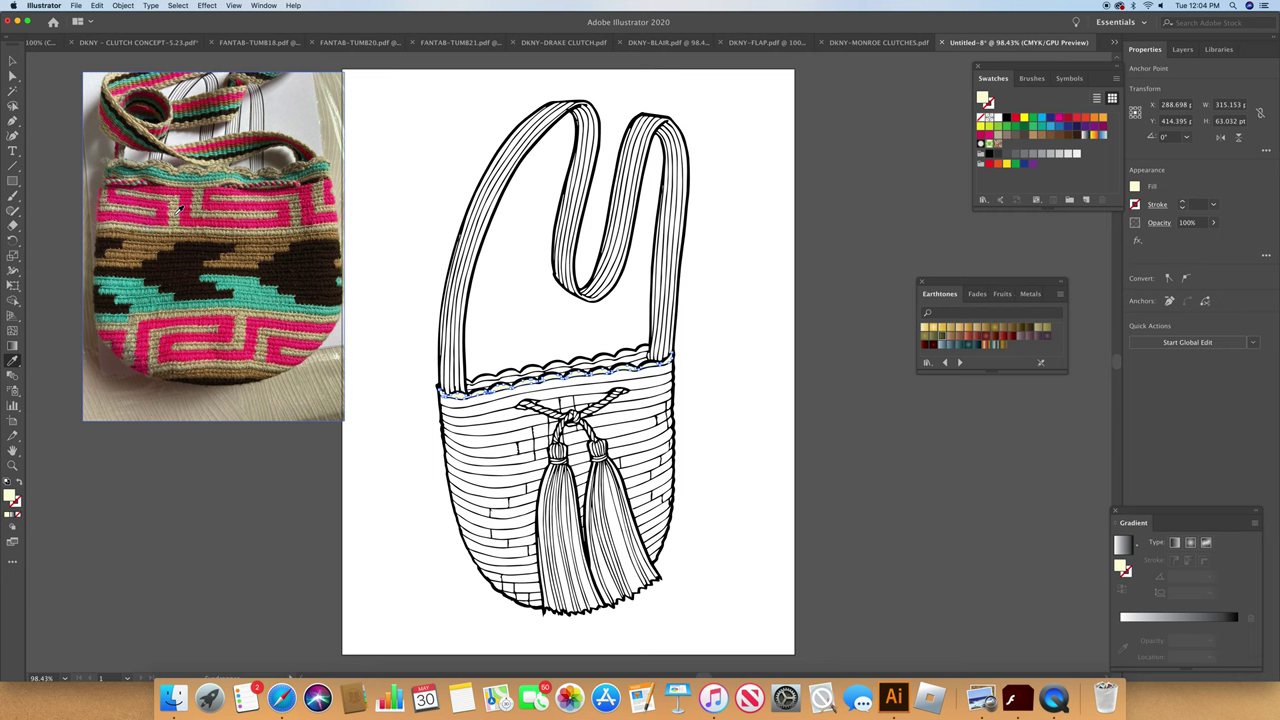
left_click(180, 214)
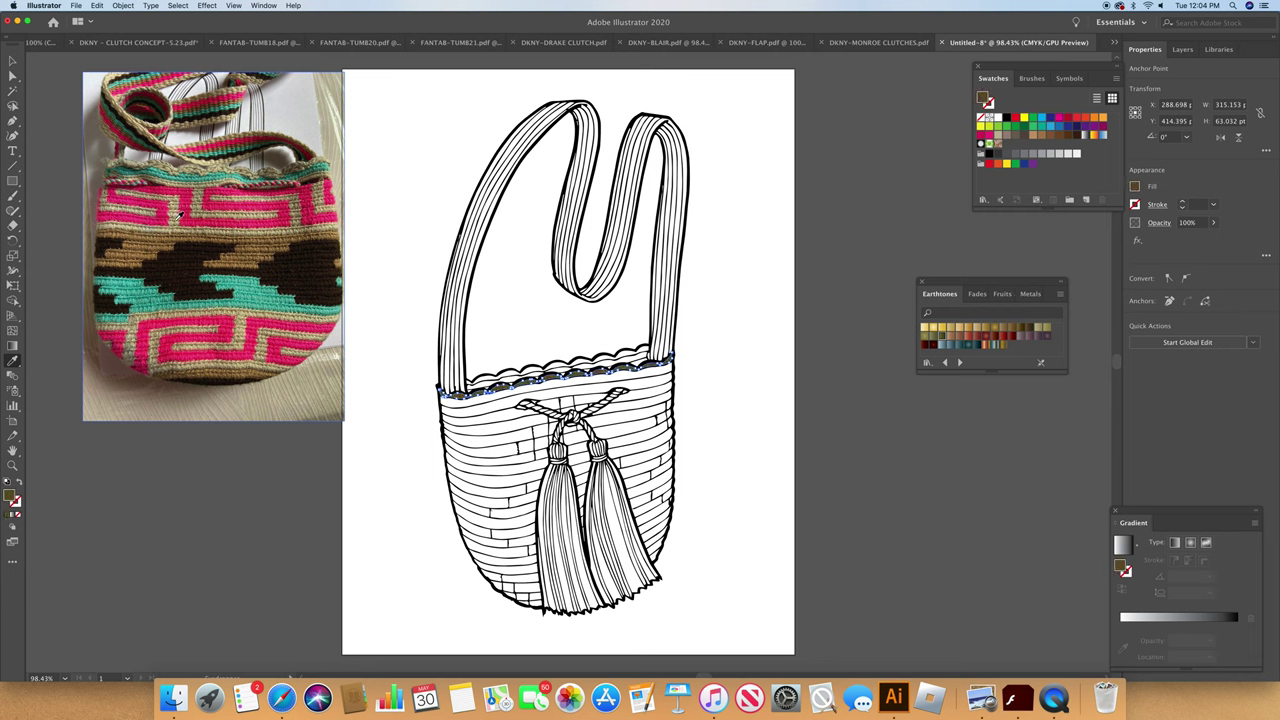
left_click(177, 219)
left_click(176, 216)
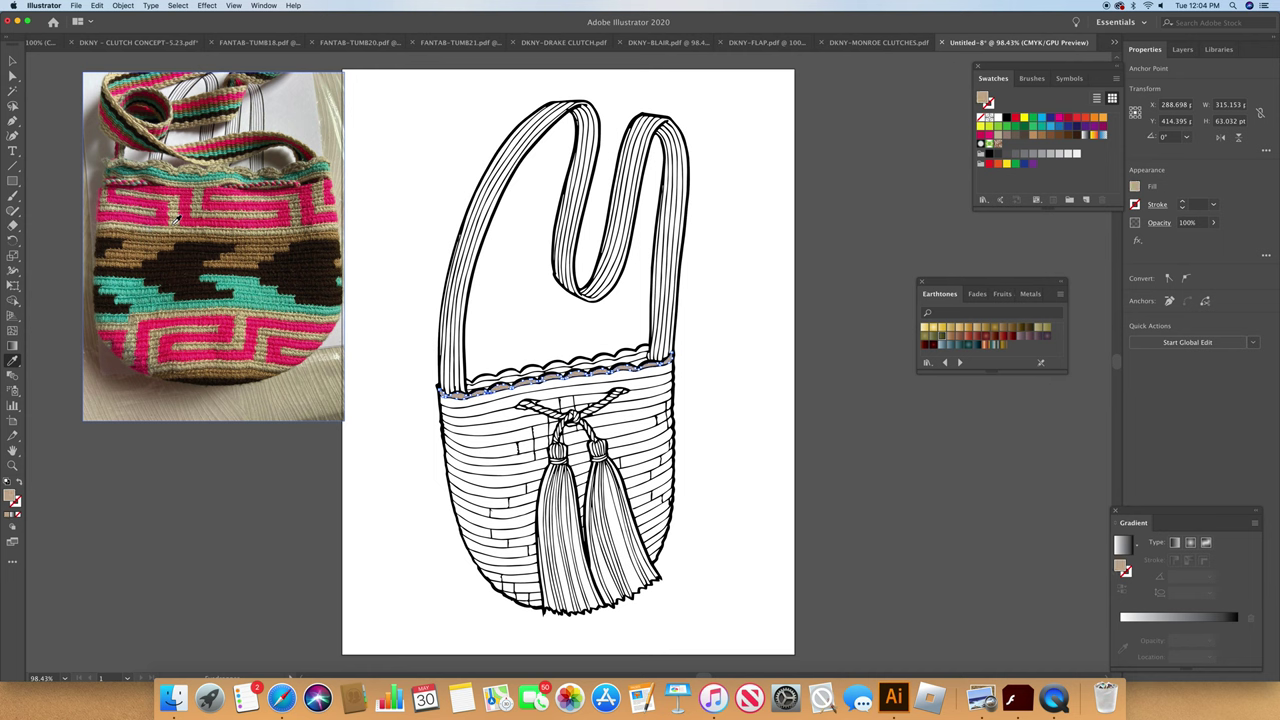
left_click(177, 217)
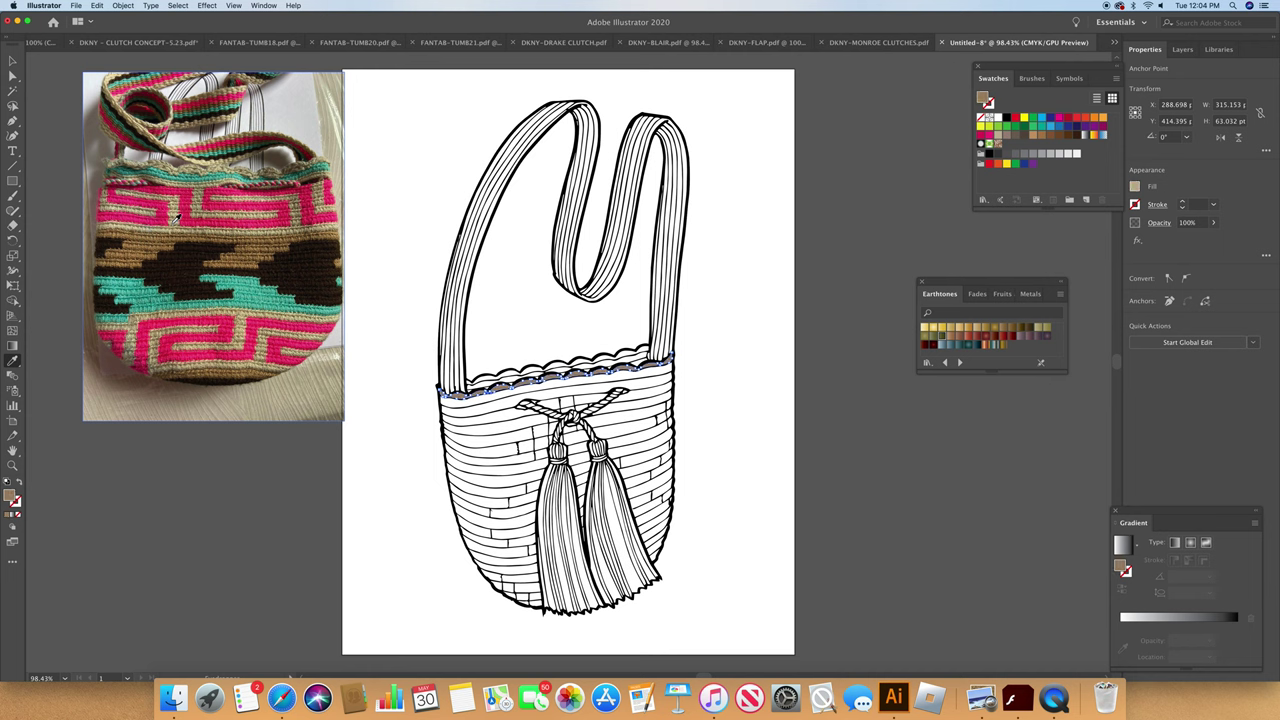
left_click(176, 216)
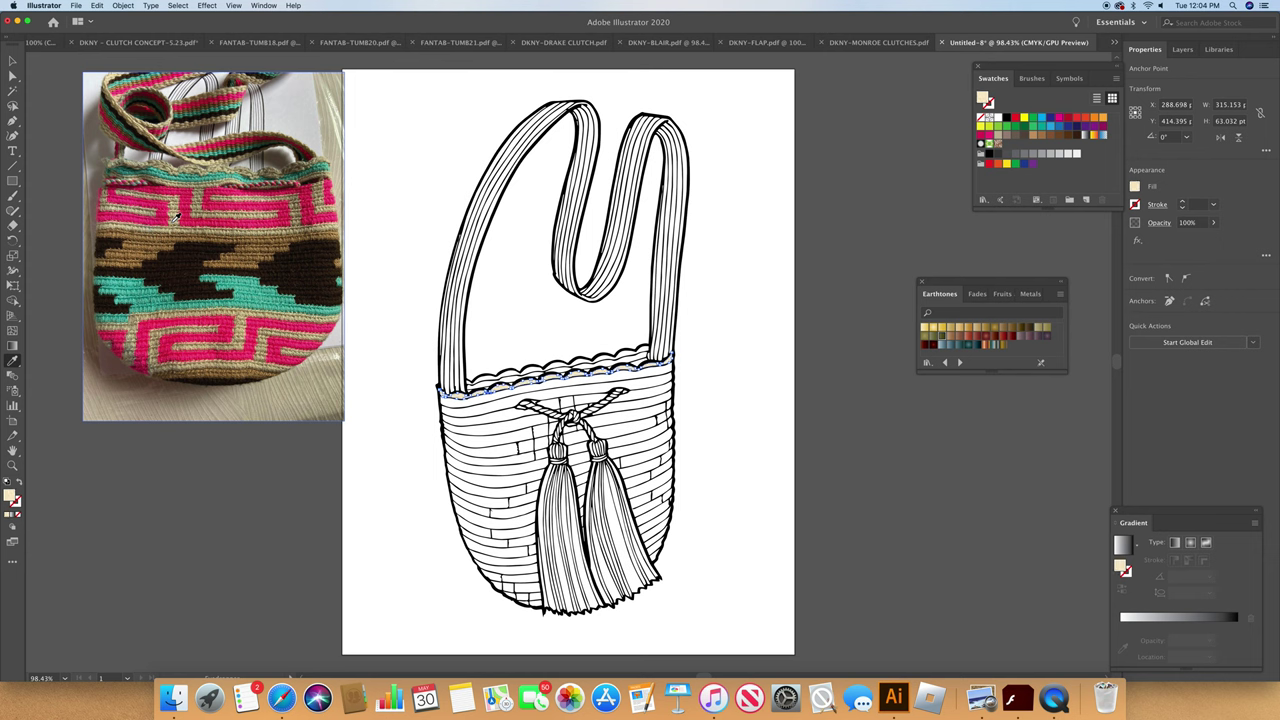
left_click(243, 323)
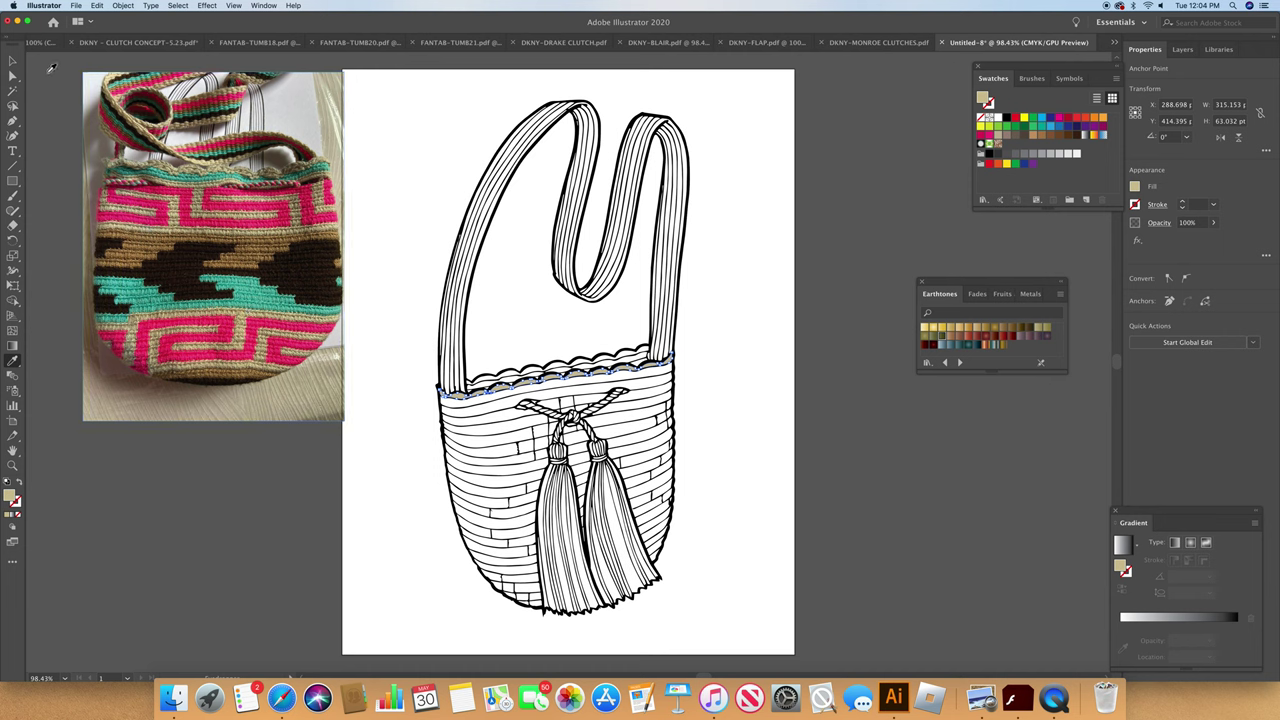
Step: Fill the back scalloped edge, the band below the rim and the small square above the knot with the front rim's tan
left_click(13, 75)
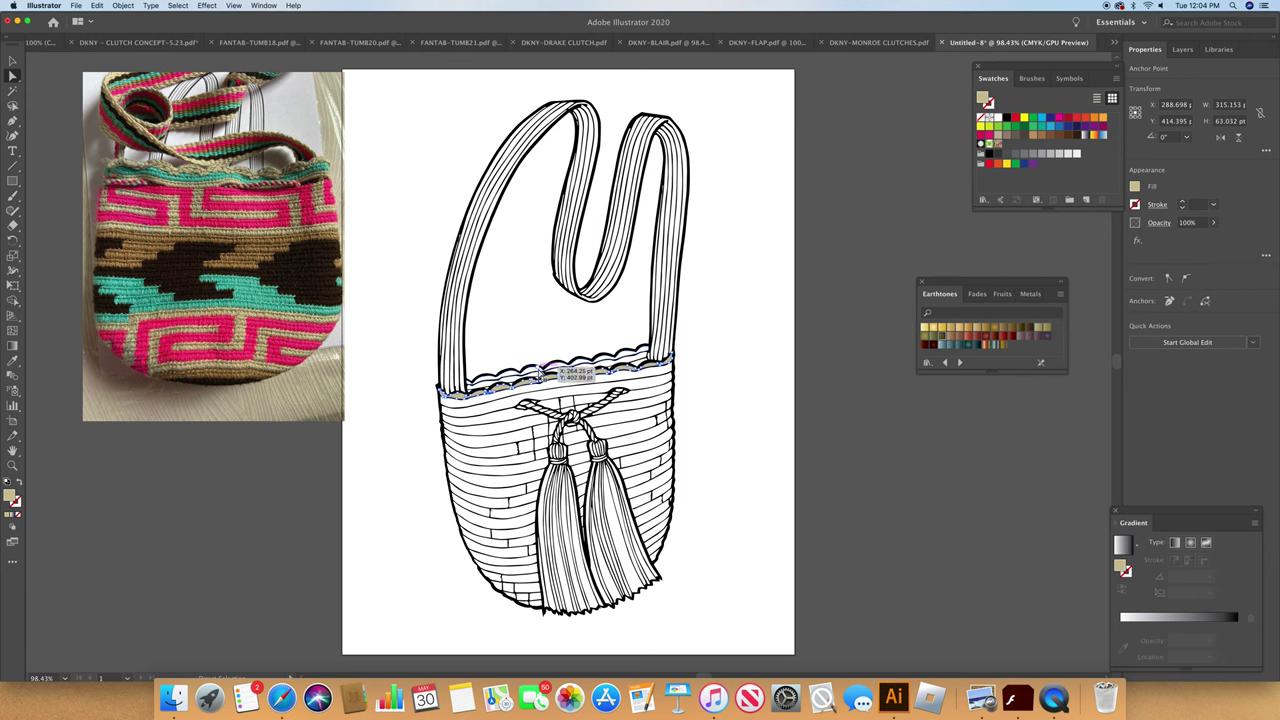
left_click(541, 370)
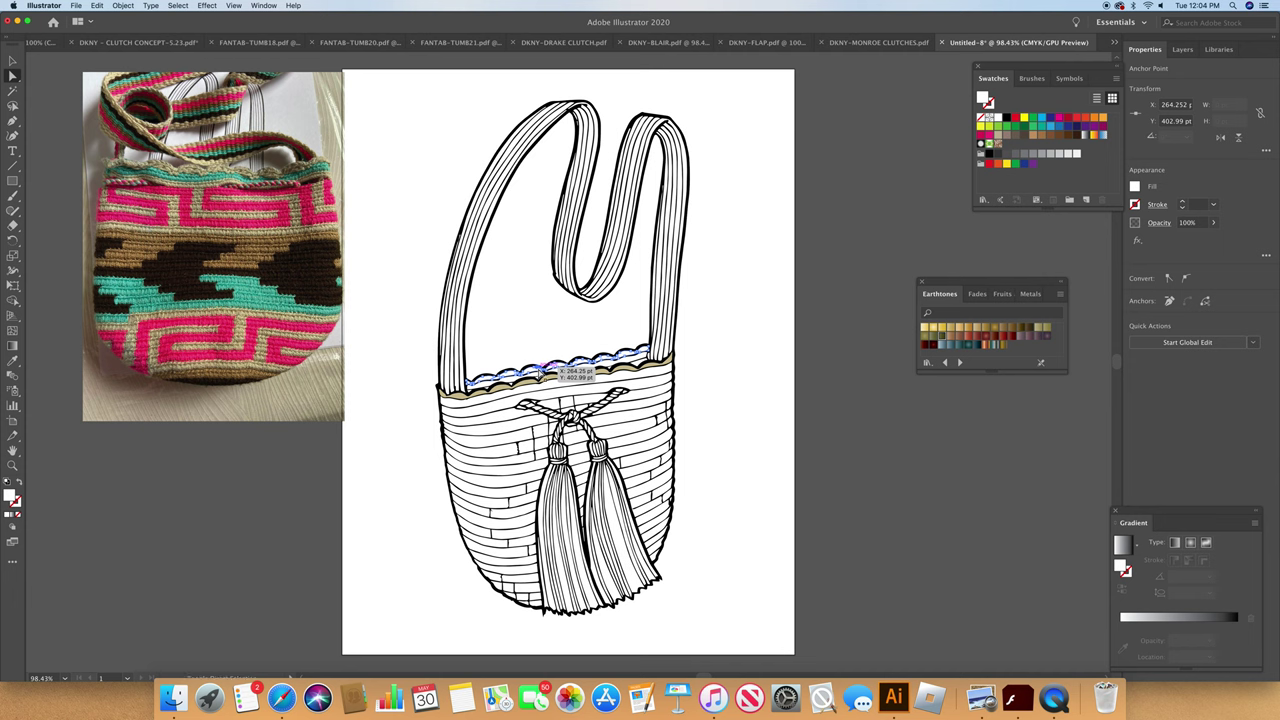
left_click(551, 398)
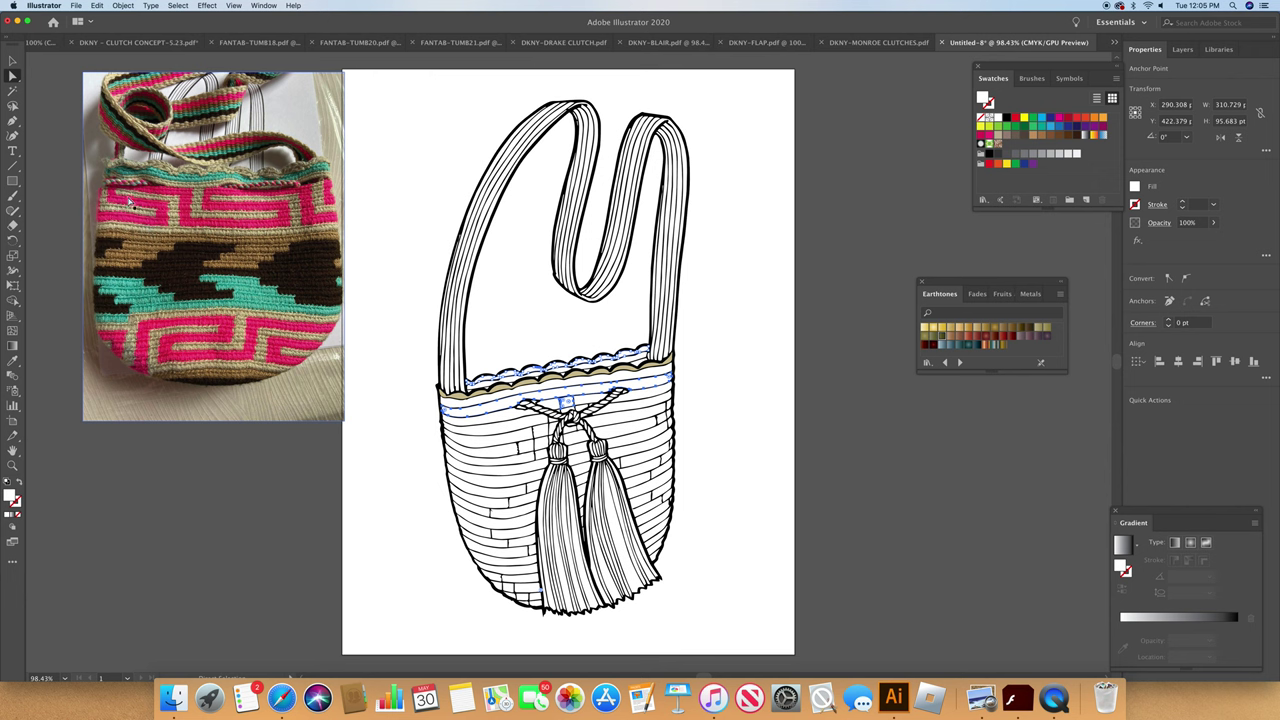
left_click(13, 360)
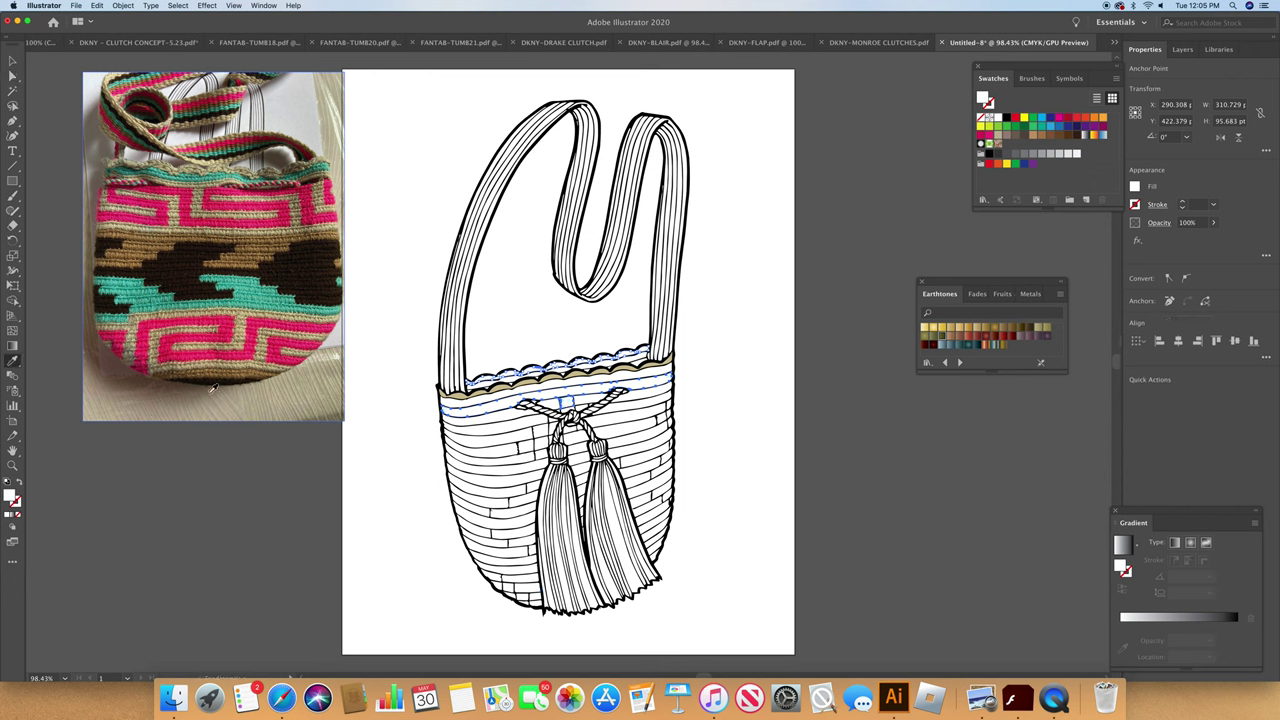
left_click(484, 388)
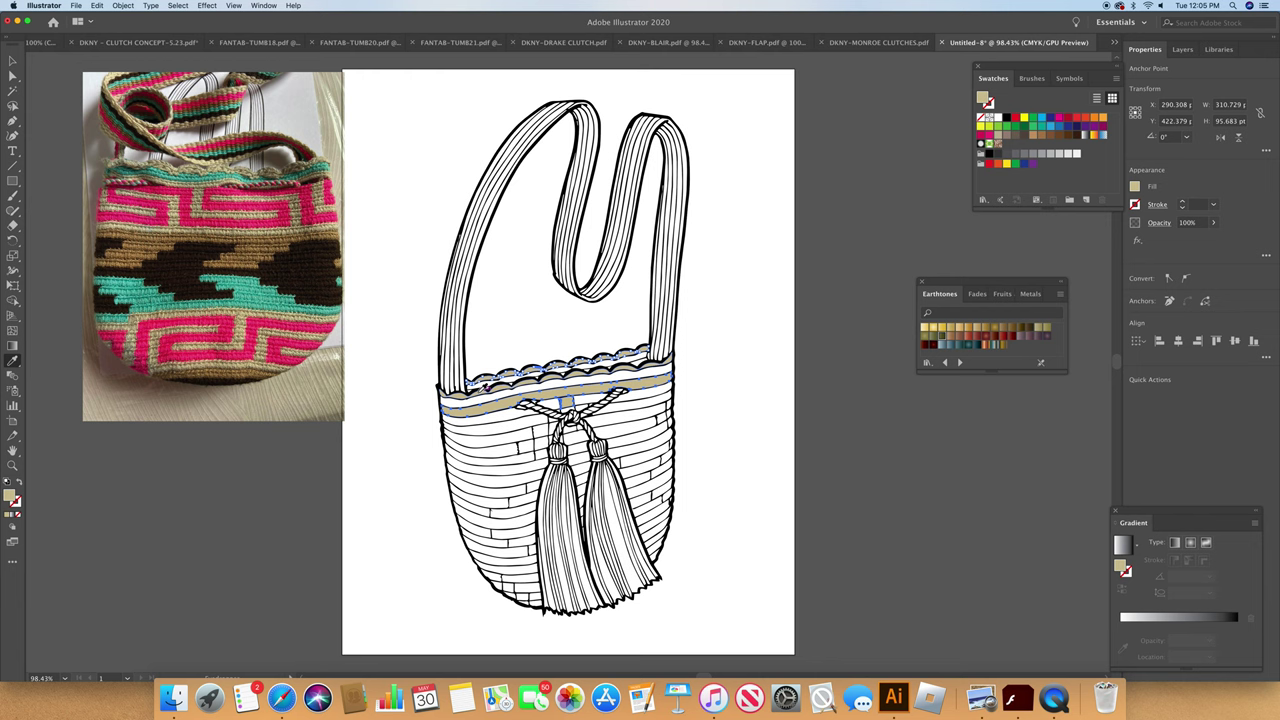
left_click(13, 76)
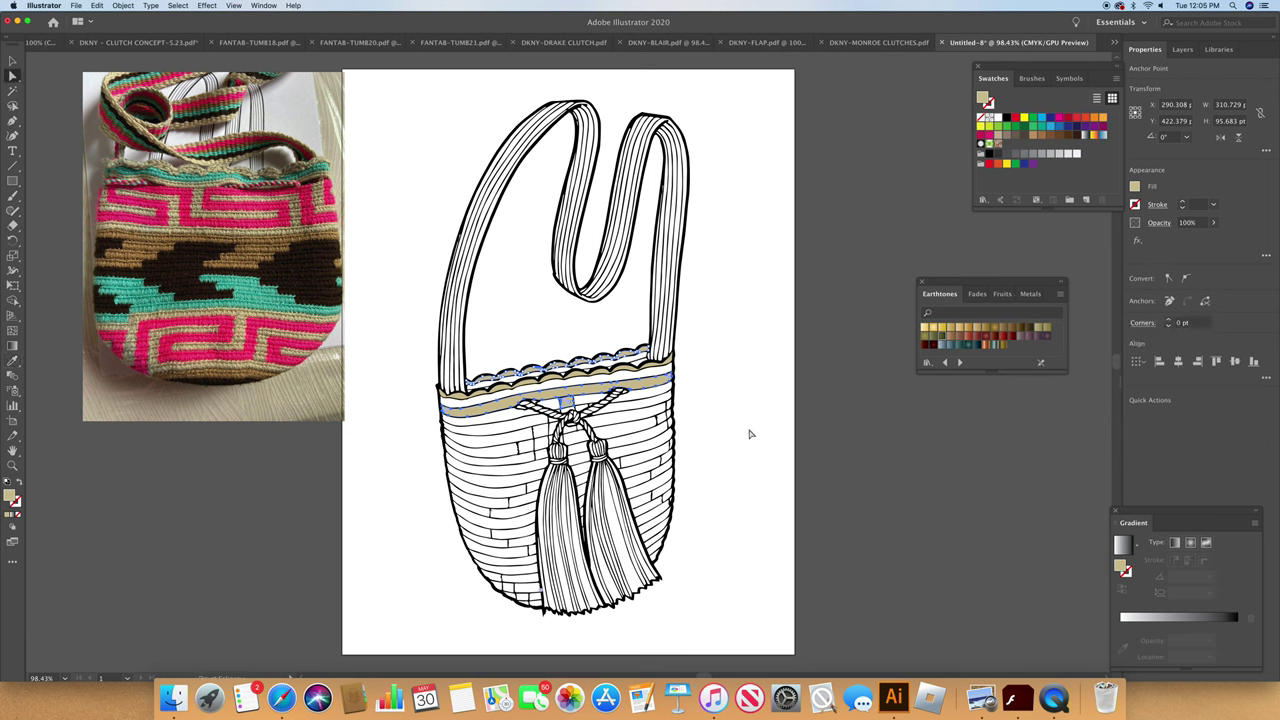
left_click(63, 679)
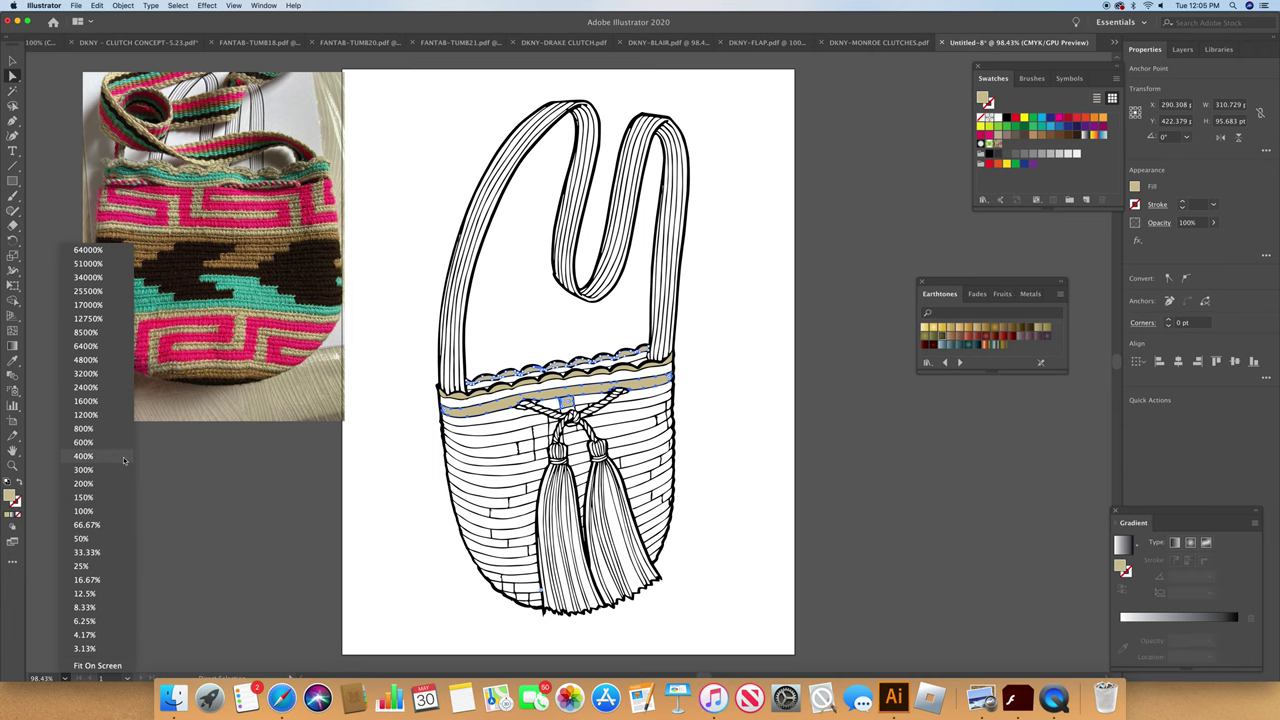
left_click(84, 484)
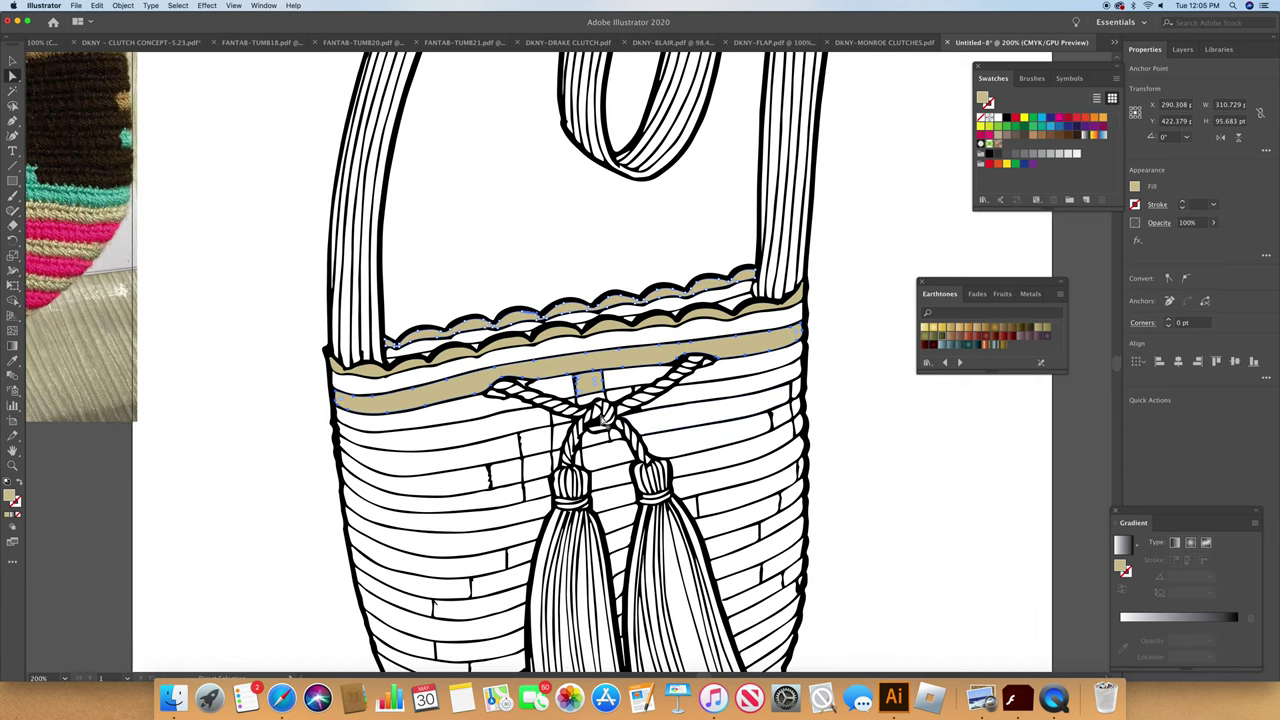
left_click(585, 405)
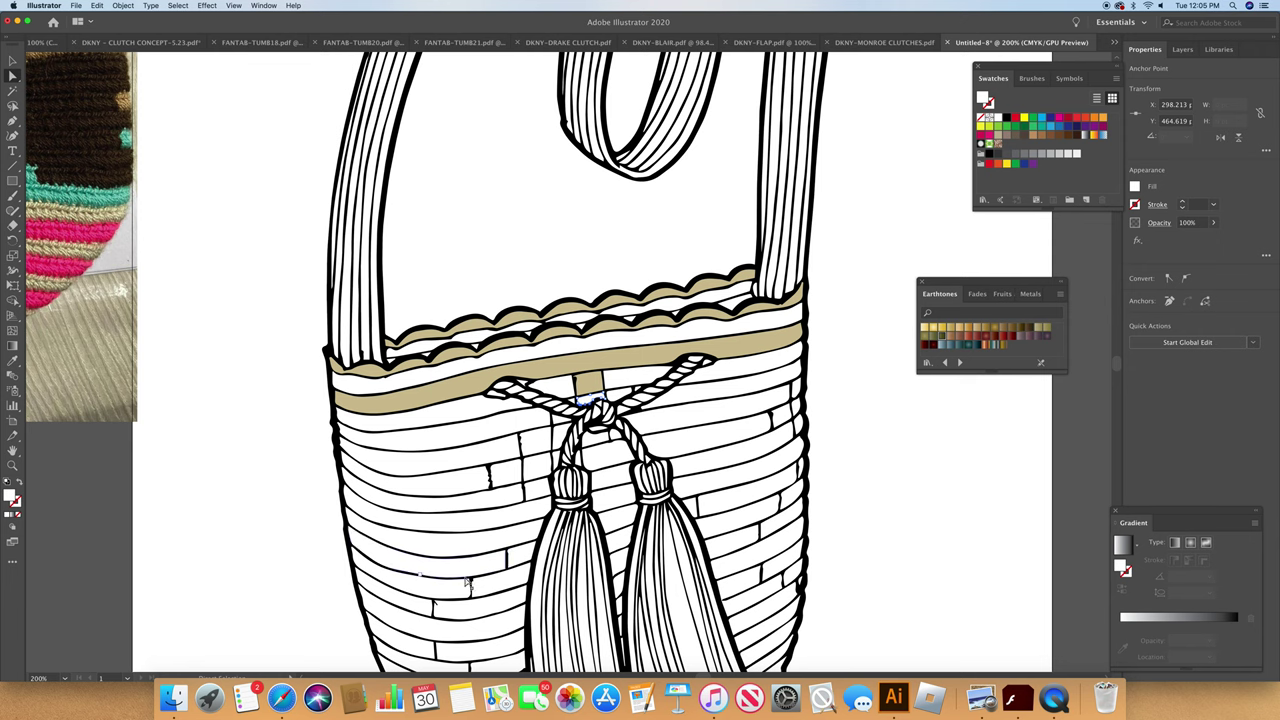
Step: Shrink the reference photo to about 247 × 330 pt and place it beside the drawn bag, fully in view at 150% zoom
left_click(65, 678)
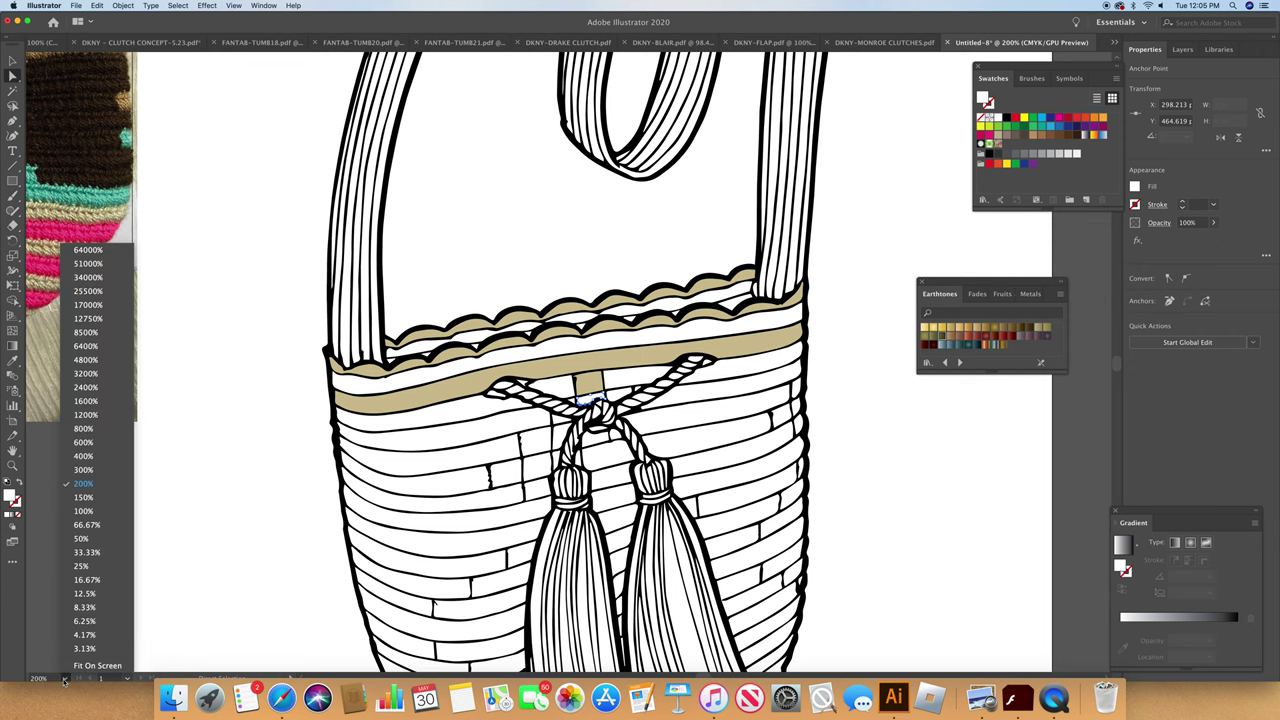
left_click(84, 497)
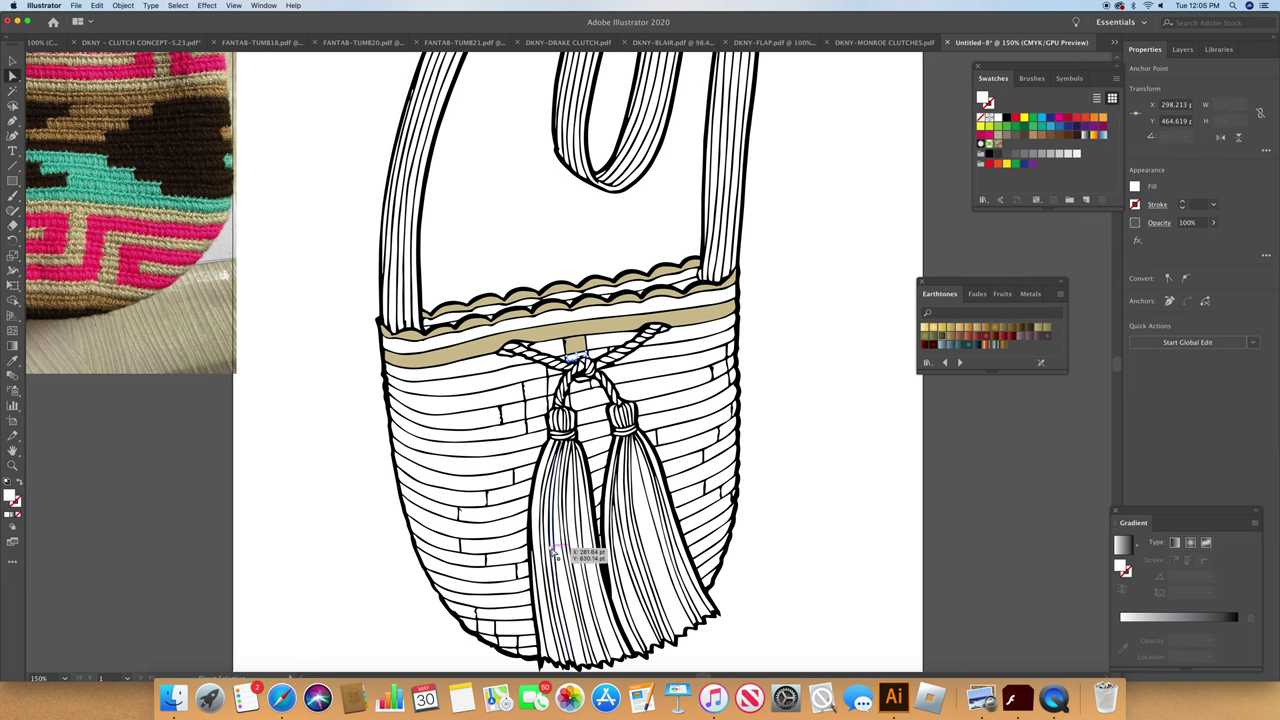
key("v")
left_click_drag(145, 230, 222, 294)
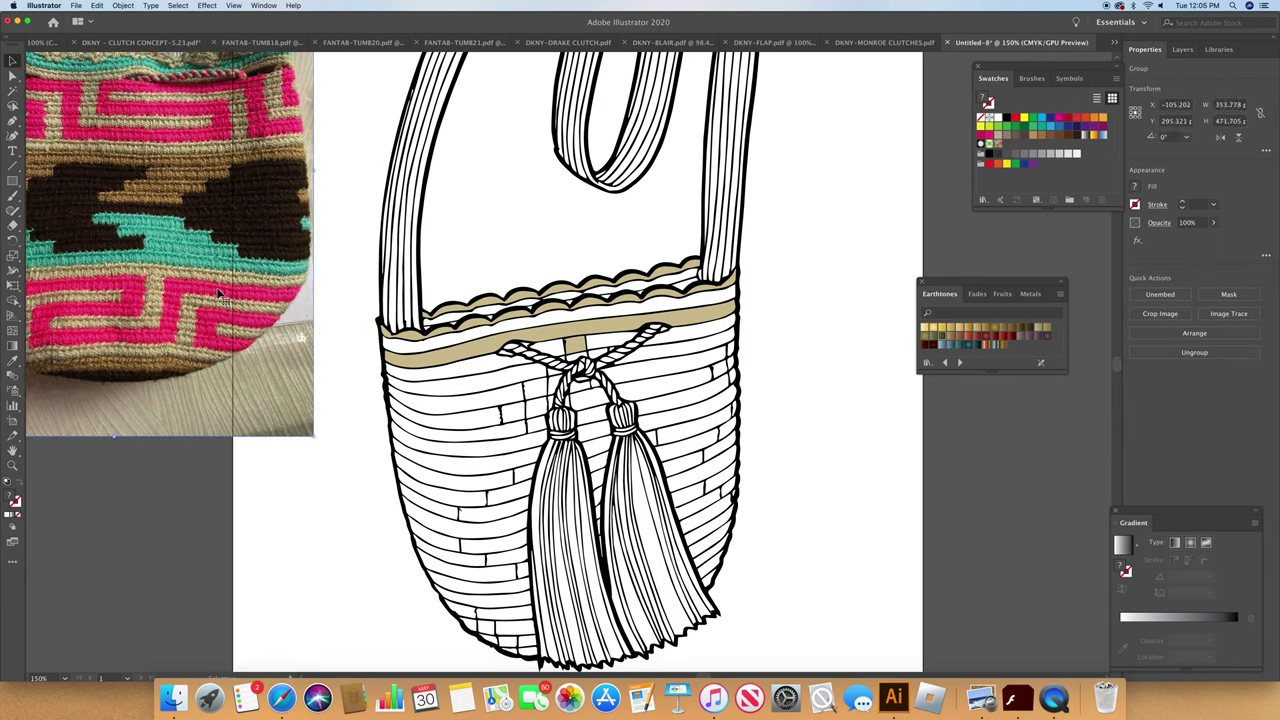
left_click_drag(313, 436, 192, 322)
left_click_drag(49, 182, 195, 376)
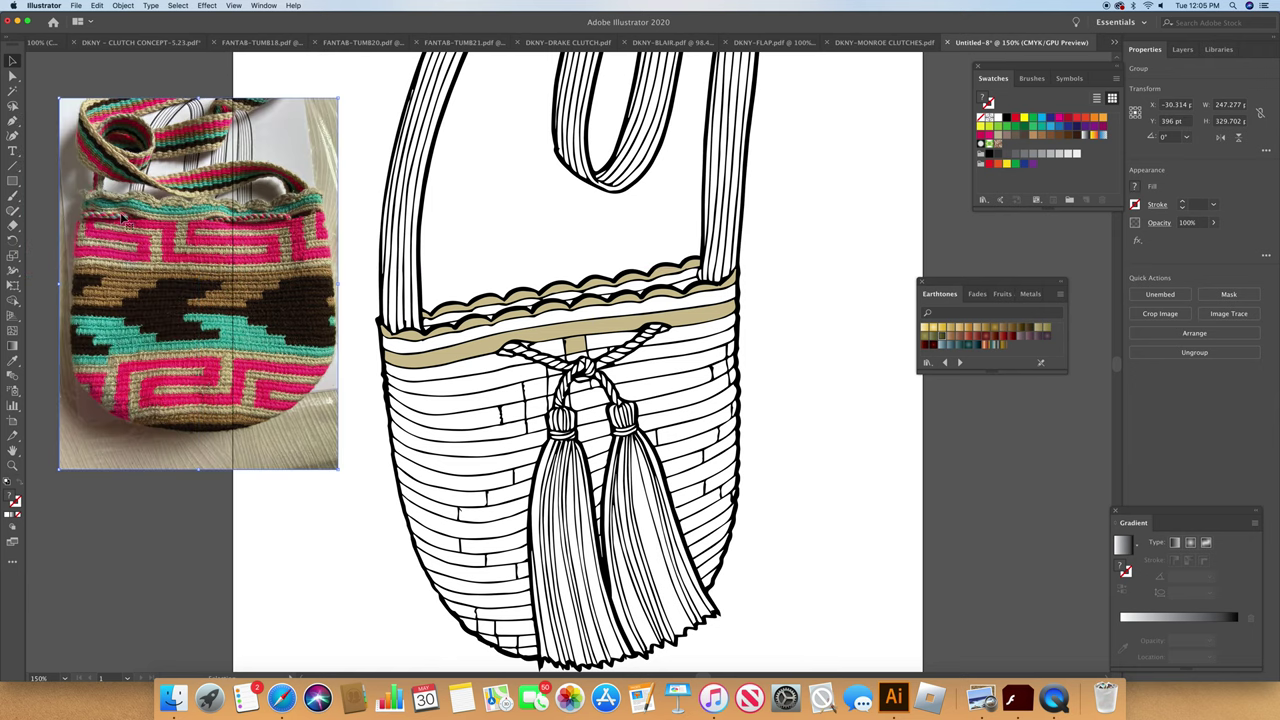
Step: Fill the tan pattern rows on the bag's right half, including the pieces between the tassel cords, with the tan of the upper band
left_click(13, 76)
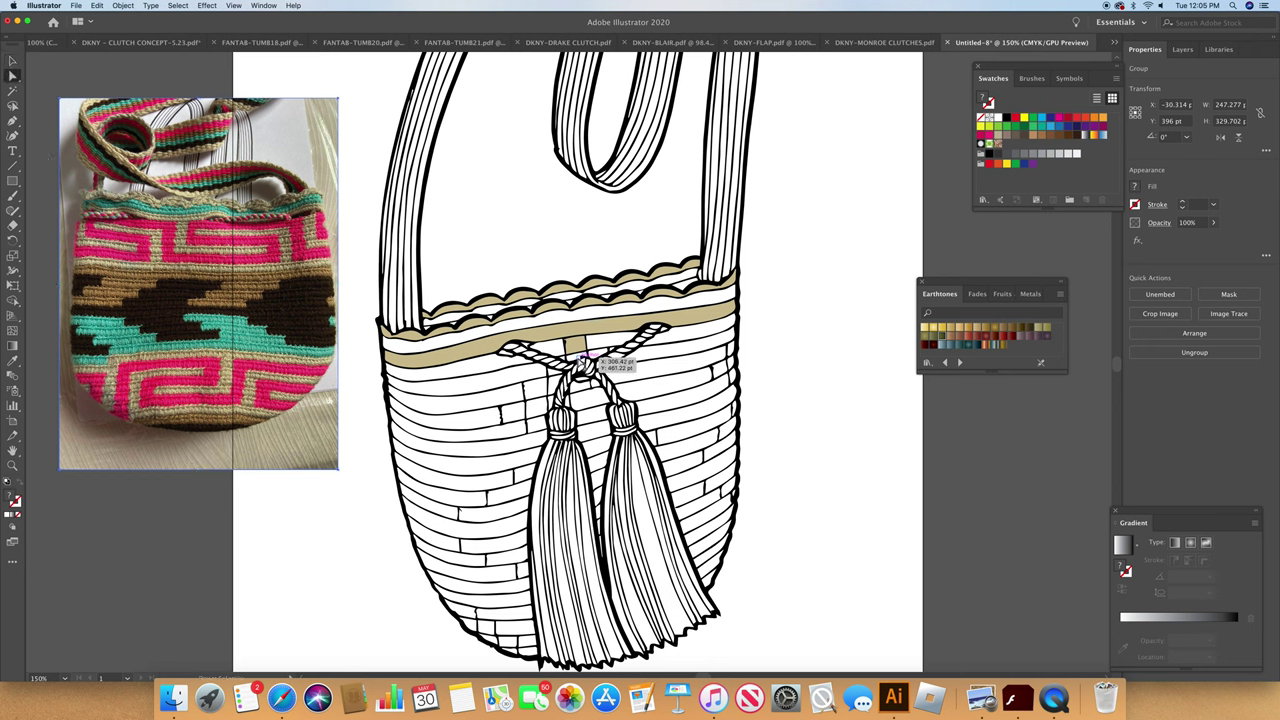
left_click(582, 363)
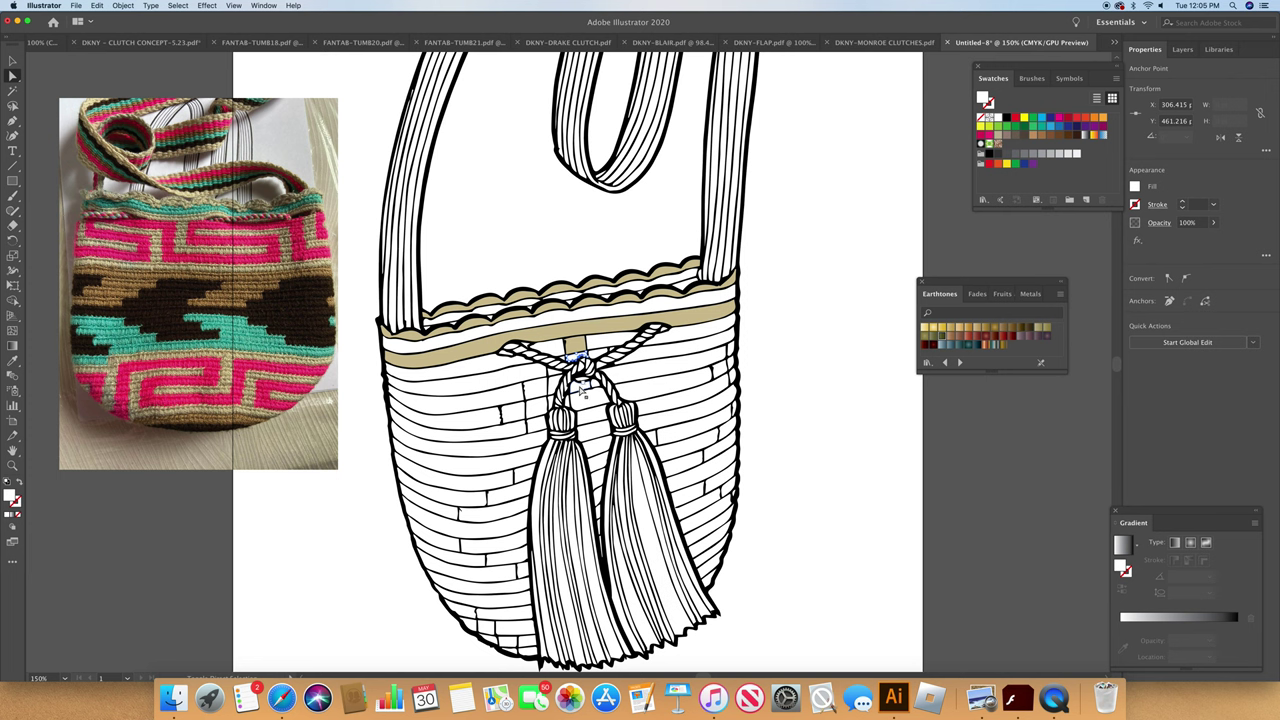
left_click(652, 357)
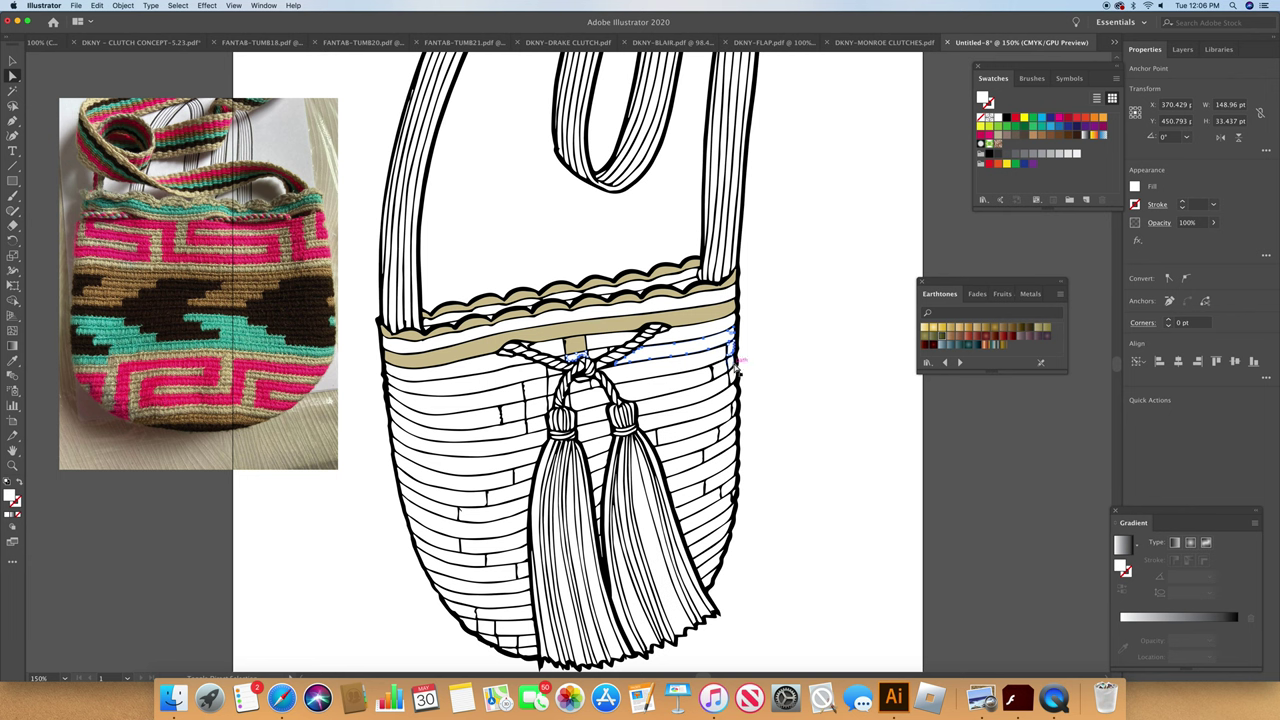
left_click_drag(733, 363, 736, 370)
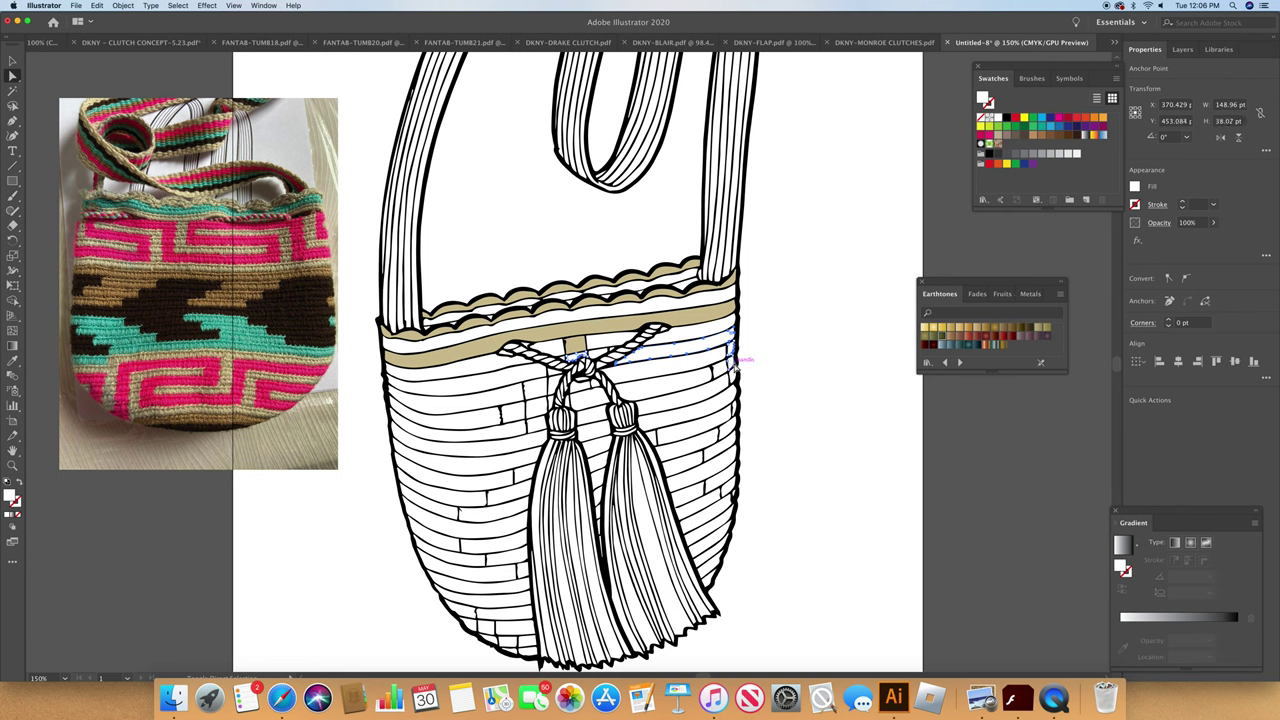
left_click(683, 385, "shift")
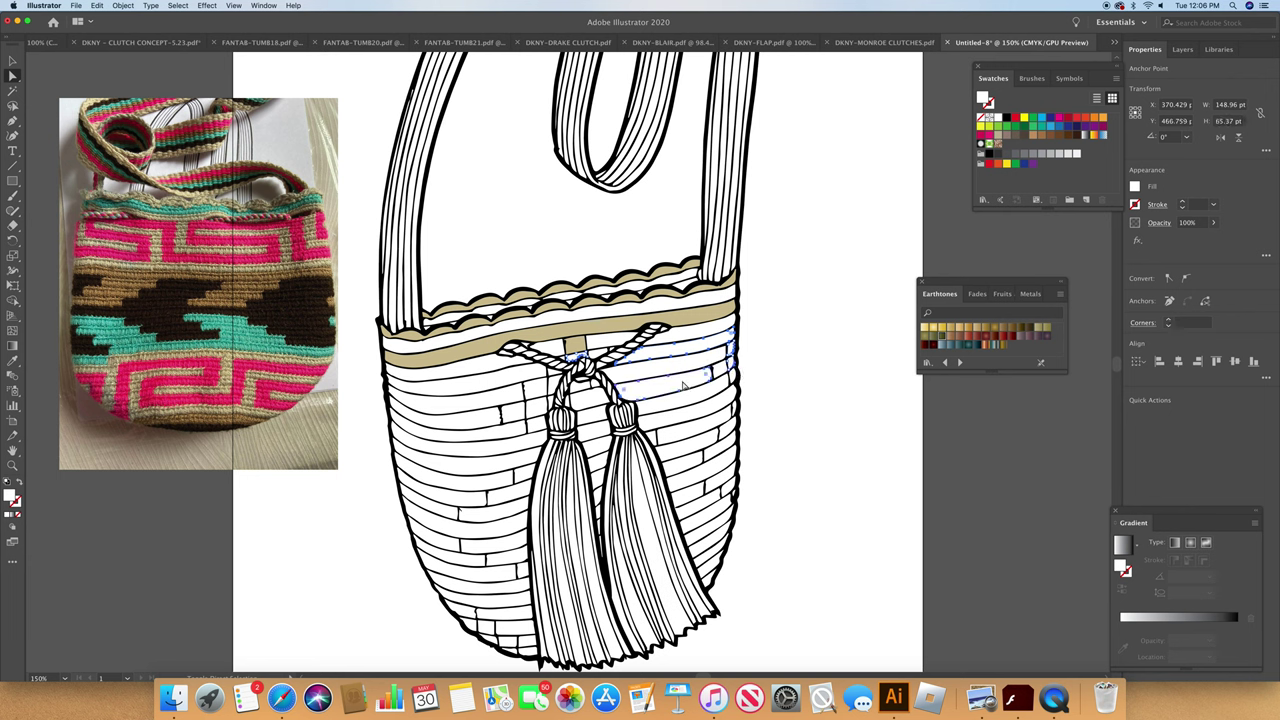
left_click(585, 398, "shift")
left_click(582, 390, "shift")
left_click(737, 380, "shift")
left_click(603, 437, "shift")
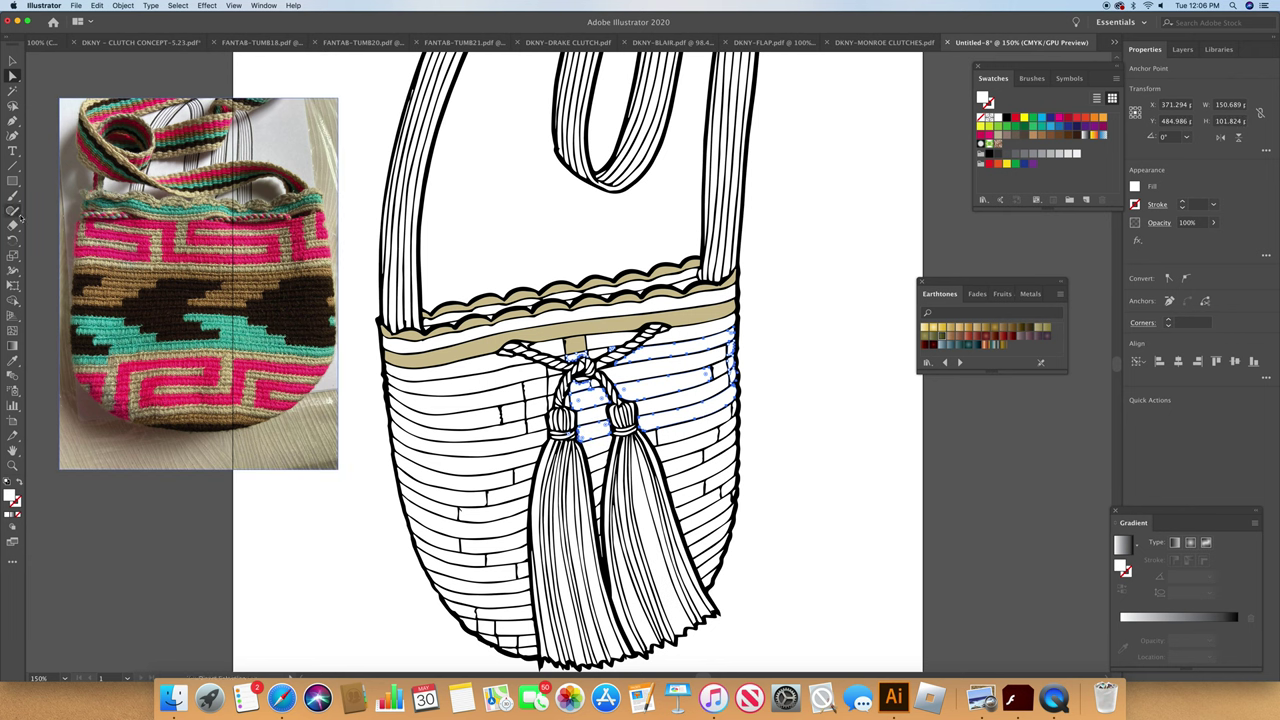
left_click(13, 361)
left_click(468, 348)
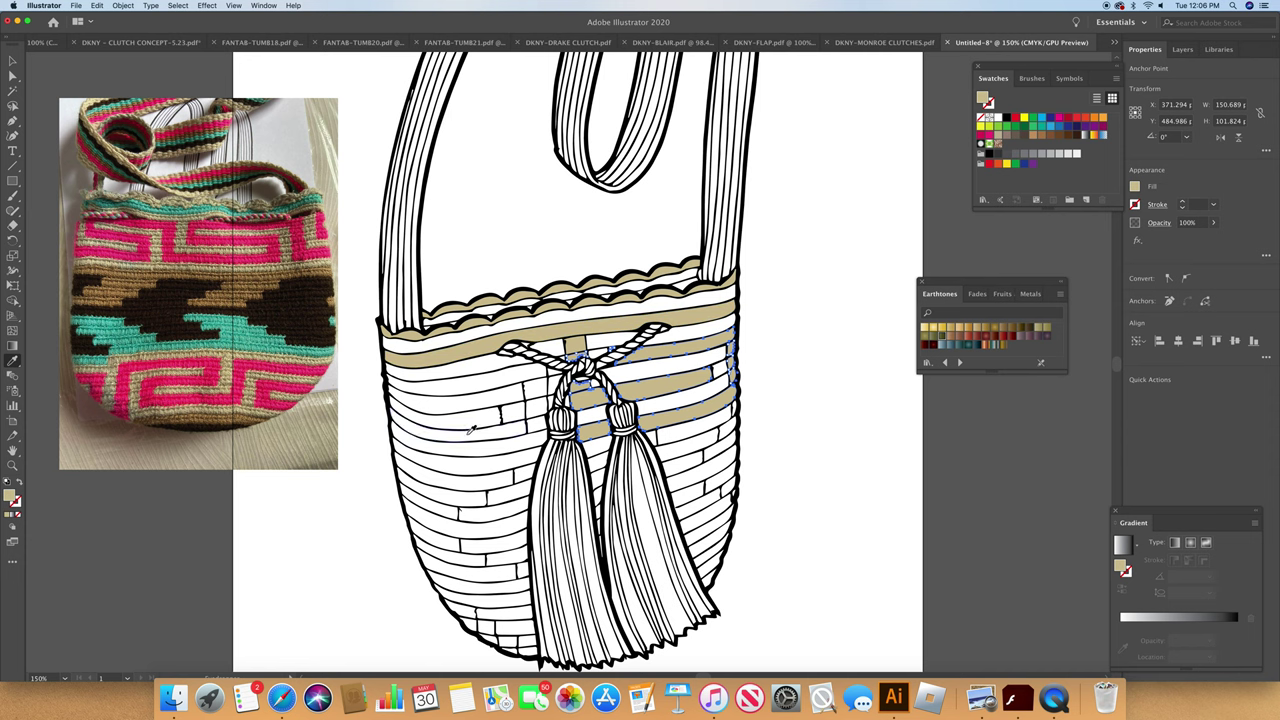
Step: Fill the matching alternate rows and connecting blocks on the bag's left half with the same tan as the upper band
key("a")
left_click(504, 378)
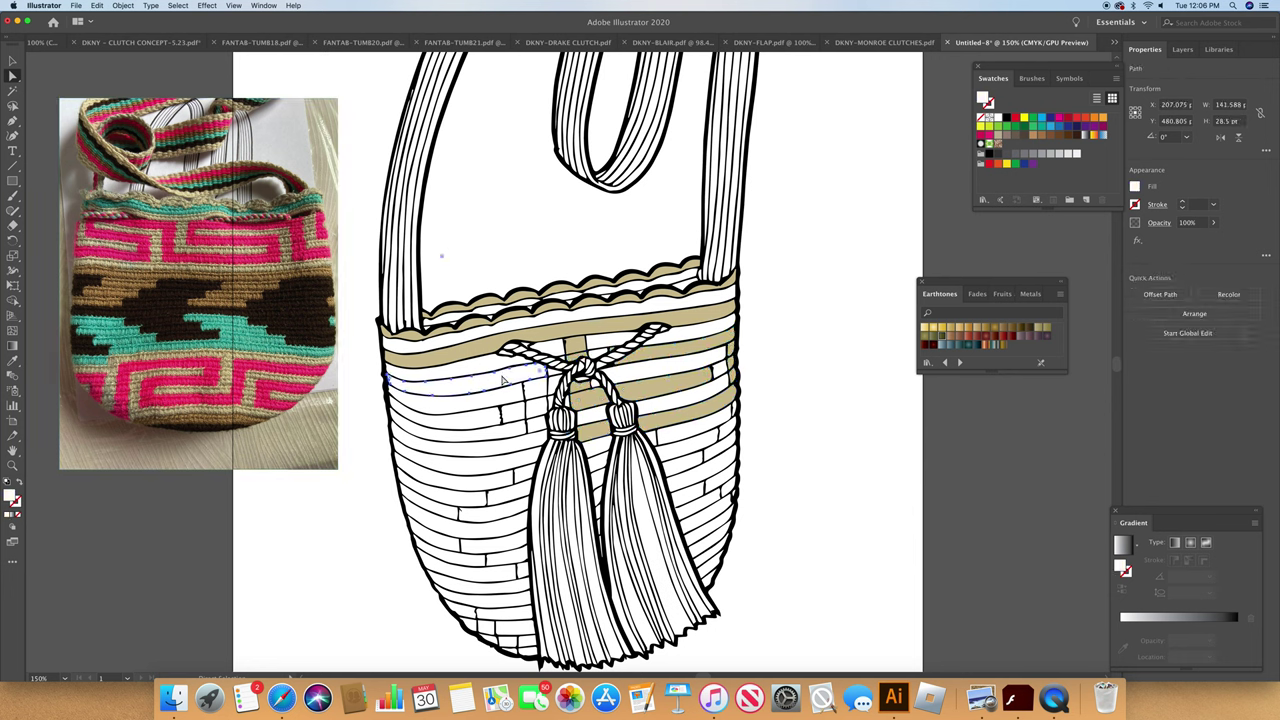
left_click_drag(537, 396, 541, 411)
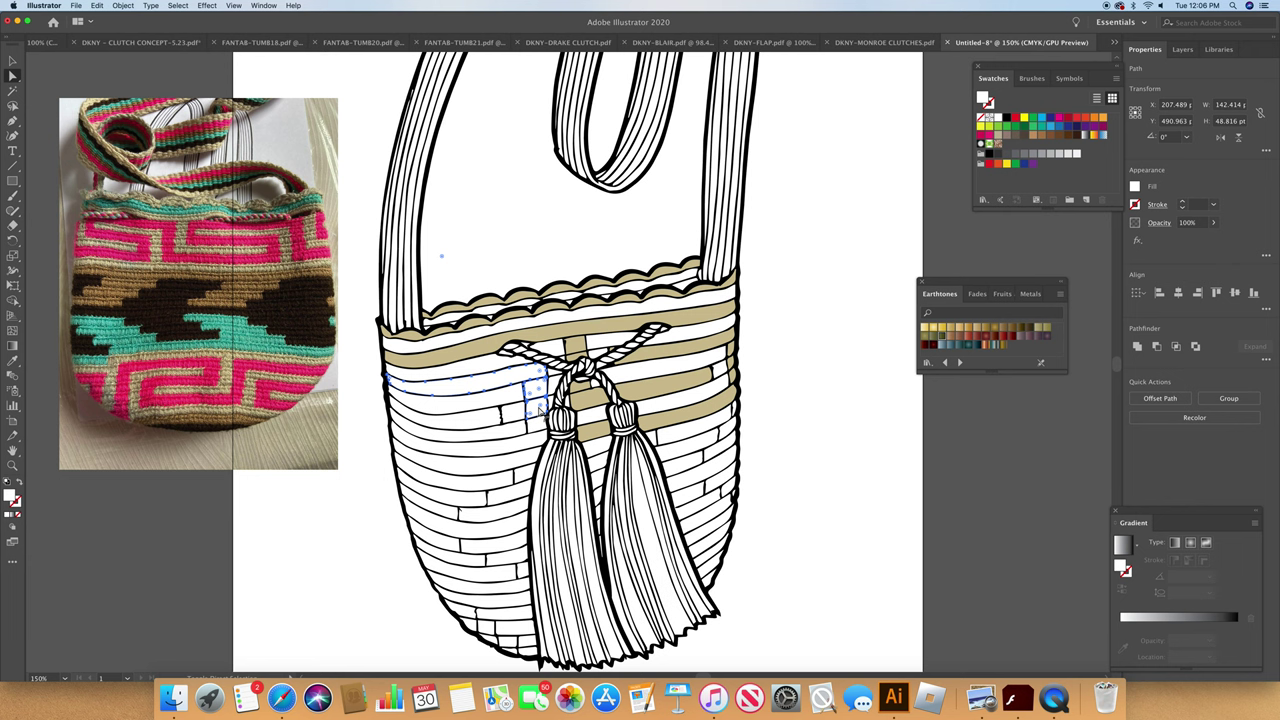
left_click(541, 428, "shift")
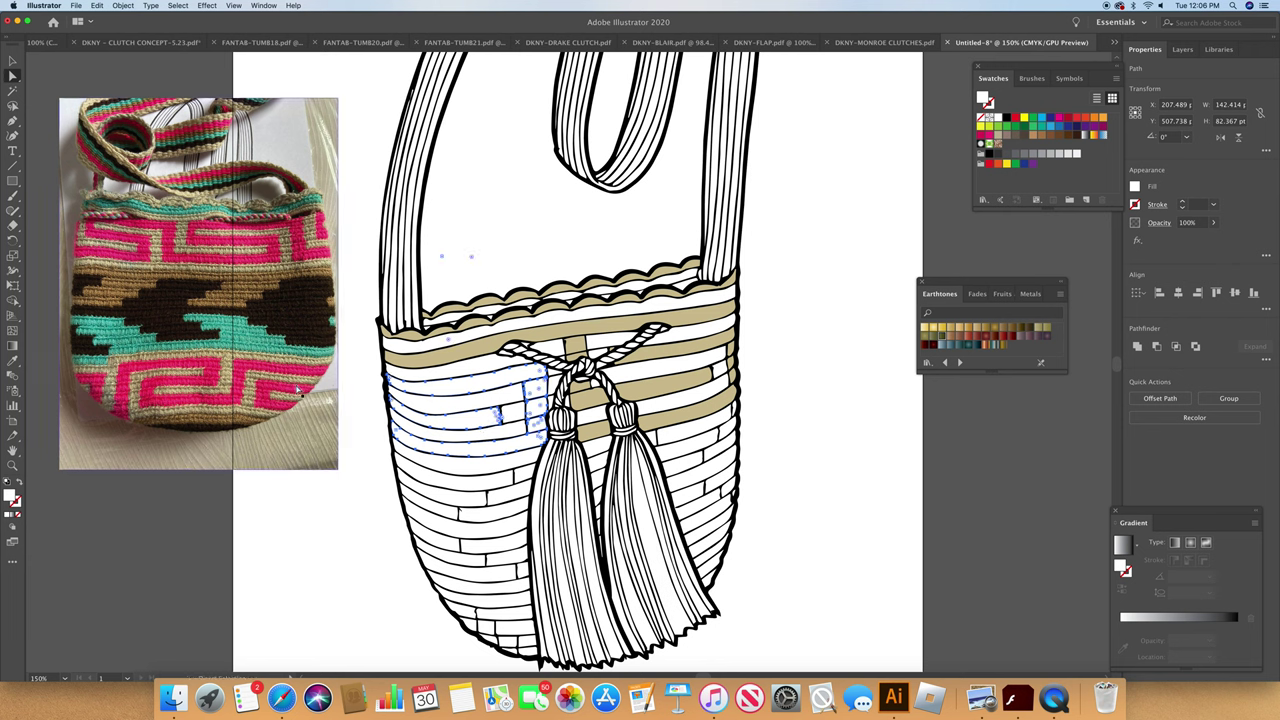
left_click(12, 362)
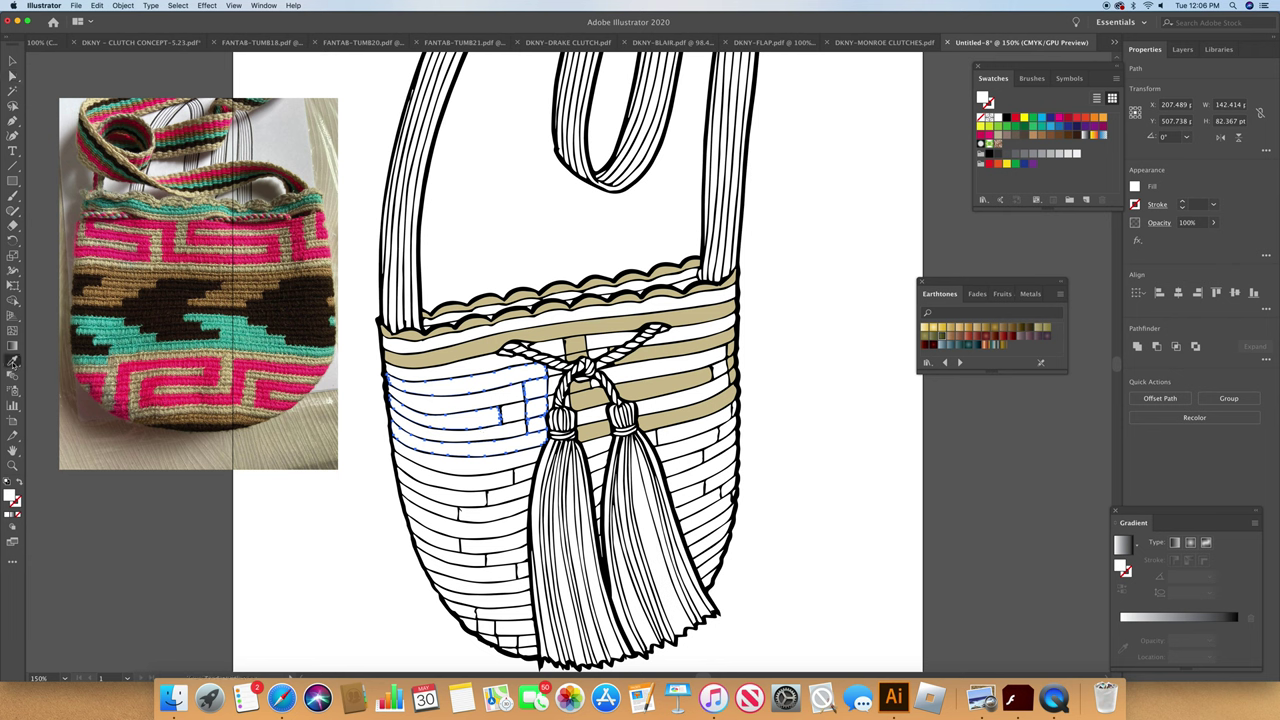
left_click(443, 346)
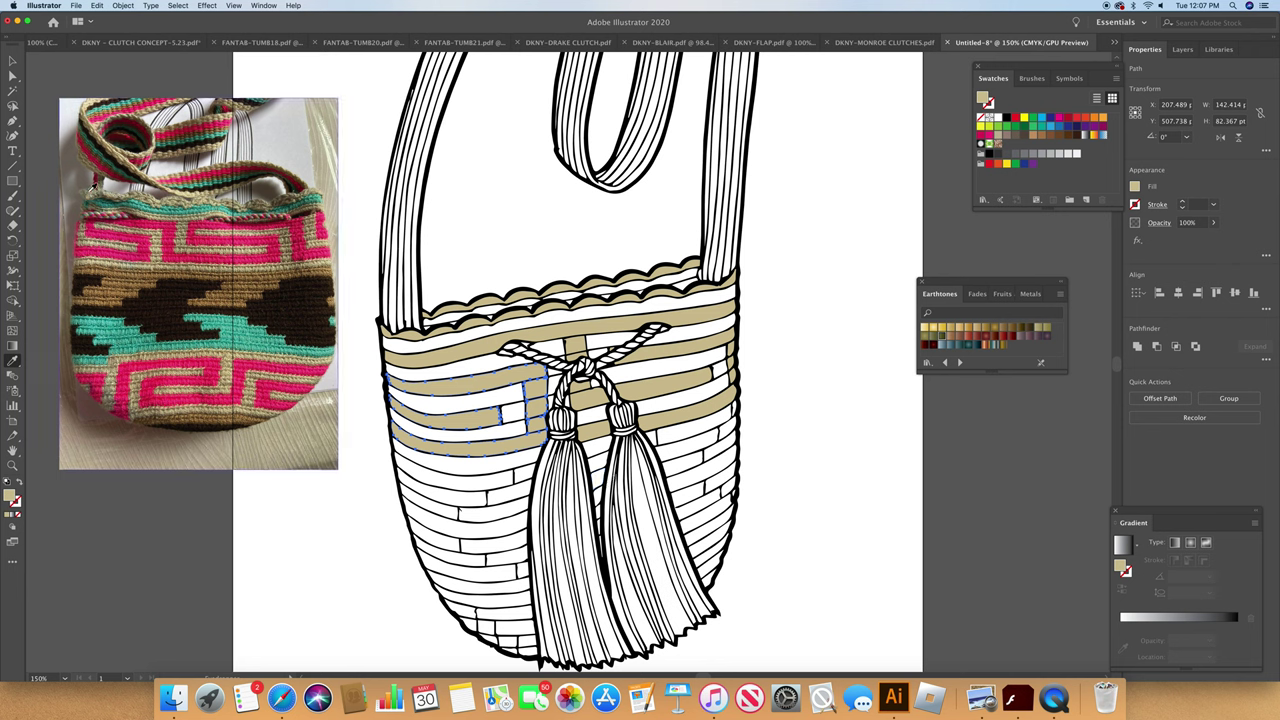
Step: Fill the band under the front scalloped rim and the strip inside the back rim with turquoise sampled from the reference photo
left_click(13, 76)
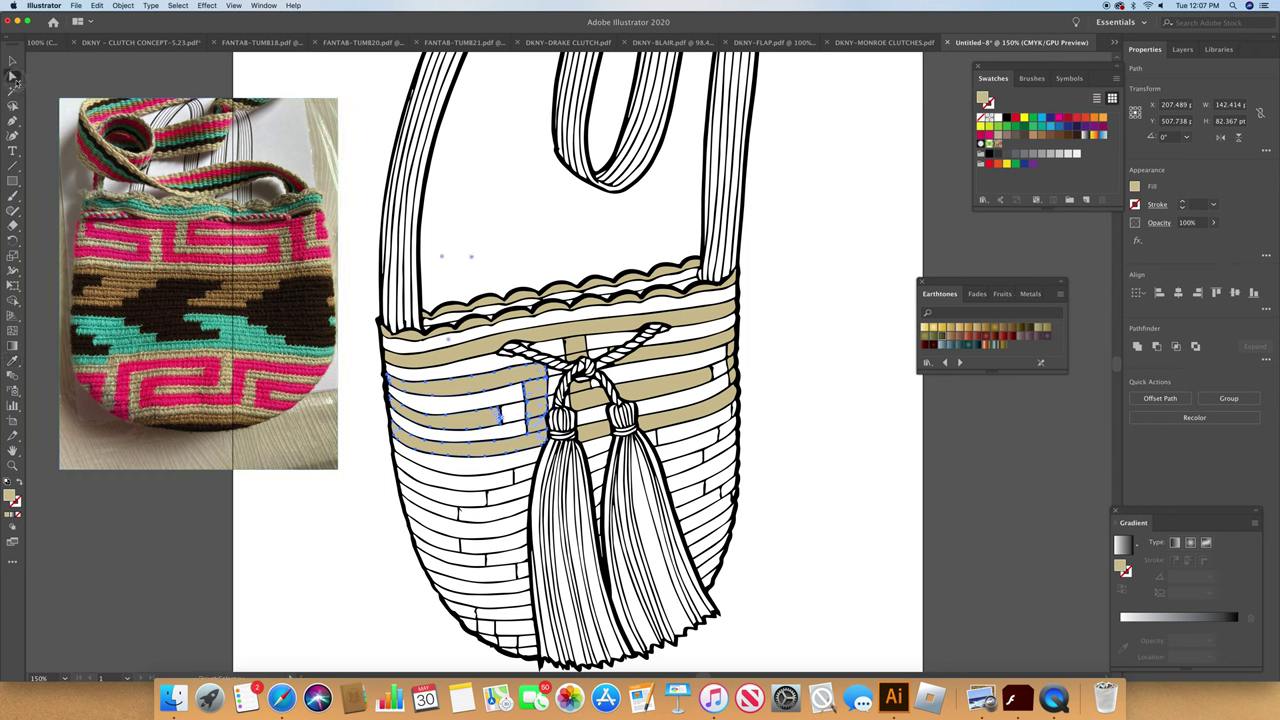
left_click(578, 318)
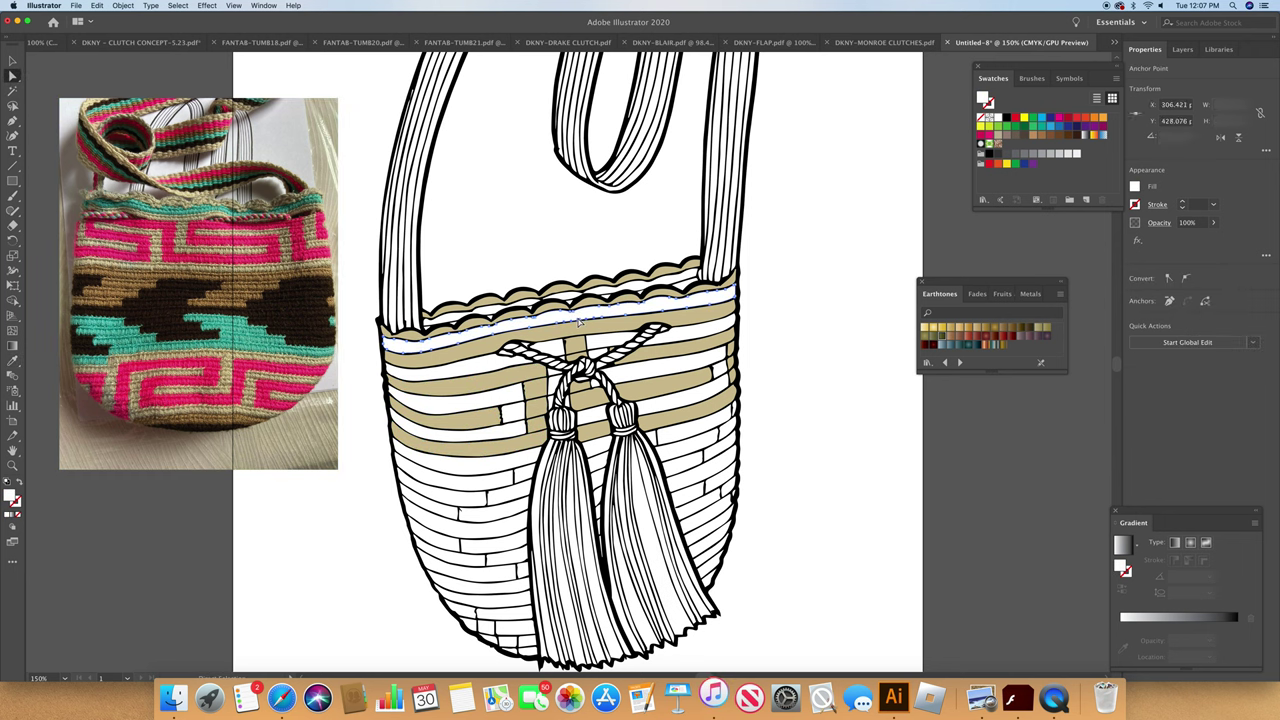
left_click(517, 300, "shift")
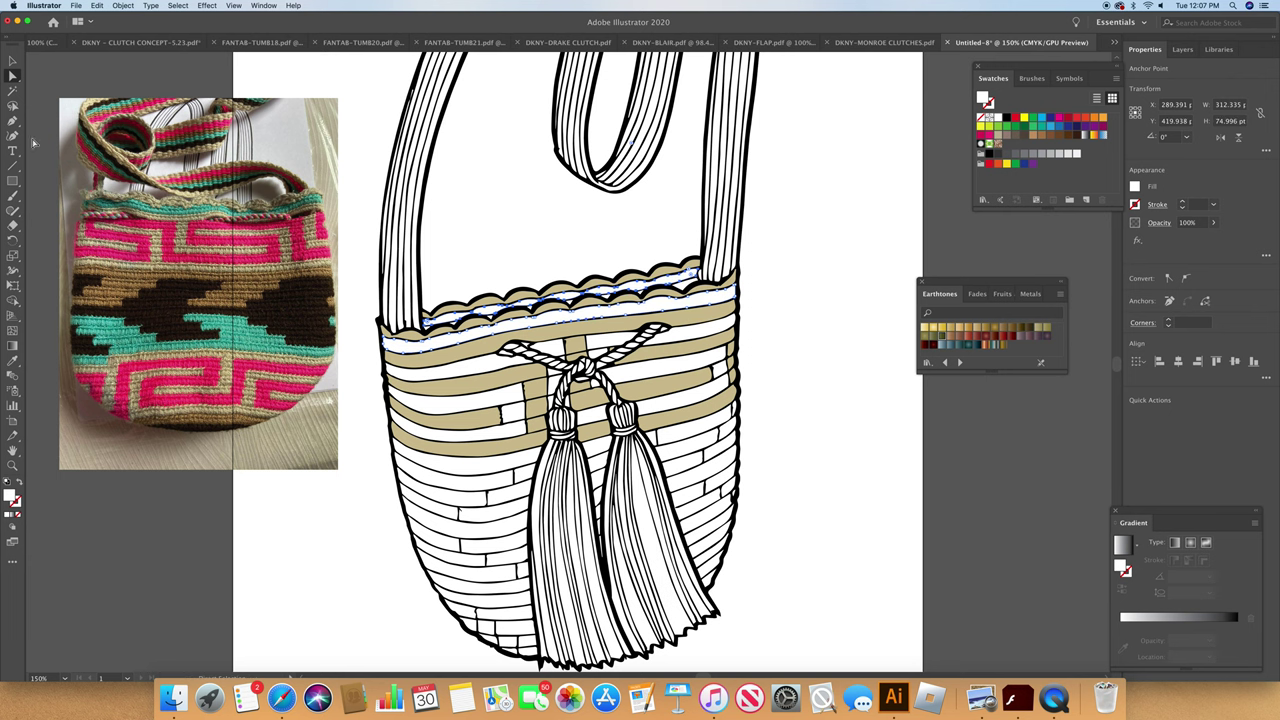
left_click(18, 360)
left_click(124, 325)
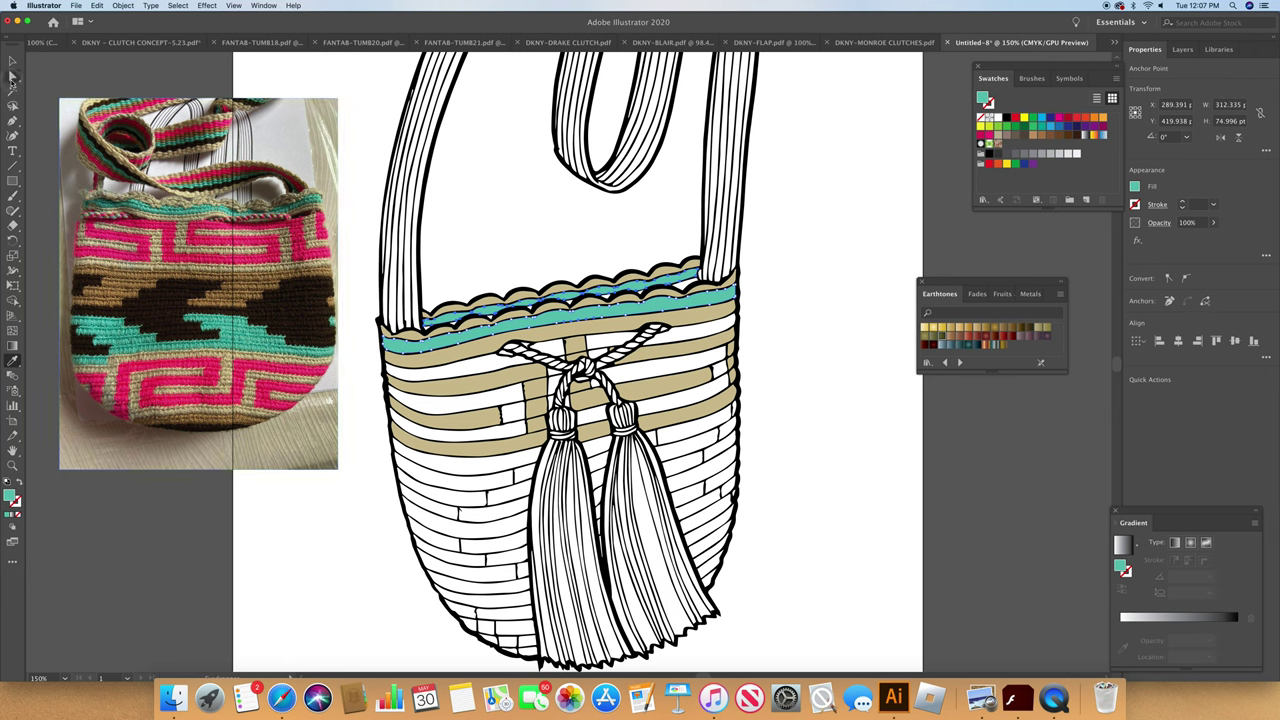
Step: Fill the white rows and blocks between the tan pattern rows with a bright pink sampled from the upper pink yarn in the reference photo
left_click(12, 76)
left_click(463, 370)
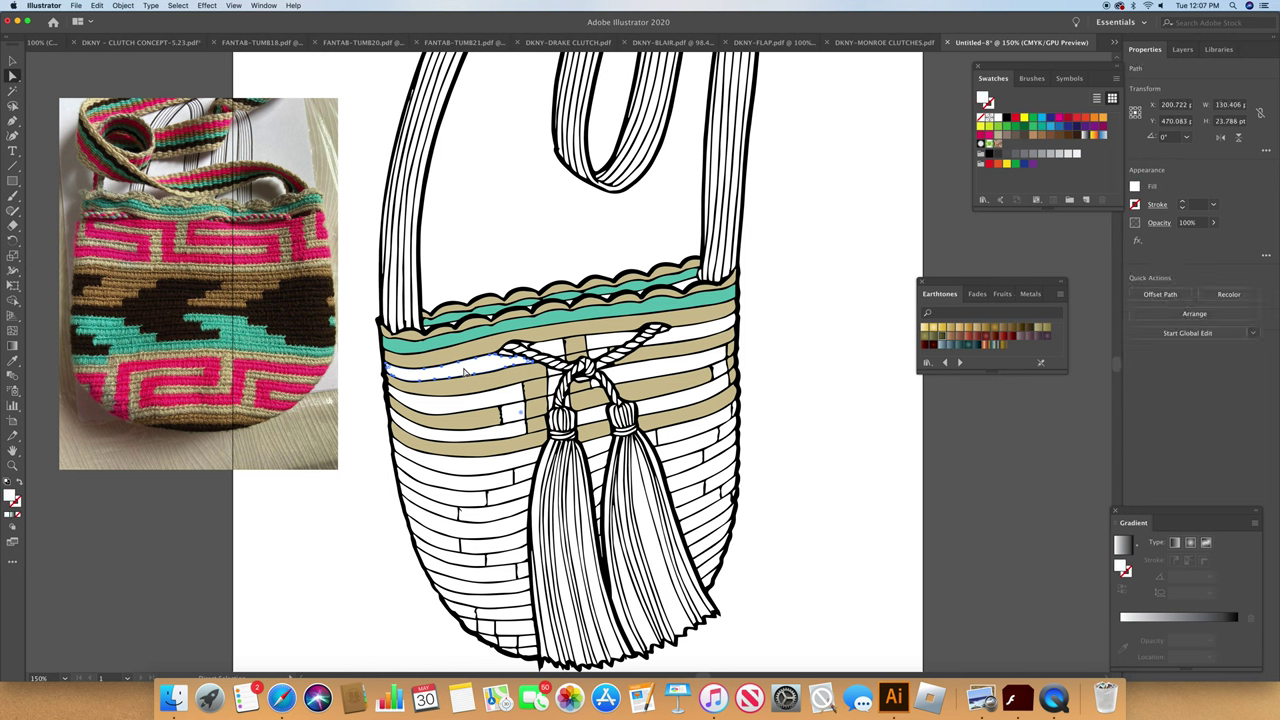
left_click(553, 353, "shift")
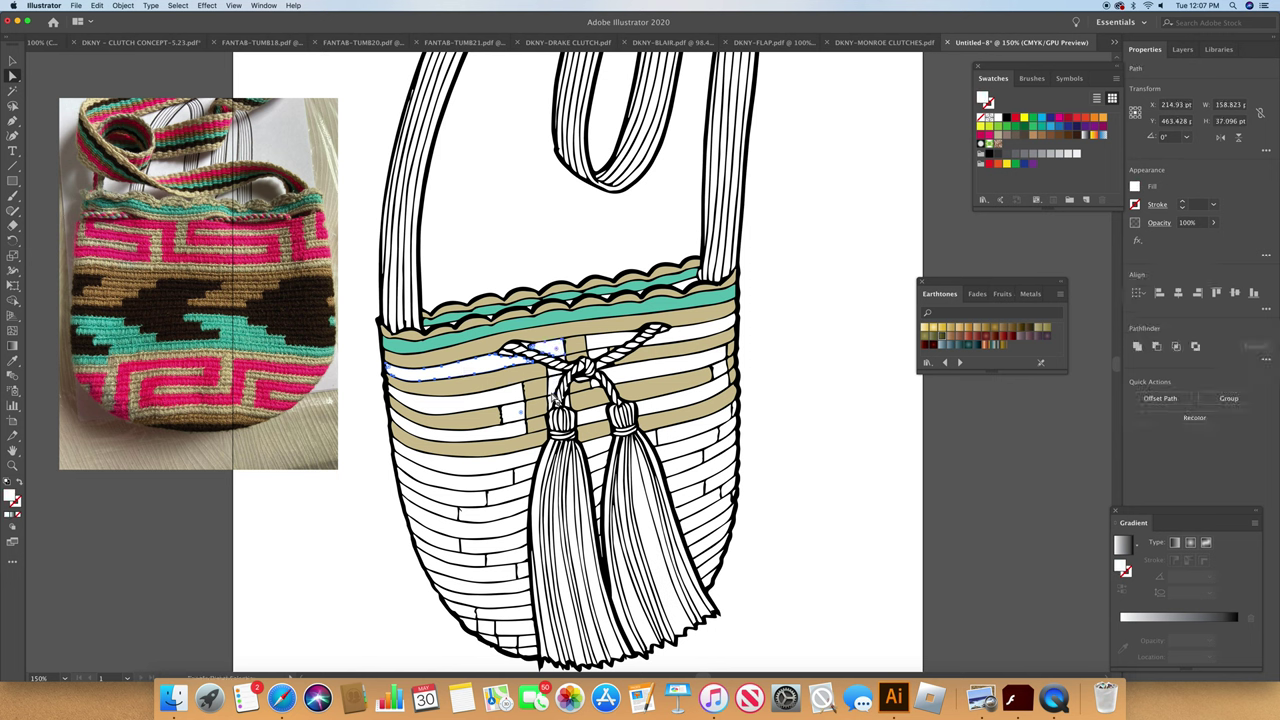
left_click(553, 372, "shift")
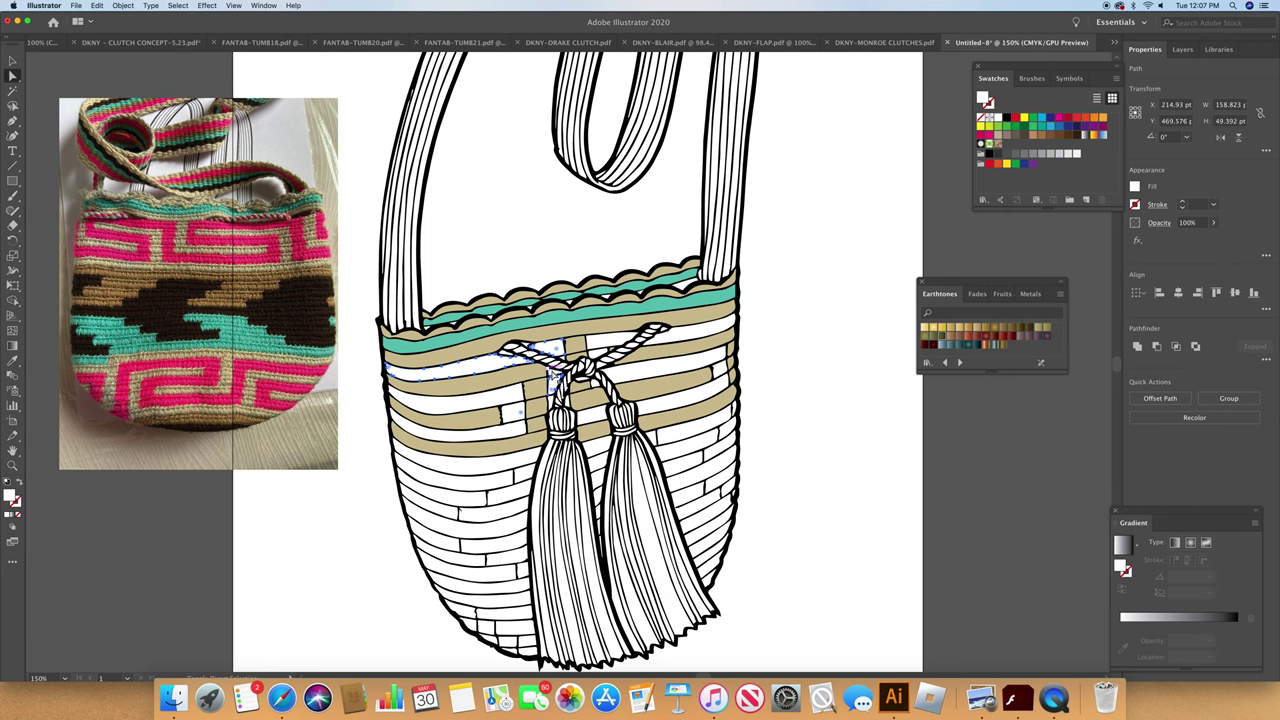
left_click(604, 344, "shift")
left_click(690, 336, "shift")
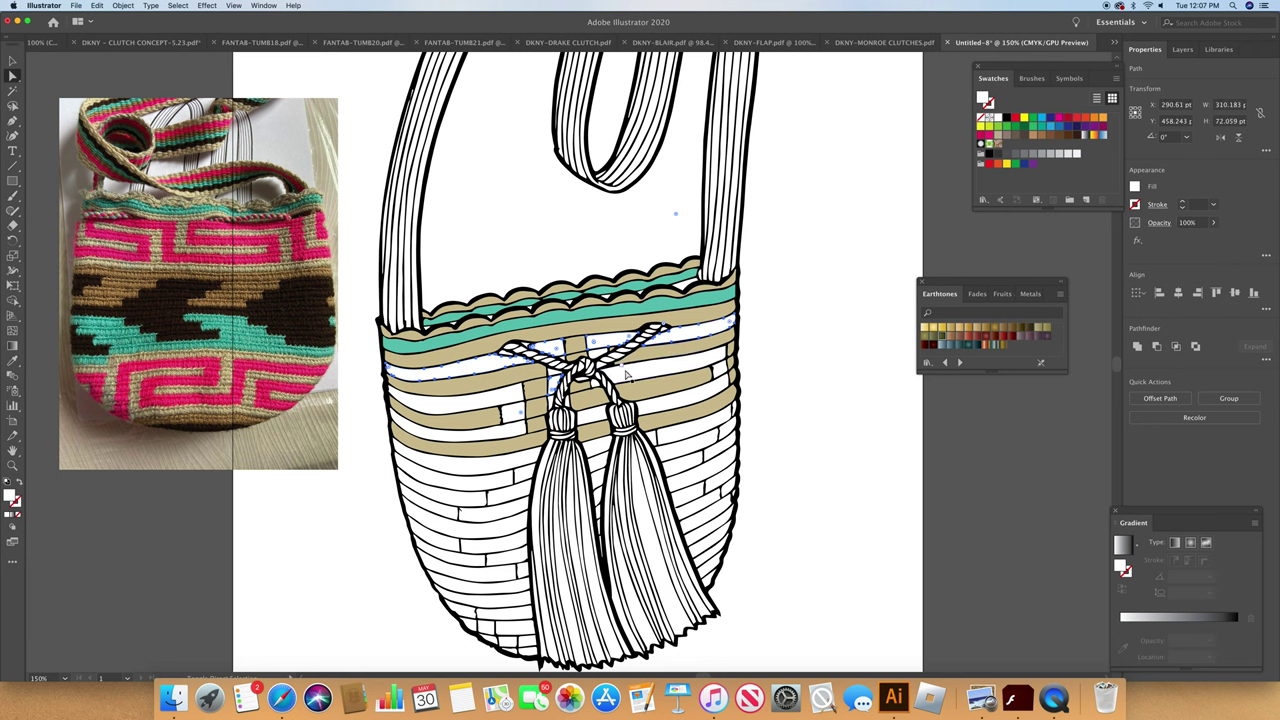
left_click(700, 402, "shift")
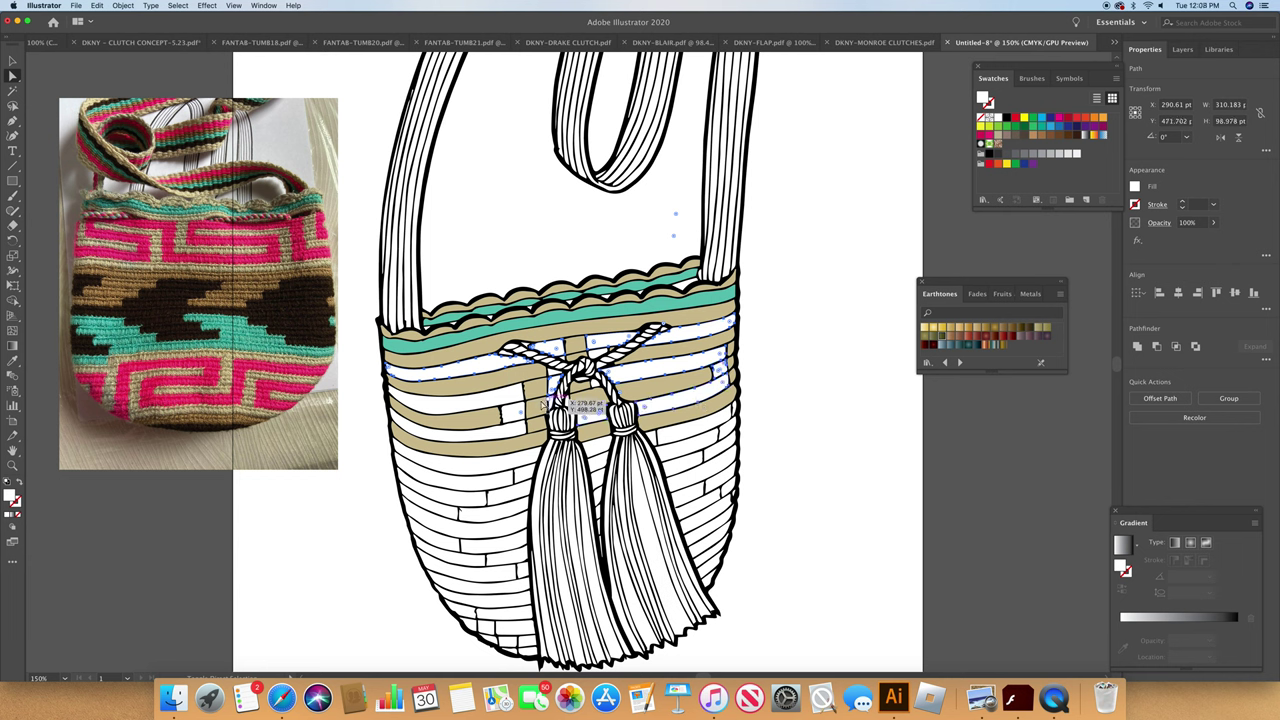
left_click(519, 423, "shift")
left_click(522, 436, "shift")
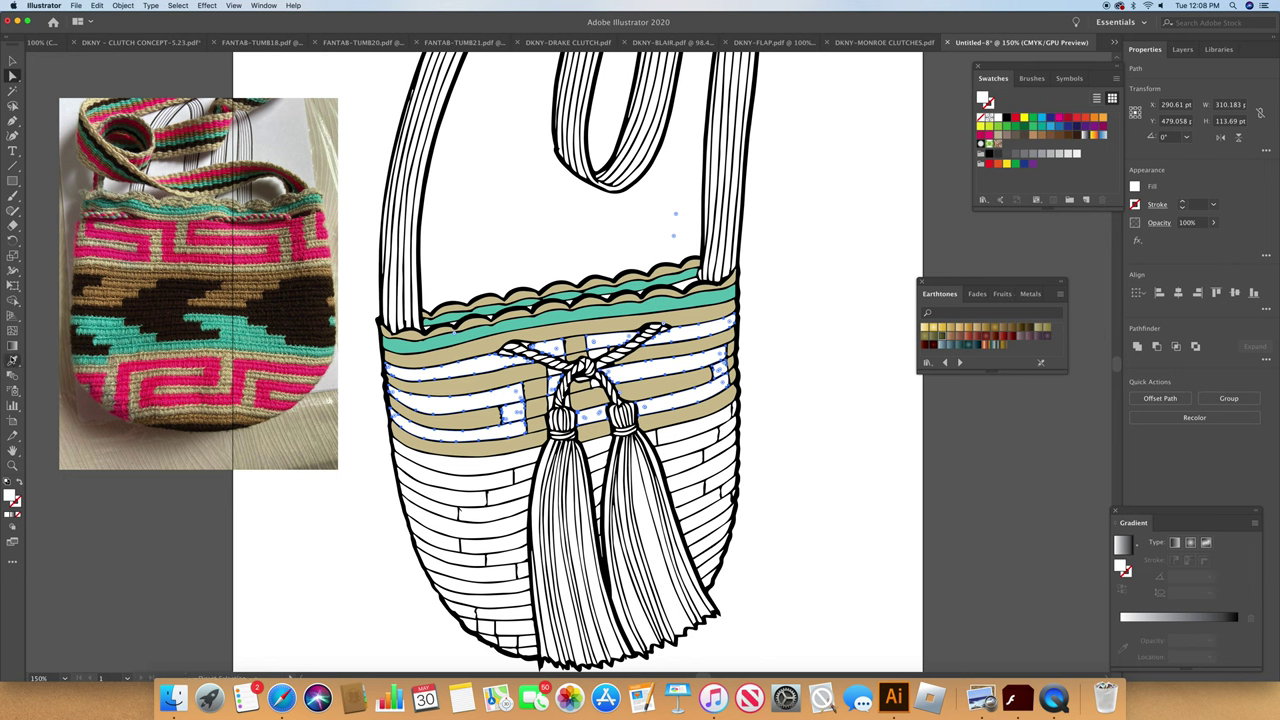
left_click(12, 366)
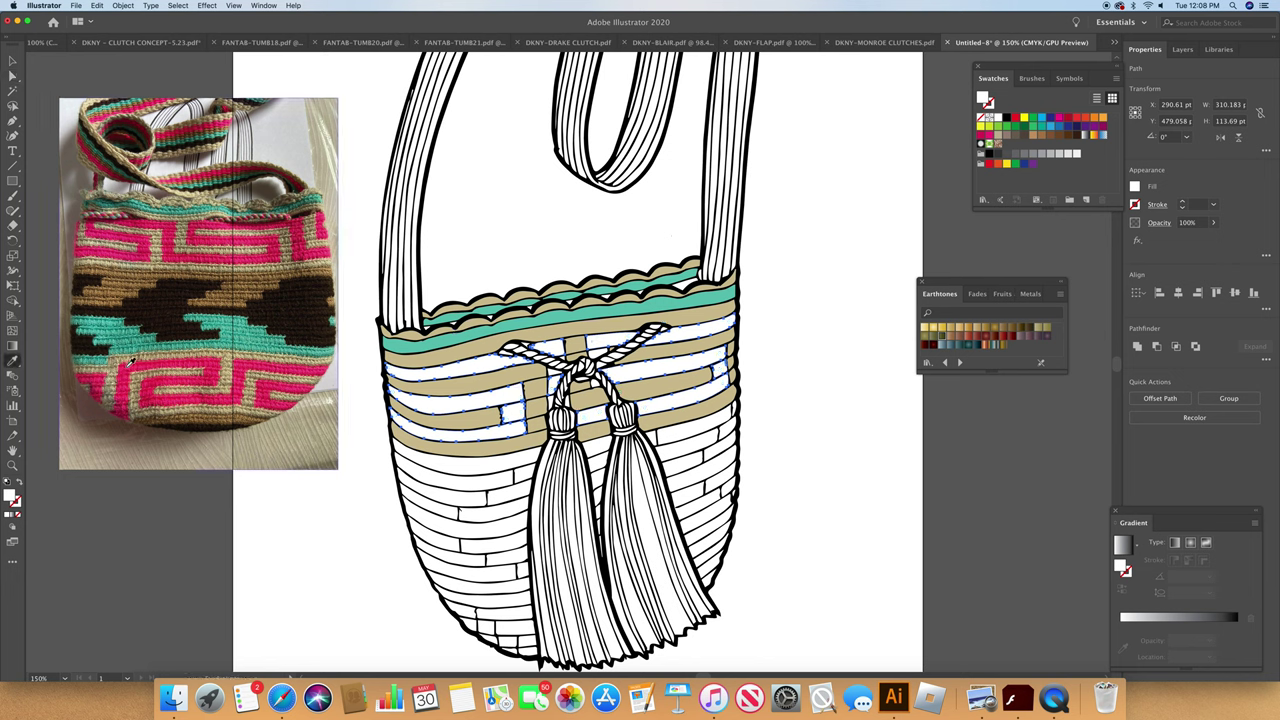
left_click(128, 366)
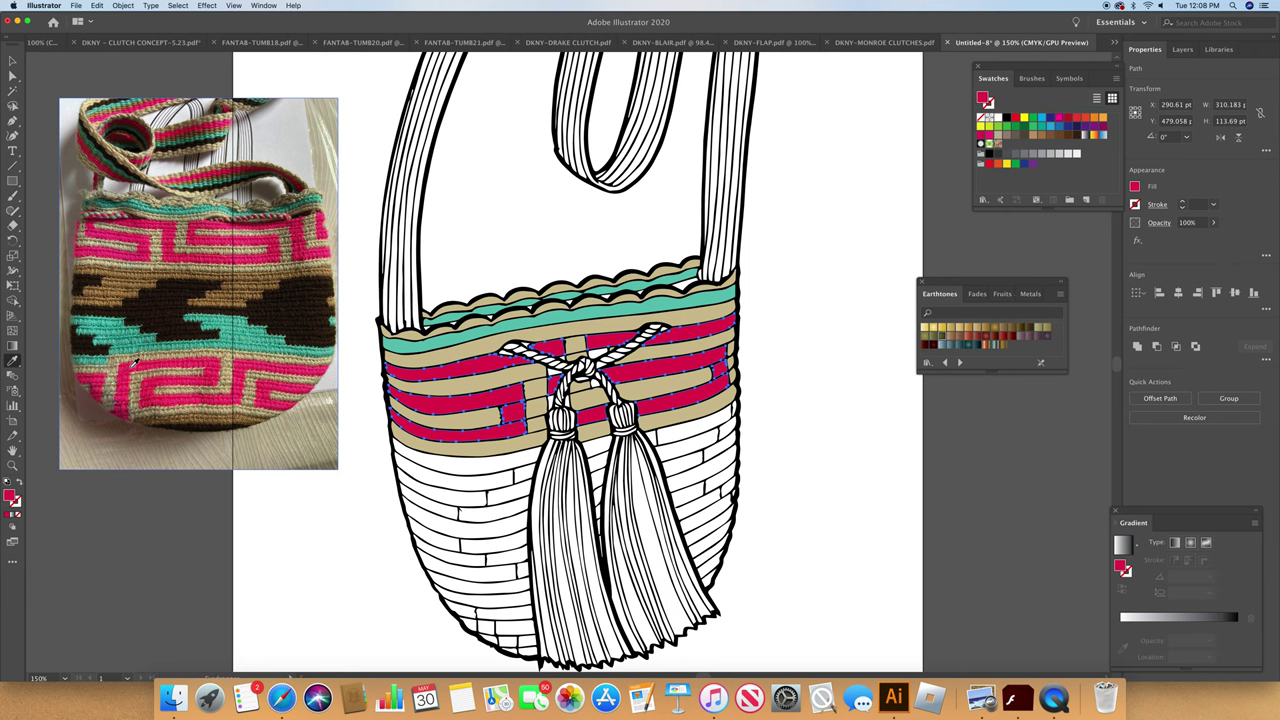
left_click(129, 251)
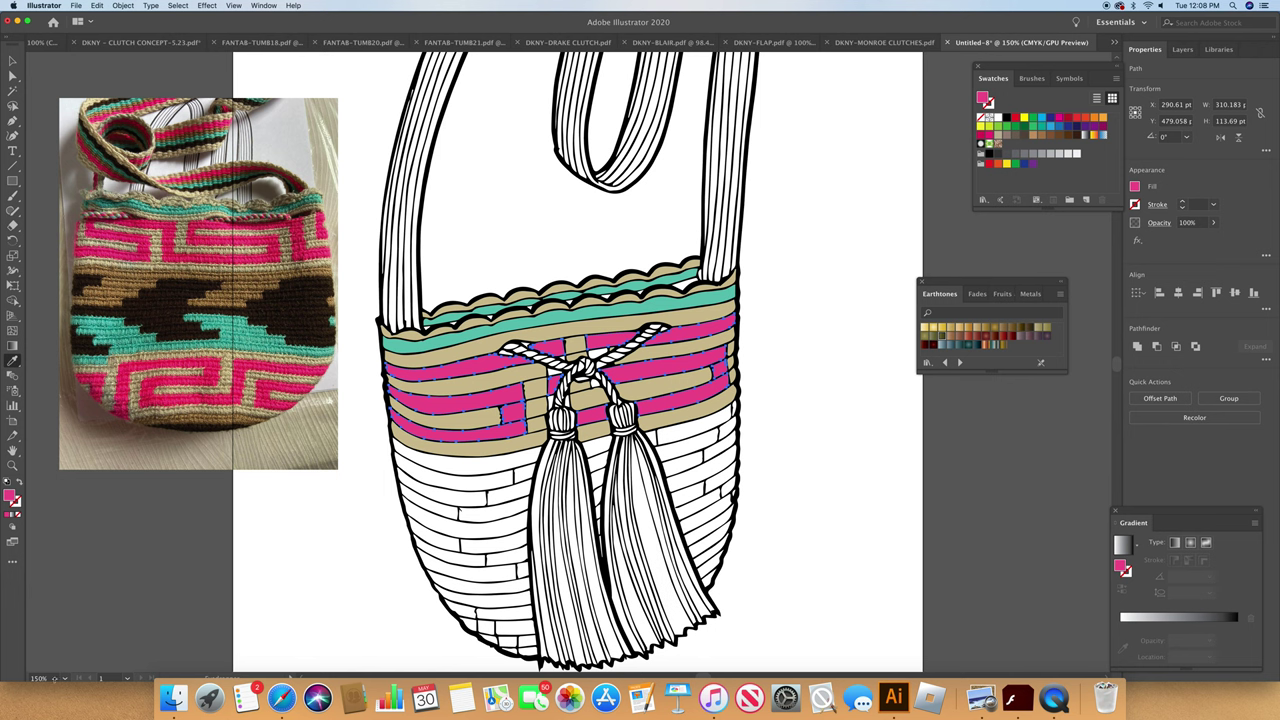
Step: At 200% zoom, fill the small white gaps around the knot and tassel cords with the pink of the neighbouring rows
left_click(66, 679)
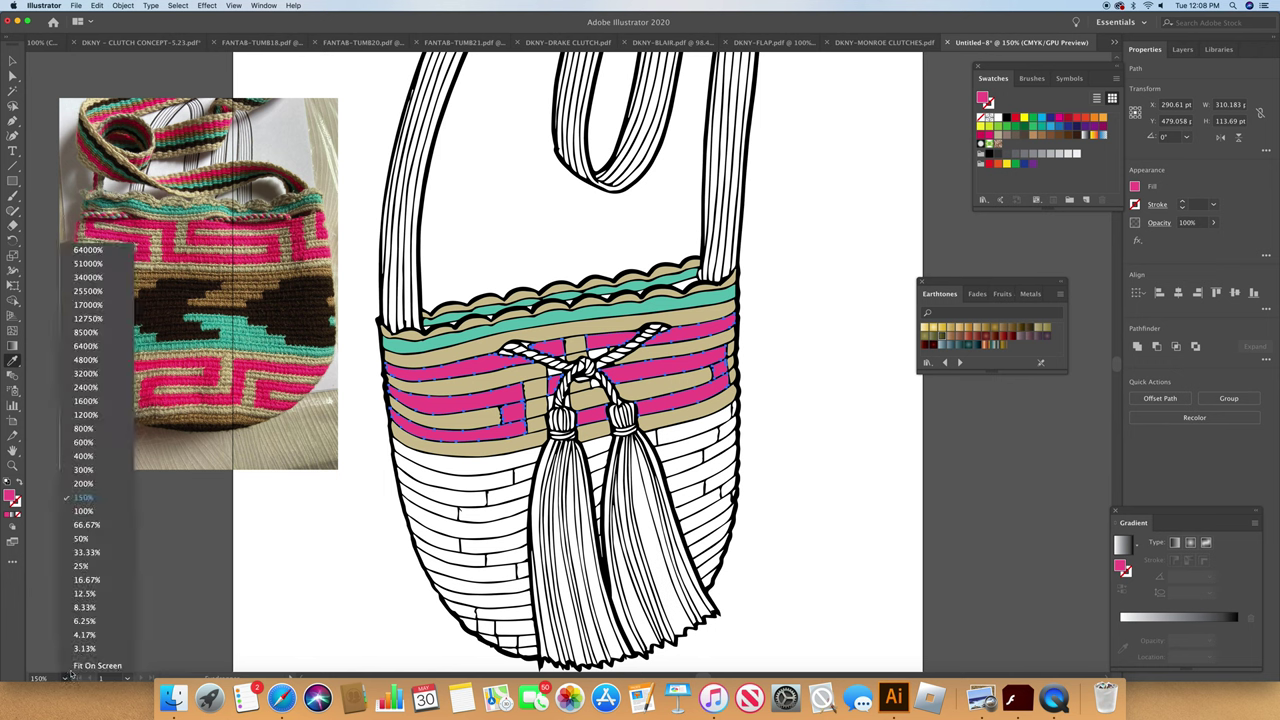
left_click(88, 484)
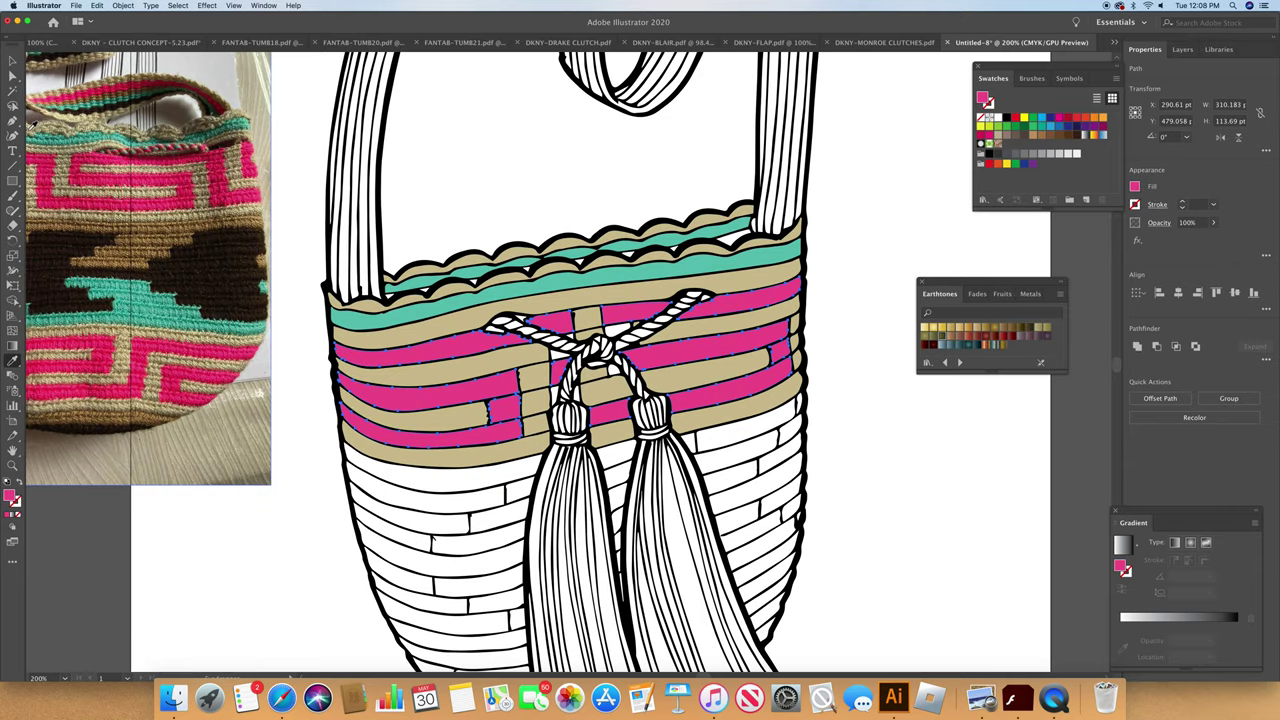
left_click(12, 75)
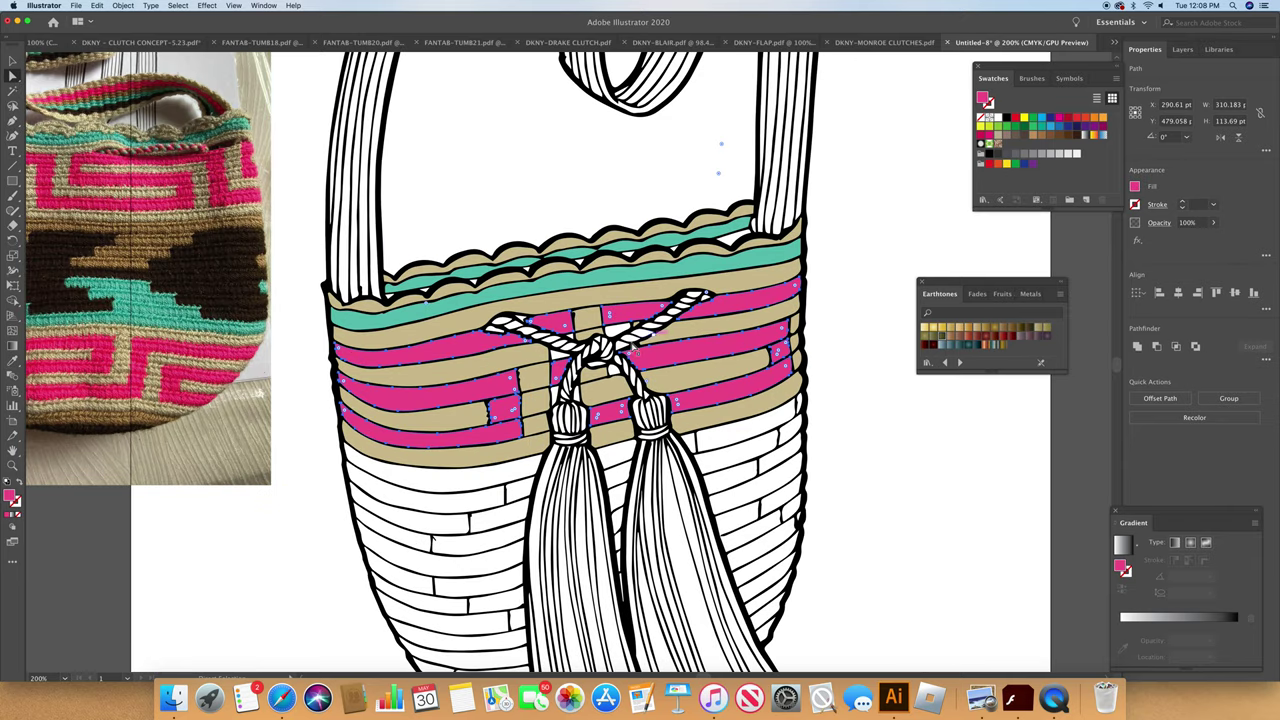
left_click(565, 352)
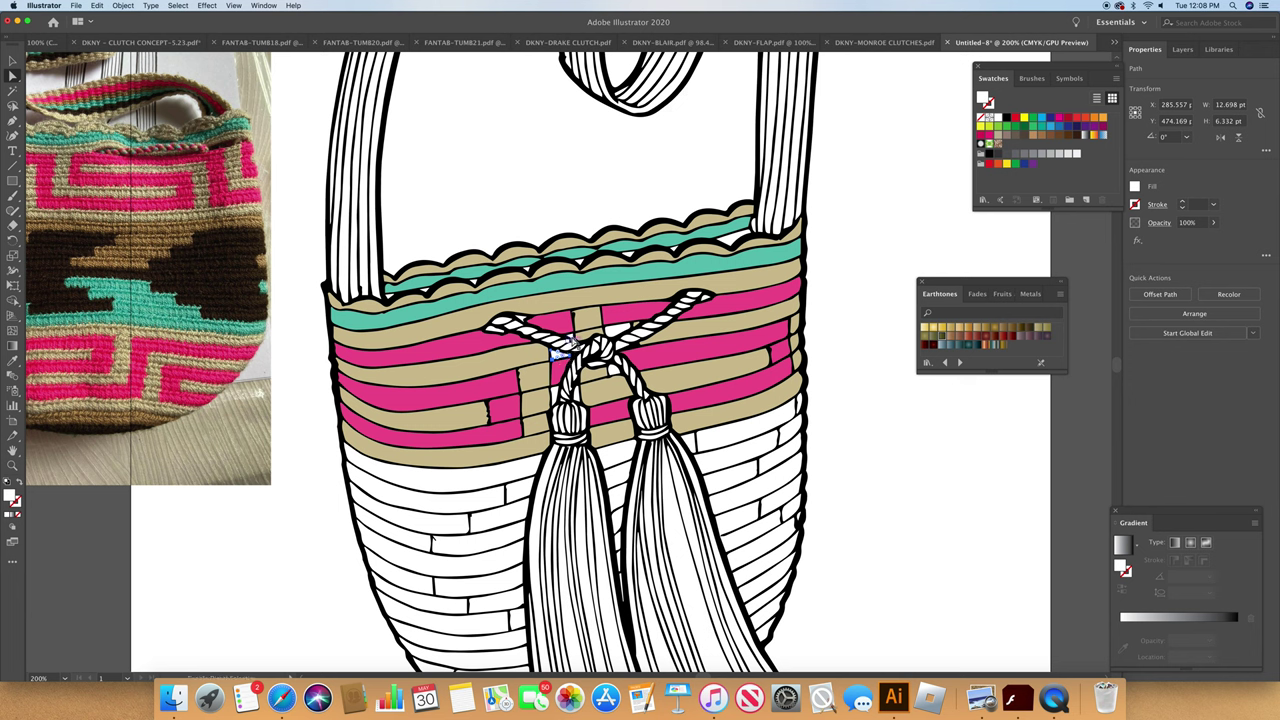
left_click(622, 334, "shift")
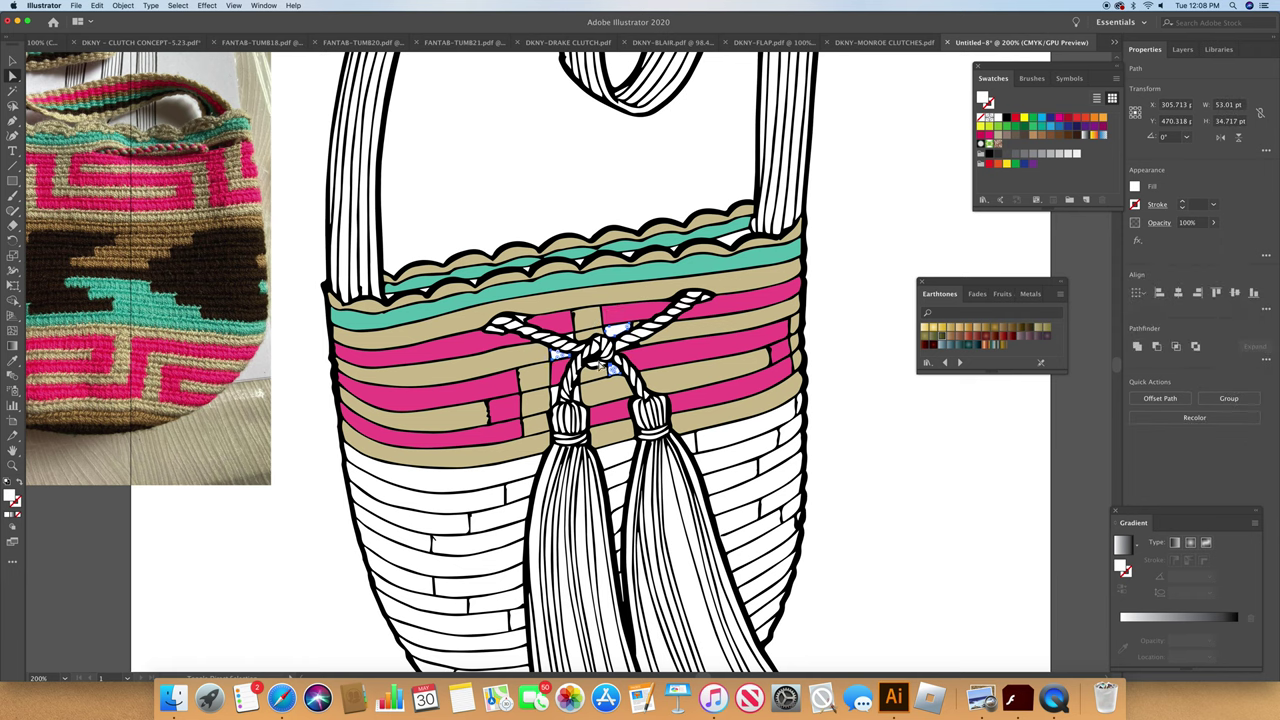
left_click(578, 346, "shift")
left_click_drag(558, 397, 588, 400)
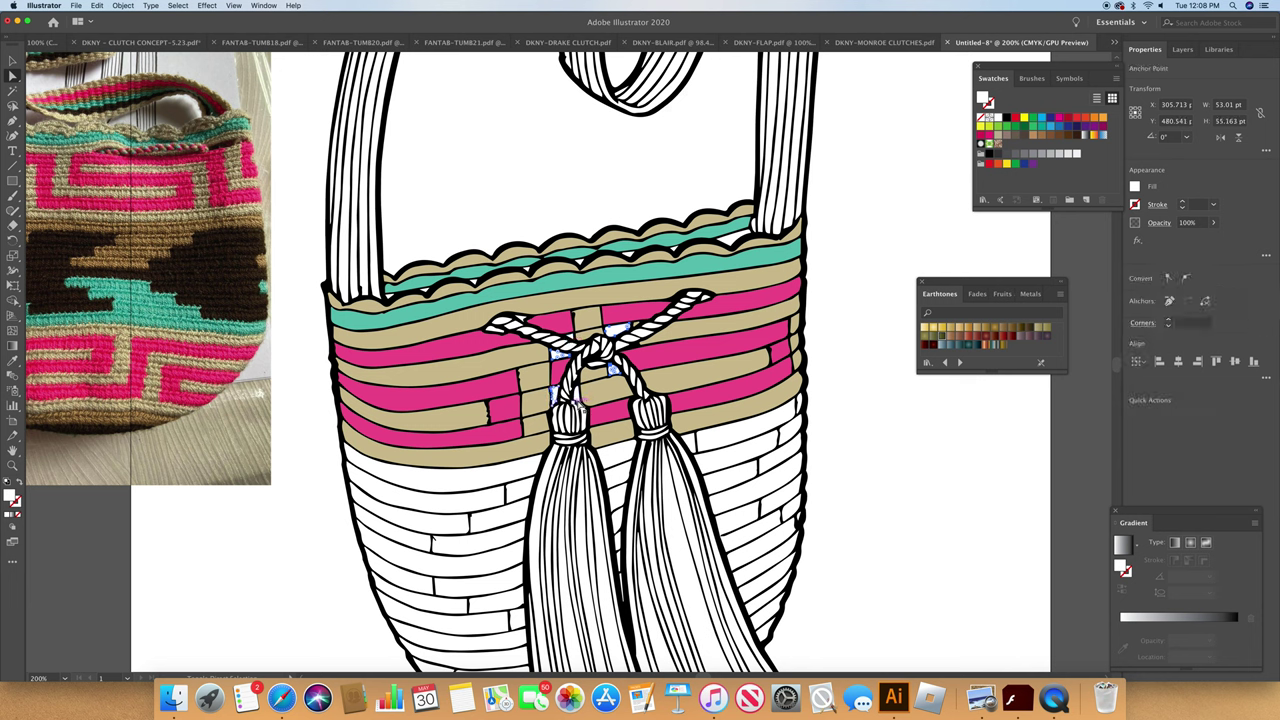
key("x")
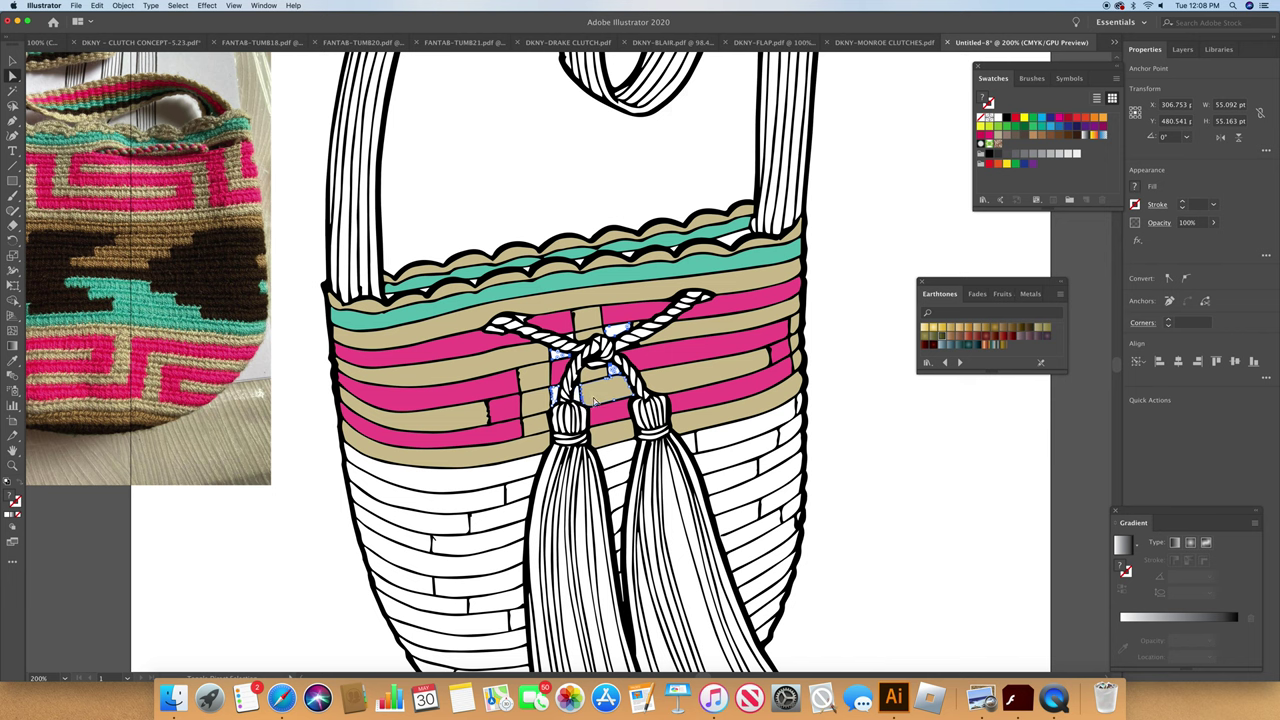
key("x")
left_click_drag(601, 402, 579, 393)
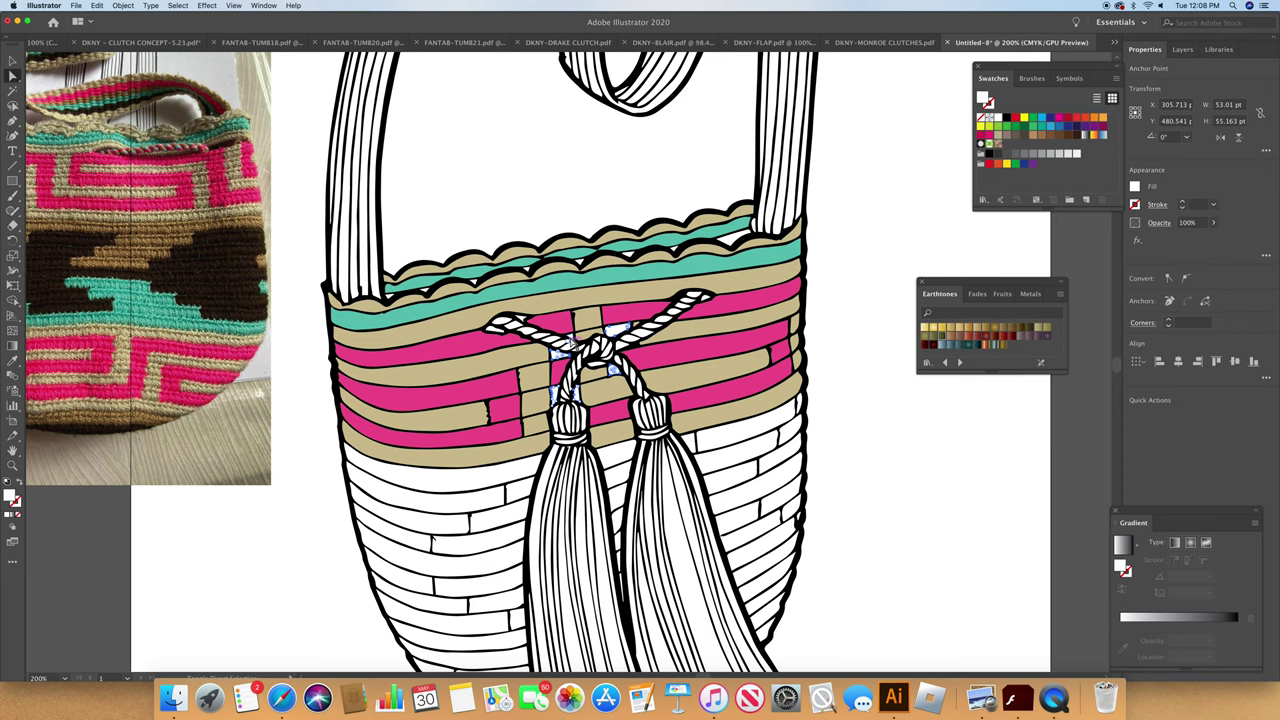
key("i")
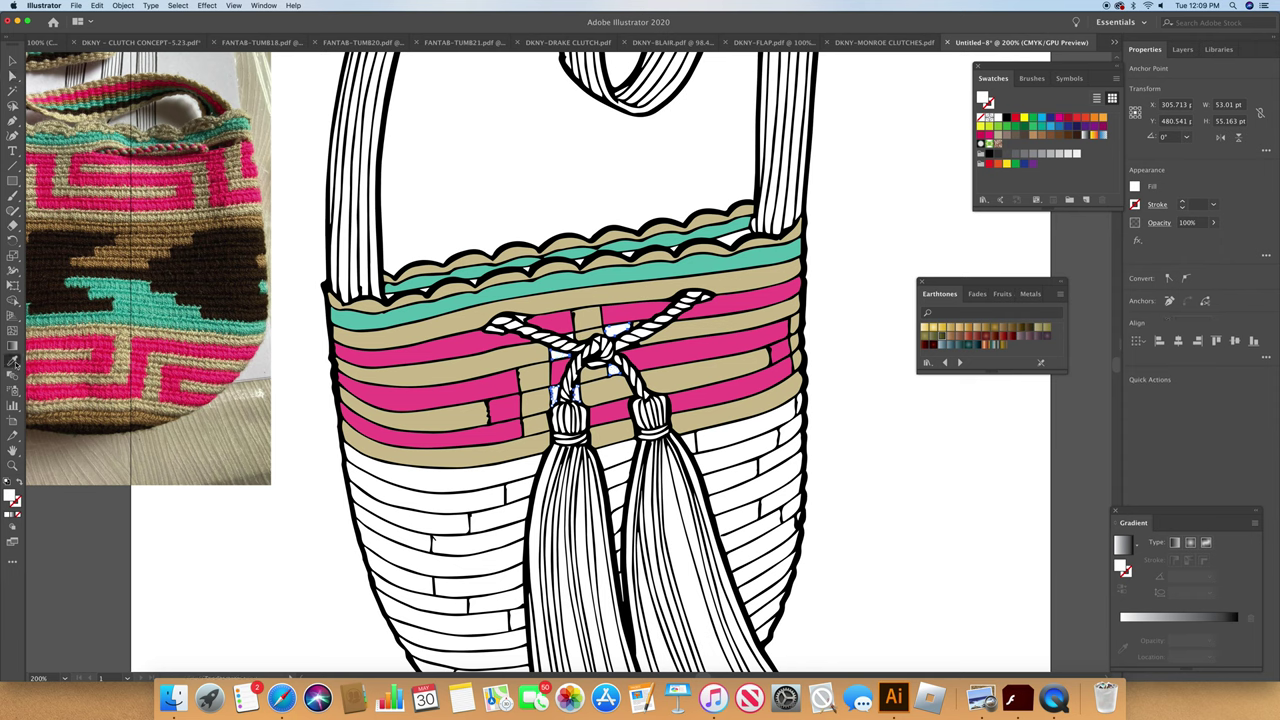
left_click(500, 382)
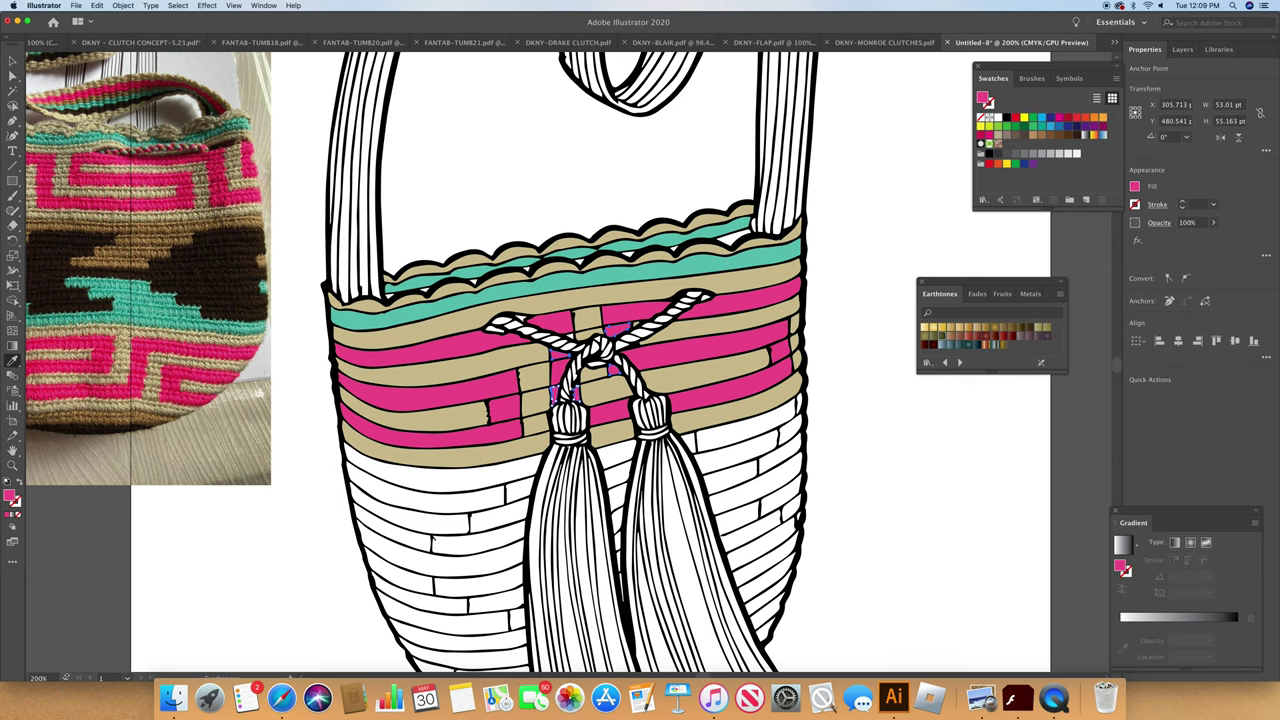
Step: At 400% zoom, fill the small white gap above the tie's left cord with the neighbouring pink, and return to 200% zoom
left_click(62, 678)
left_click(95, 459)
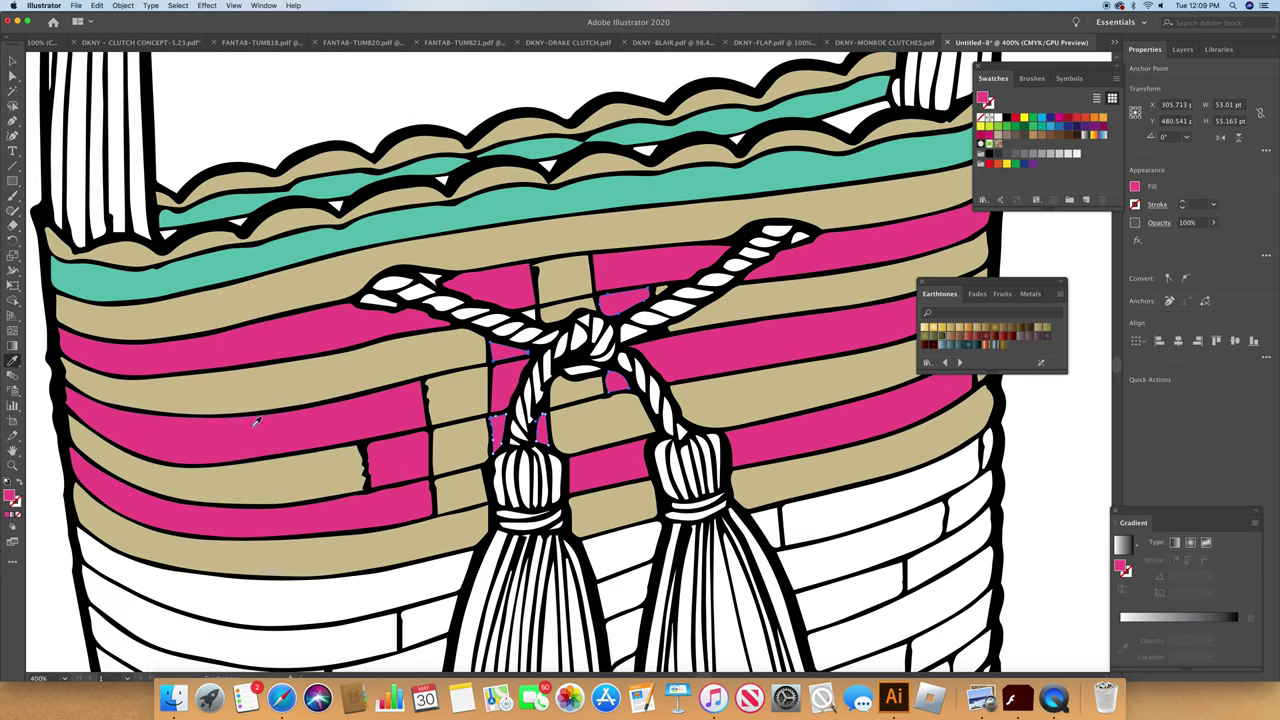
left_click(533, 316, "super")
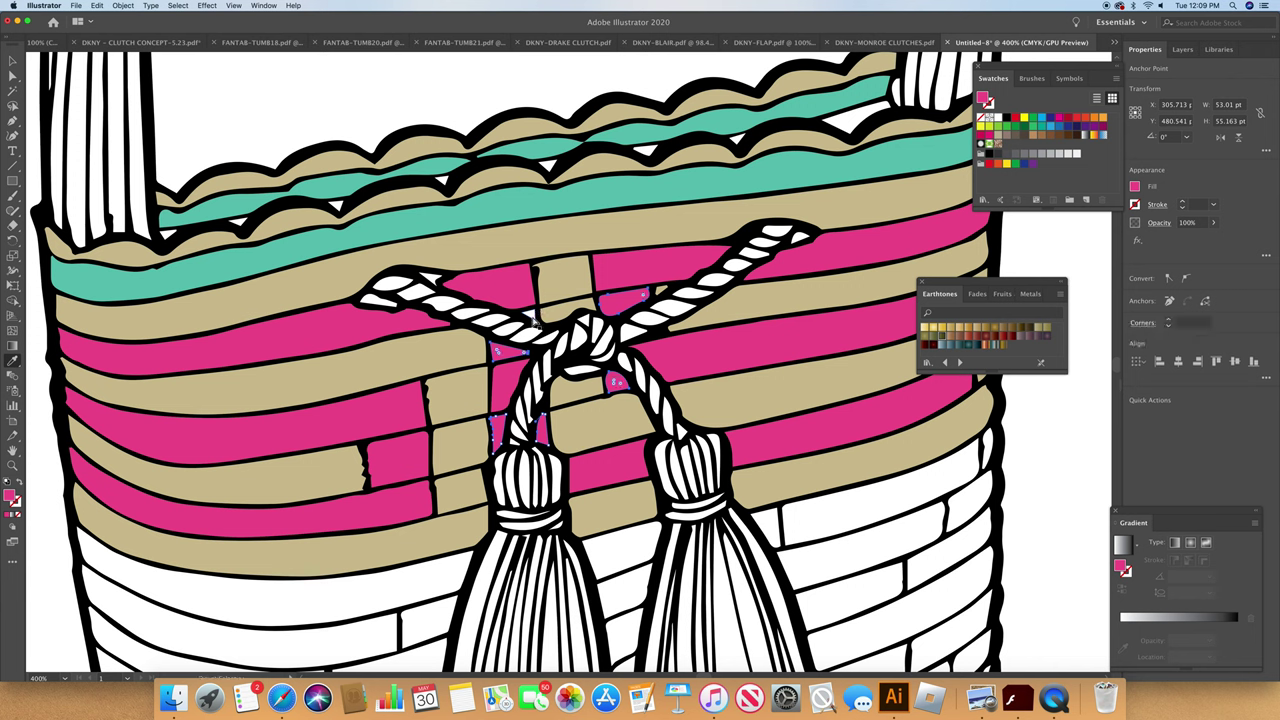
left_click(519, 291)
left_click(522, 288)
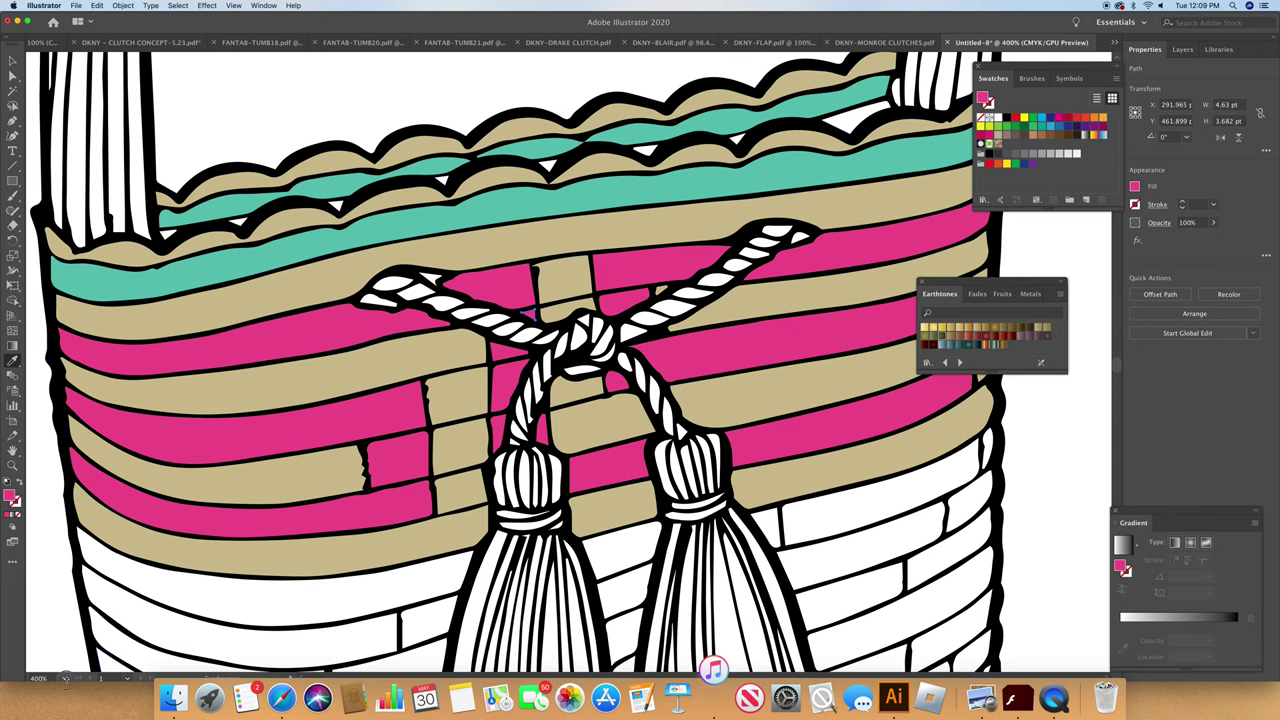
left_click(65, 678)
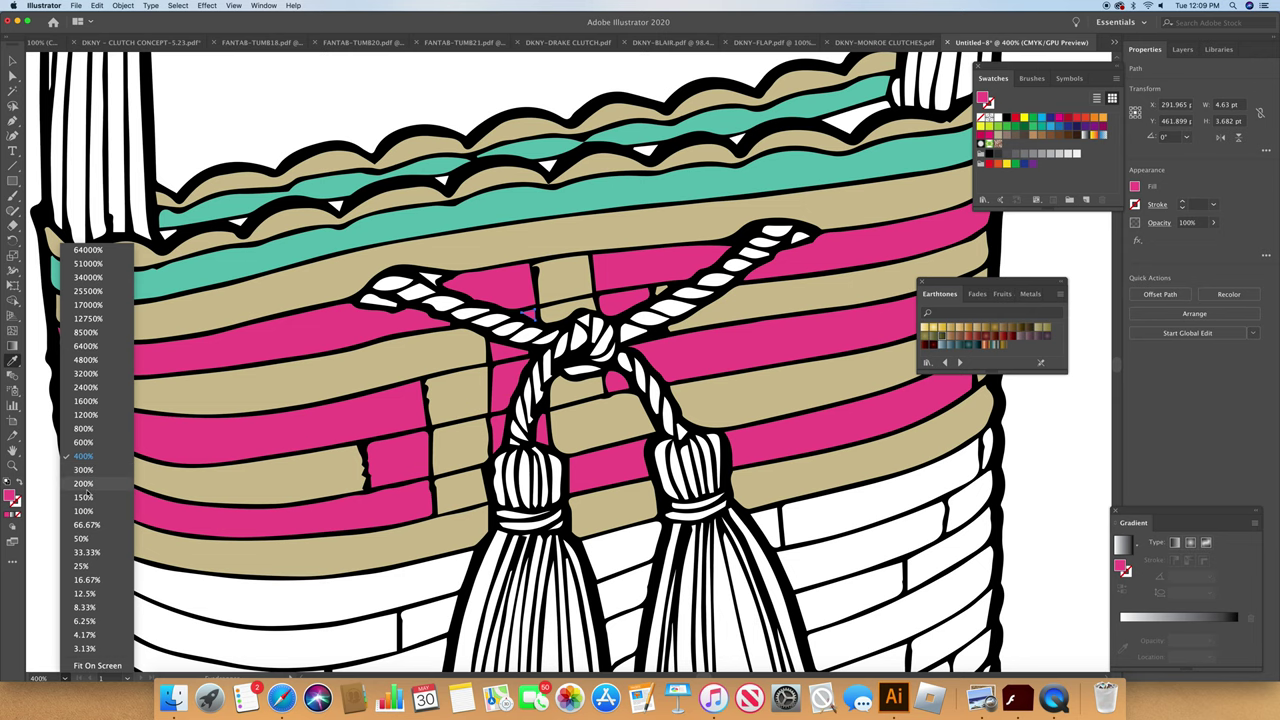
left_click(84, 483)
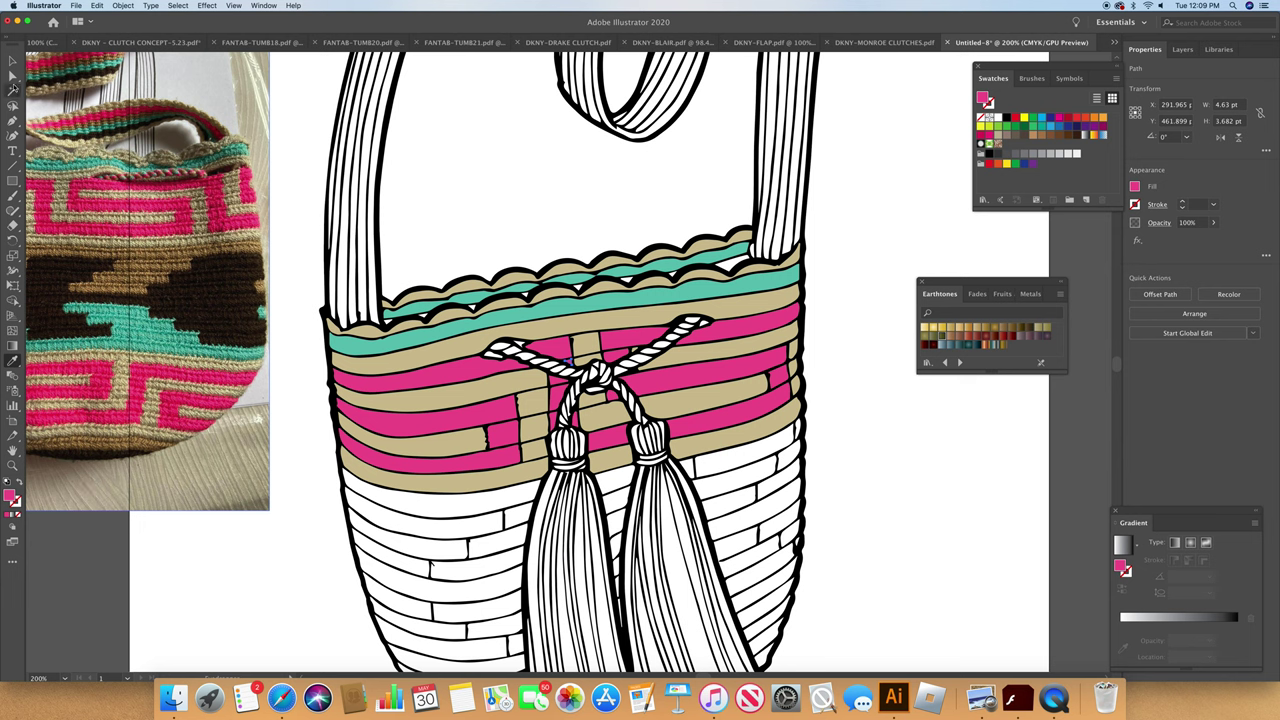
Step: Fill the stepped rows below the patterned section on the left half and the same band between the tassels with brown sampled from the reference photo
left_click(12, 77)
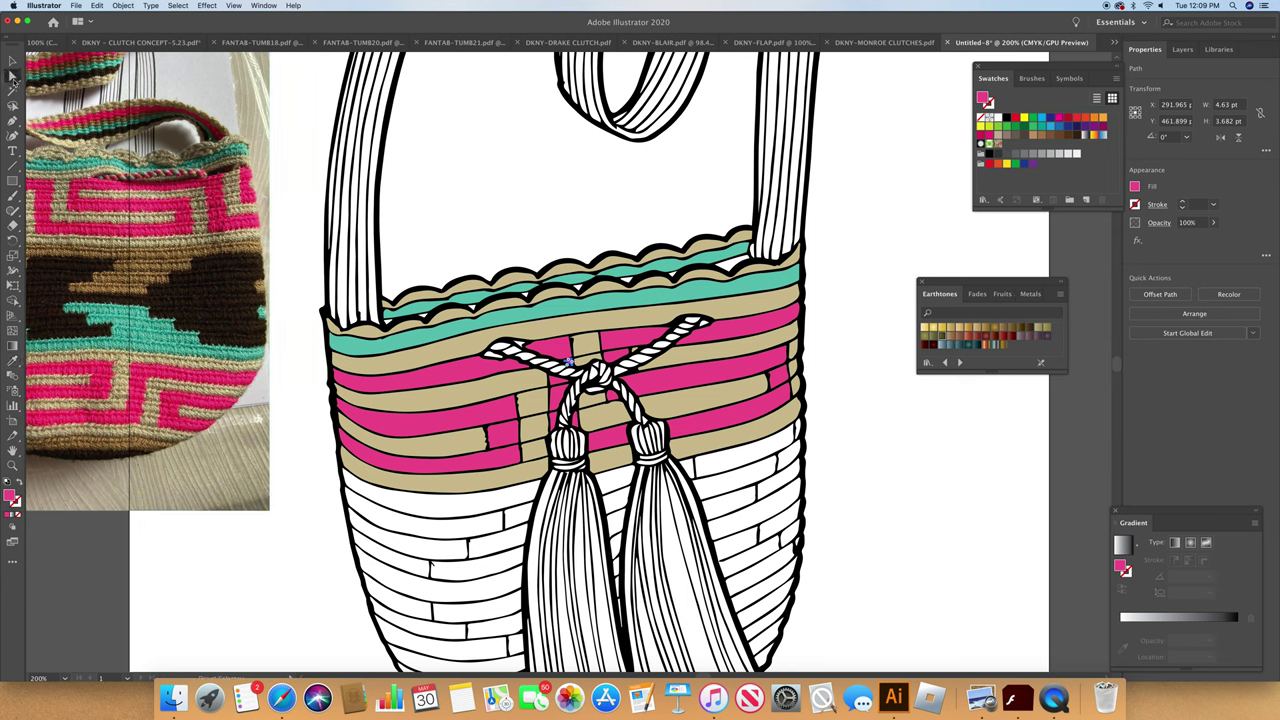
left_click(446, 516)
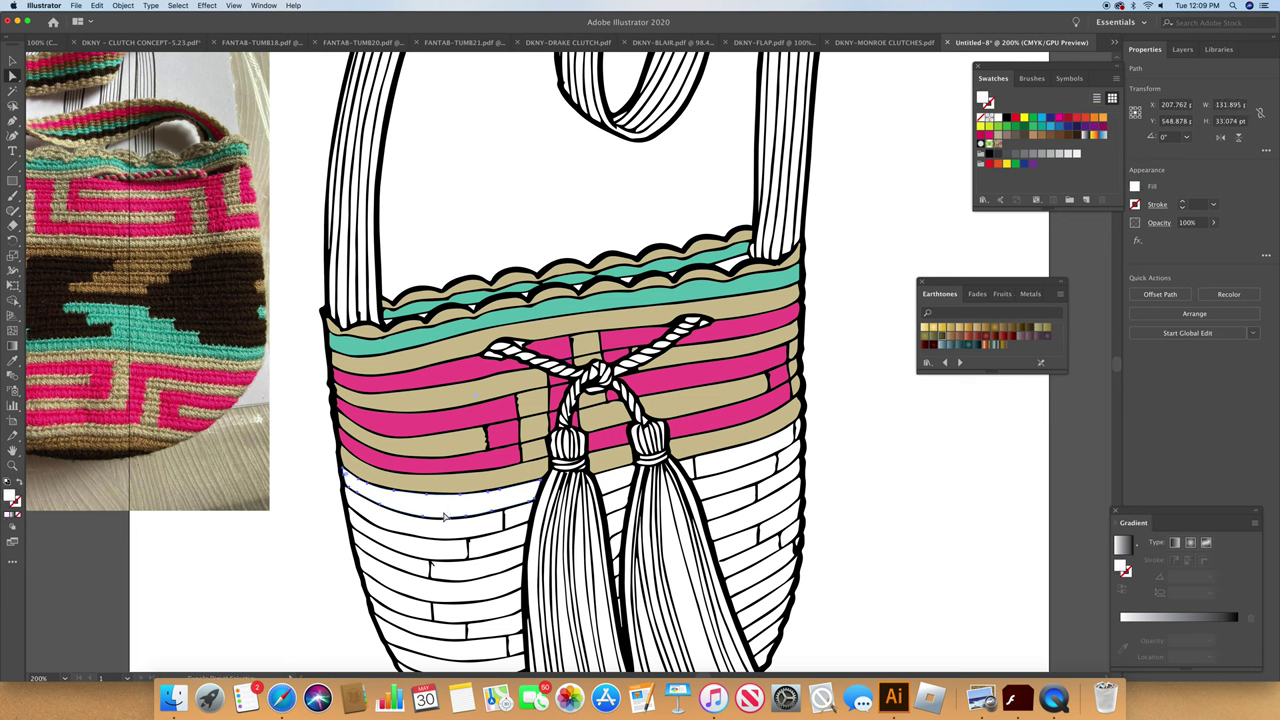
left_click(458, 541, "shift")
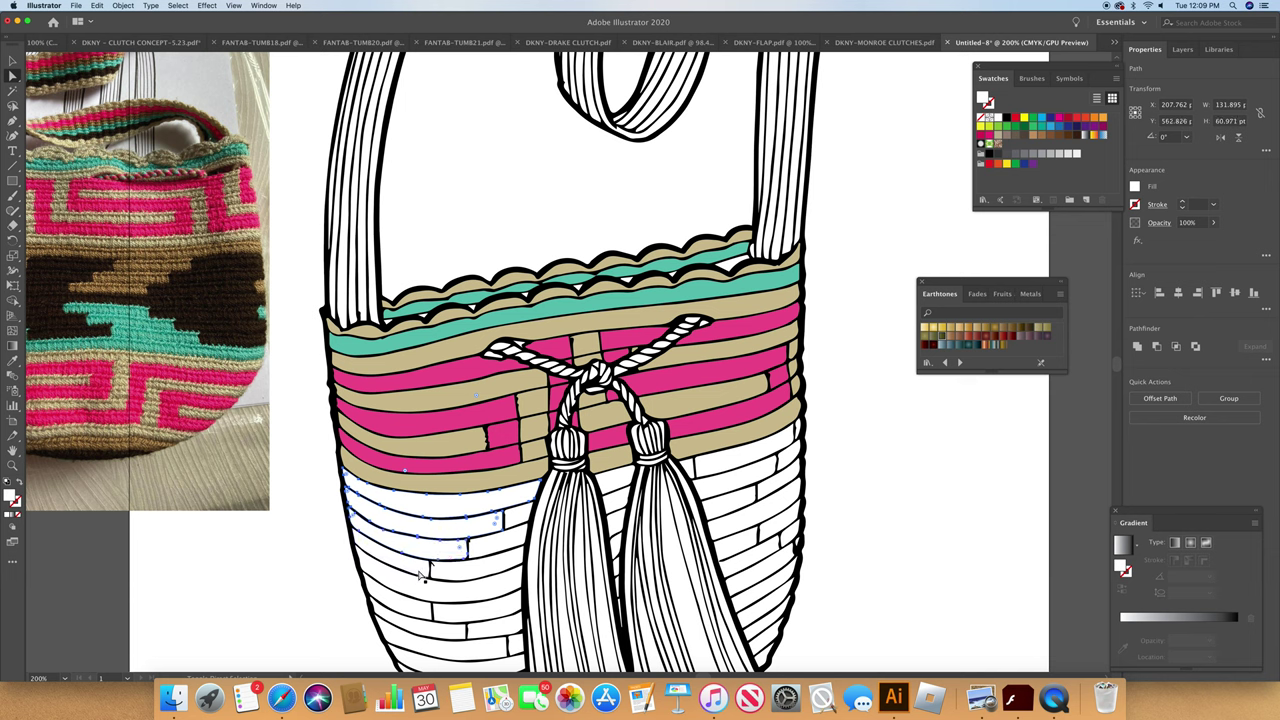
left_click(514, 547, "shift")
left_click(690, 466, "shift")
left_click(688, 469, "shift")
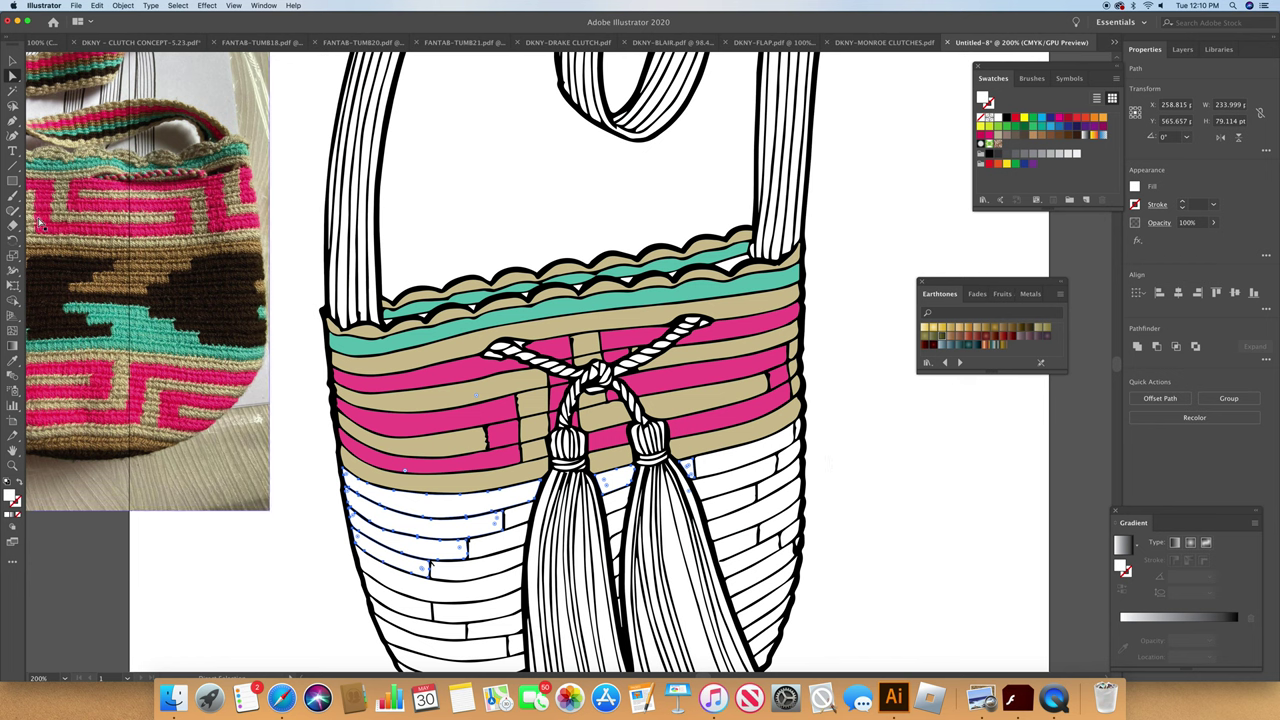
left_click(12, 358)
left_click(162, 260)
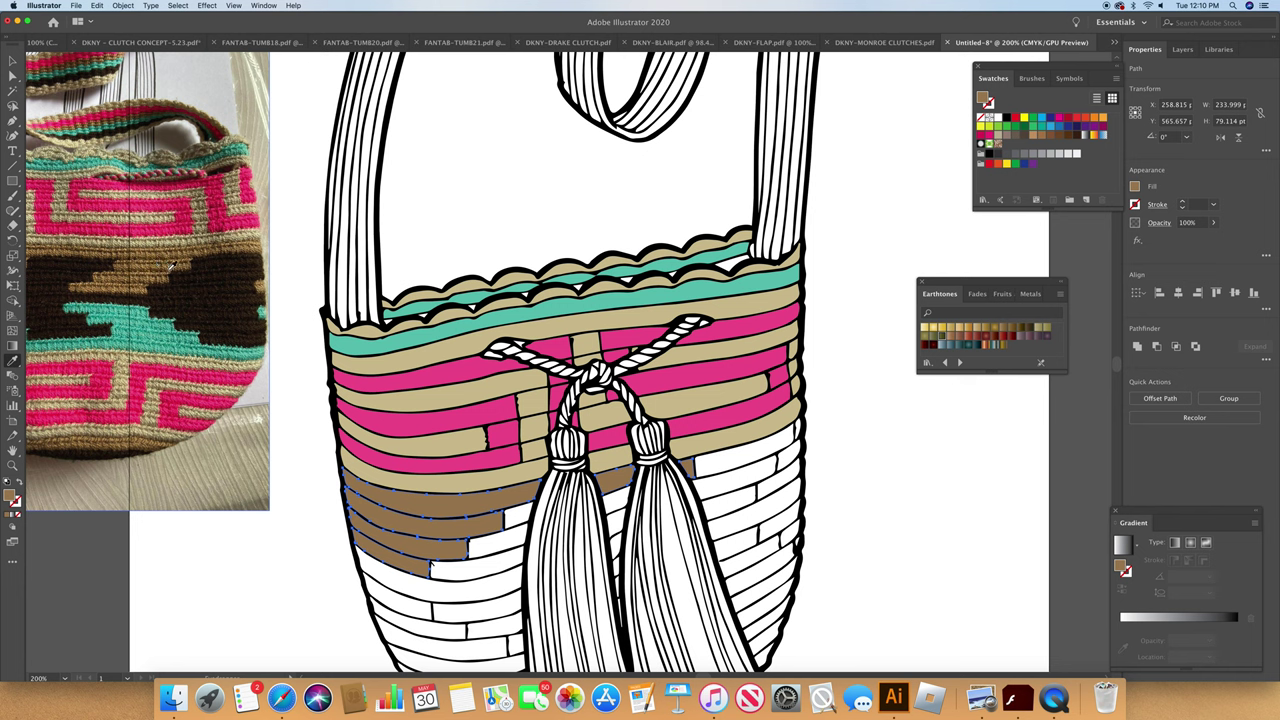
Step: Fill the row directly under the lowest tan band on the bag's right half with the brown of the left rows
left_click(12, 75)
left_click(729, 459)
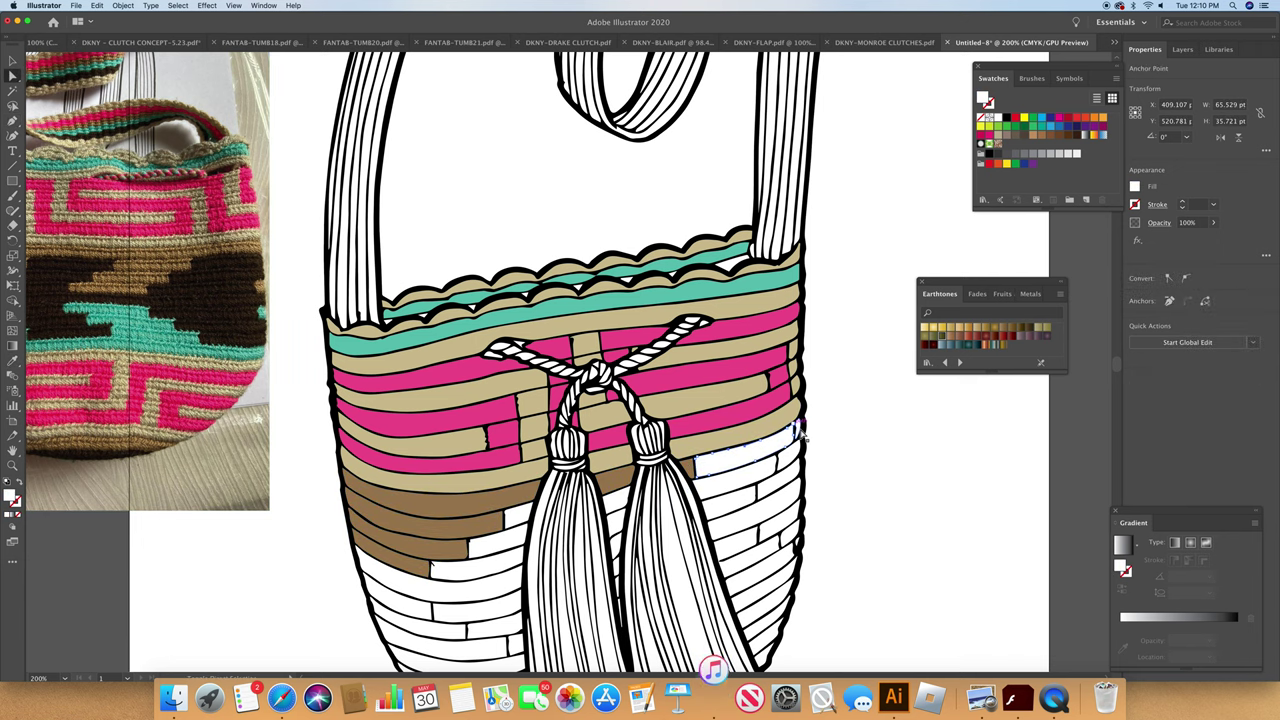
left_click_drag(800, 430, 795, 430)
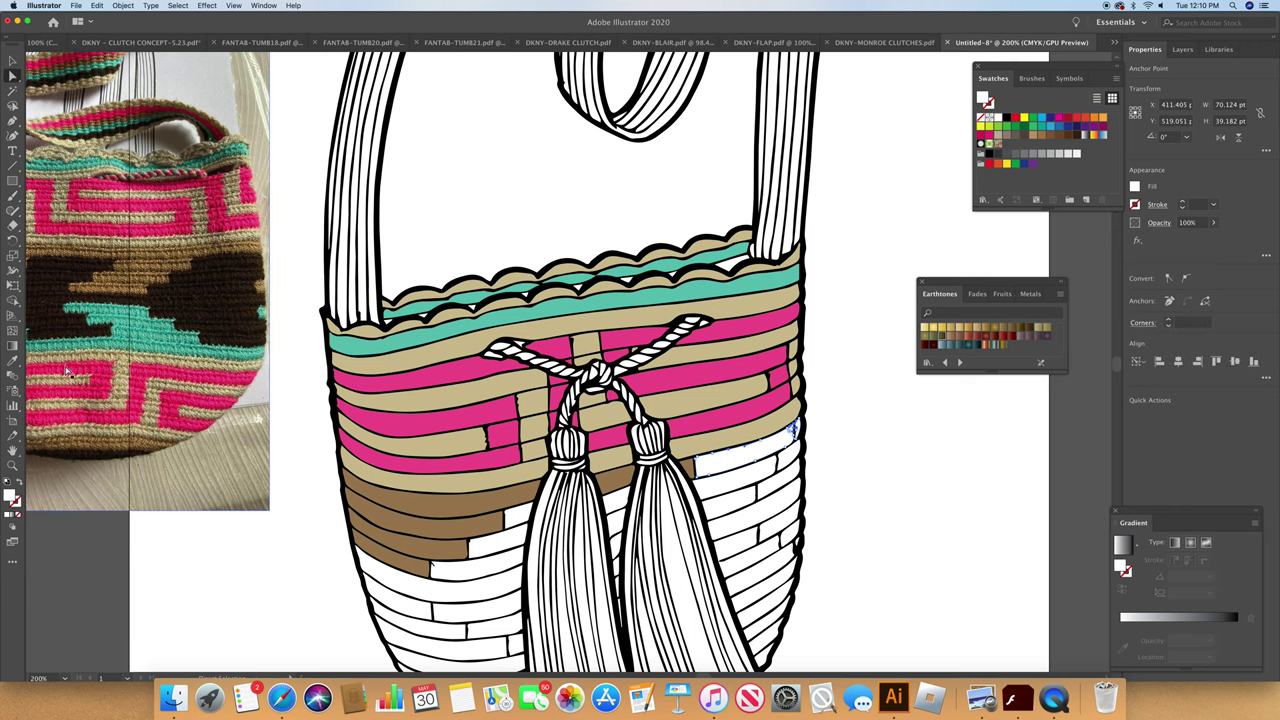
left_click(13, 361)
left_click(457, 506)
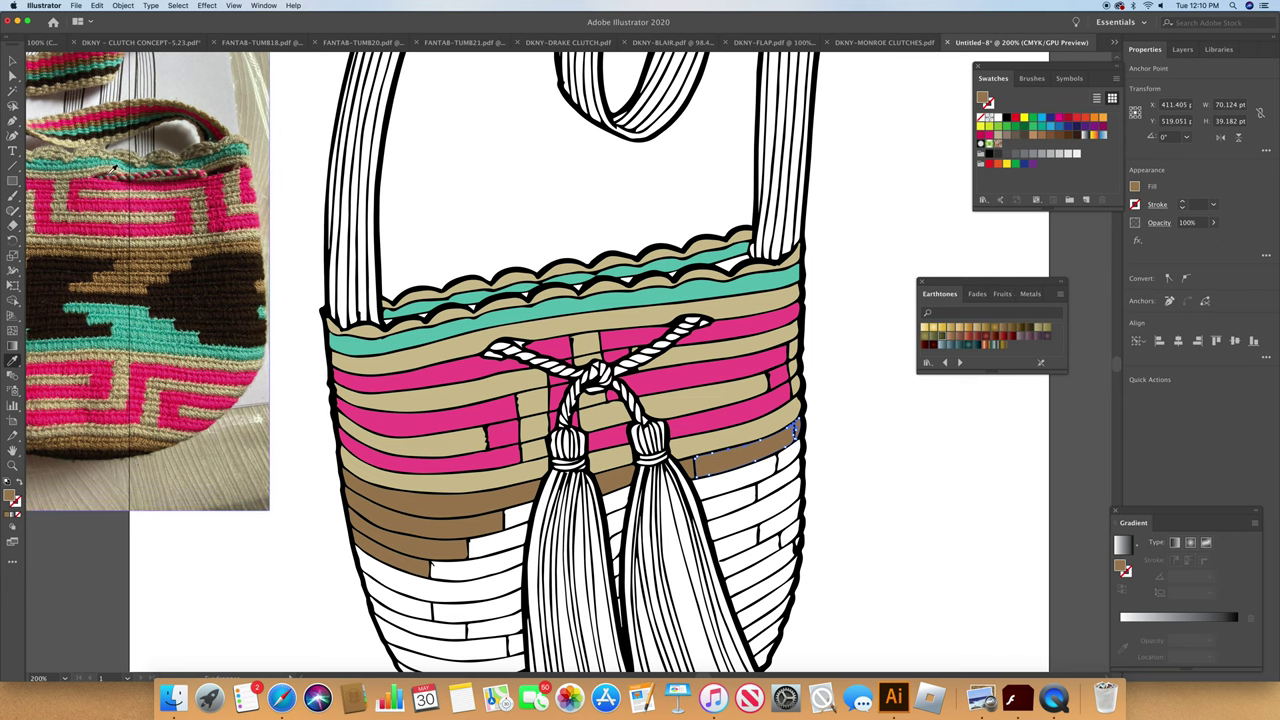
Step: Fill the white row pieces visible between the two tassels, below the brown band, with the same brown
left_click(13, 78)
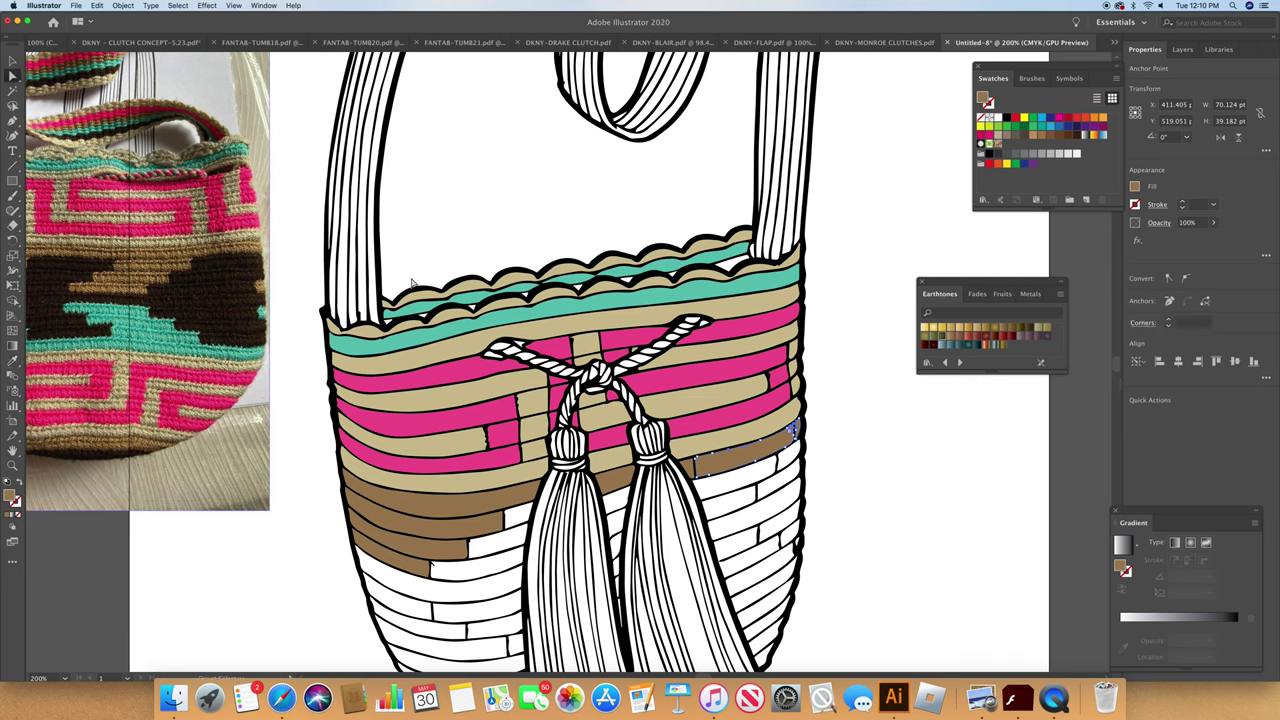
left_click(621, 509)
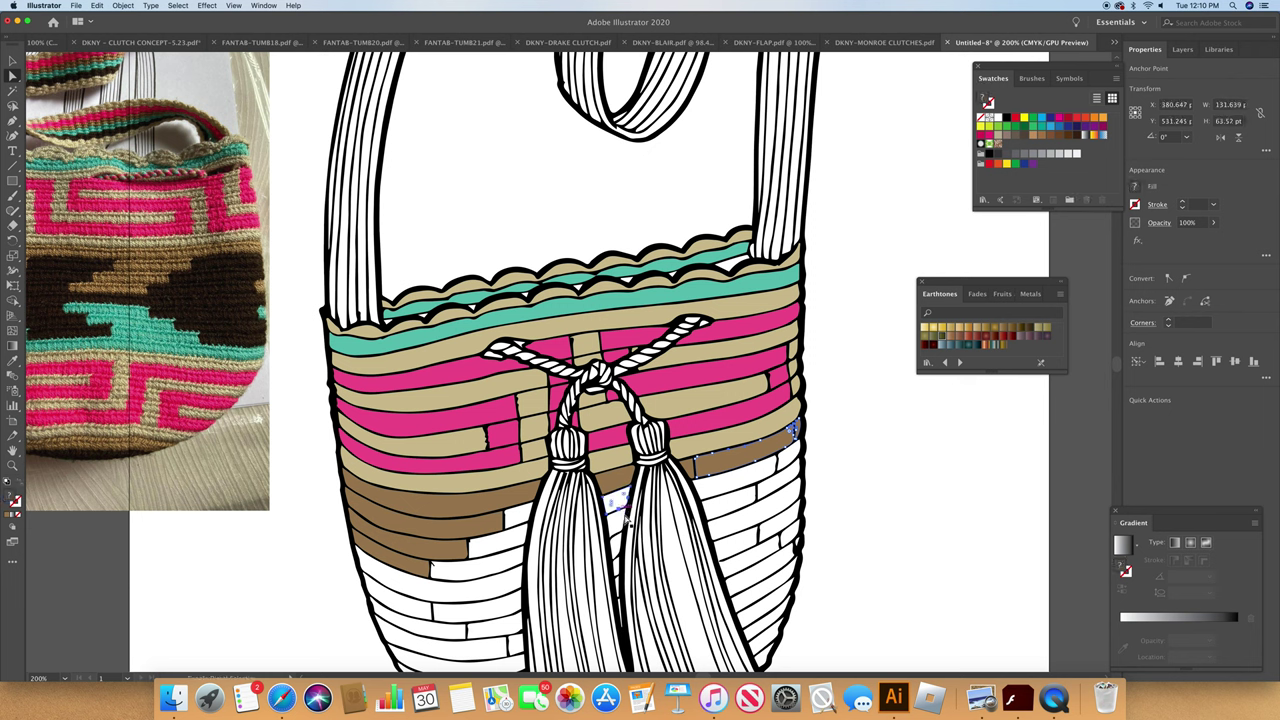
left_click(620, 549, "shift")
left_click(14, 362)
left_click(432, 500)
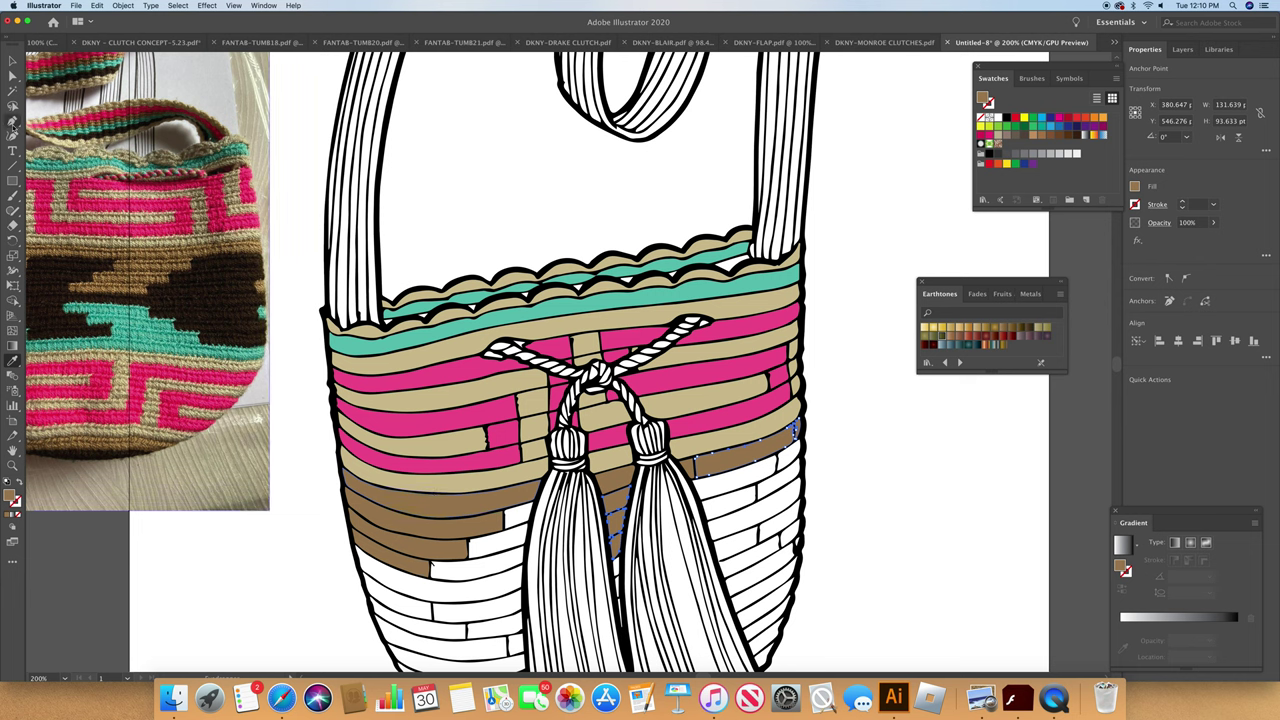
Step: Fill the stepped middle rows on both halves and the piece between the tassels with dark brown sampled from the reference photo
left_click(12, 76)
left_click(432, 598)
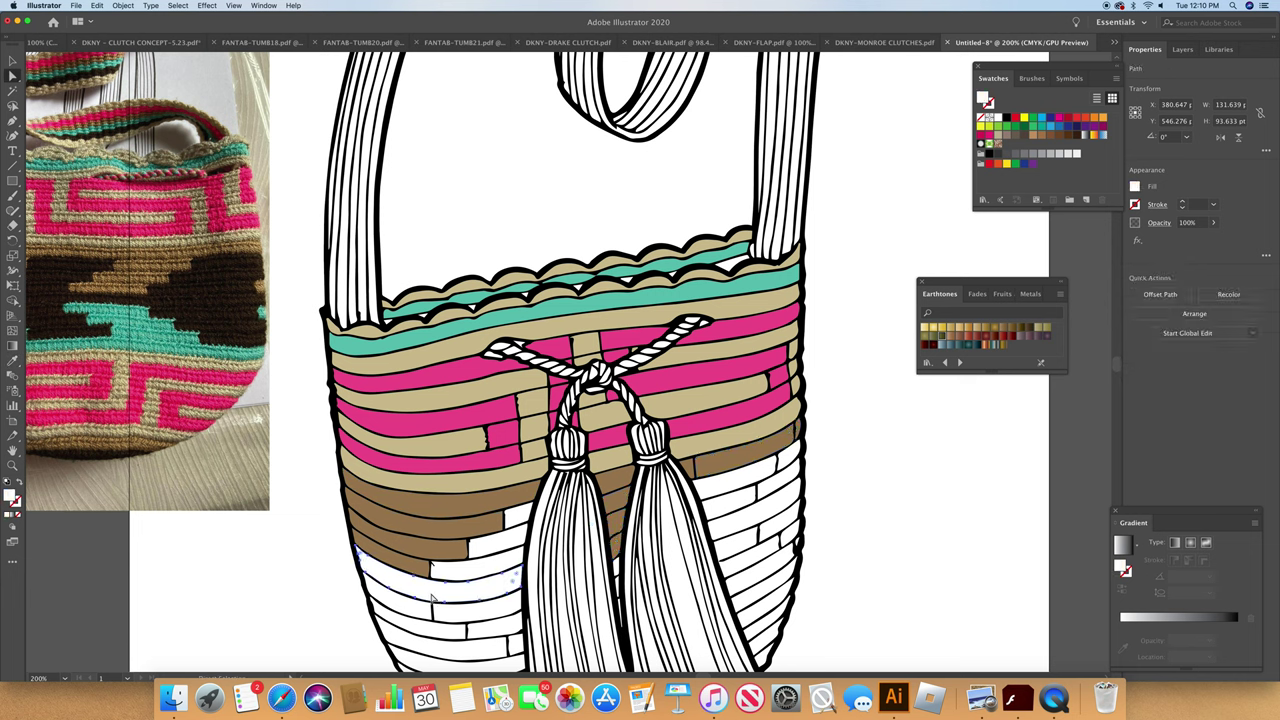
left_click(490, 563)
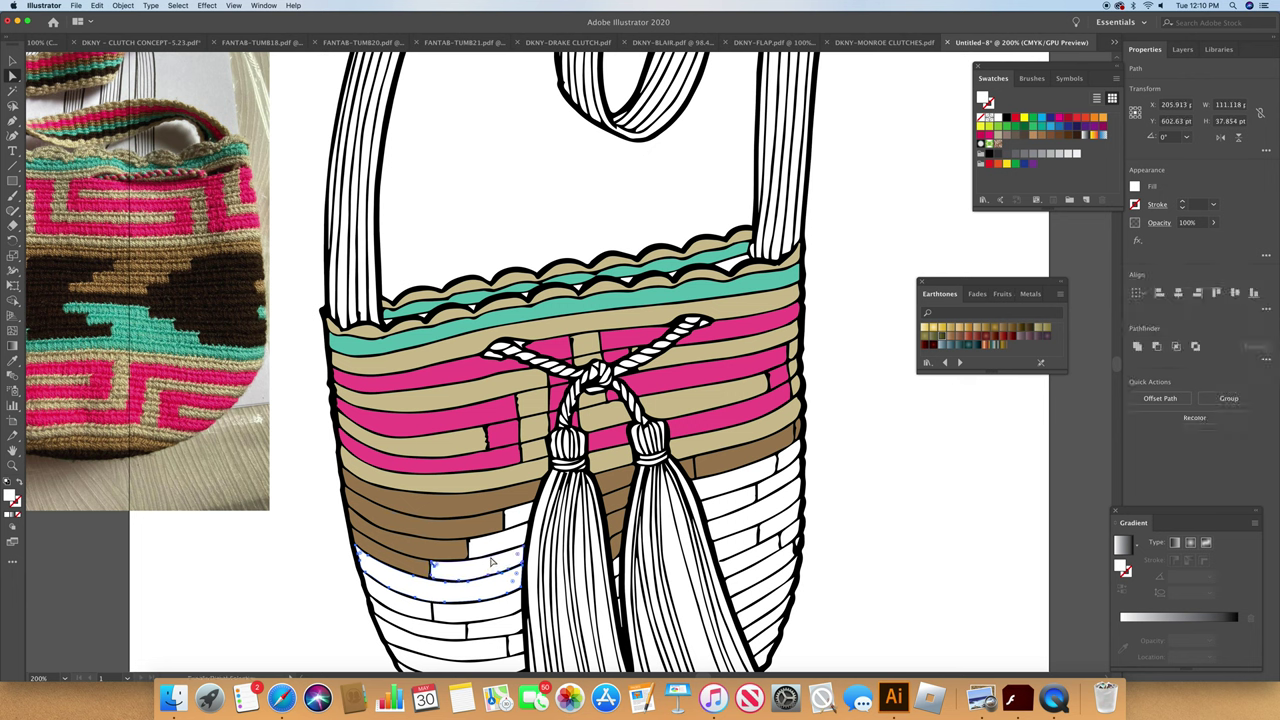
left_click(517, 519, "shift")
left_click(508, 640, "shift")
left_click(524, 648, "shift")
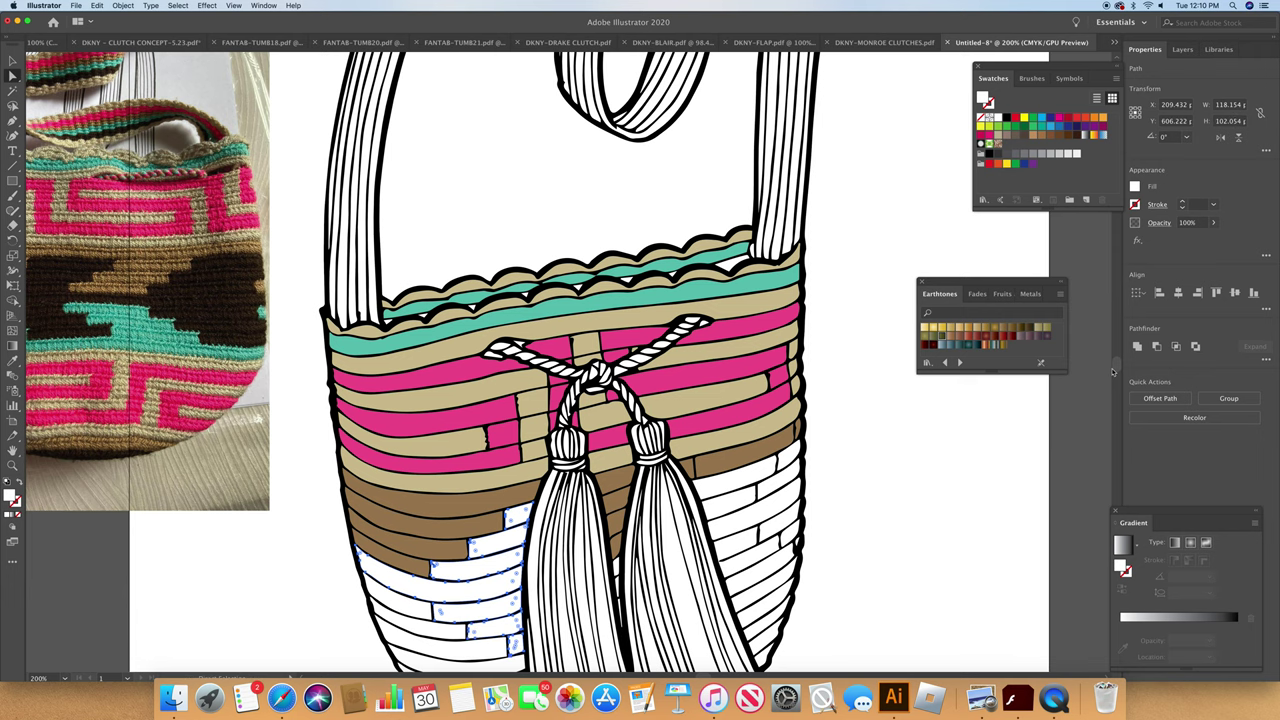
scroll(1114, 371, "down", 3)
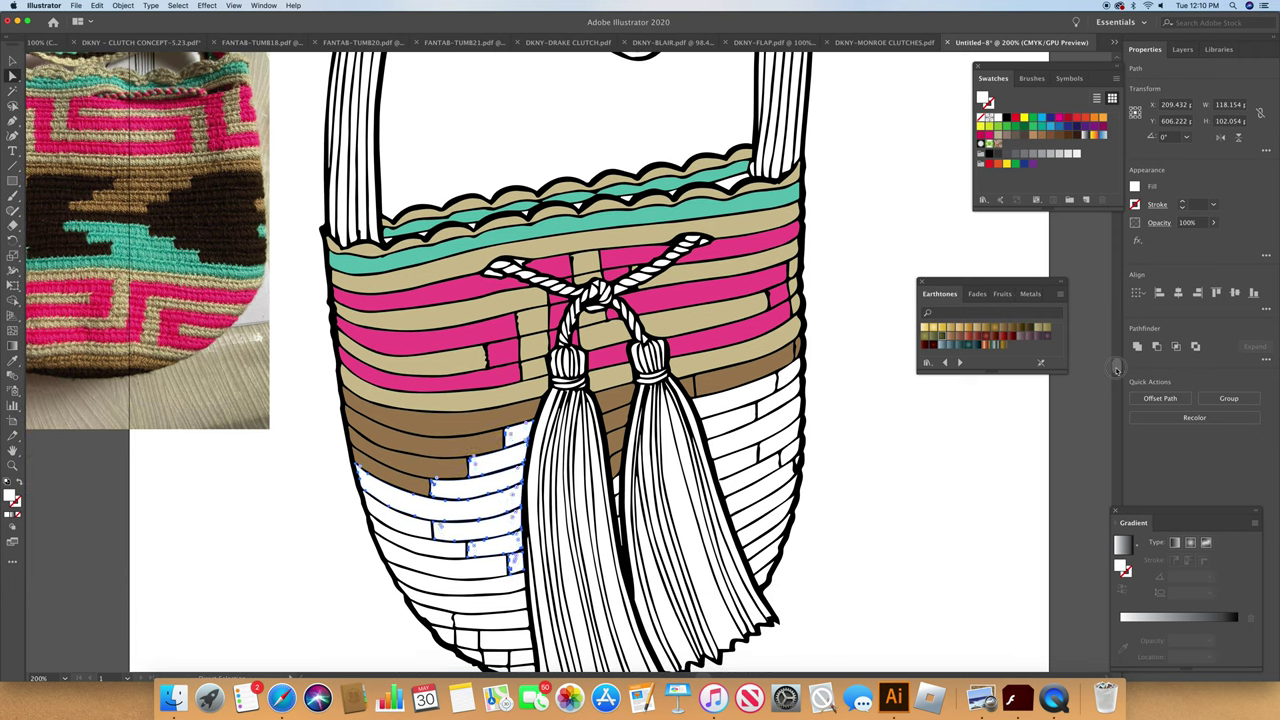
scroll(1117, 371, "down", 2)
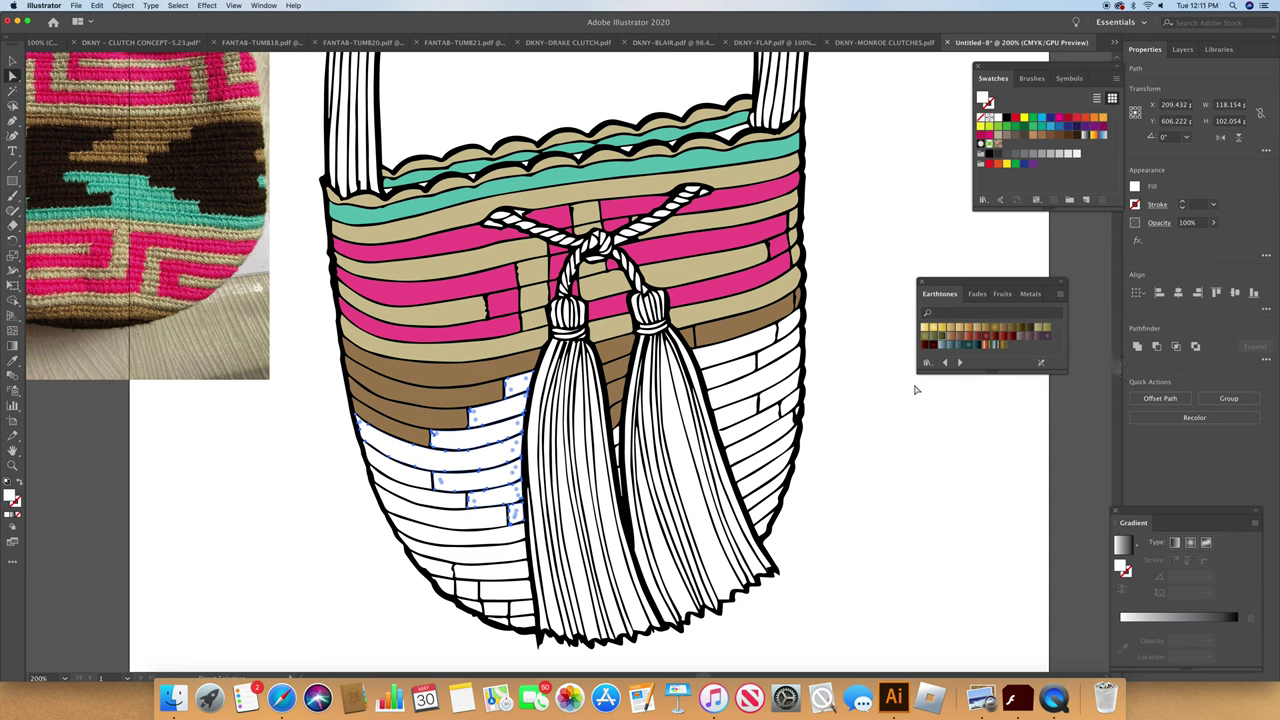
left_click(615, 412)
left_click(519, 394)
left_click(513, 428, "shift")
left_click(514, 436, "shift")
left_click(516, 452, "shift")
left_click(505, 484, "shift")
left_click(503, 502, "shift")
left_click(508, 512, "shift")
left_click(516, 518, "shift")
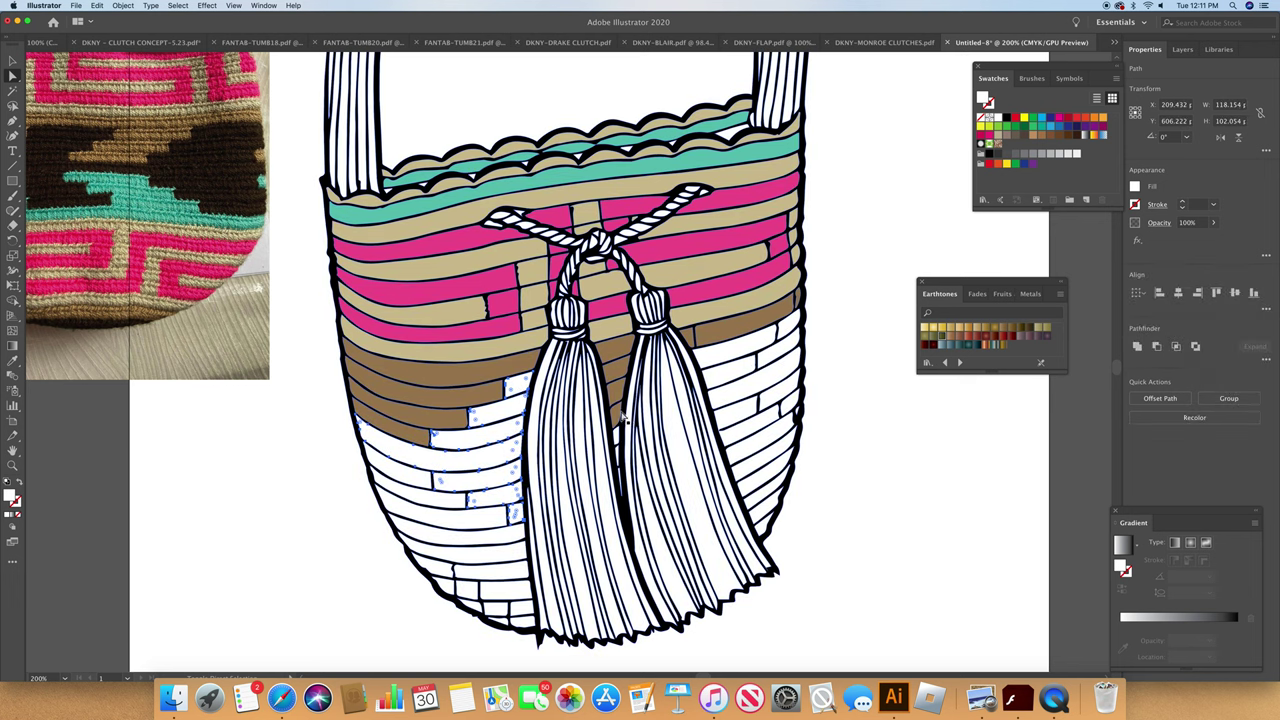
left_click(614, 413, "shift")
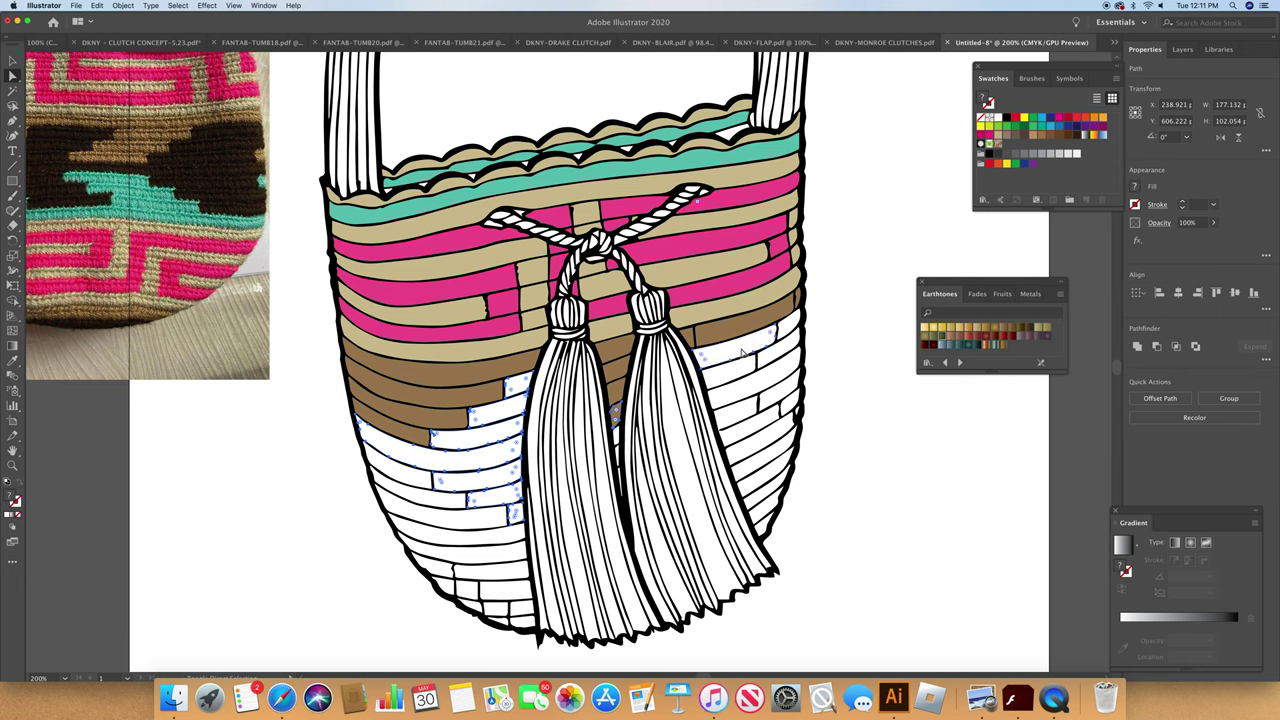
left_click(746, 413, "shift")
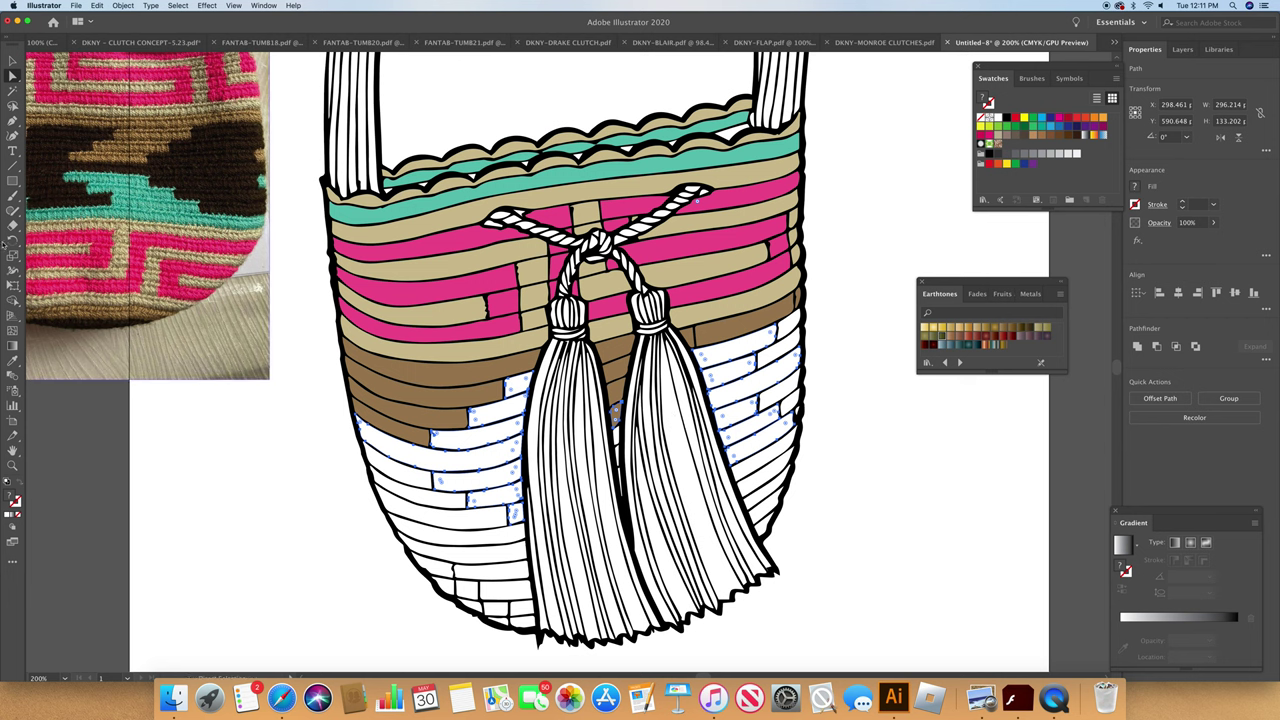
left_click(14, 361)
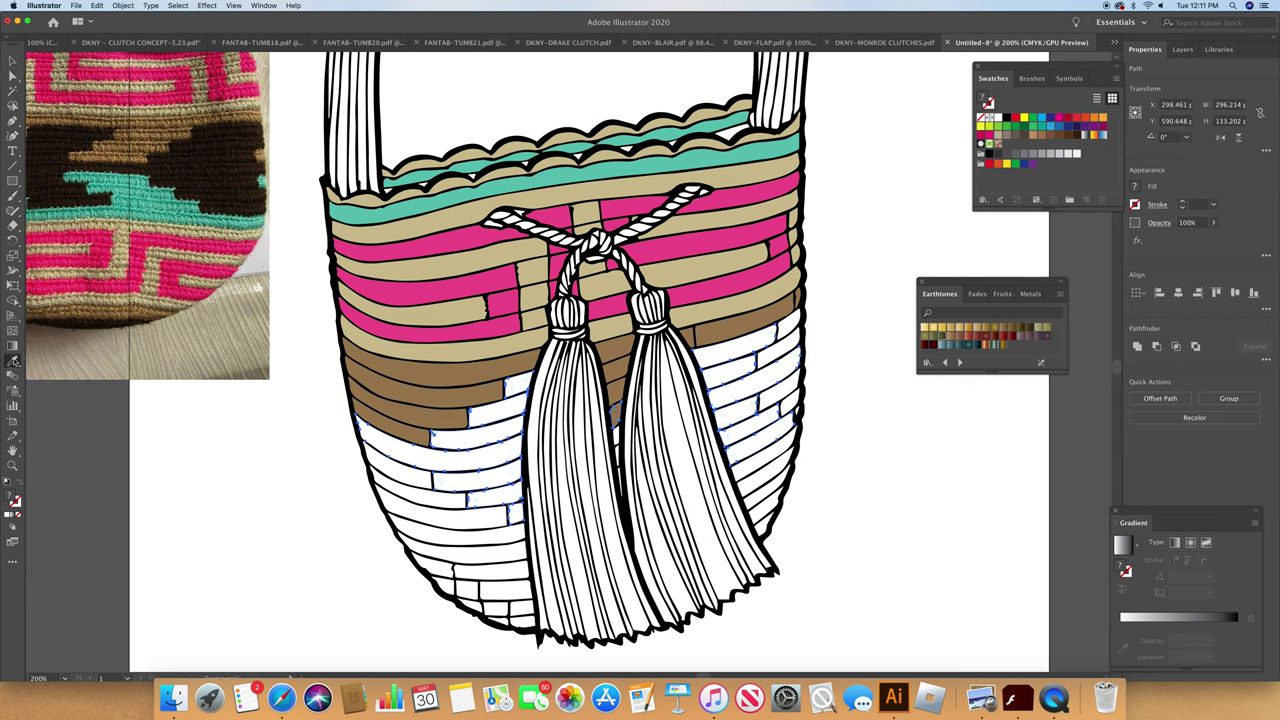
left_click(66, 161)
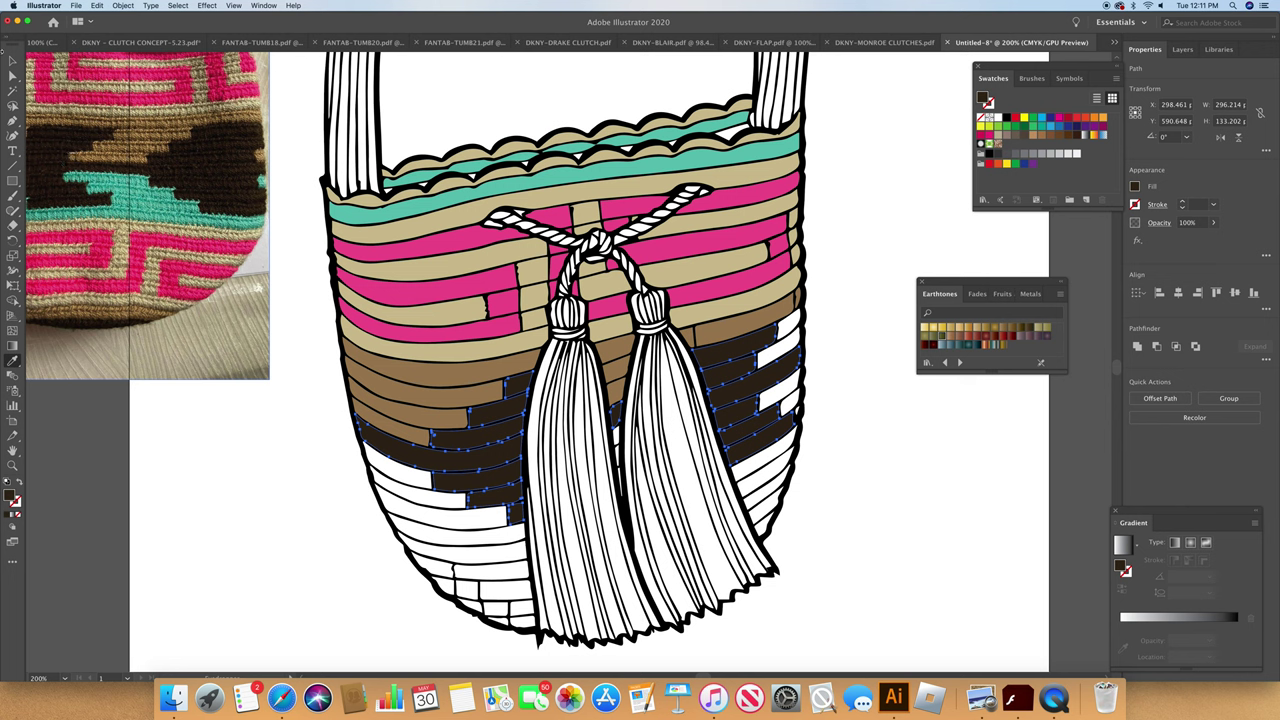
Step: Fill the two white blocks at the bag's right edge, just below the brown row, with the lighter brown of the left rows
left_click(12, 76)
left_click(795, 327)
left_click(791, 323)
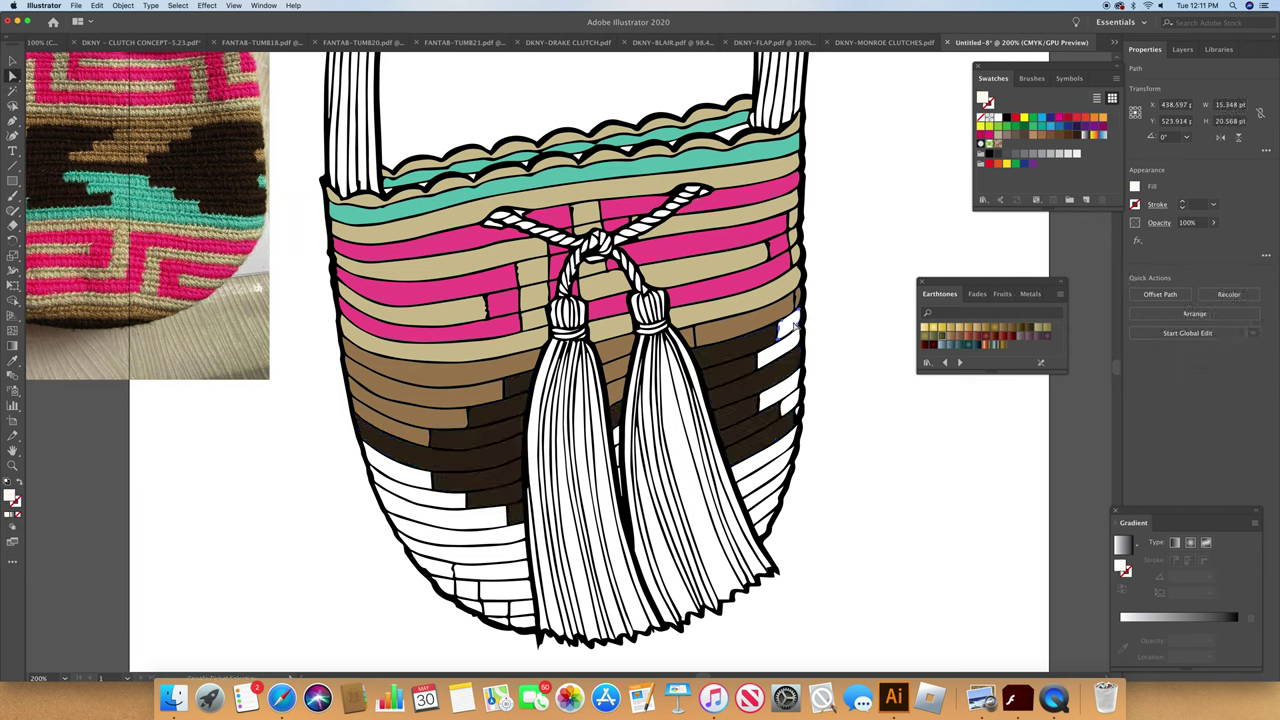
left_click(790, 354, "shift")
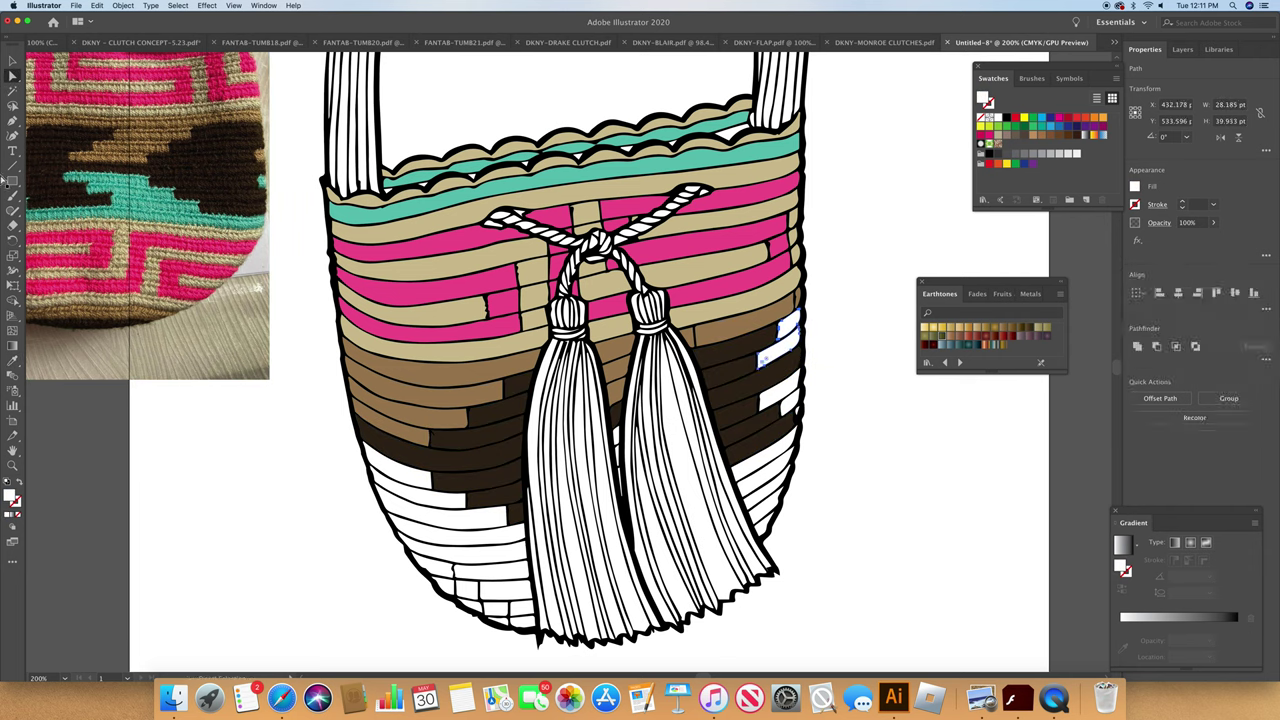
left_click(13, 360)
left_click(440, 365)
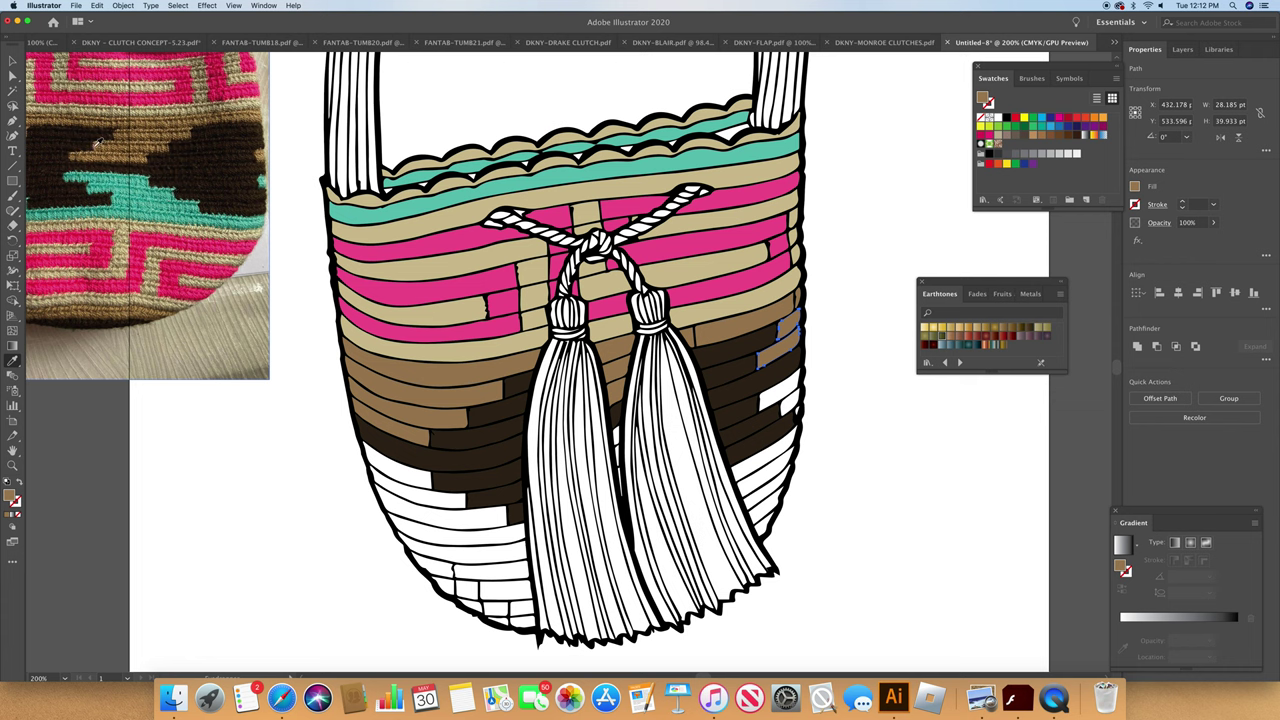
Step: Fill the four rows stepping under the dark brown on the left half and the two white right-edge blocks with the rim band's turquoise
left_click(12, 76)
left_click(418, 481)
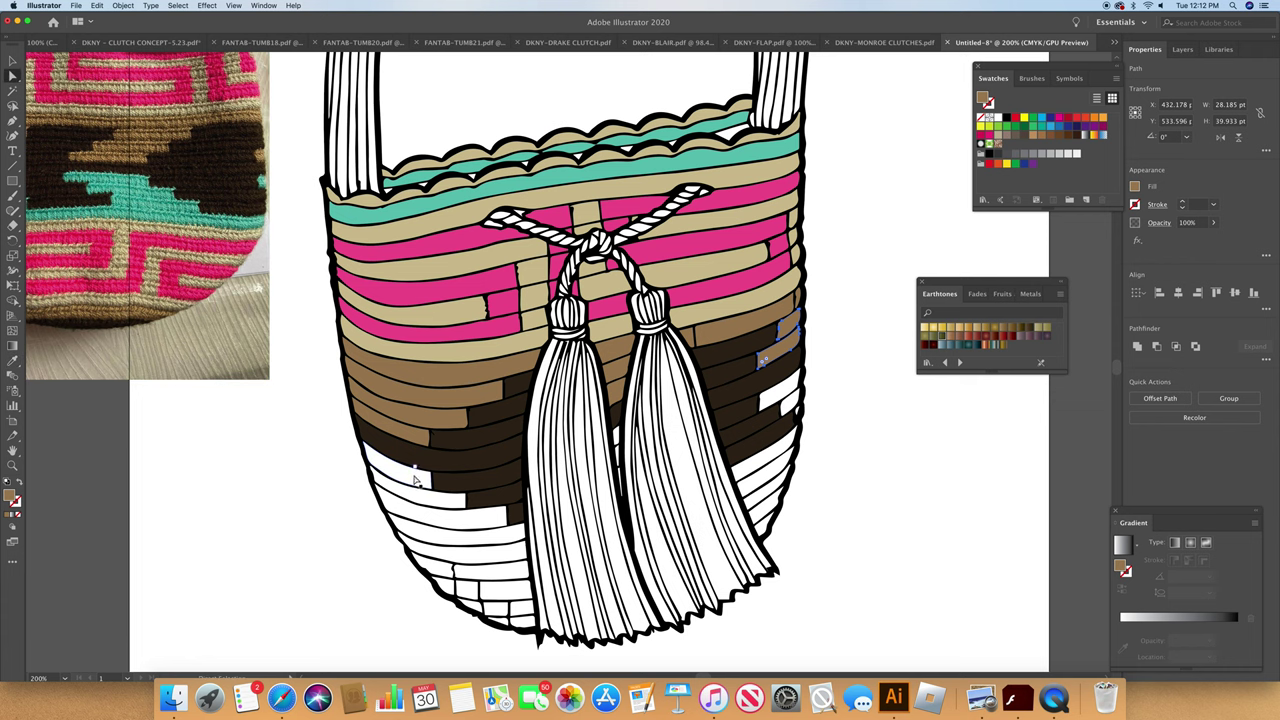
left_click(426, 499)
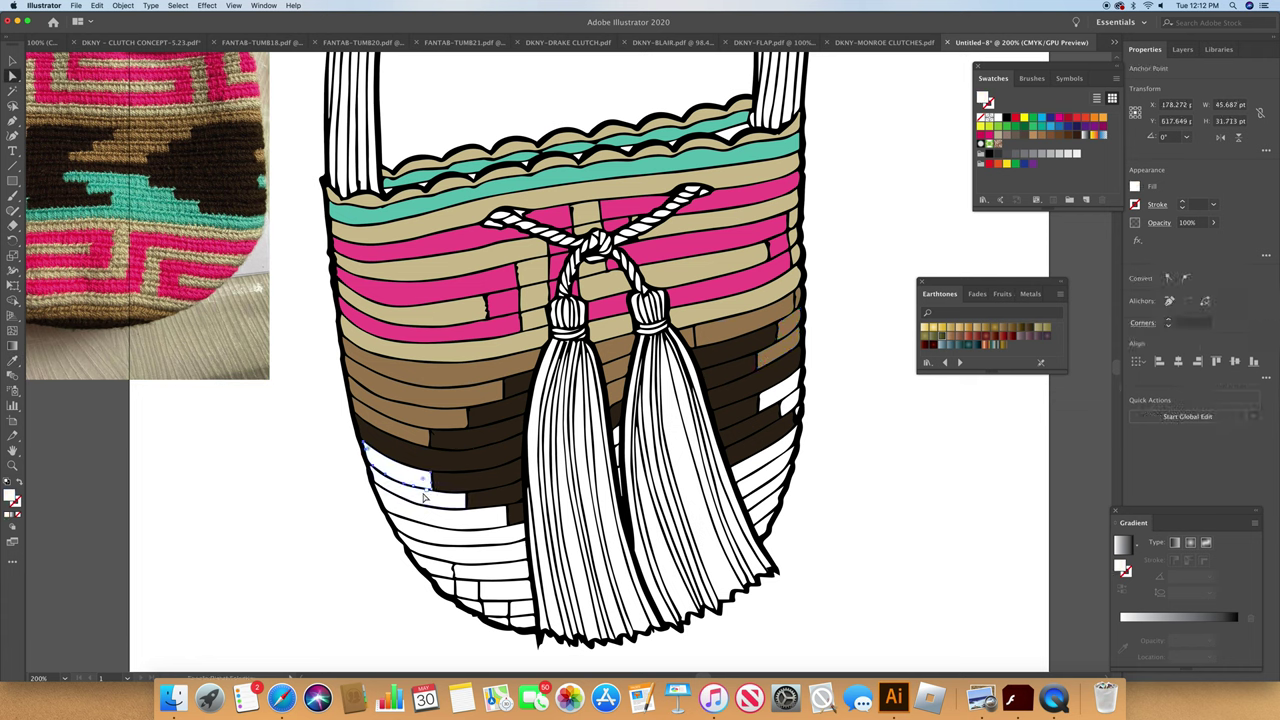
left_click(431, 504, "shift")
left_click(437, 519, "shift")
left_click(462, 544, "shift")
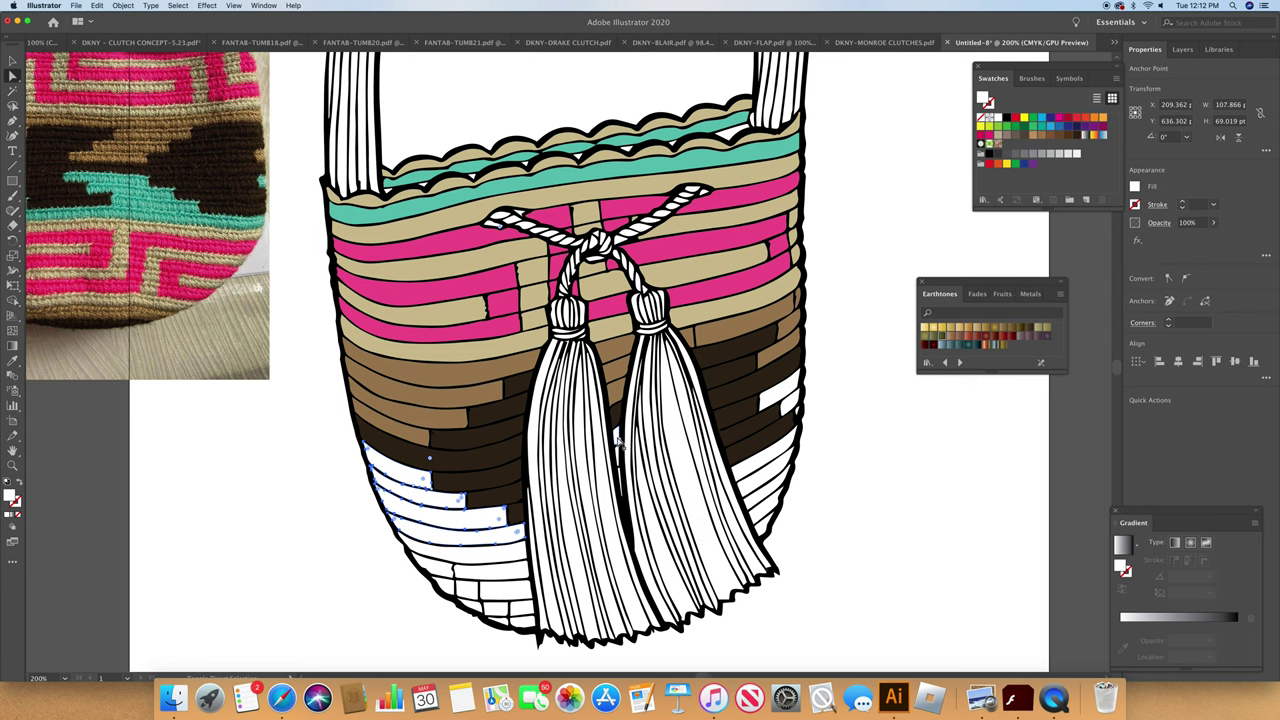
left_click(795, 402, "shift")
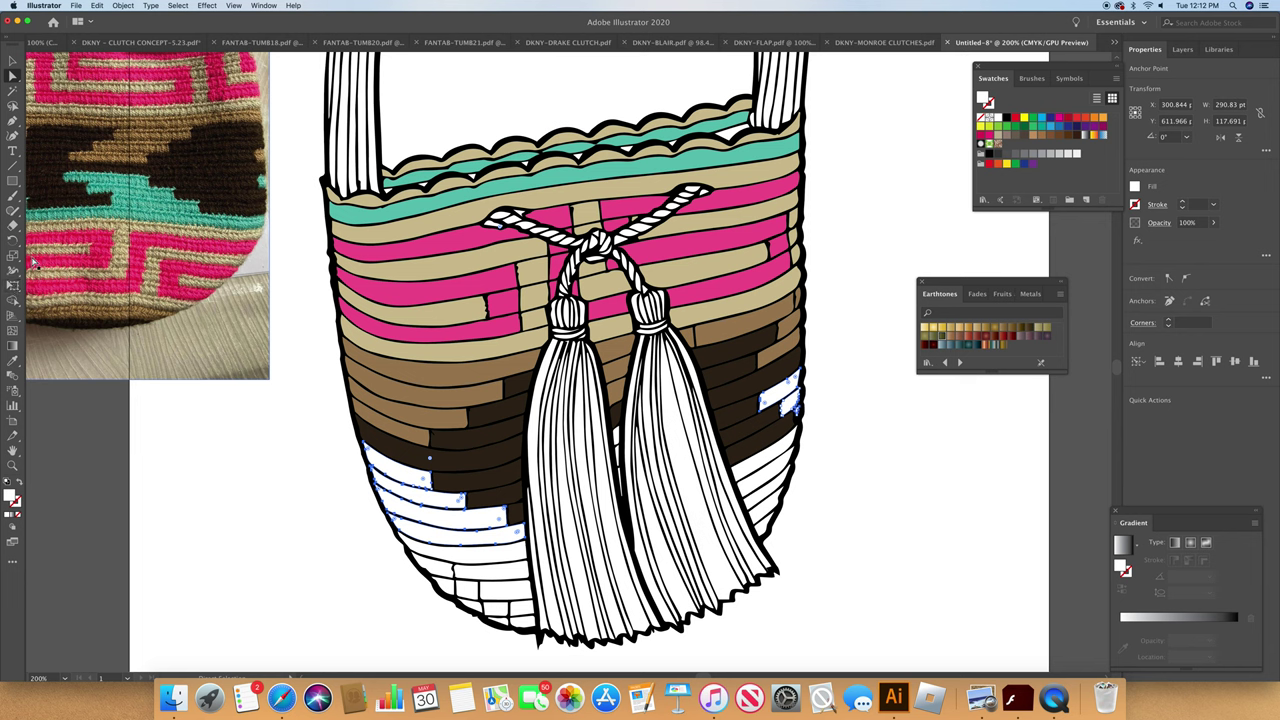
left_click(13, 362)
left_click(408, 202)
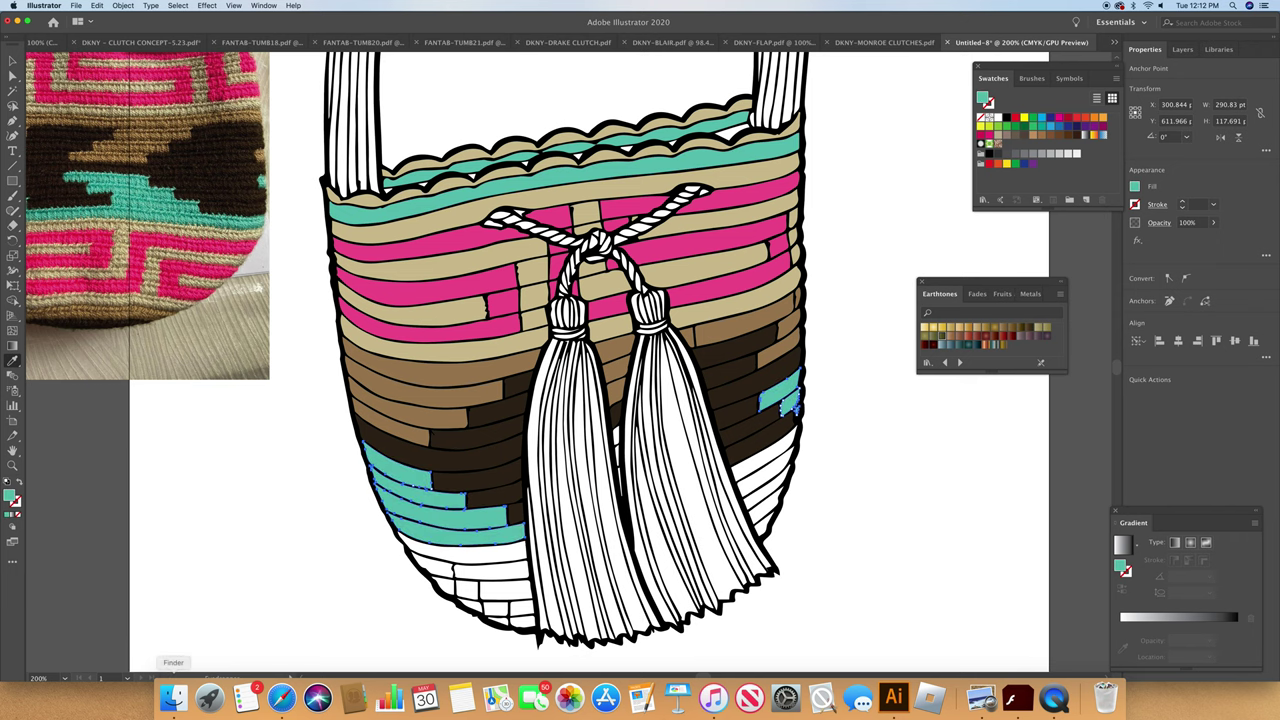
Step: Try to fill the white pieces between the two tassels, below the dark brown, with the right-edge blocks' turquoise
left_click(64, 680)
left_click(100, 470)
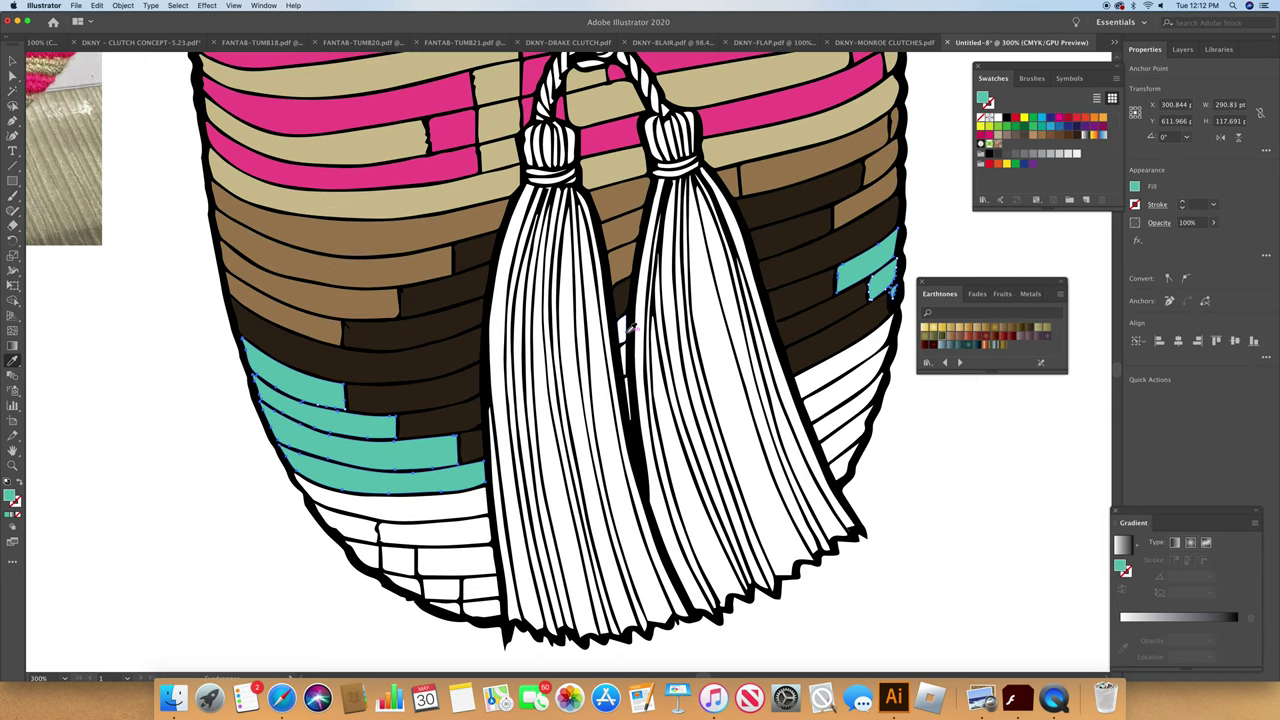
left_click(621, 330)
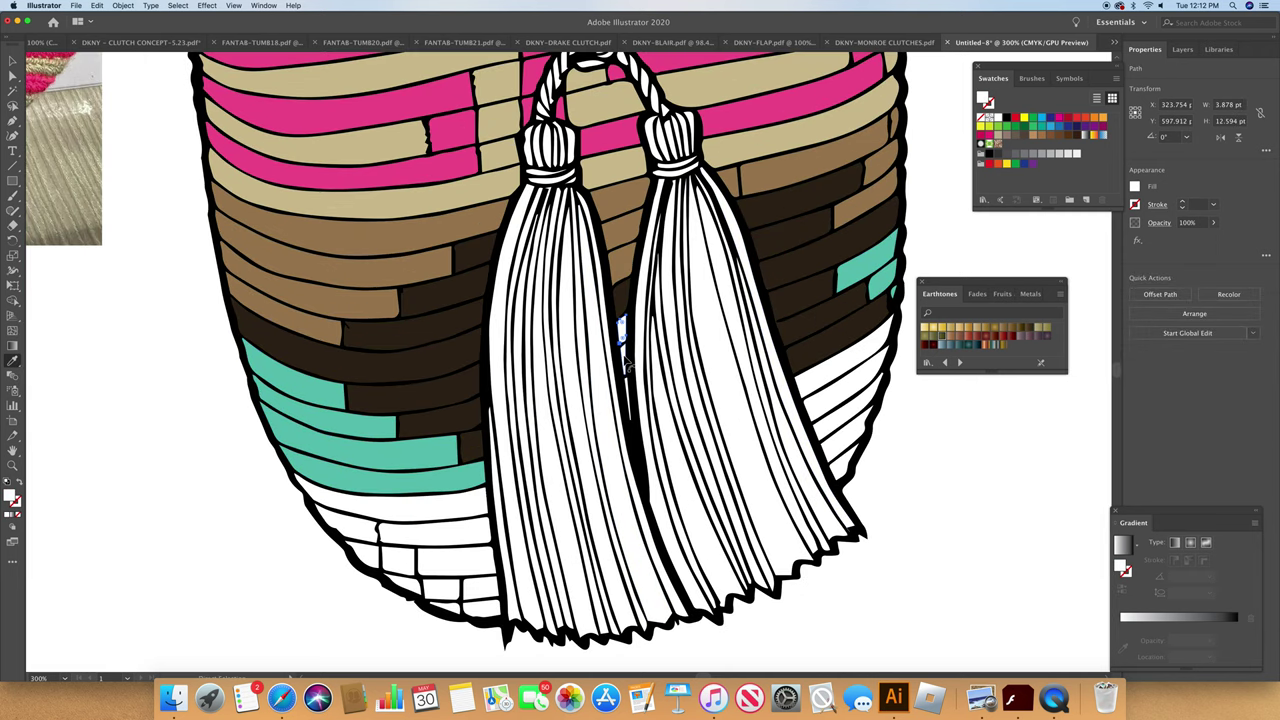
left_click(625, 364)
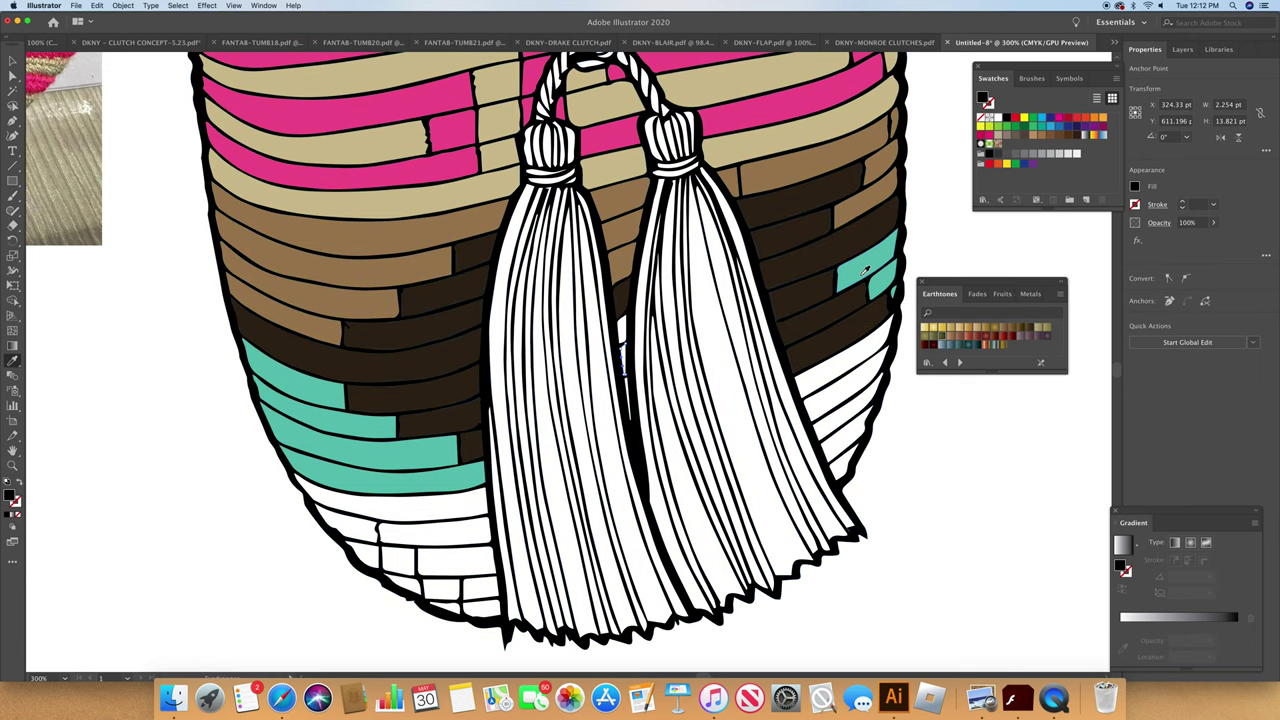
left_click(866, 270)
key("super+z")
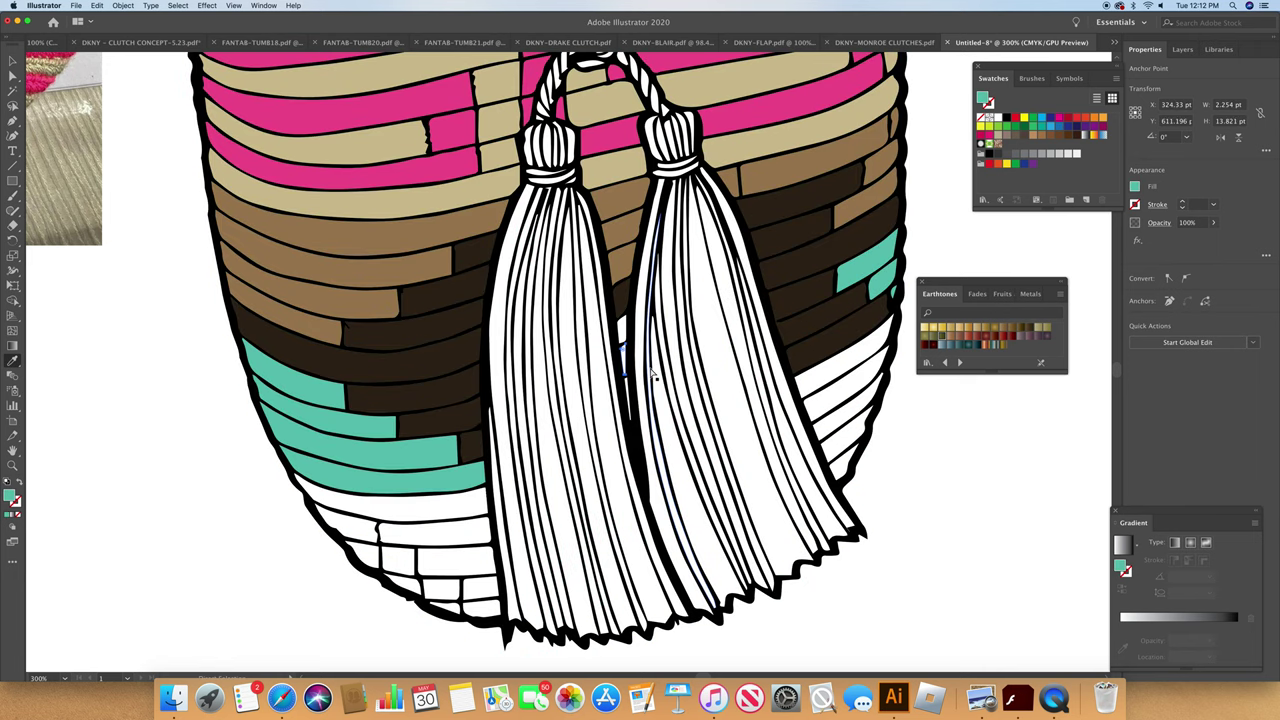
left_click(857, 268)
key("super+z")
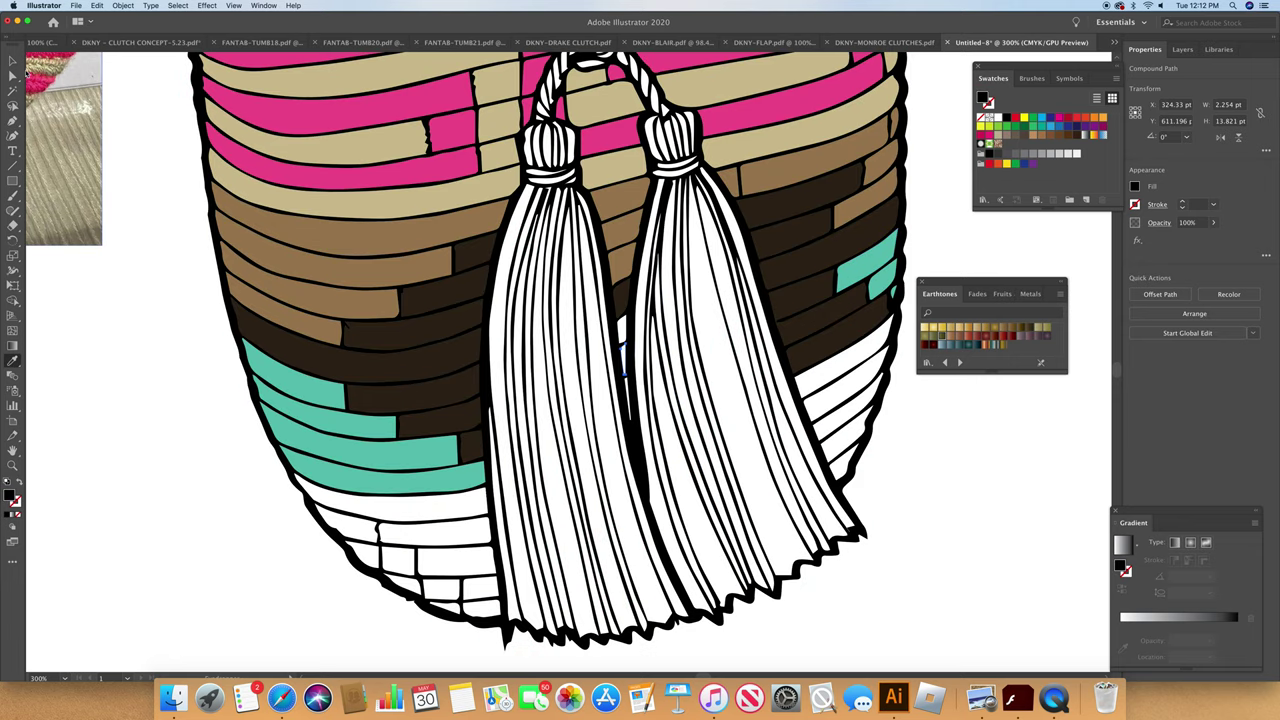
Step: Fill the three white pieces between the tassels, below the dark brown, with the turquoise of the left rows
left_click(13, 75)
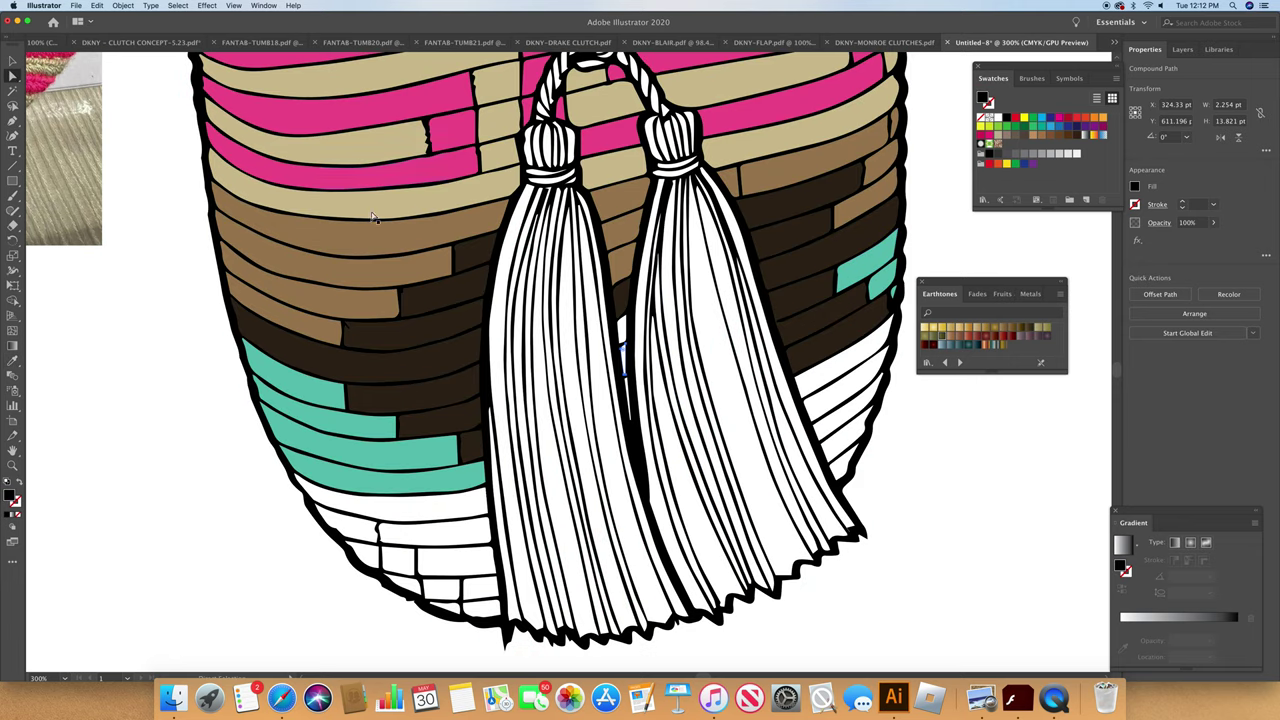
left_click(621, 330)
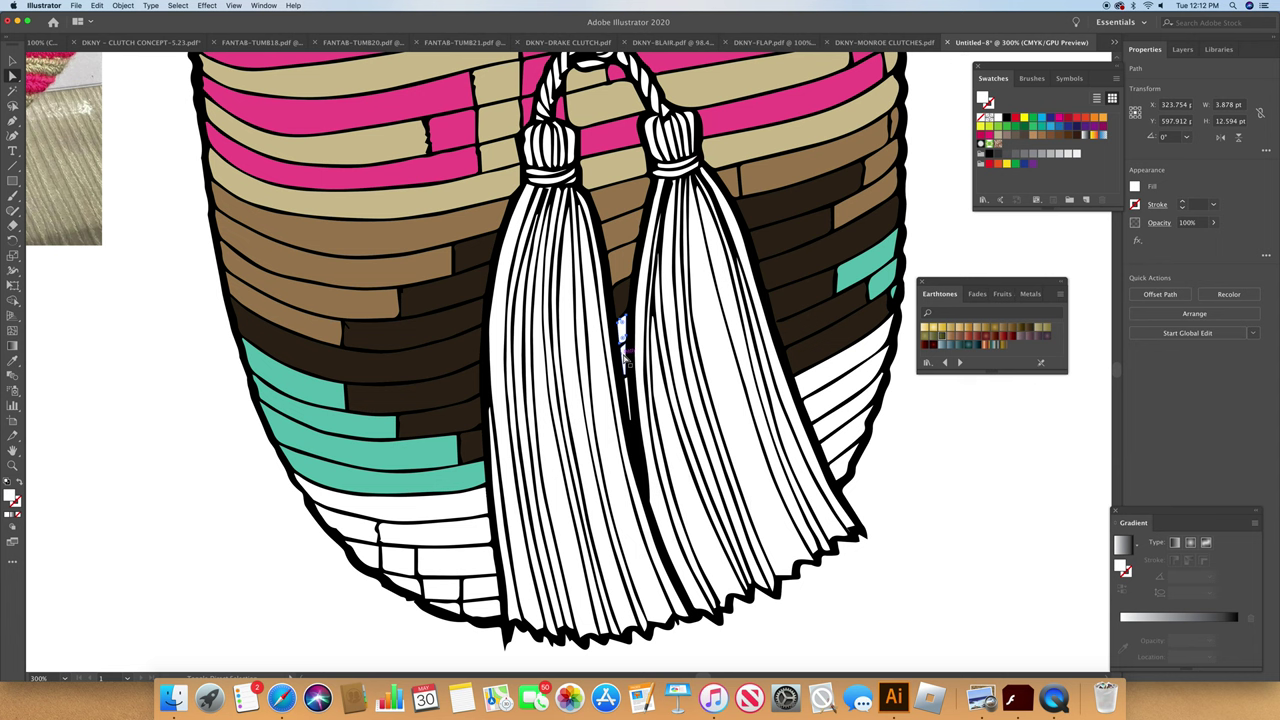
left_click(628, 362)
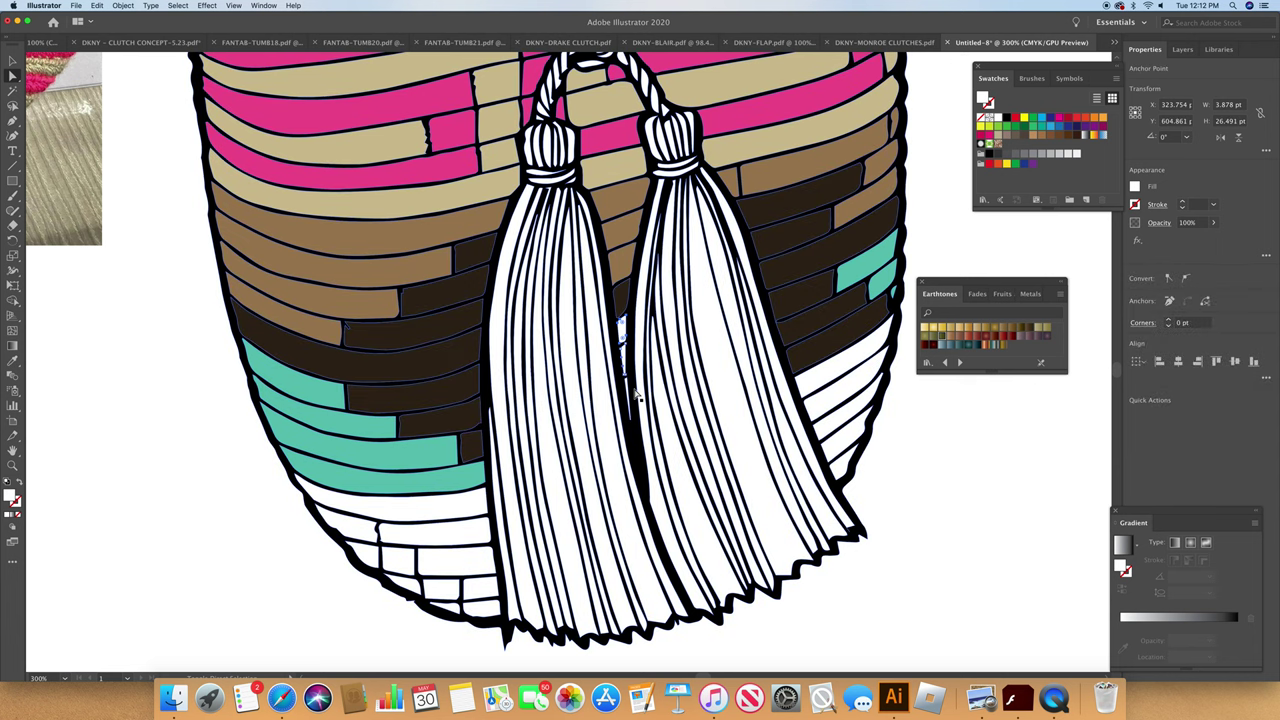
left_click(628, 392, "shift")
left_click(13, 362)
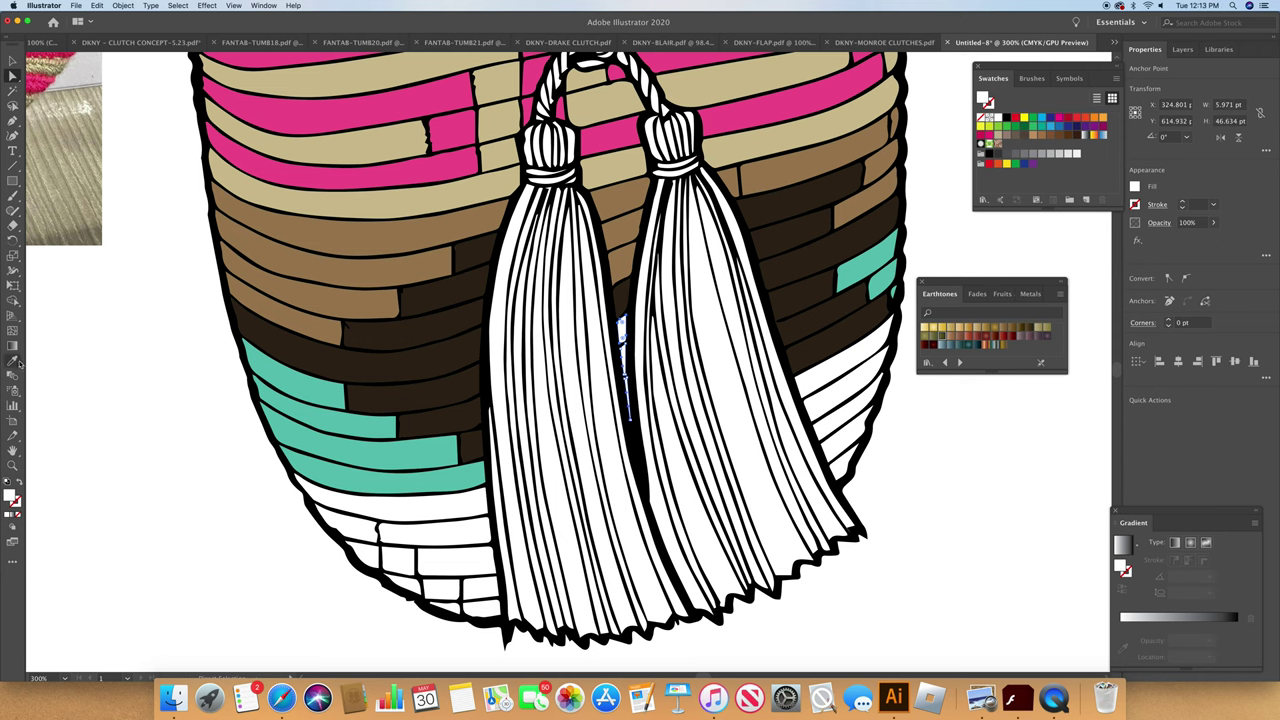
left_click(320, 391)
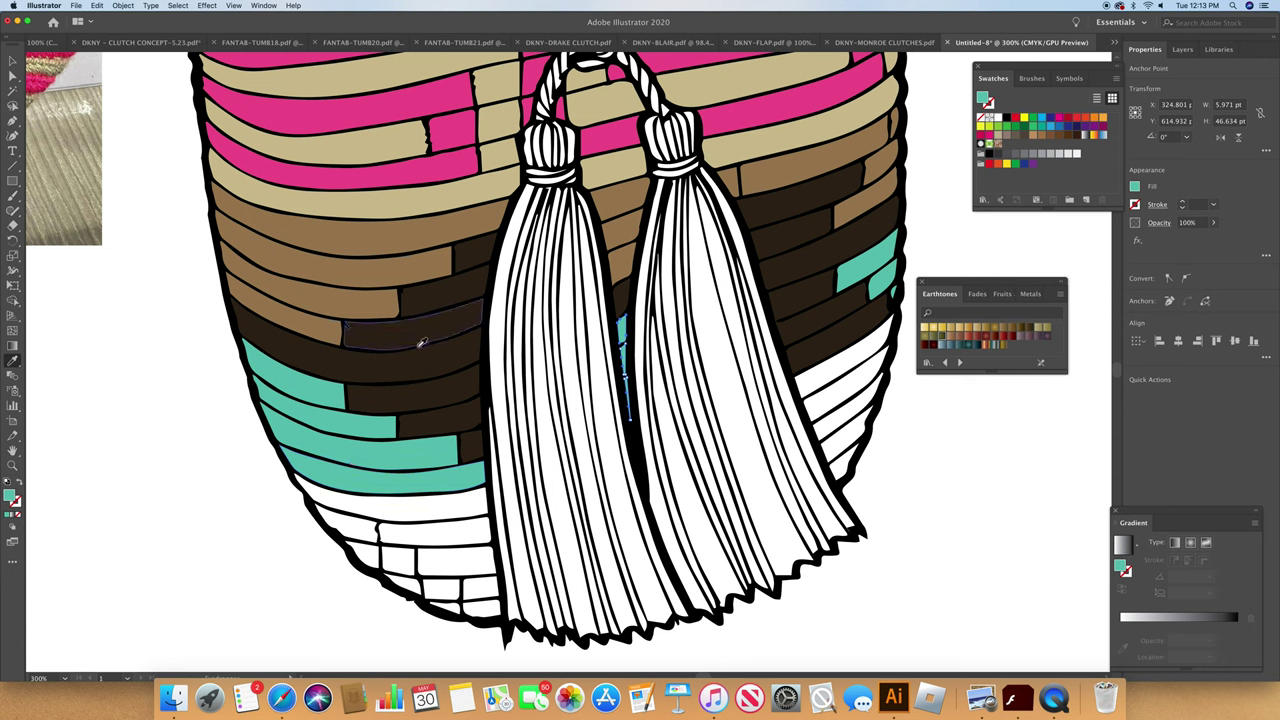
Step: Fill the first white row below the turquoise and its counterpart to the right of the tassels with the upper band's tan
left_click(64, 678)
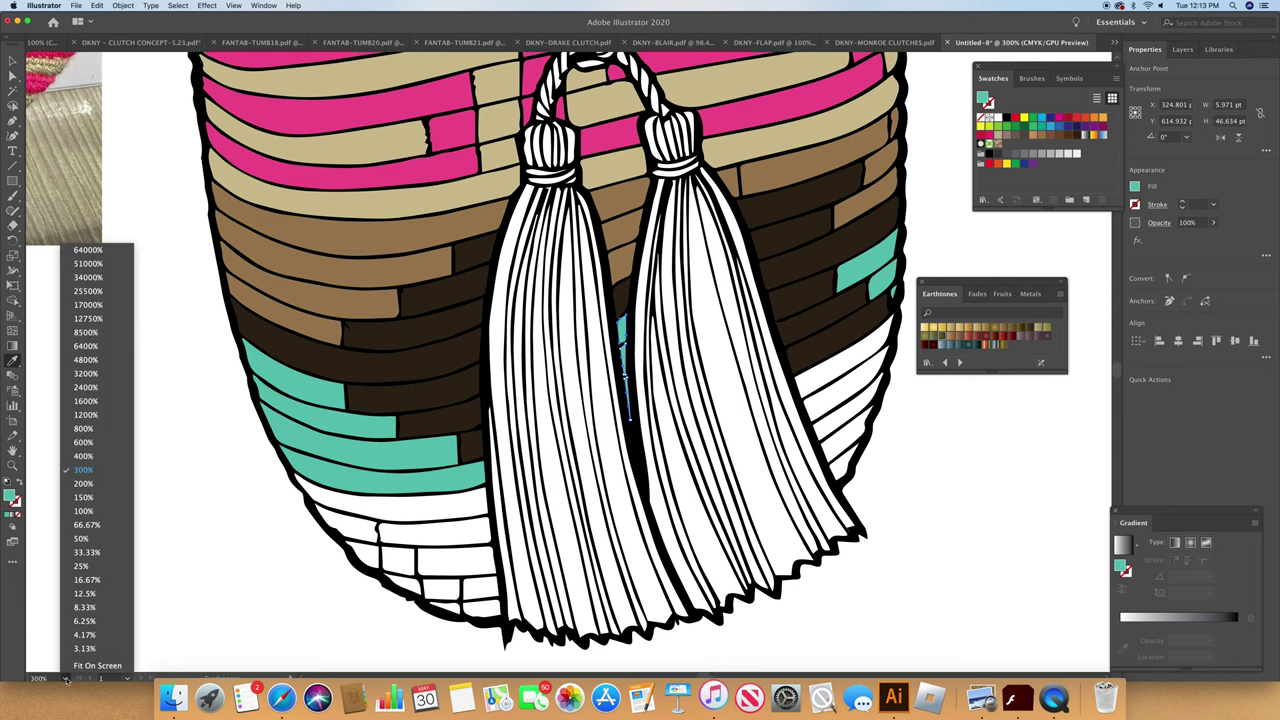
left_click(90, 497)
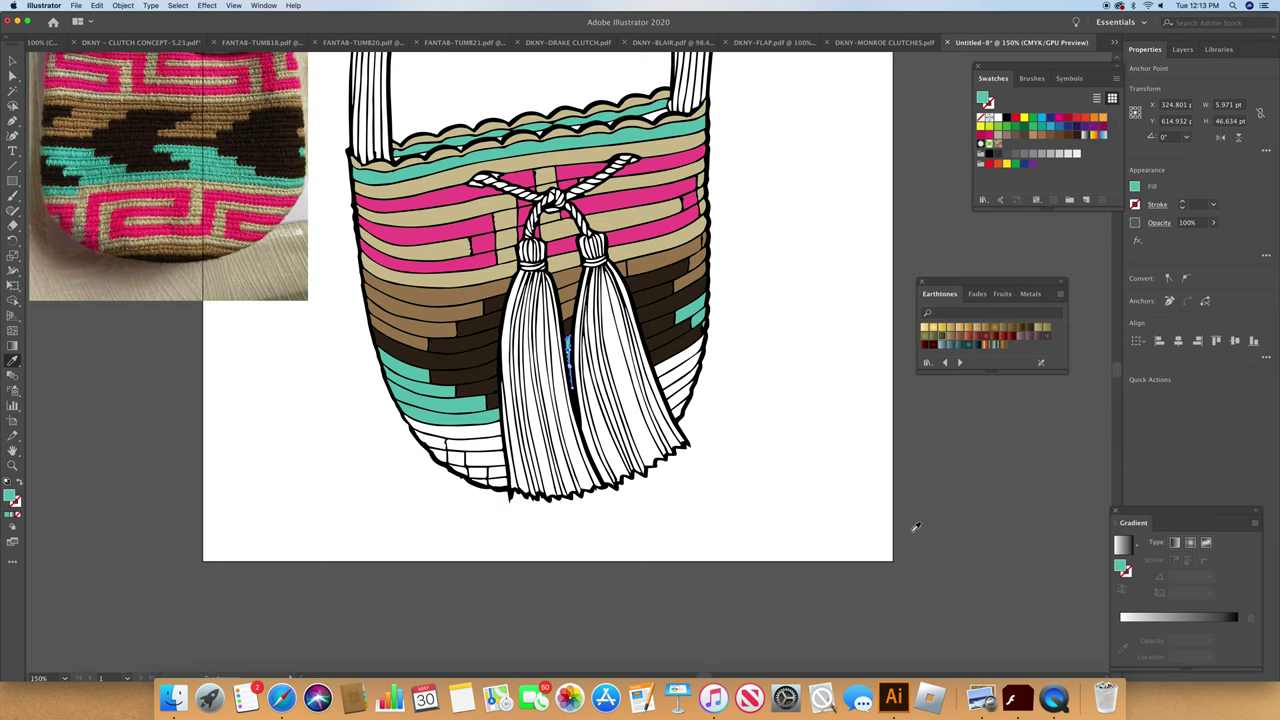
scroll(1118, 374, "up", 3)
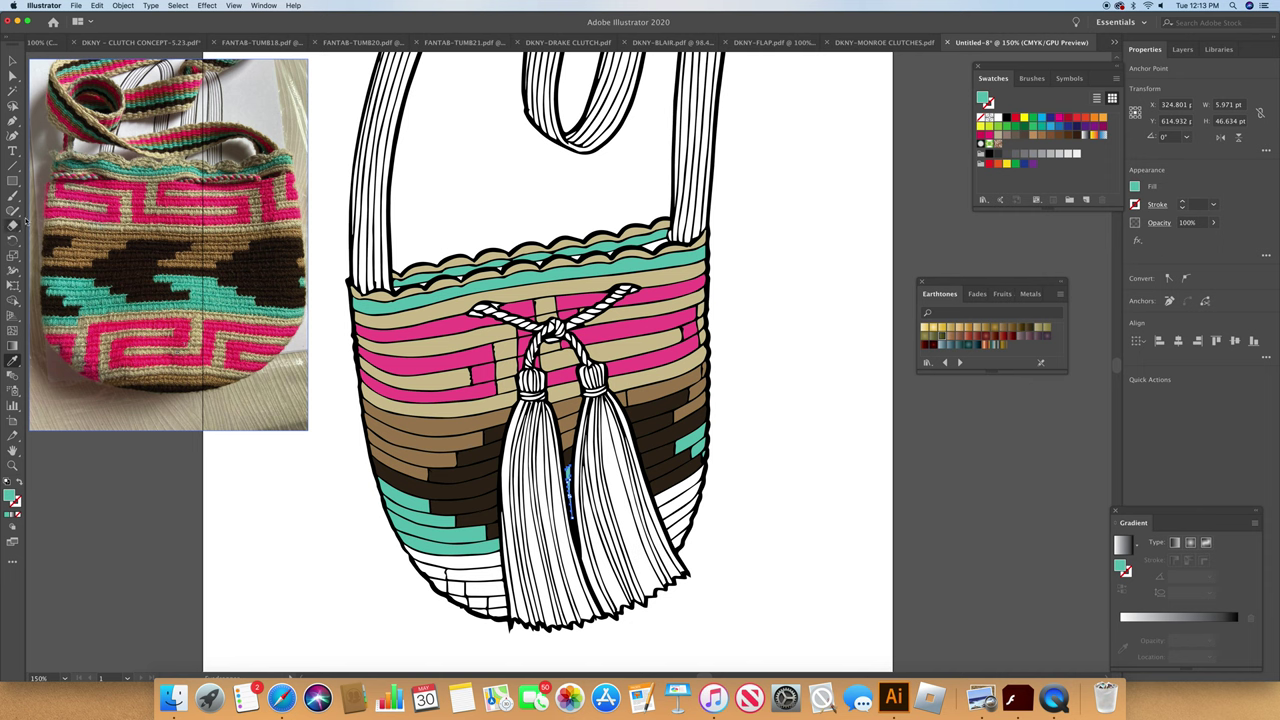
left_click(12, 76)
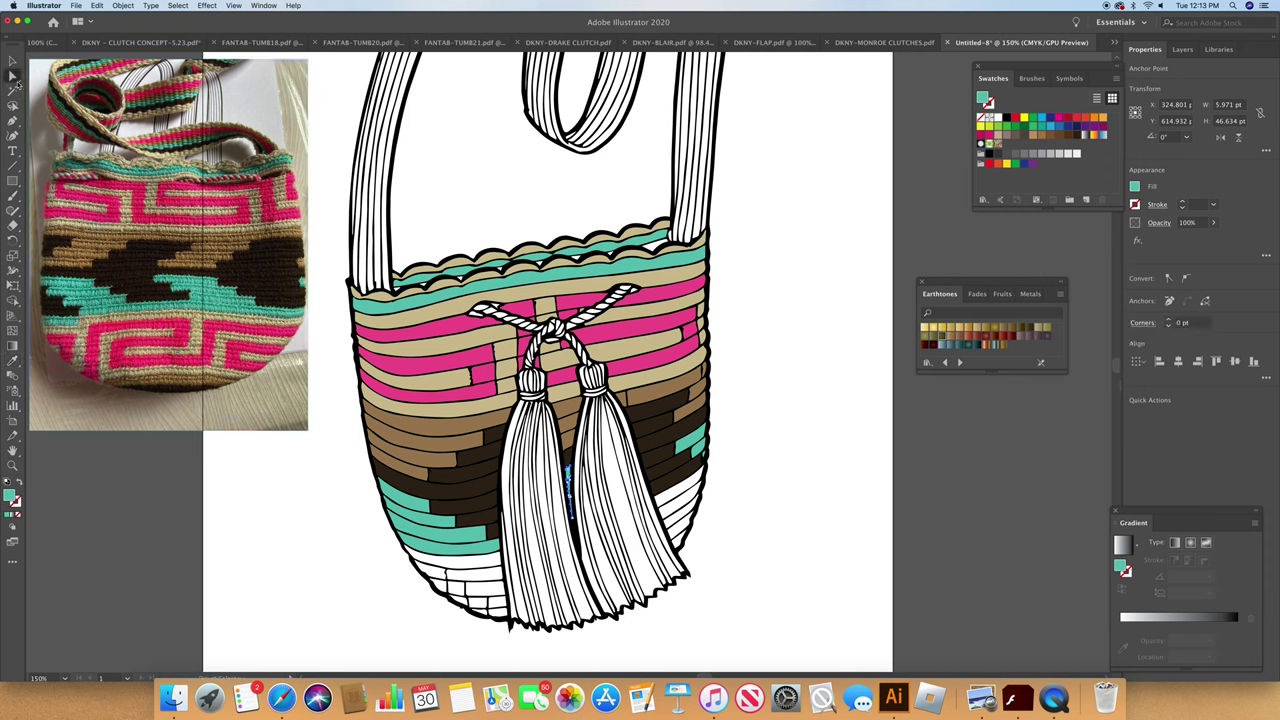
left_click(482, 566)
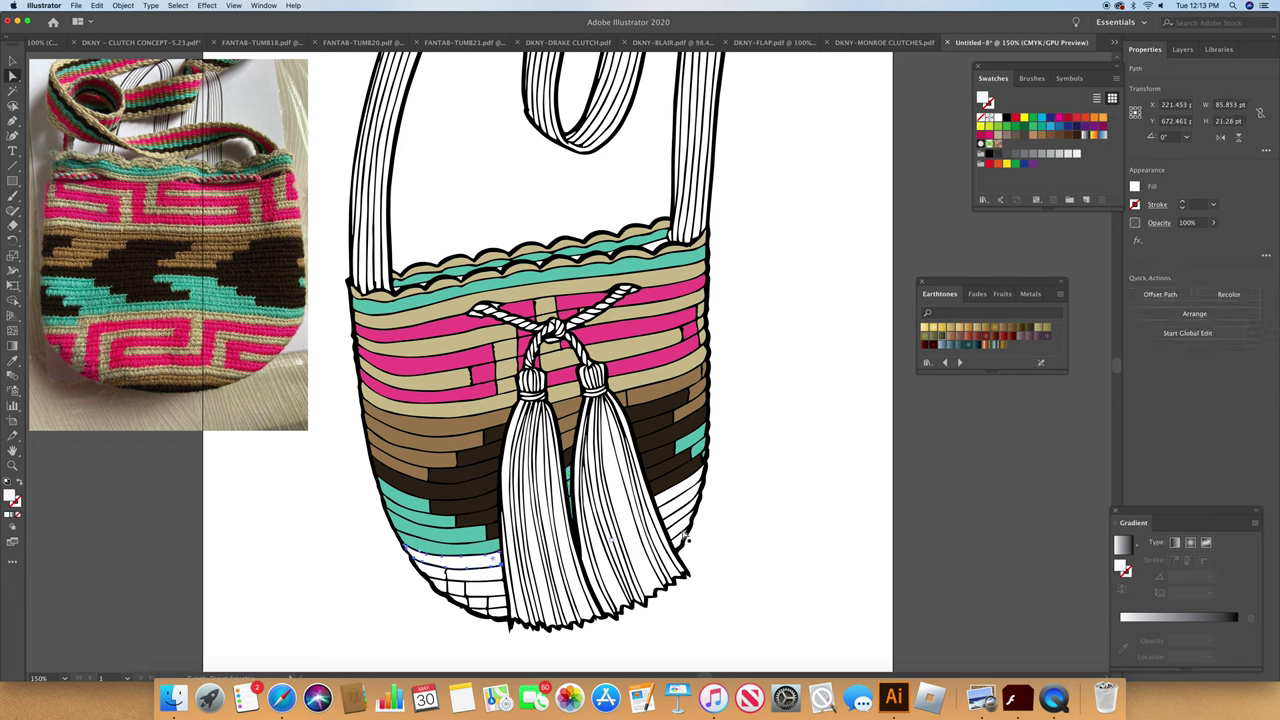
left_click(661, 504, "shift")
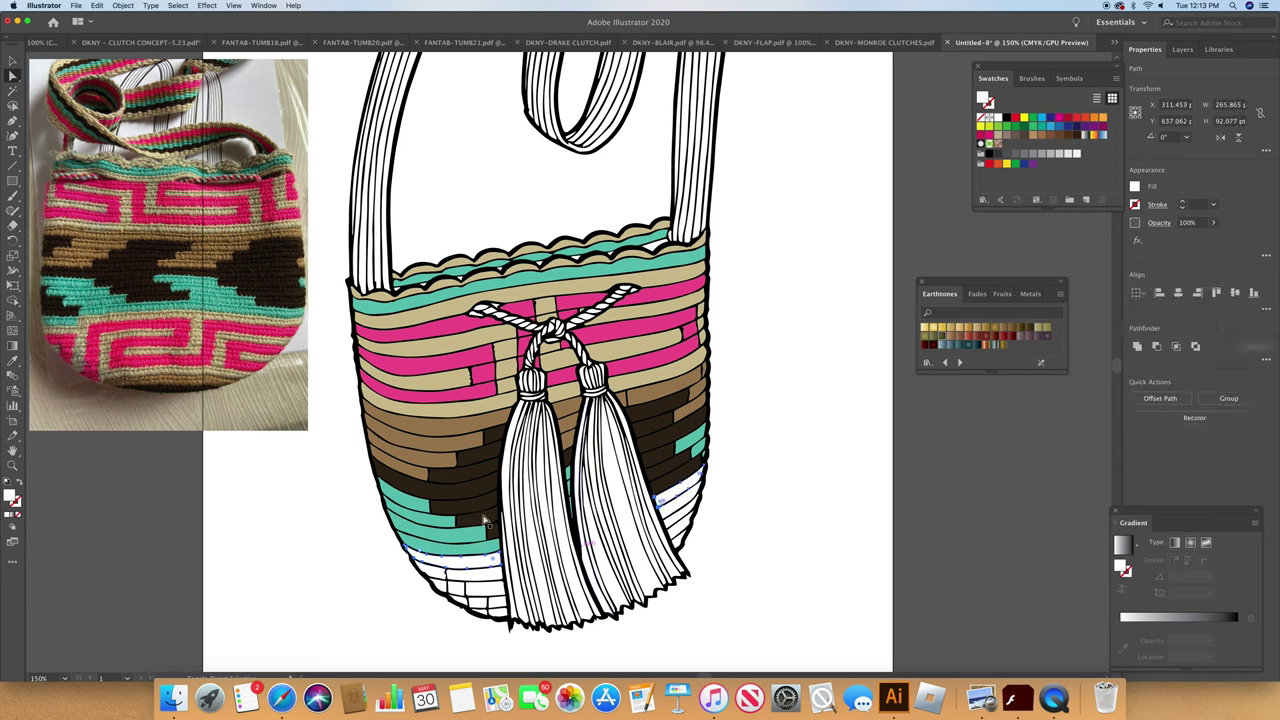
left_click(13, 361)
left_click(396, 316)
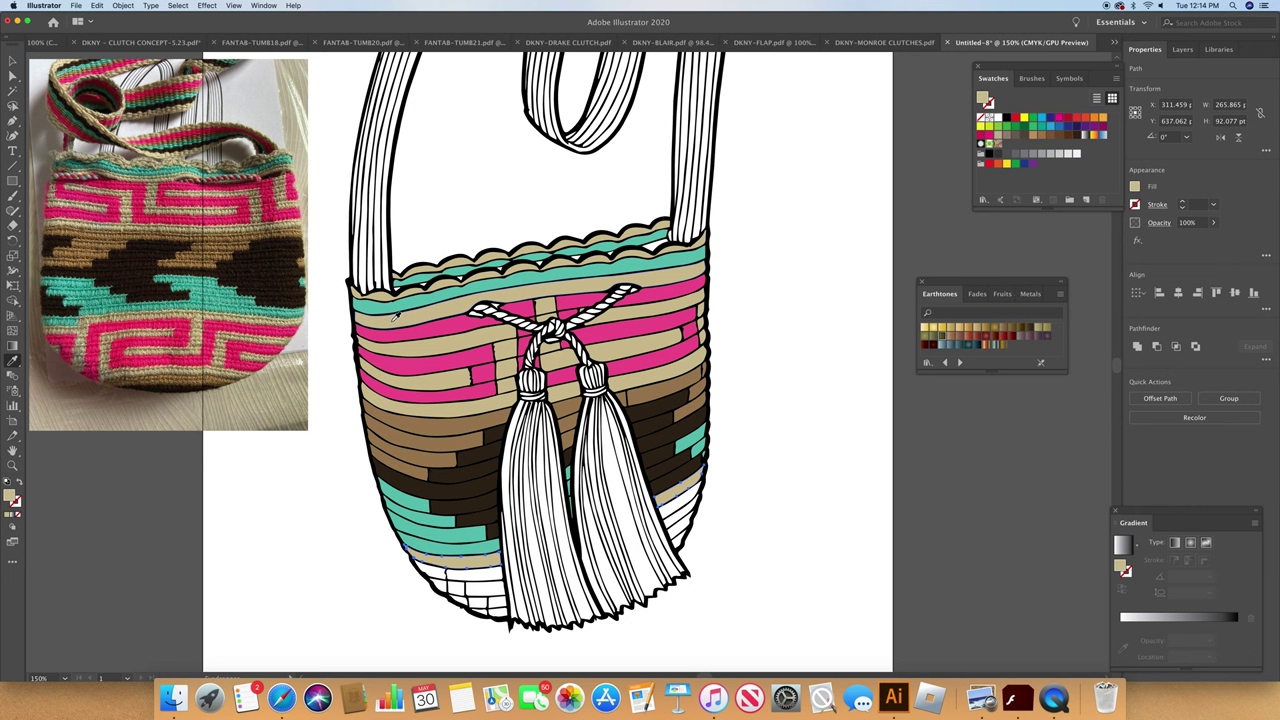
Step: Fill two alternating white rows below the tan at the bag's lower right with the upper pattern's pink
left_click(12, 76)
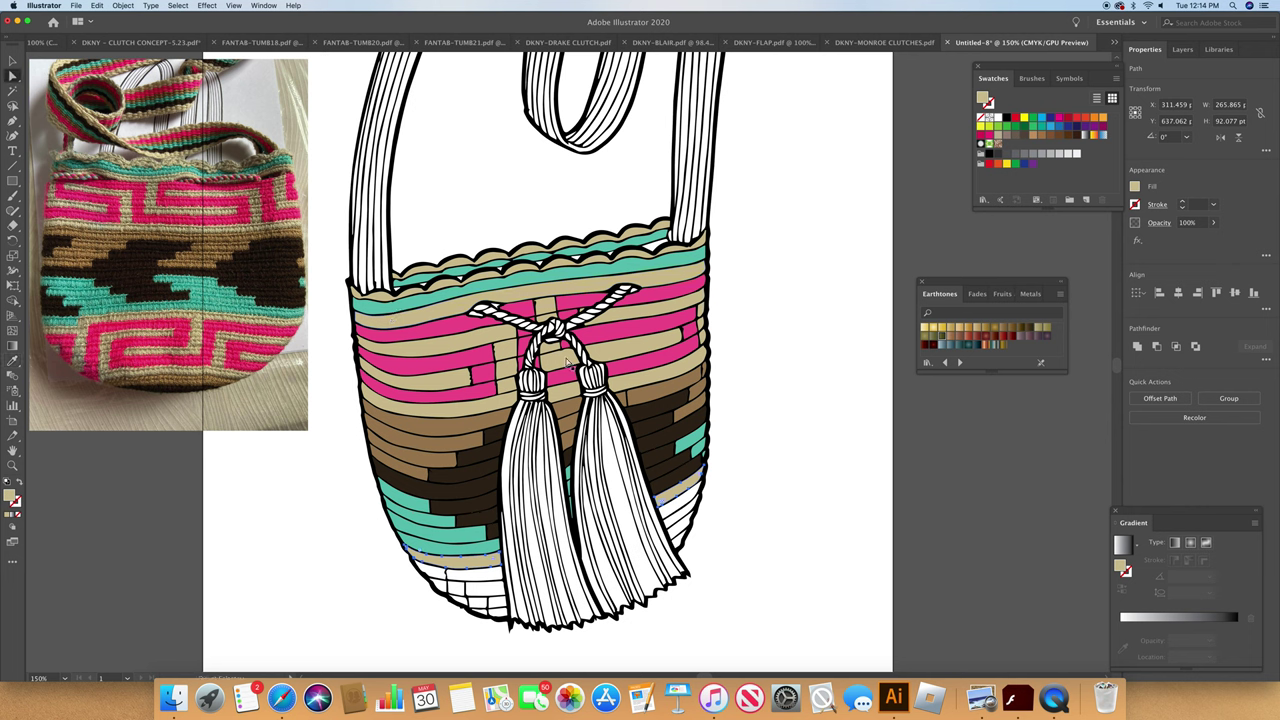
left_click(664, 515)
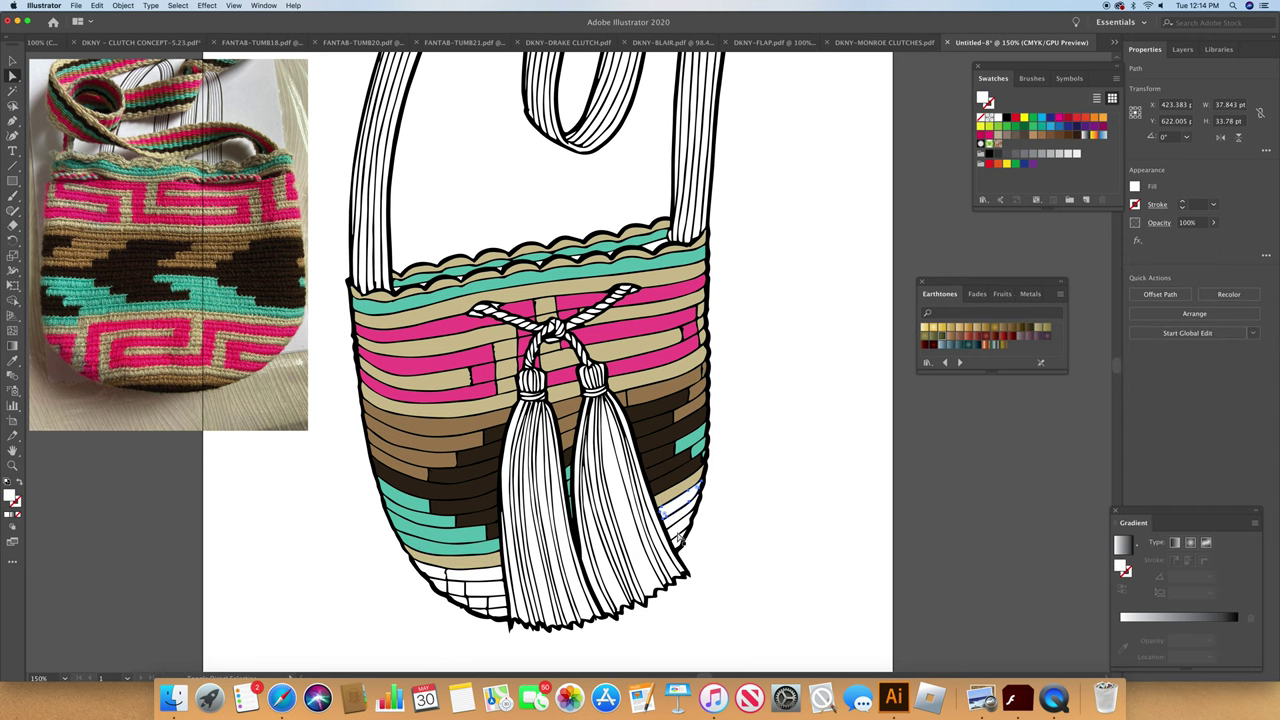
left_click(677, 537, "shift")
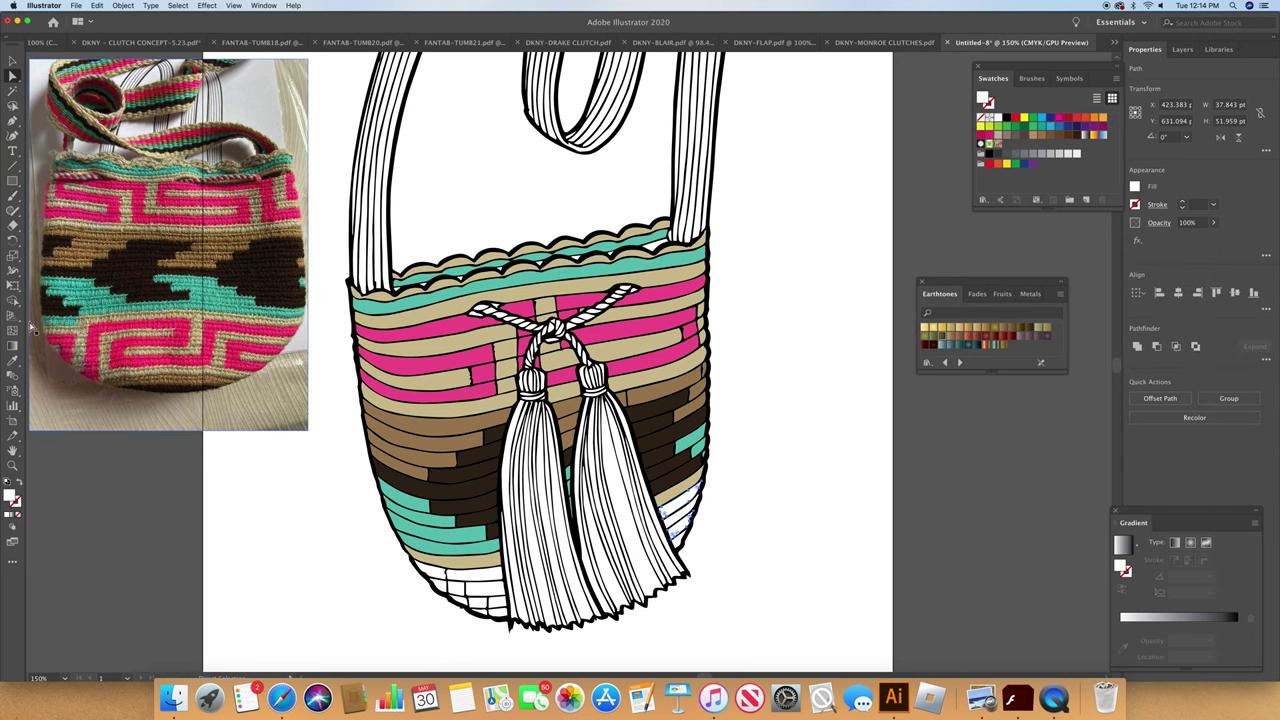
left_click(13, 364)
left_click(451, 358)
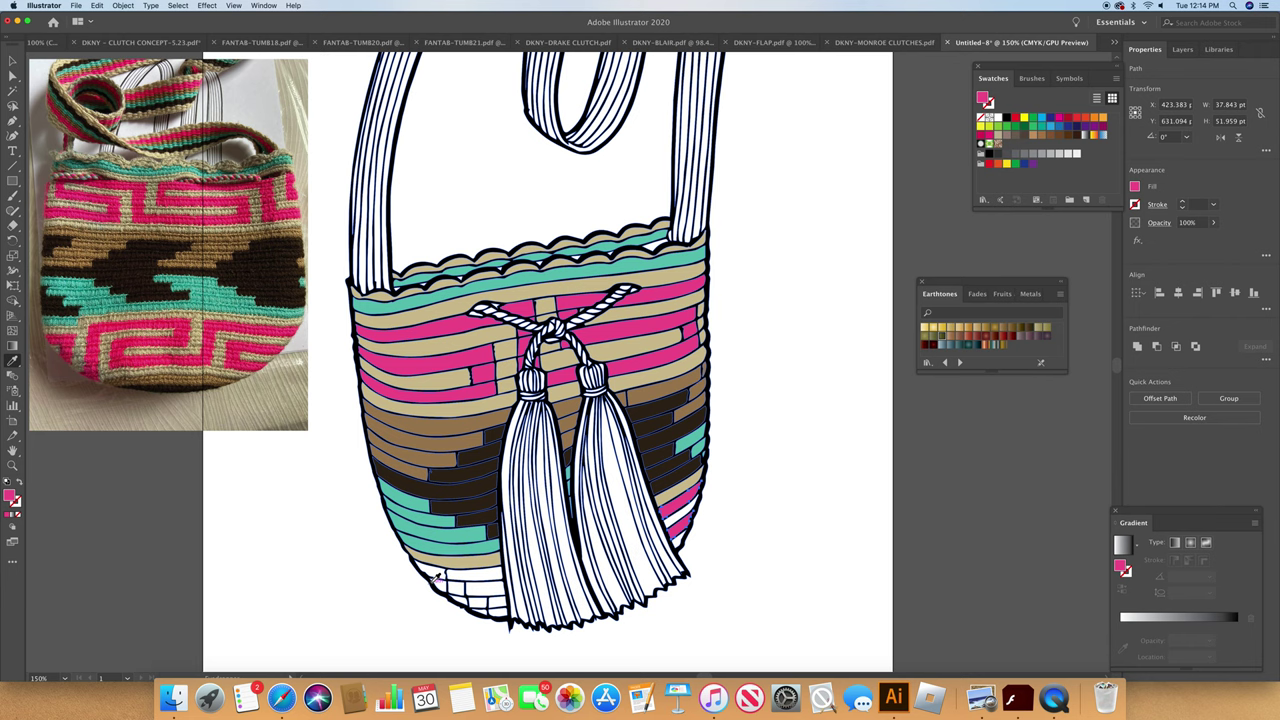
Step: Fill the lower-left row just below the tan and the stepped blocks descending beneath it with the upper pattern's pink
left_click(433, 577, "super")
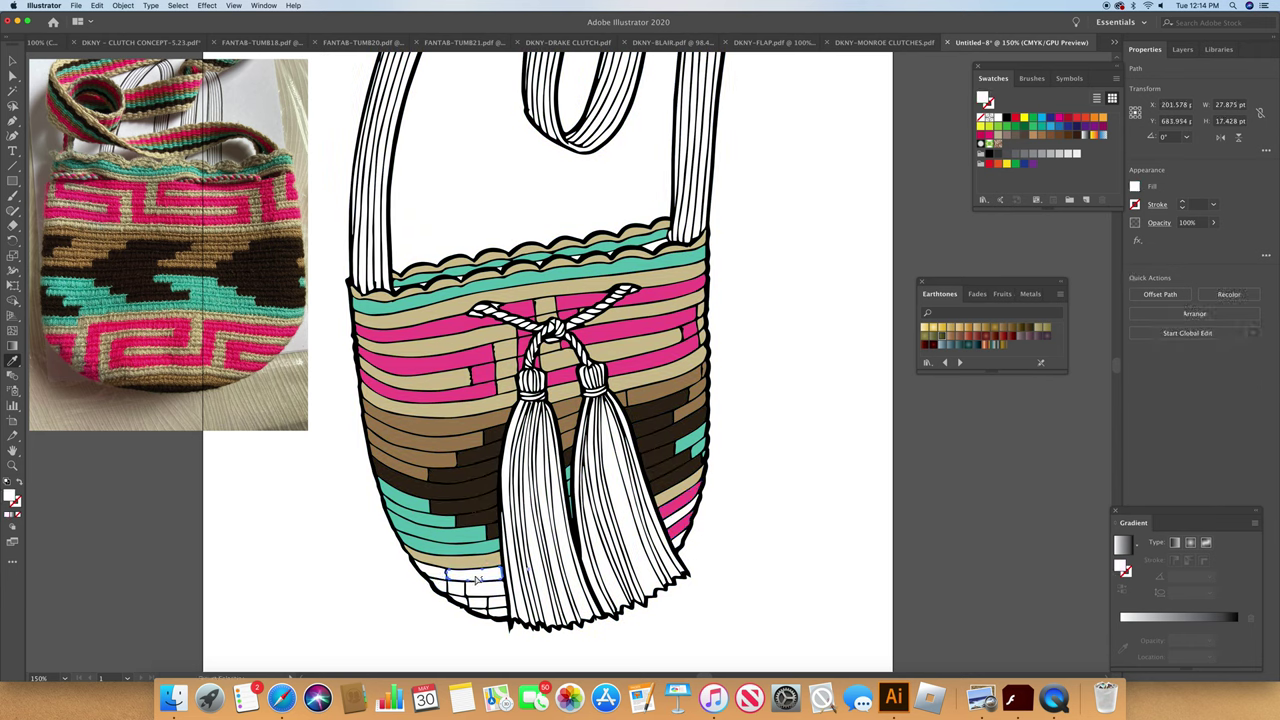
left_click(482, 578)
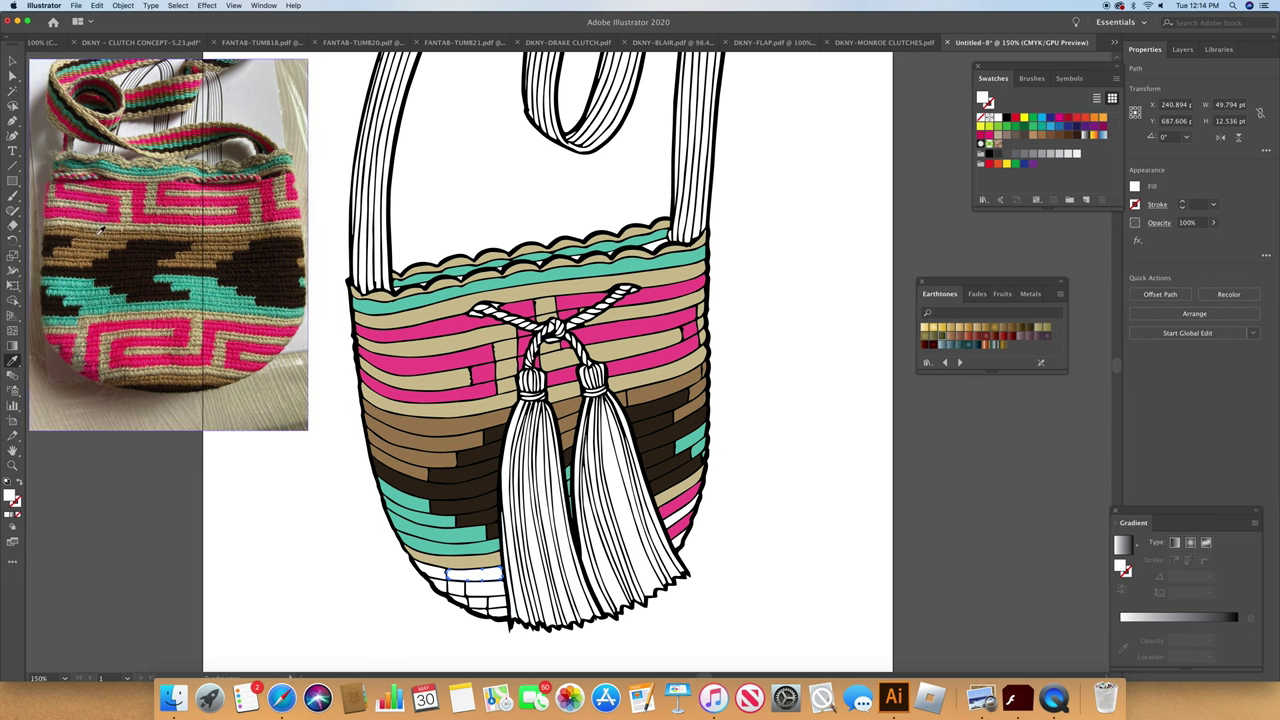
left_click(13, 76)
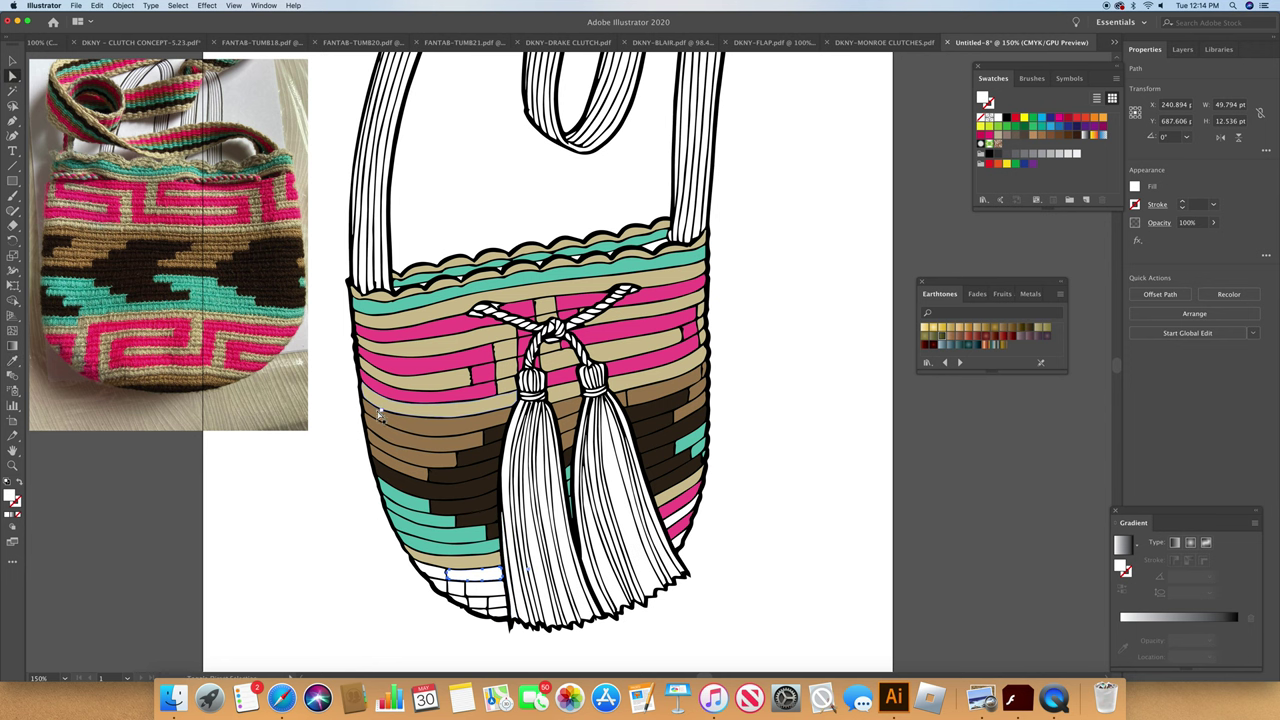
left_click(434, 574, "shift")
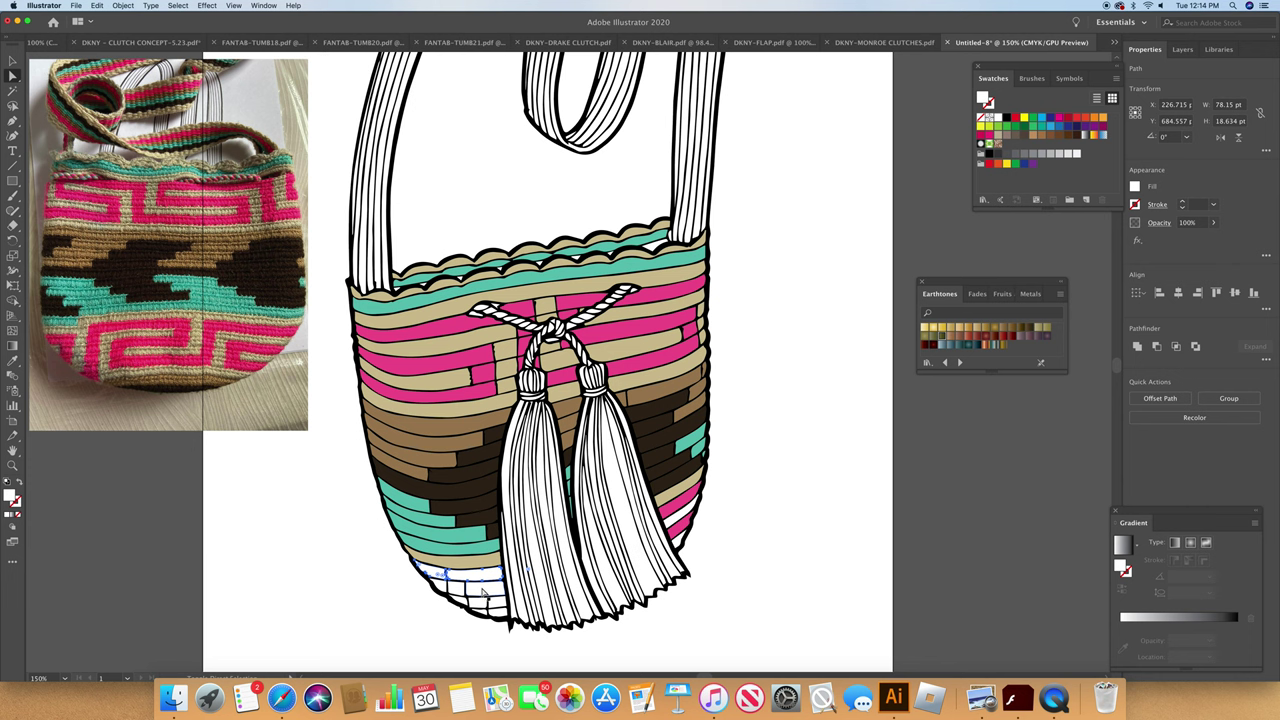
left_click(459, 592, "shift")
left_click(477, 603, "shift")
left_click(492, 610, "shift")
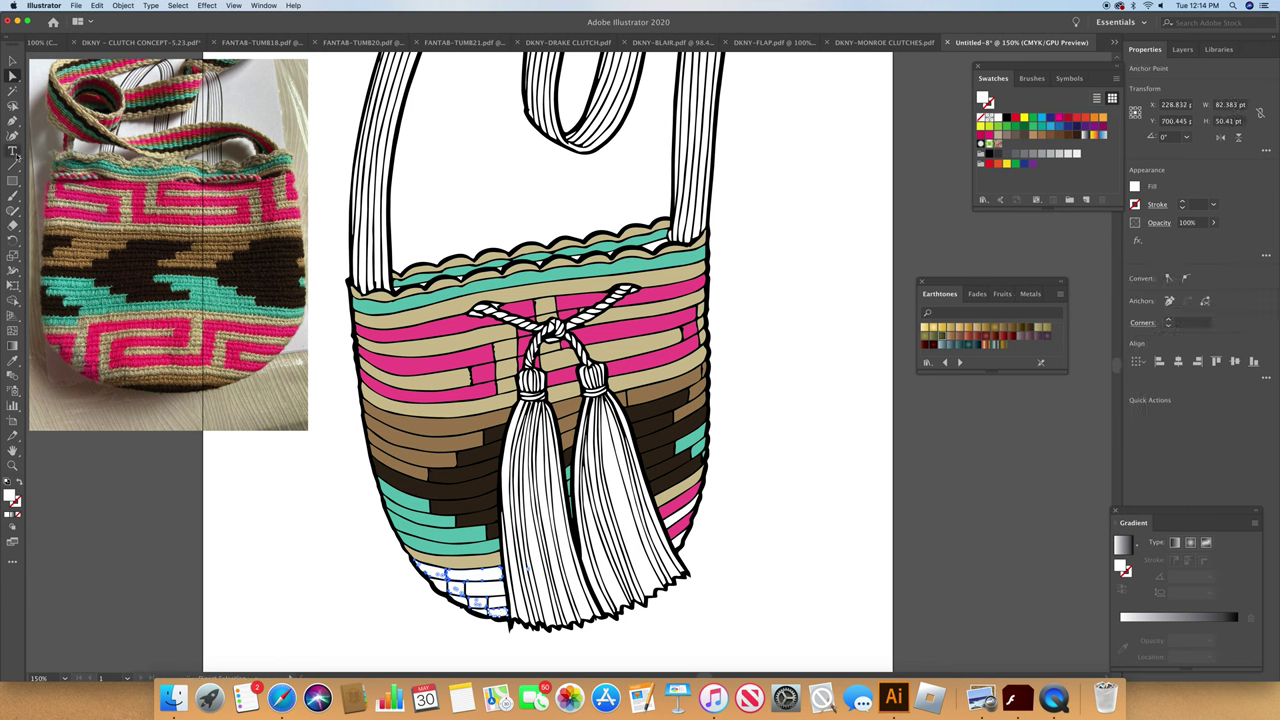
left_click(12, 361)
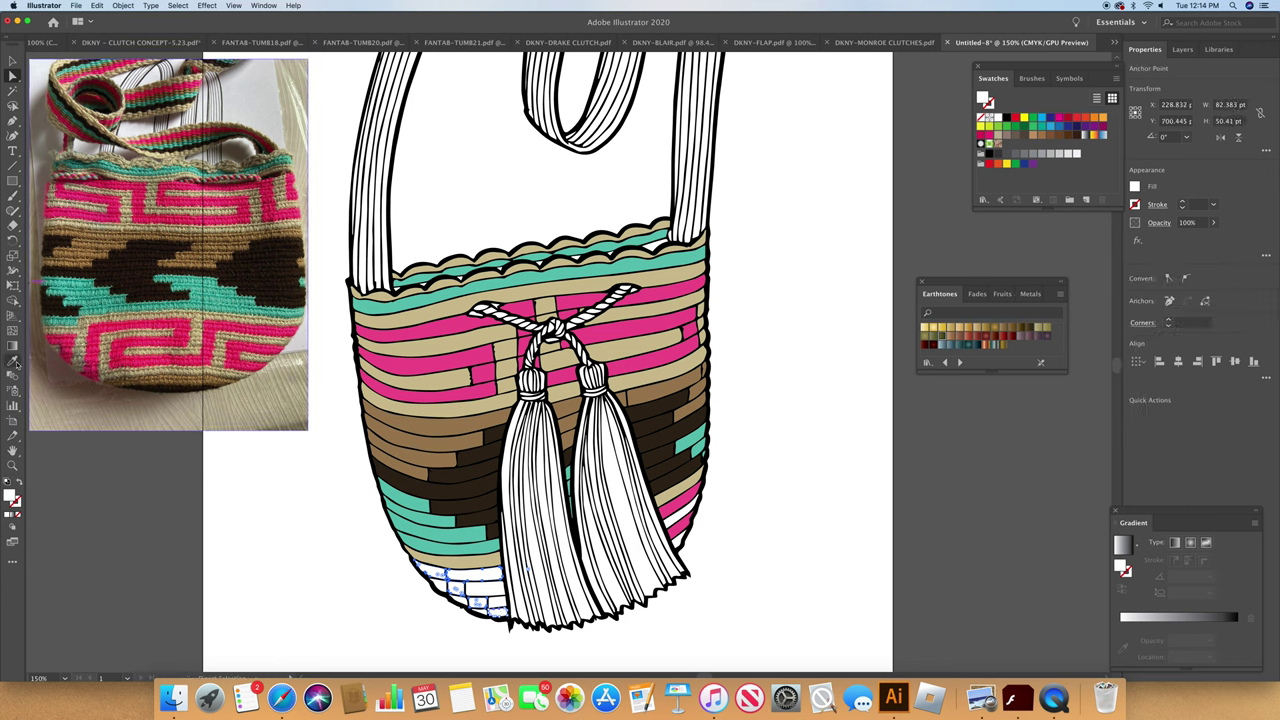
left_click(488, 373)
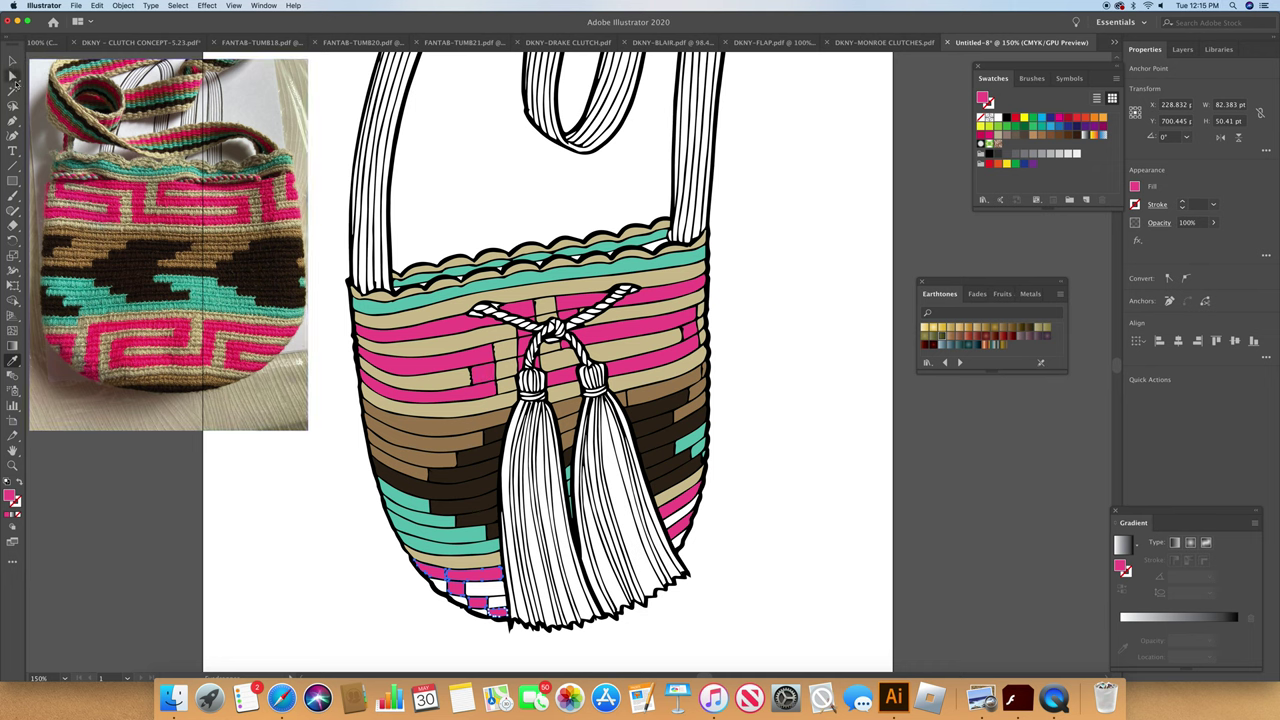
Step: Fill the remaining white blocks at the bag's lower left and the white rows at its lower right with tan
left_click(12, 76)
left_click(498, 592)
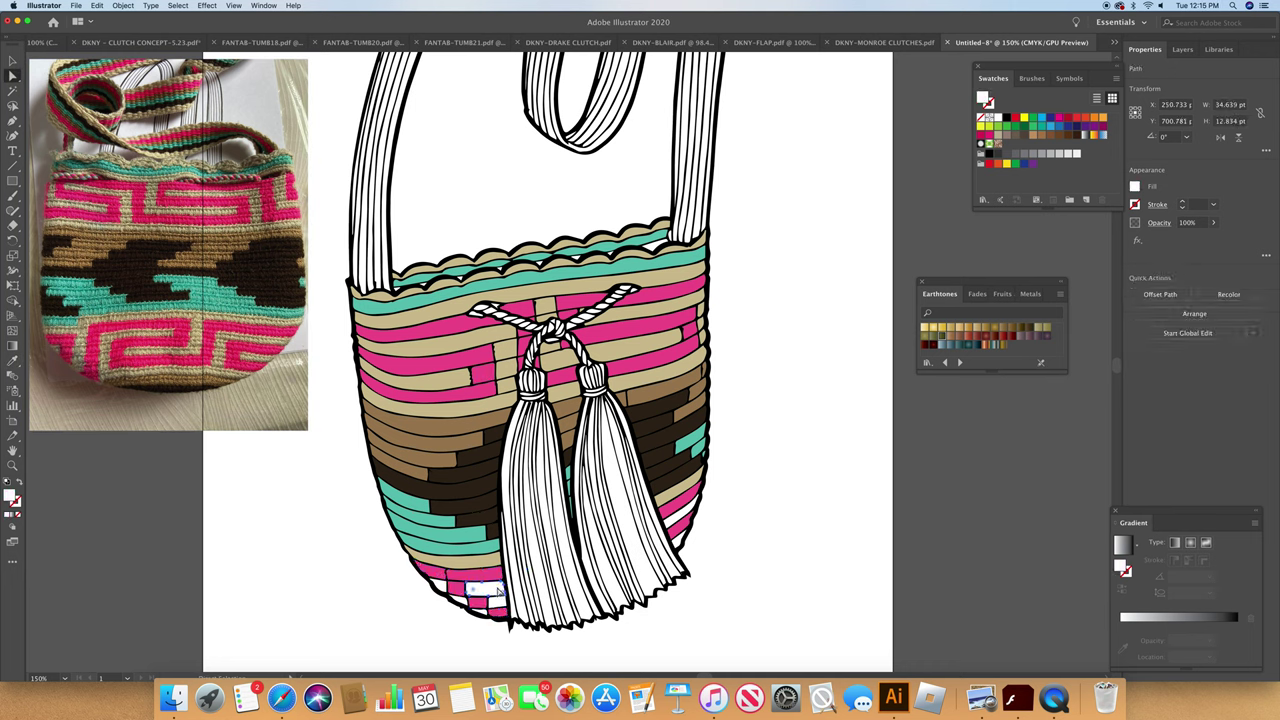
left_click(490, 600, "shift")
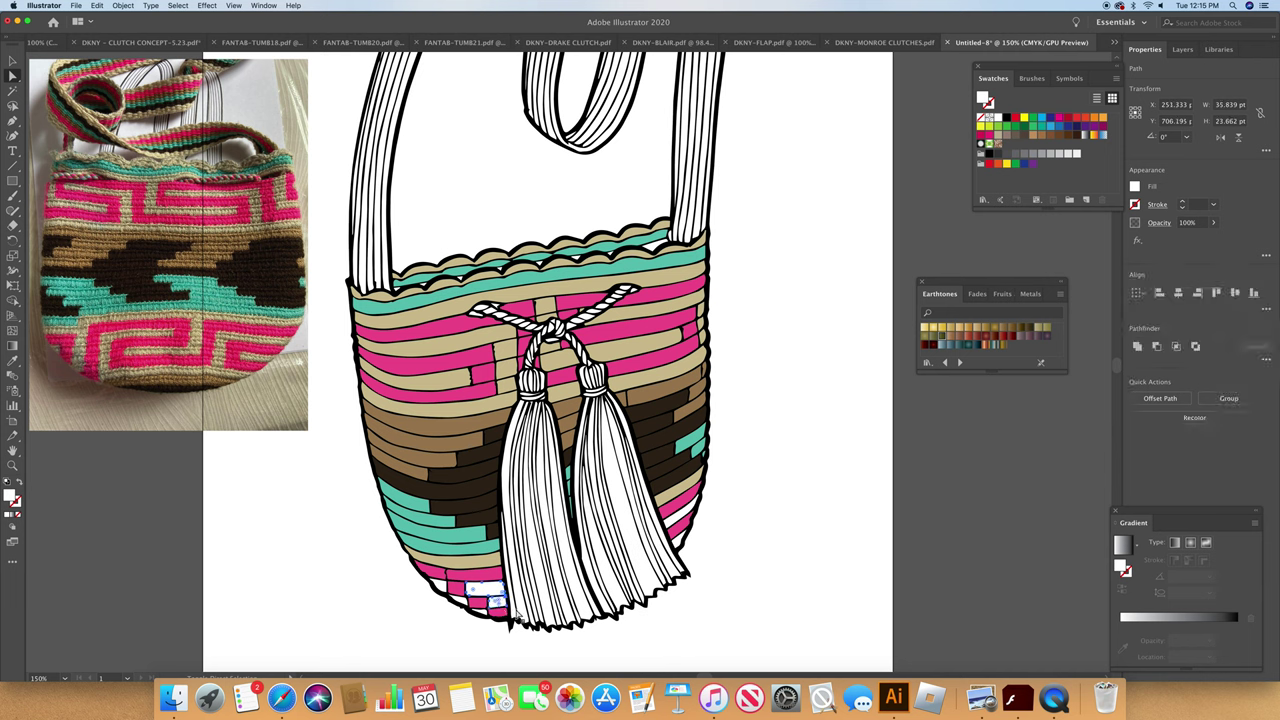
left_click(440, 590, "shift")
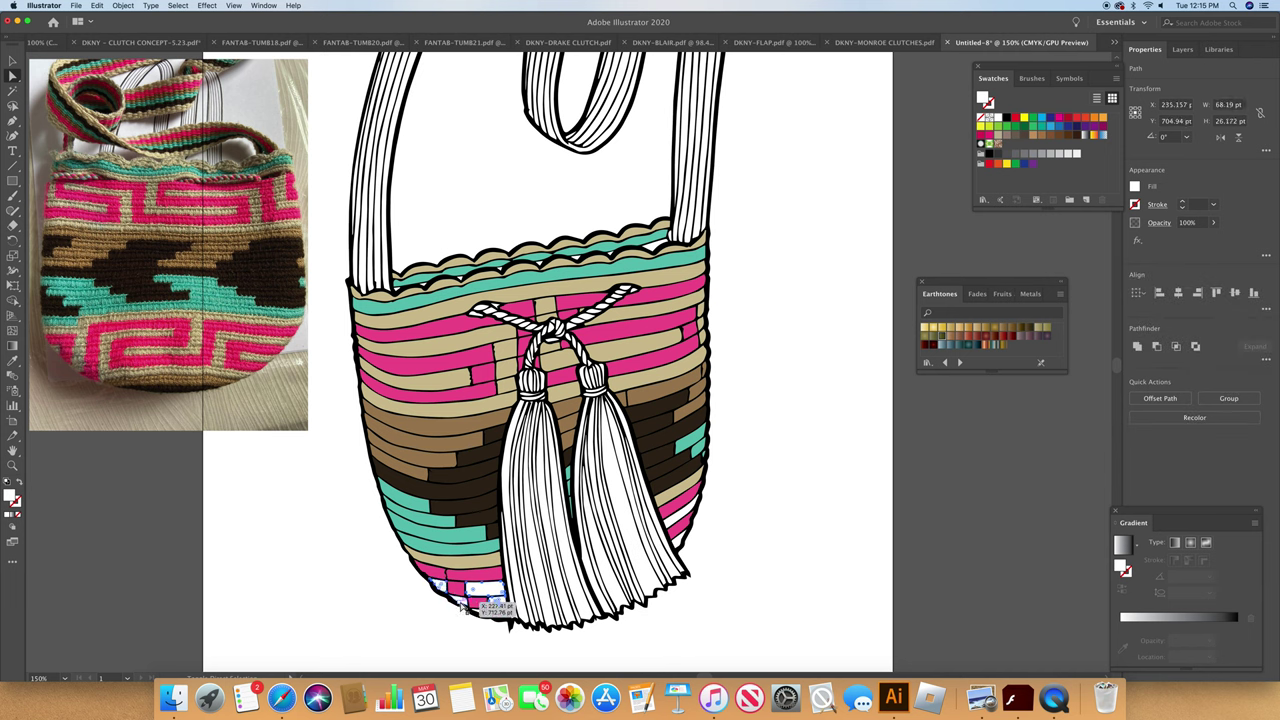
left_click(460, 602, "shift")
key("a")
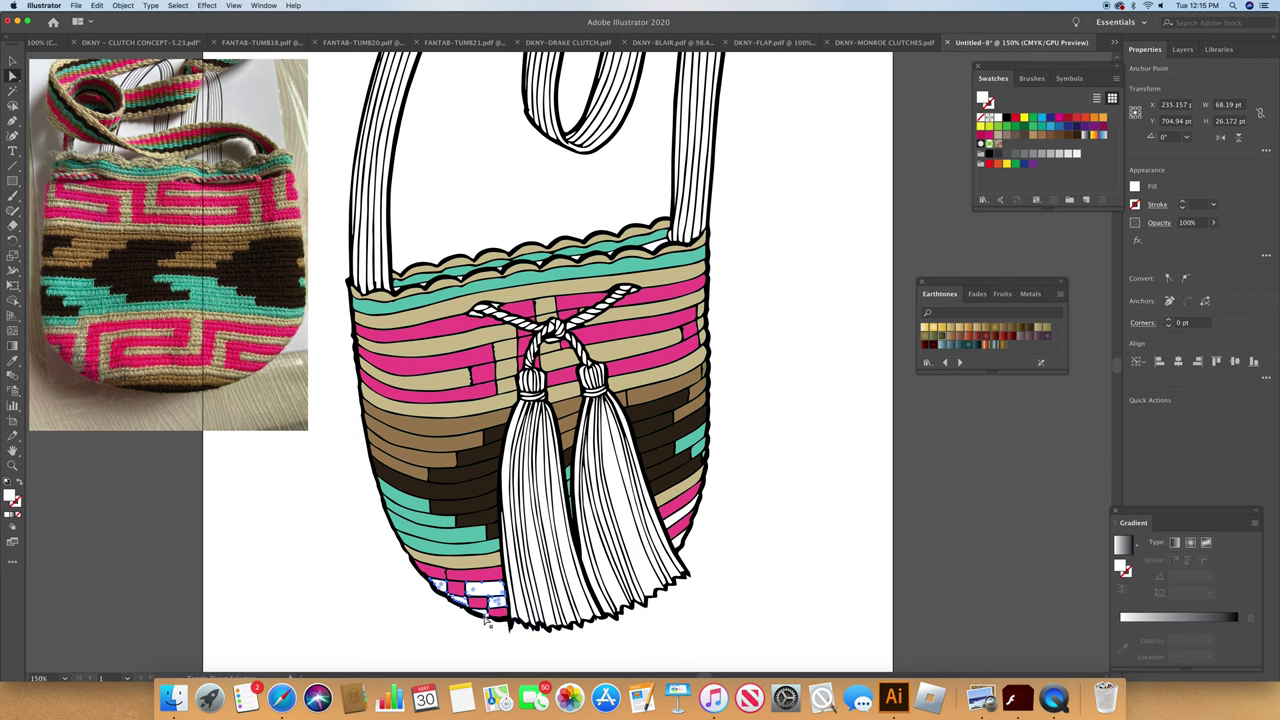
left_click(487, 619, "shift")
left_click(680, 522, "shift")
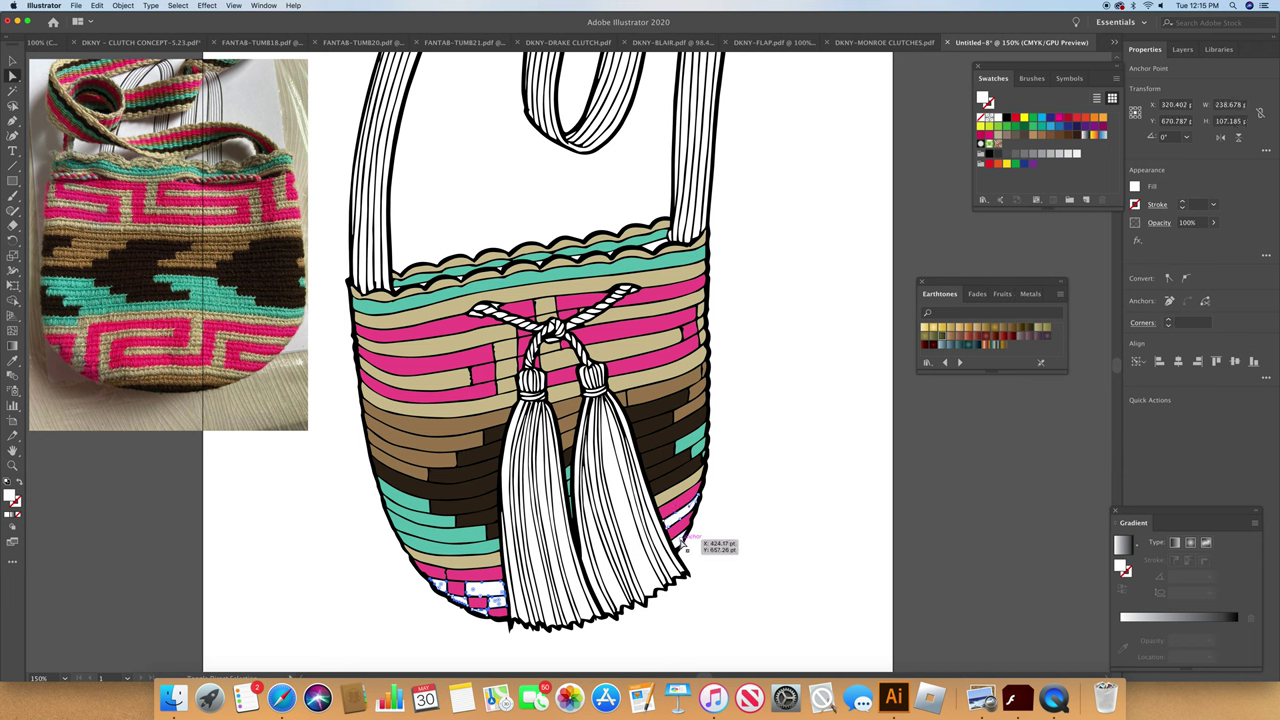
left_click(12, 361)
left_click(444, 340)
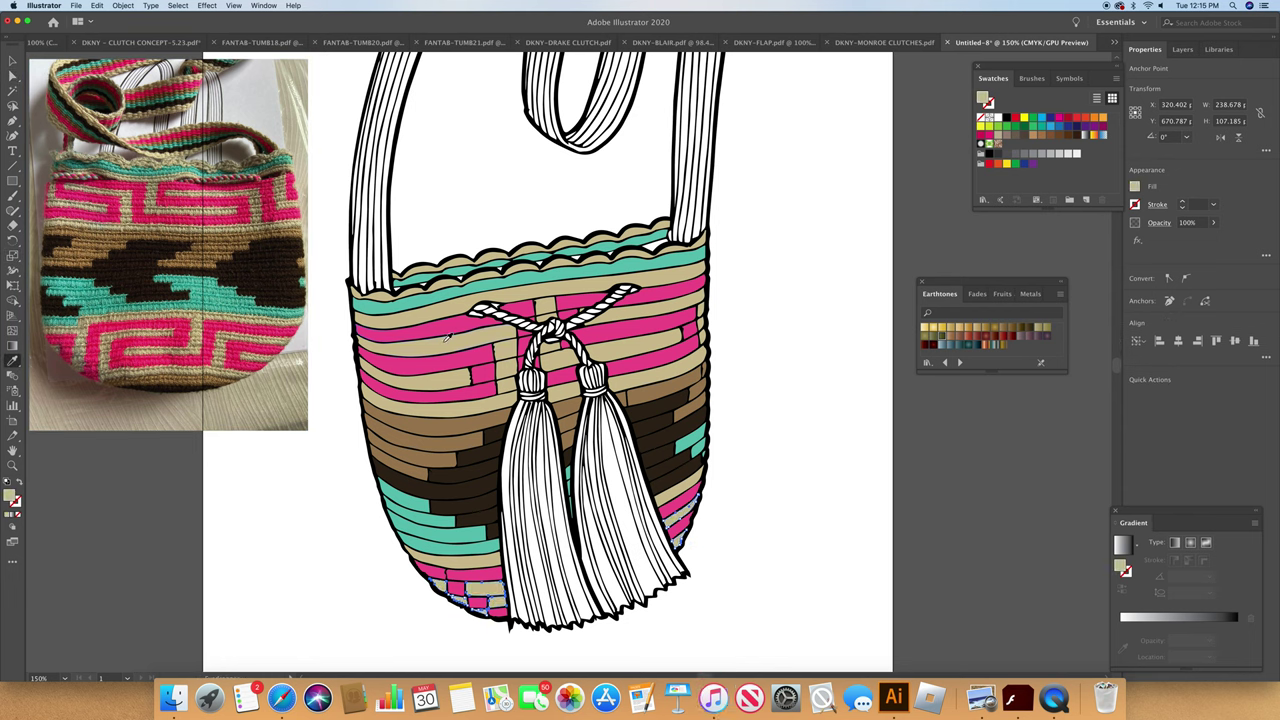
left_click(282, 354)
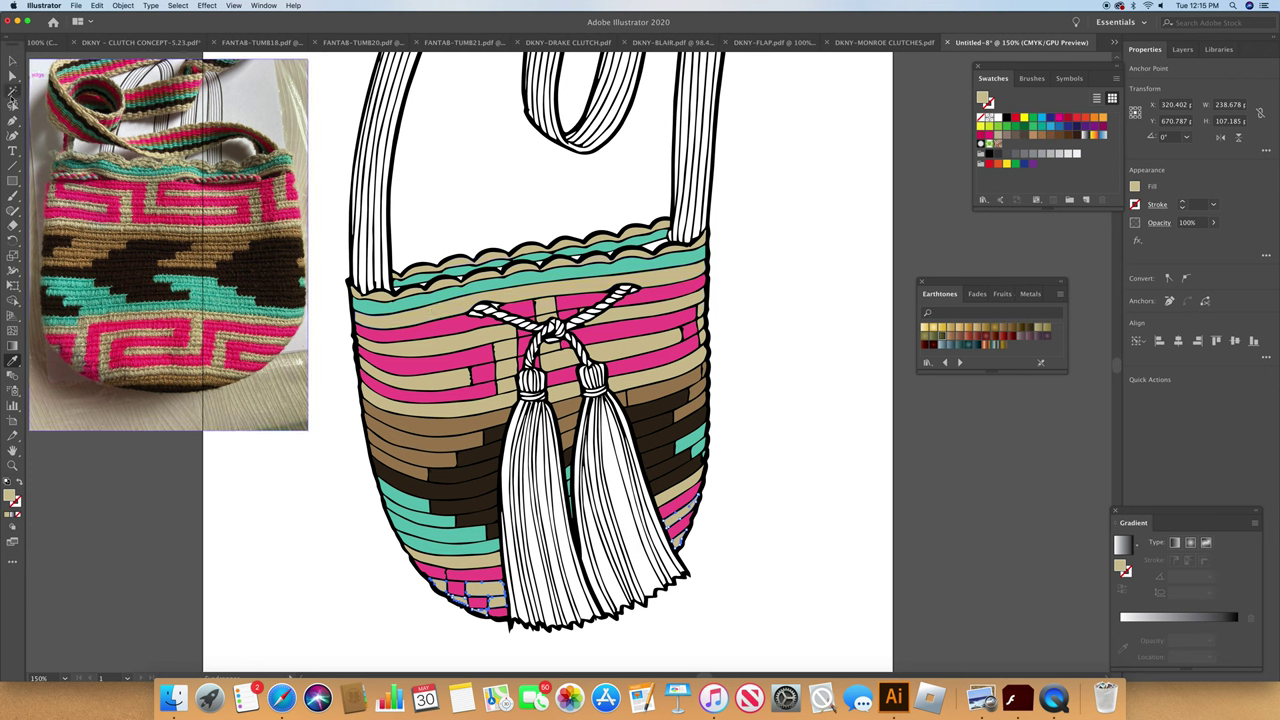
Step: Fill the small white gaps between the scalloped front rim and the inner turquoise band with the upper band's tan
left_click(12, 75)
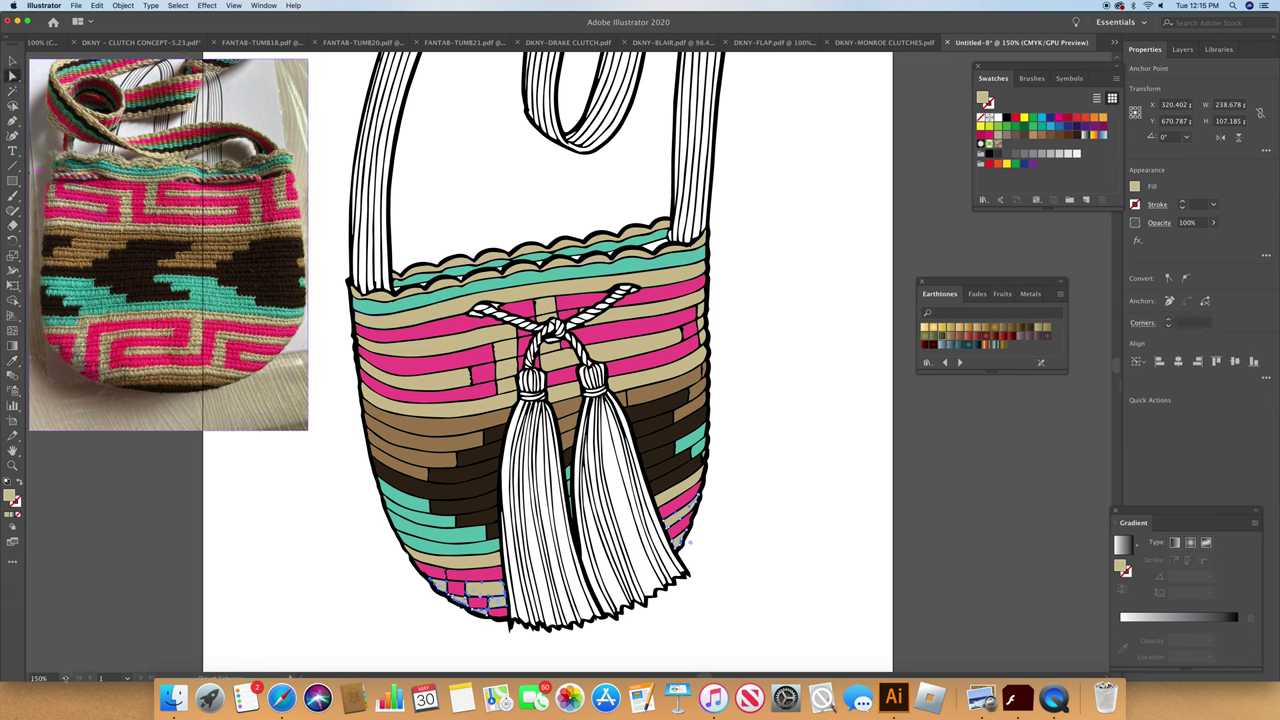
left_click(64, 678)
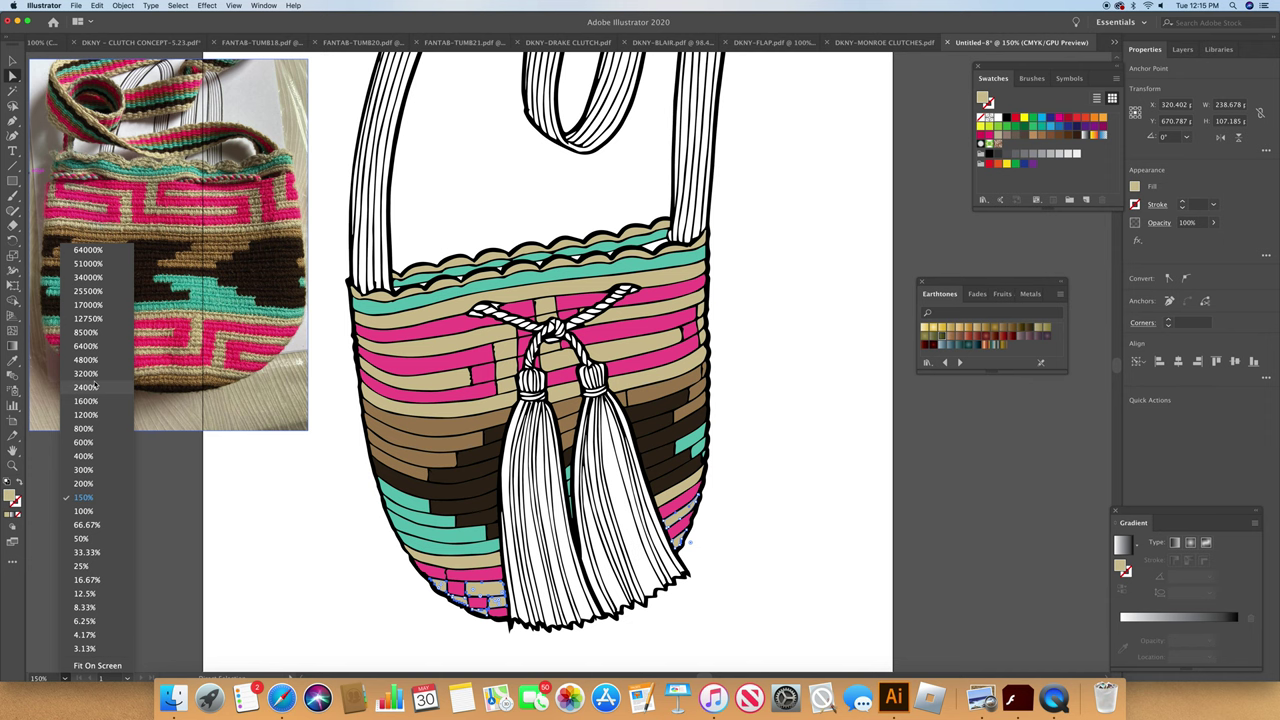
left_click(114, 458)
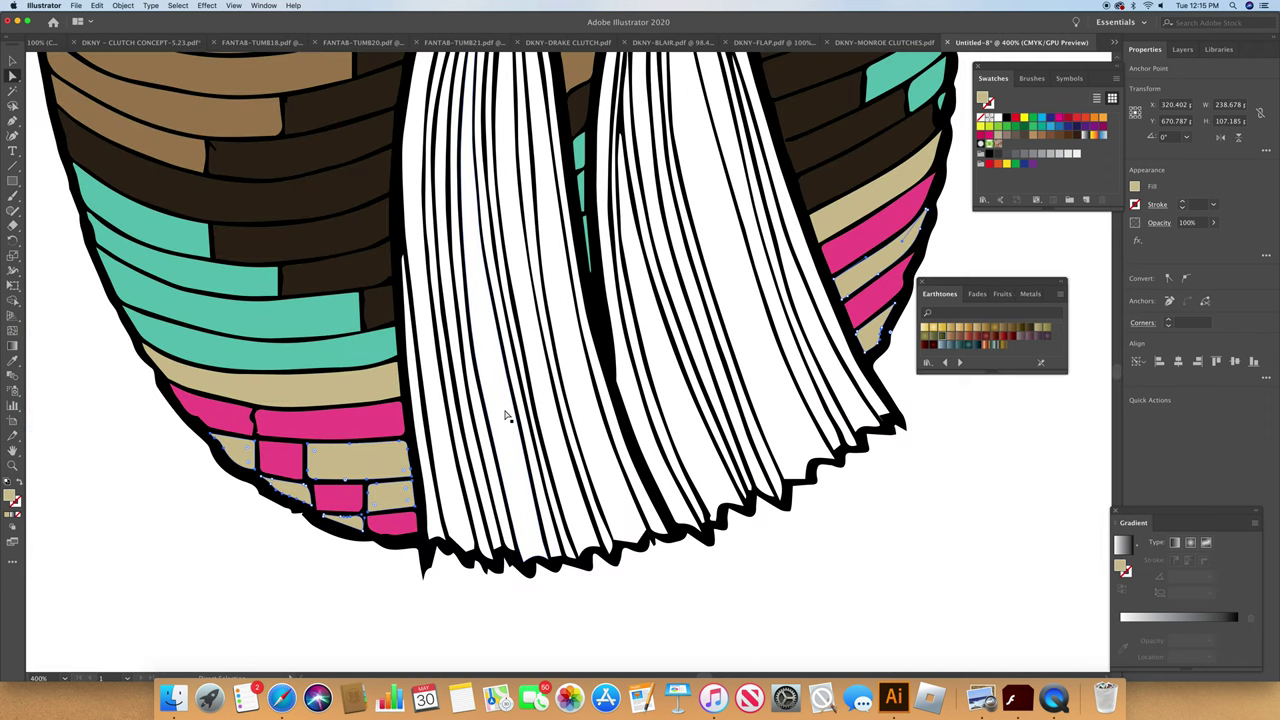
scroll(1113, 370, "up", 10)
scroll(1113, 370, "up", 8)
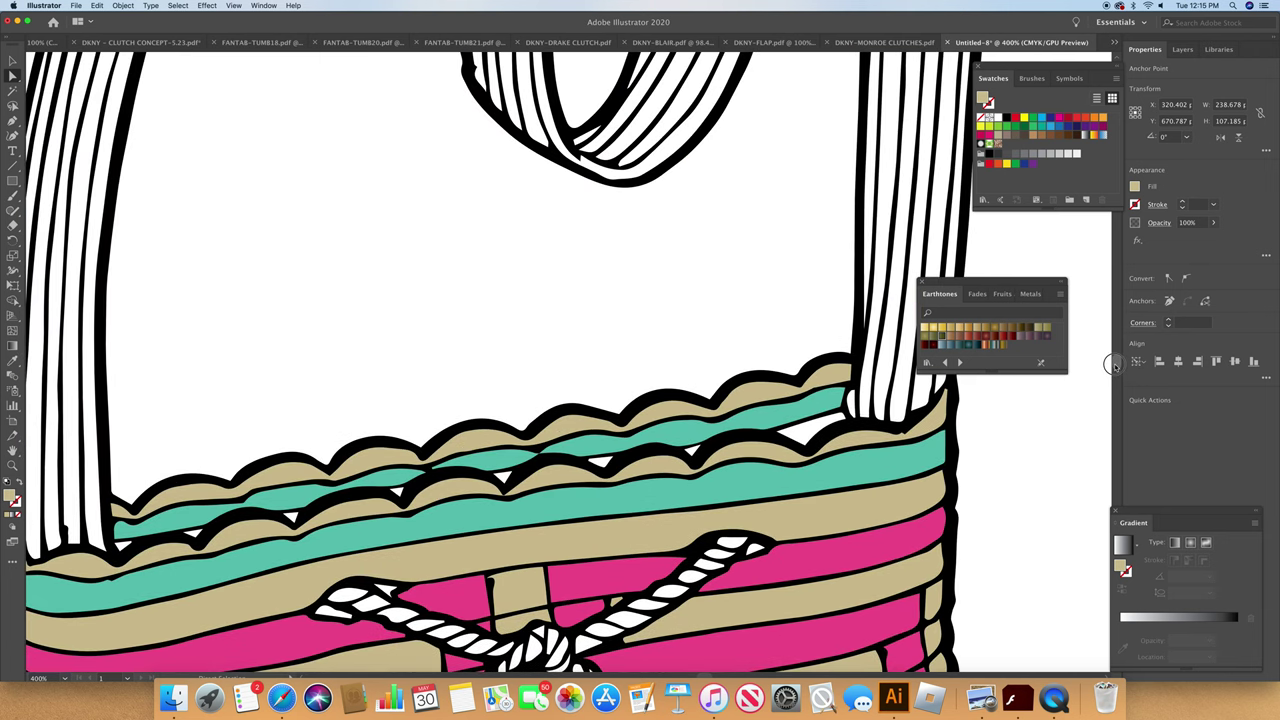
left_click(119, 545)
left_click(197, 536, "shift")
left_click(292, 517, "shift")
left_click(291, 516, "shift")
left_click(399, 494, "shift")
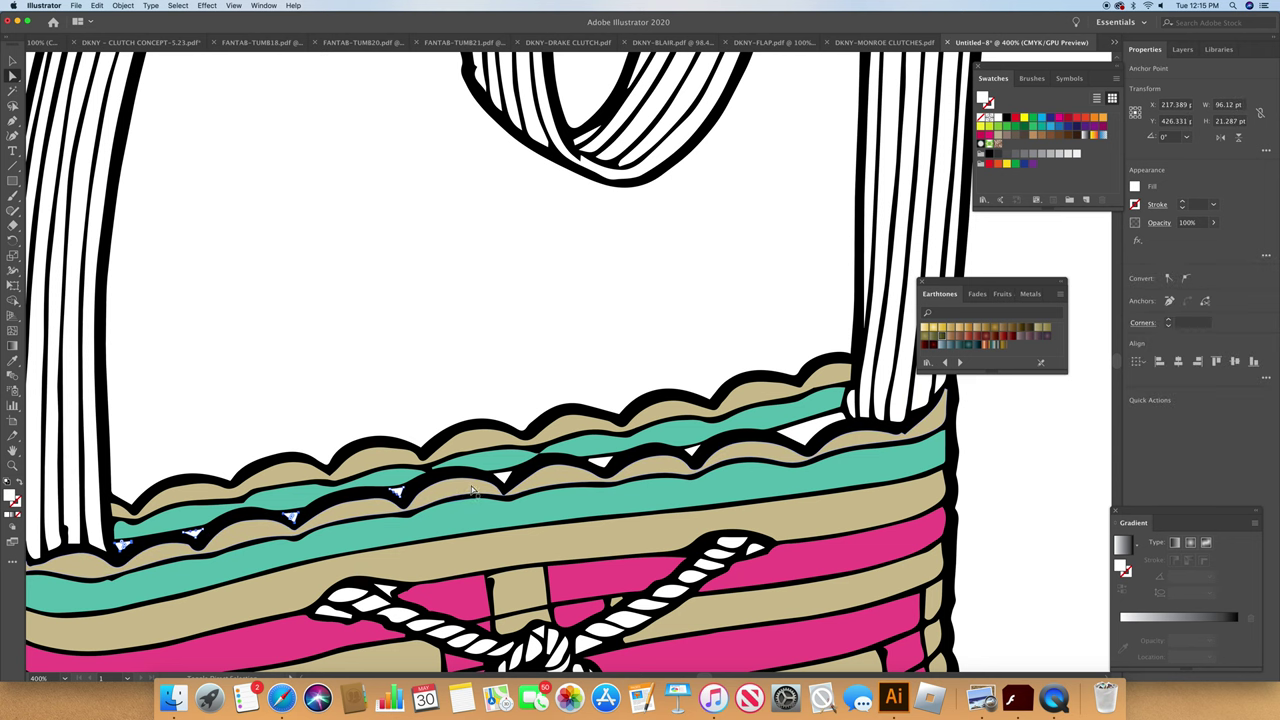
left_click(503, 478, "shift")
left_click(601, 463, "shift")
left_click(692, 455, "shift")
left_click(800, 436, "shift")
key("i")
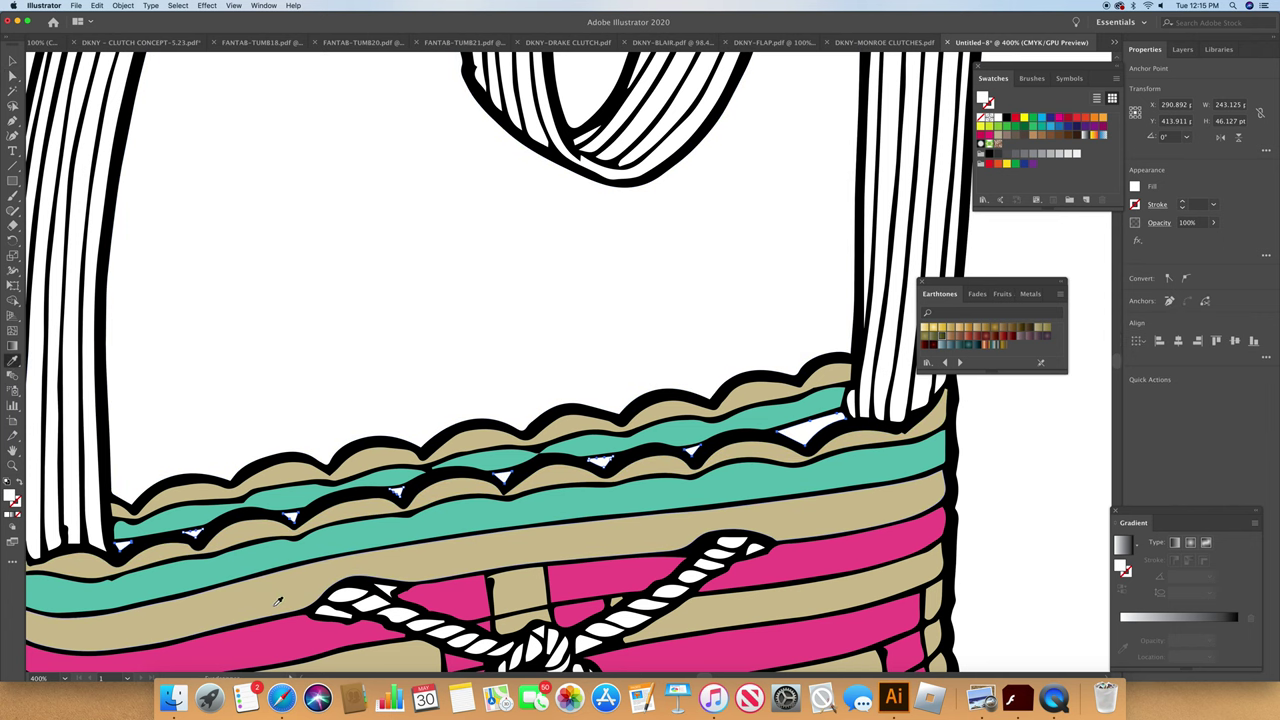
left_click(263, 591)
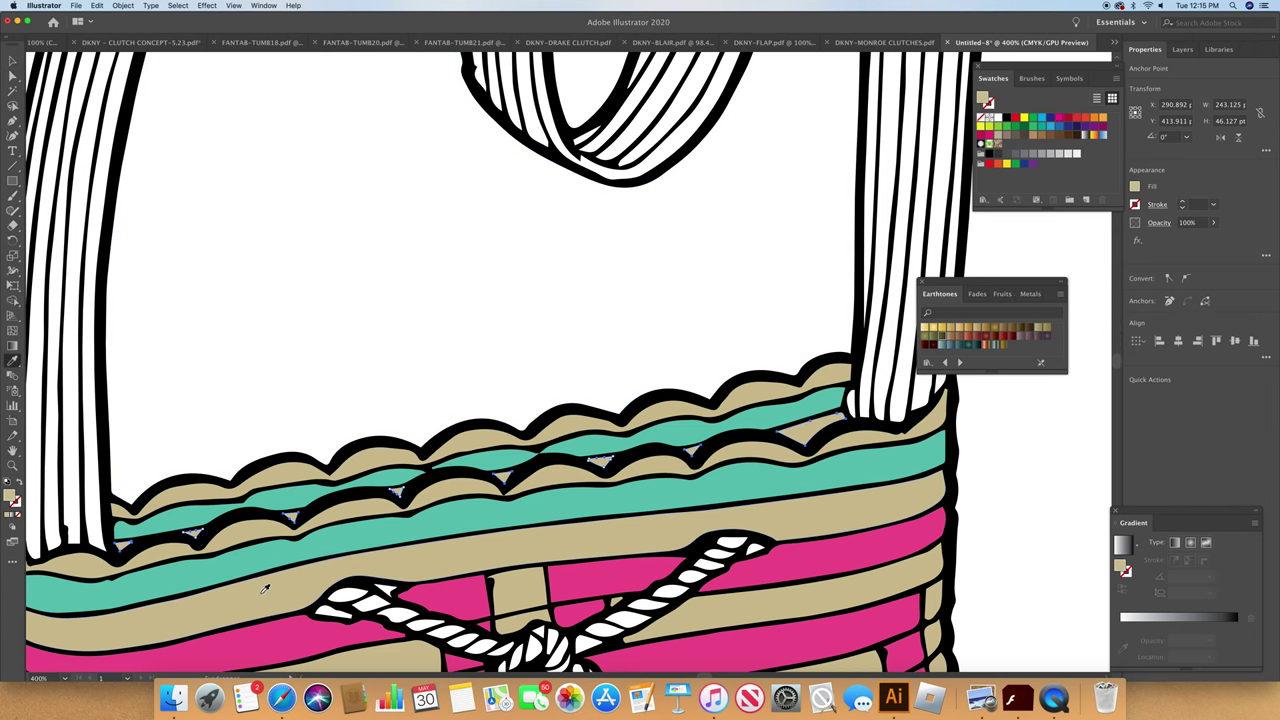
Step: Fill the outermost edge stripes along all sections of the shoulder strap with the bag's tan
scroll(1116, 362, "down", 1)
scroll(1116, 362, "down", 2)
scroll(1116, 362, "up", 5)
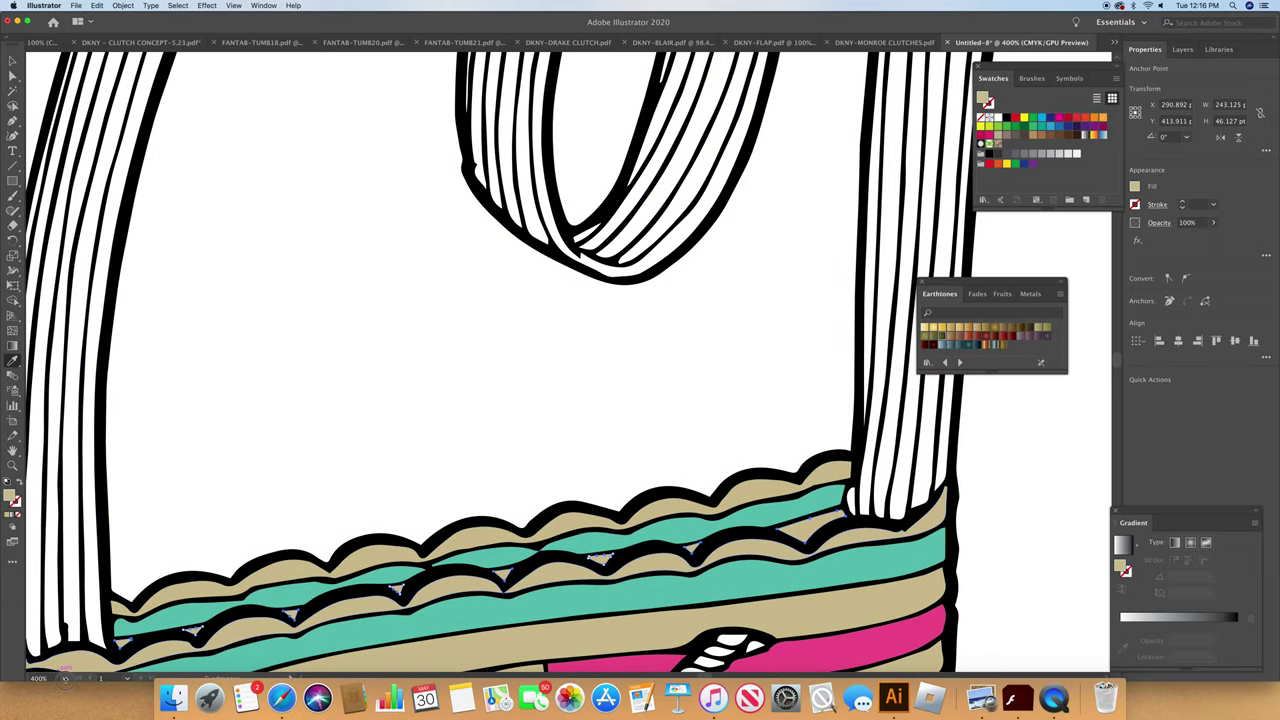
left_click(65, 677)
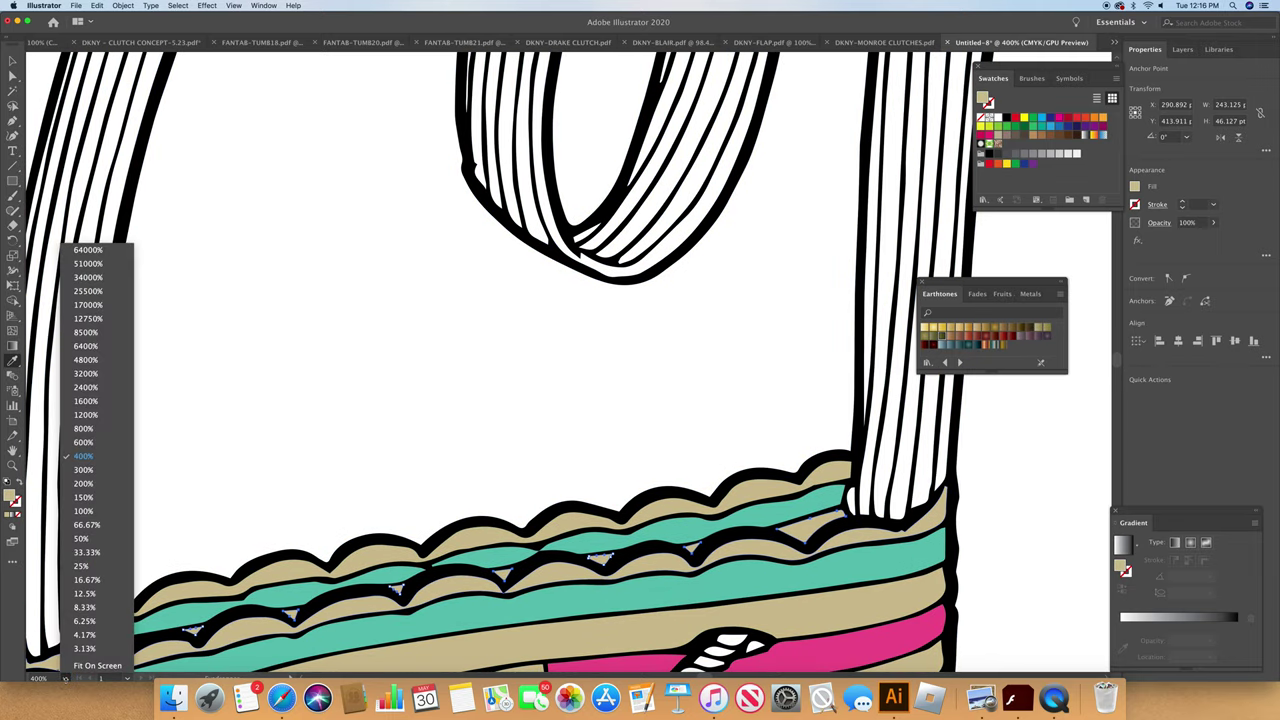
left_click(99, 484)
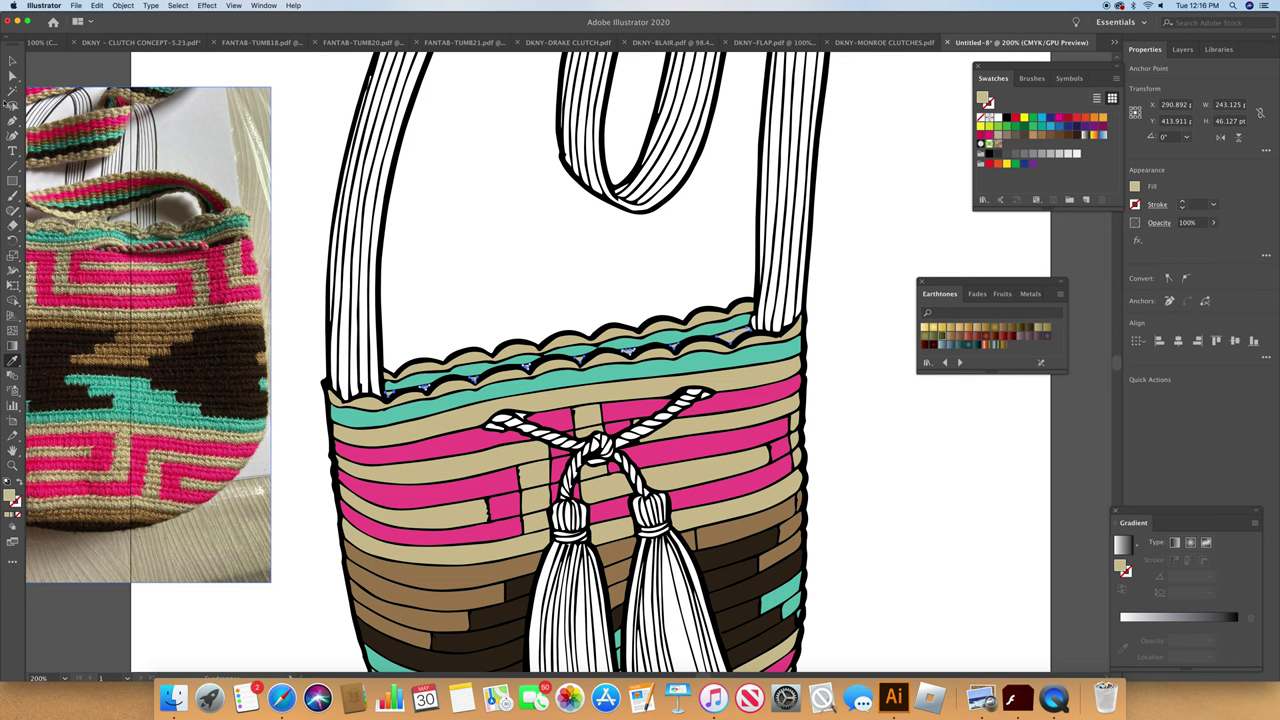
key("a")
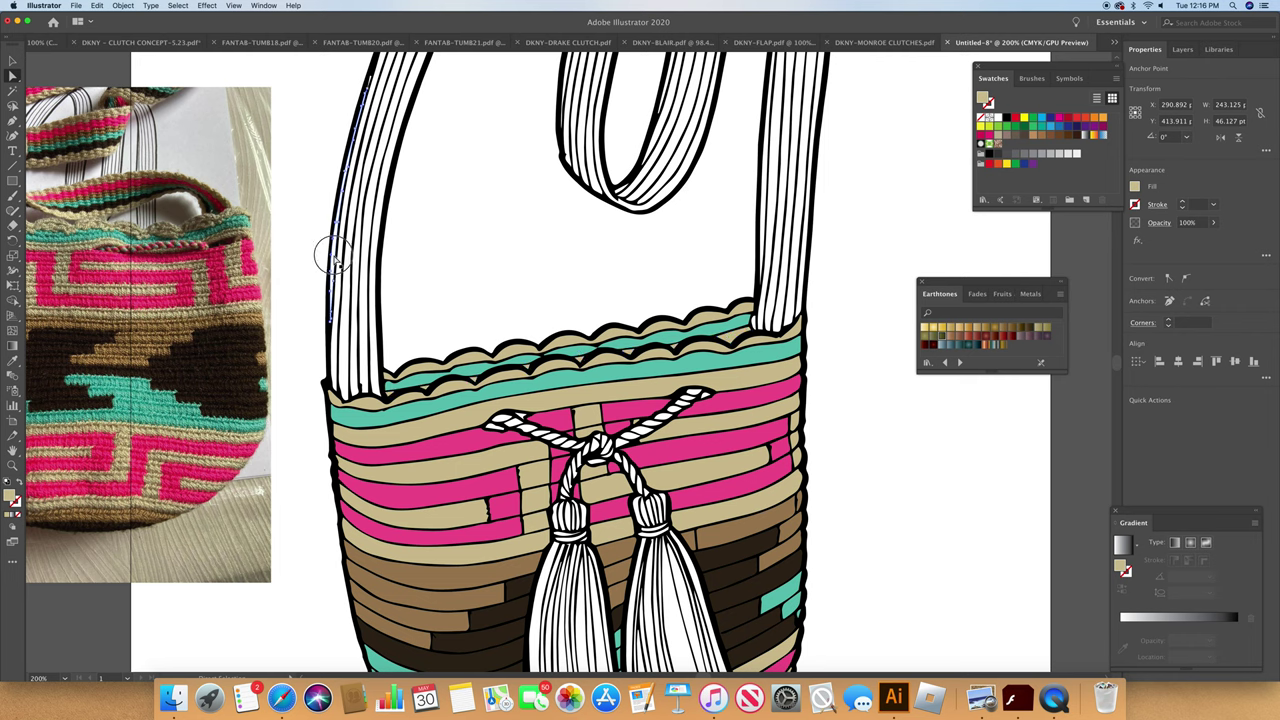
left_click(332, 258)
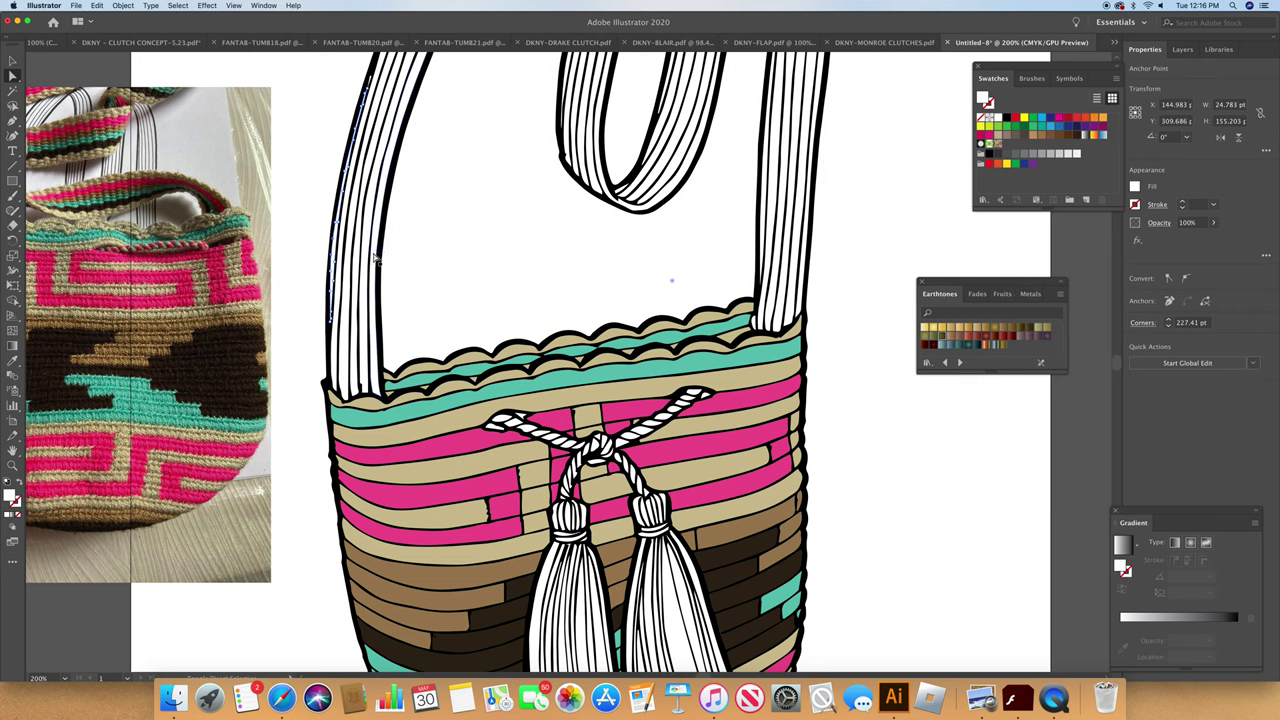
left_click(375, 258)
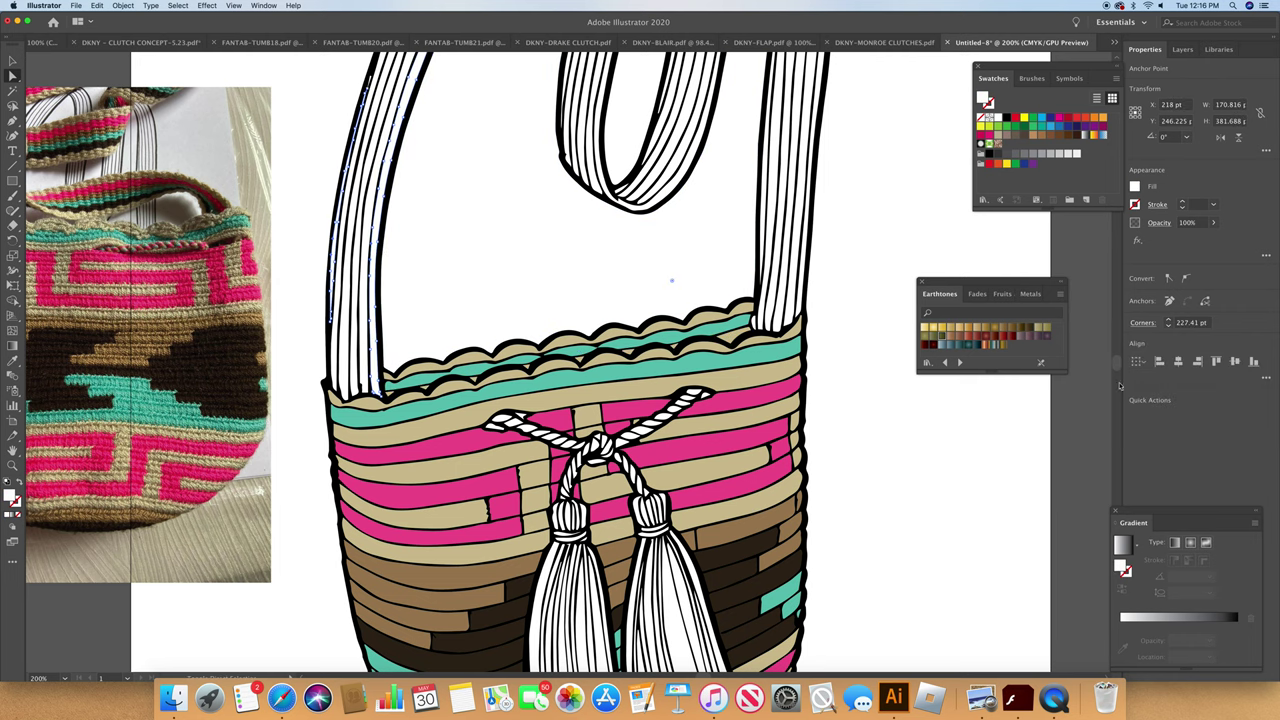
scroll(1119, 372, "up", 10)
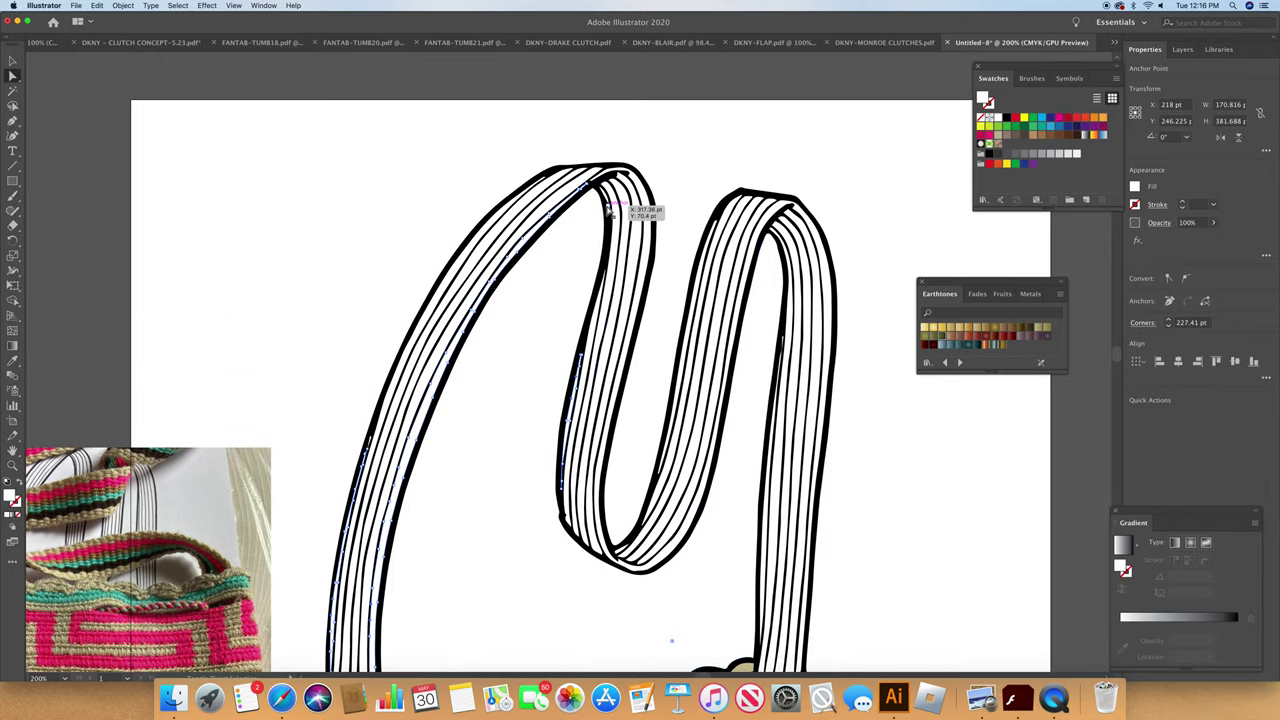
left_click_drag(609, 207, 614, 215)
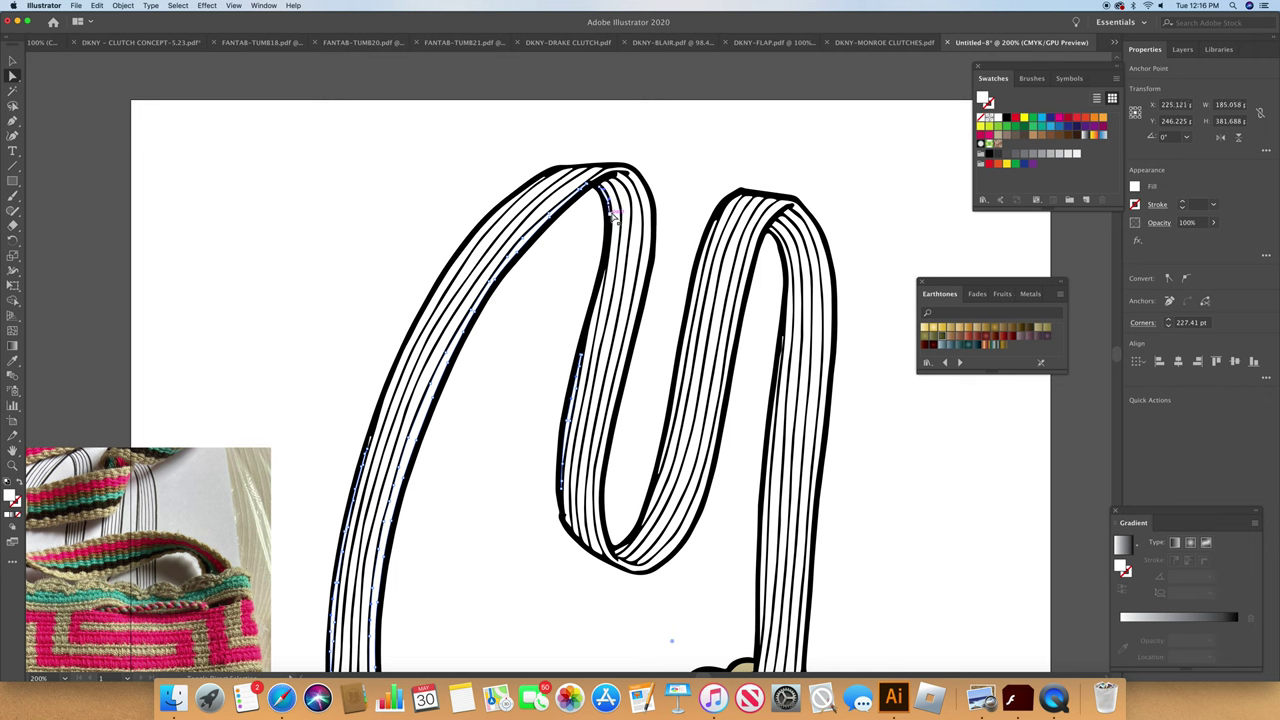
left_click(649, 240, "shift")
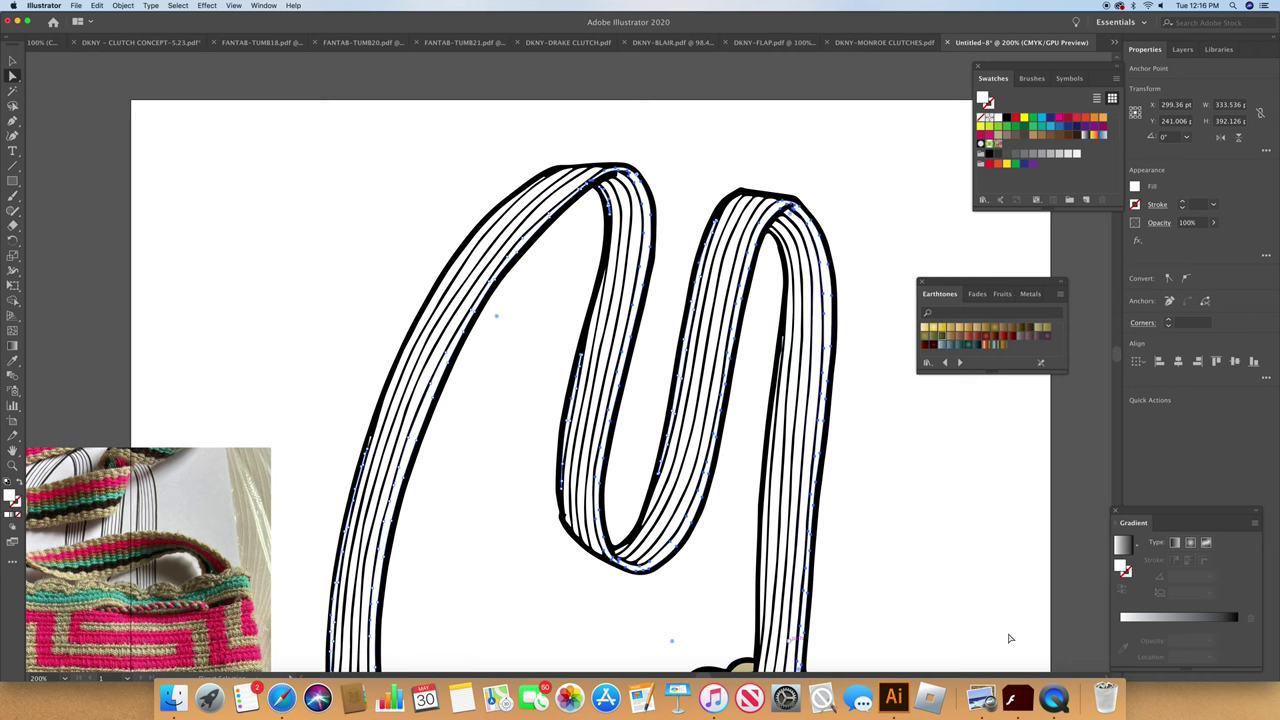
scroll(1120, 360, "down", 4)
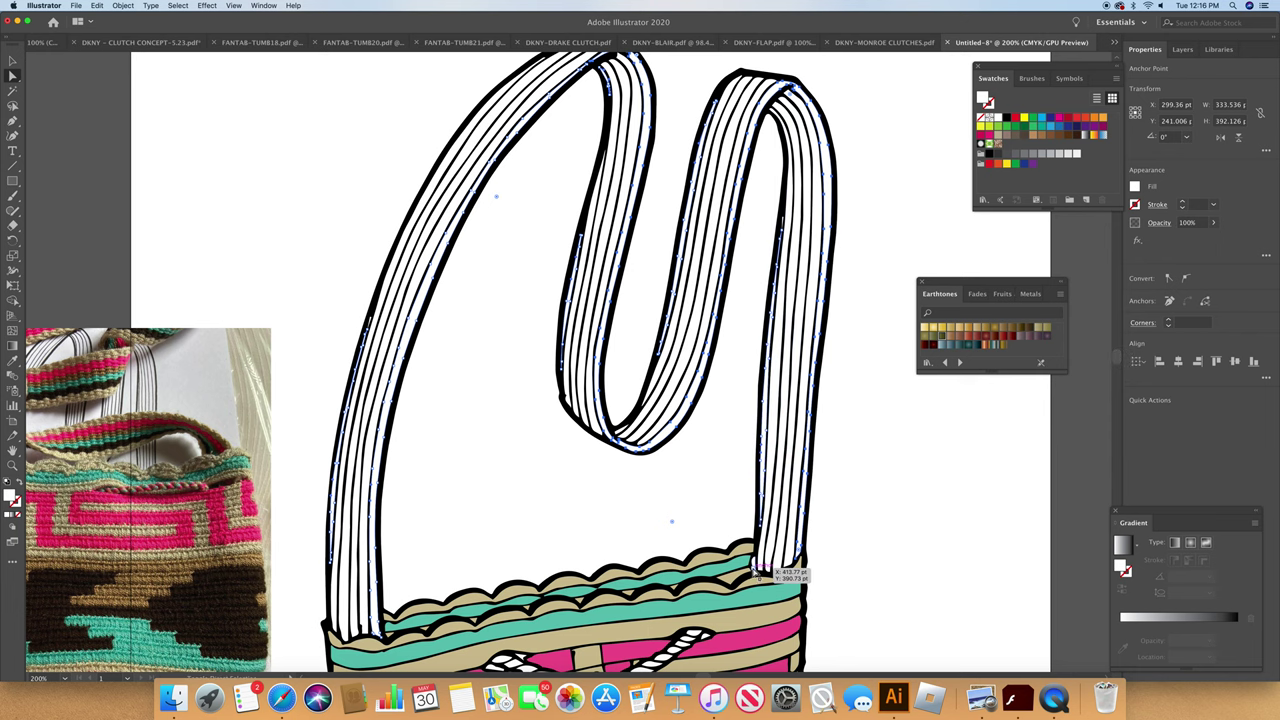
key("i")
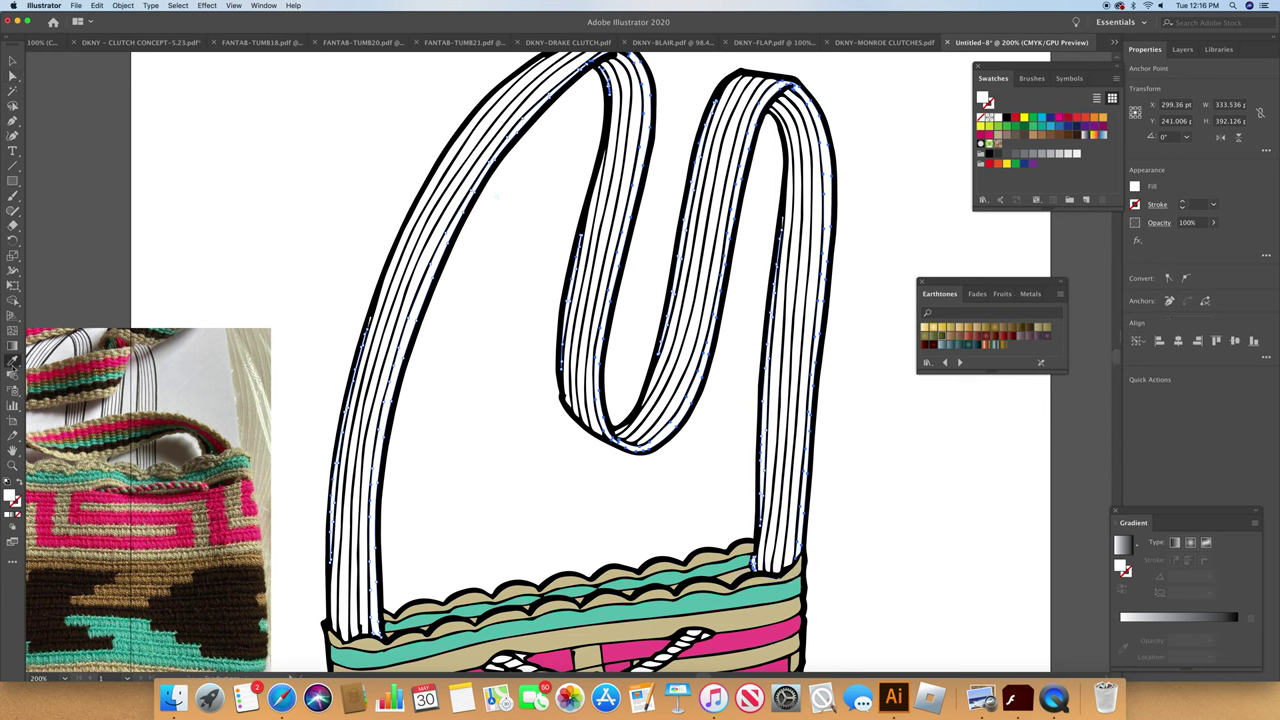
left_click(608, 627)
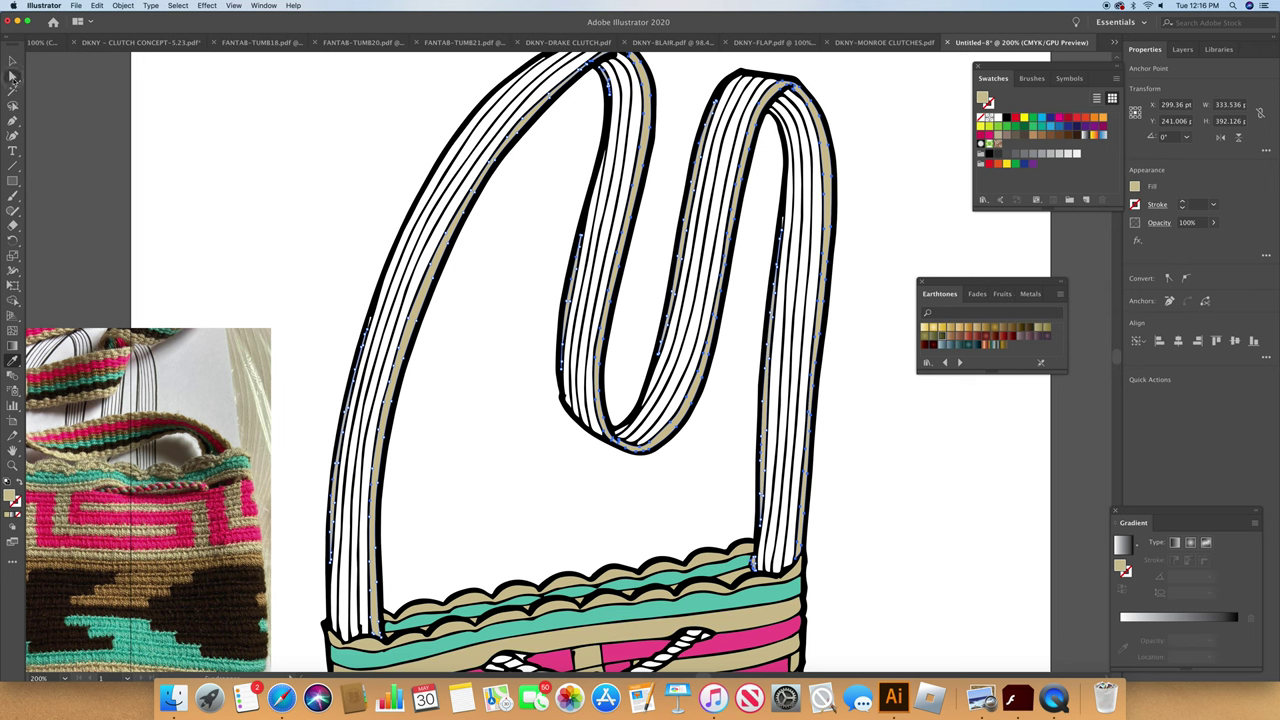
Step: Fill the strap stripe just inside the tan edge, on all four strap sections, with the bag pattern's pink
left_click(13, 76)
left_click(366, 590)
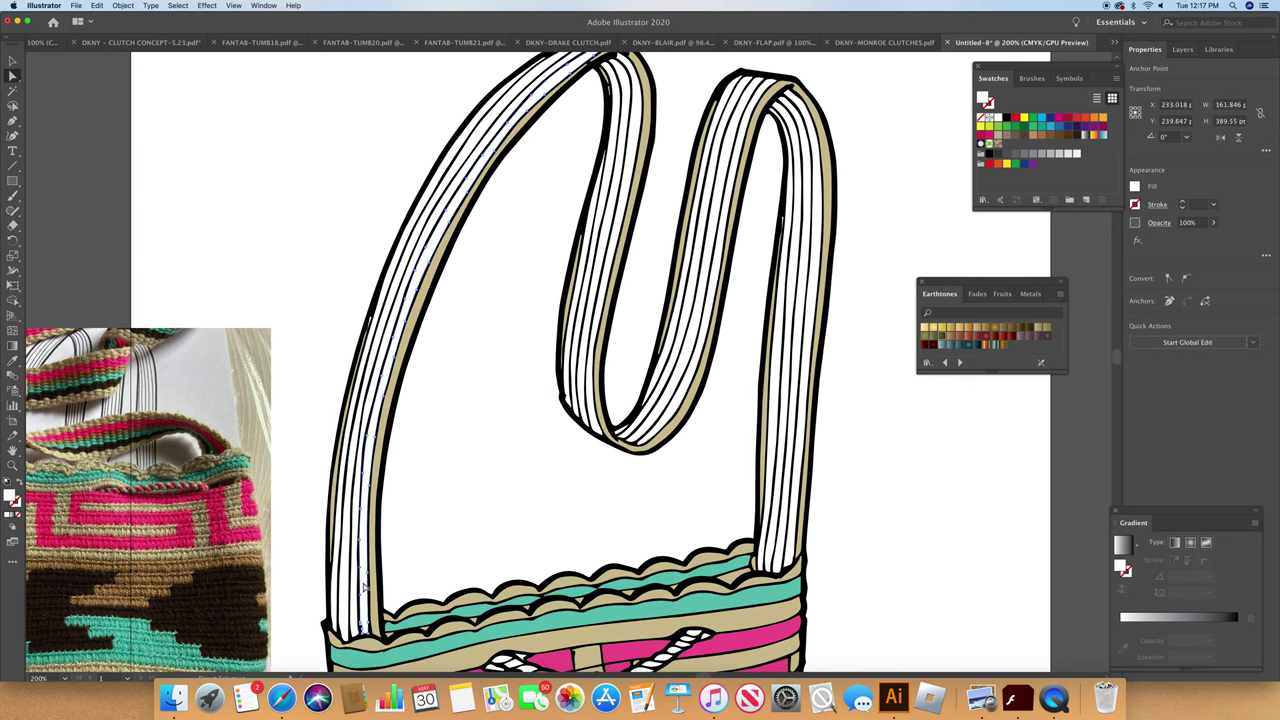
left_click(620, 228, "shift")
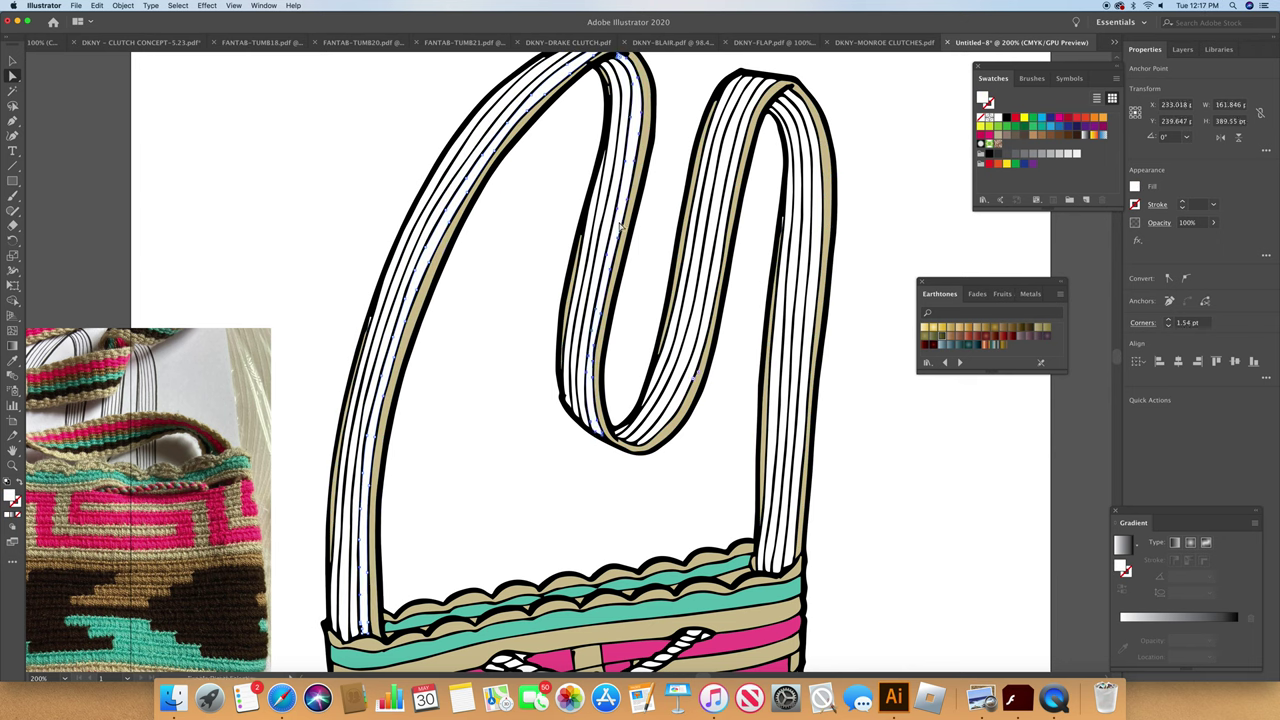
left_click(712, 292, "shift")
left_click(810, 432, "shift")
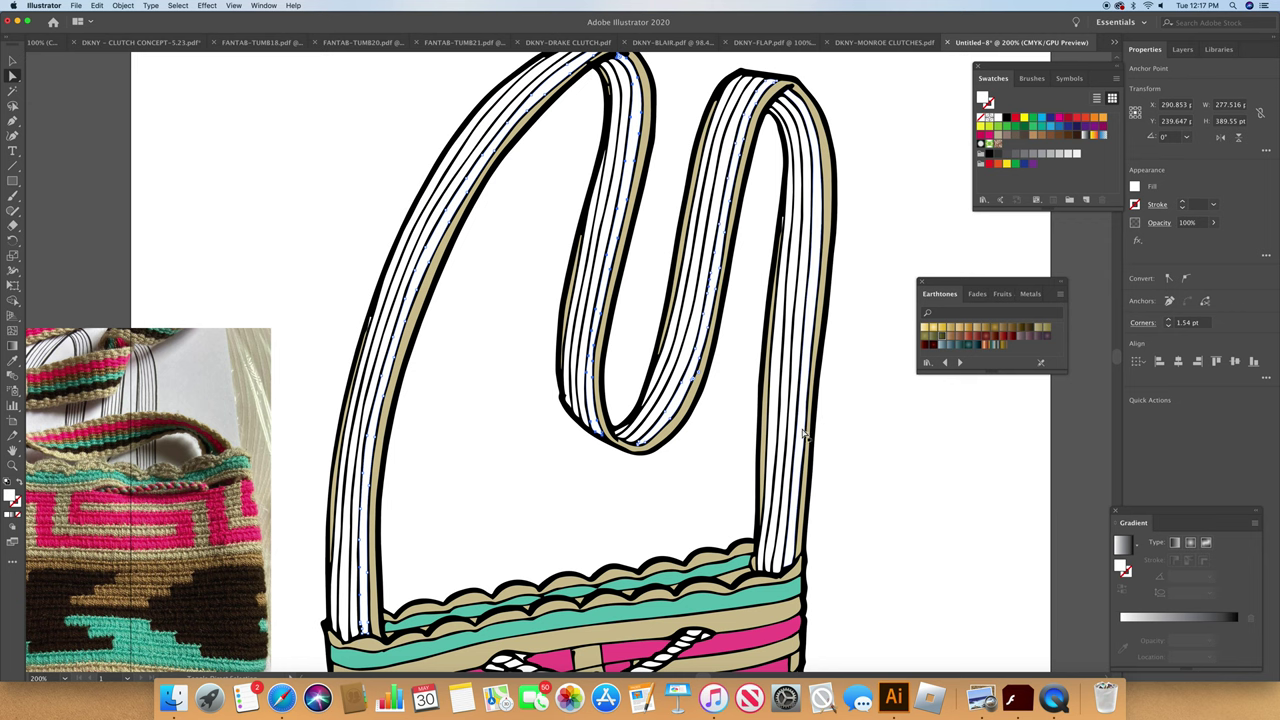
left_click(12, 358)
left_click(757, 638)
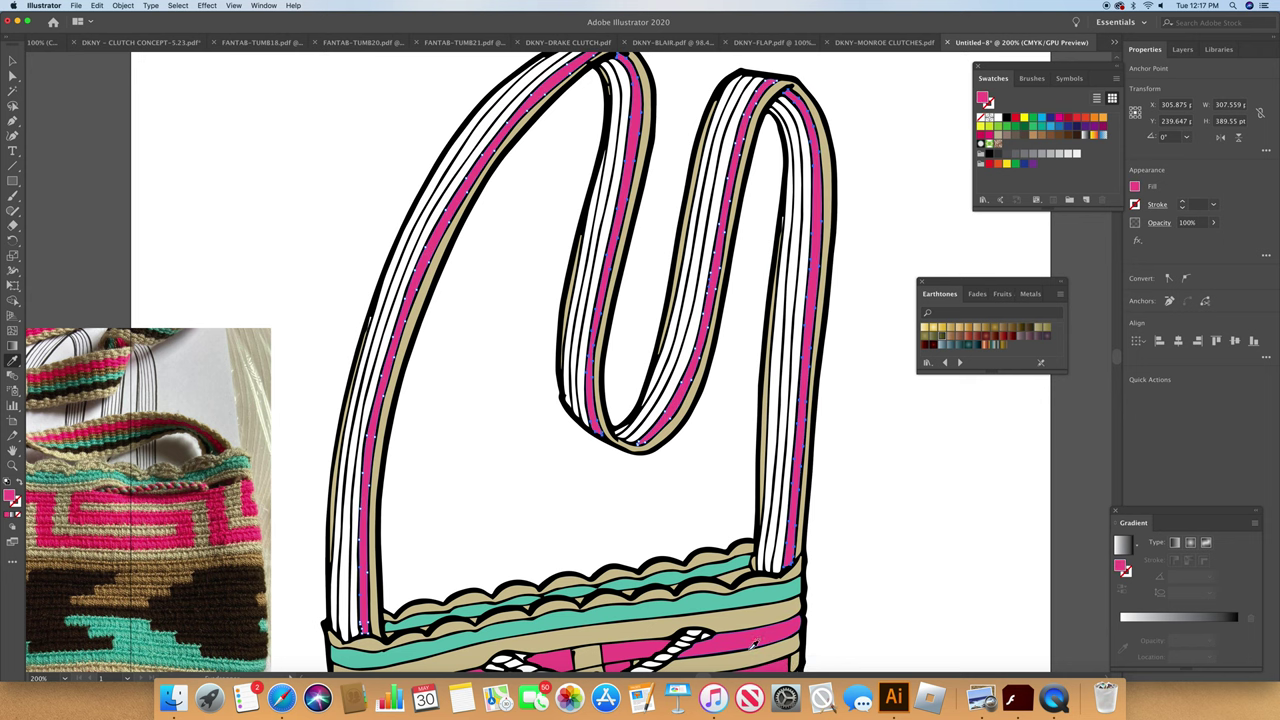
Step: Fill the white stripe next to the pink on the strap's long left section with the bag body's brown
key("super")
left_click(356, 631)
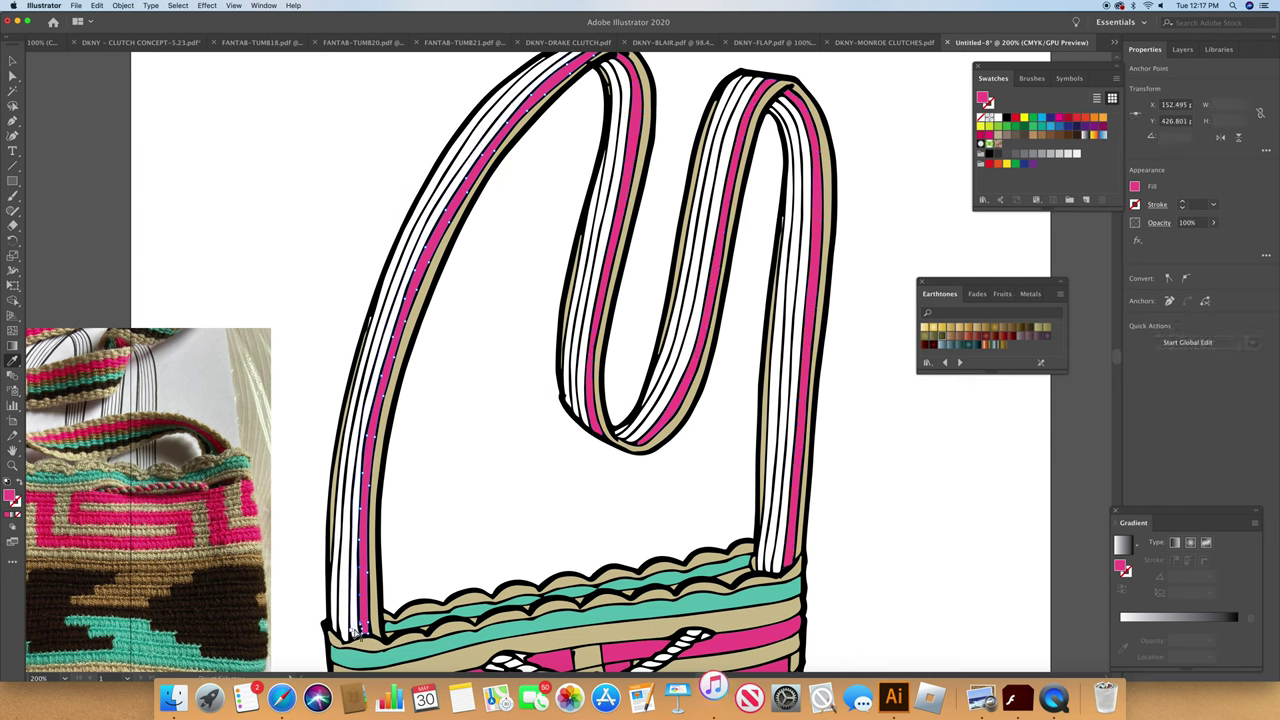
left_click(354, 630)
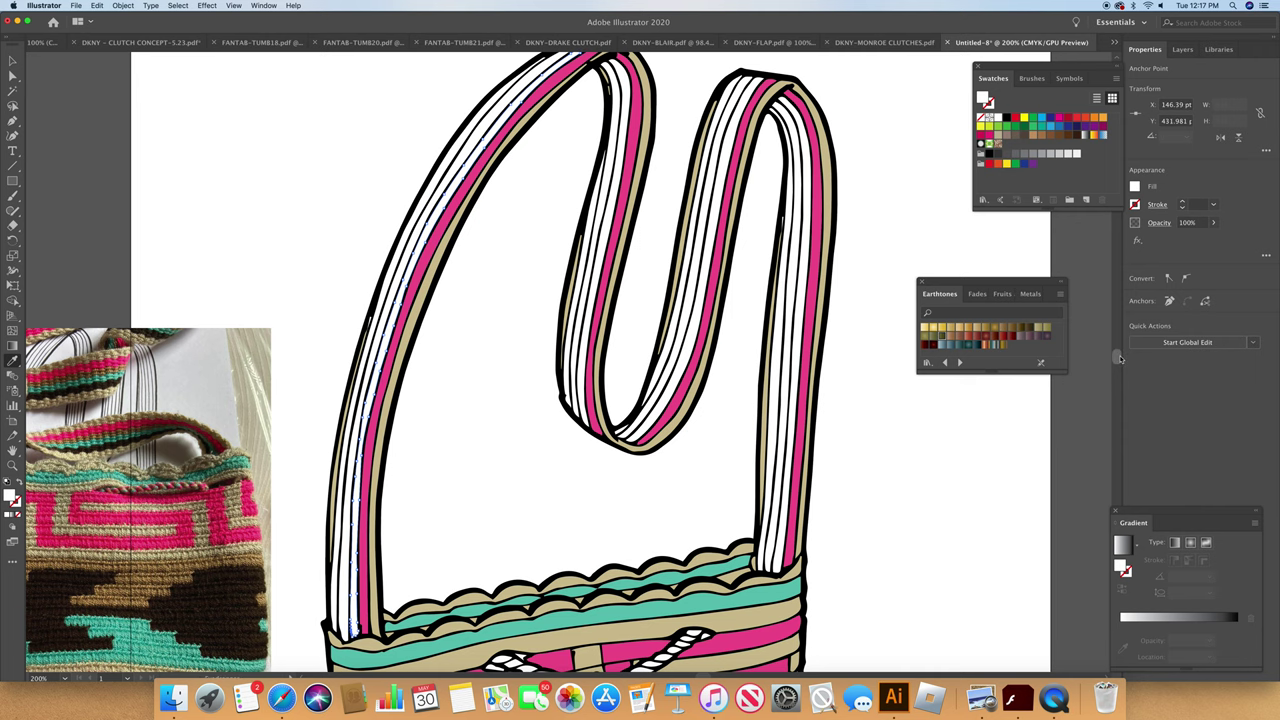
left_click_drag(1119, 355, 1120, 361)
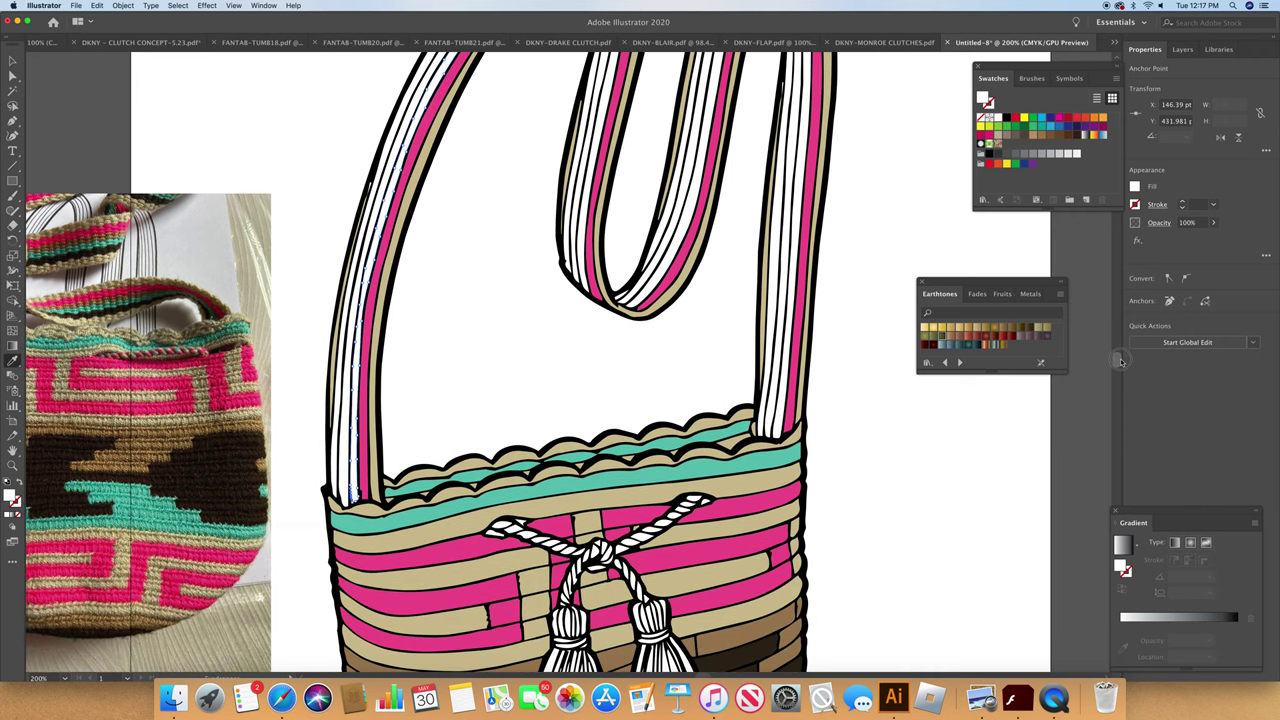
left_click(779, 615)
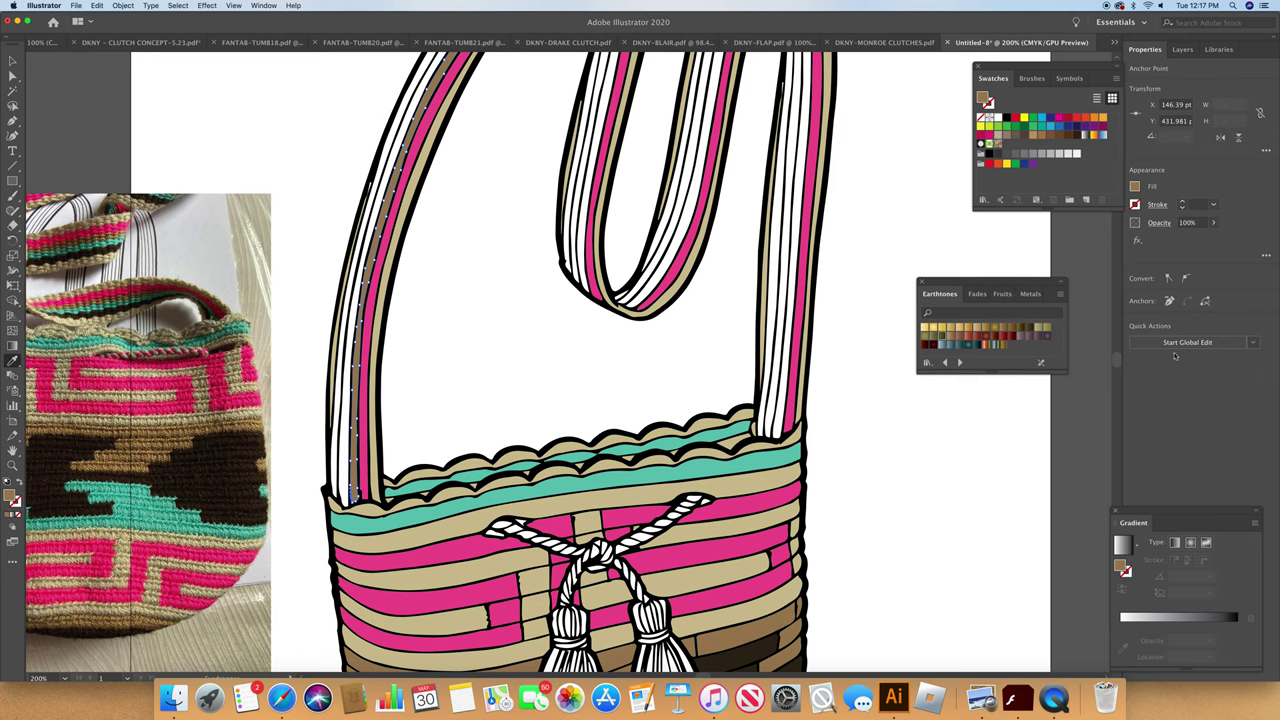
Step: Fill the stripe next to the pink on the strap's two middle sections and its right section with the same brown
scroll(632, 322, "up", 3)
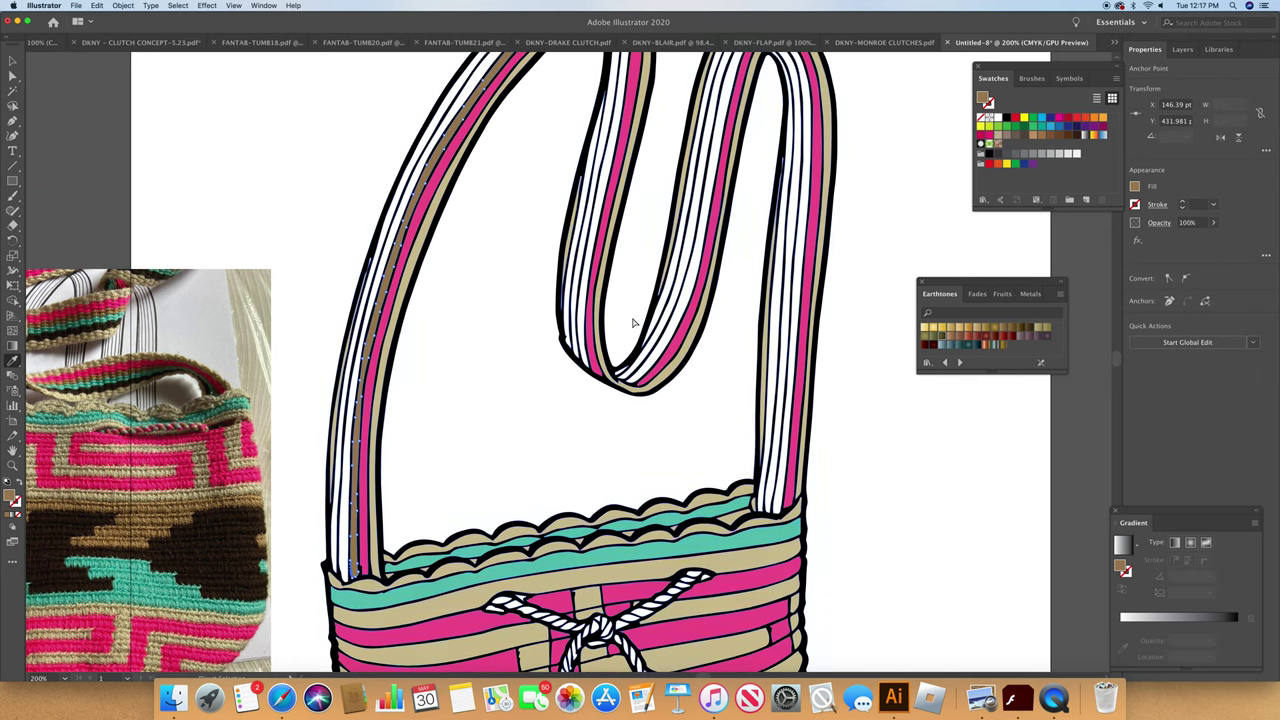
left_click(582, 322)
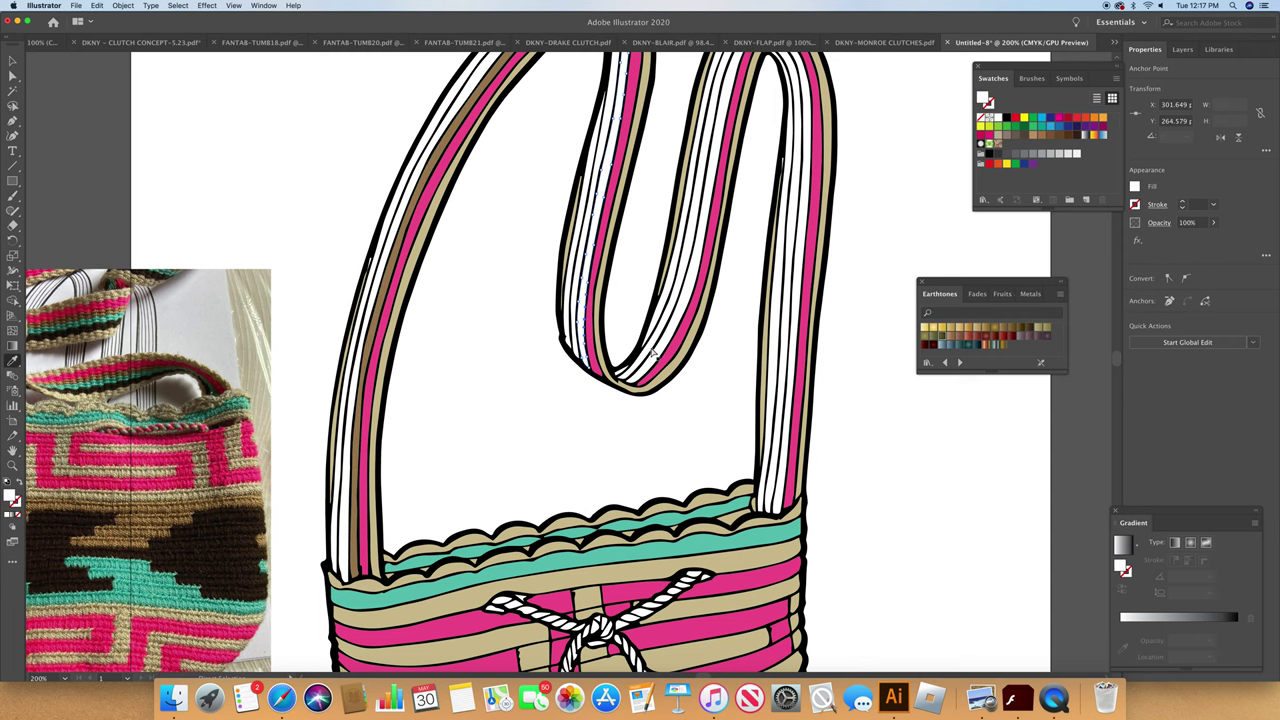
left_click(366, 352)
left_click(689, 292, "super")
left_click(585, 285)
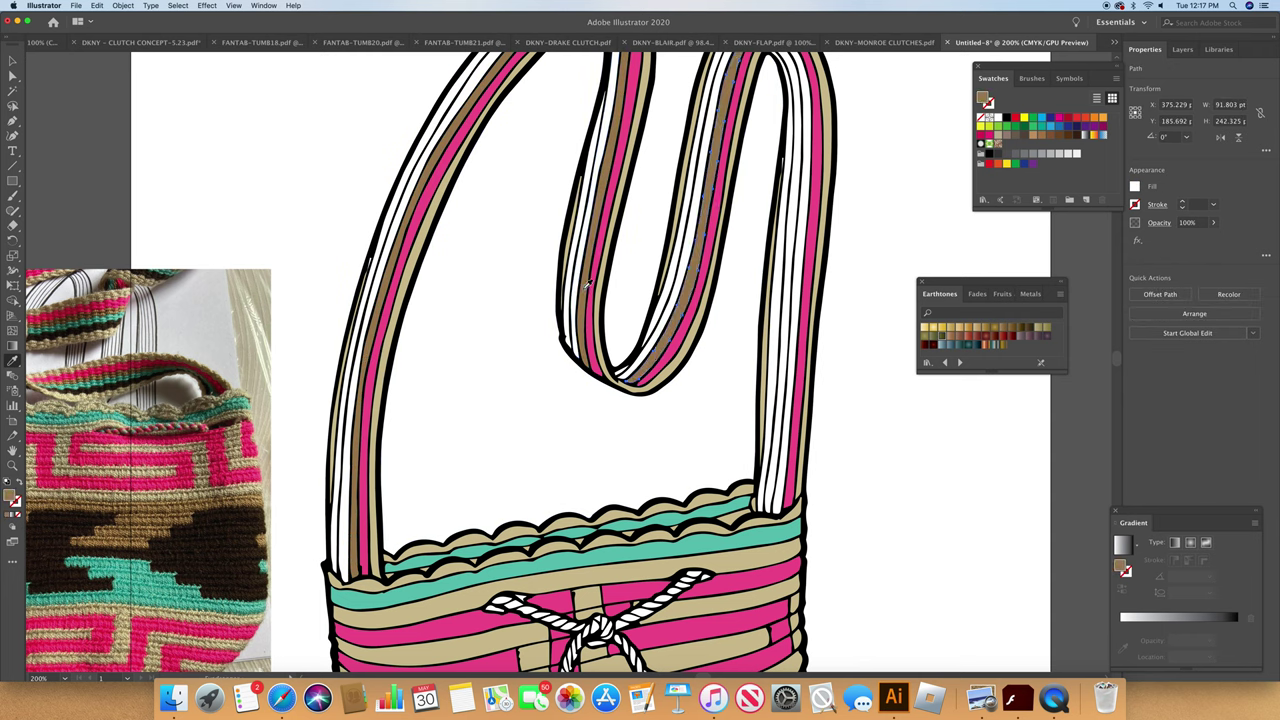
left_click(797, 318)
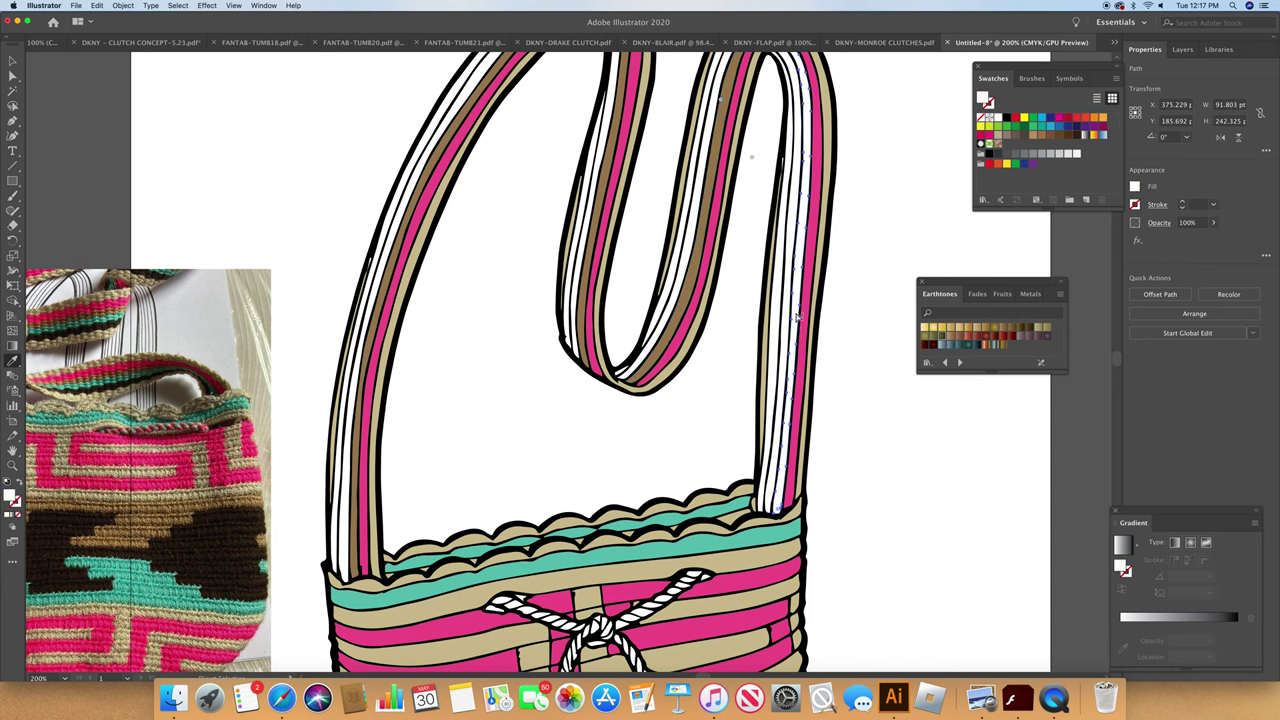
left_click(584, 323)
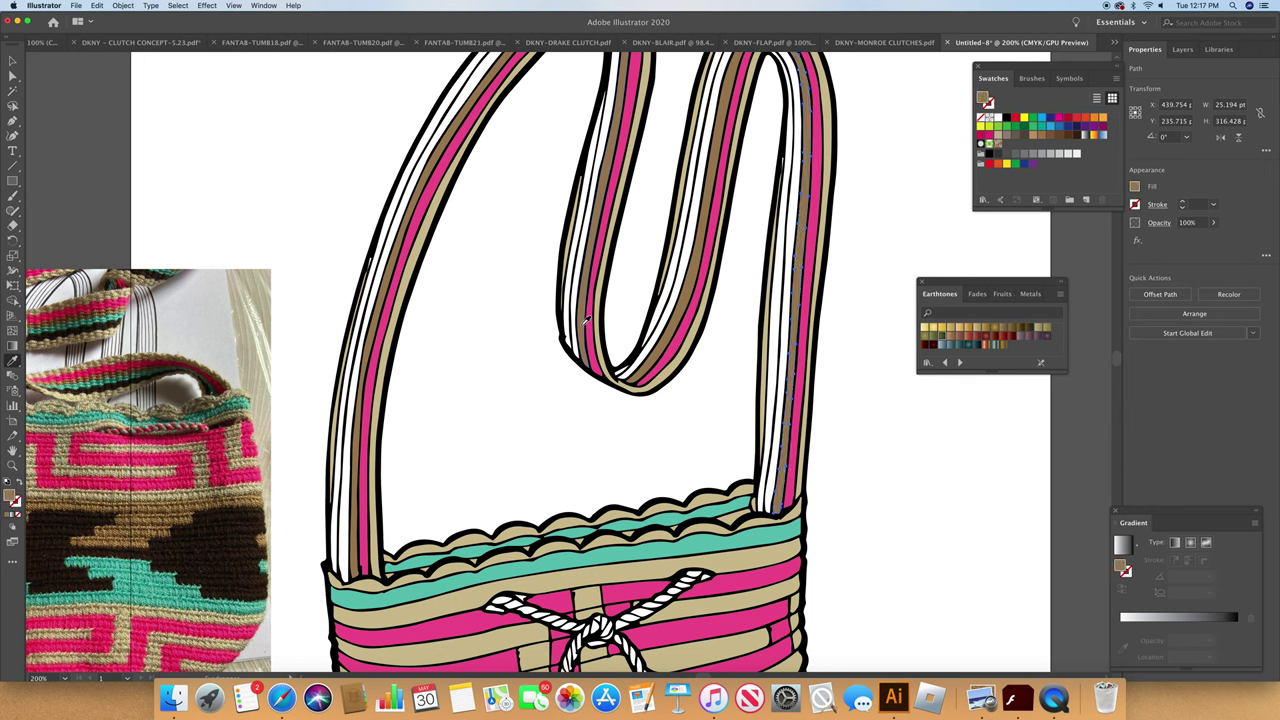
Step: Fill the white stripe beside the brown one on all four strap sections with the bag pattern's turquoise
left_click(787, 340)
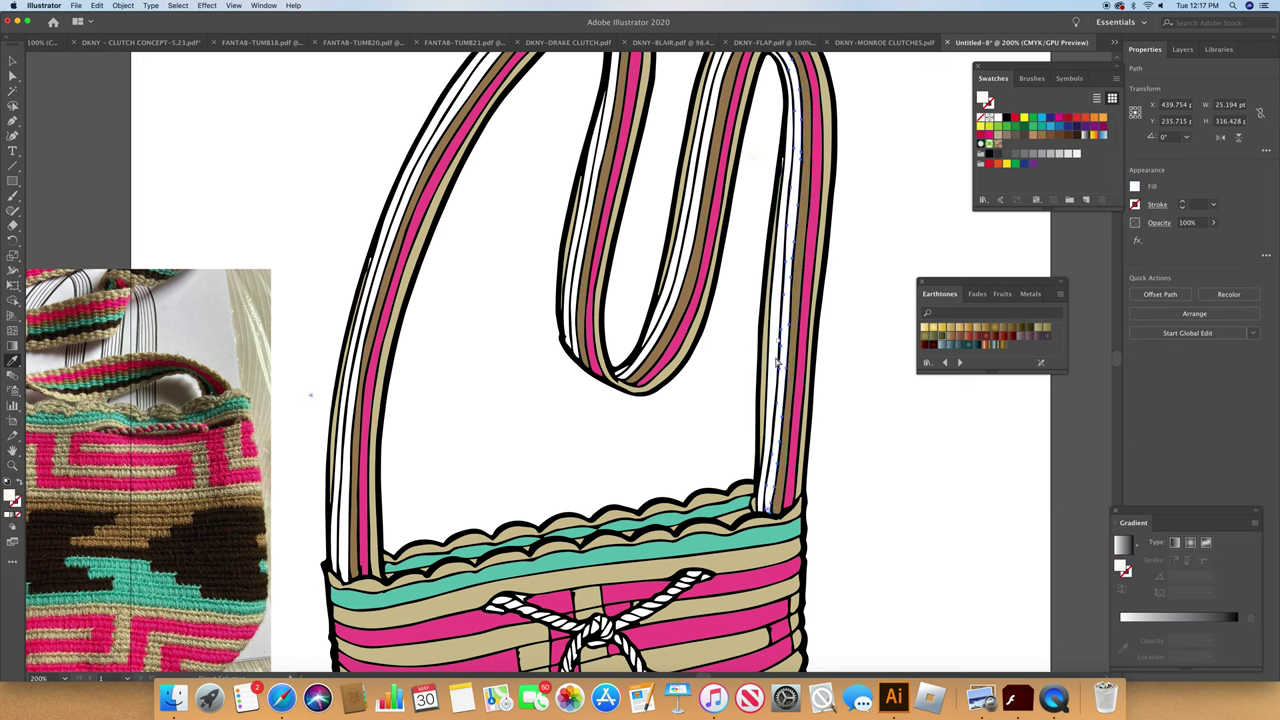
left_click(759, 538)
left_click(662, 332)
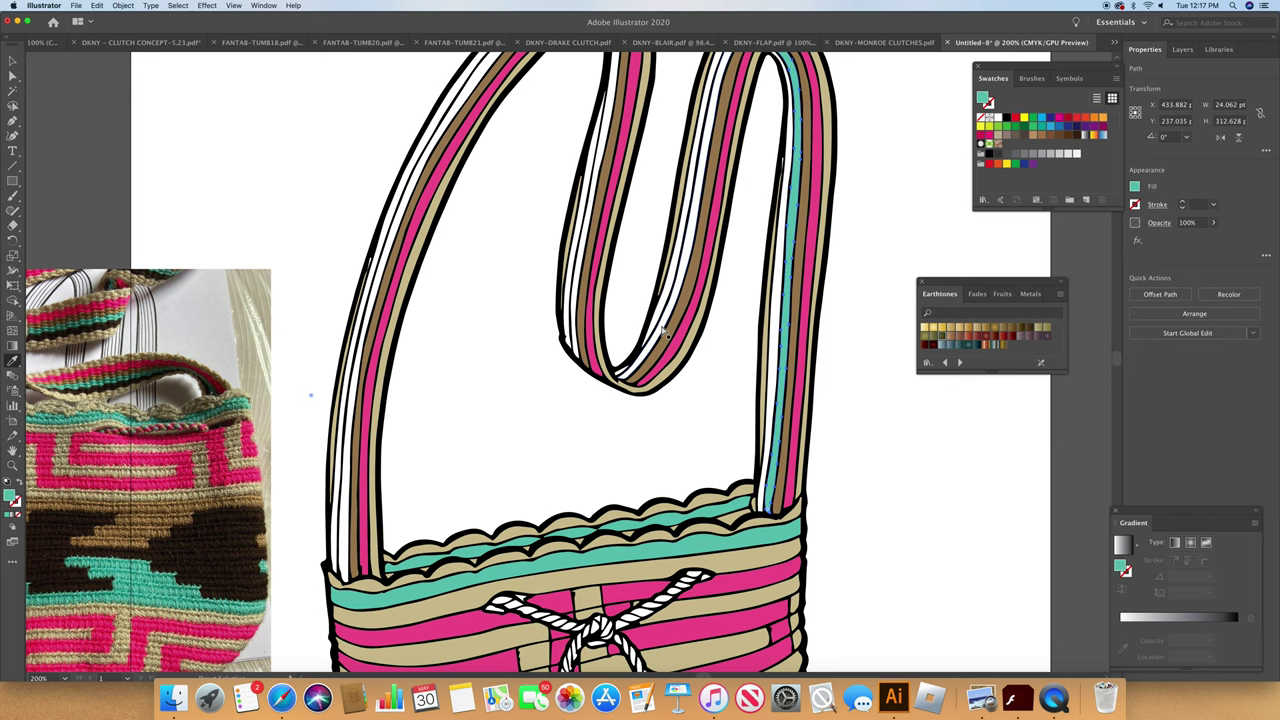
left_click(777, 366)
left_click(575, 290)
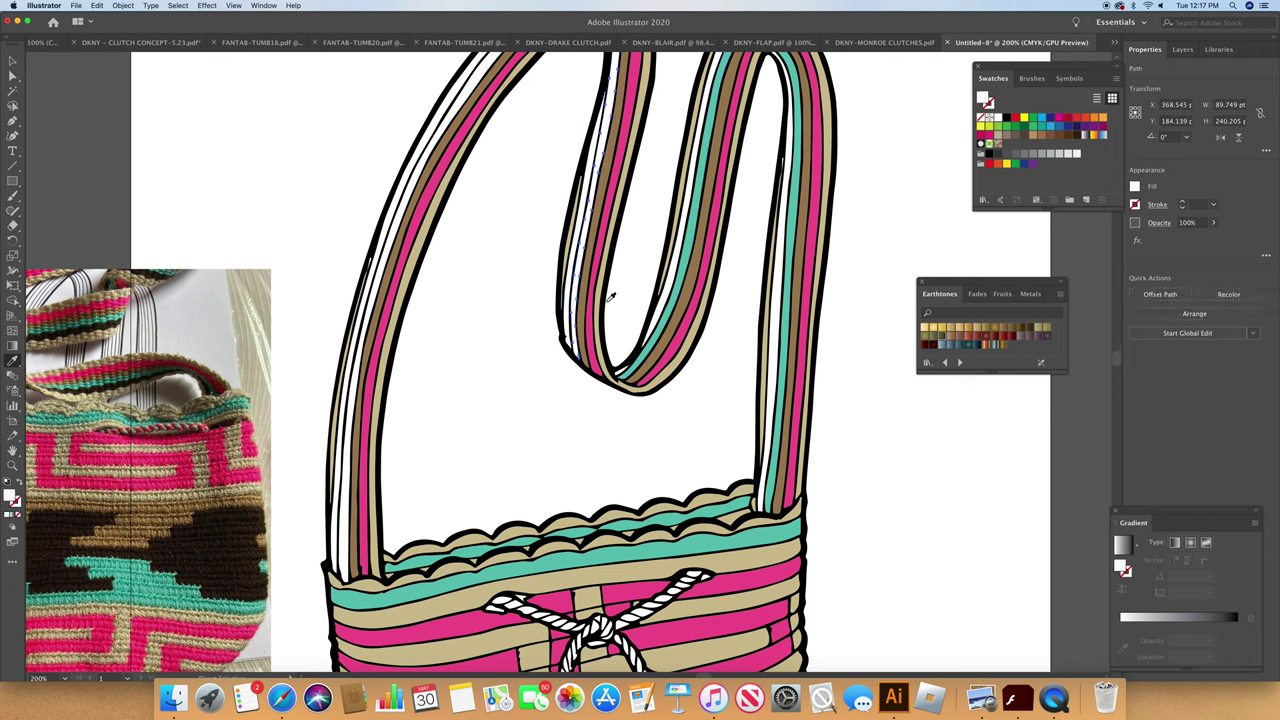
left_click(677, 293)
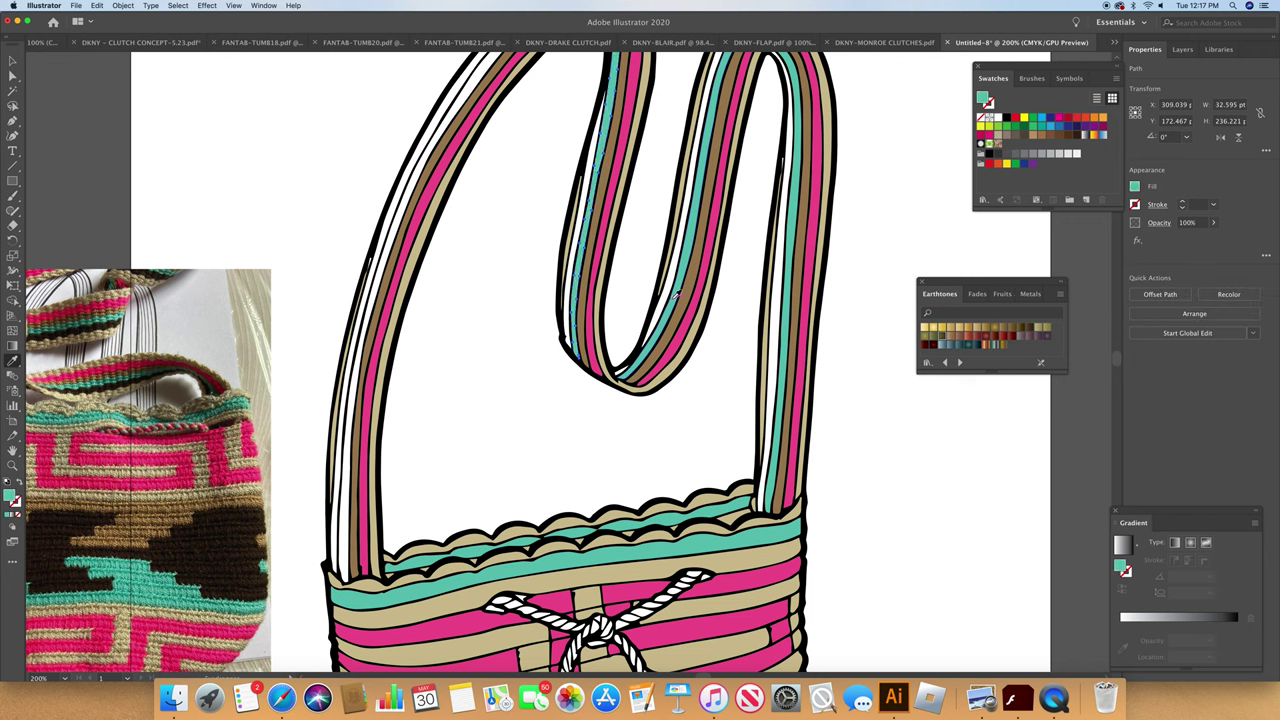
left_click(355, 395)
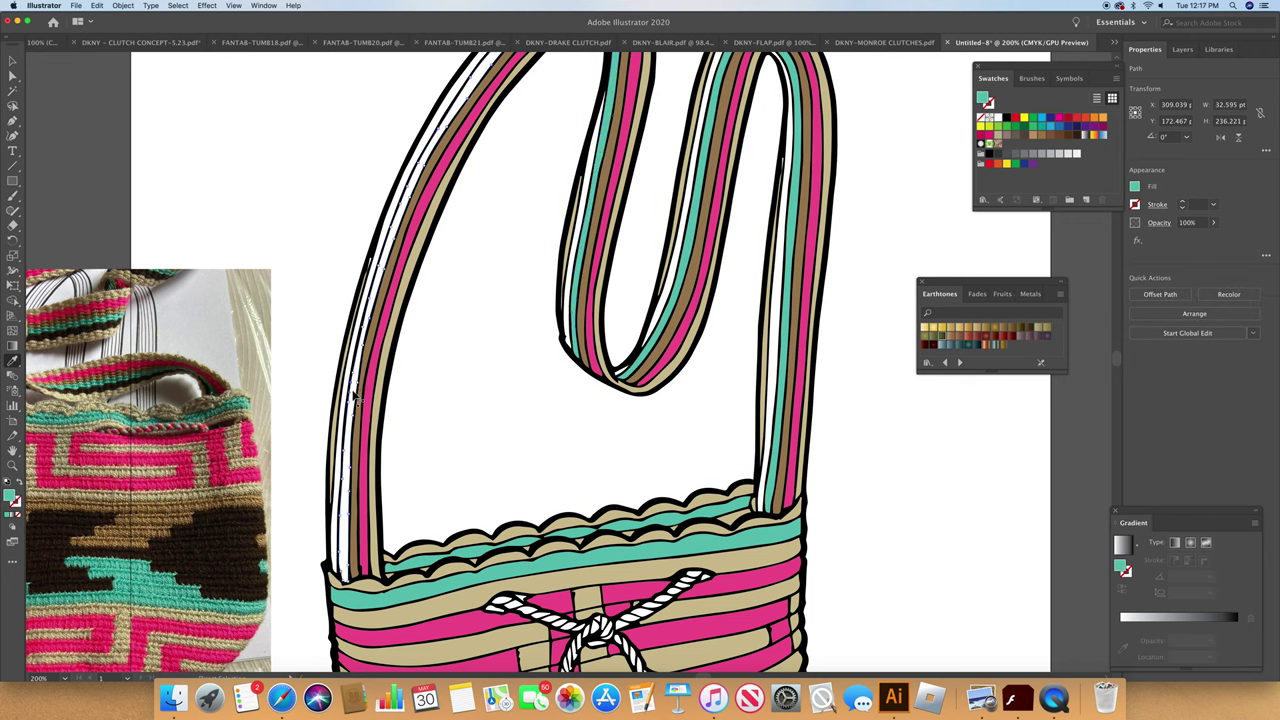
left_click(505, 566)
left_click(606, 262)
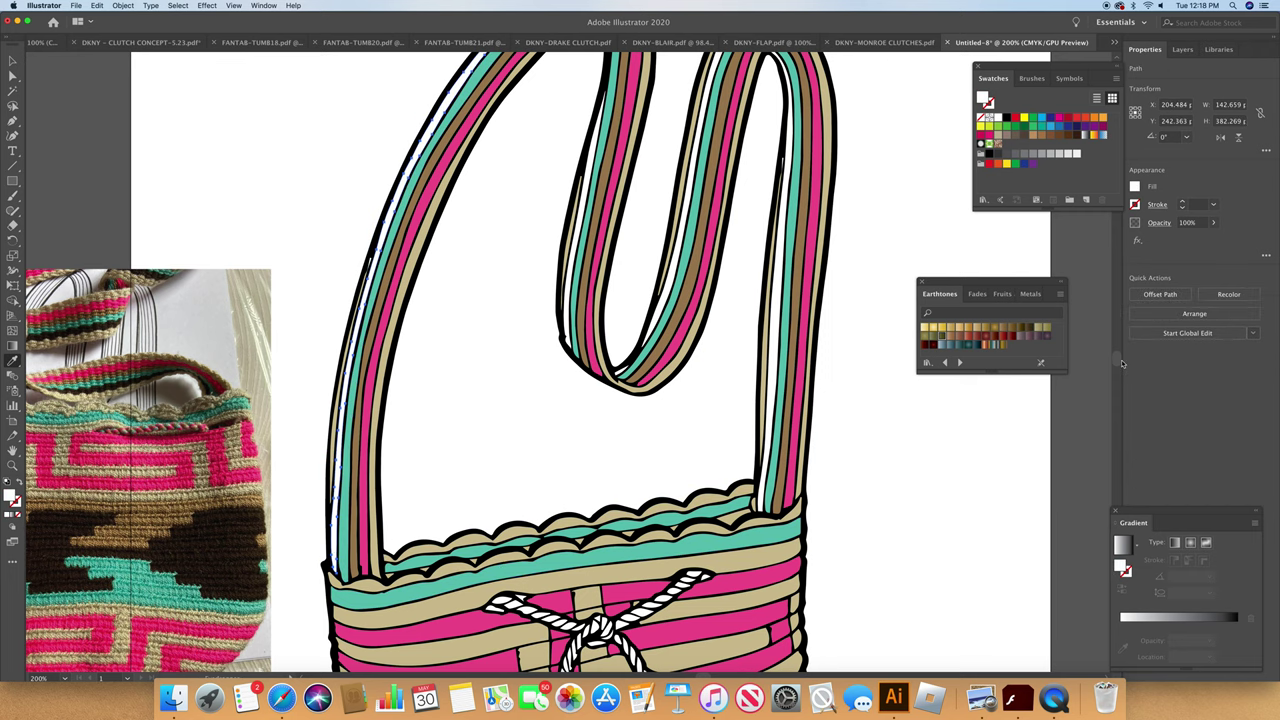
Step: Fill the remaining white stripe on the strap's long left section and the adjacent middle section with the bag body's dark brown
scroll(1120, 363, "down", 5)
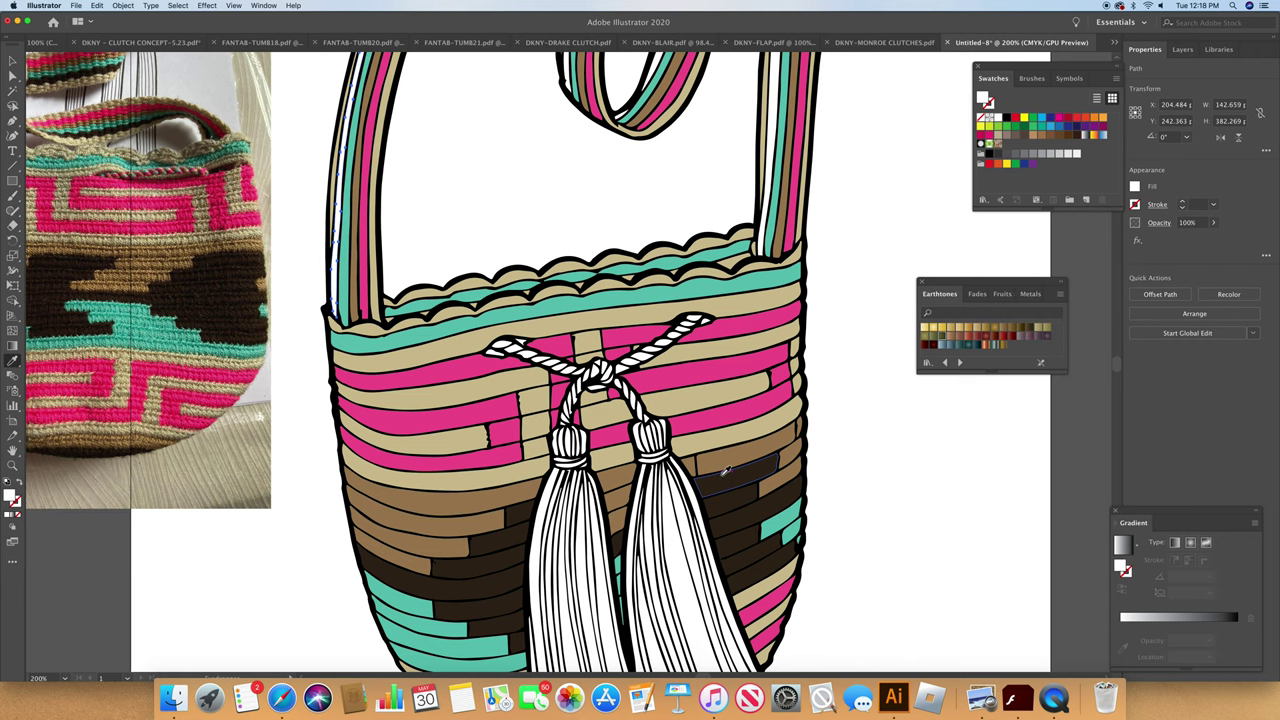
left_click(726, 470)
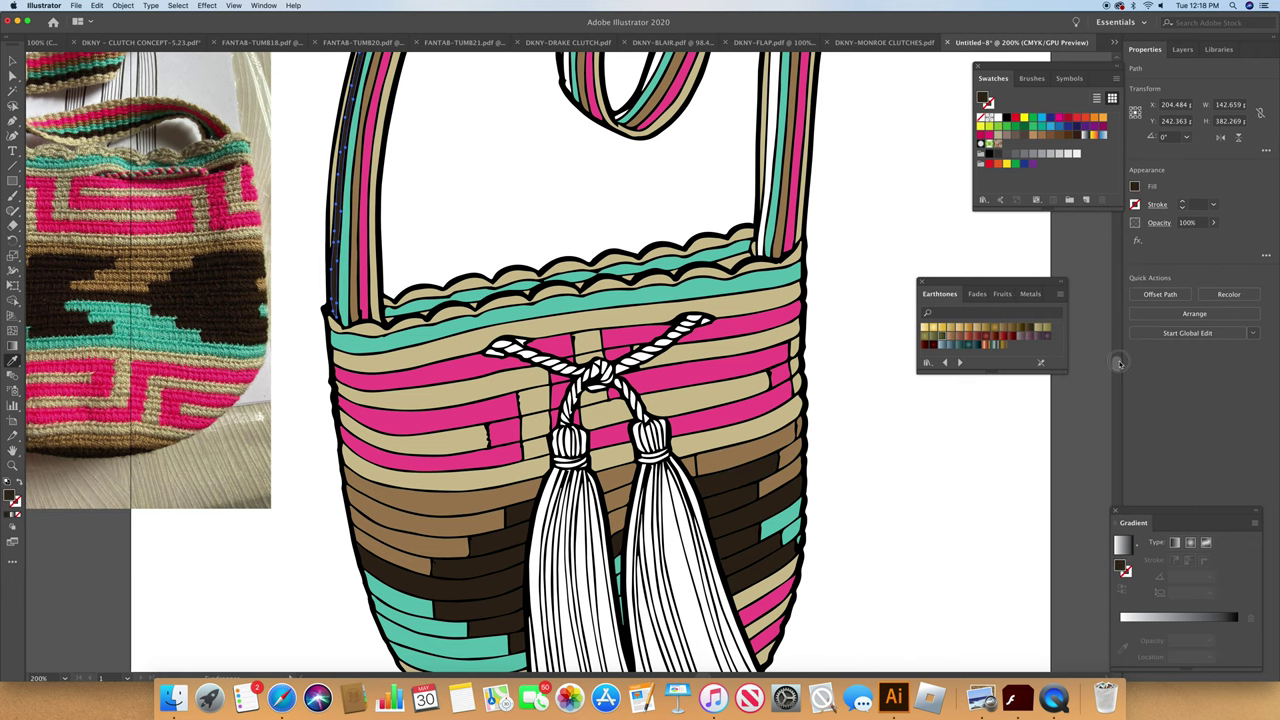
scroll(1120, 360, "up", 6)
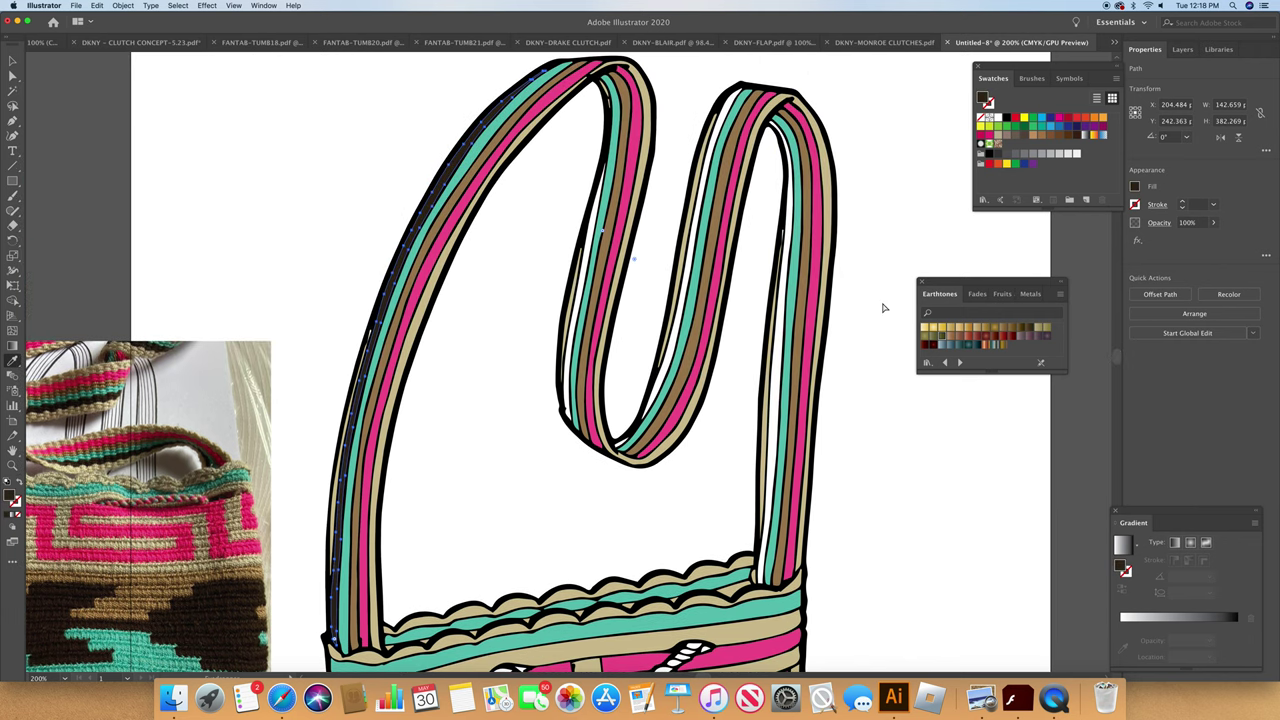
left_click(587, 273)
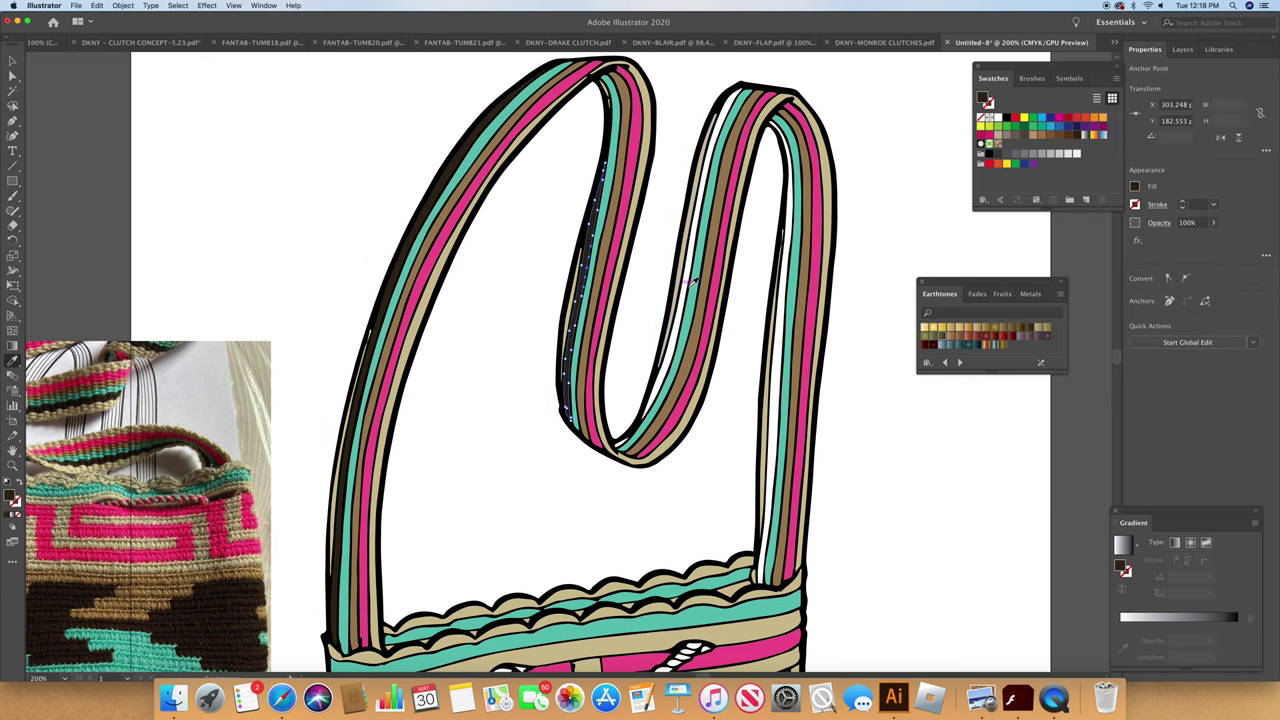
Step: Fill the remaining white stripe on the strap's second middle section, its small piece at the lower bend and the right section with dark brown
left_click(684, 320)
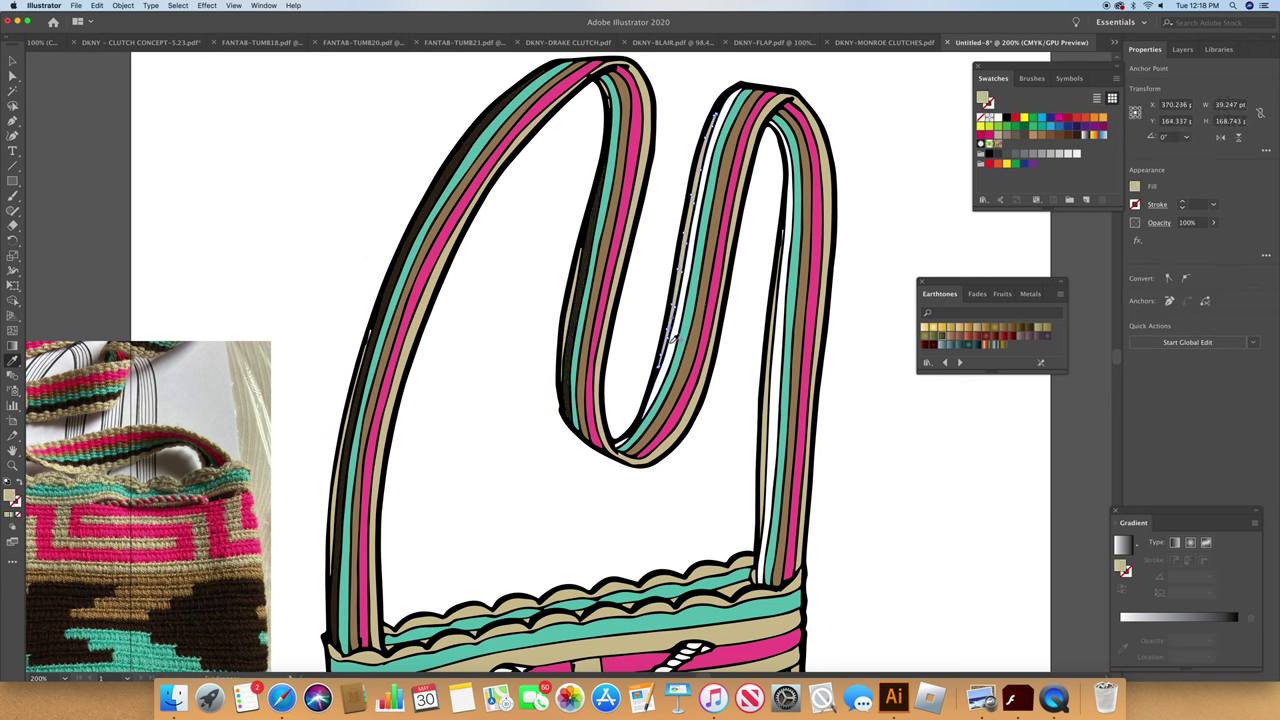
left_click(670, 356)
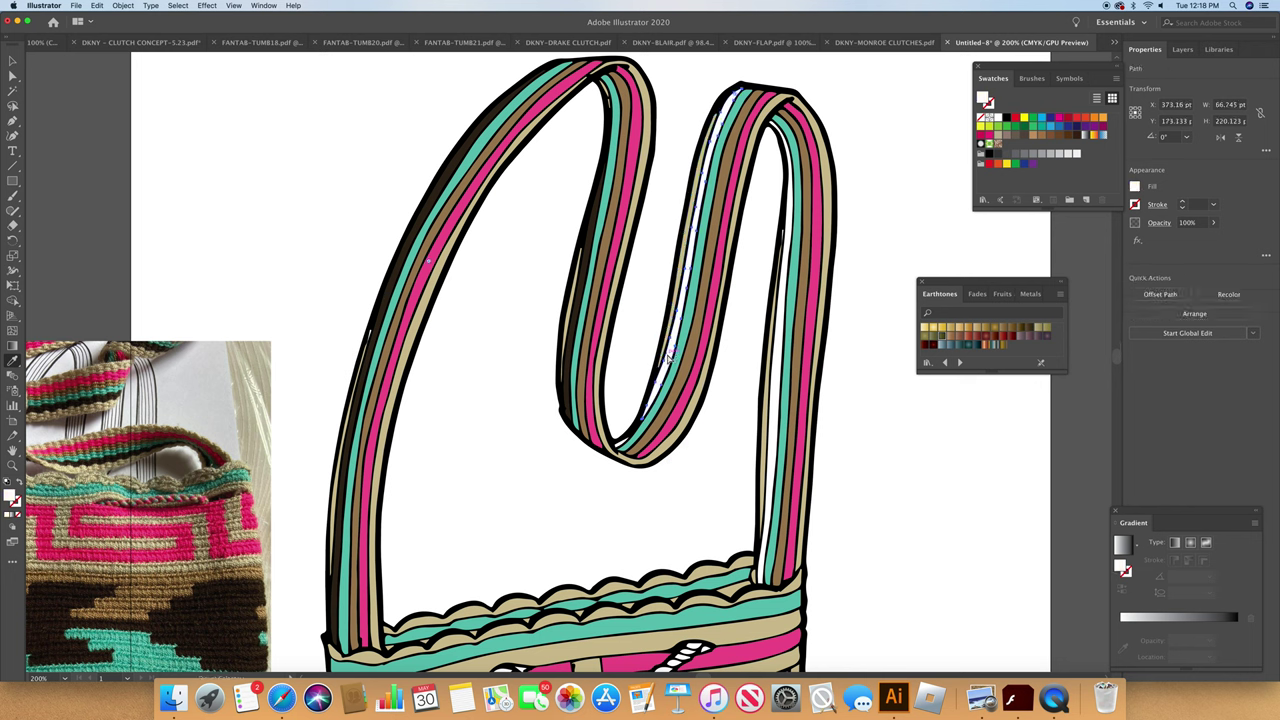
left_click(590, 227)
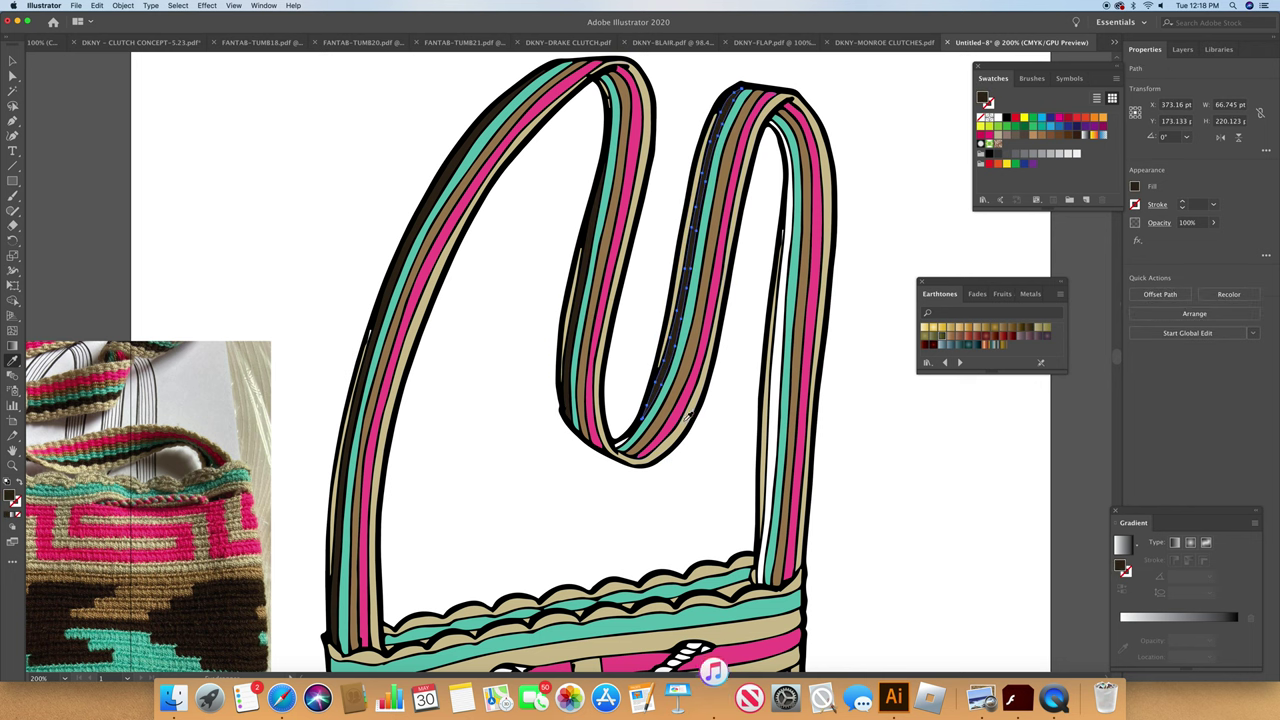
left_click(621, 444)
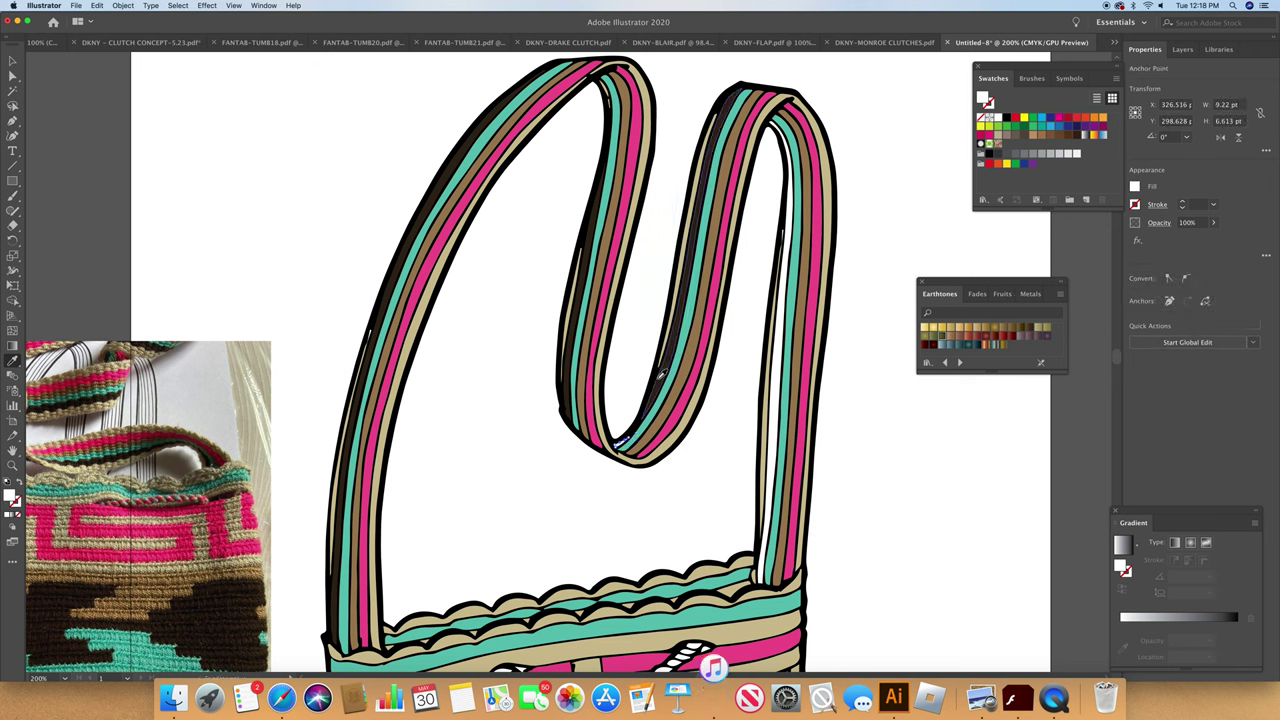
left_click(764, 440)
left_click(768, 439)
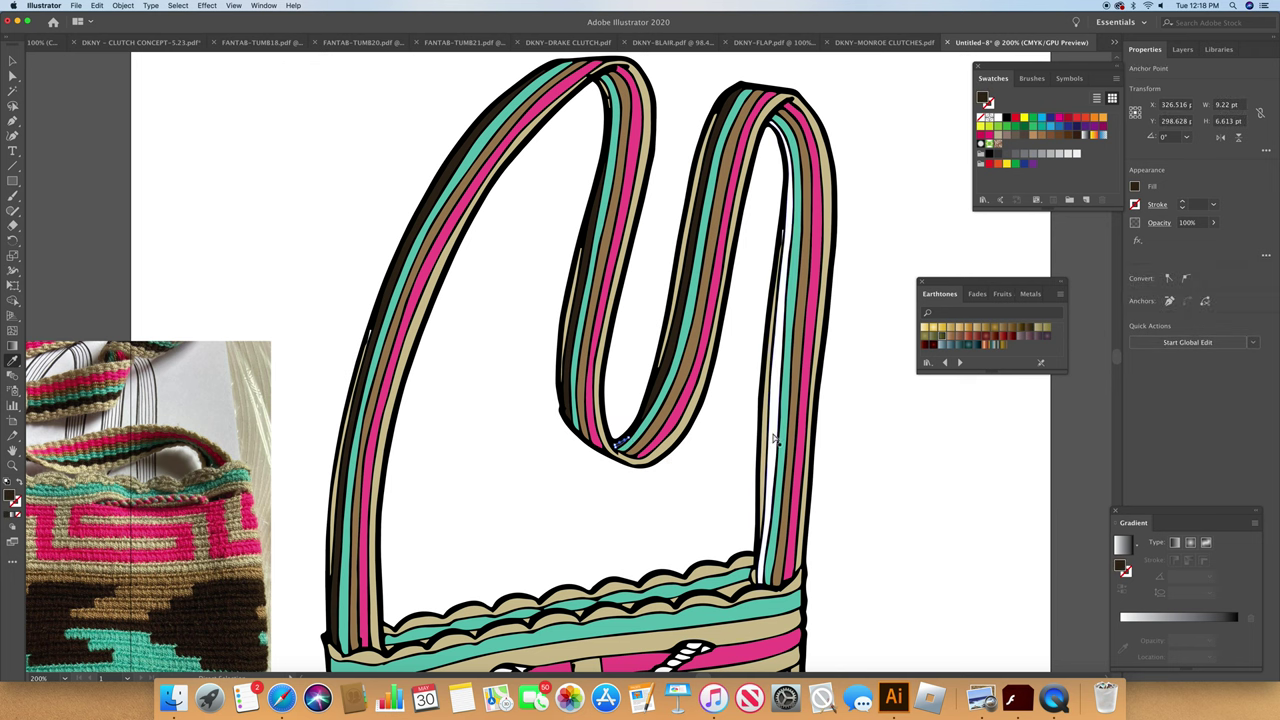
left_click(667, 368)
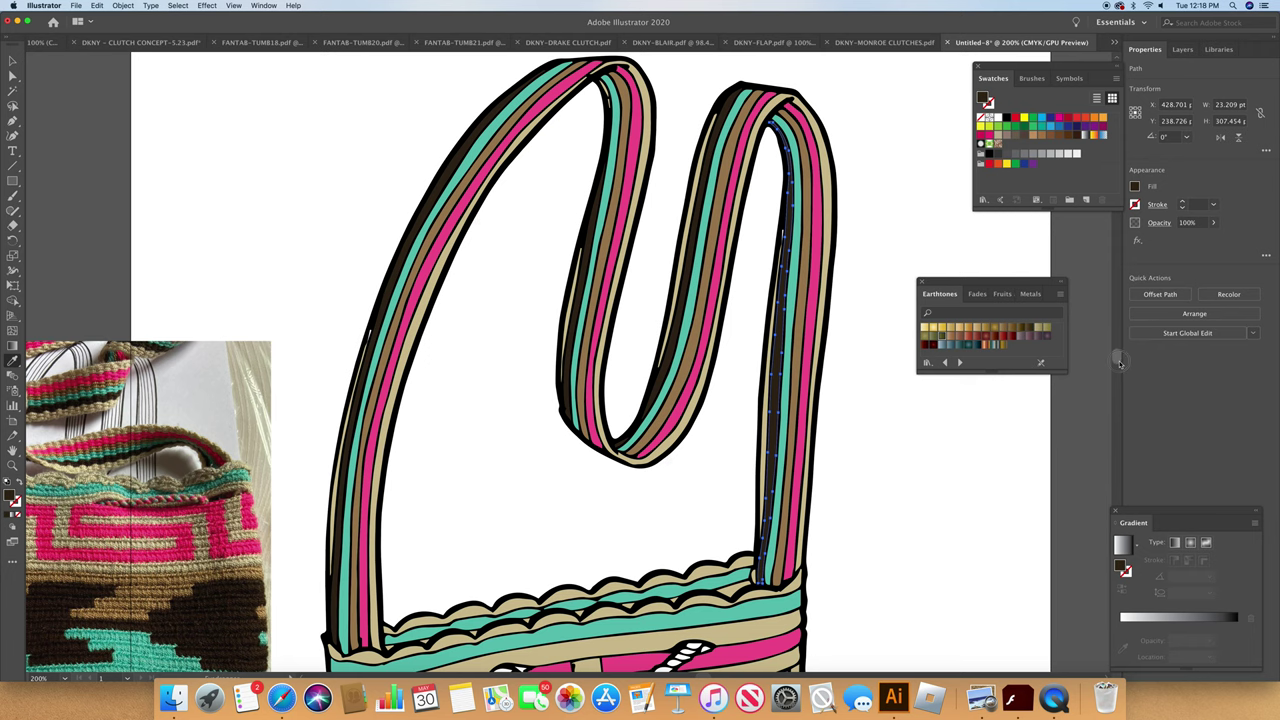
scroll(1117, 370, "down", 3)
key("super+shift+a")
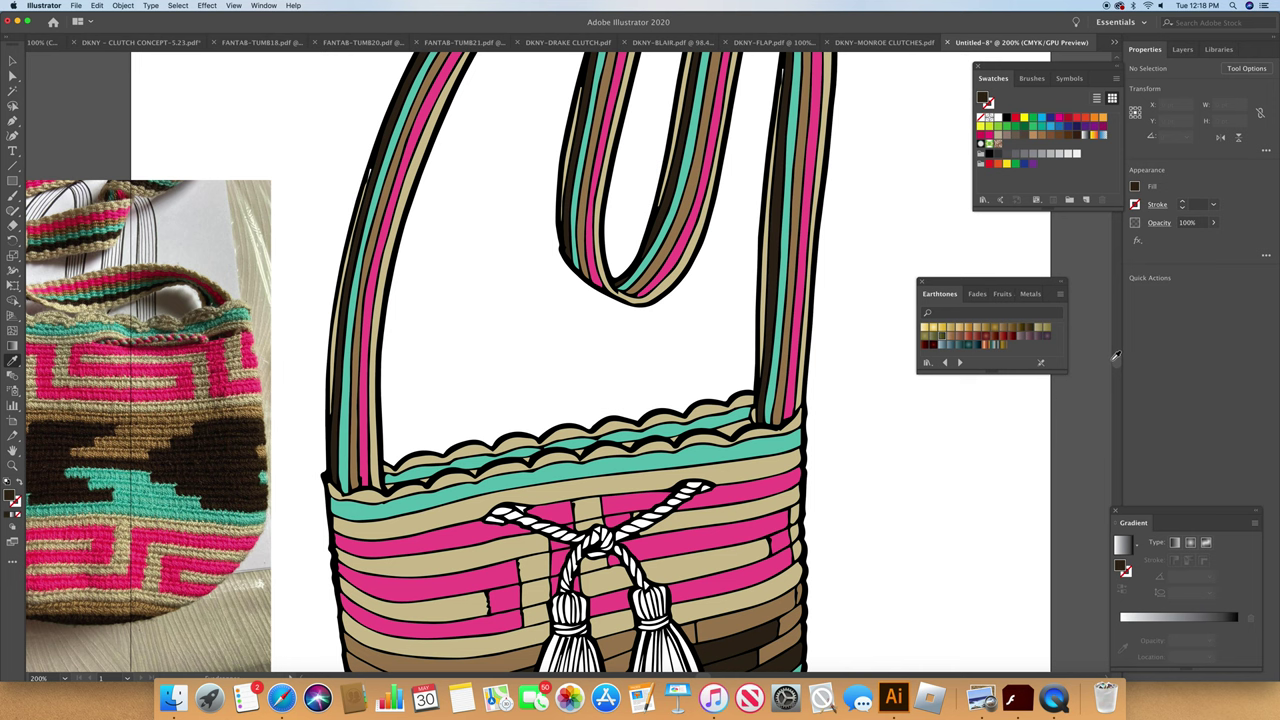
Step: Fill alternating segments of the drawstring cord's two upper arms and left hanging end with the bag's pink
scroll(1118, 370, "down", 2)
scroll(1118, 370, "down", 4)
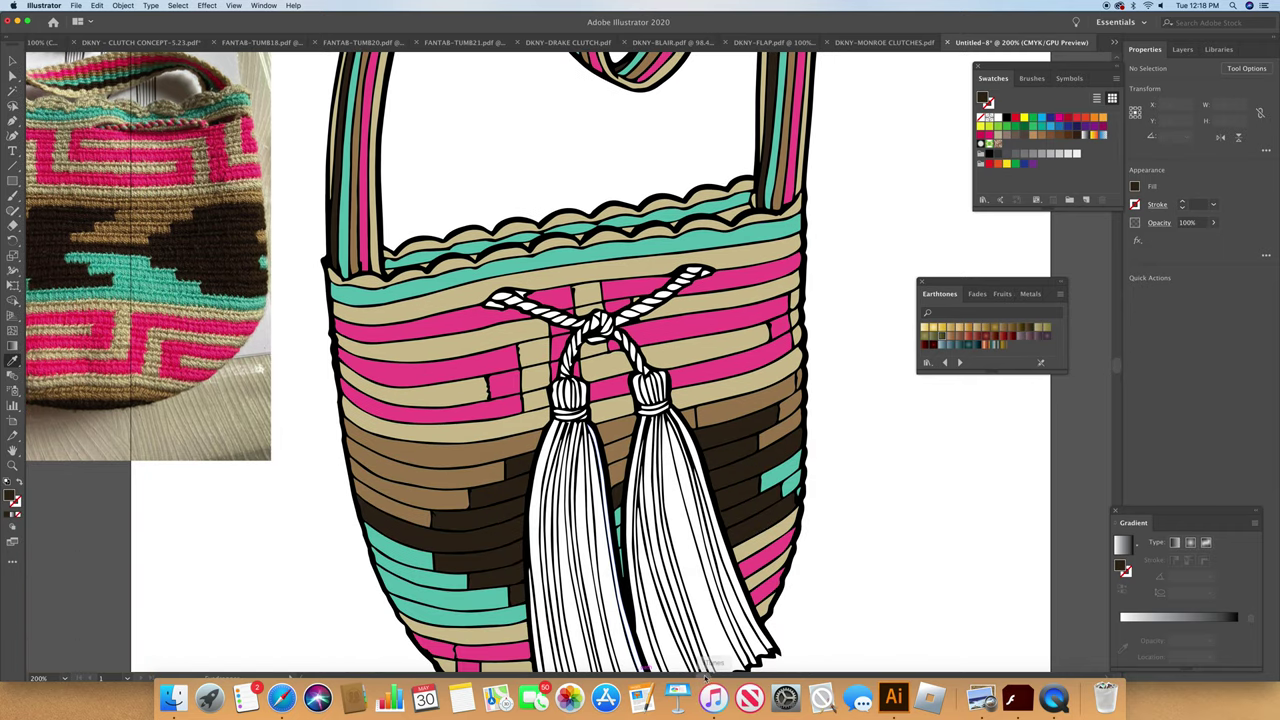
scroll(700, 670, "left", 5)
scroll(698, 679, "right", 2)
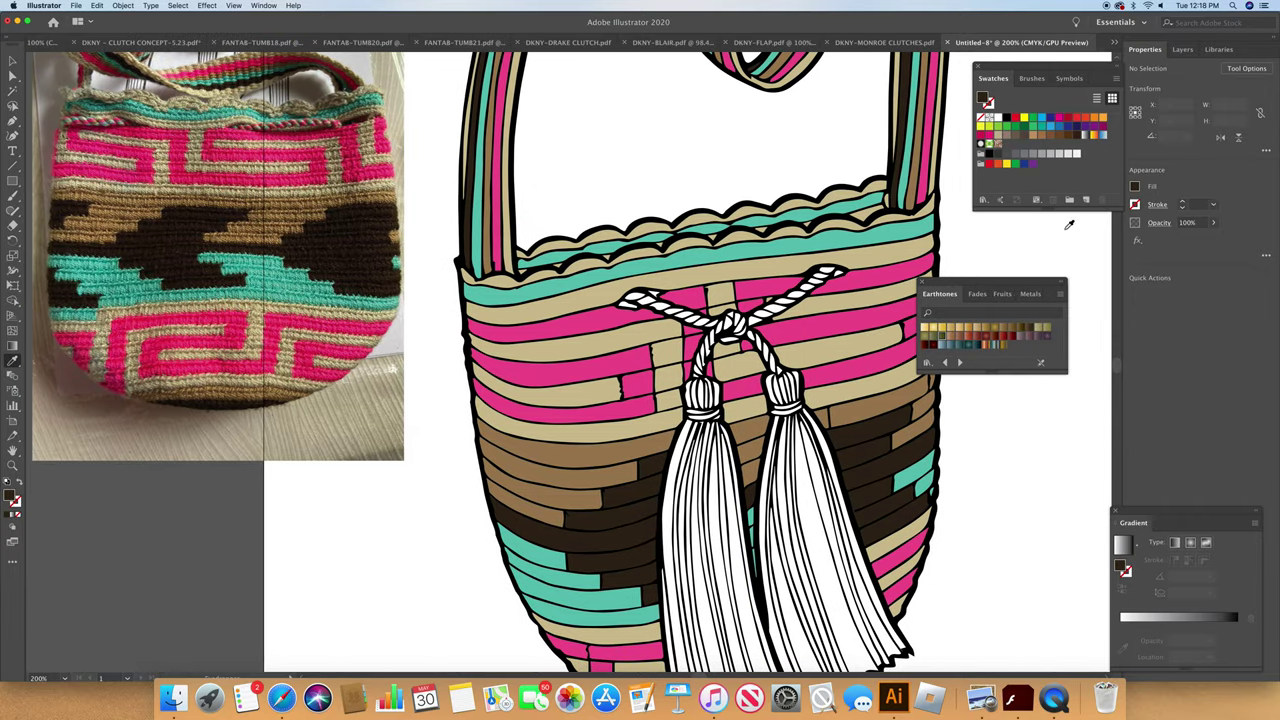
scroll(1118, 372, "down", 3)
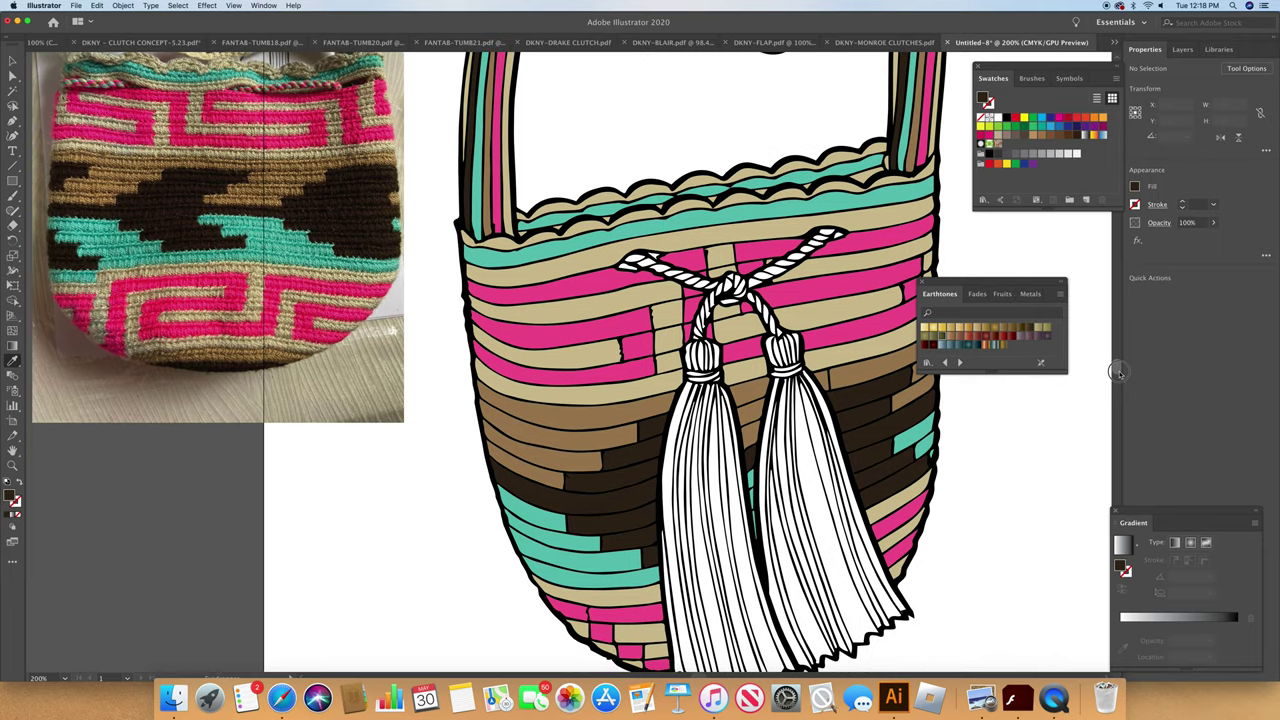
scroll(1118, 372, "up", 3)
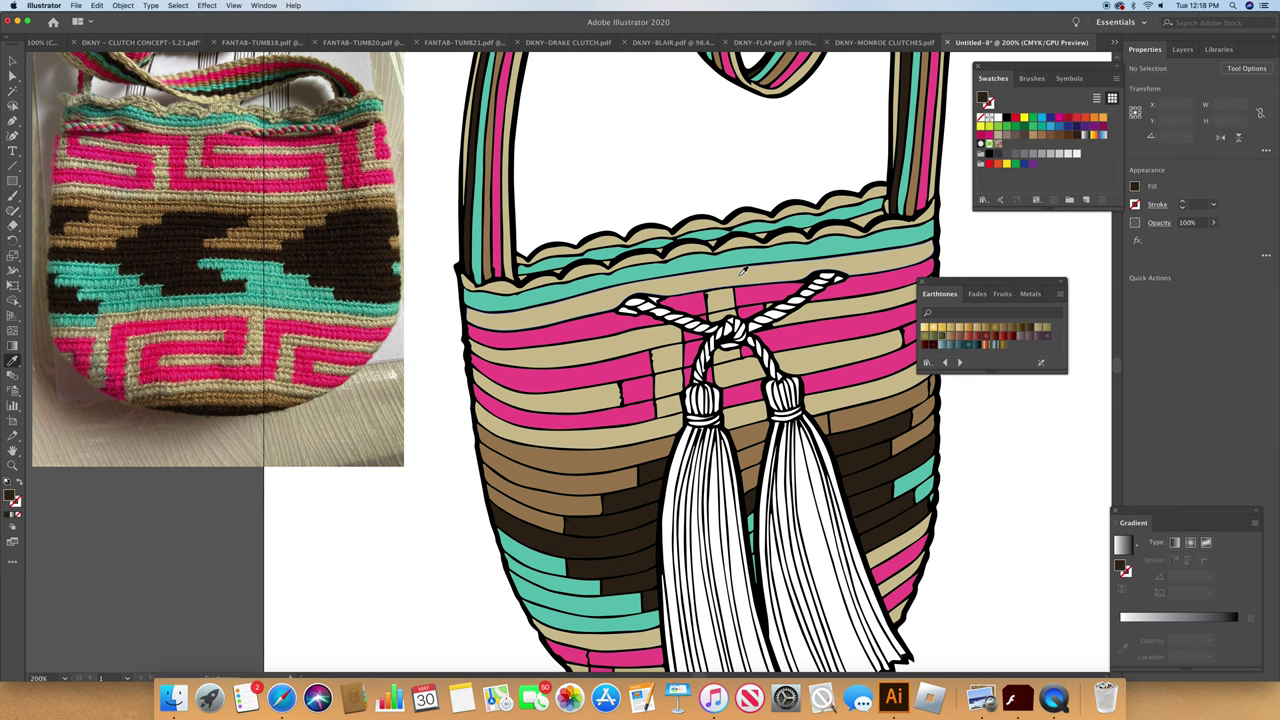
left_click(12, 76)
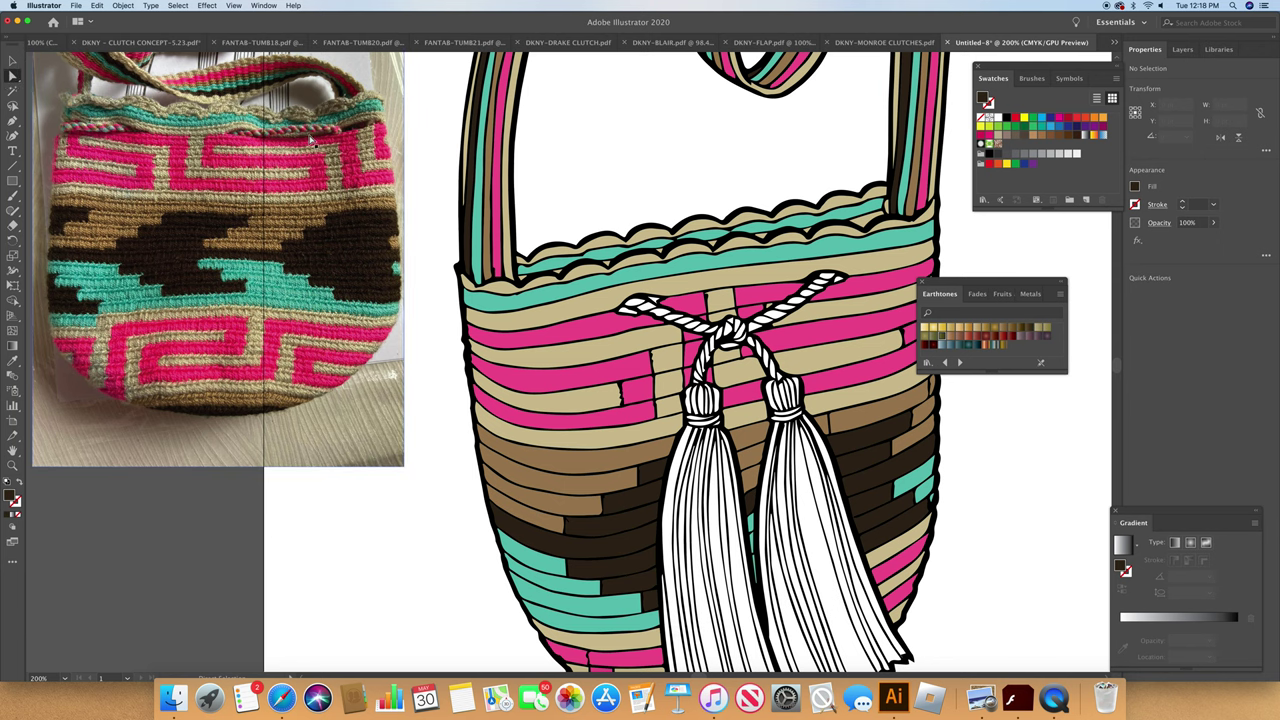
left_click(632, 305)
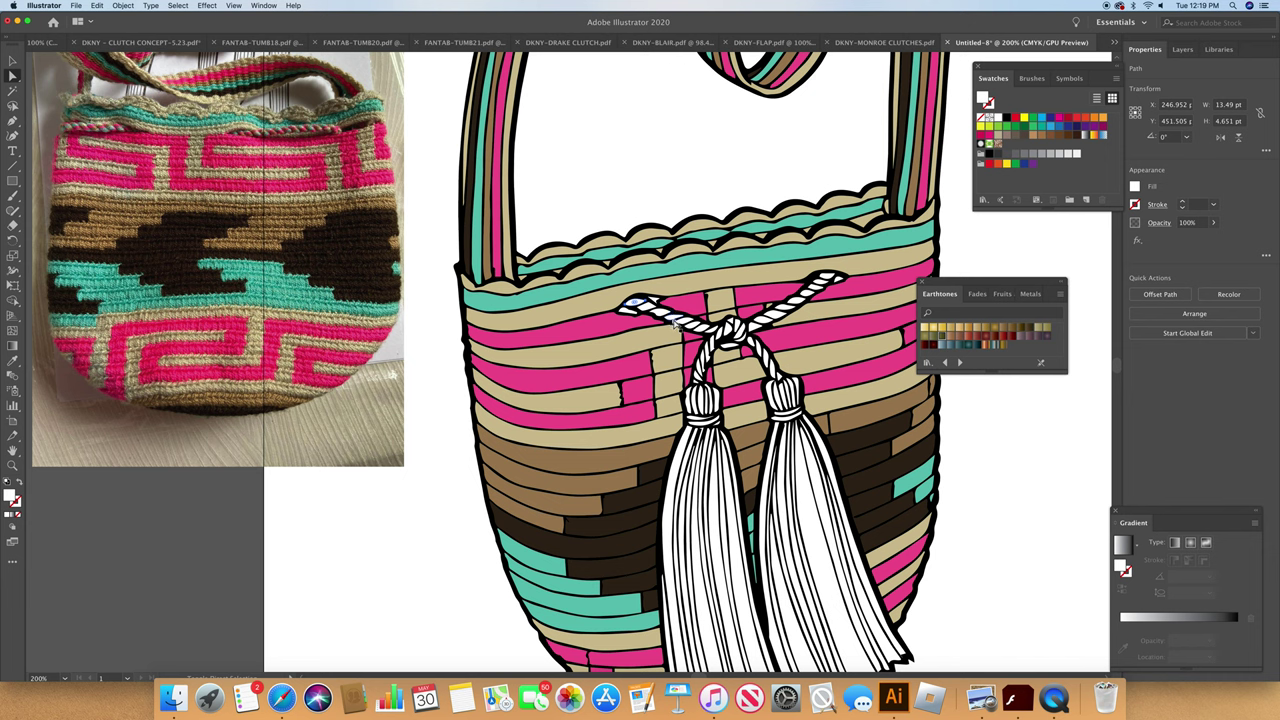
left_click(706, 336)
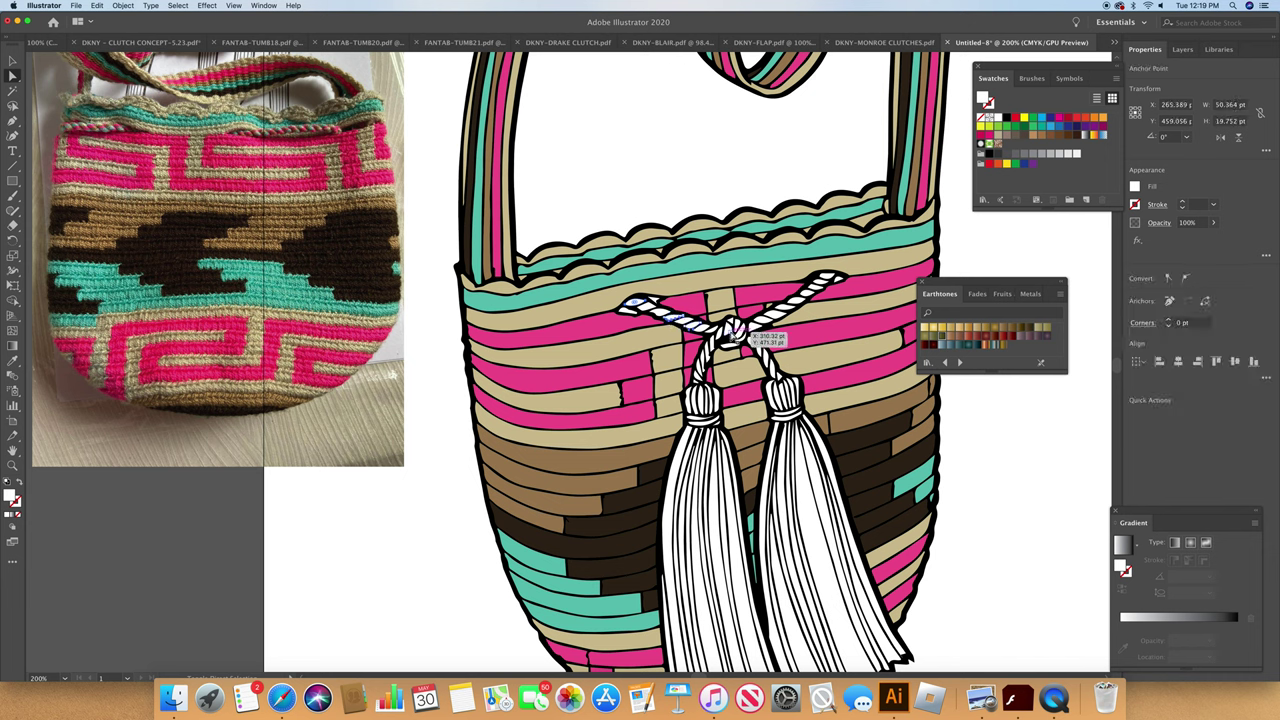
left_click(738, 326, "shift")
left_click(768, 321, "shift")
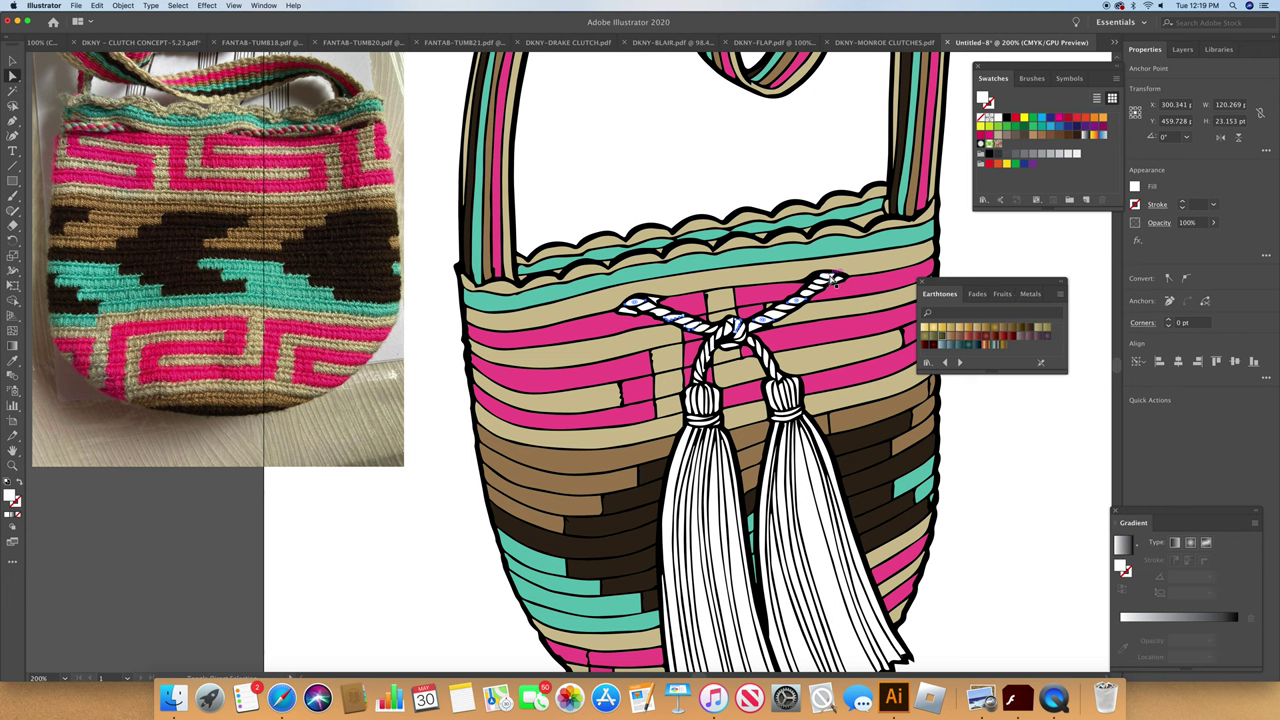
left_click(832, 279, "shift")
left_click(699, 378, "shift")
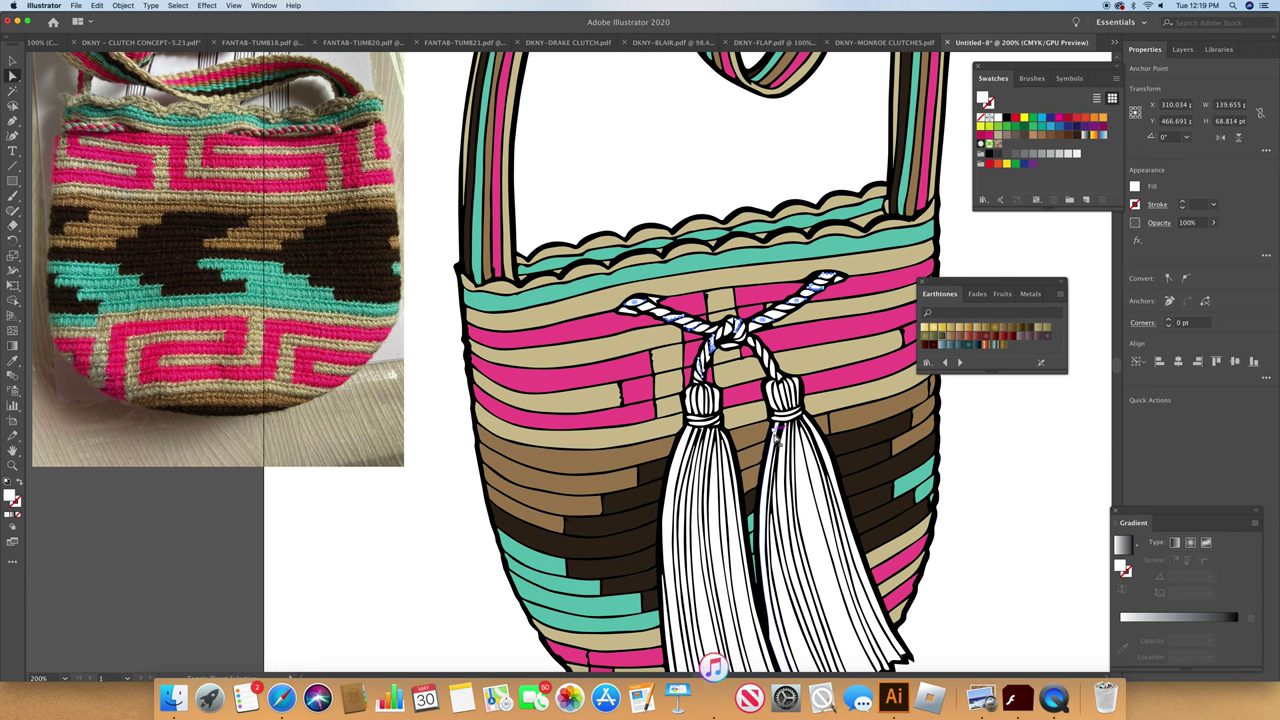
left_click(13, 361)
left_click(593, 325)
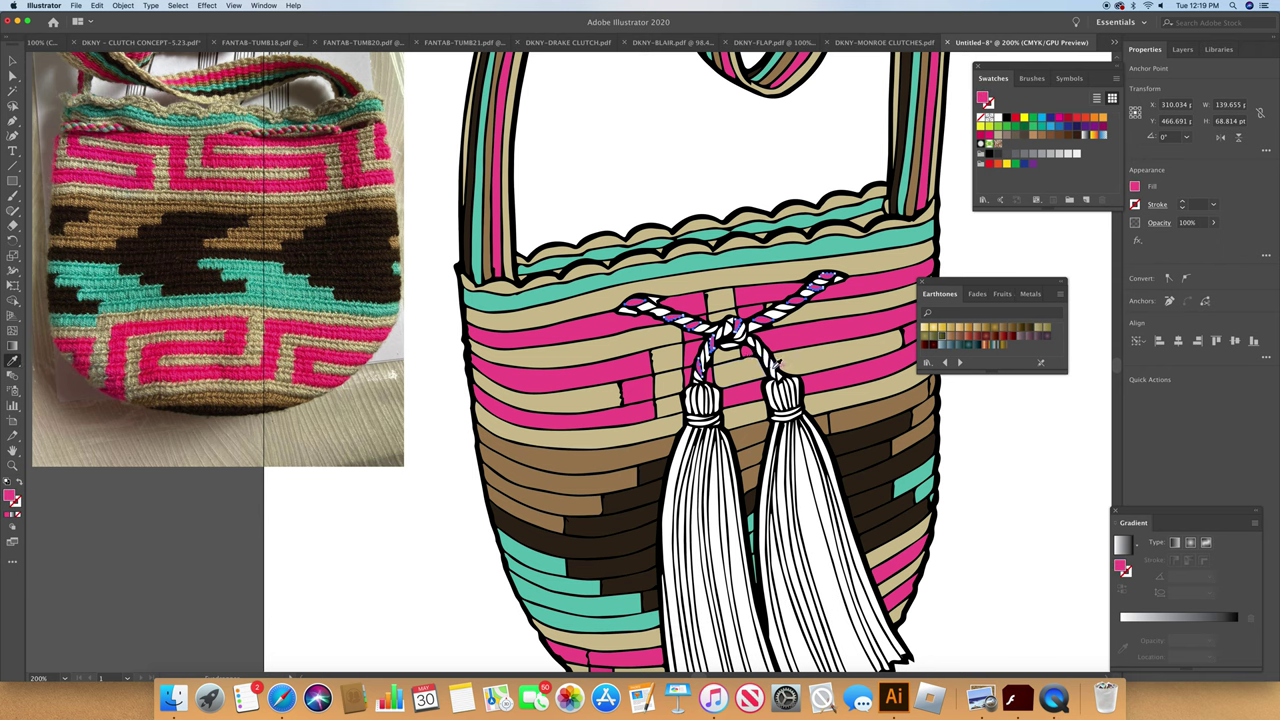
Step: Fill alternating segments of the cord's right hanging end, above the right tassel, with the same pink
left_click(776, 367)
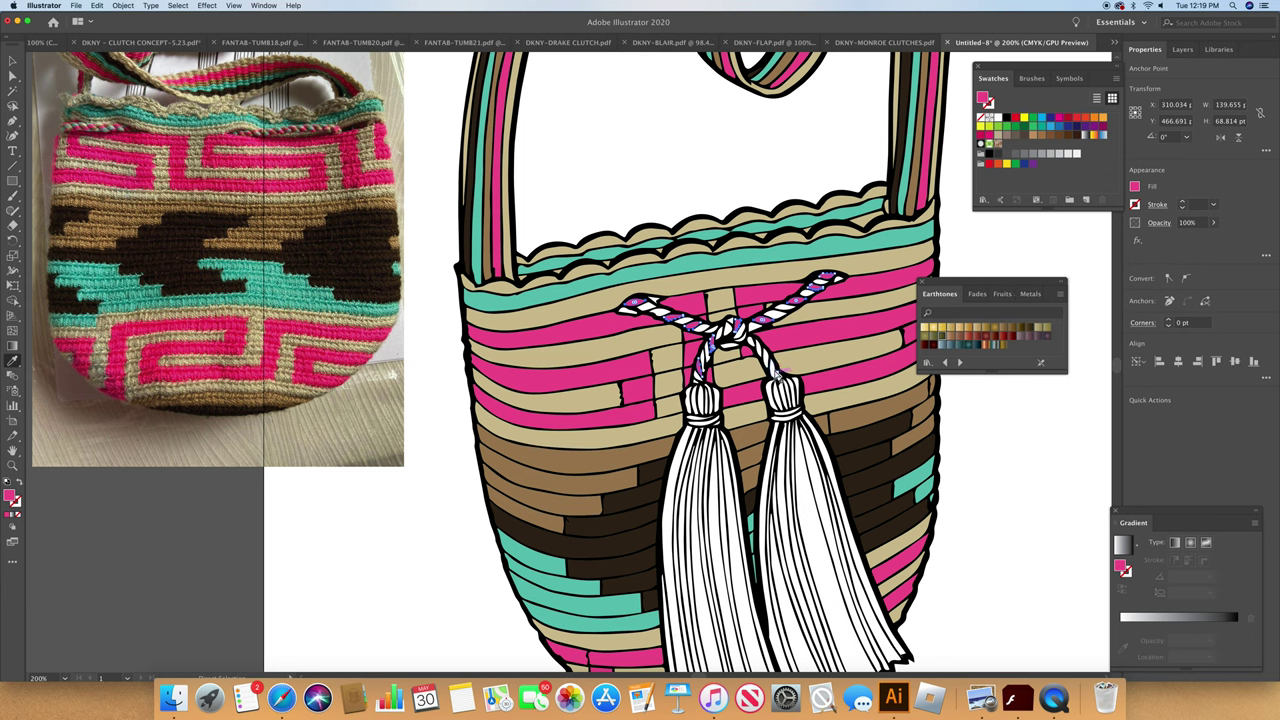
left_click(772, 369)
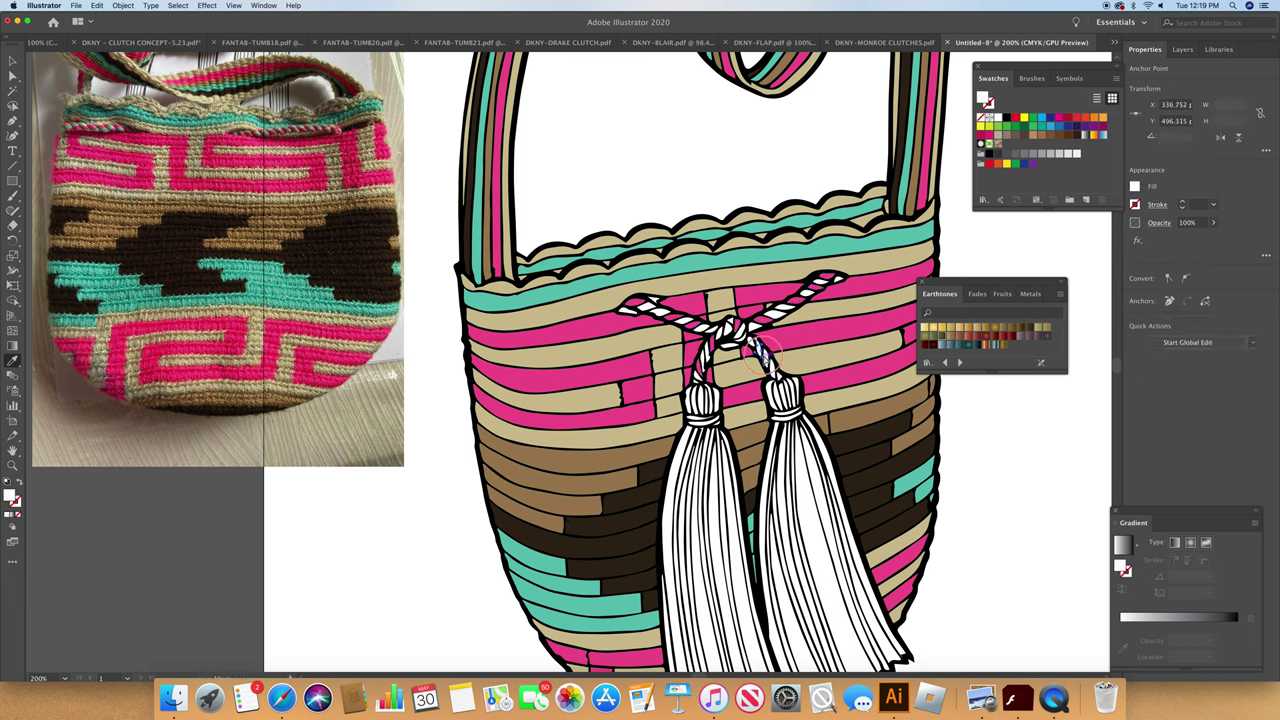
left_click(783, 340)
left_click(784, 336)
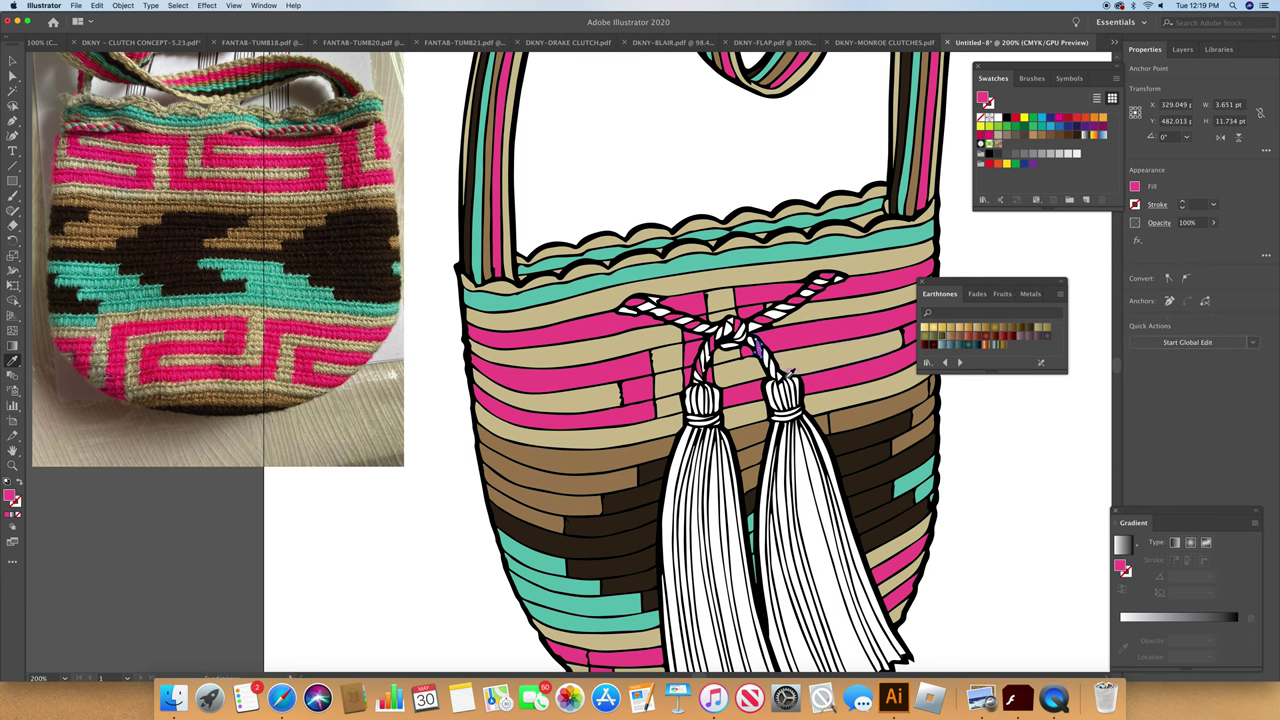
left_click(774, 372, "super")
left_click(795, 340)
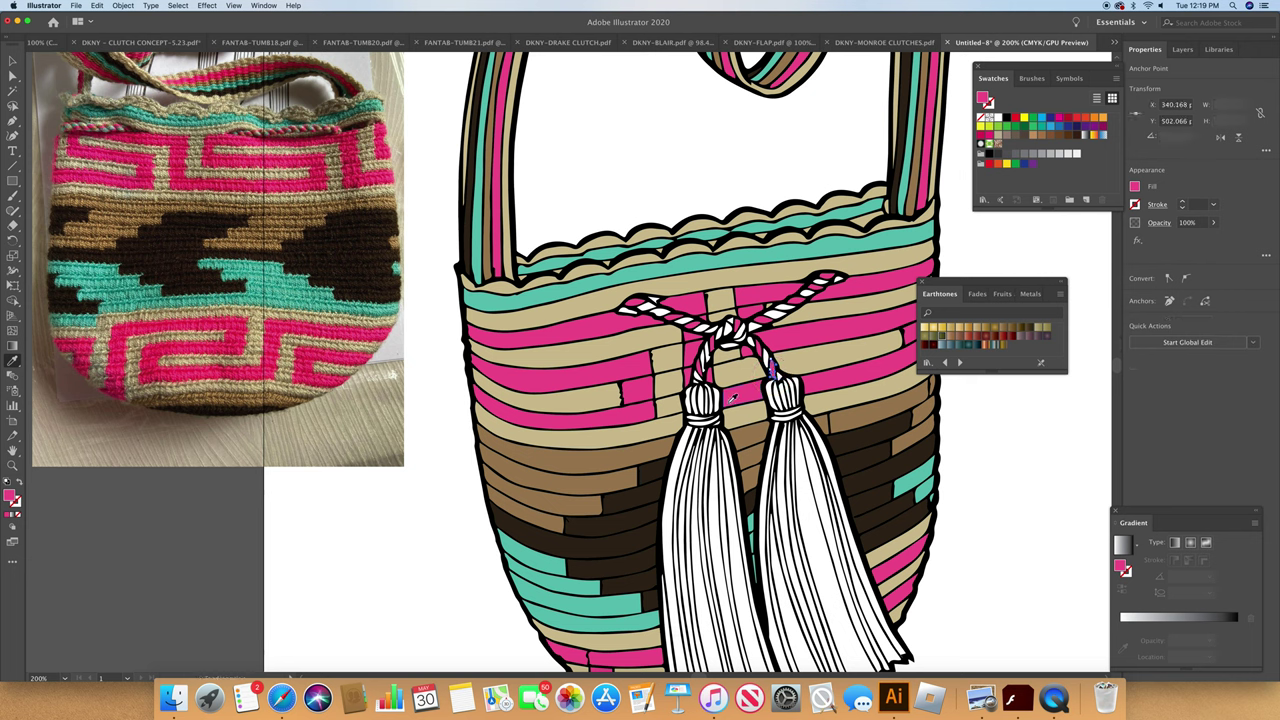
Step: Fill alternating stripes of the left tassel's head with the bag's pink and its outer left stripe with turquoise
left_click(704, 403)
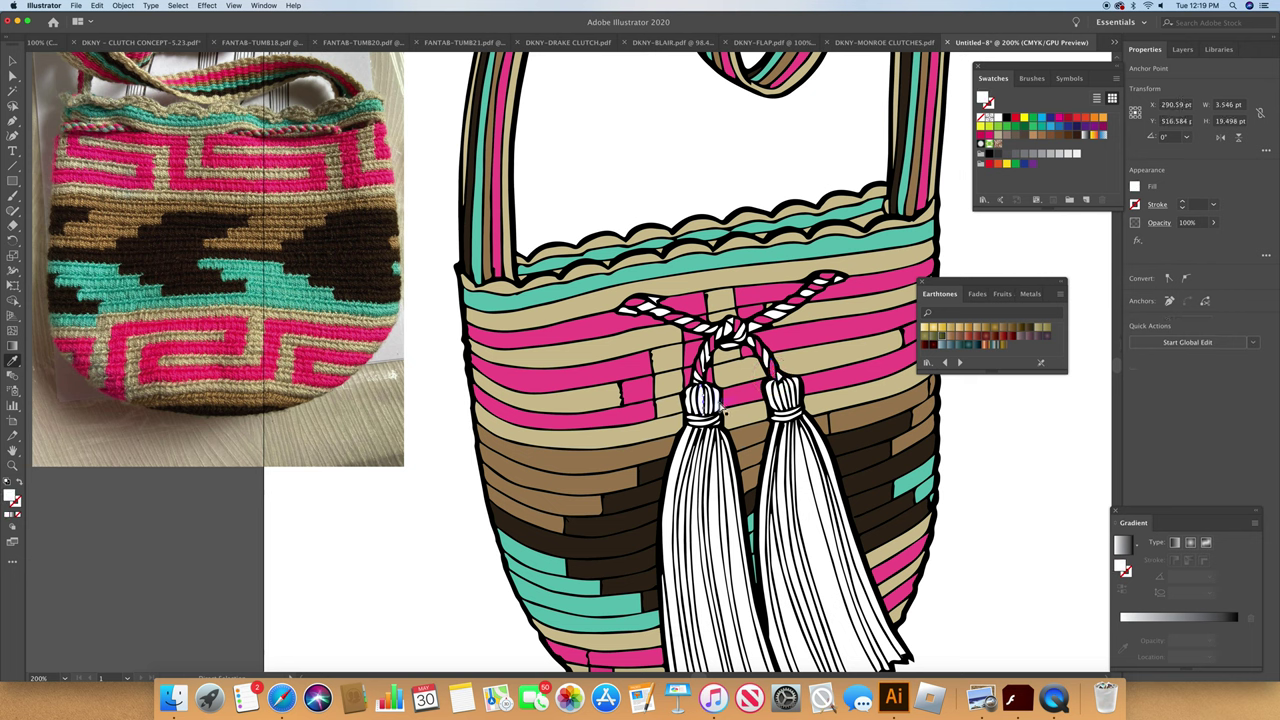
left_click(732, 401)
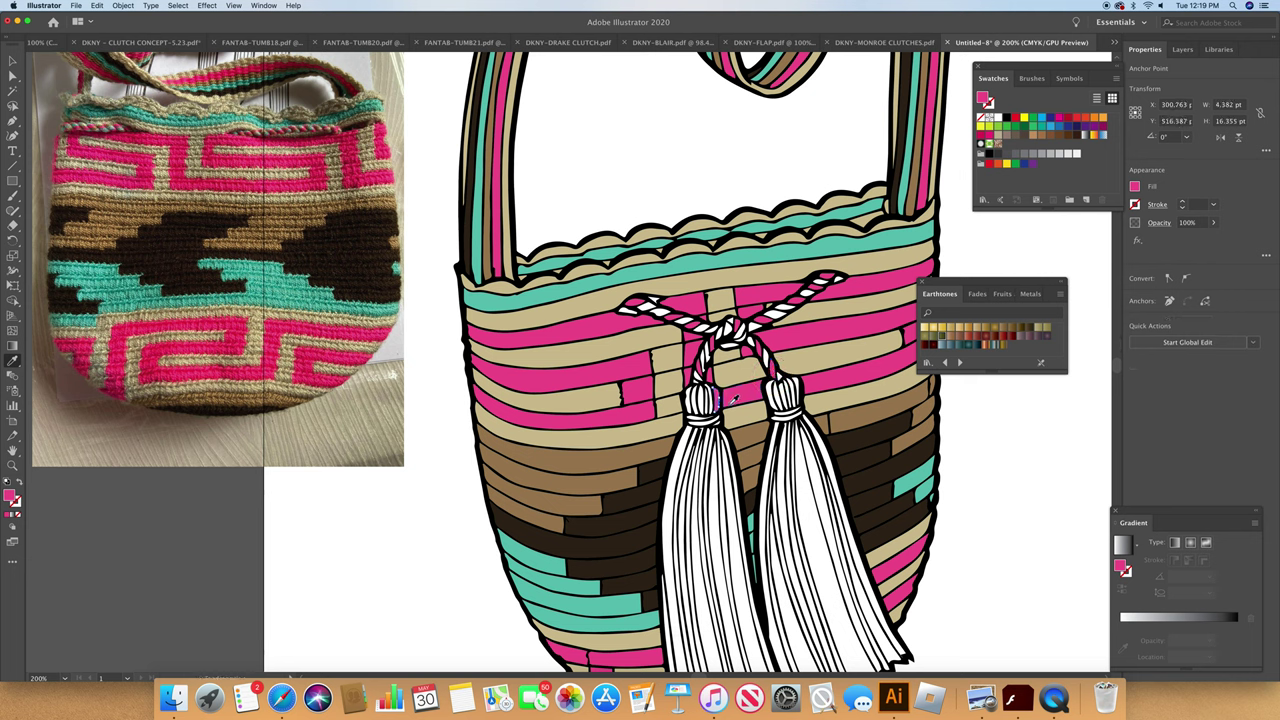
left_click(702, 414)
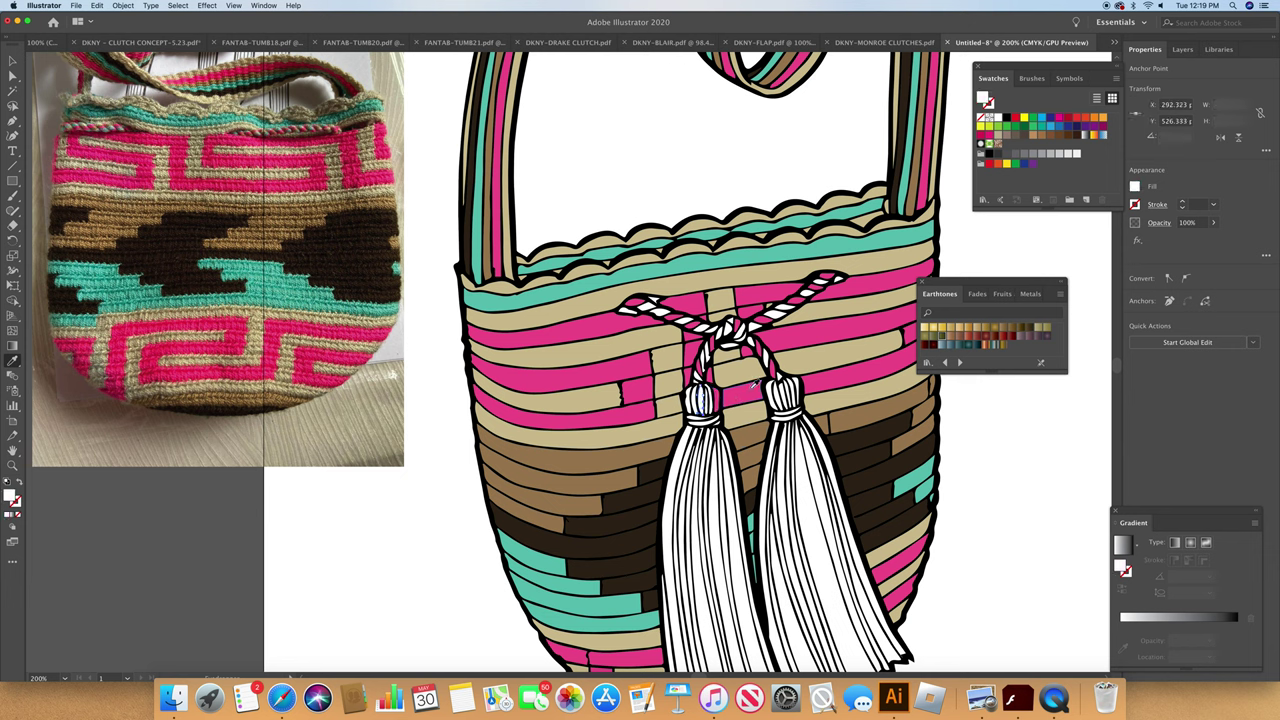
left_click(749, 390)
left_click(702, 401)
left_click(922, 473)
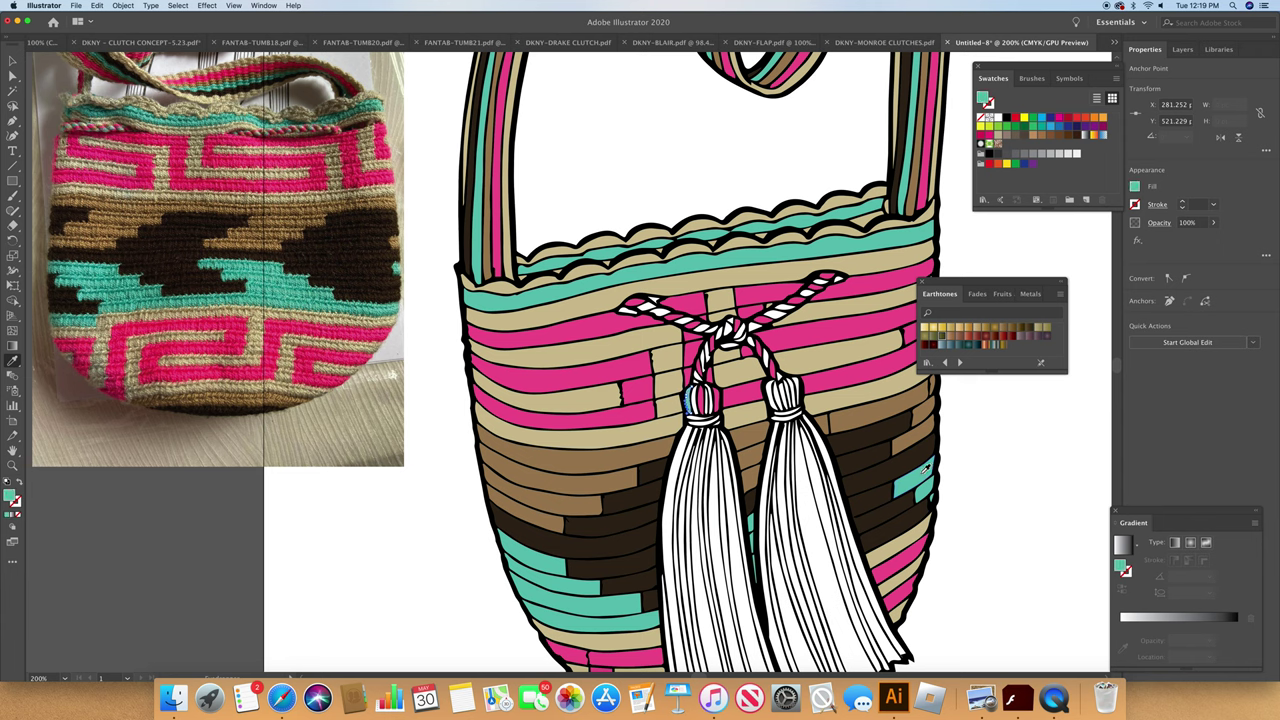
Step: Fill alternating stripes of the right tassel's head with the bag's pink
left_click(778, 408, "super")
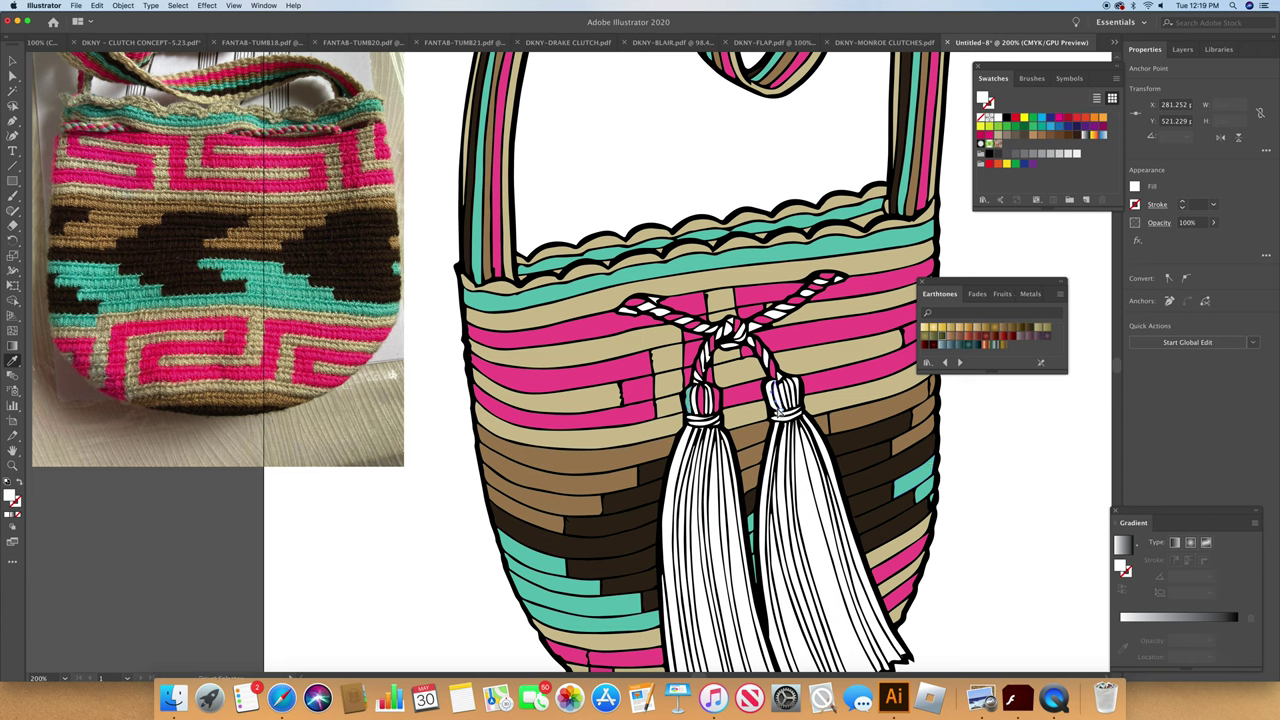
left_click(796, 396)
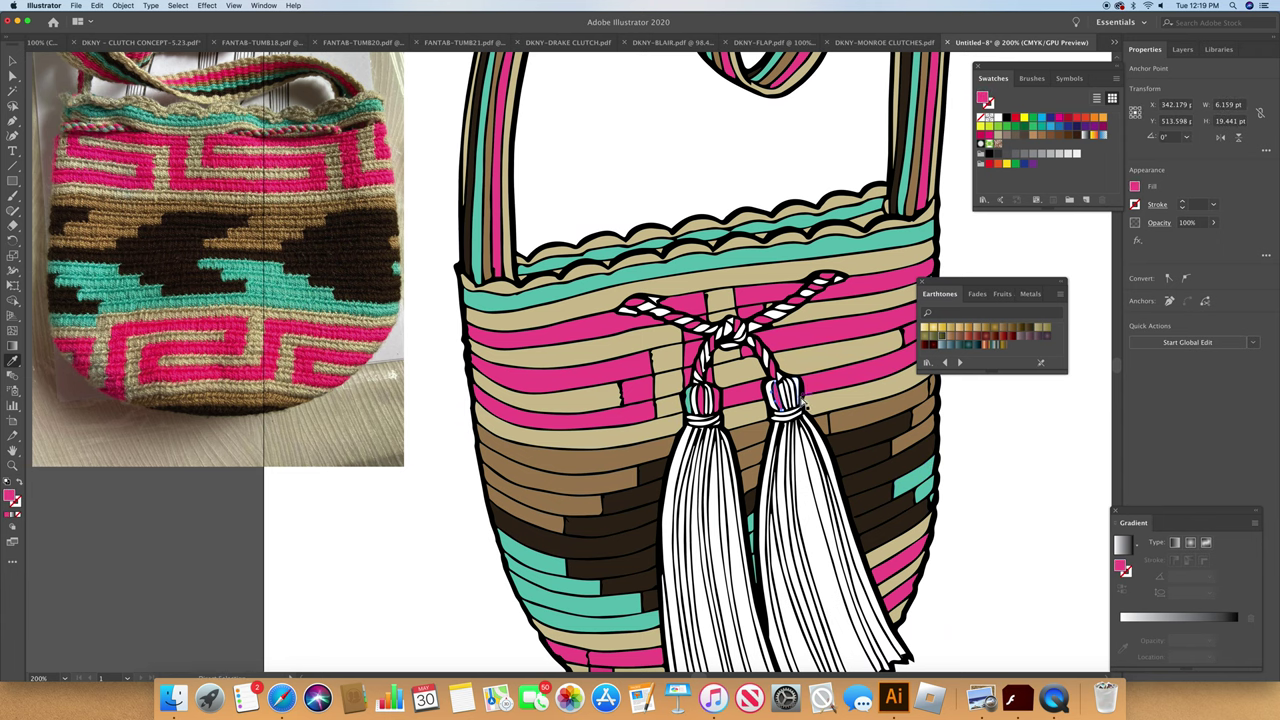
left_click(793, 403, "super")
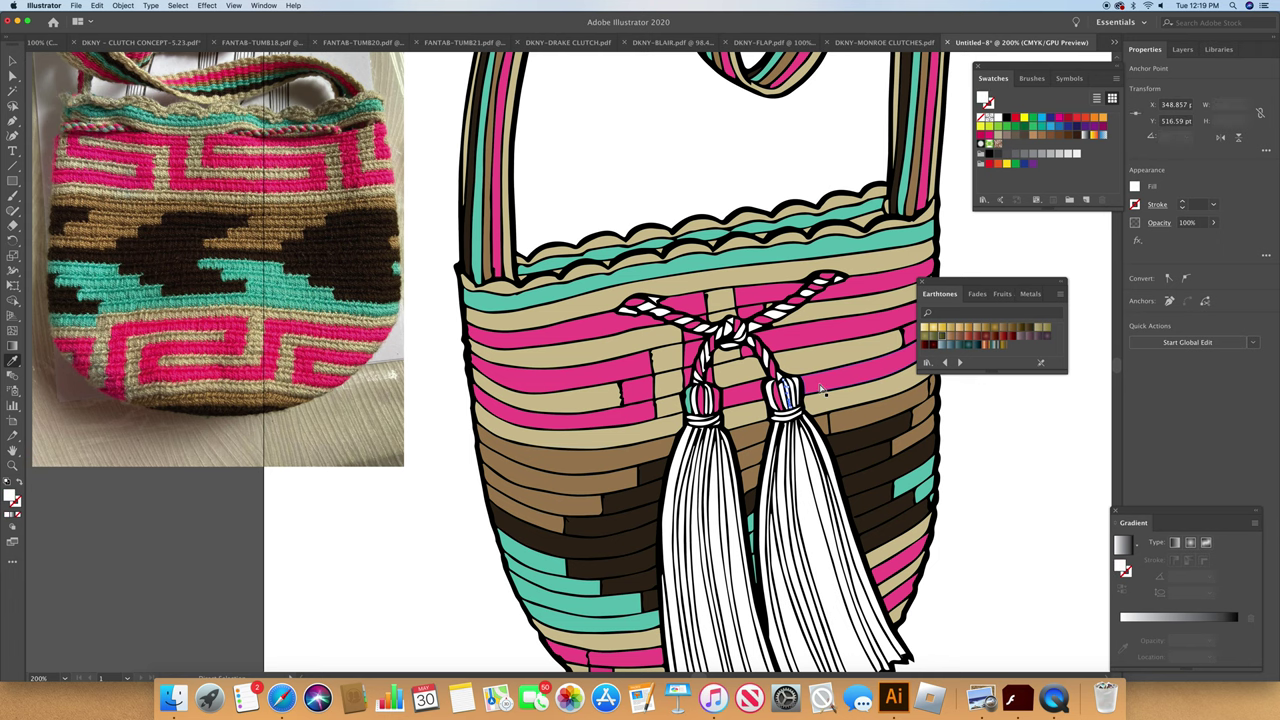
left_click(822, 382)
Step: Fill the left tassel's wide outer strands on both sides and one thin middle strand with the bag's pink
left_click(678, 536, "super")
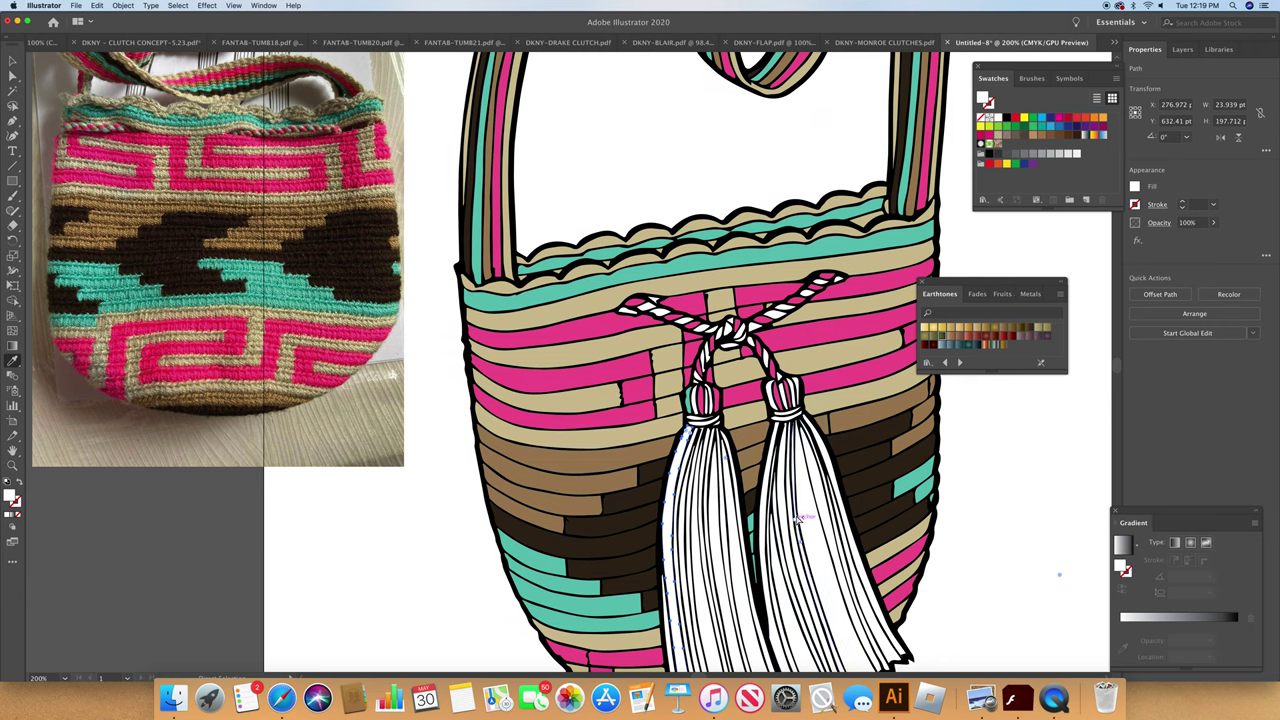
left_click(741, 398)
left_click(745, 568, "super")
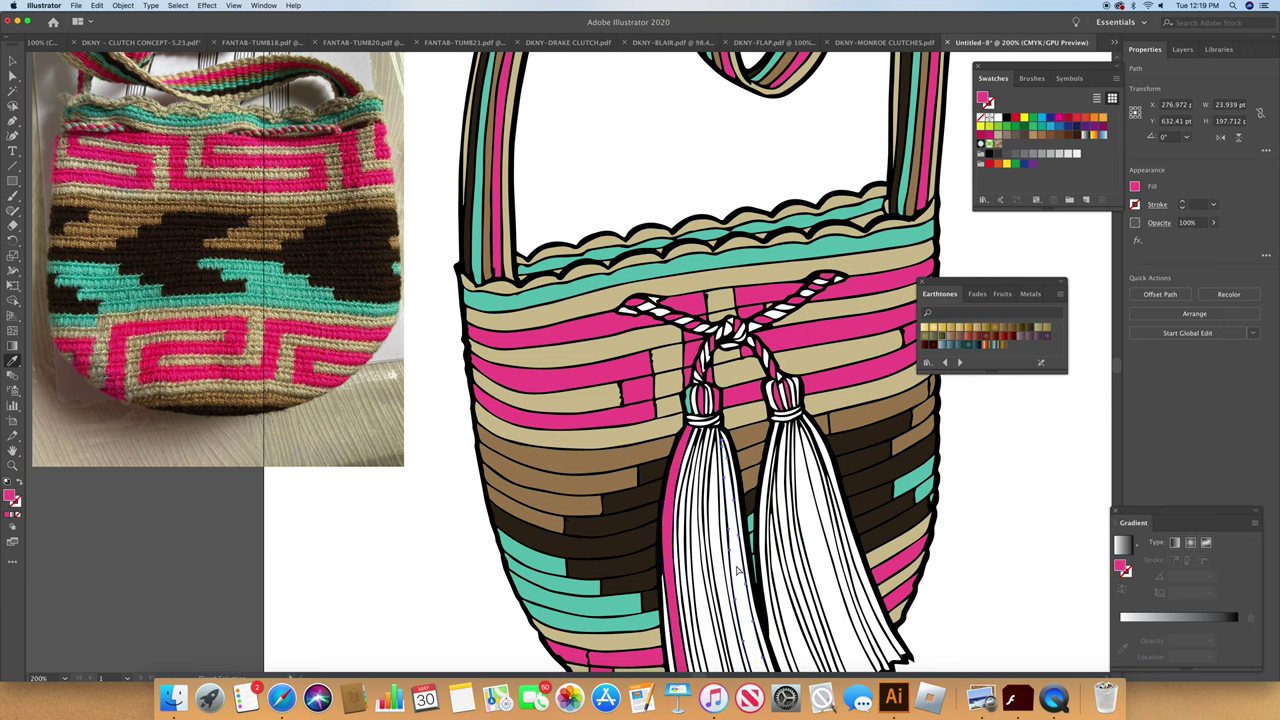
left_click(817, 383)
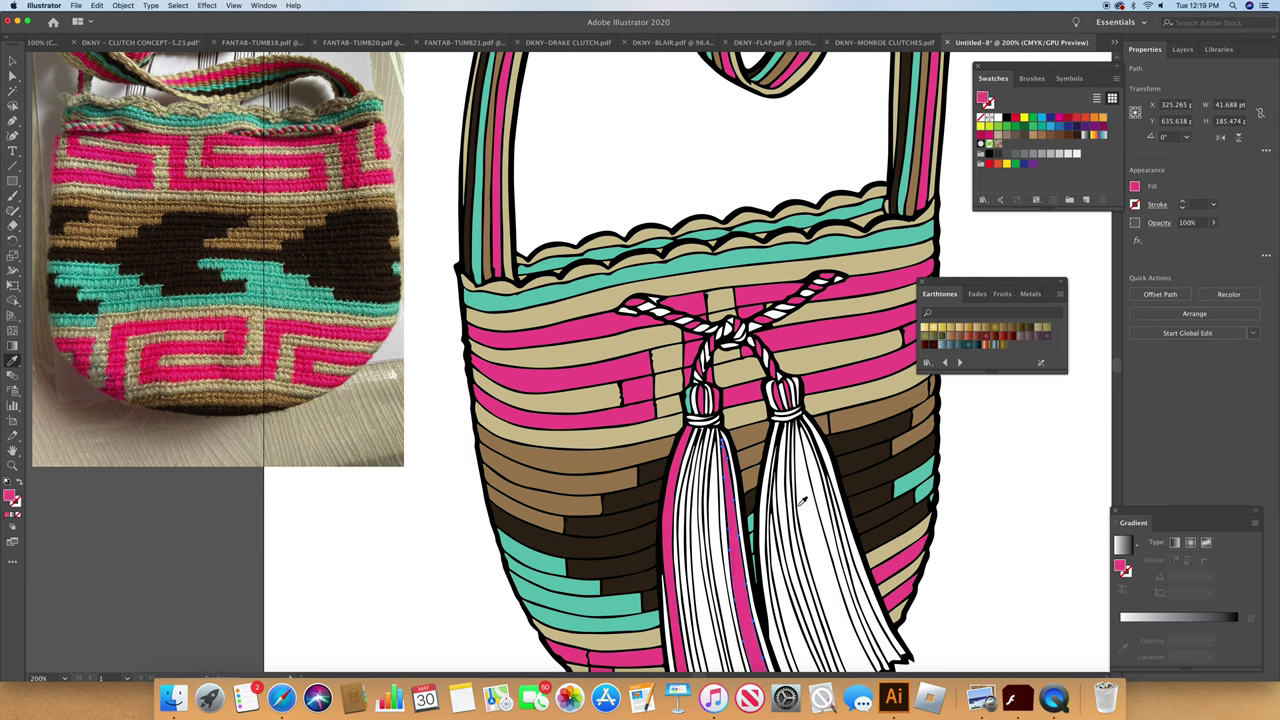
left_click(712, 594, "super")
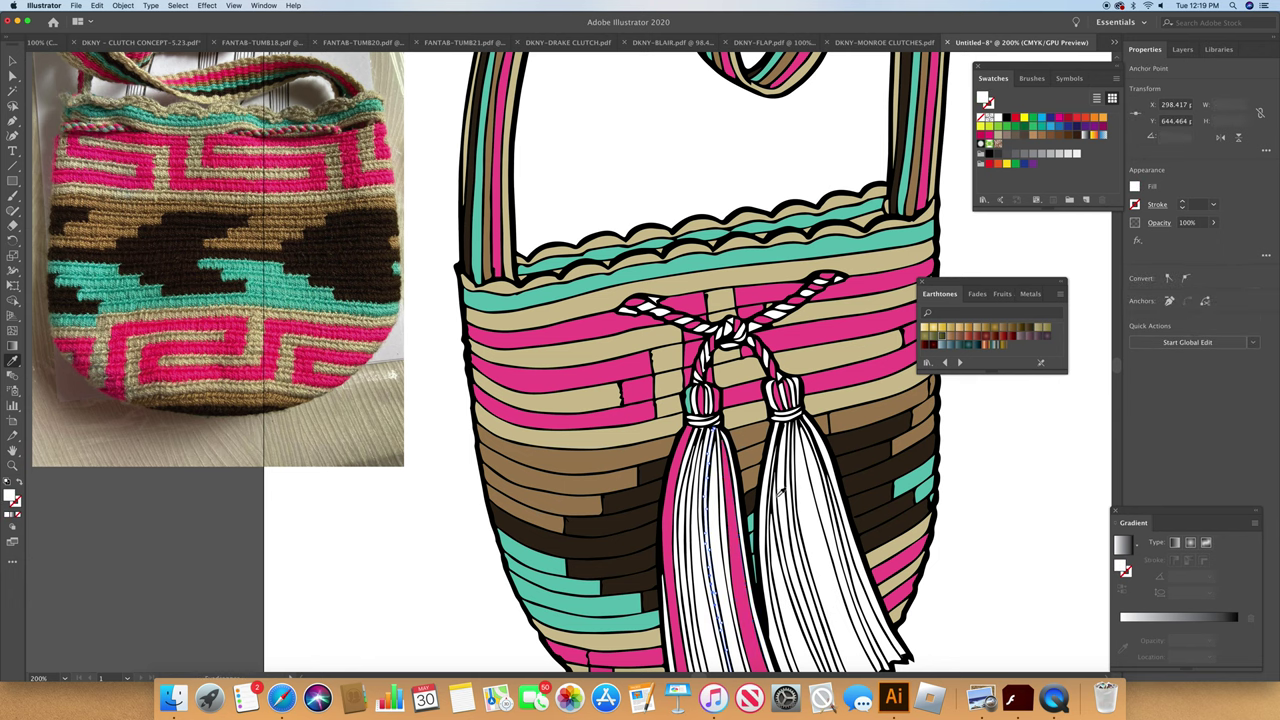
left_click(741, 556)
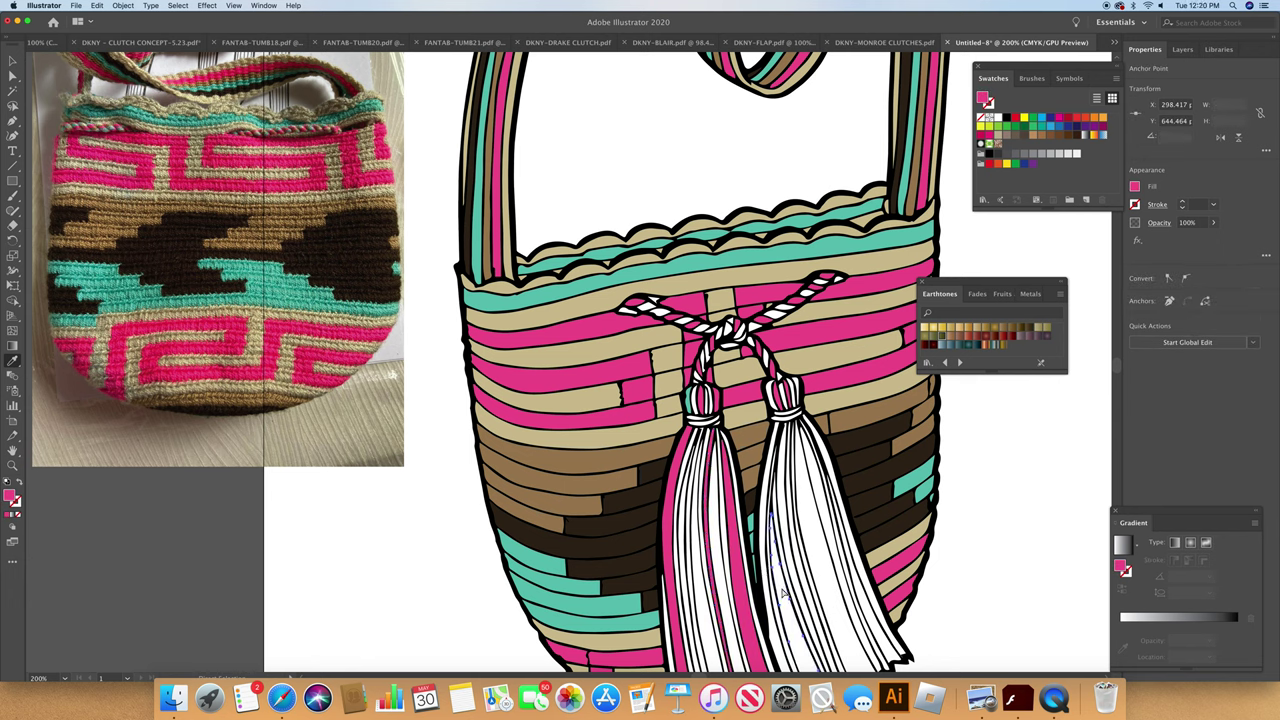
Step: Fill a wide left strand, a thin middle strand and two right-edge strands of the right tassel with the bag's pink
left_click(786, 594, "super")
left_click(832, 384)
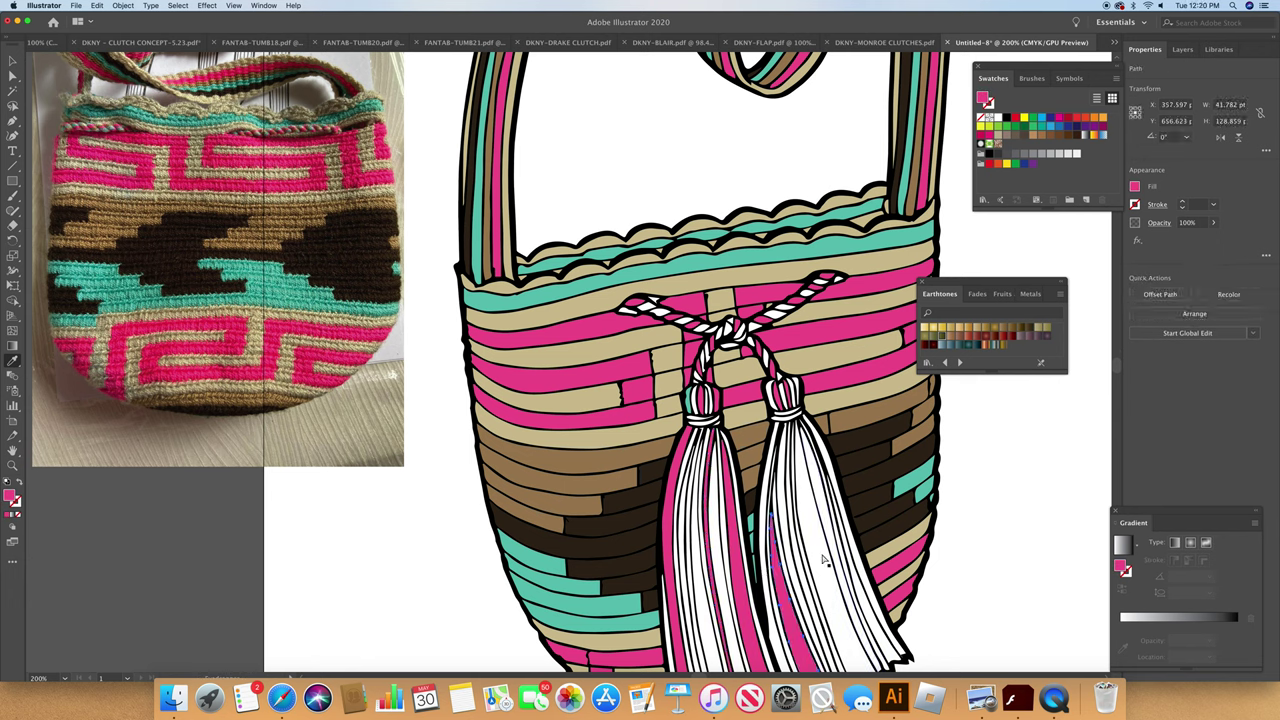
left_click(847, 542, "super")
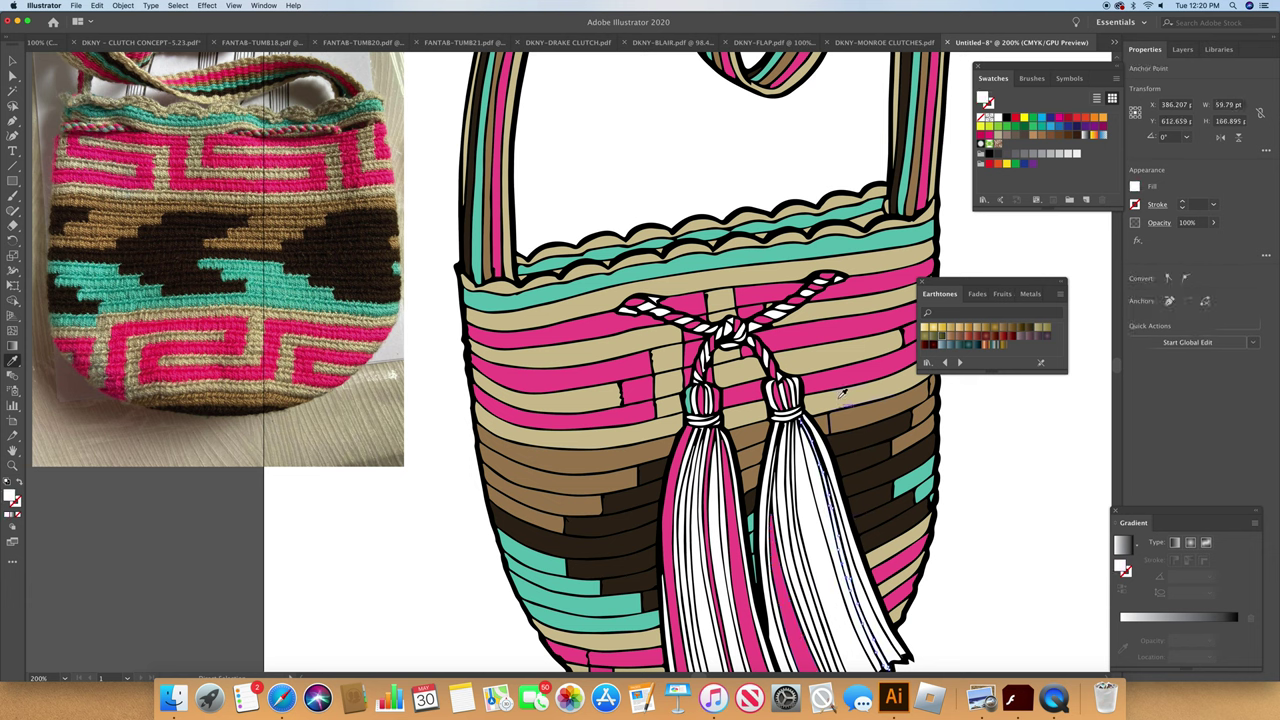
left_click(837, 376)
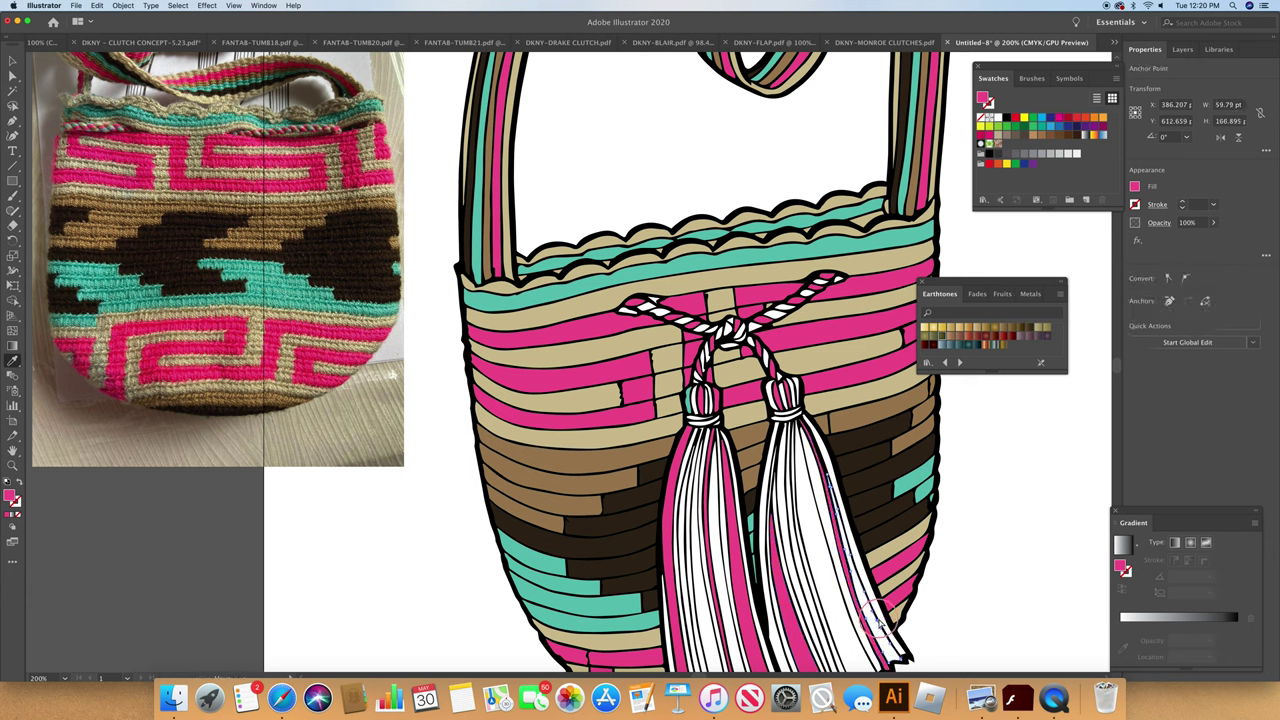
left_click(879, 621, "super")
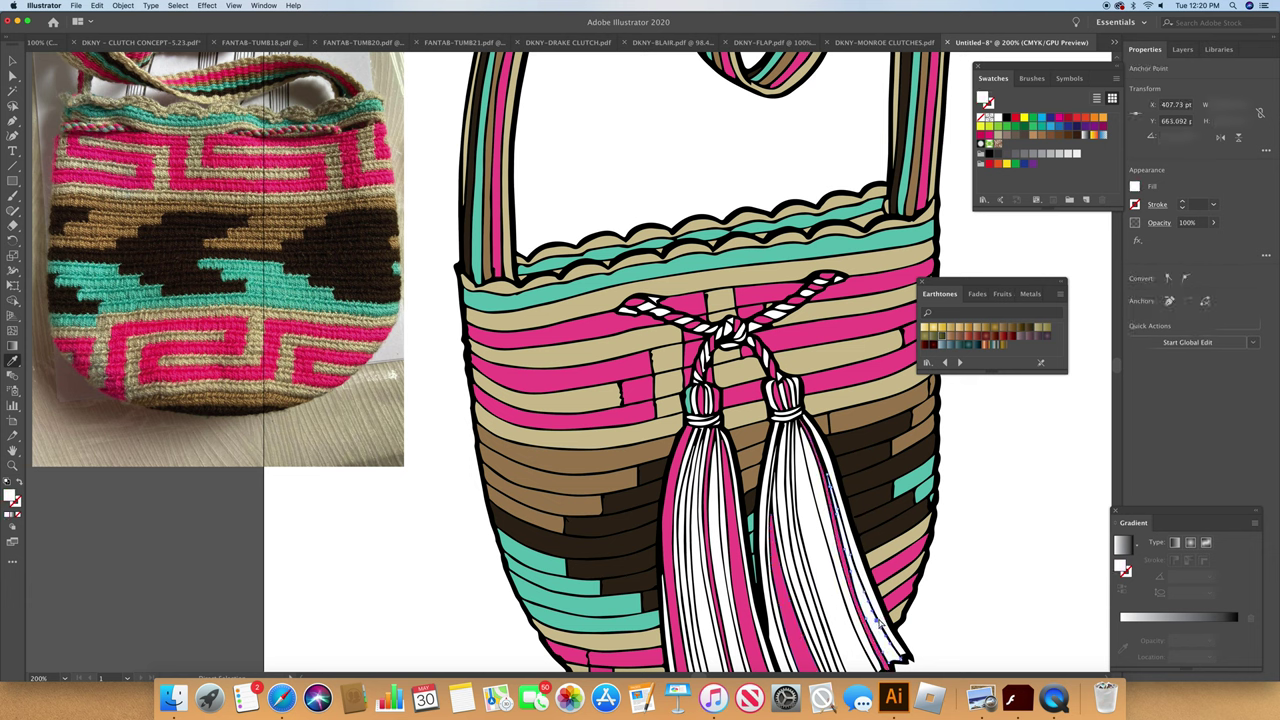
left_click(843, 373)
left_click(802, 537, "super")
left_click(859, 370)
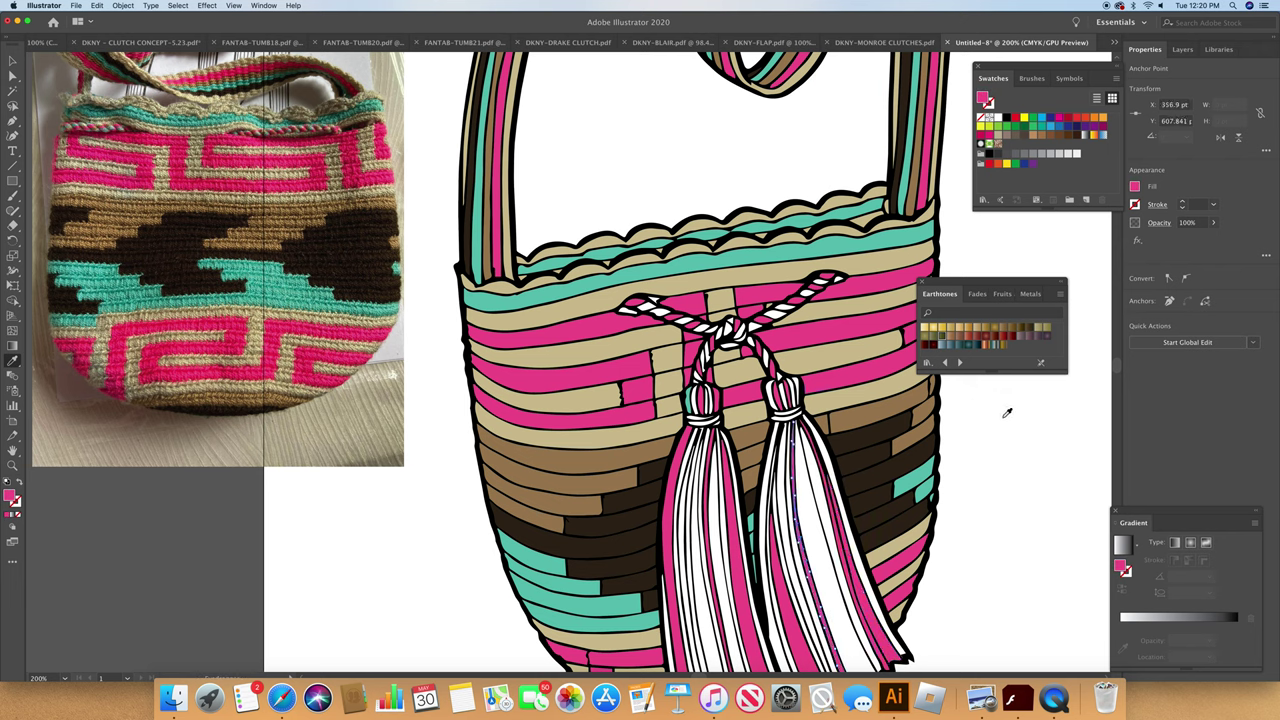
Step: Fill the right tassel's wide central strand, a middle strand of the left tassel and its left edge strand with the bag's tan
scroll(1114, 366, "down", 10)
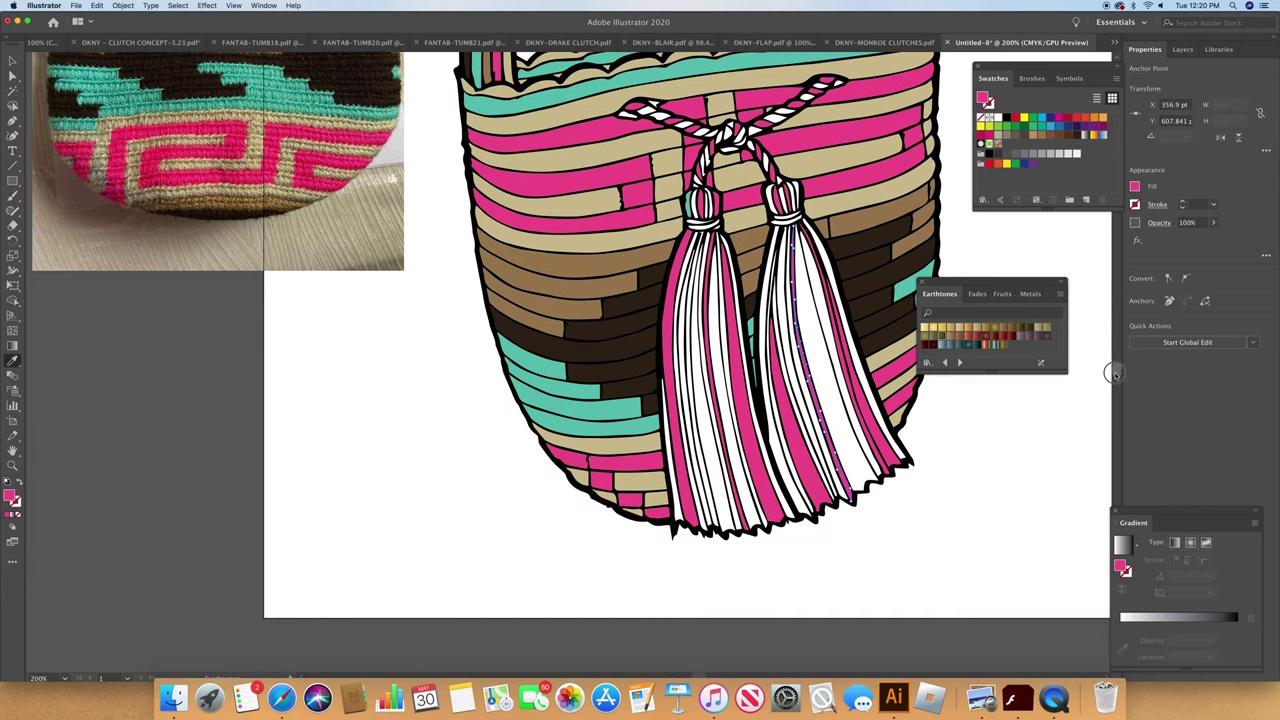
left_click(708, 468, "super")
left_click(846, 430, "super")
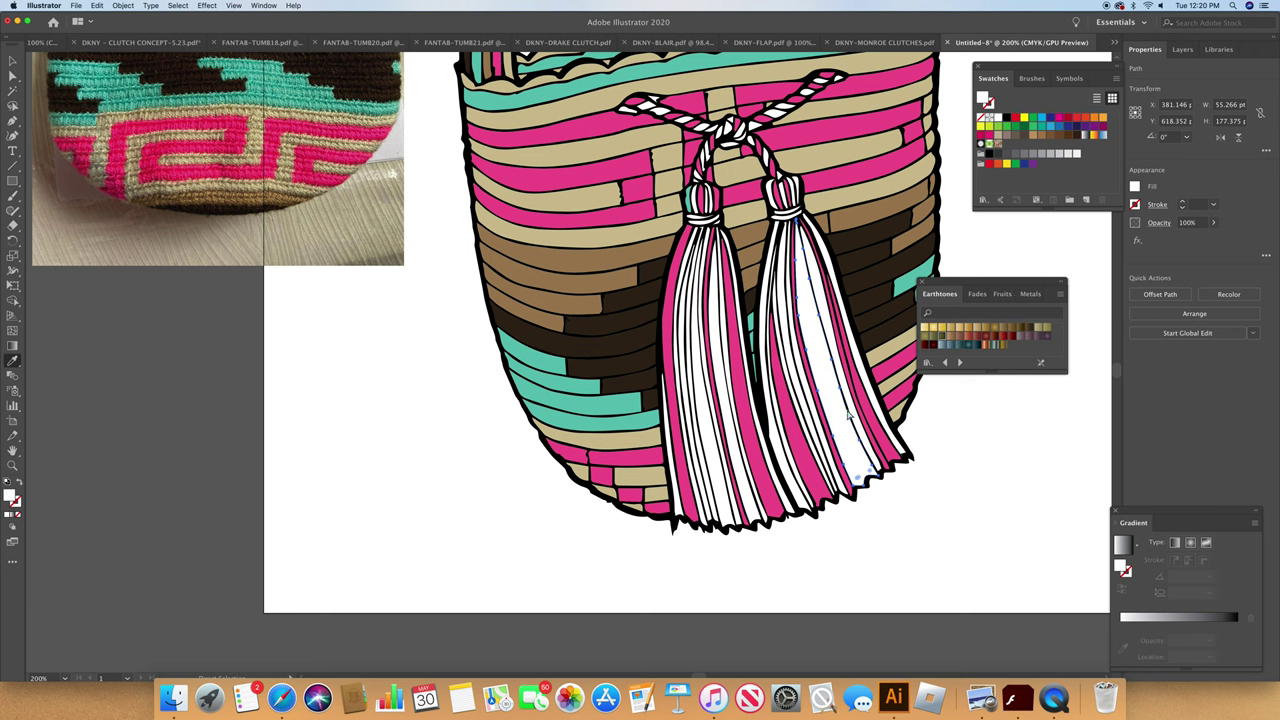
left_click(886, 349)
left_click(722, 494, "super")
left_click(646, 439)
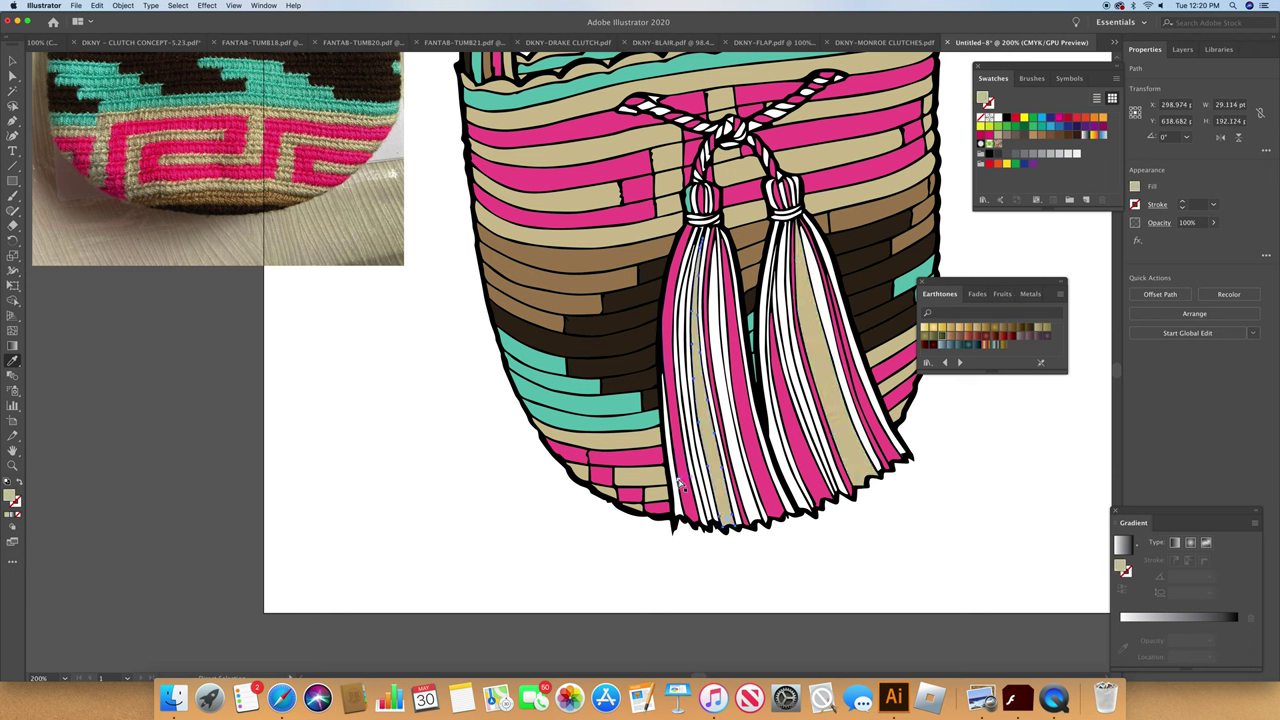
left_click(652, 444, "super")
left_click(638, 433)
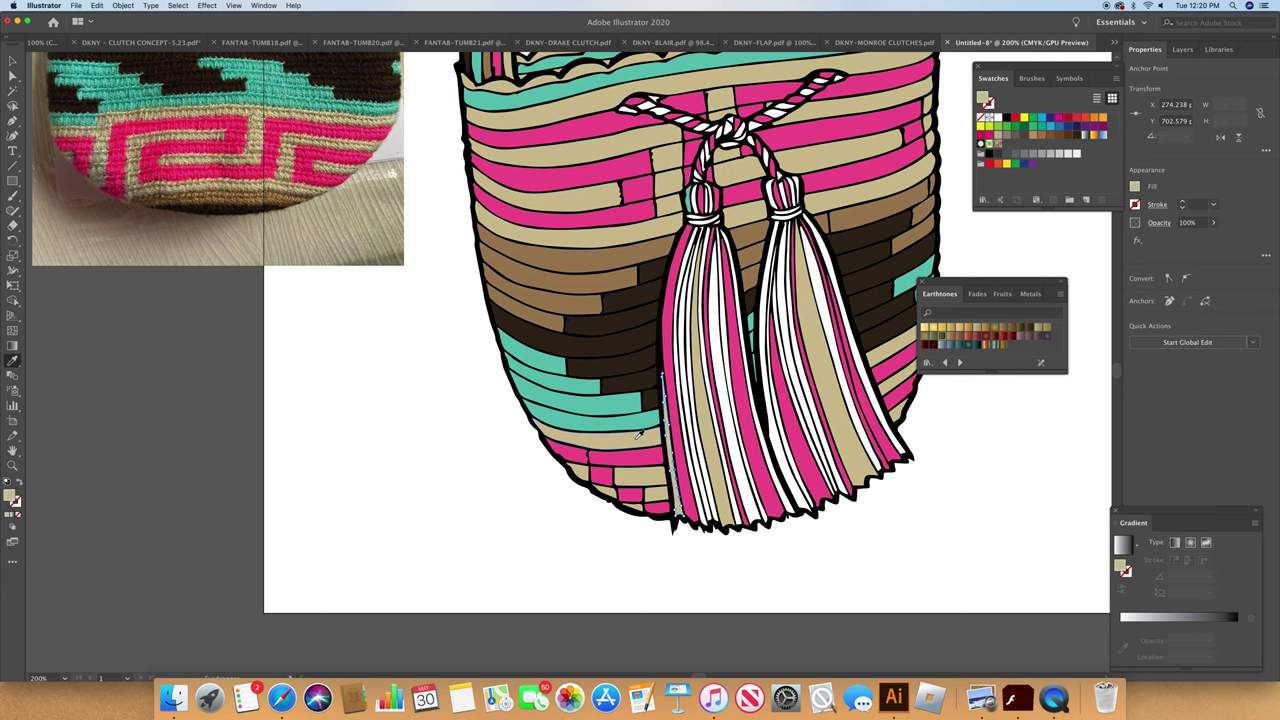
Step: Fill a white stripe on the left tassel's head and the white segments of the cord's two upper arms with tan
left_click(697, 210, "super")
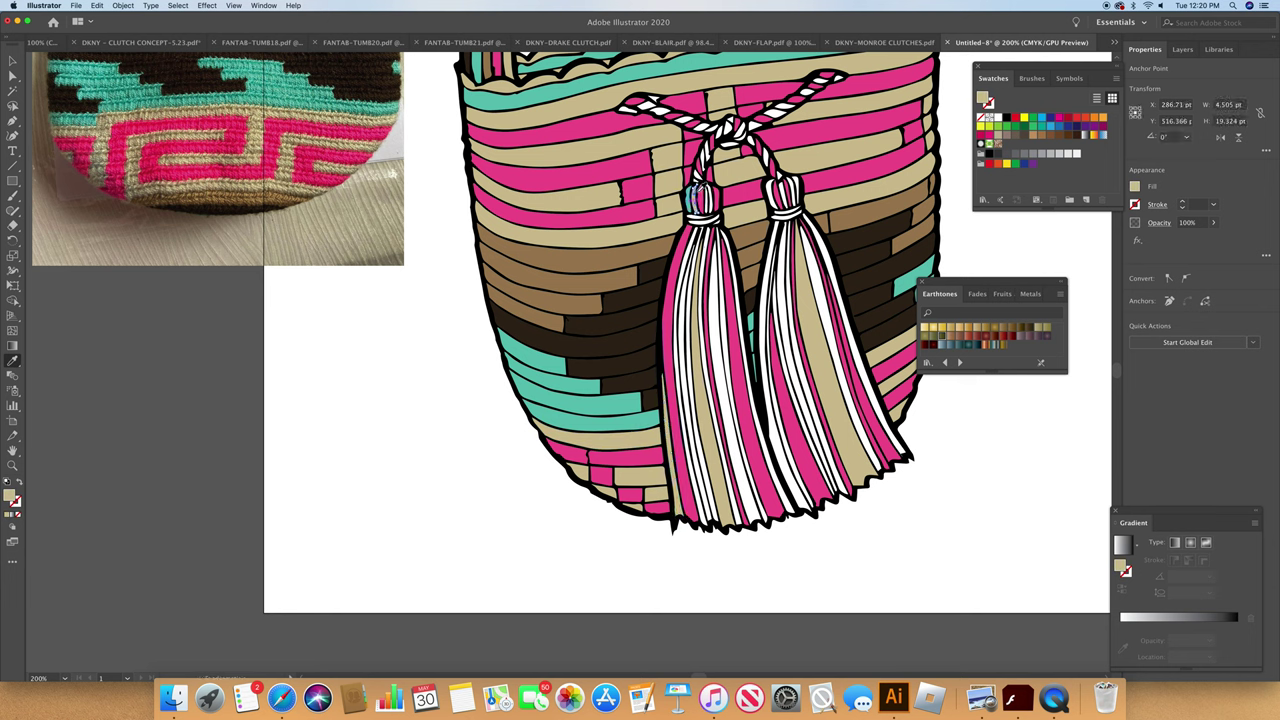
left_click(689, 128, "super")
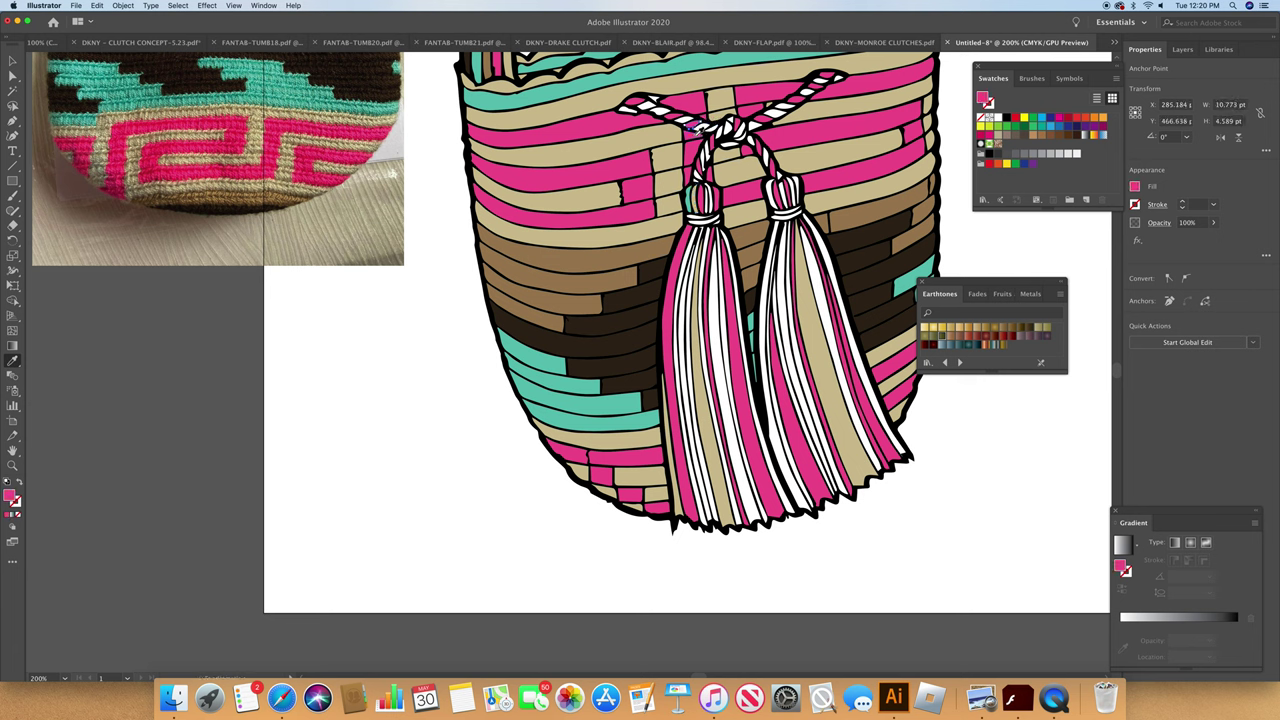
left_click(686, 126, "super")
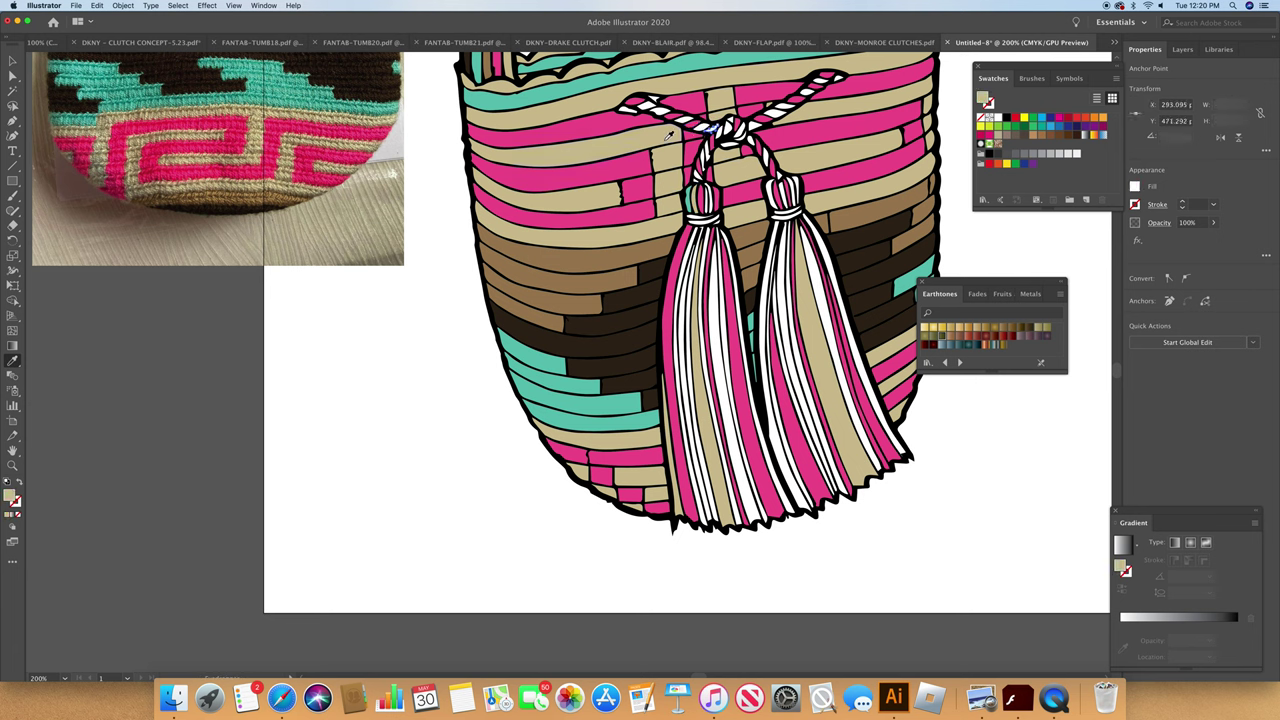
left_click(645, 110, "super")
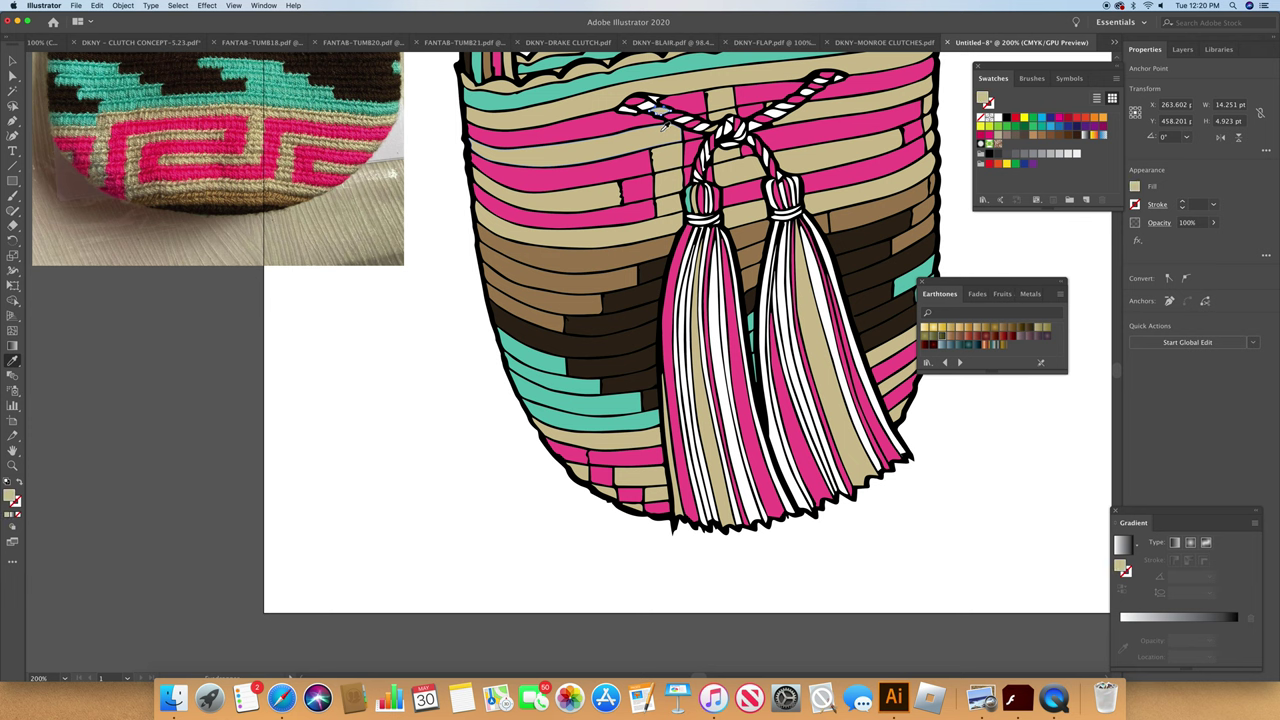
left_click(768, 114, "super")
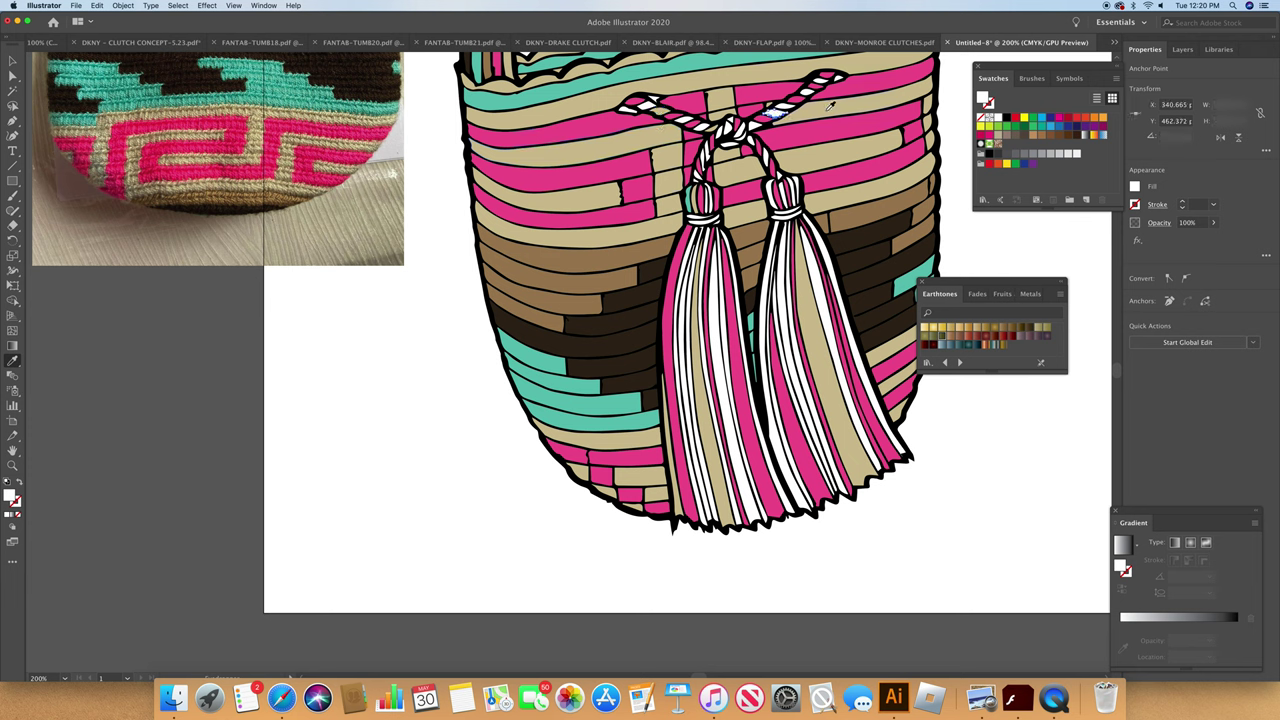
left_click(759, 119, "super")
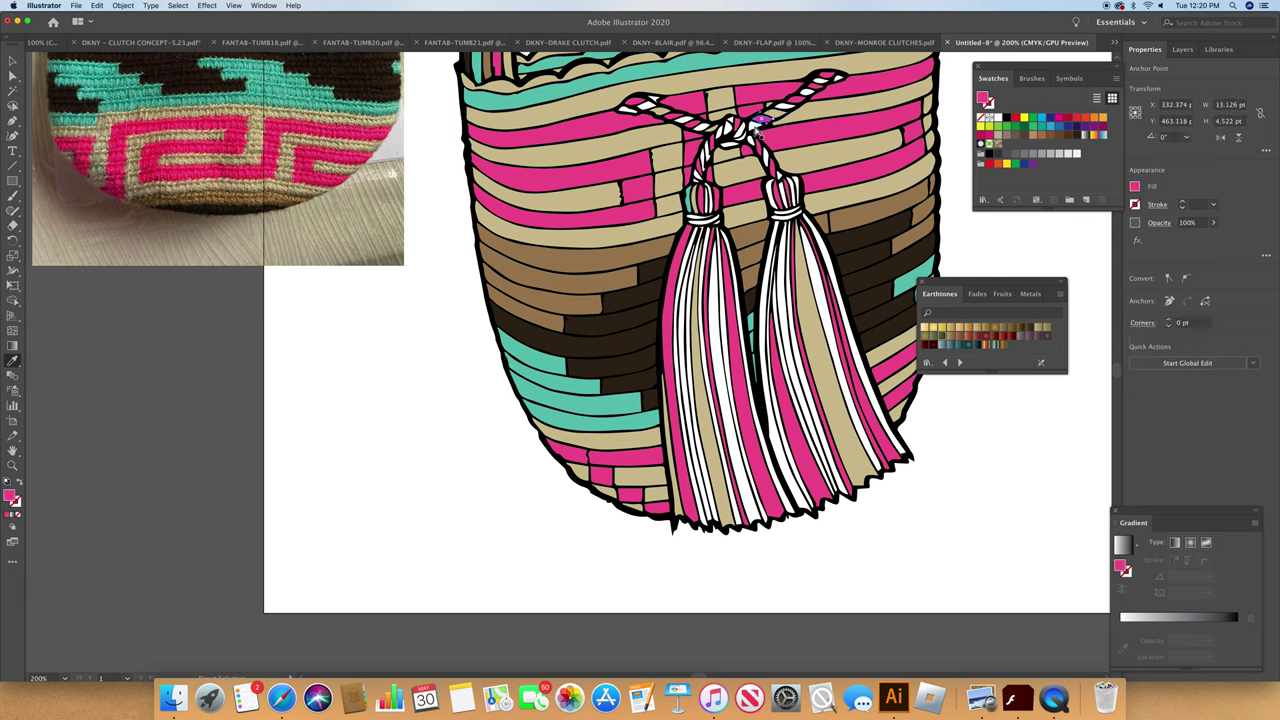
left_click(752, 131, "super")
left_click(857, 112)
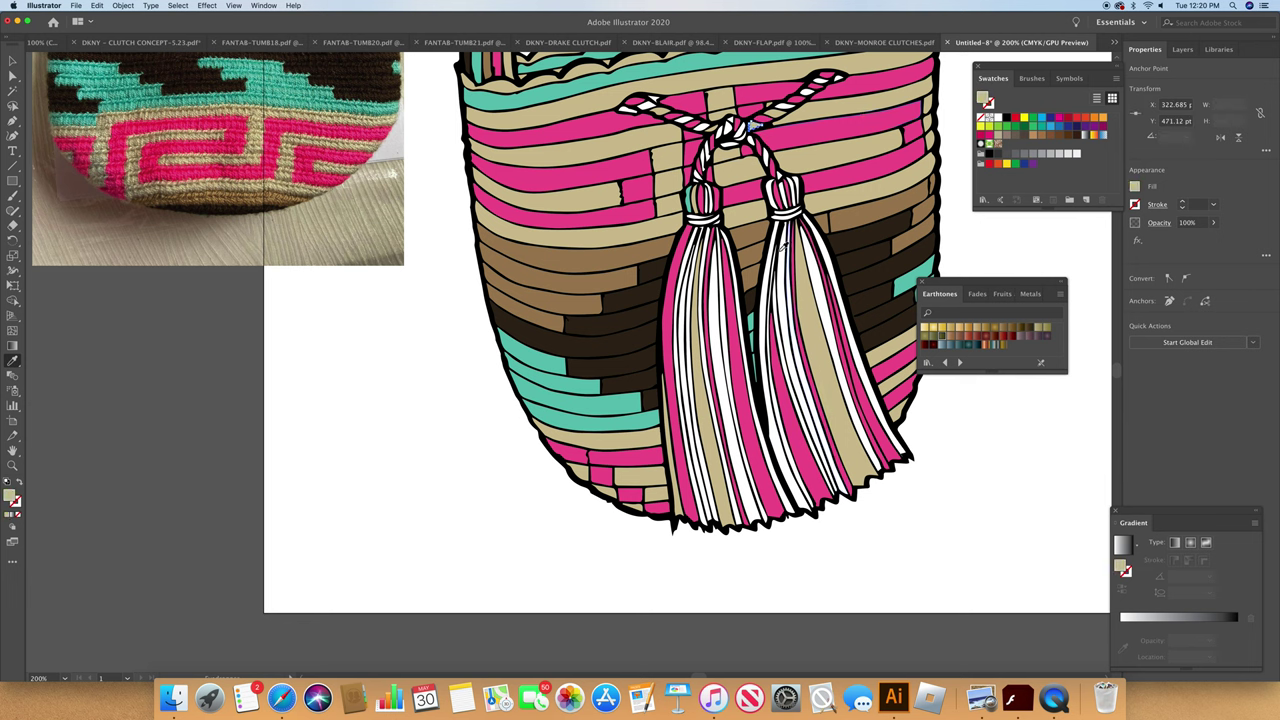
Step: Fill the white stripes on the right tassel's head and white segments of the cord's left hanging end with tan
left_click(787, 201, "super")
left_click(786, 194, "super")
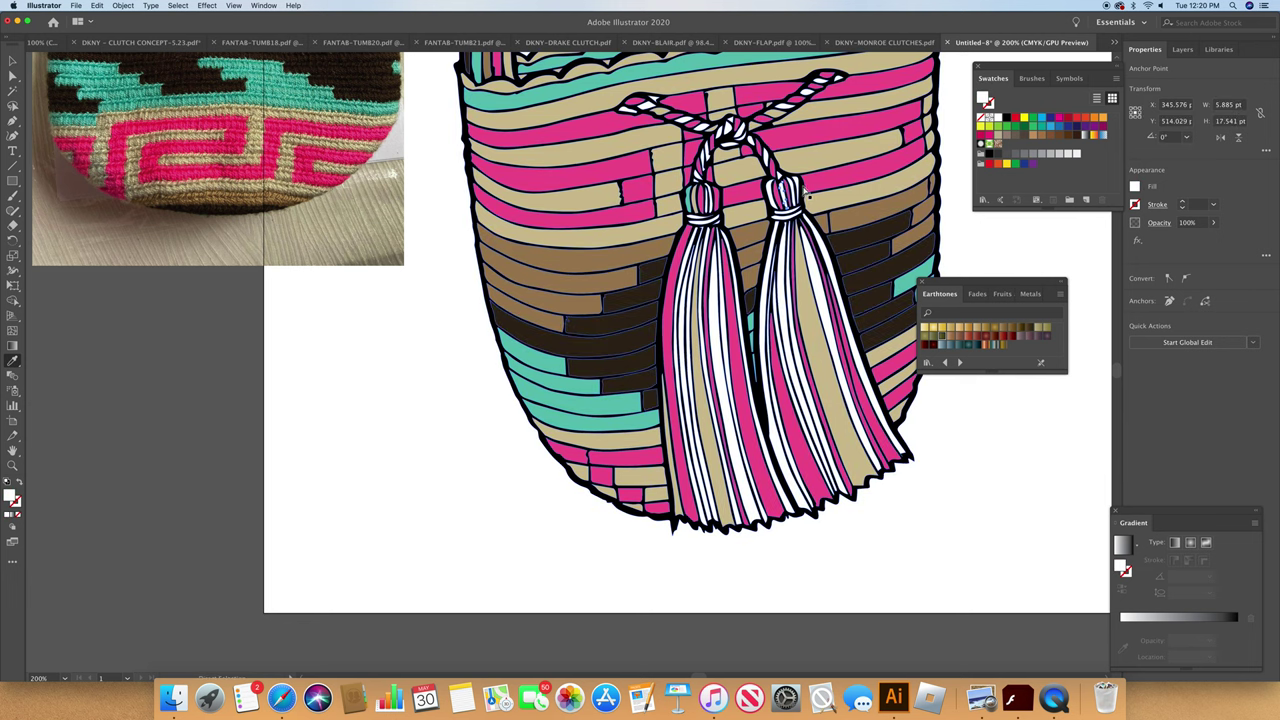
left_click(798, 190, "super")
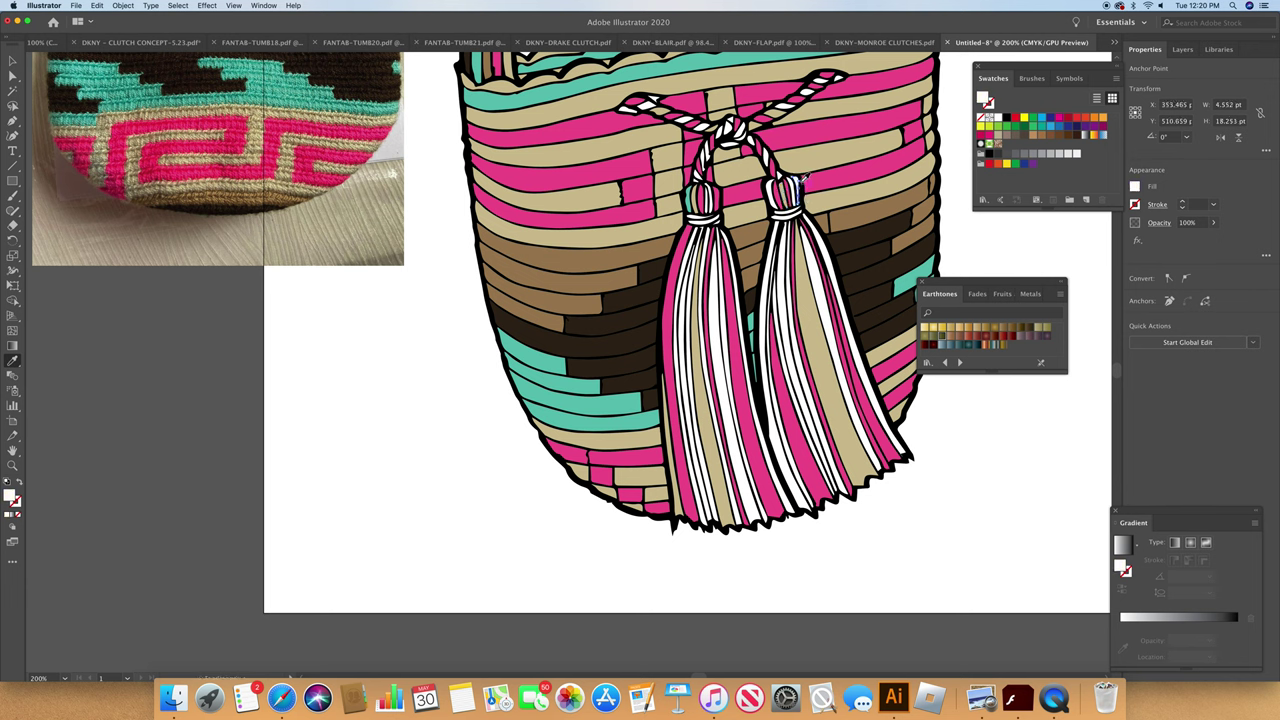
left_click(816, 163)
left_click(706, 152, "super")
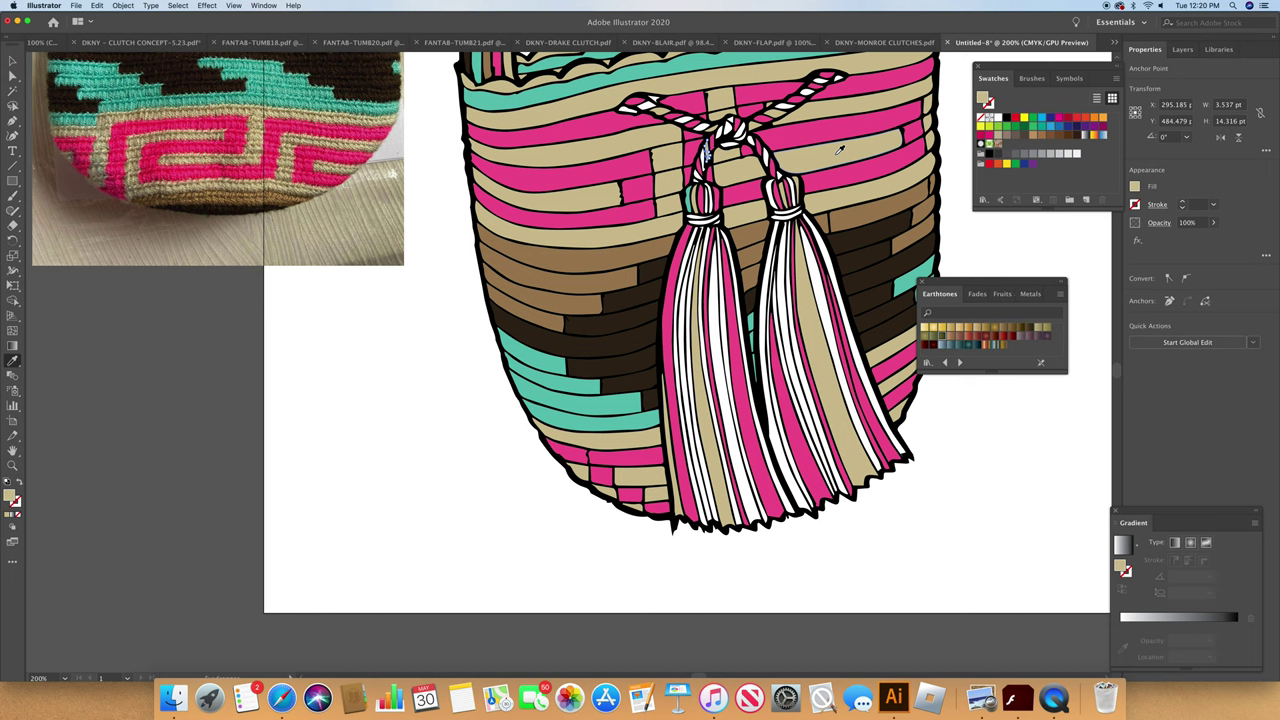
Step: Fill a thin left strand and a wider right-of-centre strand of the left tassel with the bag's turquoise
left_click(688, 316, "super")
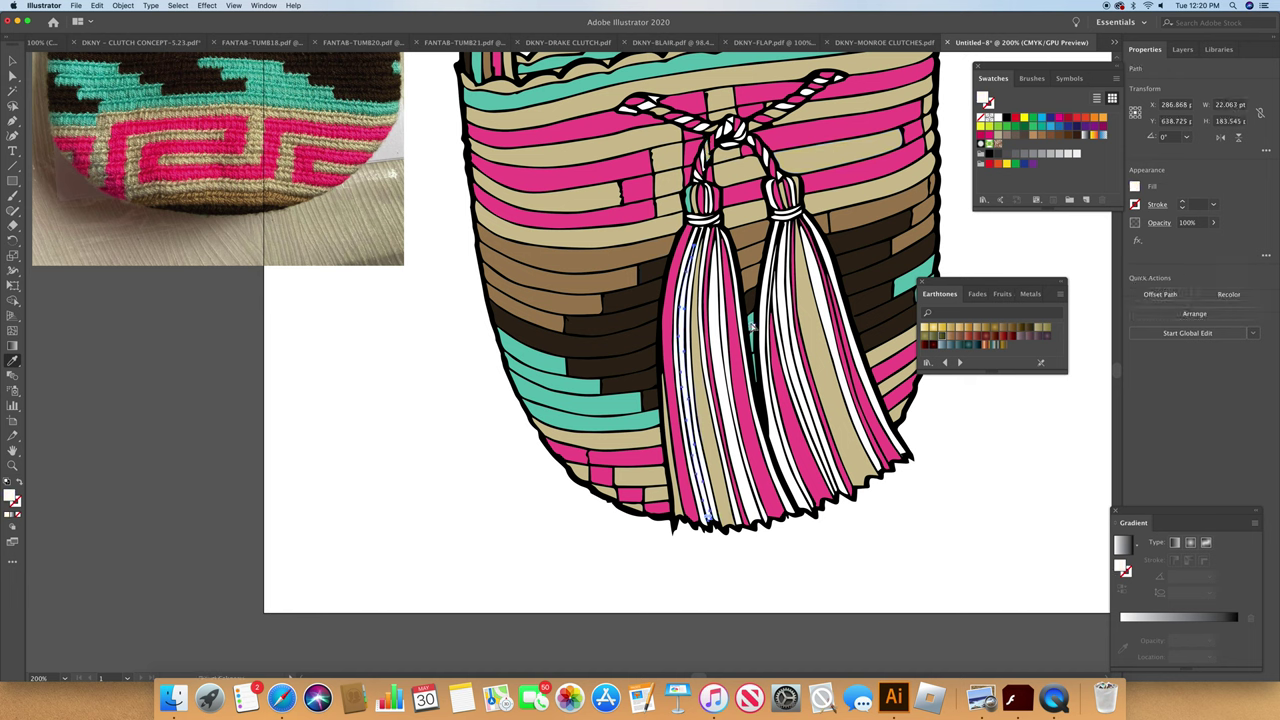
left_click(903, 284)
left_click(716, 348, "super")
left_click(543, 377)
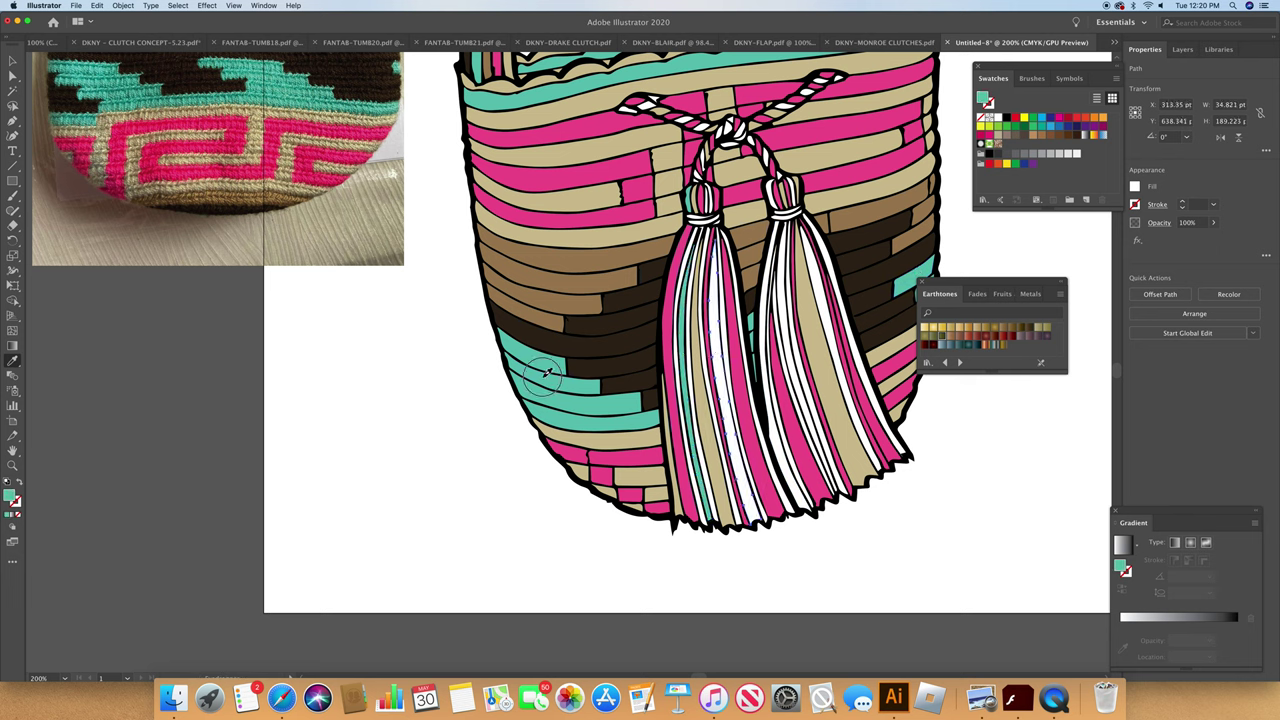
Step: Fill a middle strand, the right edge strand and the left edge strand of the right tassel with the bag's turquoise
left_click(800, 365, "super")
left_click(910, 279)
left_click(843, 309, "super")
left_click(912, 283)
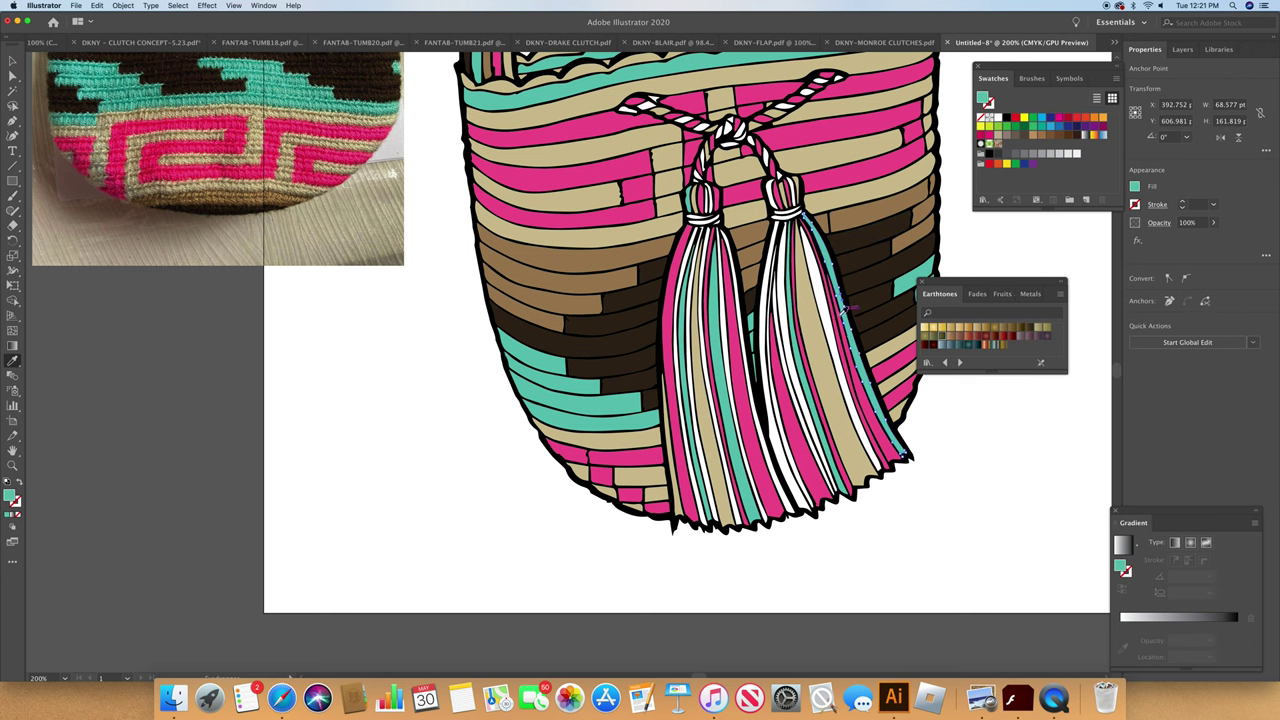
left_click(775, 340, "super")
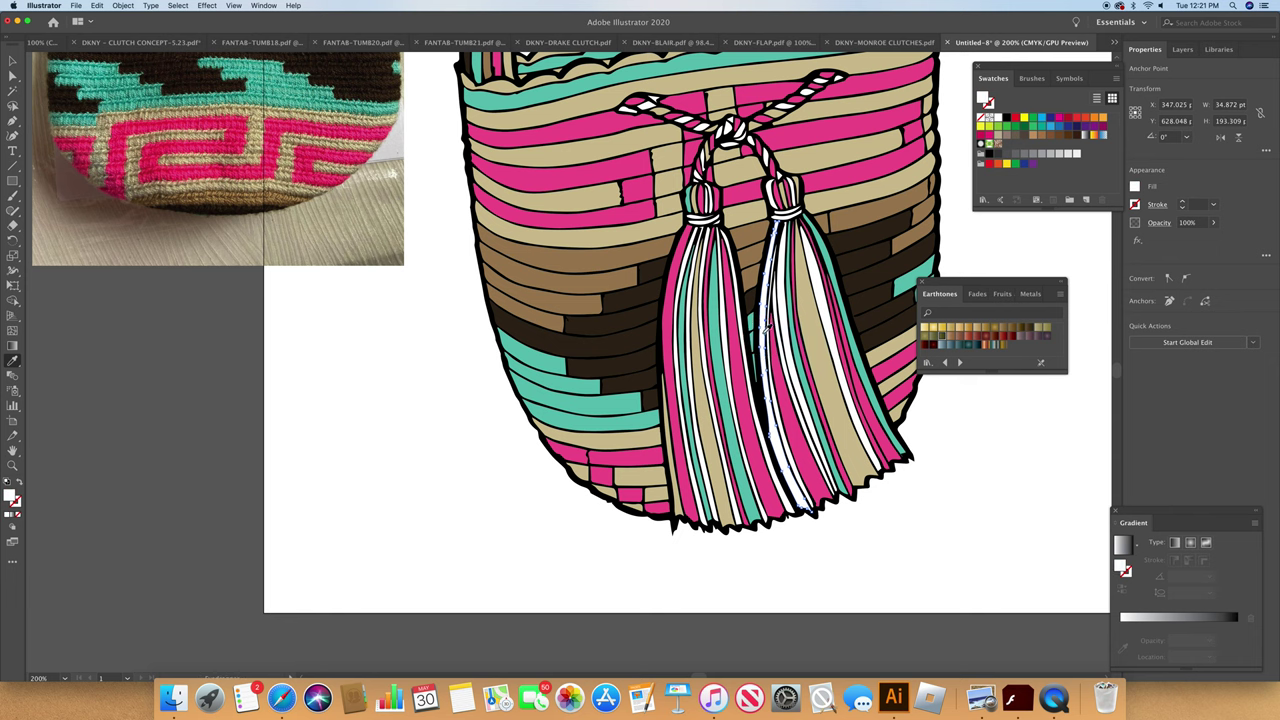
left_click(621, 400)
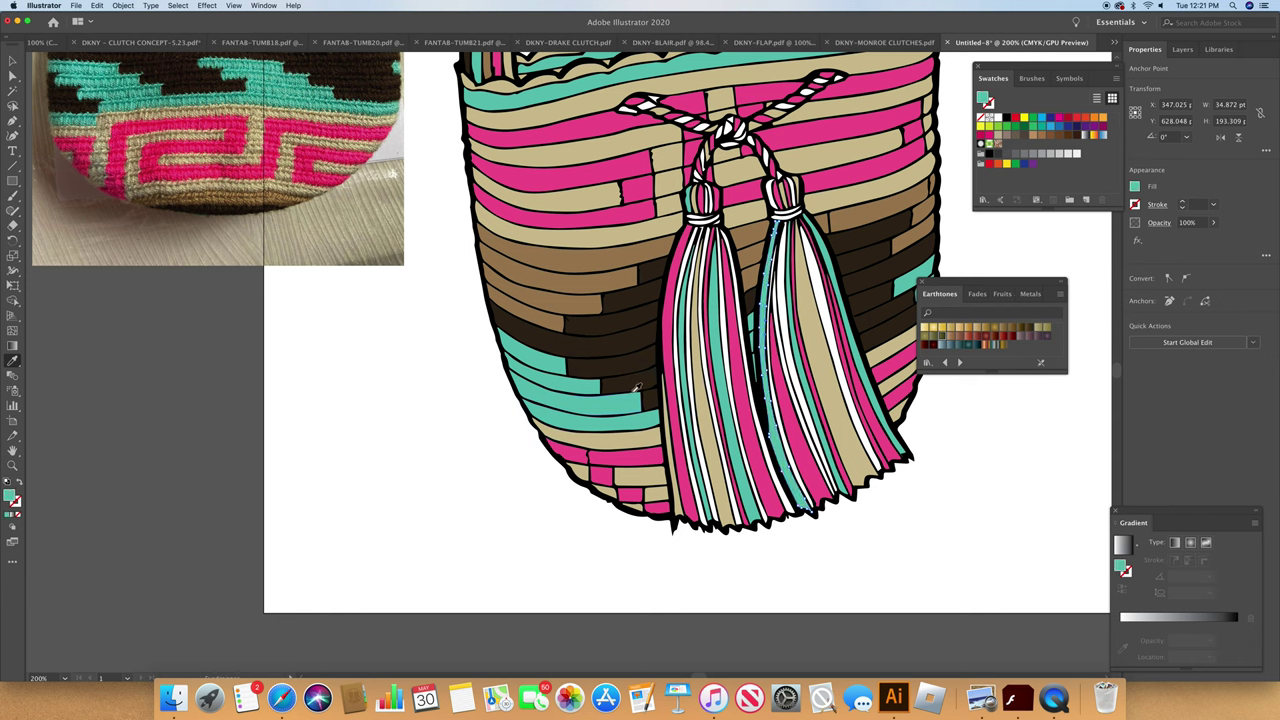
Step: Fill a segment of the cord's left hanging end and one white stripe on each tassel's head with turquoise
left_click(703, 165, "super")
left_click(918, 268)
left_click(712, 208, "super")
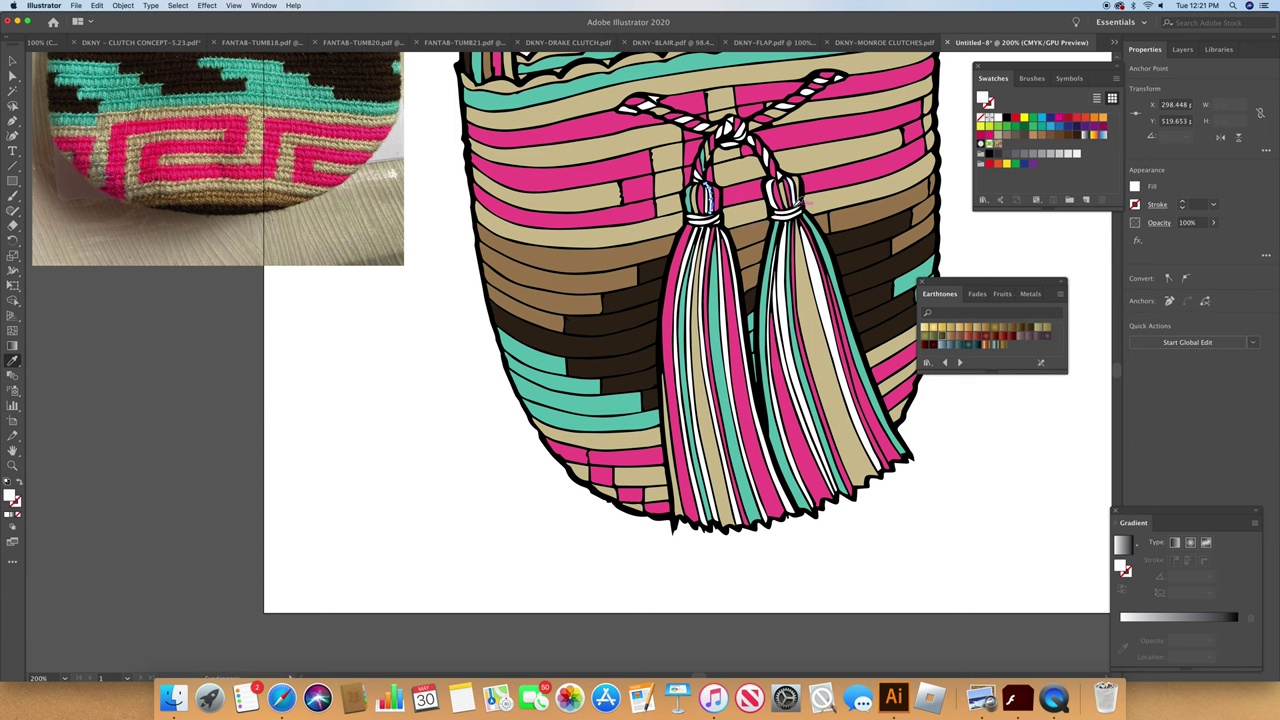
left_click(911, 270)
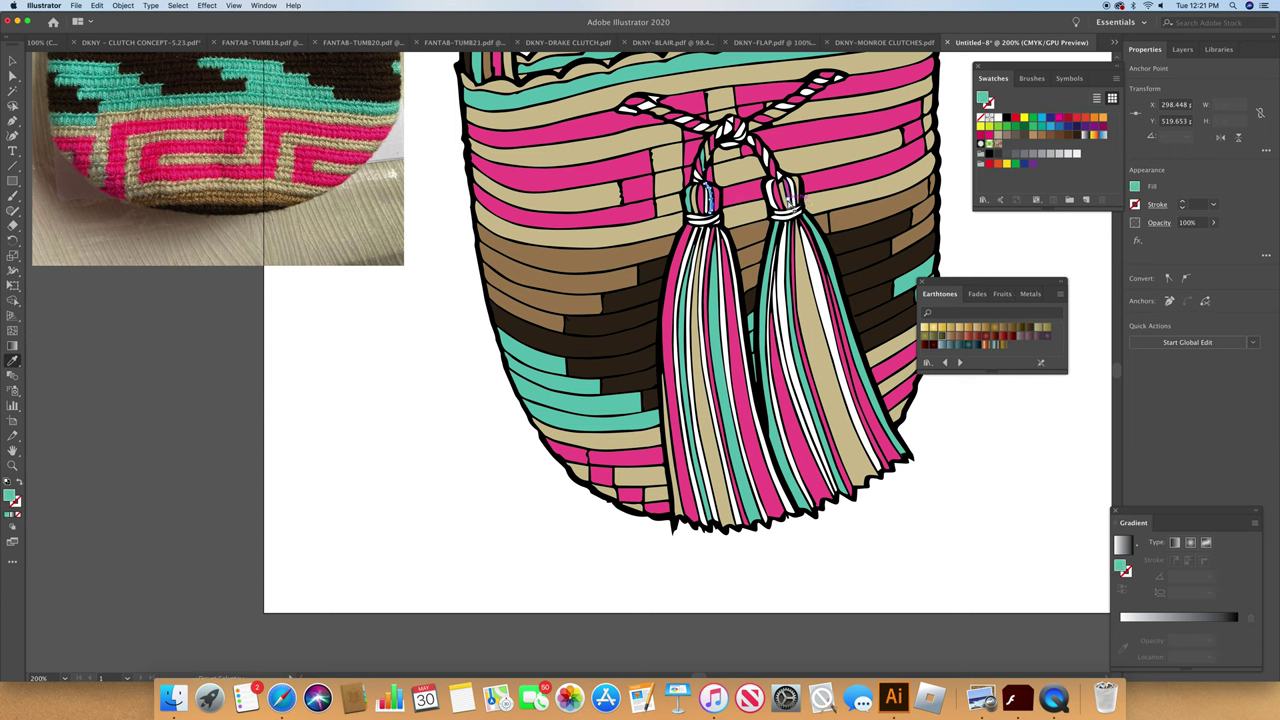
left_click(776, 202, "super")
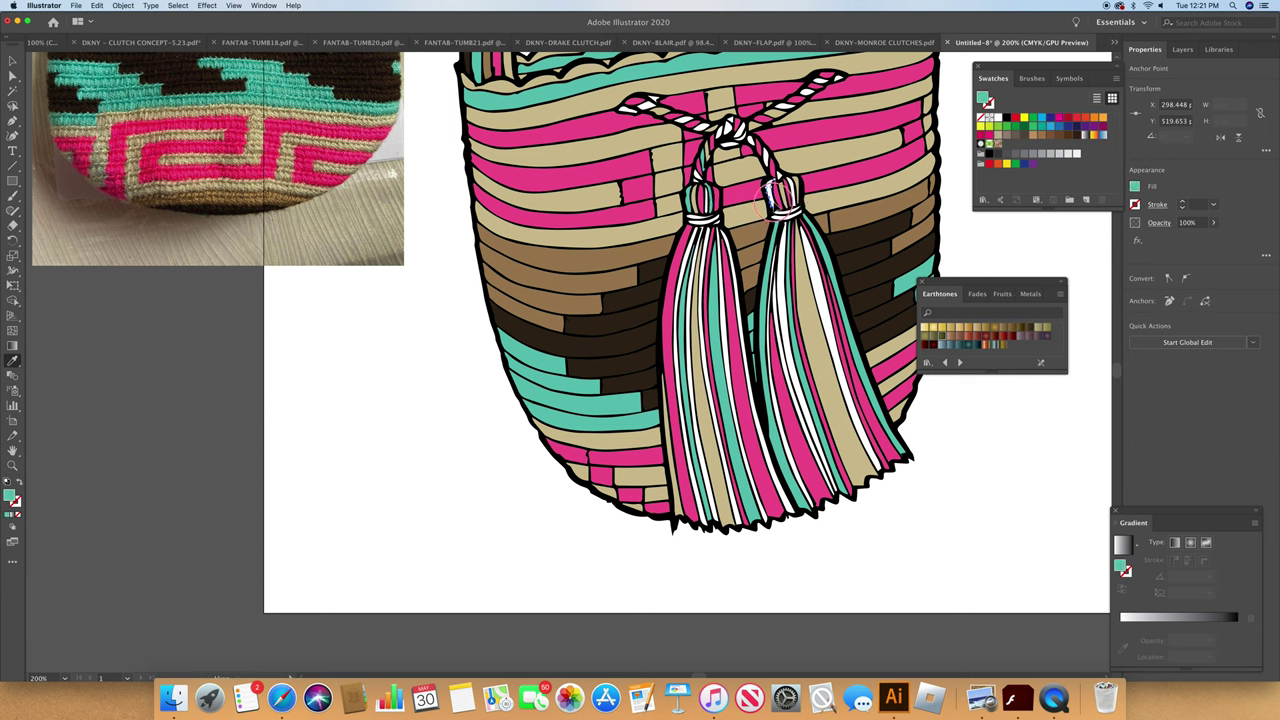
left_click(918, 268)
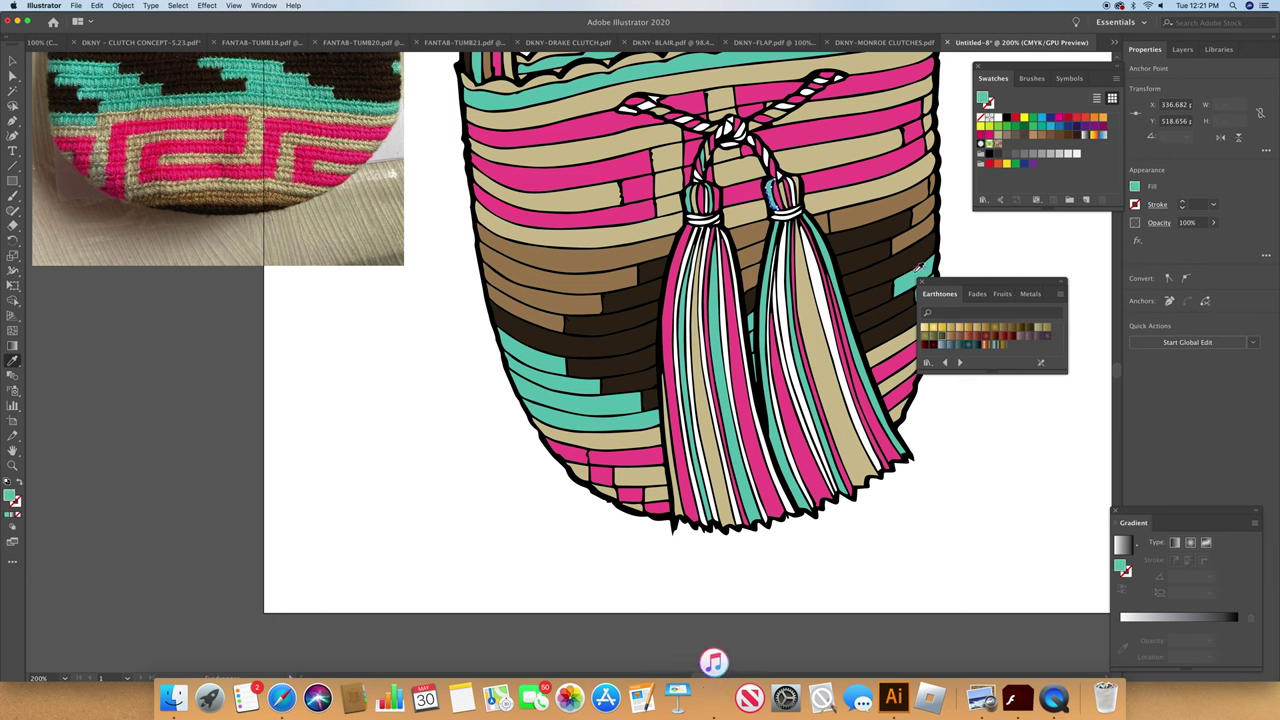
Step: Fill a white part of the knot, a segment near the cord's left loop and one just right of the knot with turquoise
left_click(731, 121, "super")
left_click(705, 60)
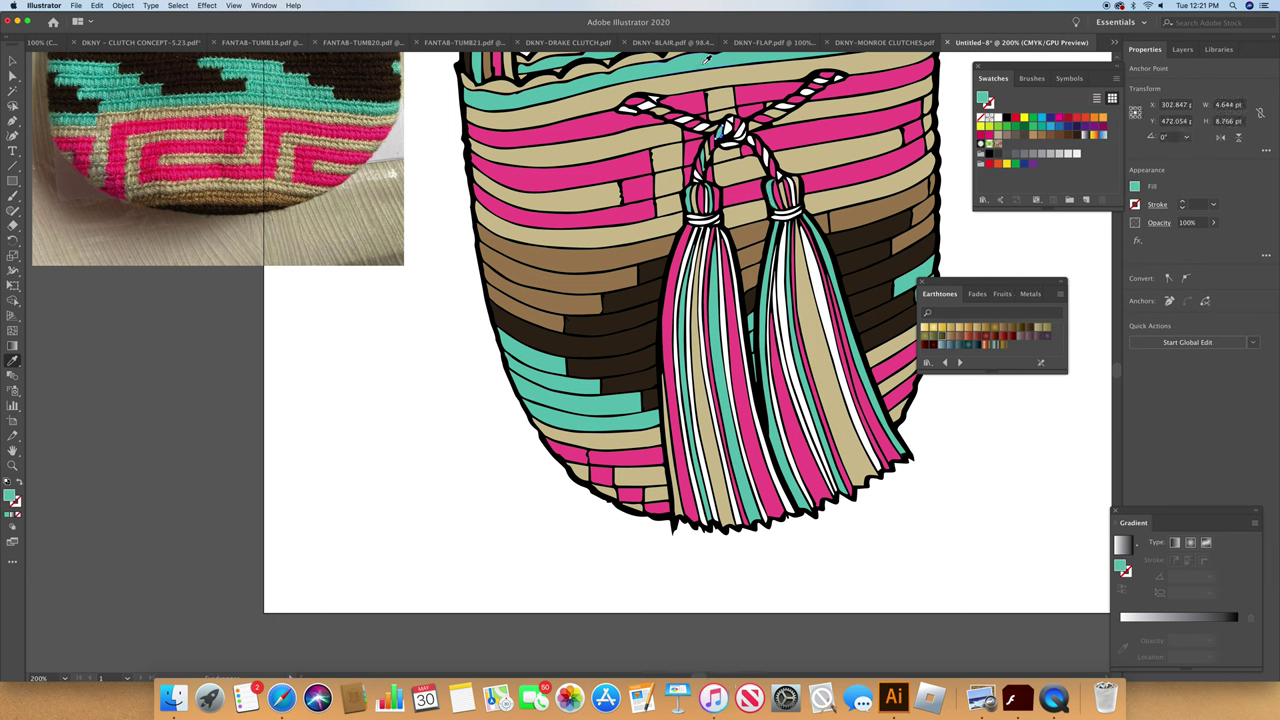
left_click(648, 106, "super")
left_click(678, 76)
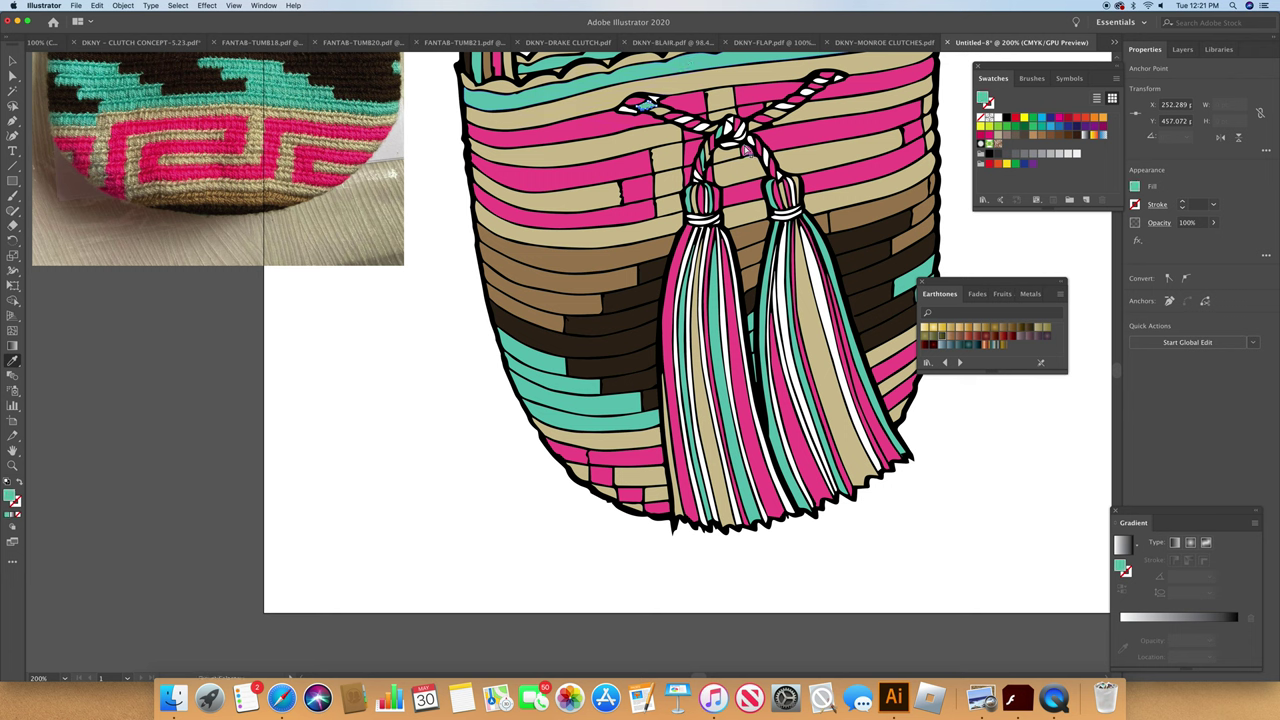
left_click(743, 134, "super")
left_click(763, 57)
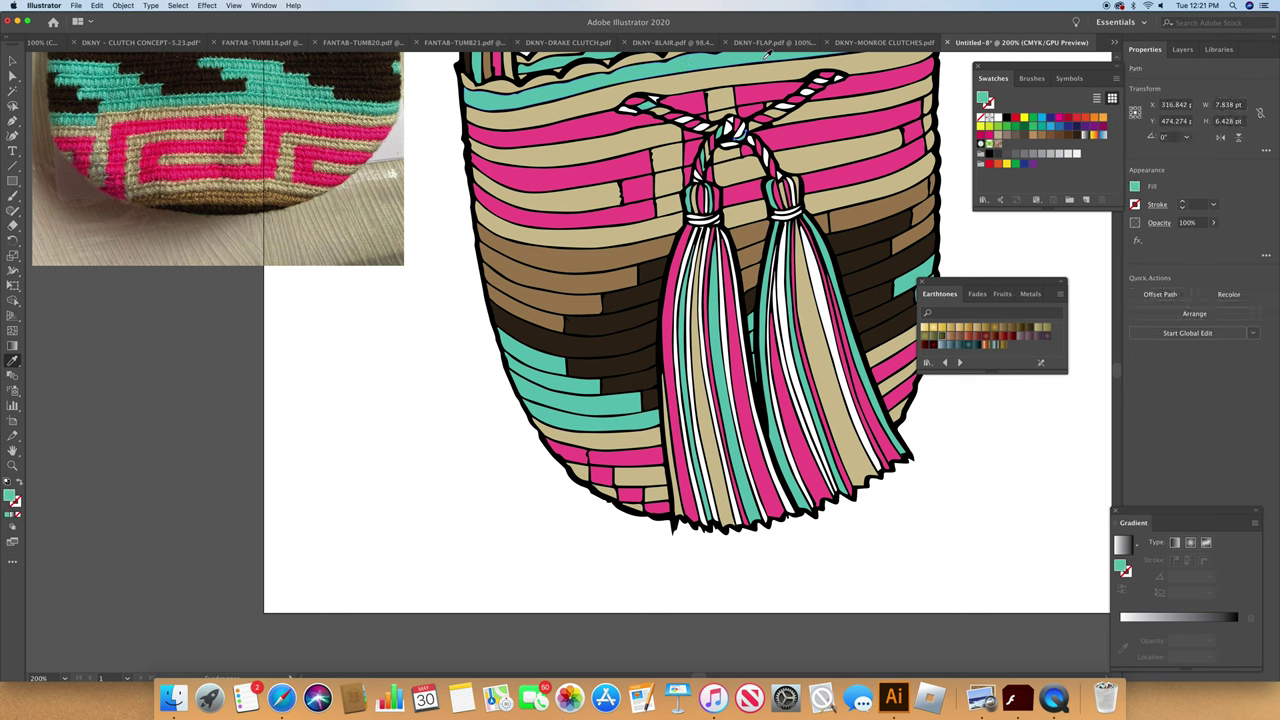
Step: Fill more white segments along the cord's right and left upper arms with turquoise
left_click(785, 105, "super")
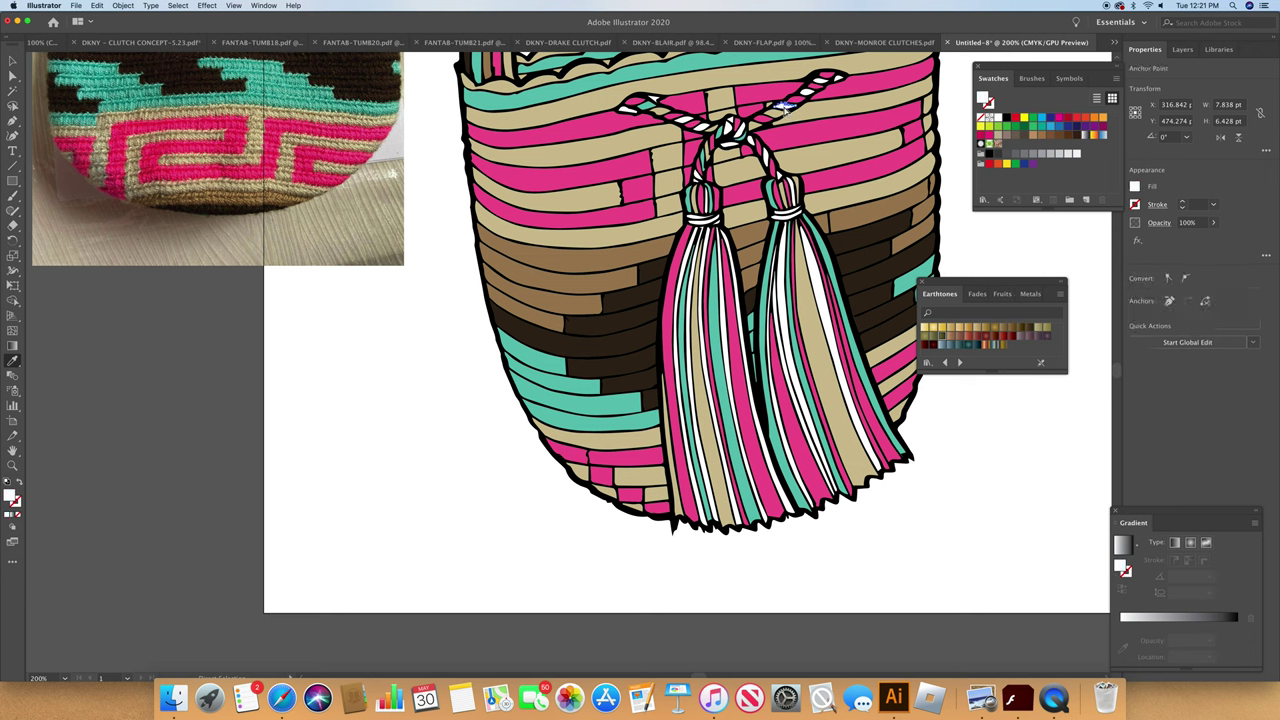
left_click(742, 58, "super")
left_click(742, 57)
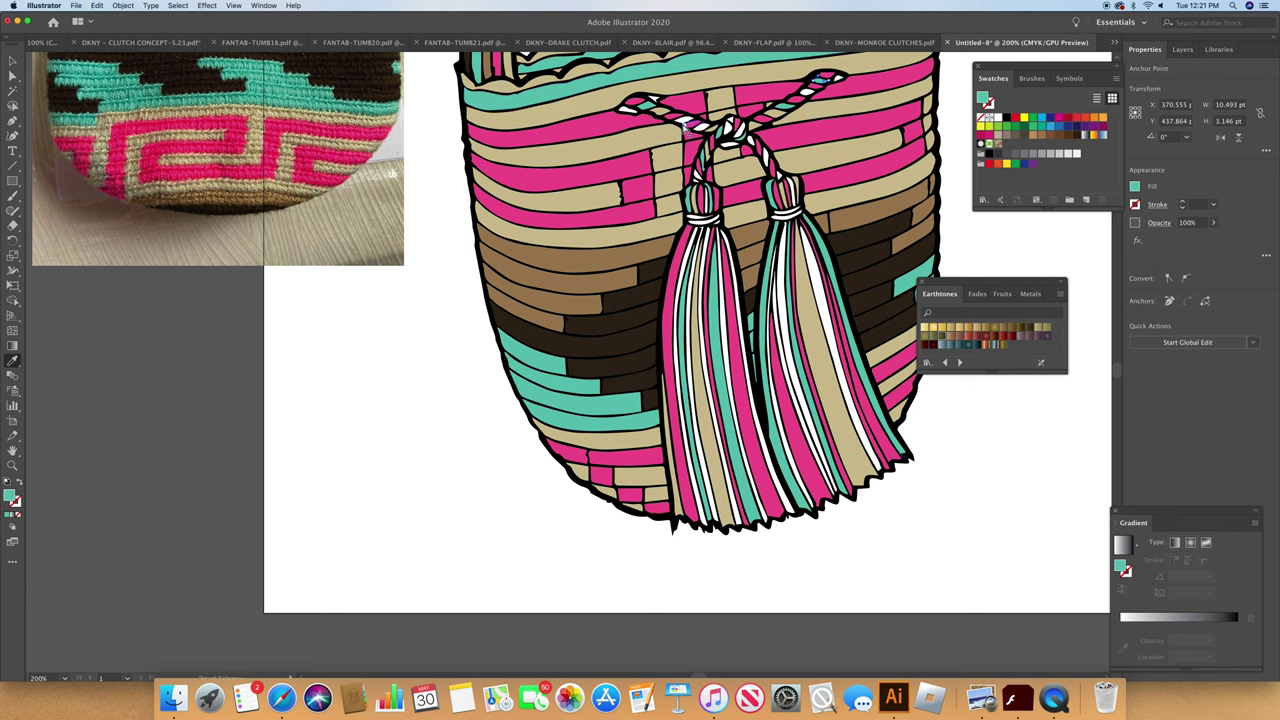
left_click(685, 123, "super")
left_click(726, 54)
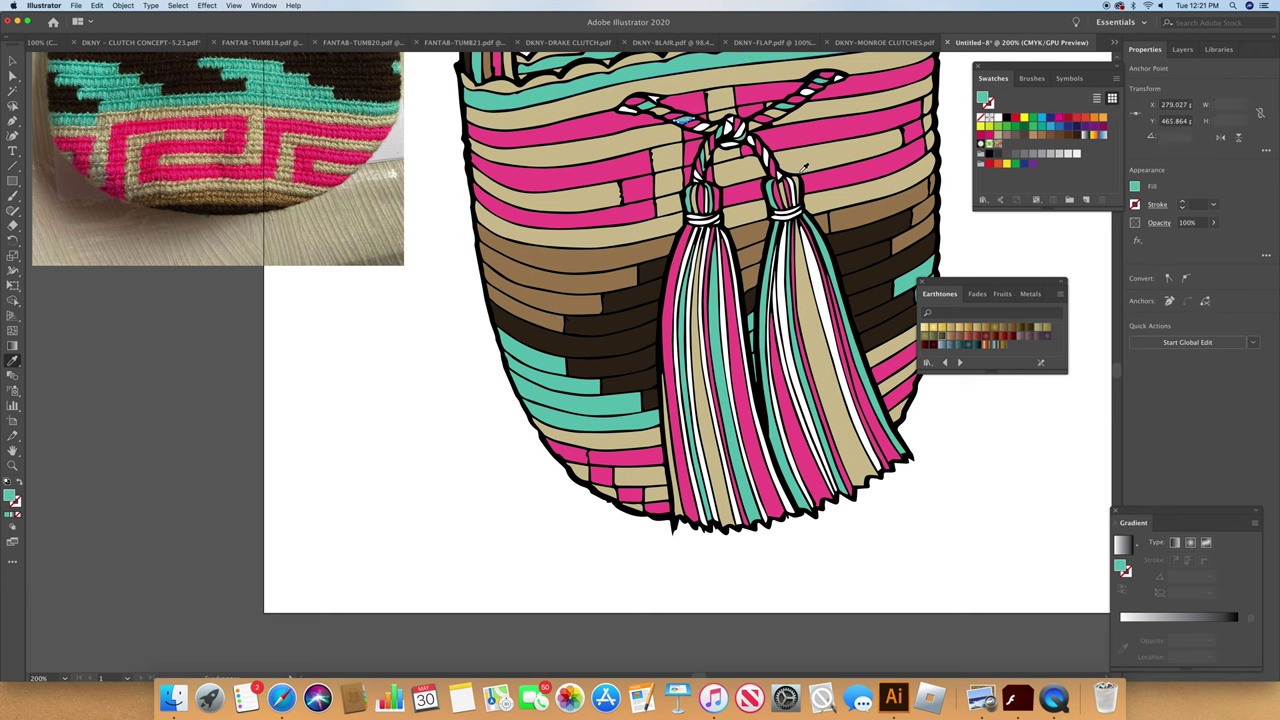
Step: Fill a white stripe of the knot and the top segment of the cord's right hanging end with turquoise
left_click(730, 128, "super")
left_click(736, 66)
left_click(746, 142, "super")
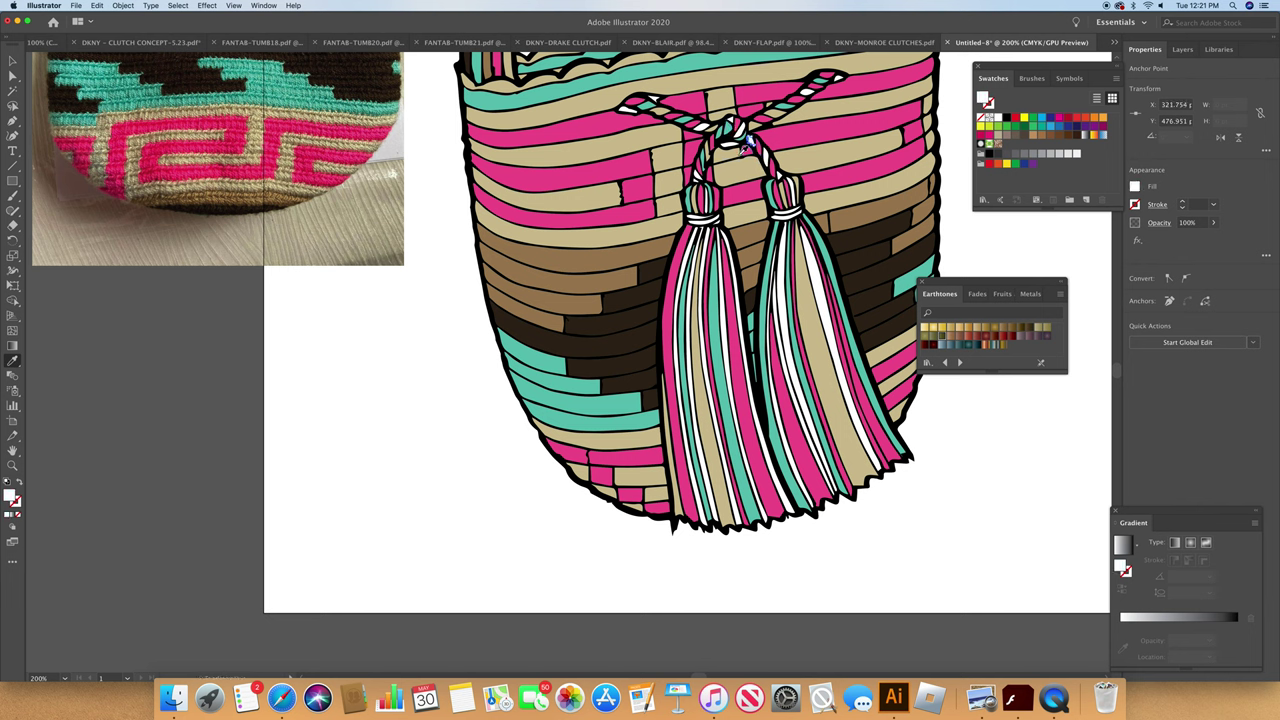
left_click(735, 95)
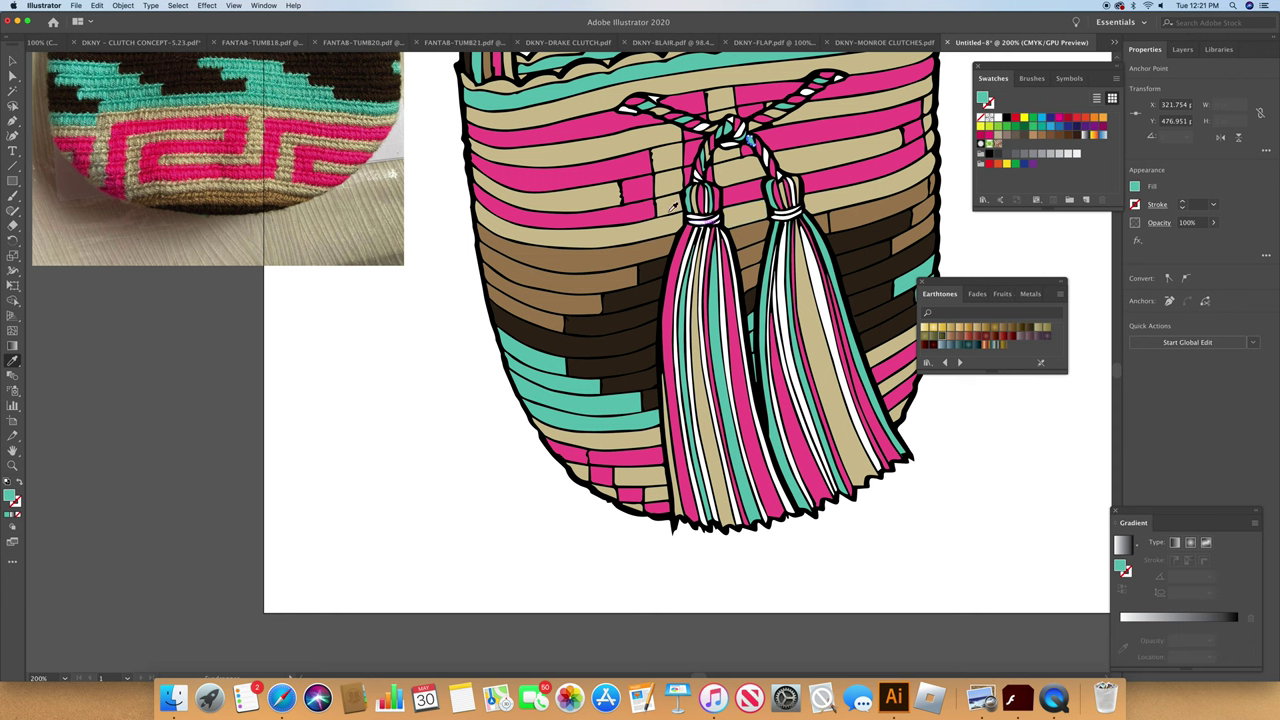
Step: Fill the white wrap bands around the necks of both tassels with the bag's medium brown
left_click(706, 226)
left_click(738, 232)
left_click(719, 226, "super")
left_click(64, 678)
left_click(104, 460)
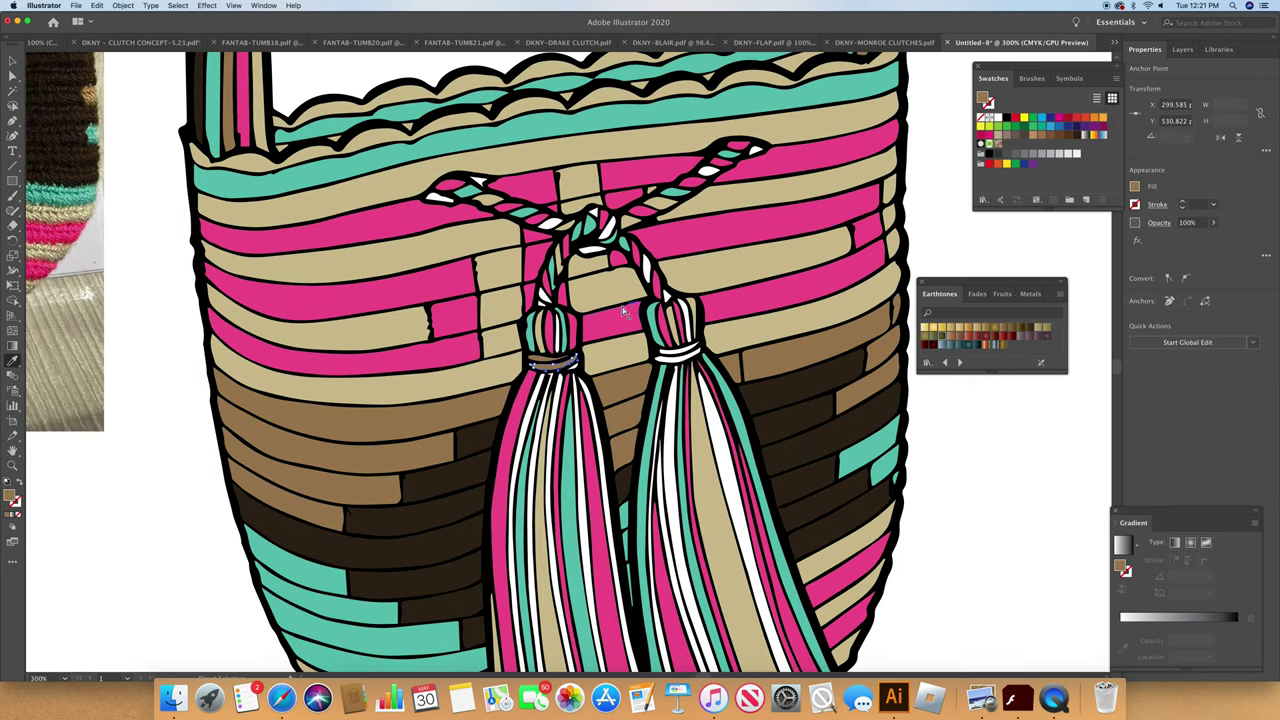
left_click(574, 365)
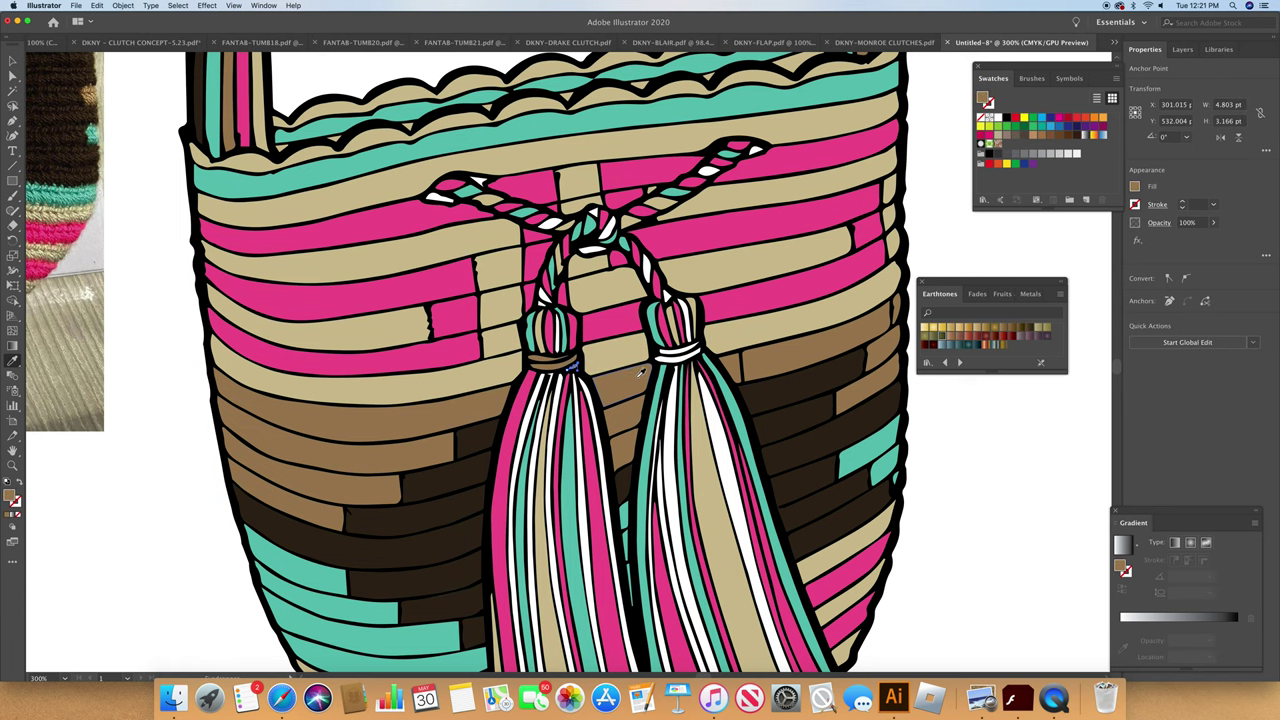
left_click(664, 362)
left_click(693, 352)
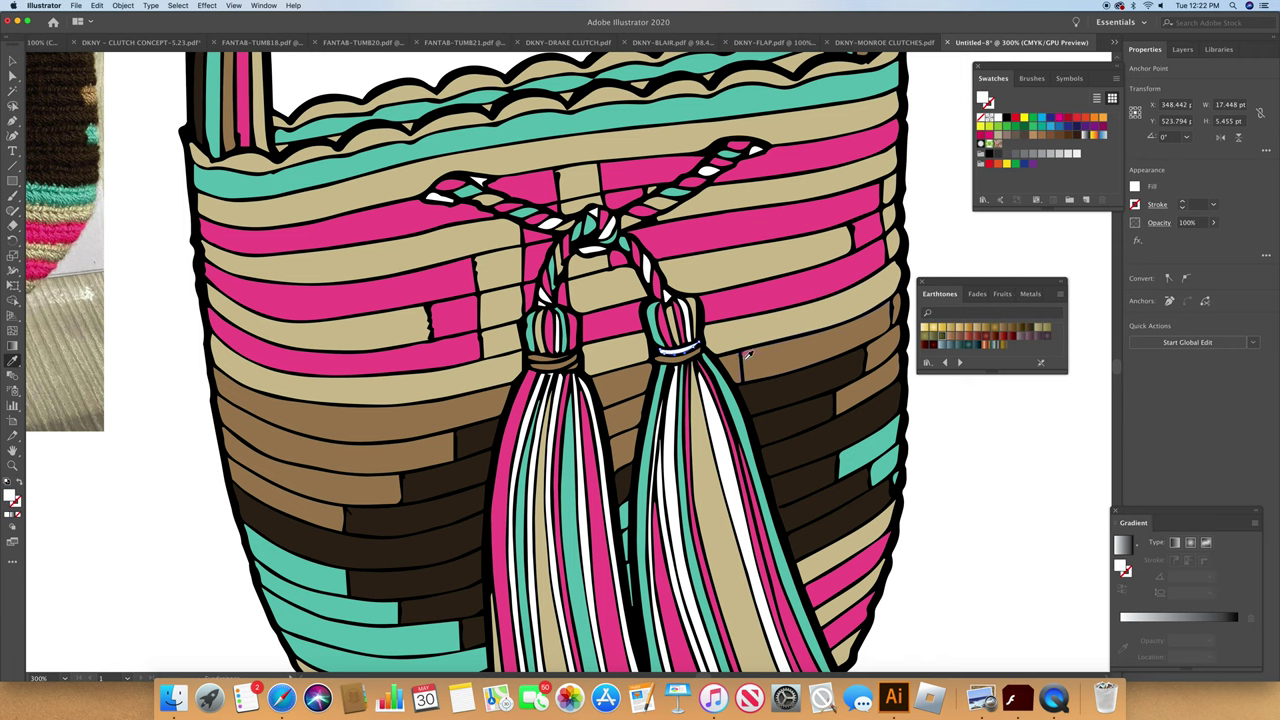
left_click(747, 356)
Step: Fill a thin left strand, a middle strand and the right edge strand of the left tassel with medium brown
scroll(1120, 372, "down", 2)
scroll(1118, 372, "down", 3)
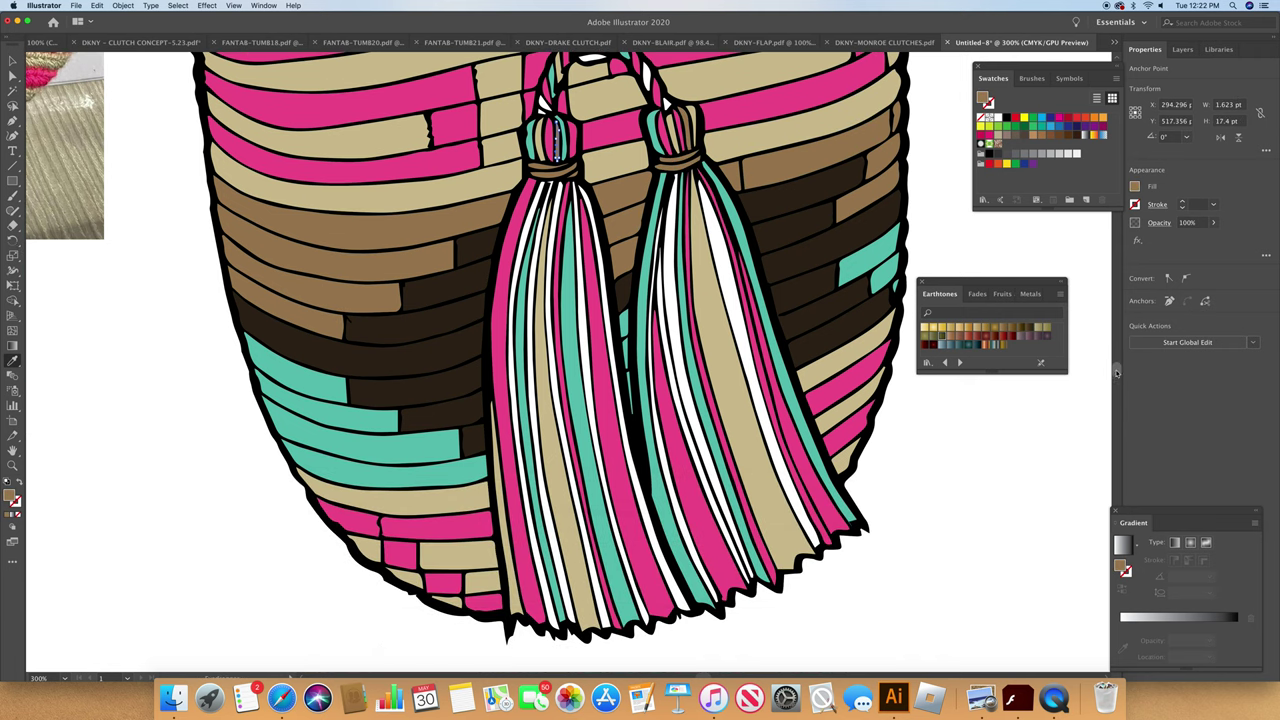
left_click(510, 397)
left_click(434, 248)
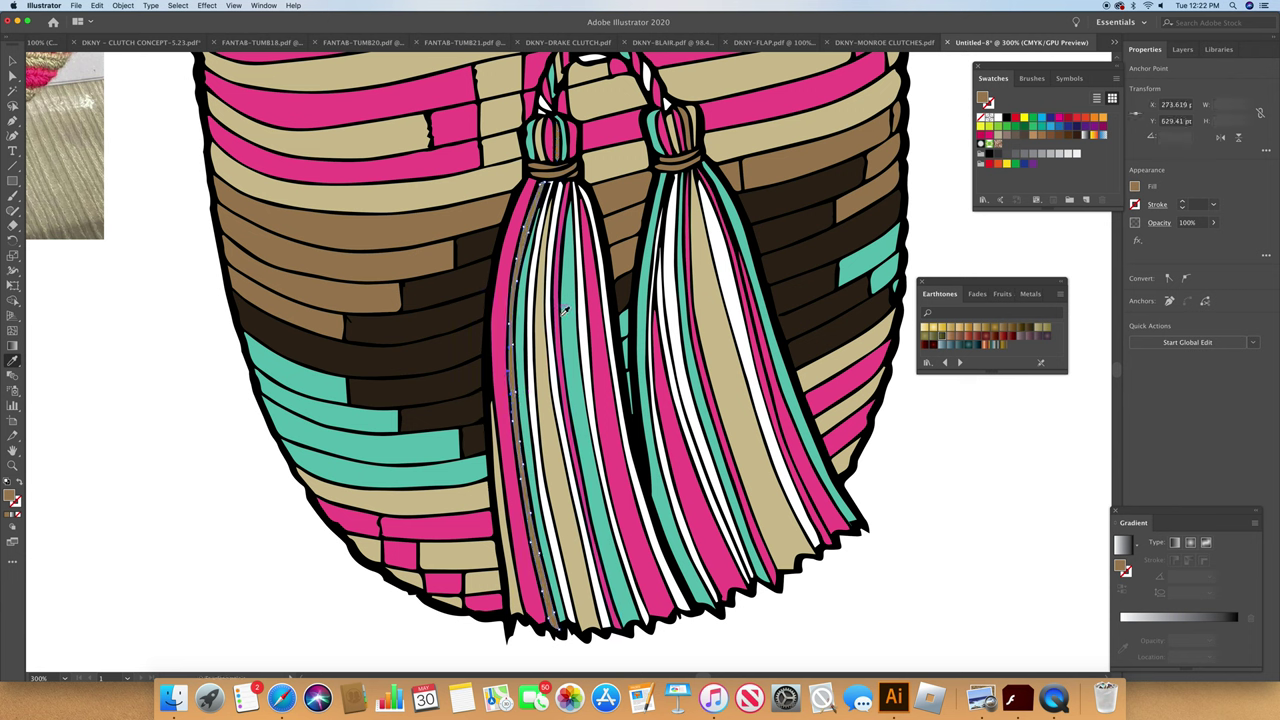
left_click(556, 358)
left_click(430, 226)
left_click(606, 320, "super")
left_click(414, 220)
Step: Fill a left-of-centre strand and the white strand right of the wide tan one on the right tassel with medium brown
left_click(672, 338)
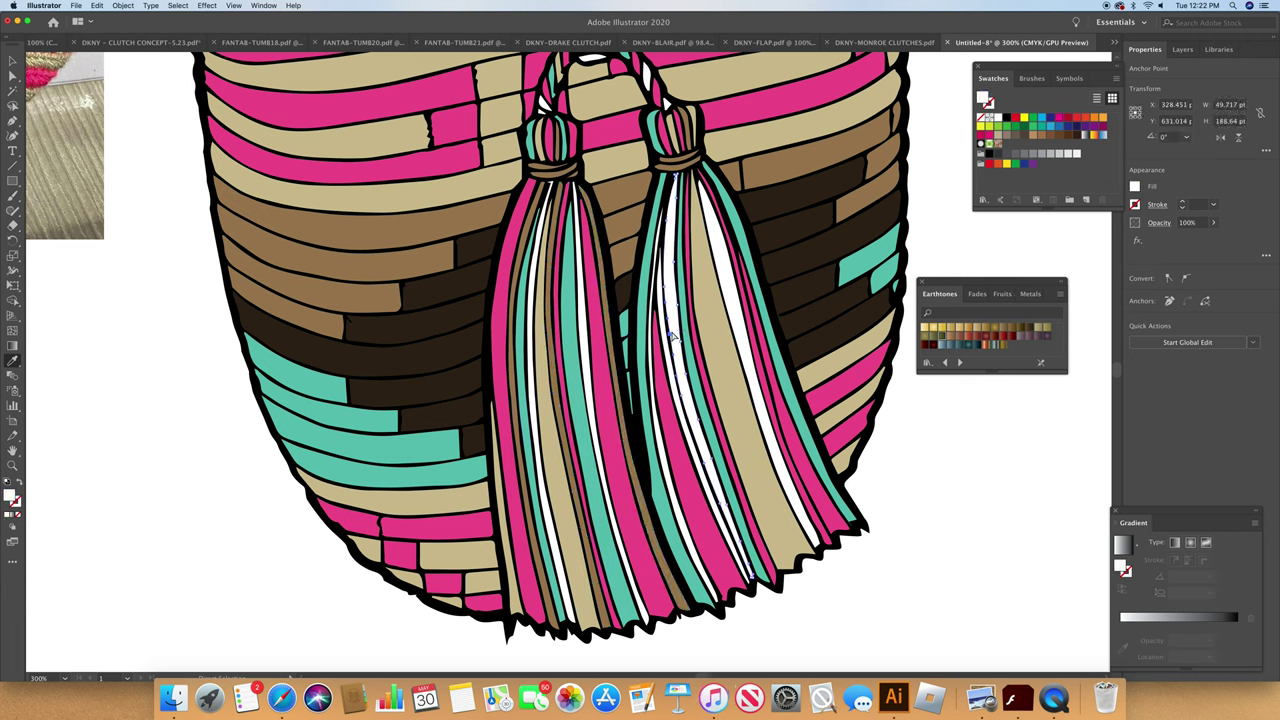
left_click(757, 174)
left_click(750, 325)
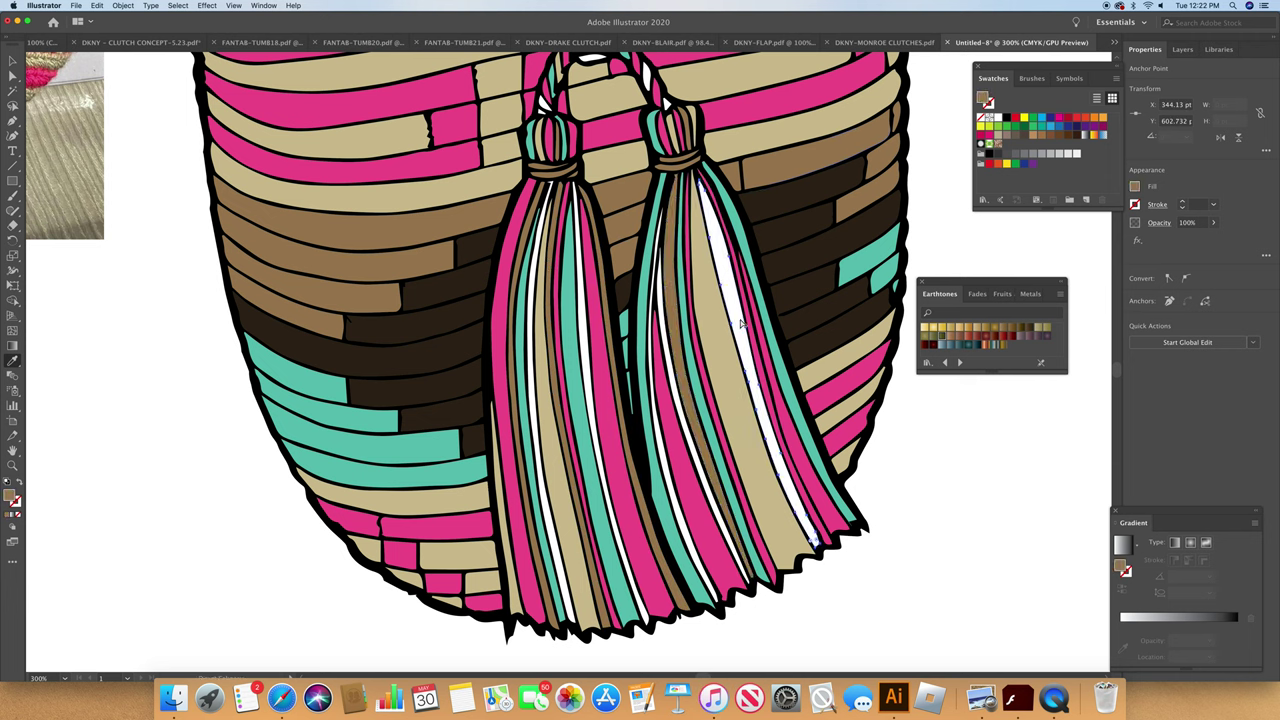
left_click(779, 198)
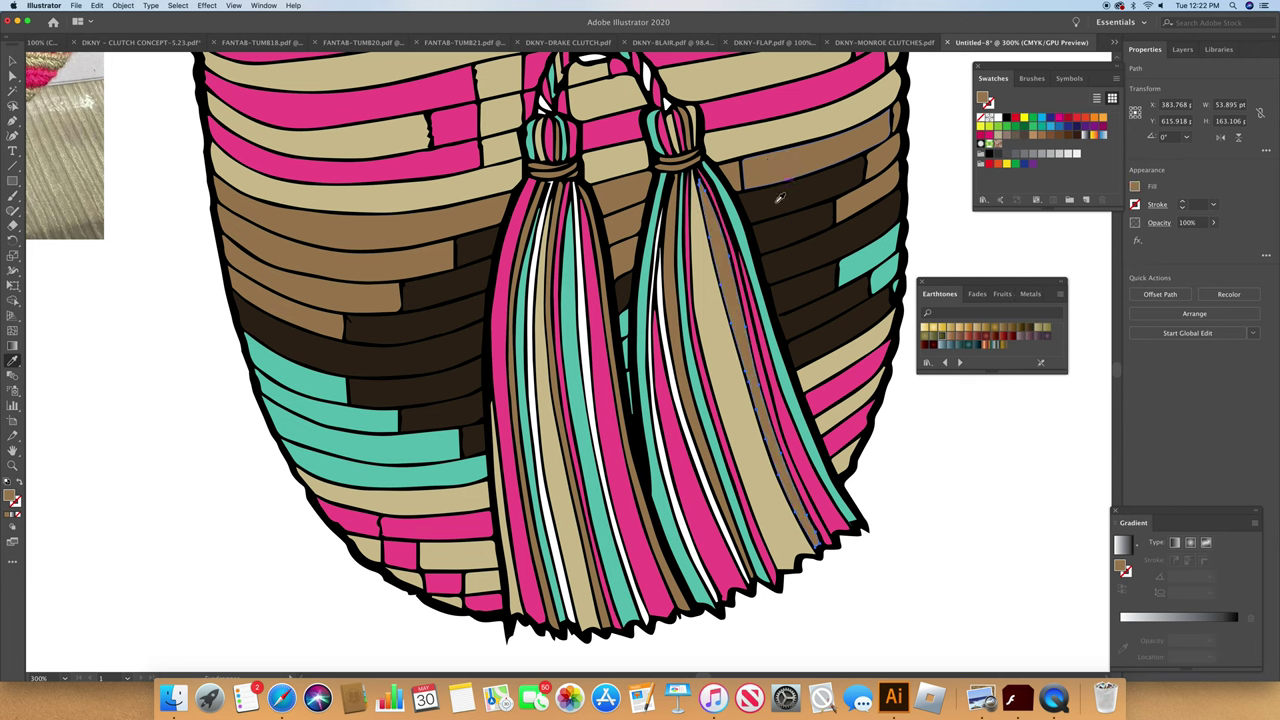
Step: Fill the right tassel's two remaining white strands and the left tassel's remaining white strands with the bag's dark brown
left_click(699, 405)
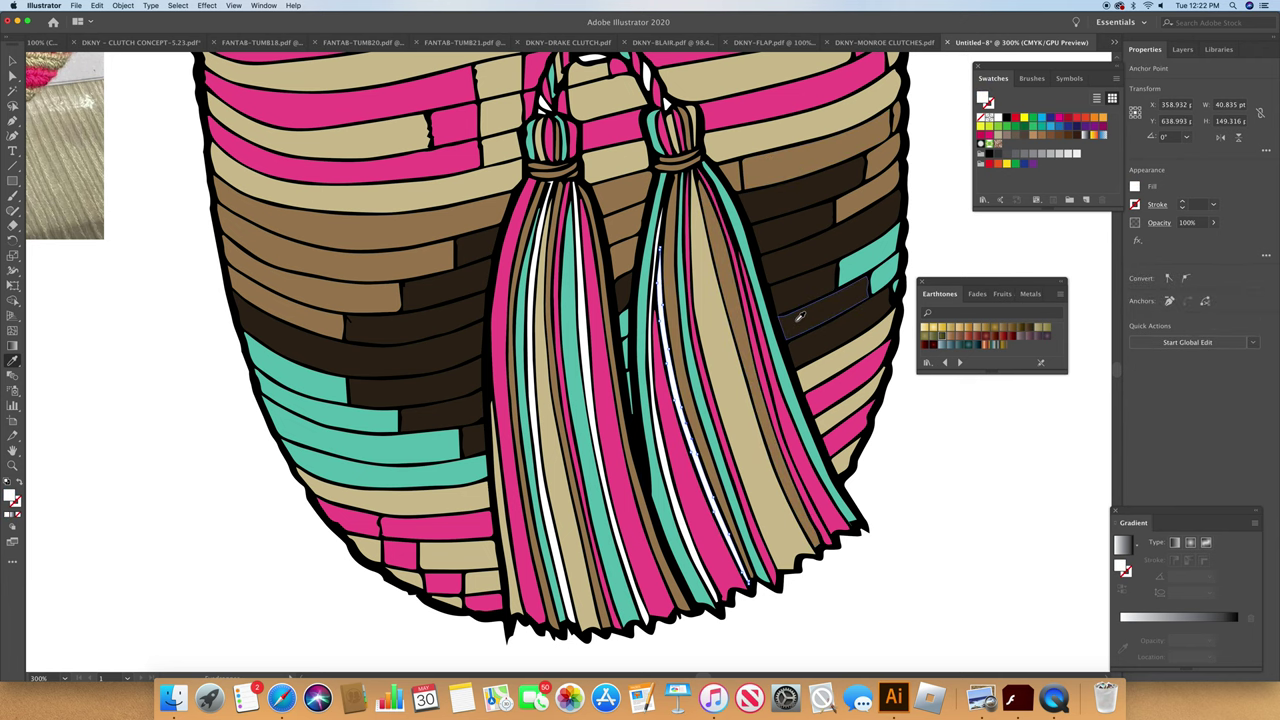
left_click(670, 462)
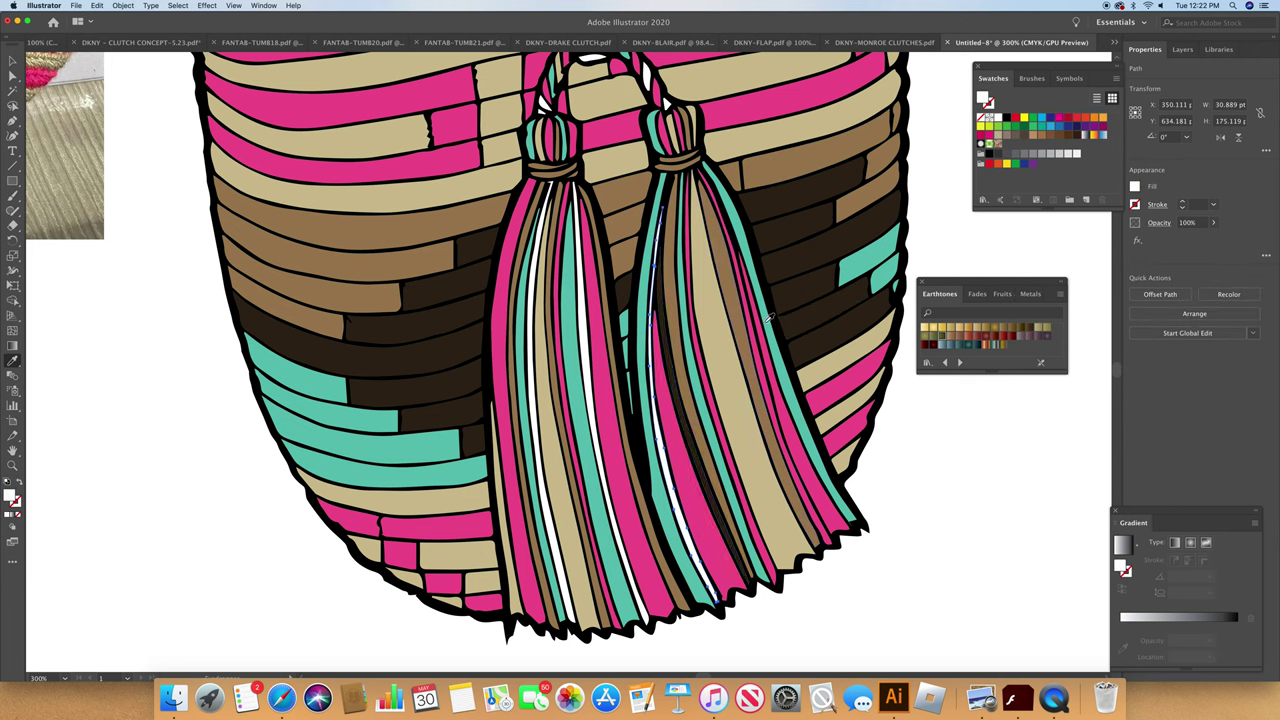
left_click(595, 418)
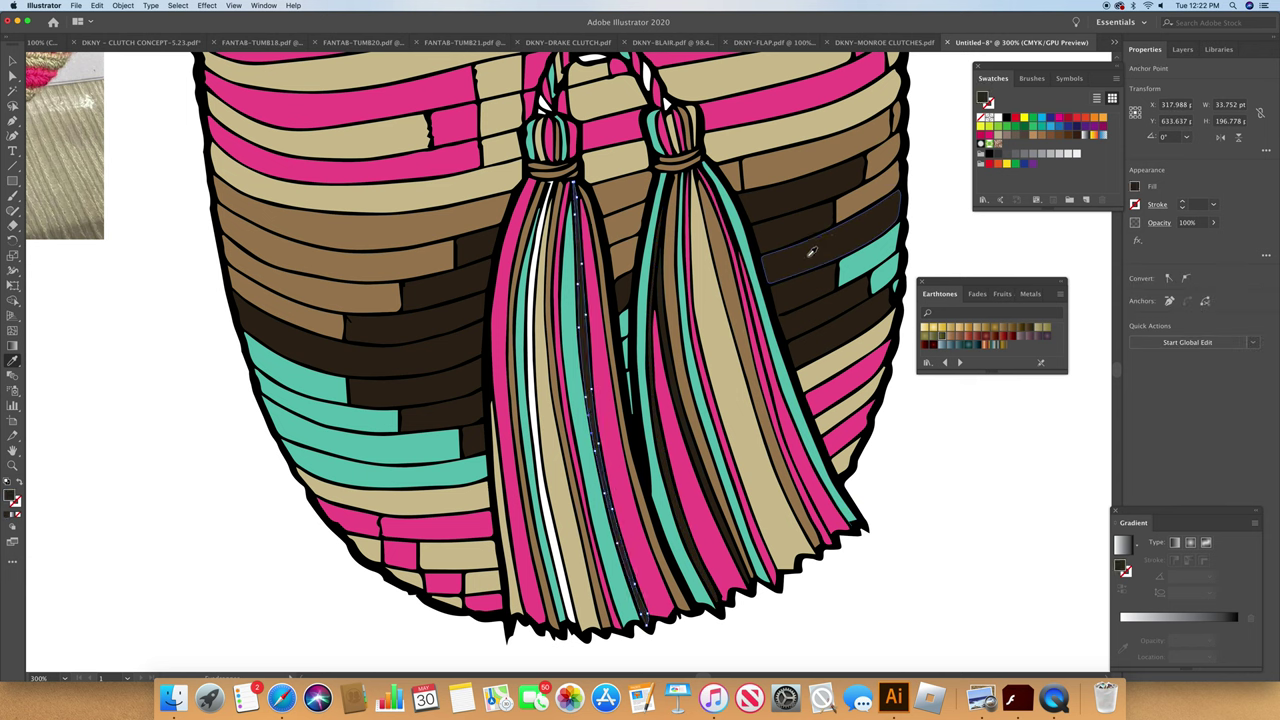
left_click(536, 410)
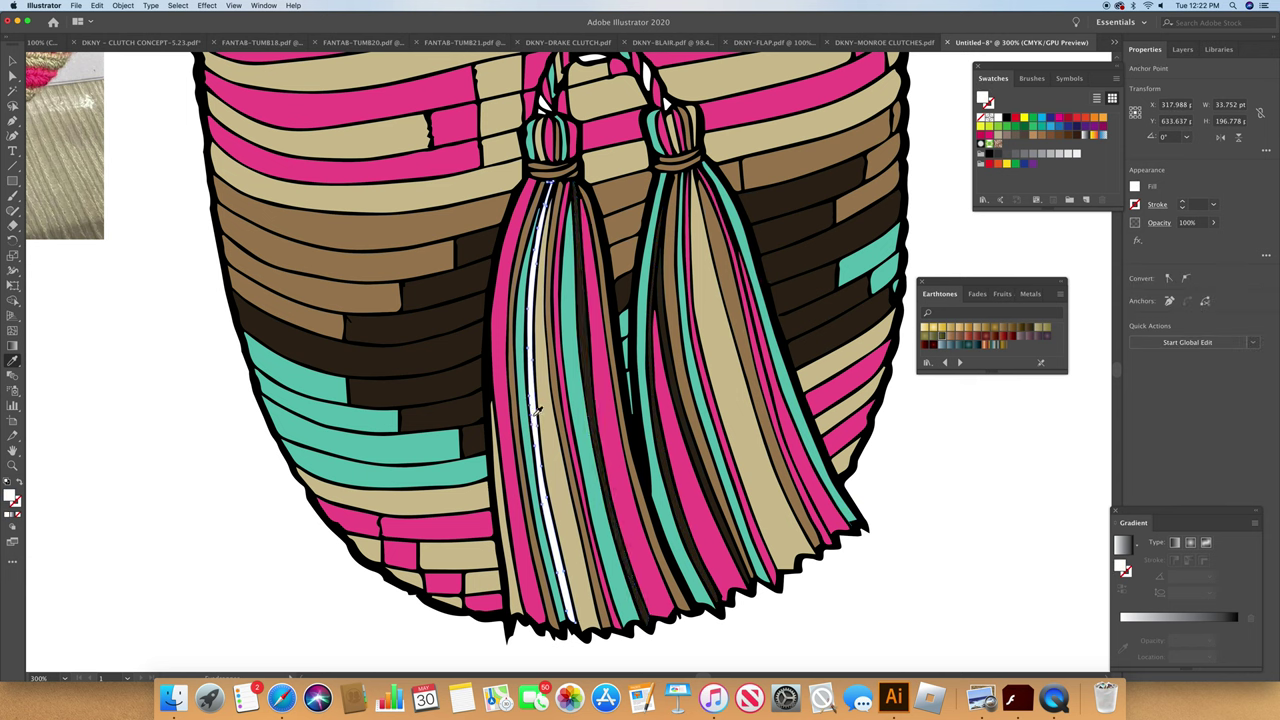
Step: Fill the left tassel's white strand with the bag's dark brown and the white cord piece under the knot with tan
left_click(470, 352)
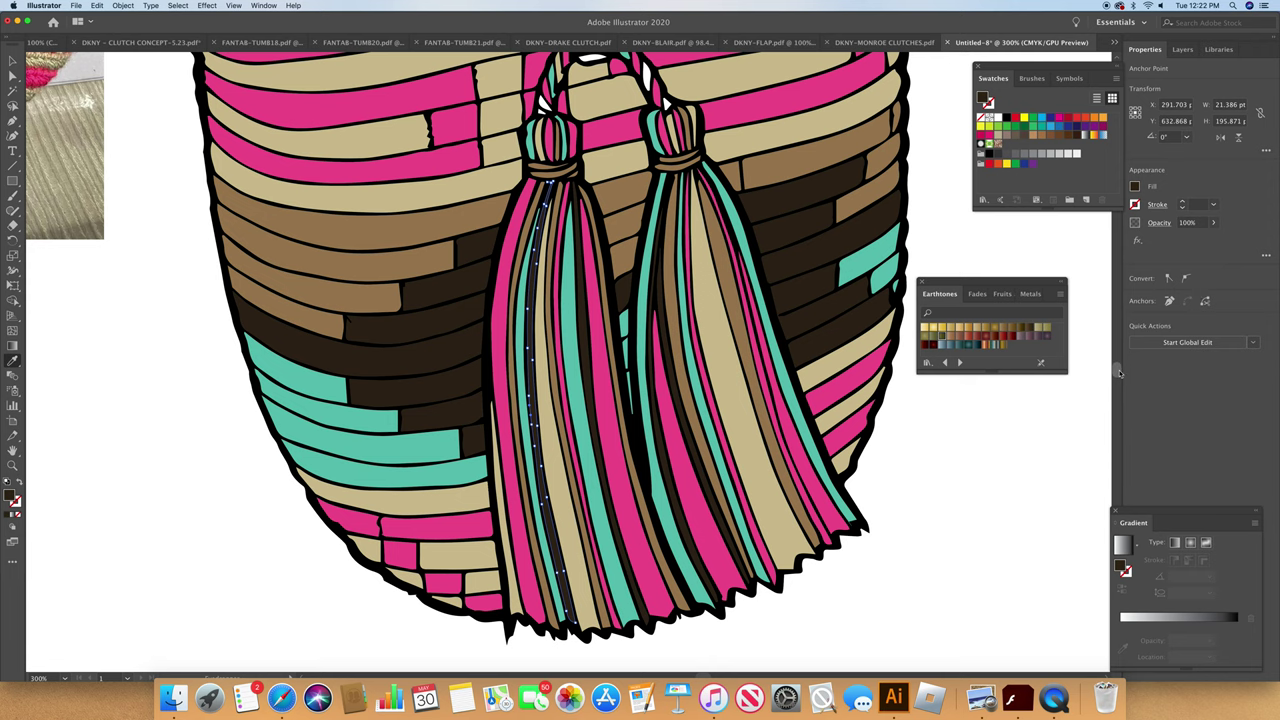
scroll(1119, 372, "up", 5)
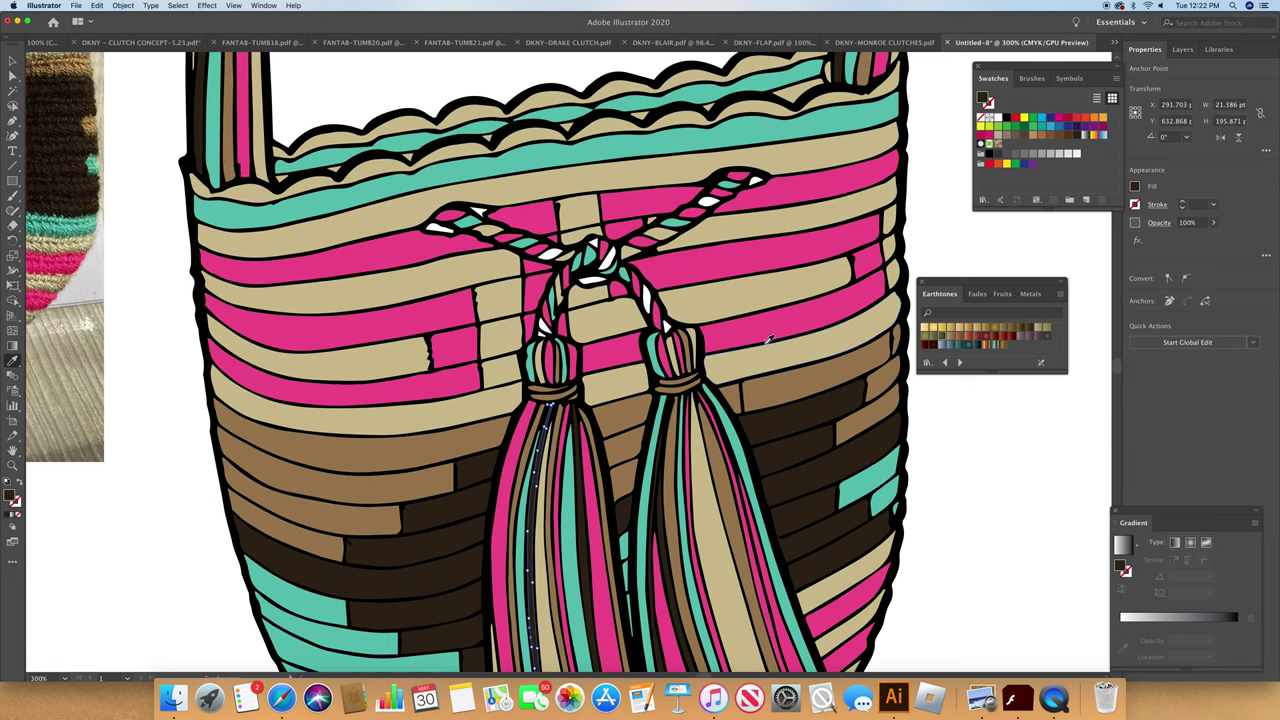
left_click(599, 283)
left_click(618, 376)
Step: Fill a white cord piece above the left tassel with brown and the one above the right tassel with tan
left_click(541, 328, "super")
left_click(636, 411)
left_click(665, 324, "super")
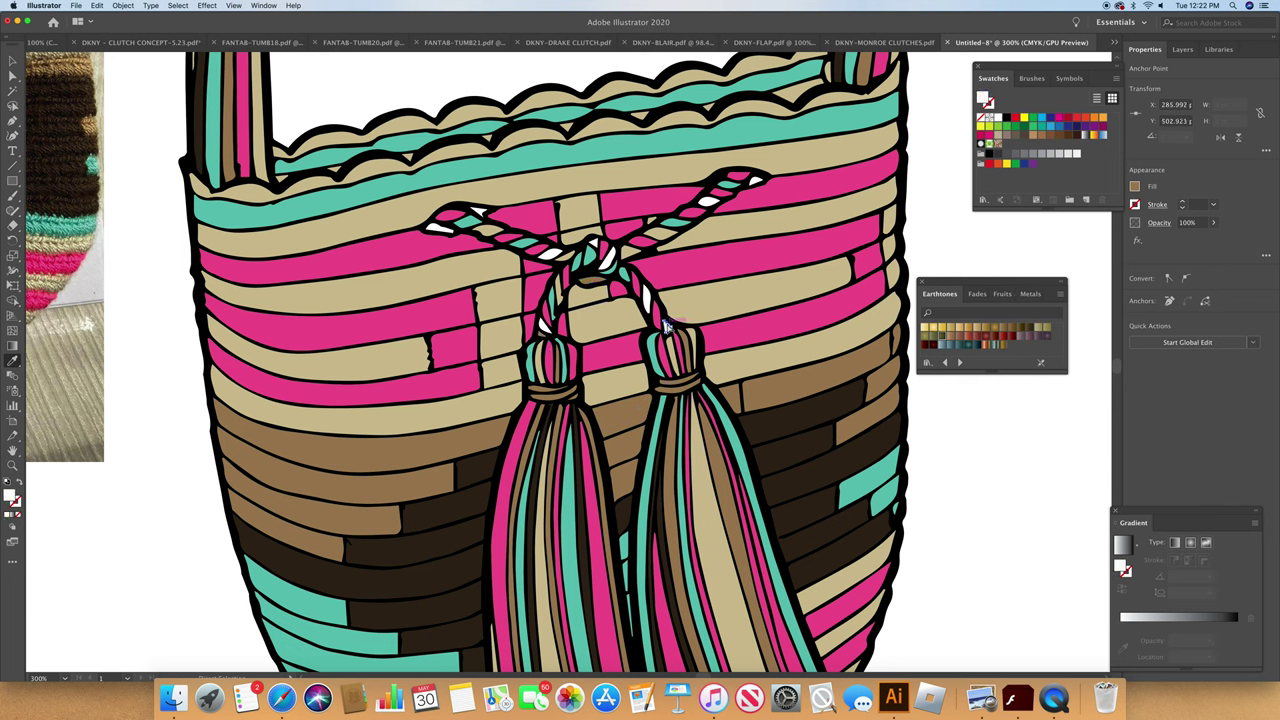
left_click(635, 382)
Step: Recolor the white pieces inside the drawstring knot with the tan and brown sampled from the bag's stripes
left_click(610, 266)
left_click(630, 376)
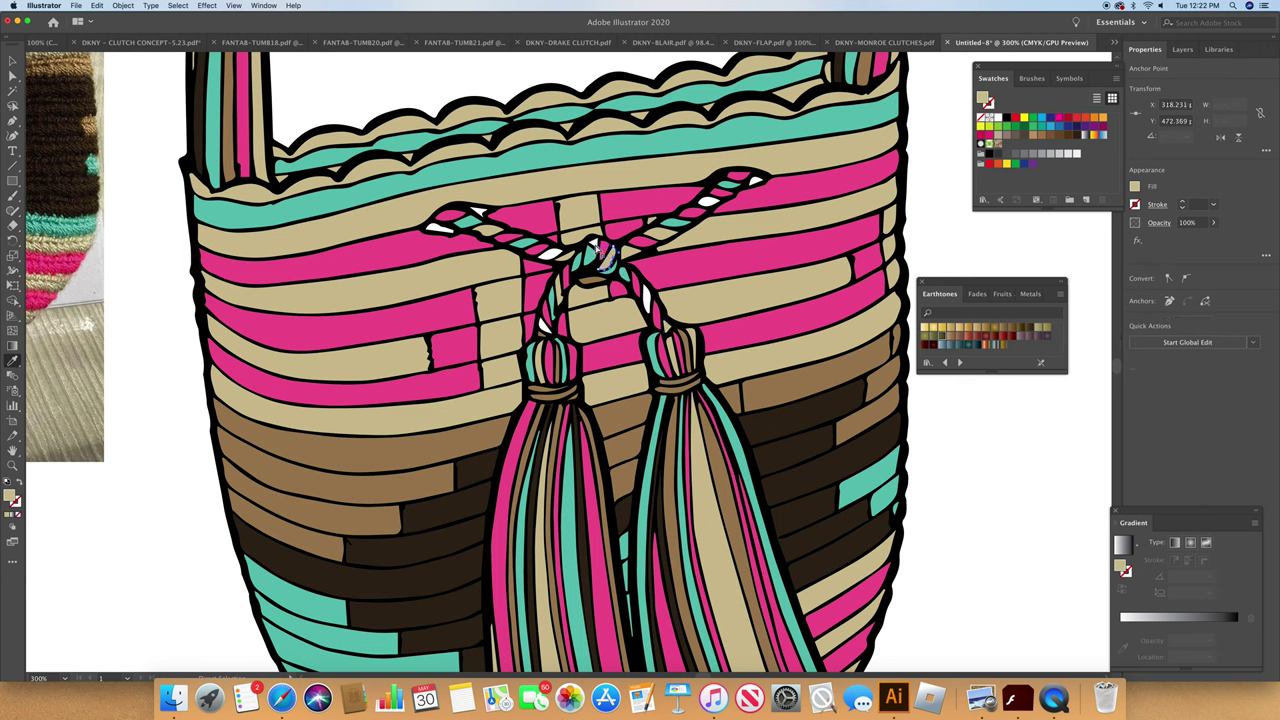
left_click(596, 246)
left_click(632, 400)
Step: Fill the white segments on the drawstring's left and right arms with the brown sampled from the bag
left_click(549, 254, "super")
left_click(754, 374)
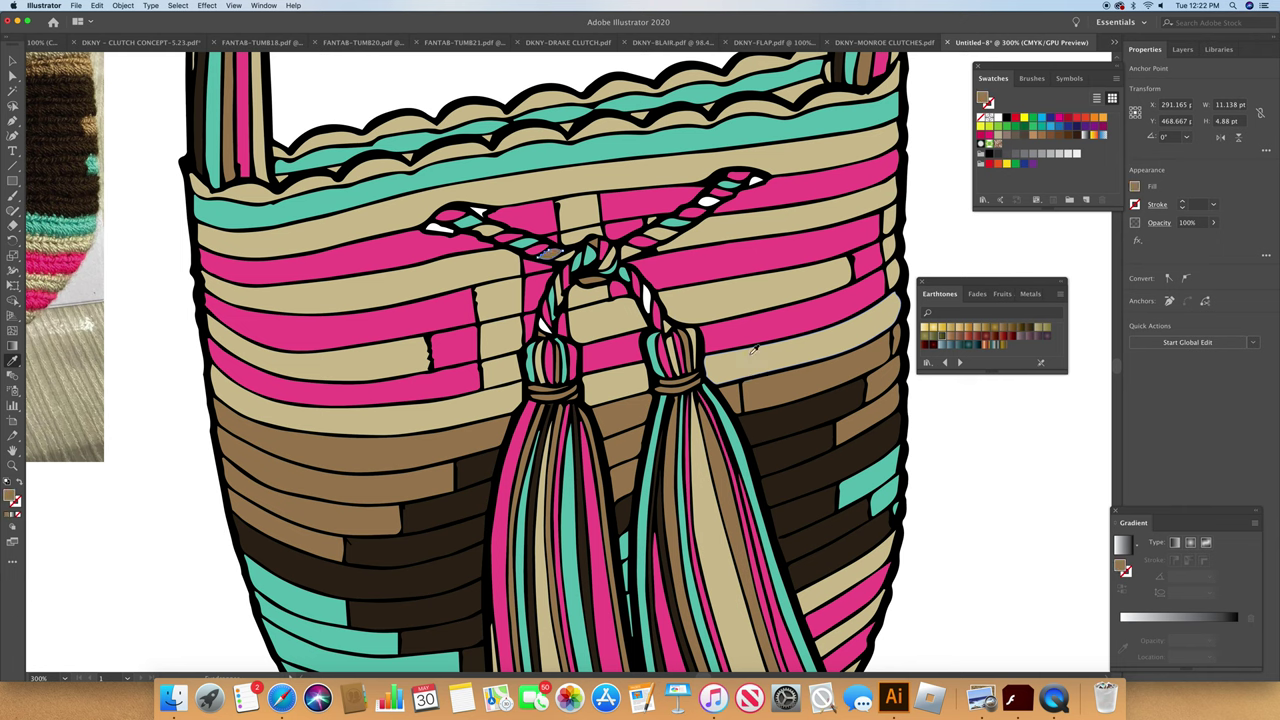
left_click(710, 205)
left_click(818, 369)
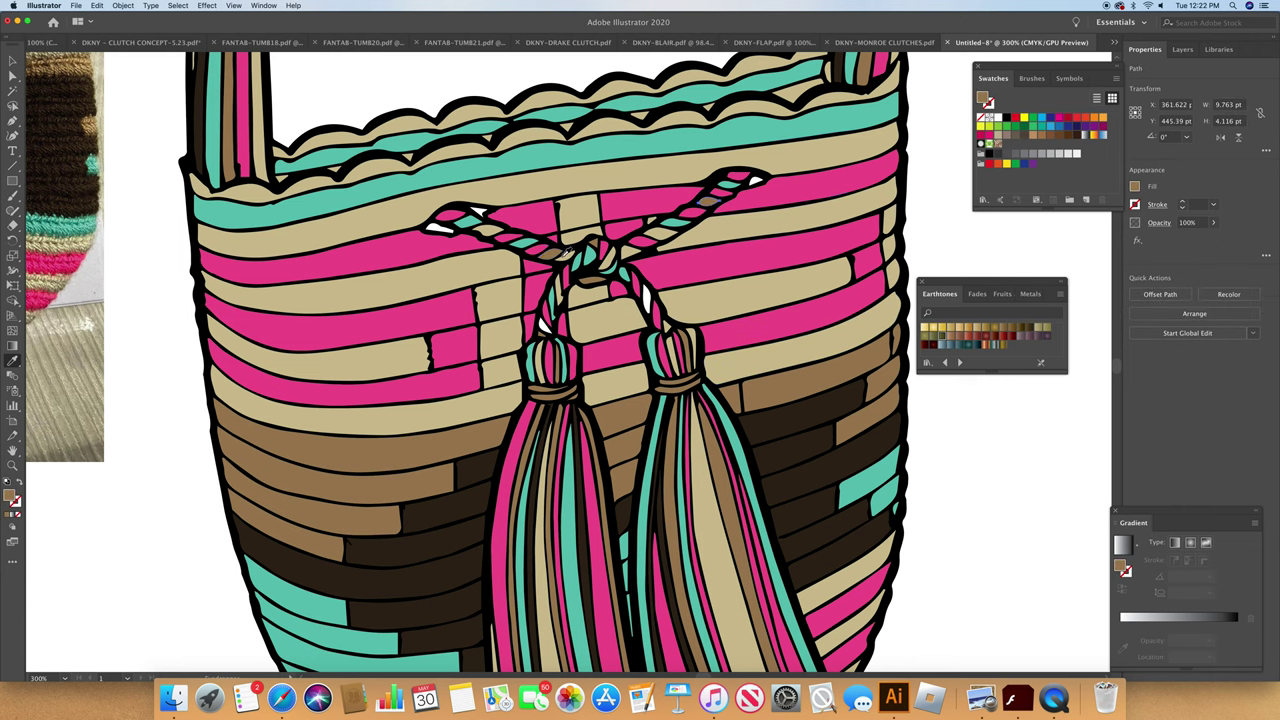
Step: Fill the remaining white pieces of the two cords hanging above the tassels with the bag's dark brown
left_click(645, 300)
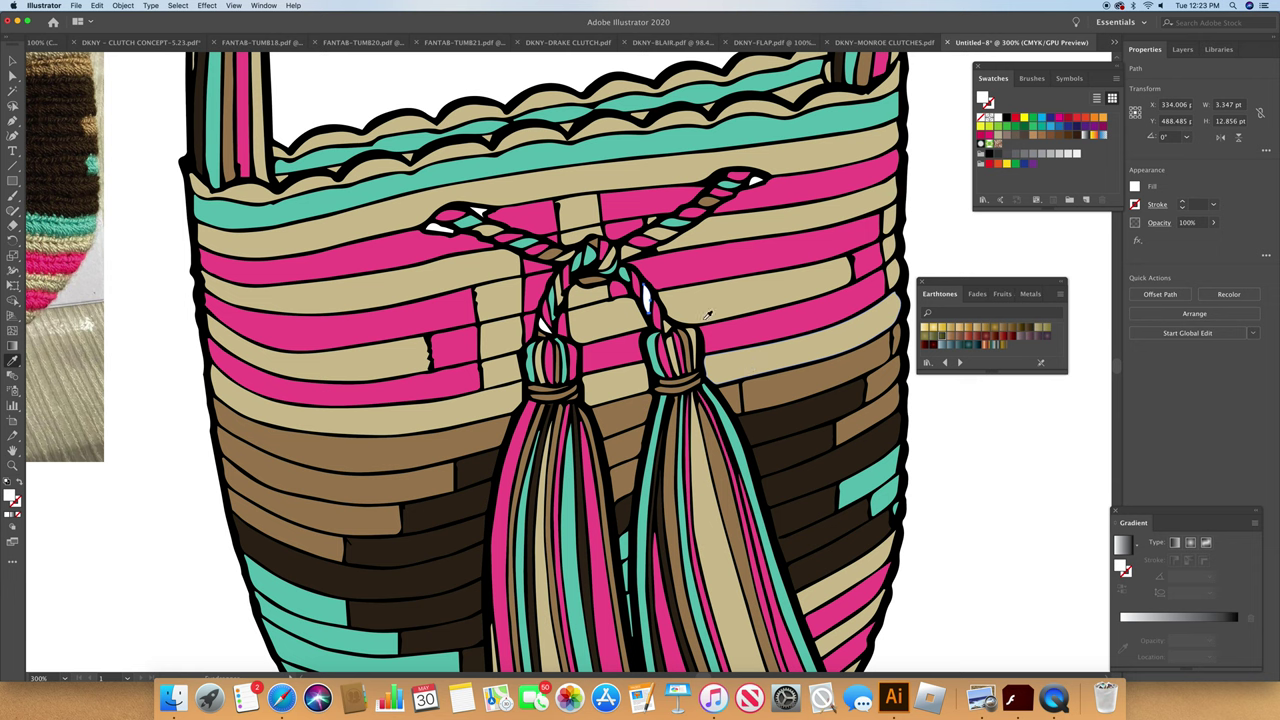
left_click(786, 423)
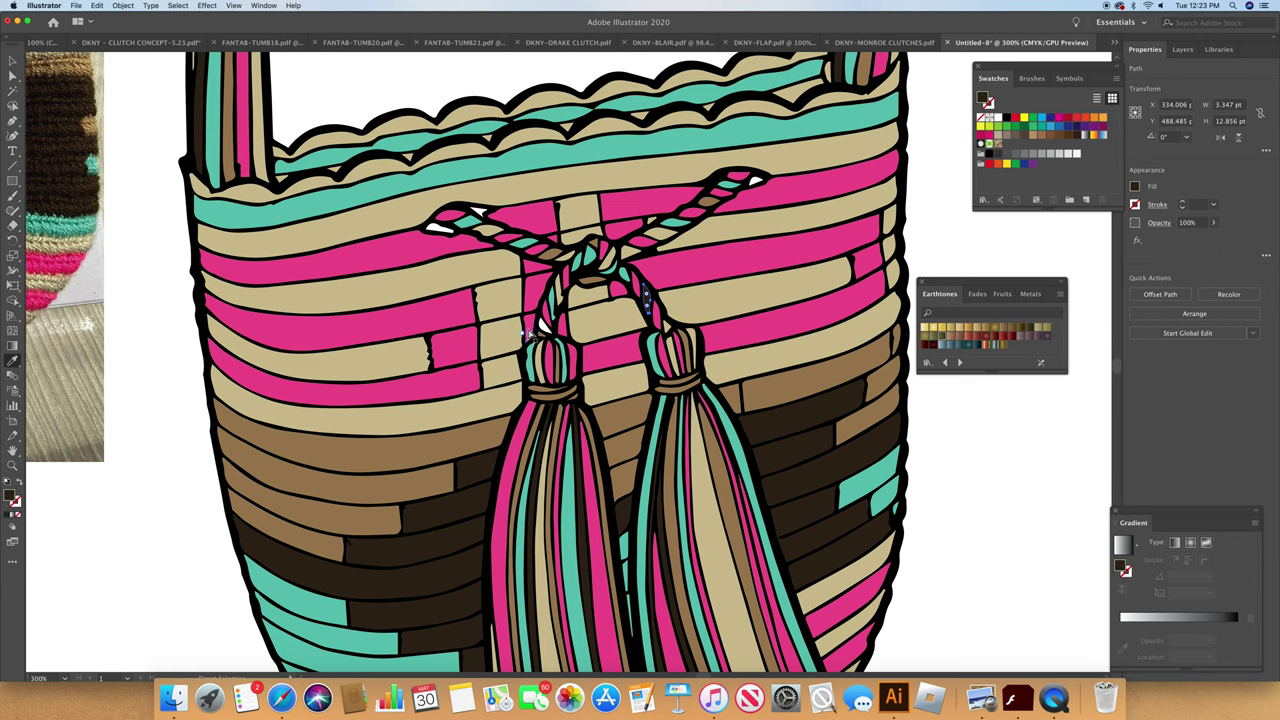
left_click(542, 327)
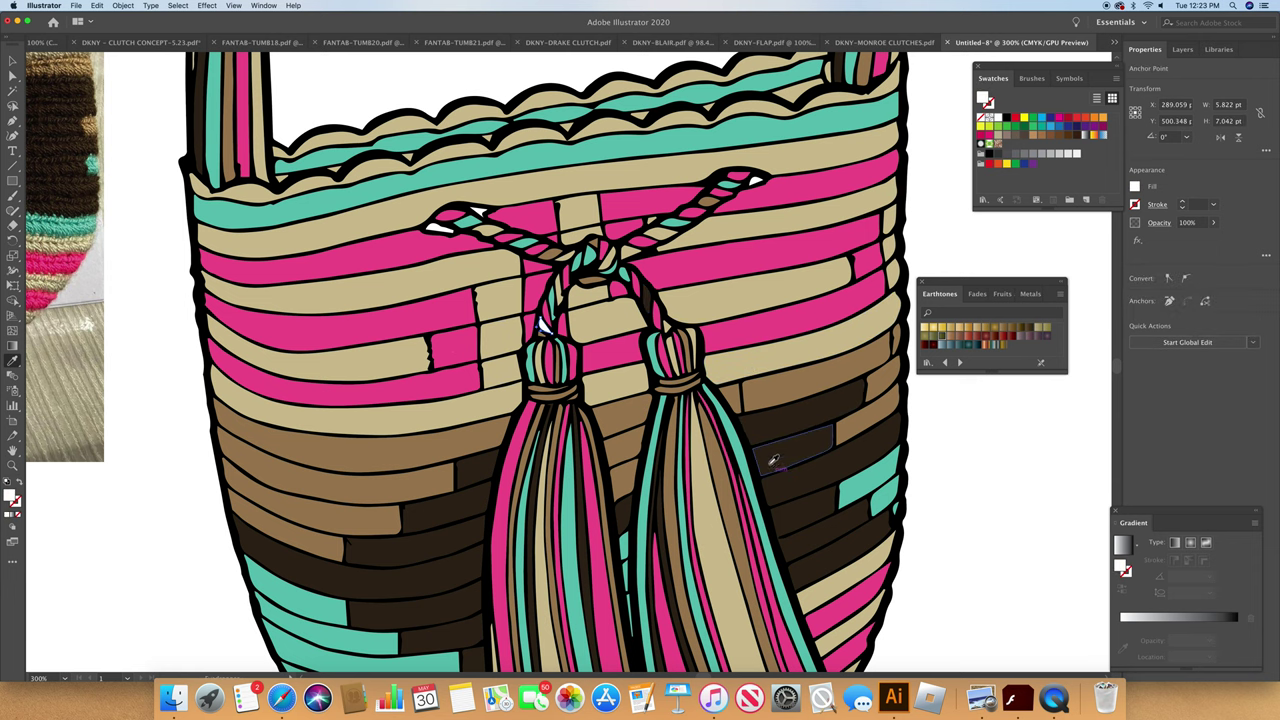
left_click(768, 430)
Step: Fill the three white pieces at the drawstring's outer ends with the C=0 M=0 Y=0 K=90 swatch
left_click(432, 222)
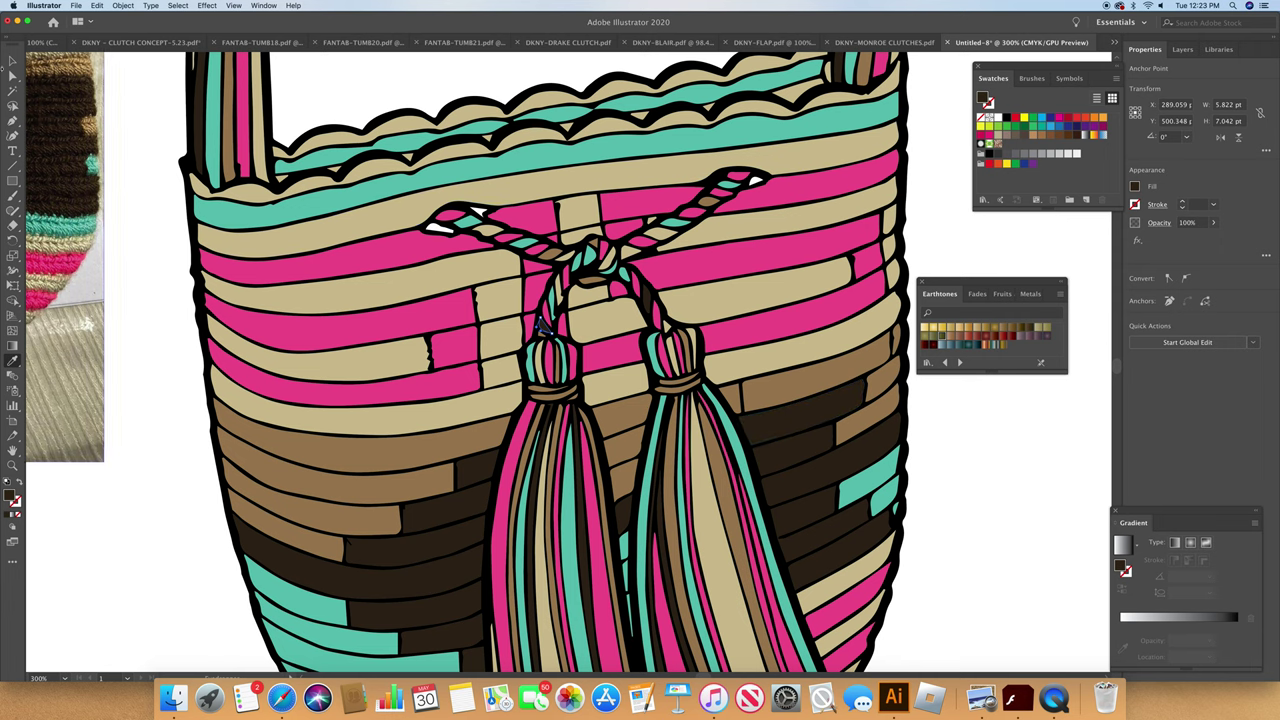
left_click(12, 76)
left_click(447, 227)
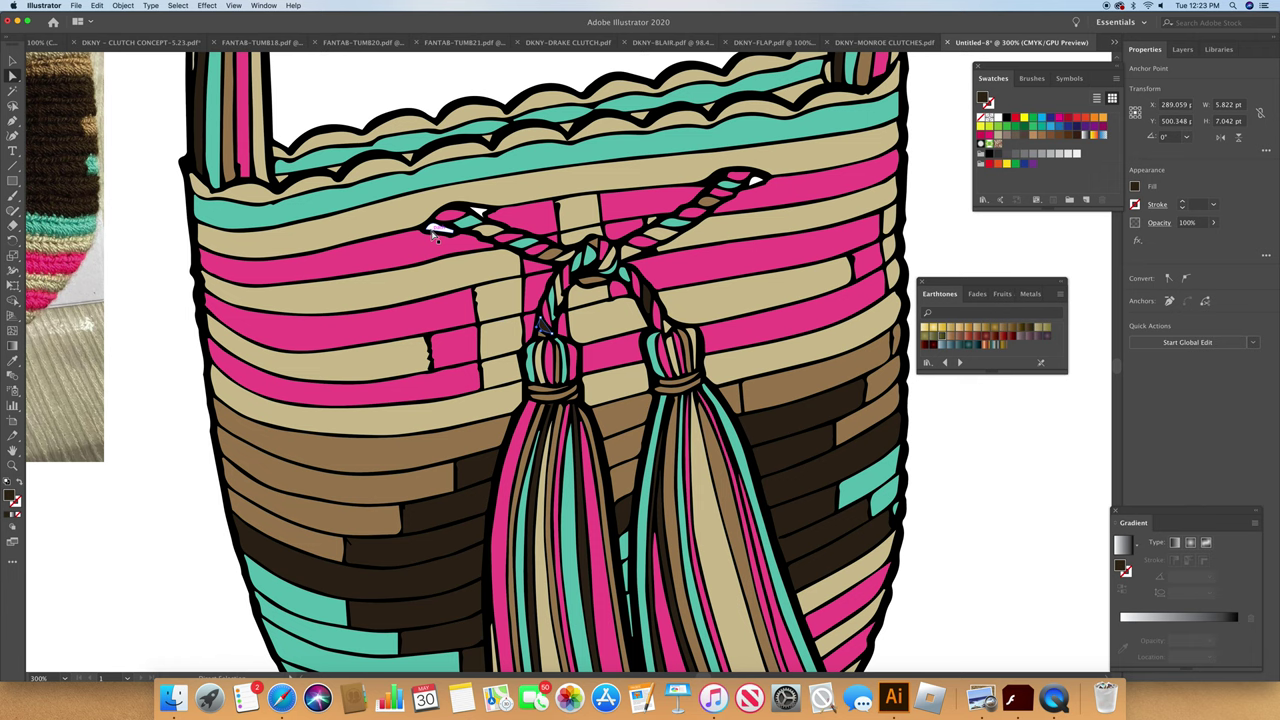
left_click(480, 213, "super")
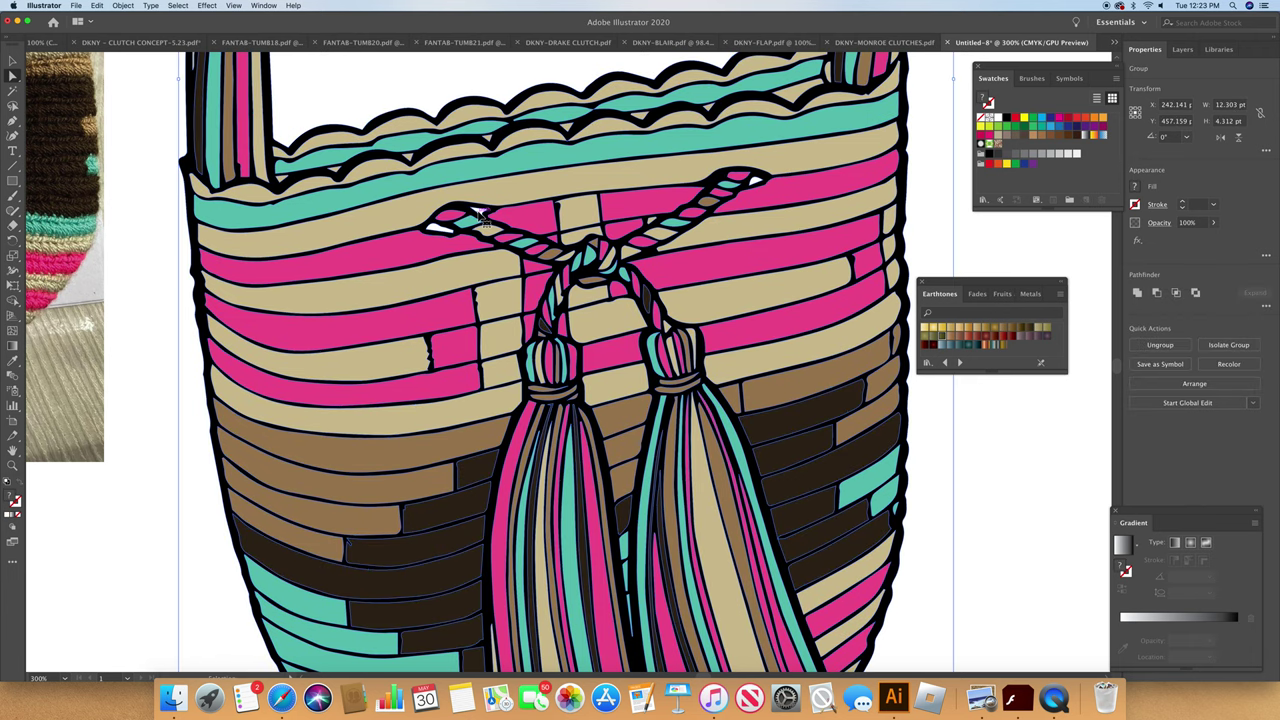
left_click(147, 364)
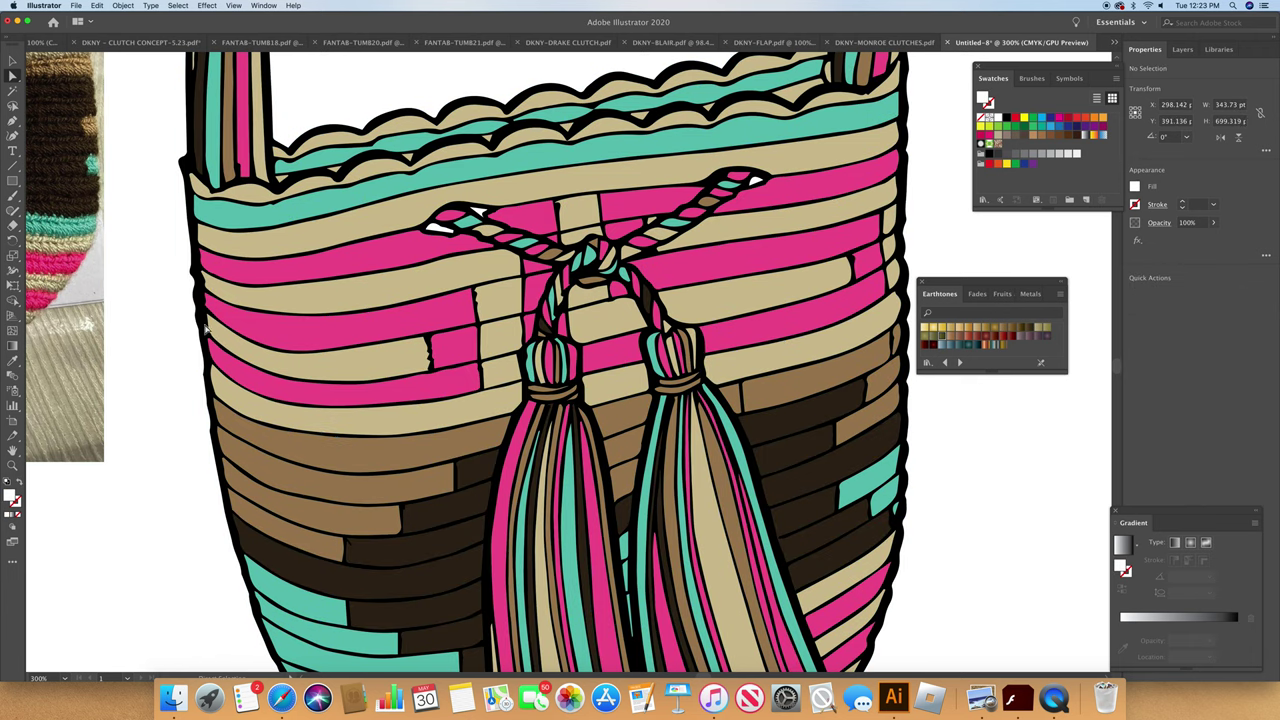
left_click(437, 228)
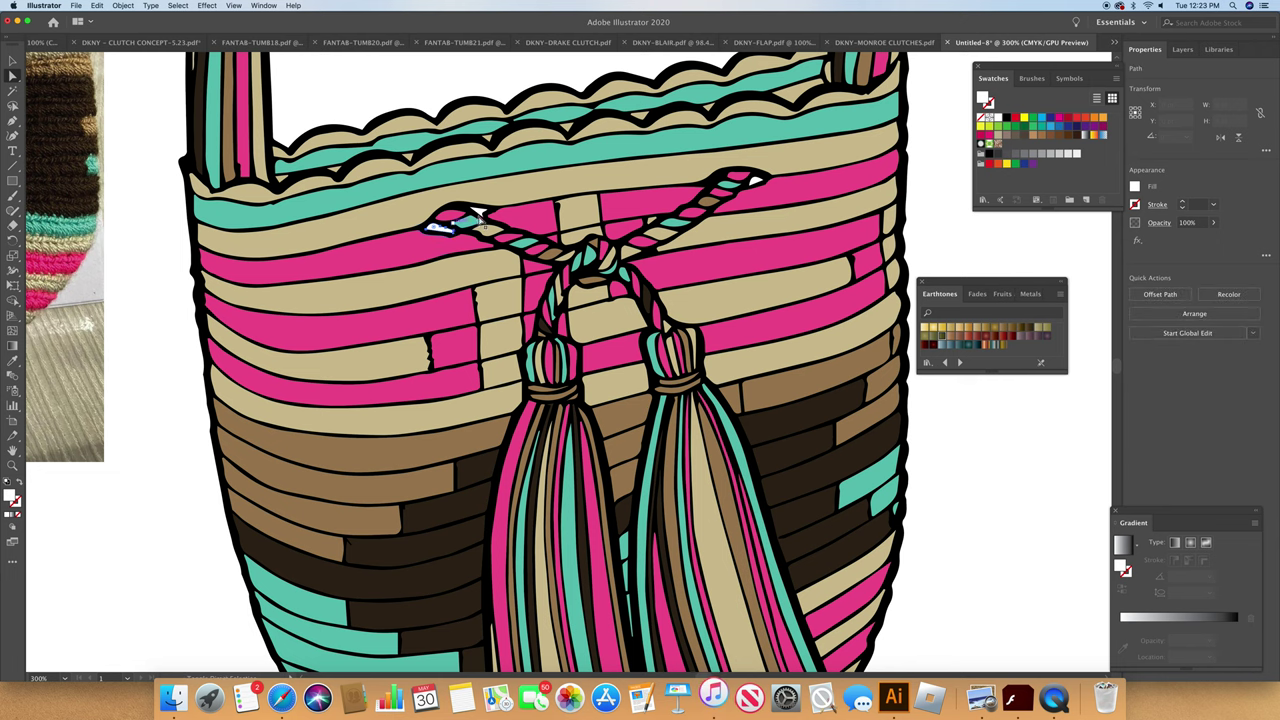
left_click(480, 213, "shift")
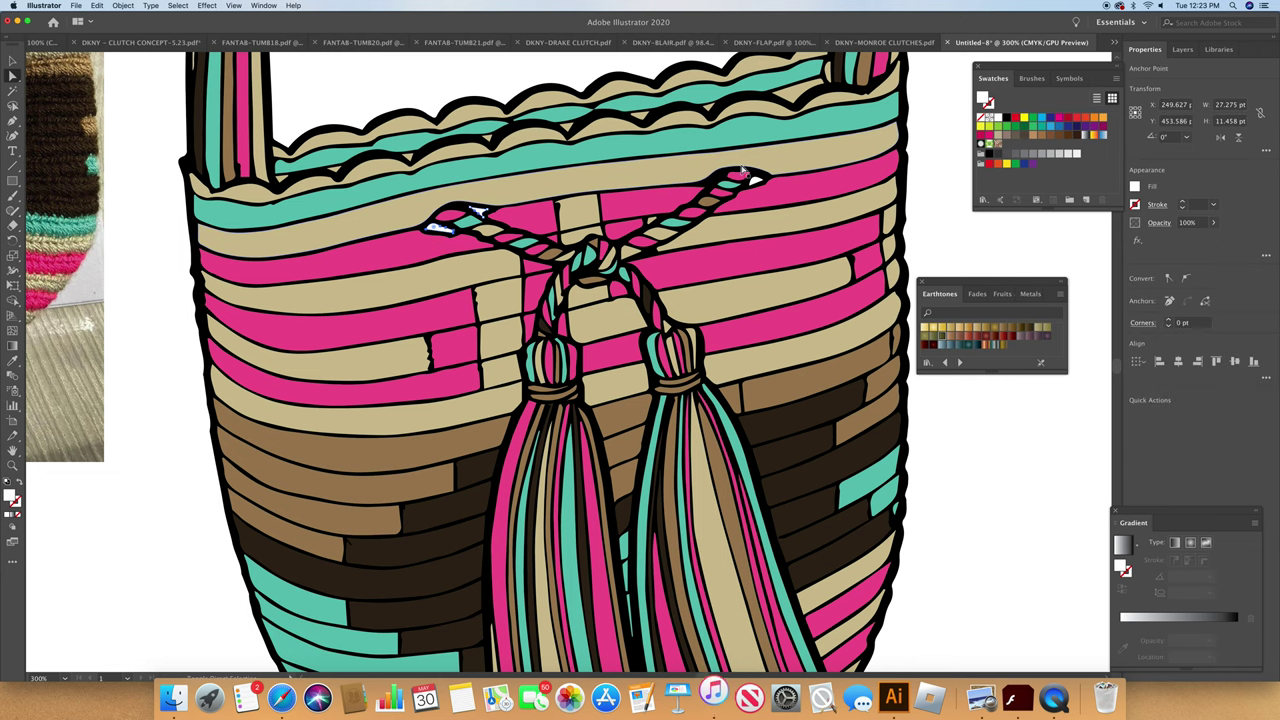
left_click(757, 182, "shift")
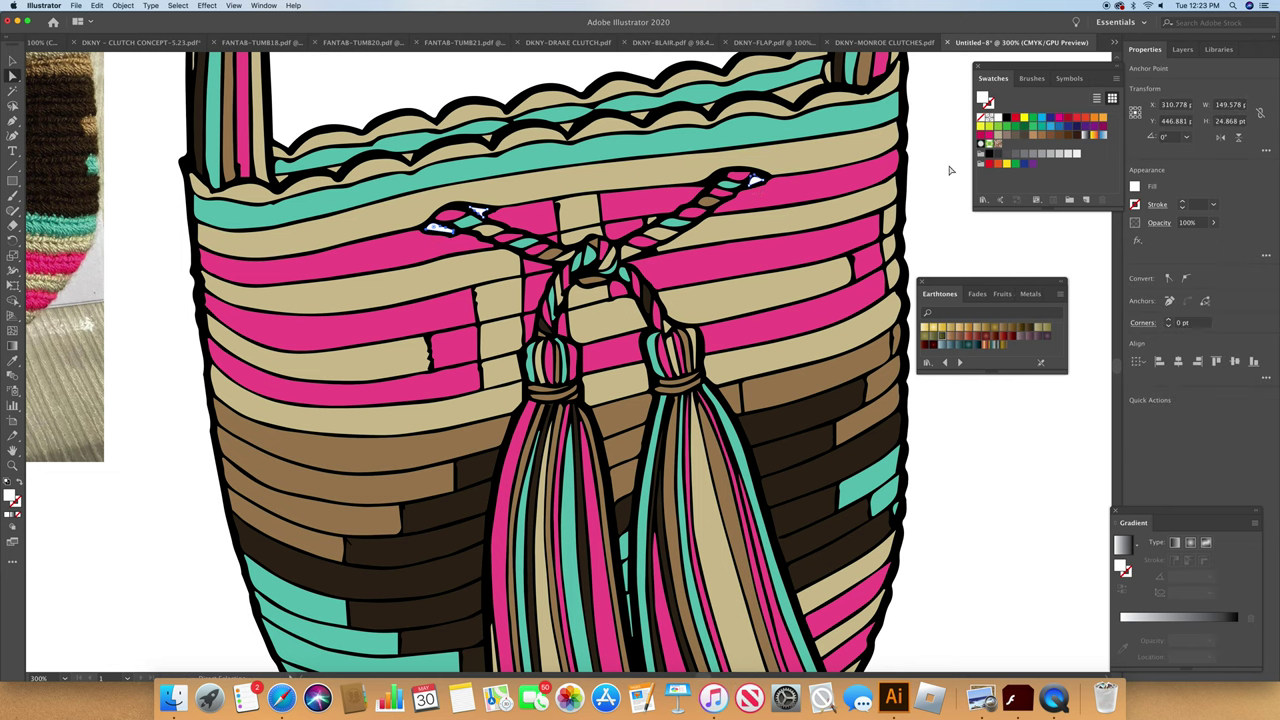
left_click(997, 155)
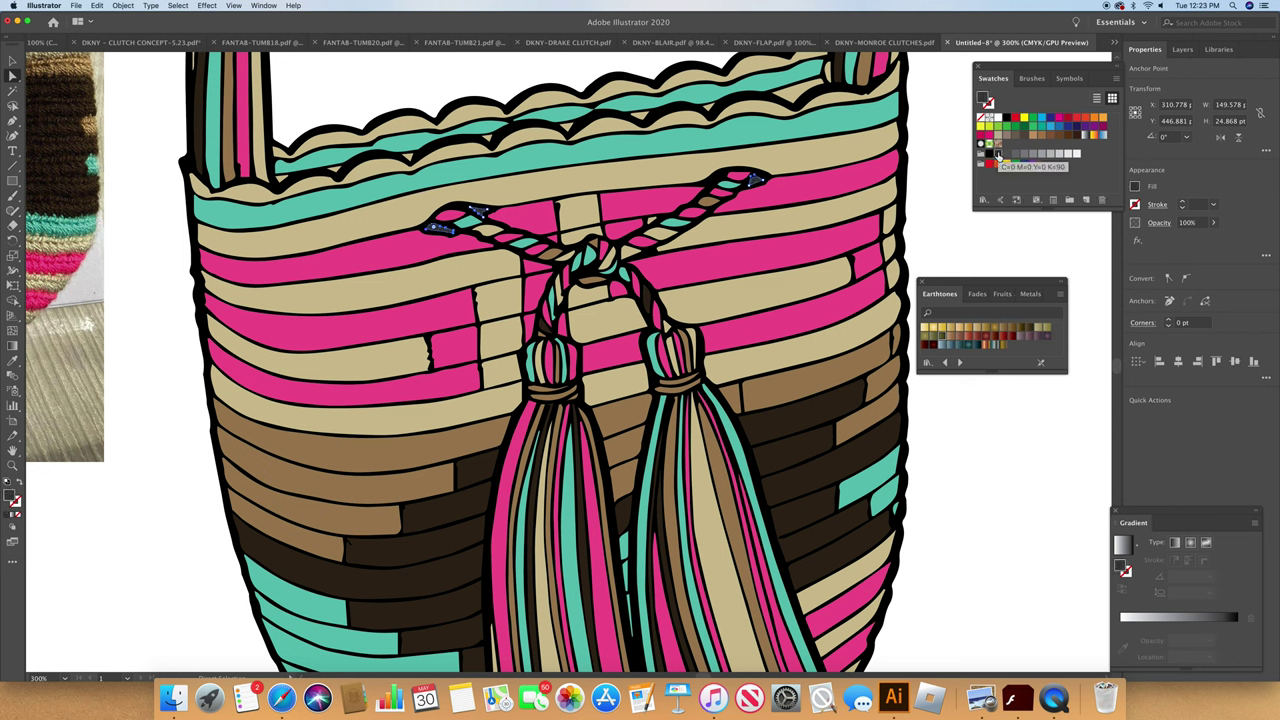
left_click(939, 225)
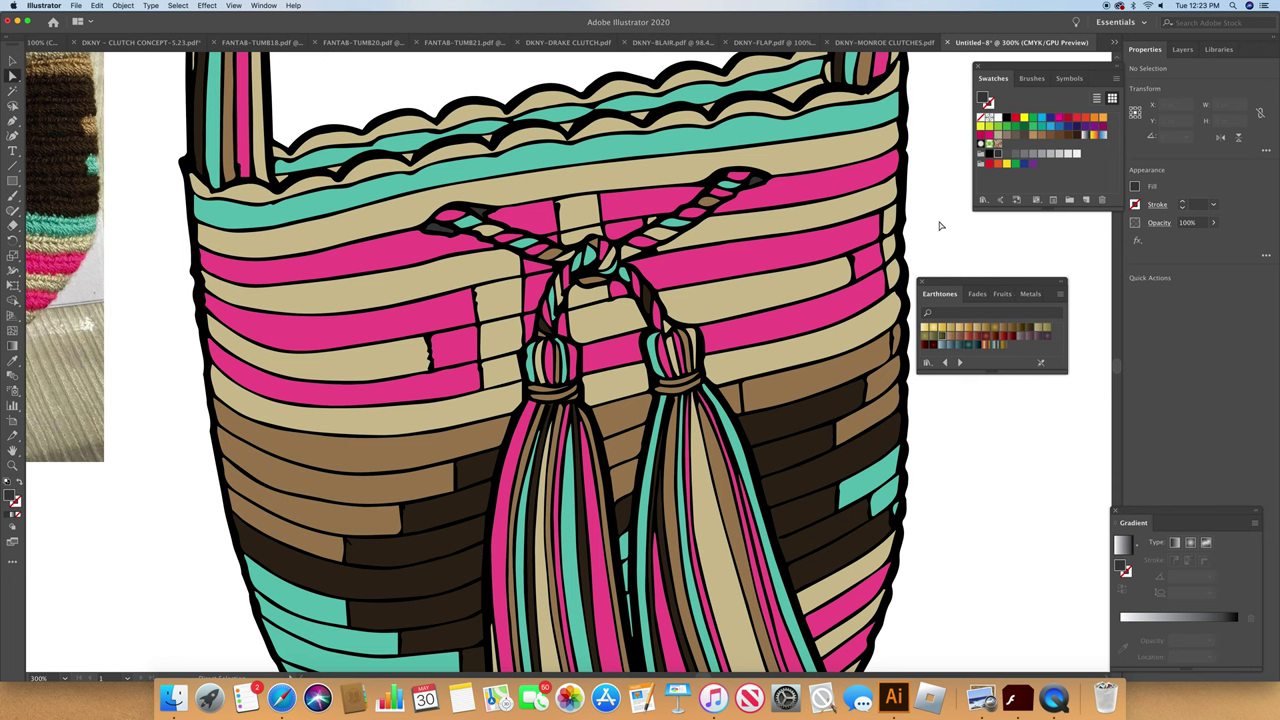
Step: Delete the small stray path just above the bag's scalloped rim
left_click(66, 679)
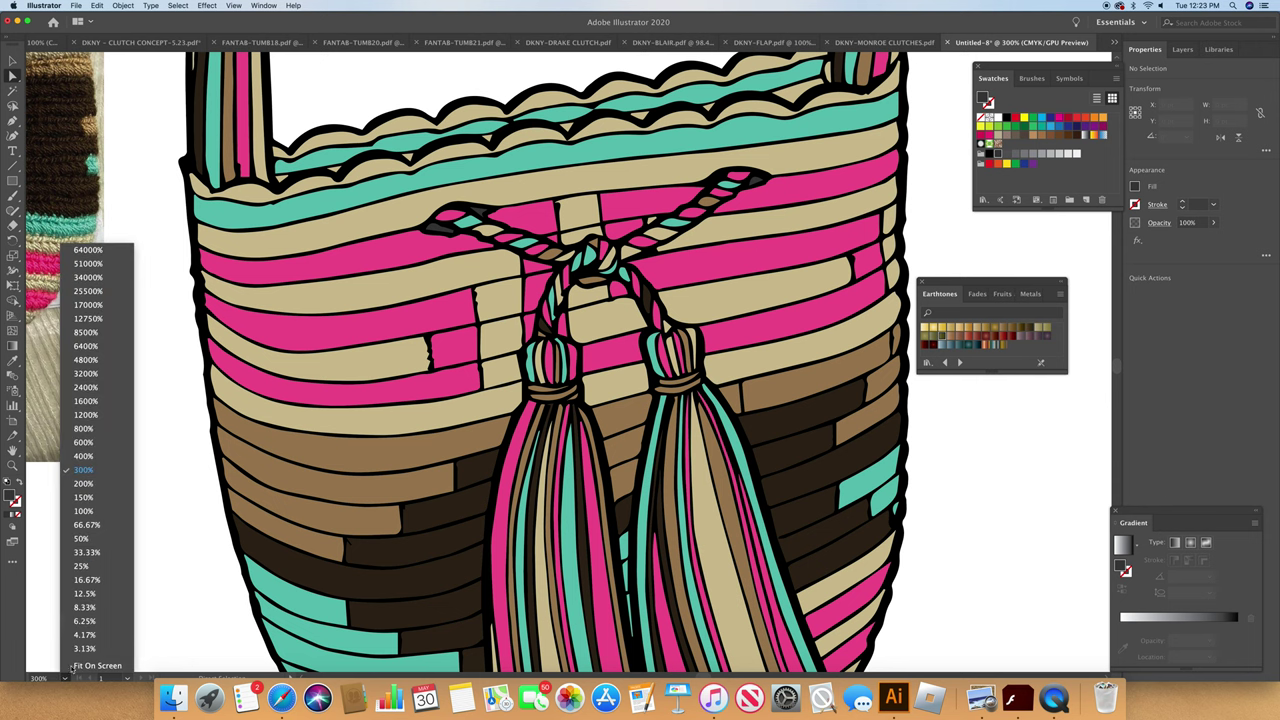
left_click(102, 520)
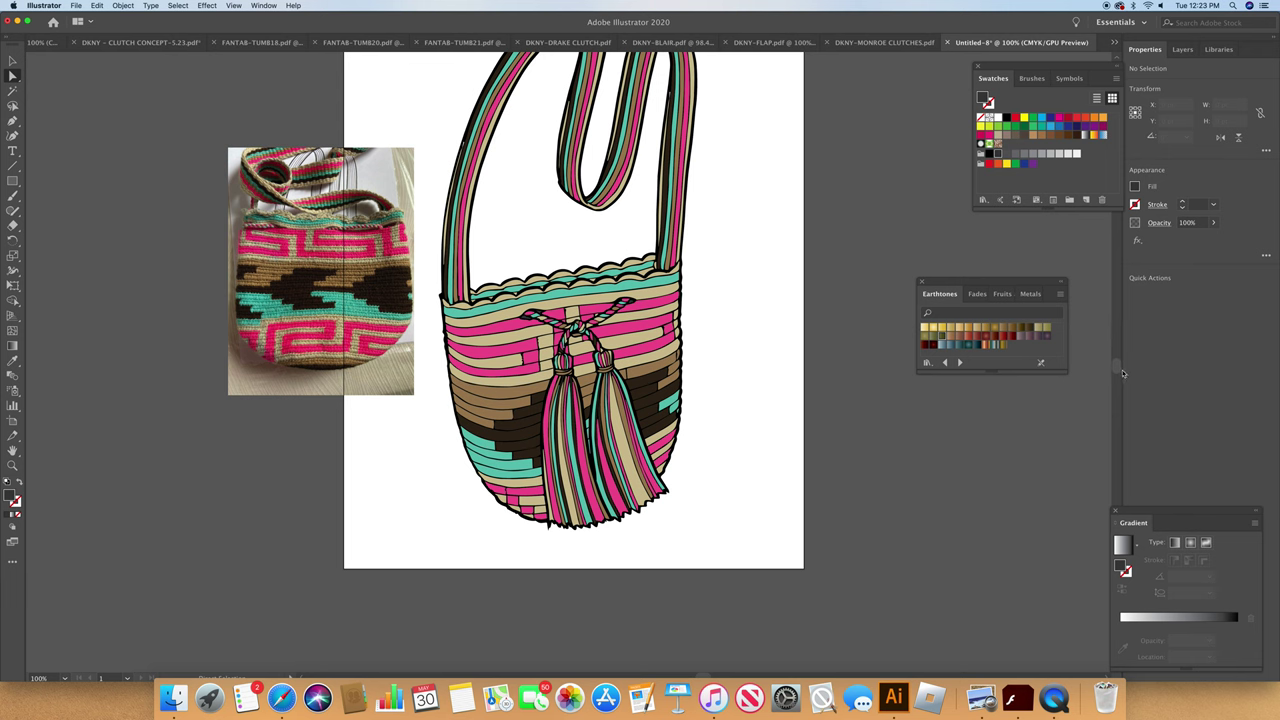
scroll(1118, 368, "up", 2)
scroll(1118, 368, "up", 3)
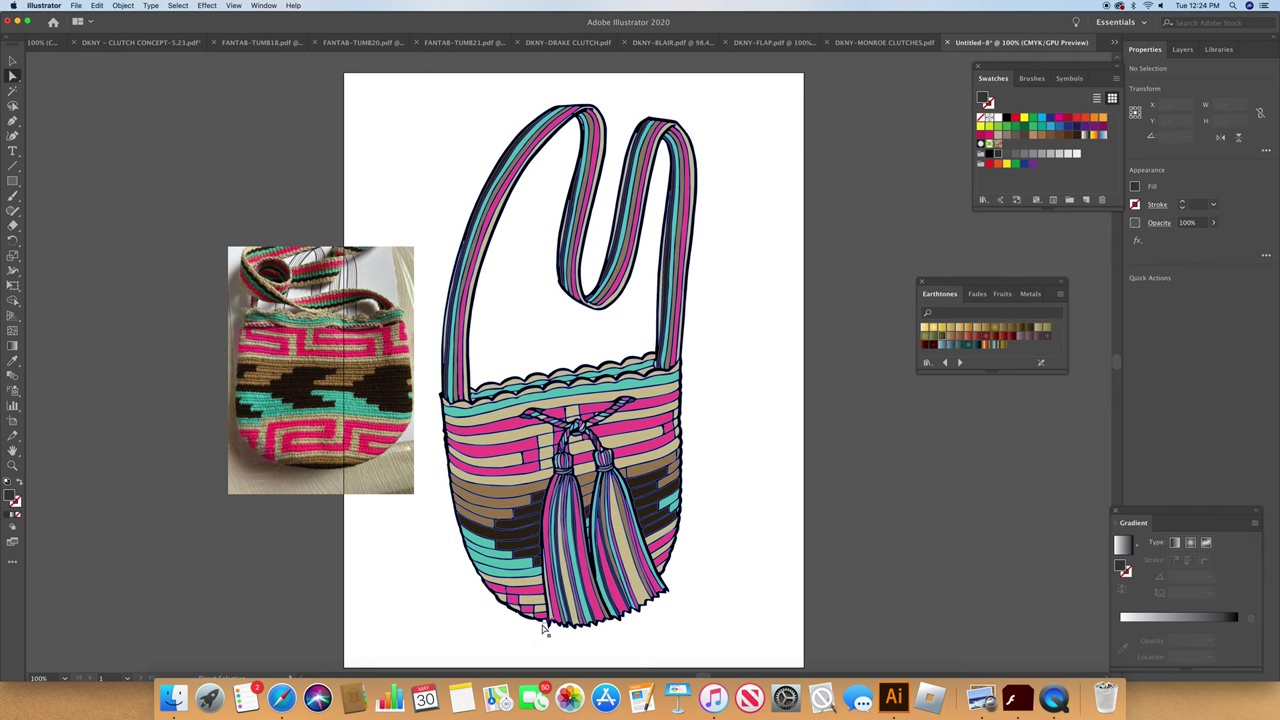
left_click(544, 628)
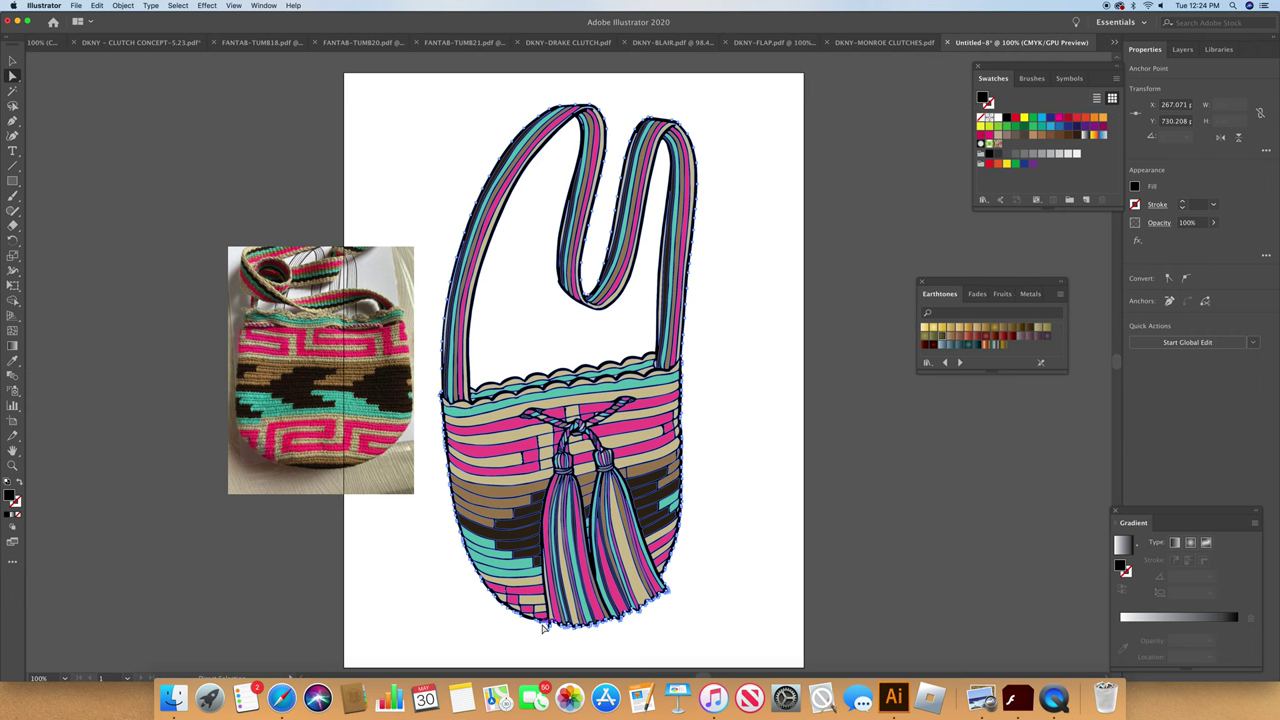
key("super+z")
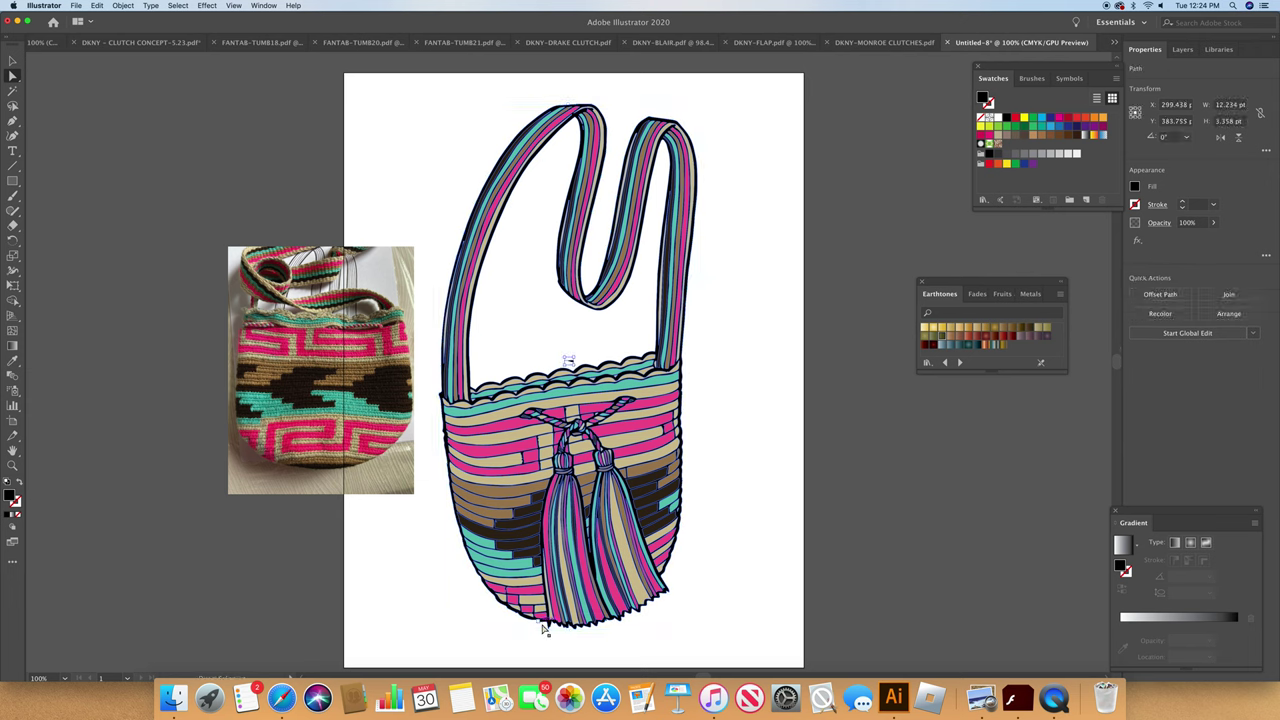
key("Delete")
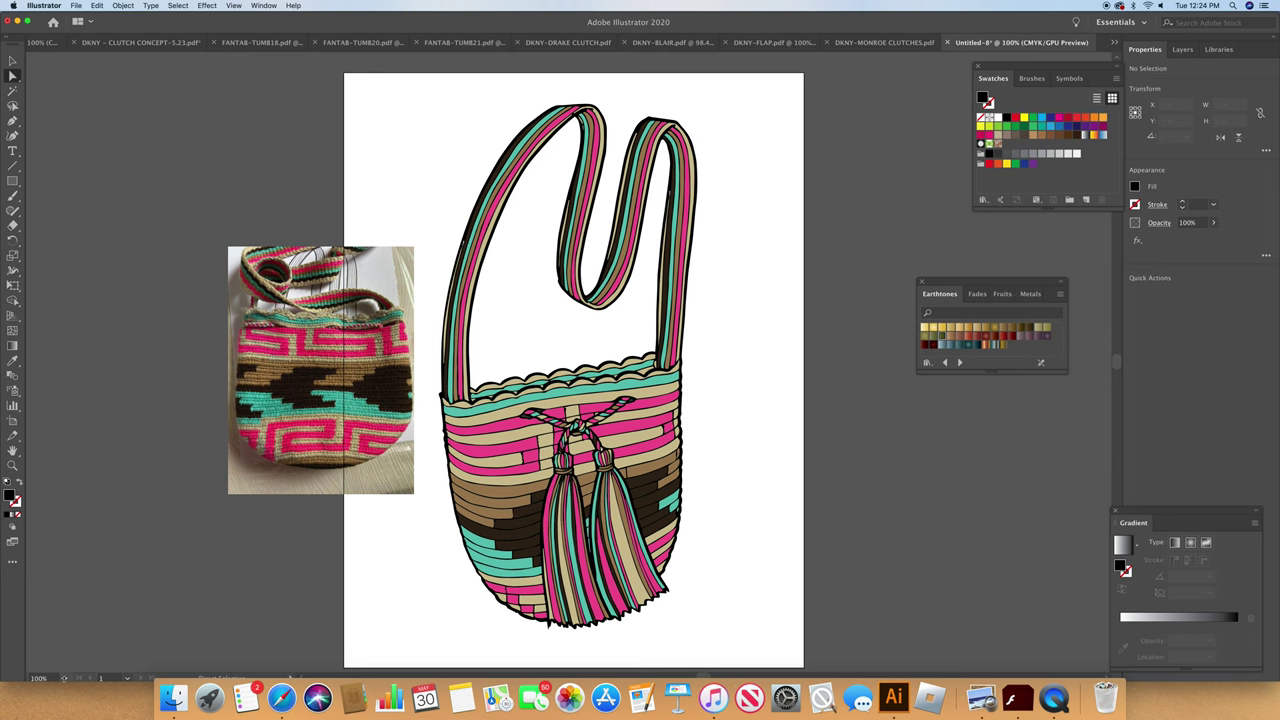
Step: Try pasting a copy of the black line art over the bag, then undo it and clear the selection
left_click(65, 678)
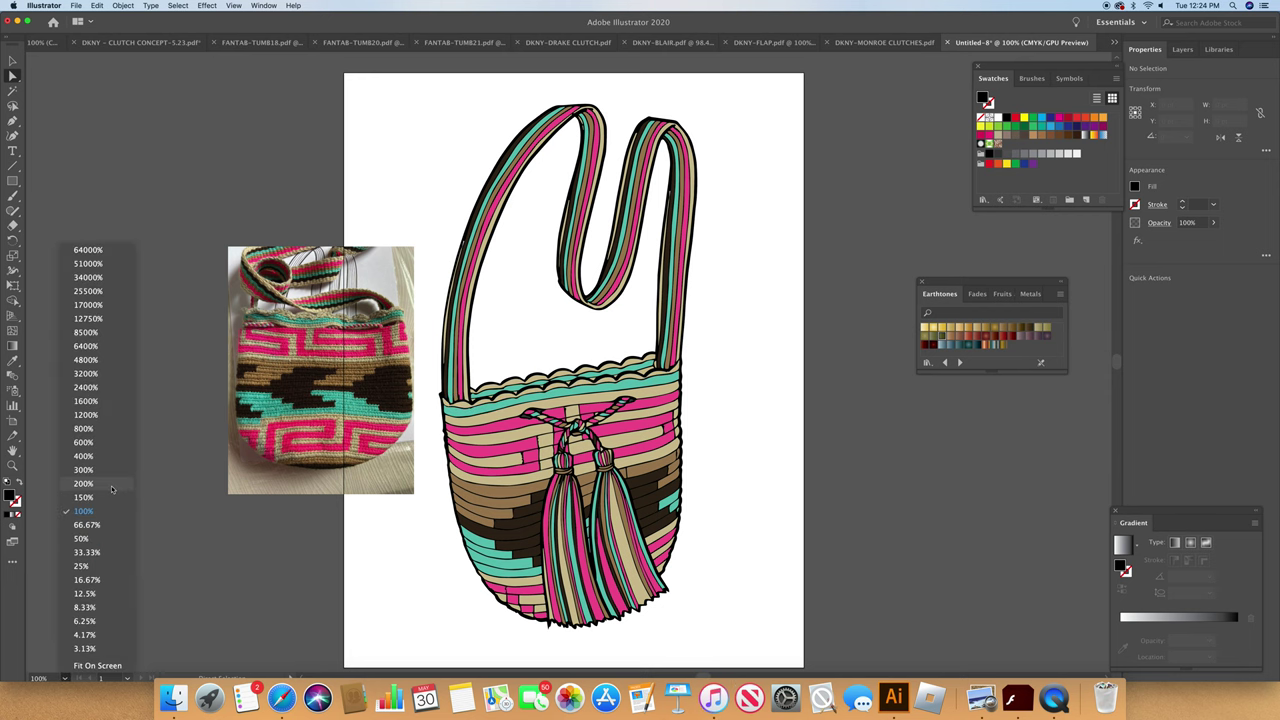
left_click(124, 496)
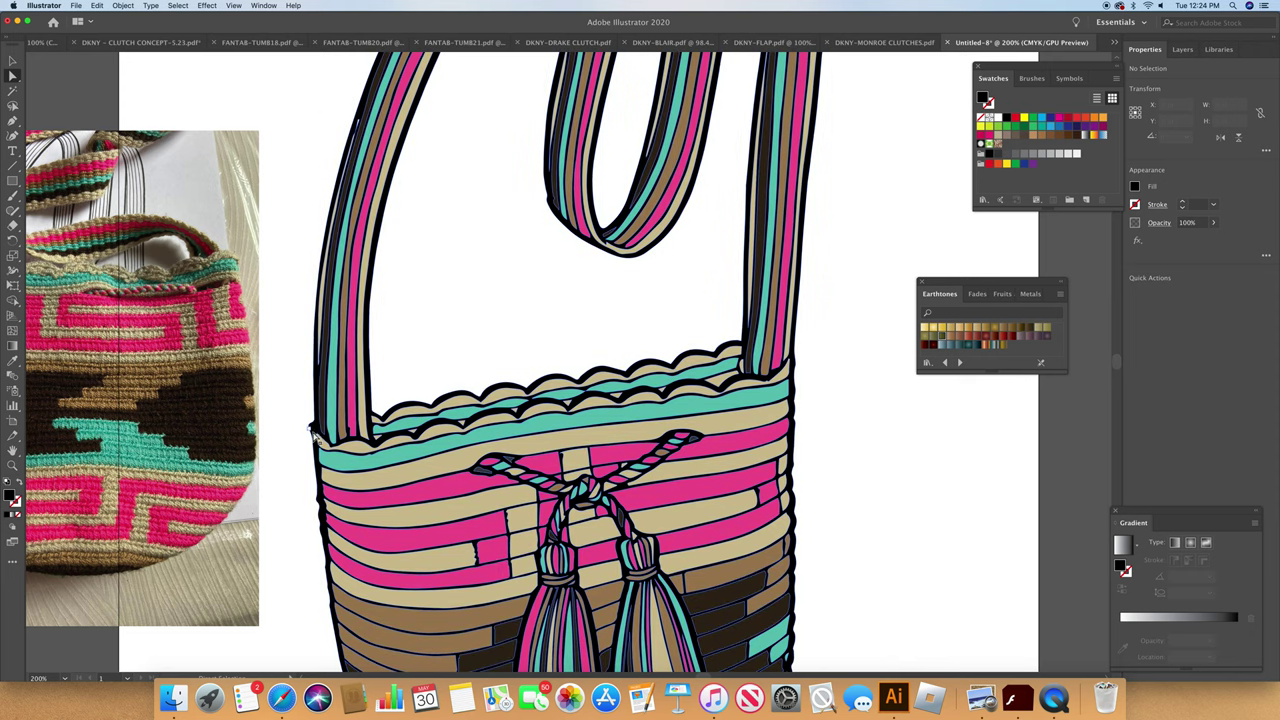
left_click(312, 428)
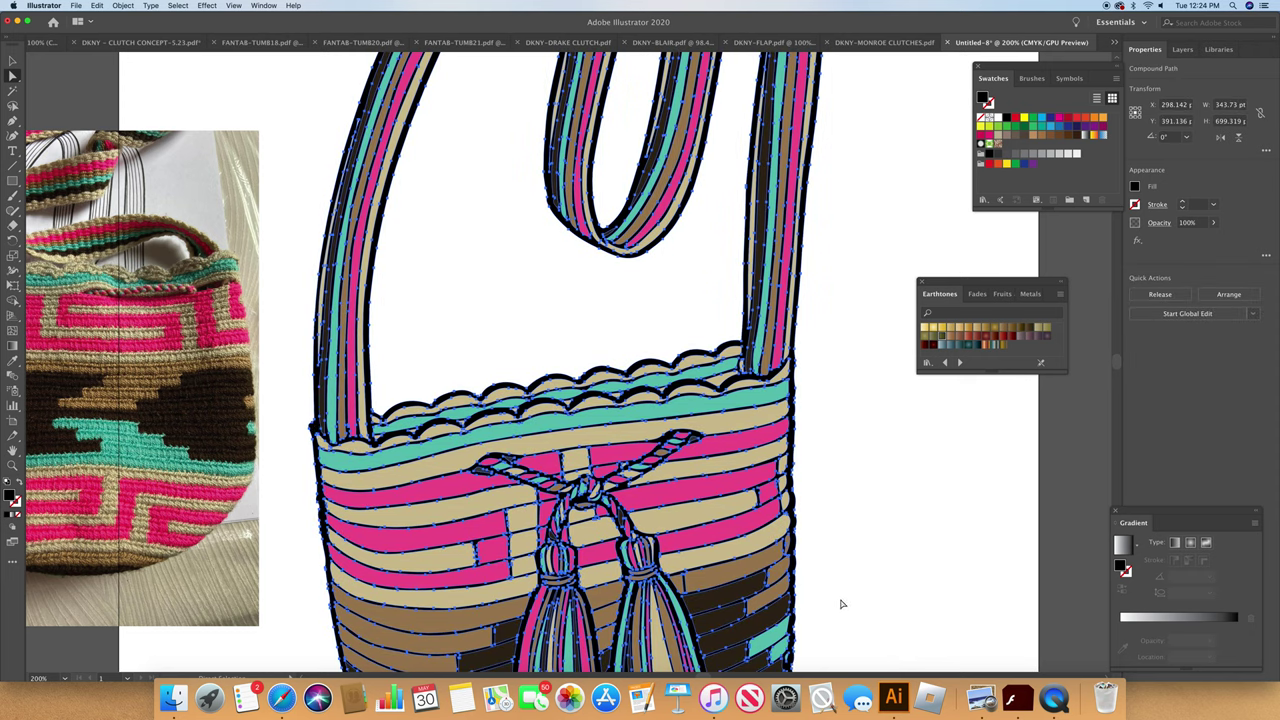
key("super+v")
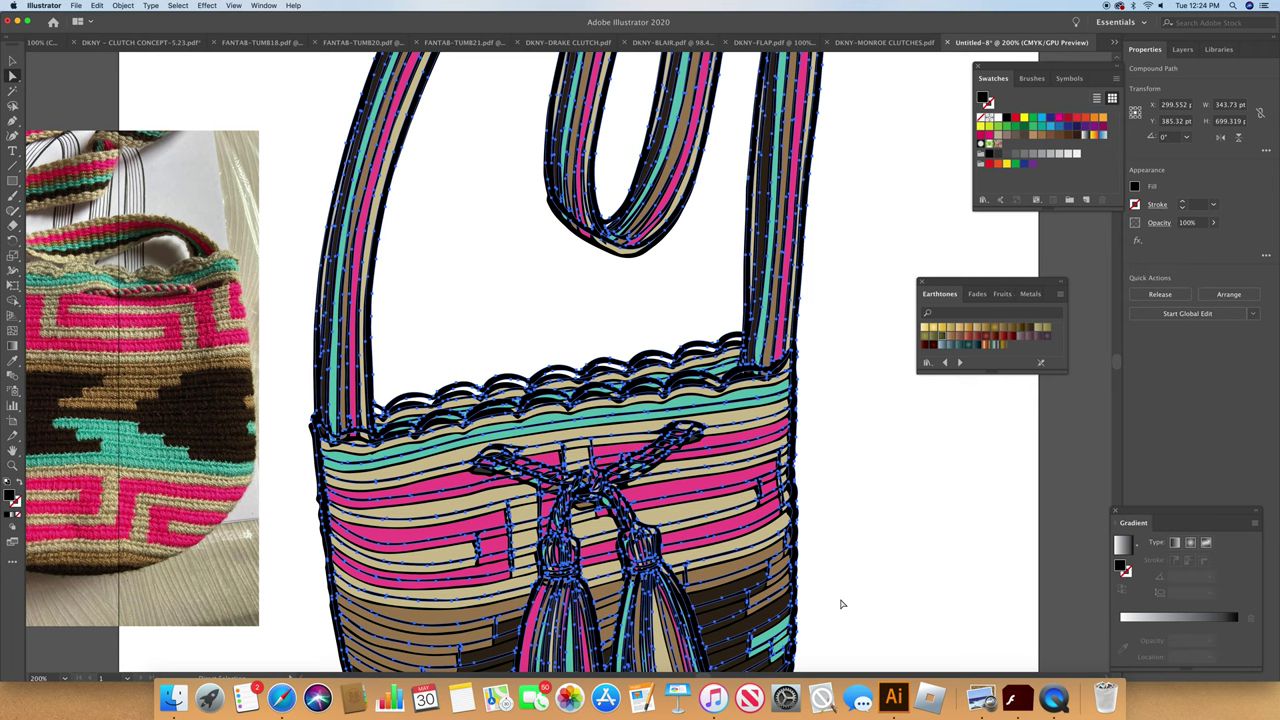
key("super+z")
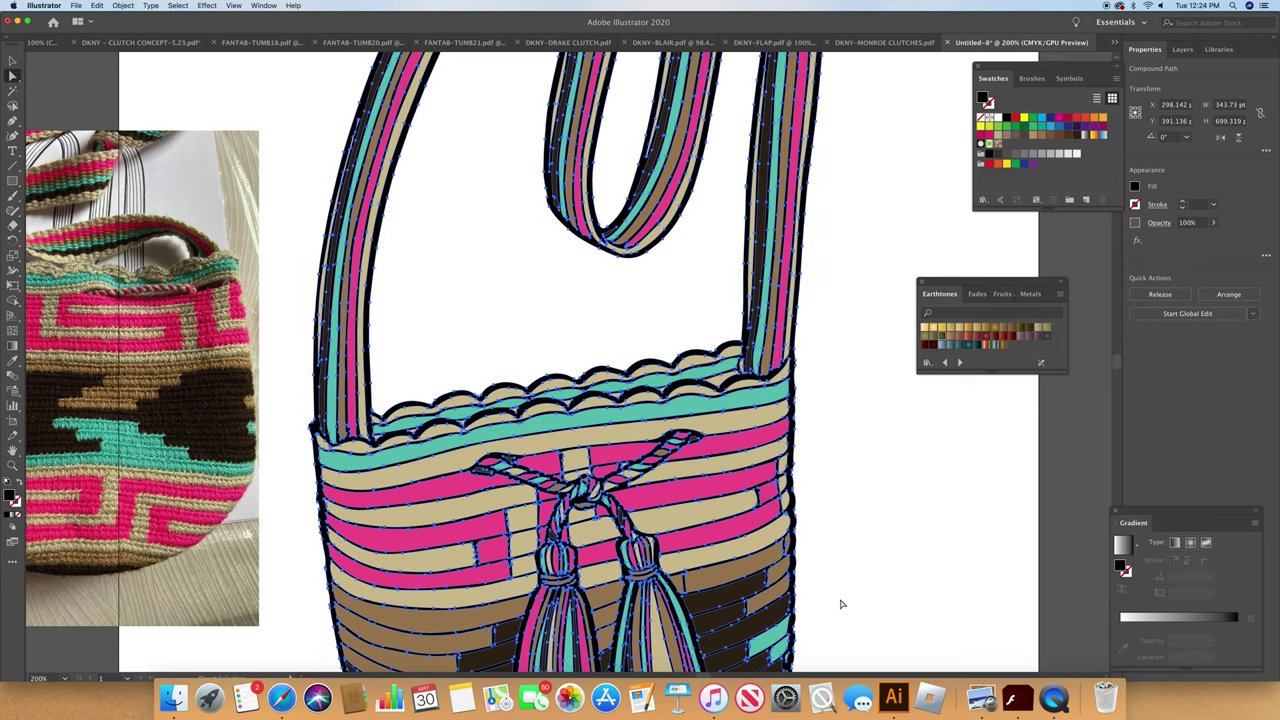
key("super+shift+a")
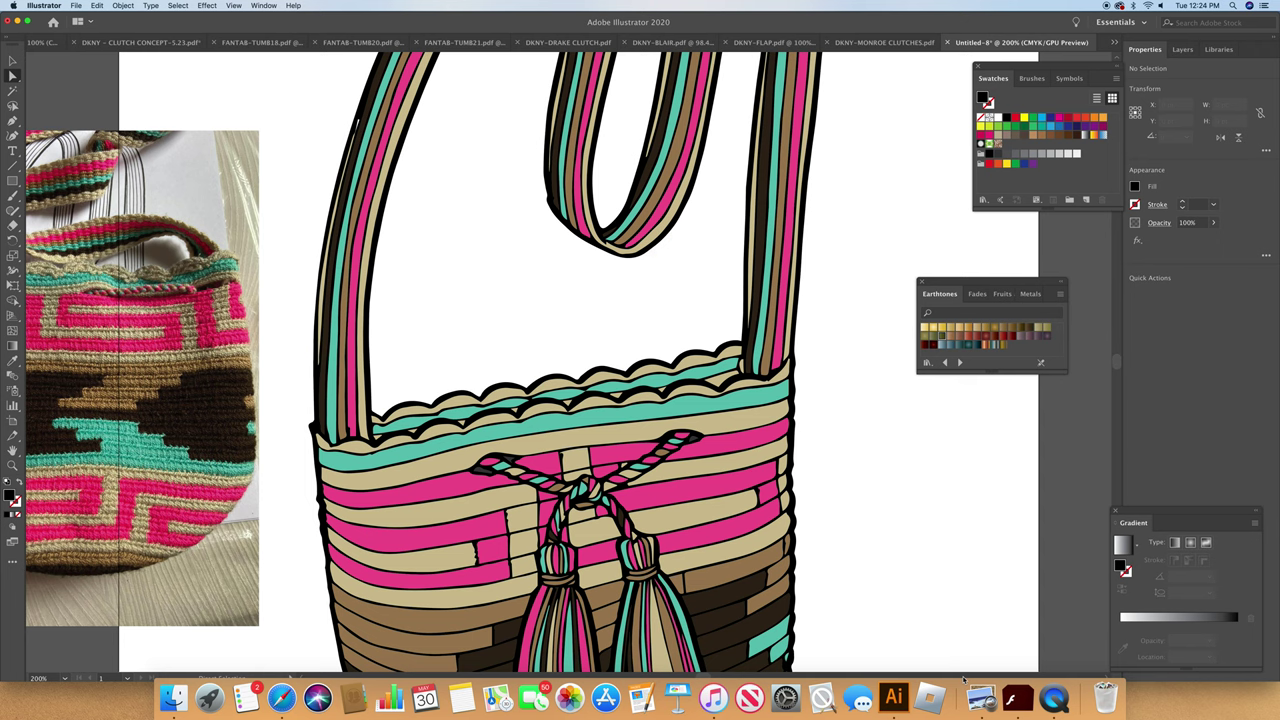
scroll(1117, 372, "down", 2)
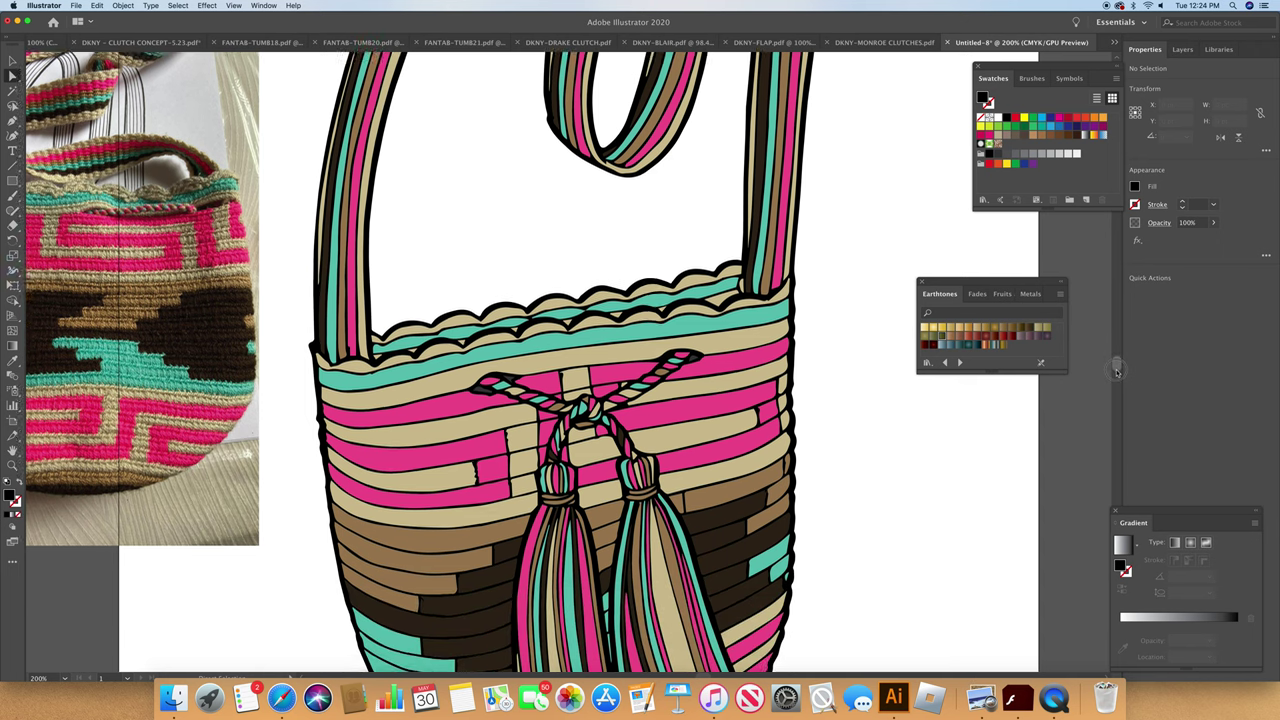
scroll(1117, 372, "down", 6)
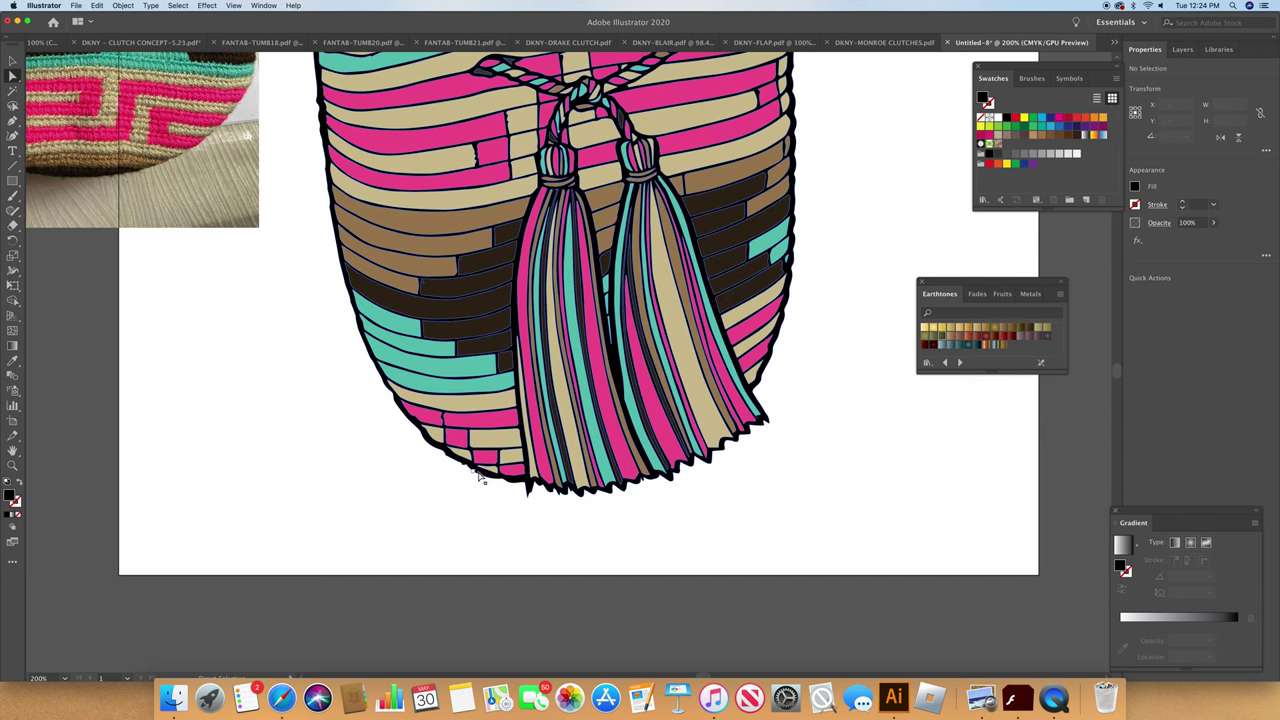
left_click(480, 476)
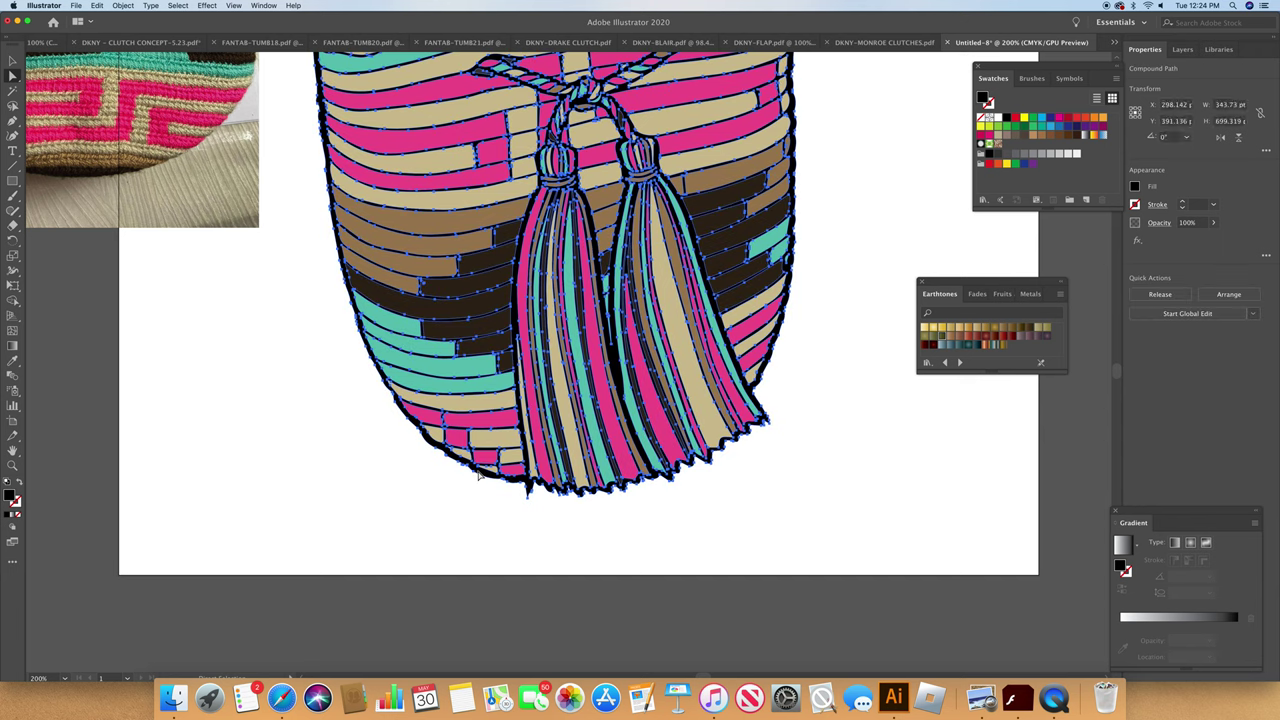
left_click(491, 500)
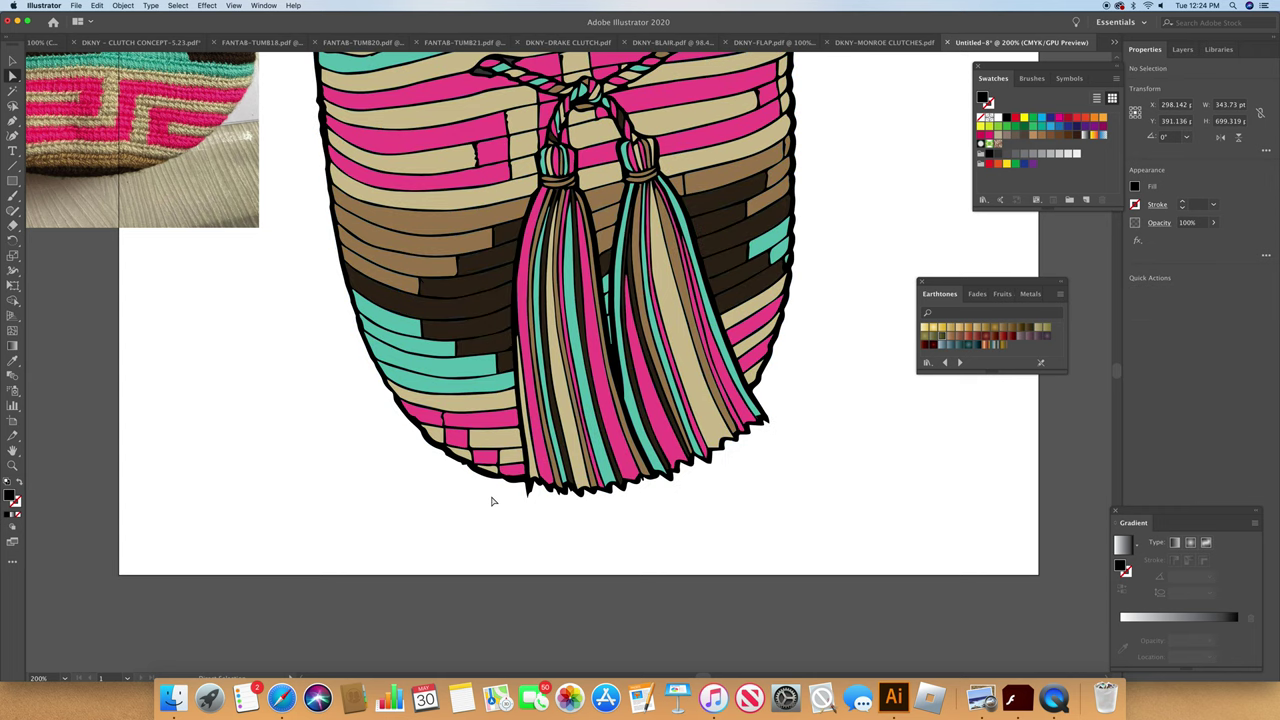
left_click(492, 486)
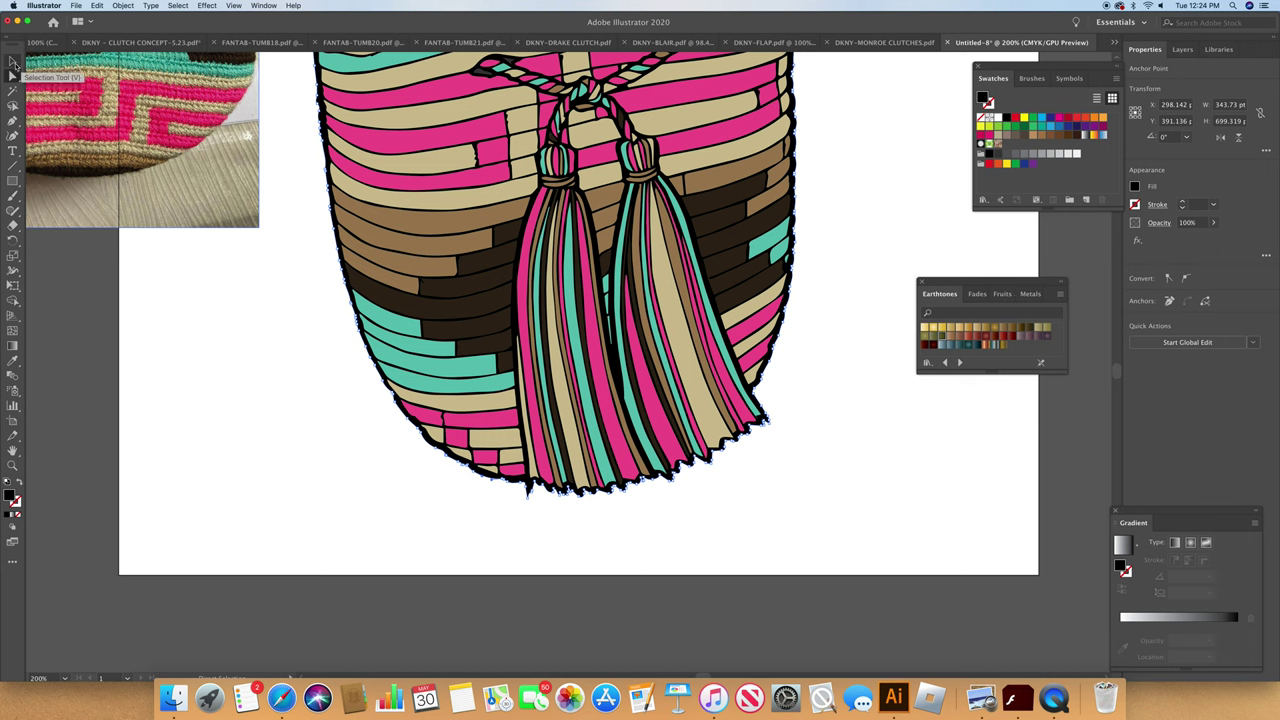
left_click(13, 62)
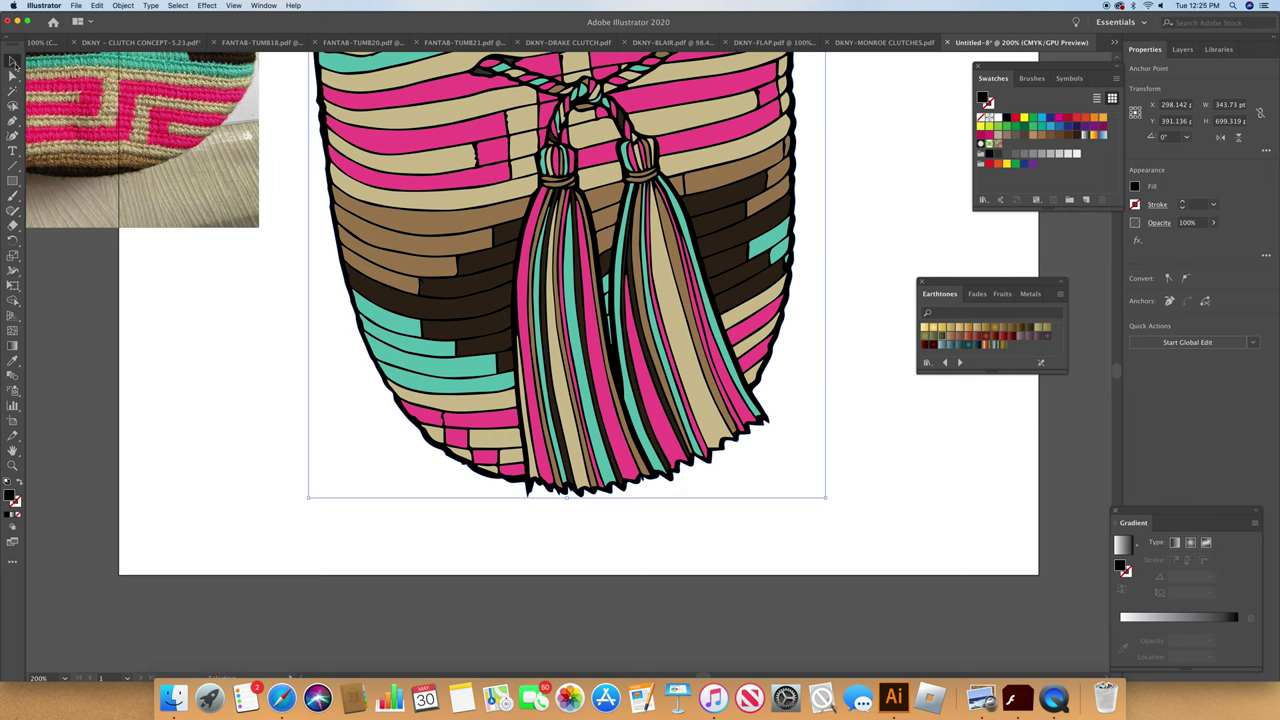
left_click(566, 362)
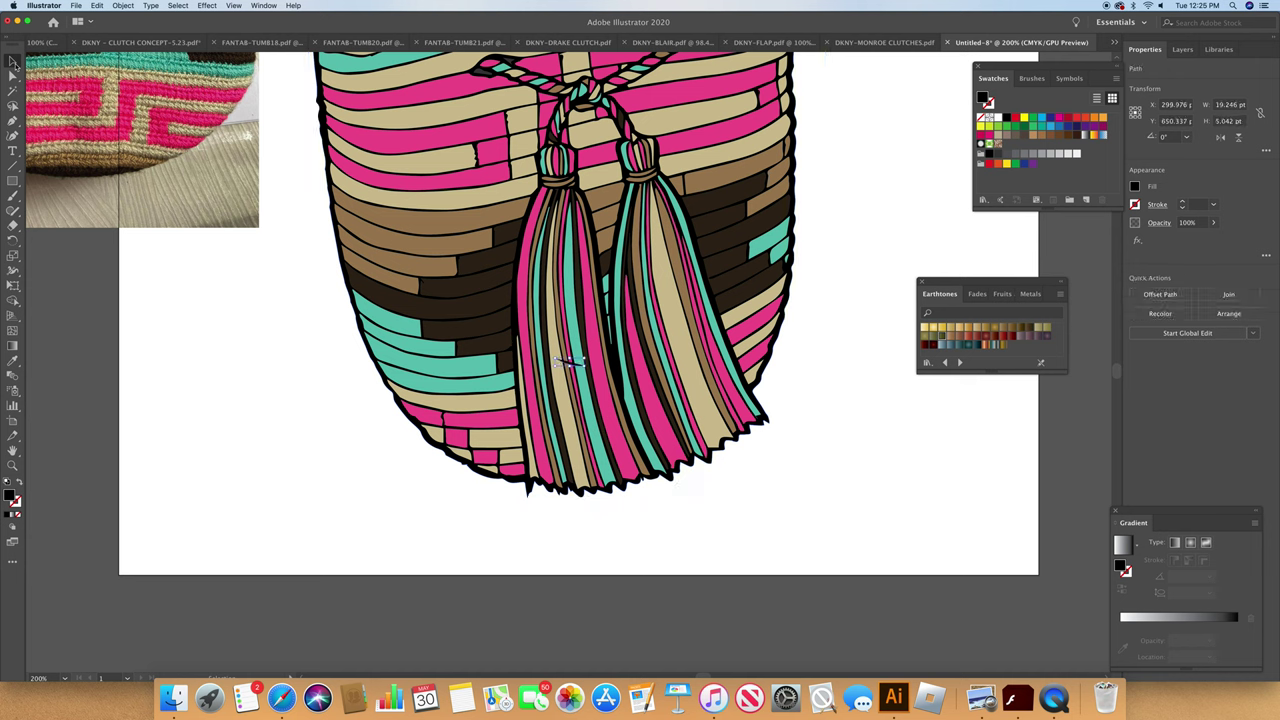
key("super+shift+a")
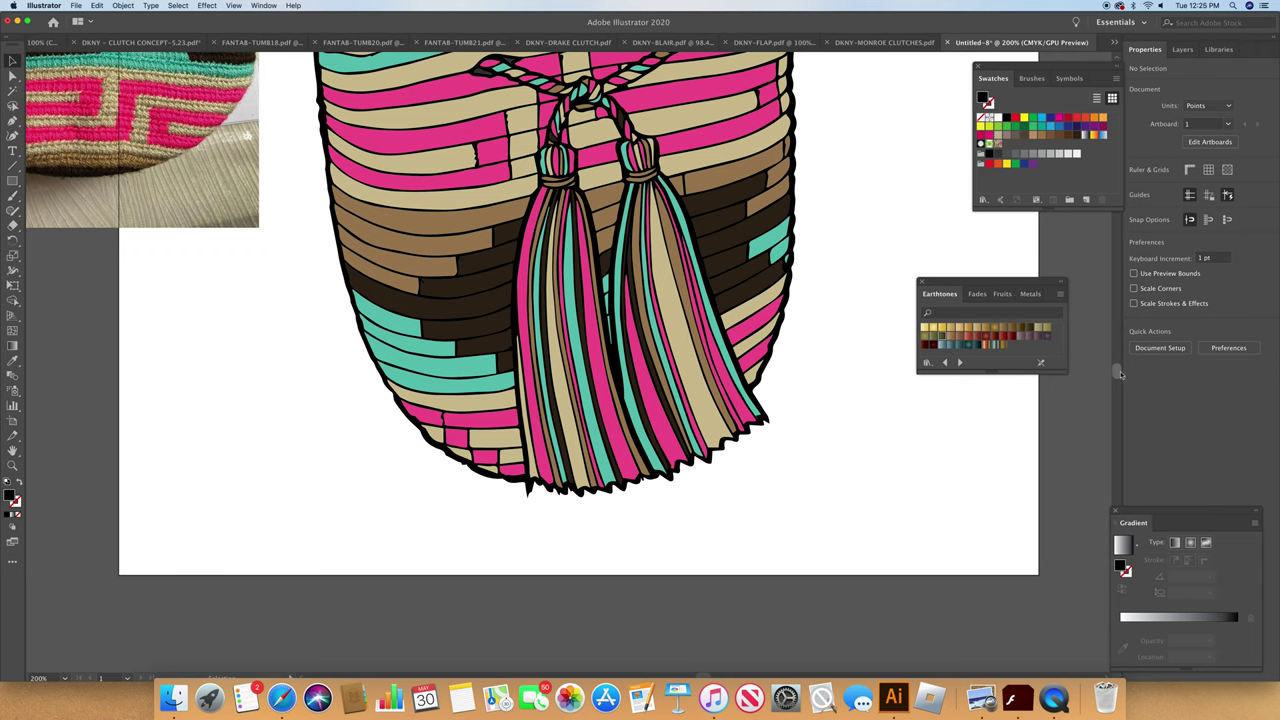
Step: Duplicate the whole coloured bag group, placing the copy below the original so that it overlaps it
scroll(1120, 370, "up", 3)
scroll(1120, 370, "up", 8)
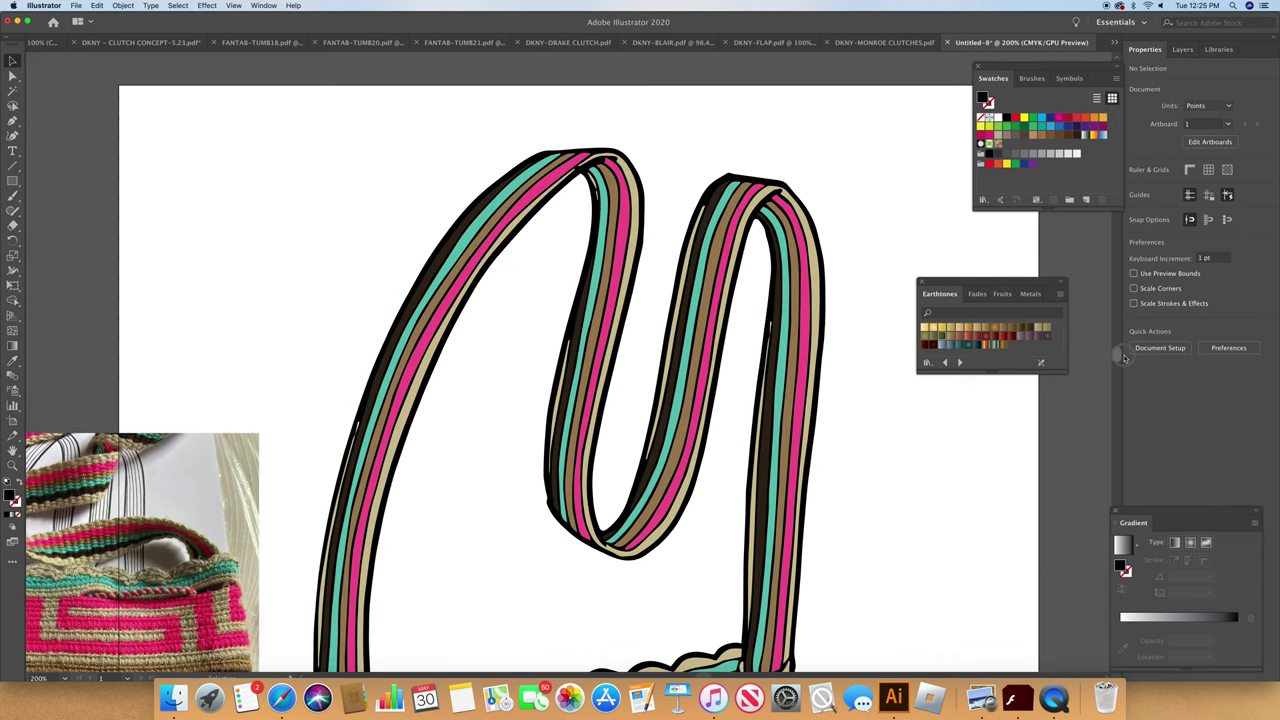
scroll(1124, 360, "down", 3)
scroll(1124, 365, "down", 9)
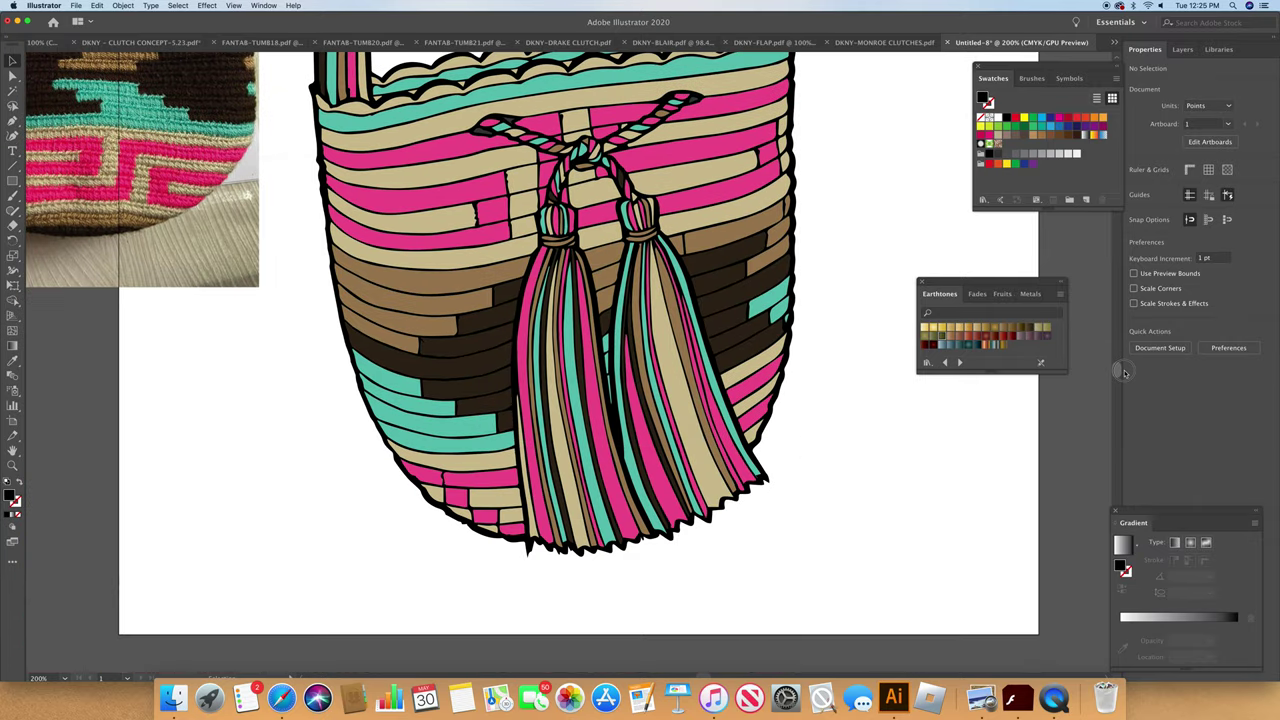
scroll(1124, 373, "up", 4)
scroll(1124, 373, "down", 2)
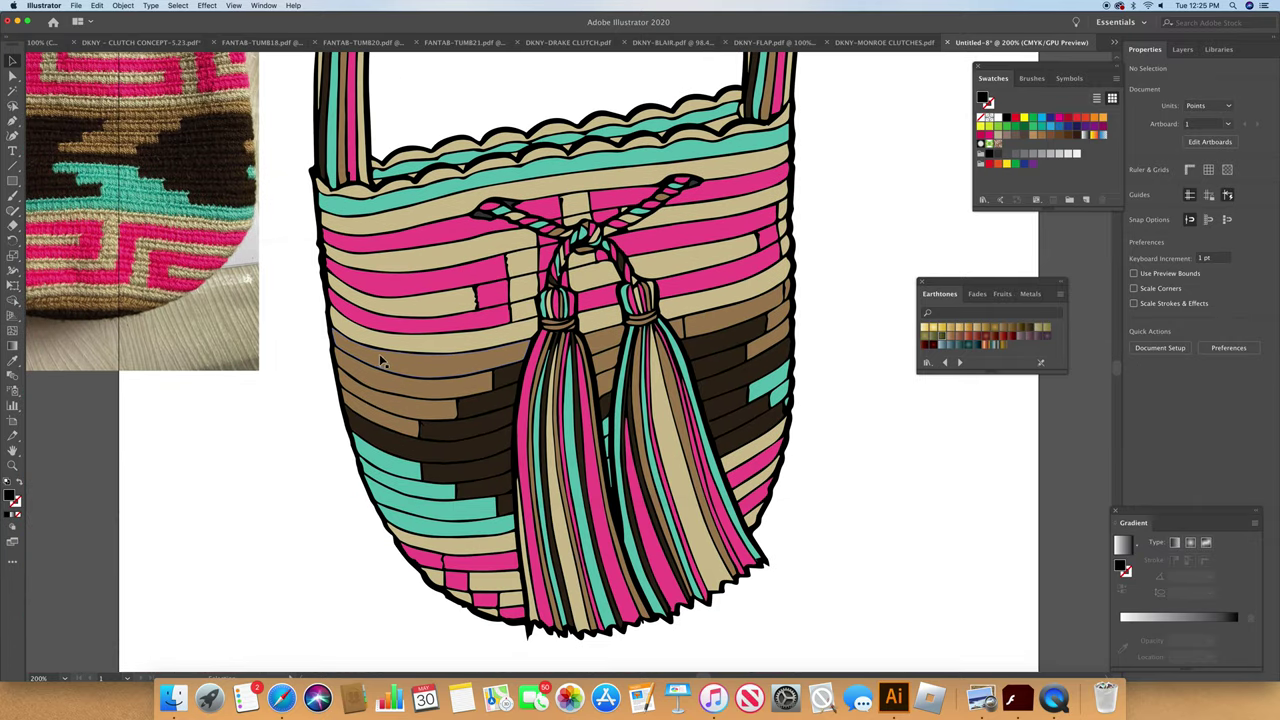
left_click(381, 283)
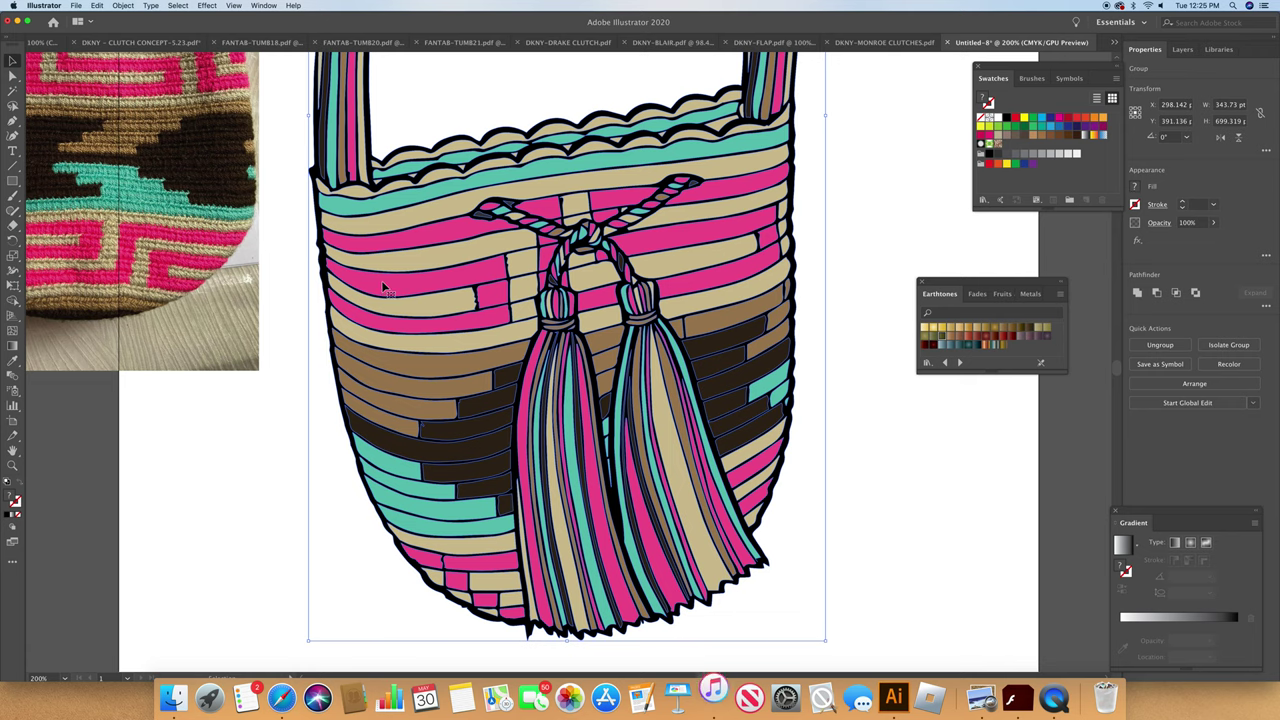
key("super+z")
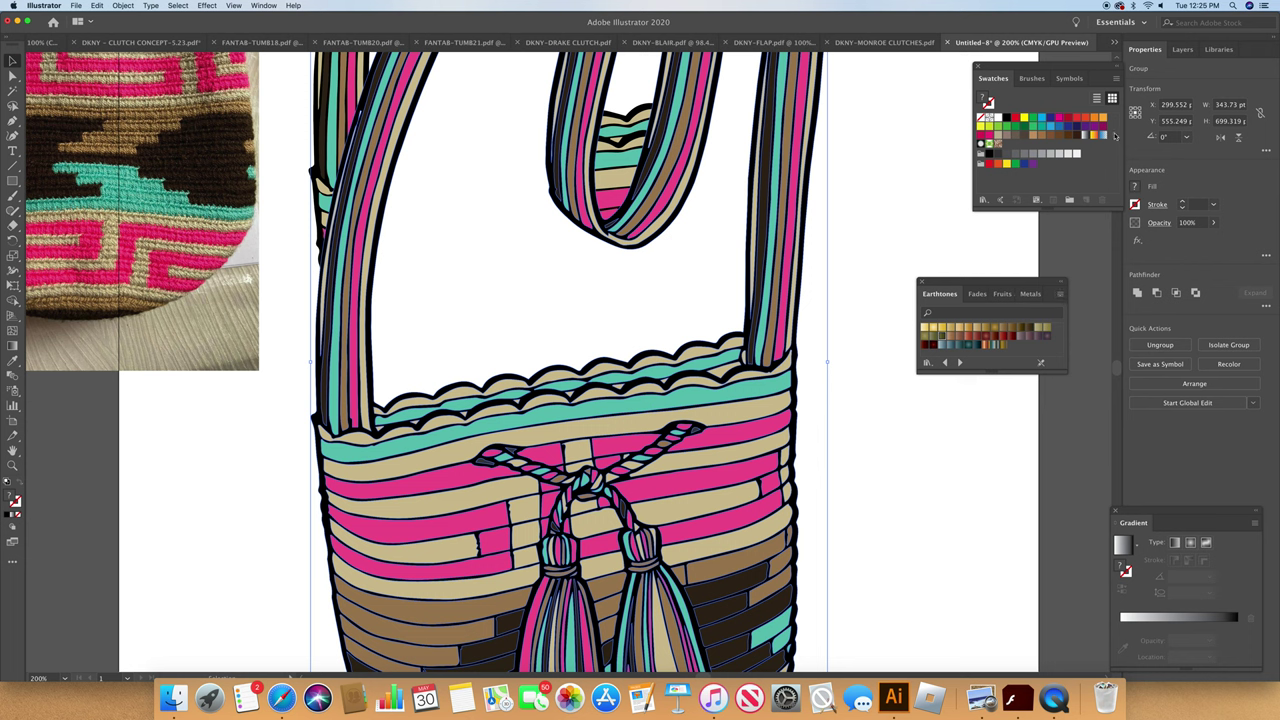
Step: Open the Basic Graphics_Textures pattern swatch library
left_click(1116, 82)
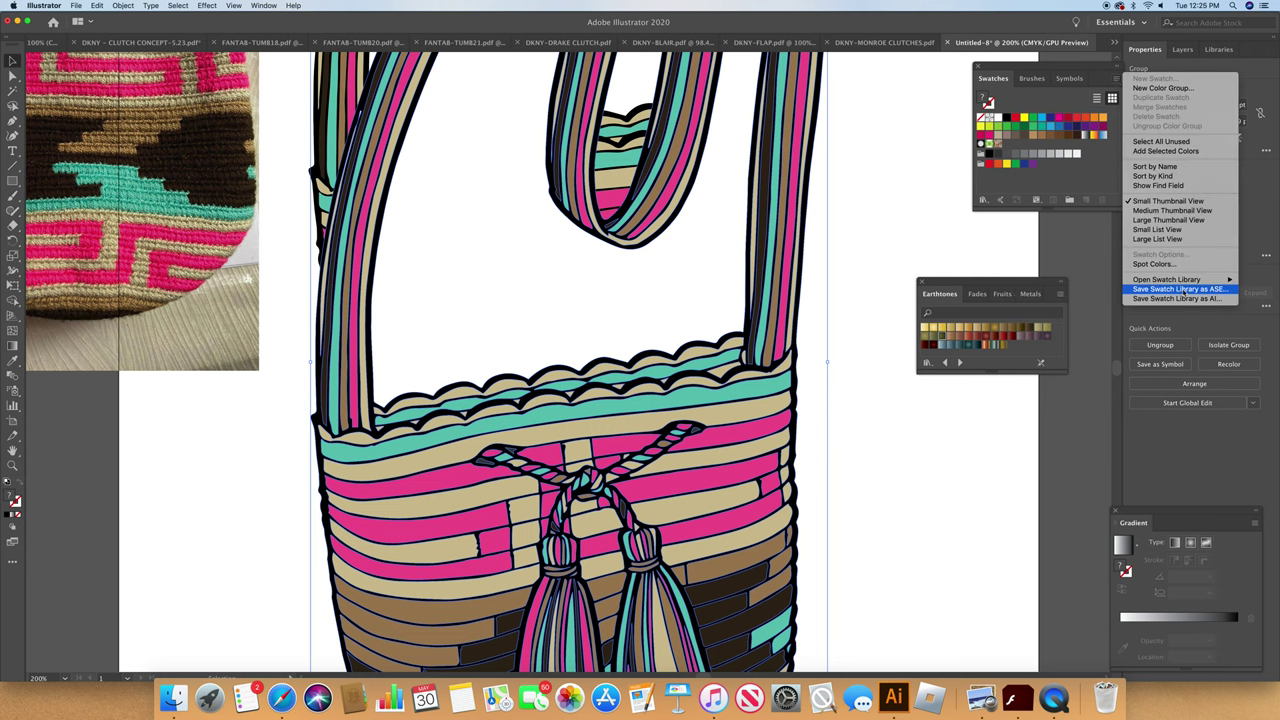
mouse_move(1183, 284)
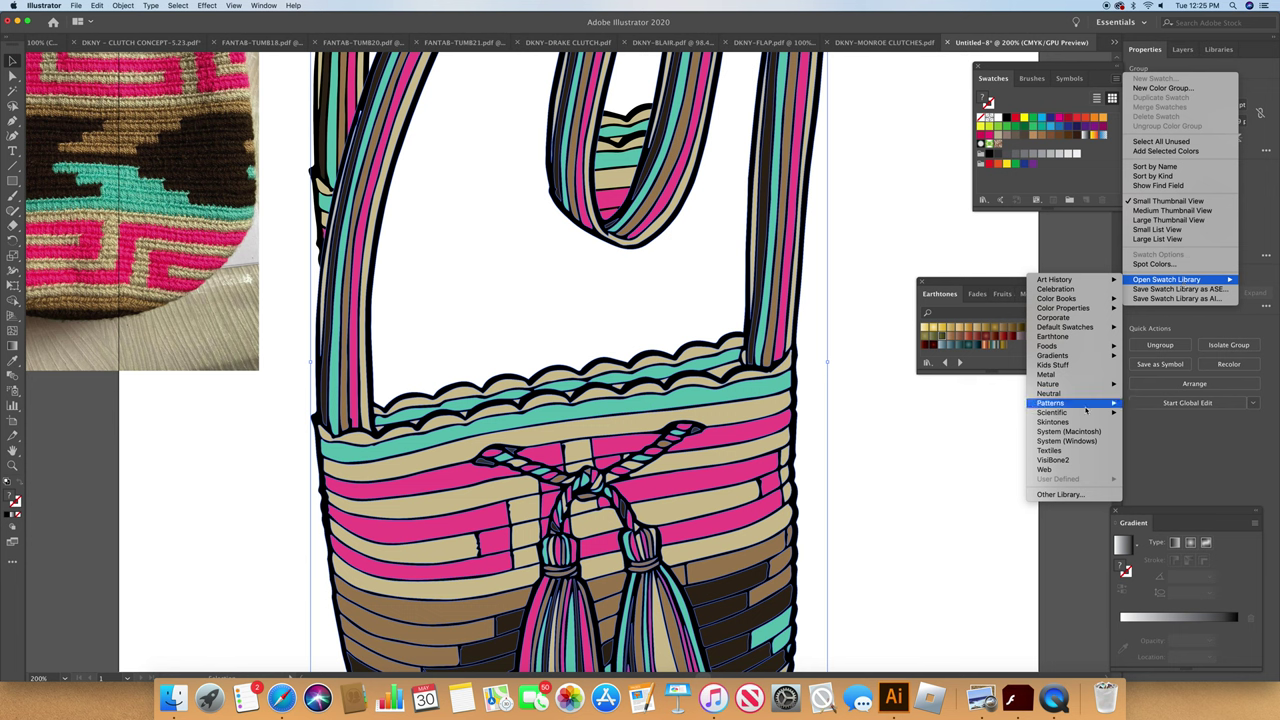
mouse_move(1086, 406)
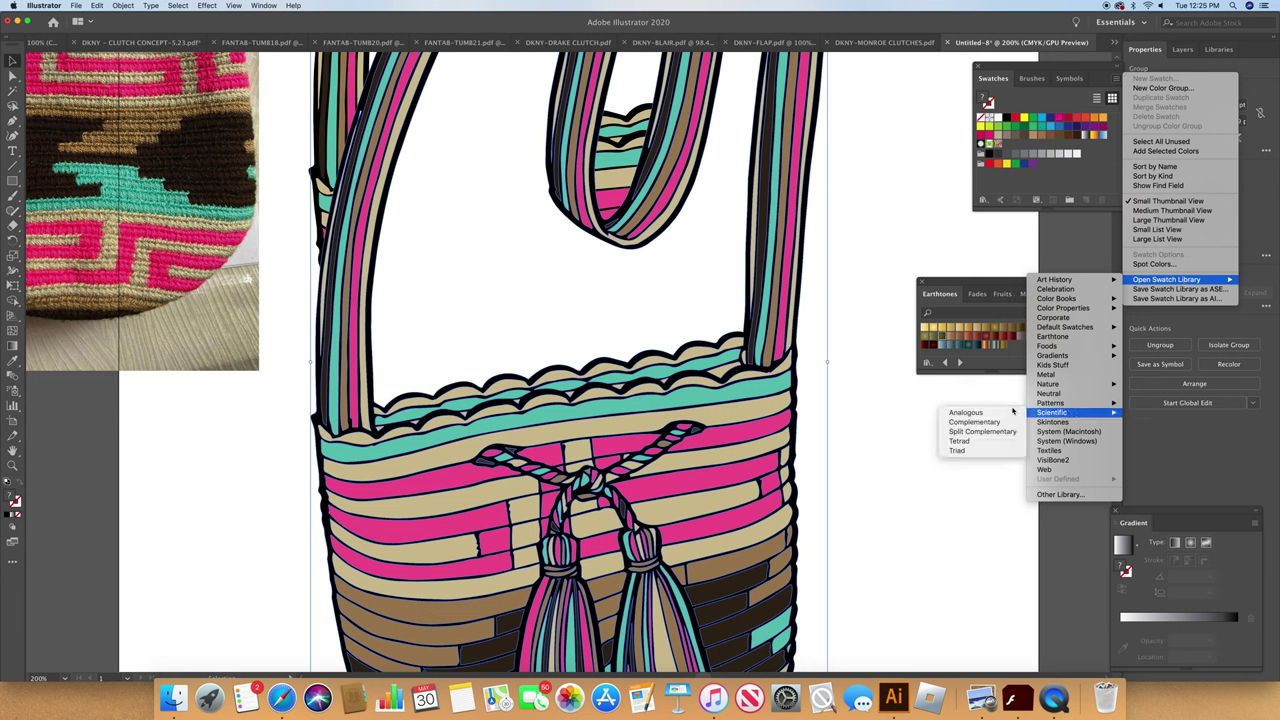
mouse_move(1011, 409)
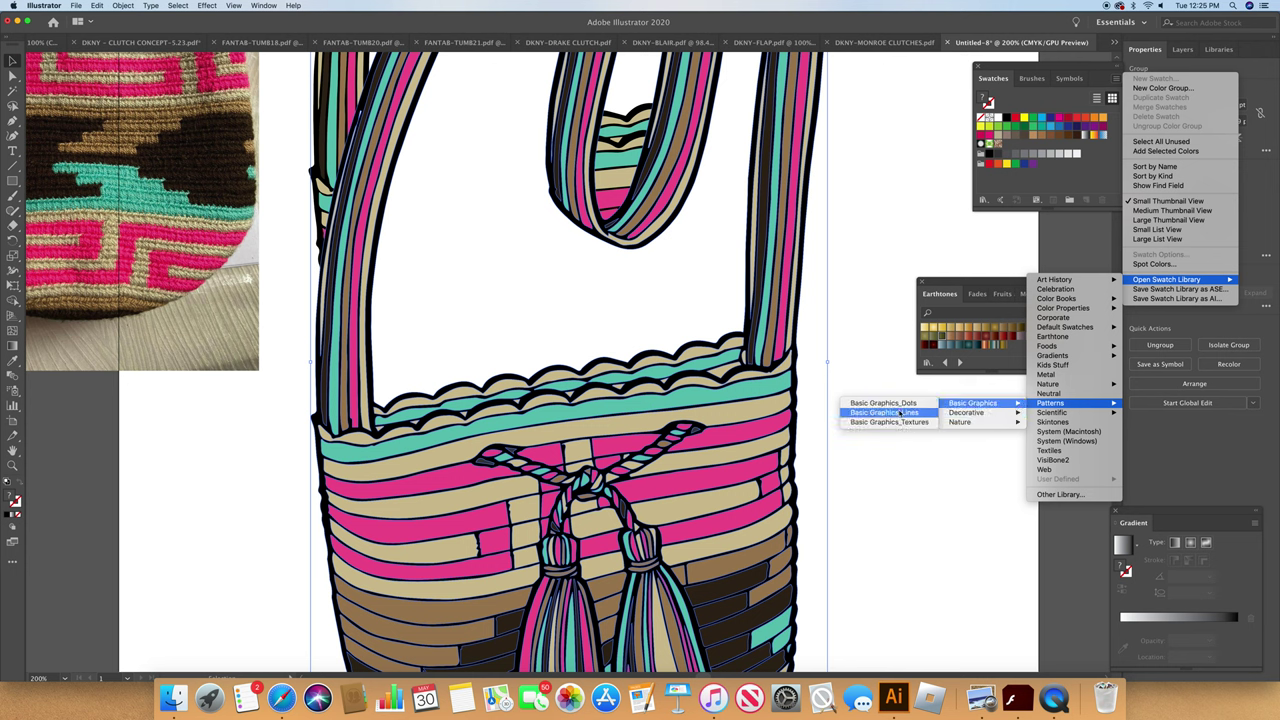
left_click(890, 422)
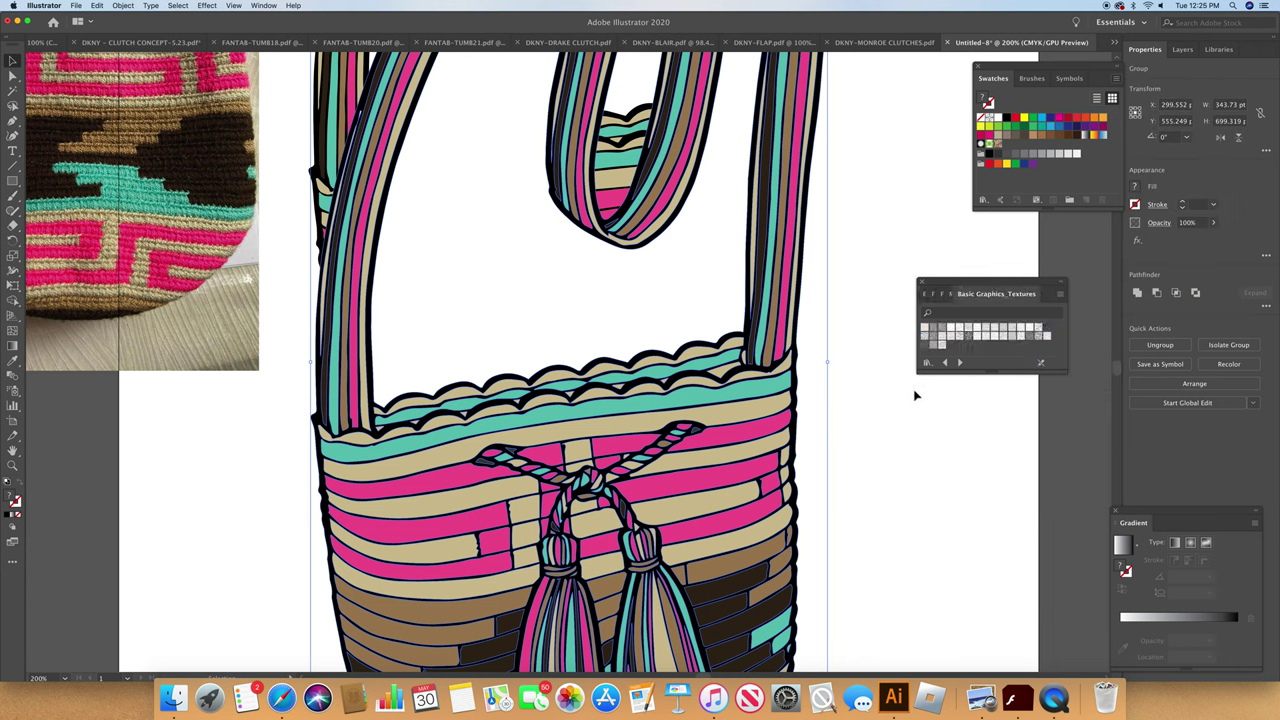
Step: Try several texture patterns as the fill of the bag copy, including Diamond and Hatching Dense
left_click(933, 332)
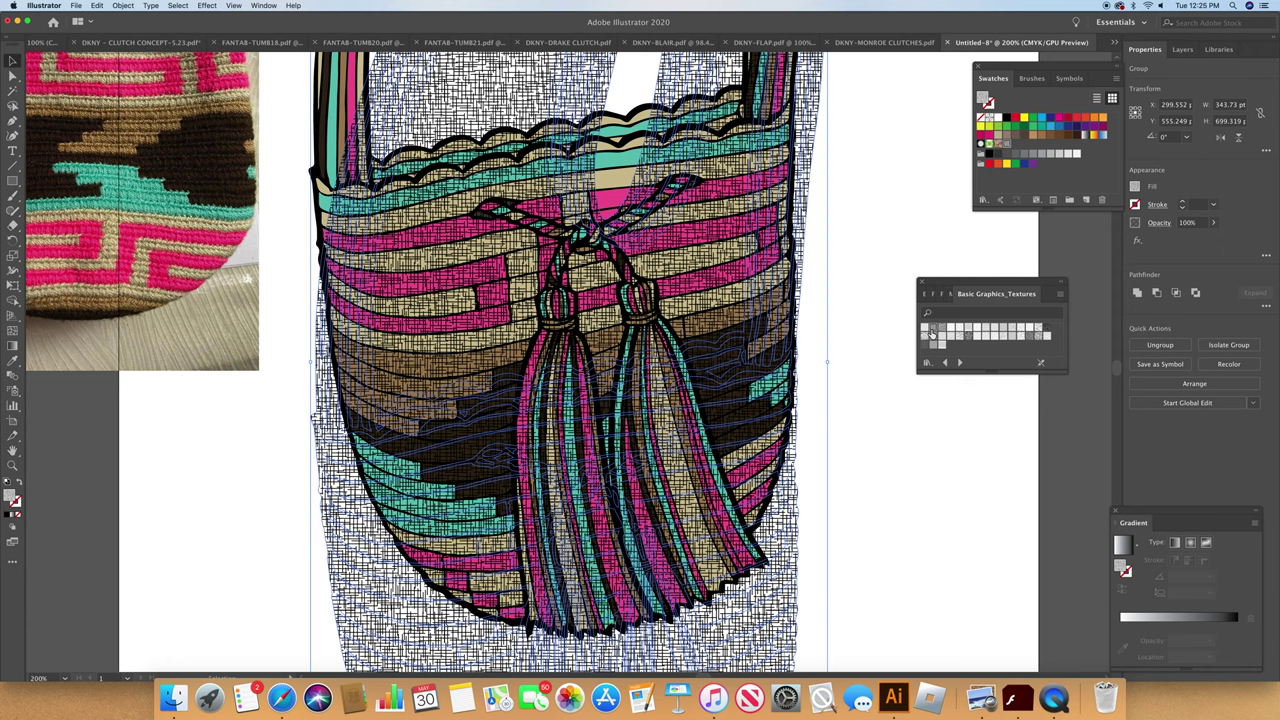
left_click(985, 331)
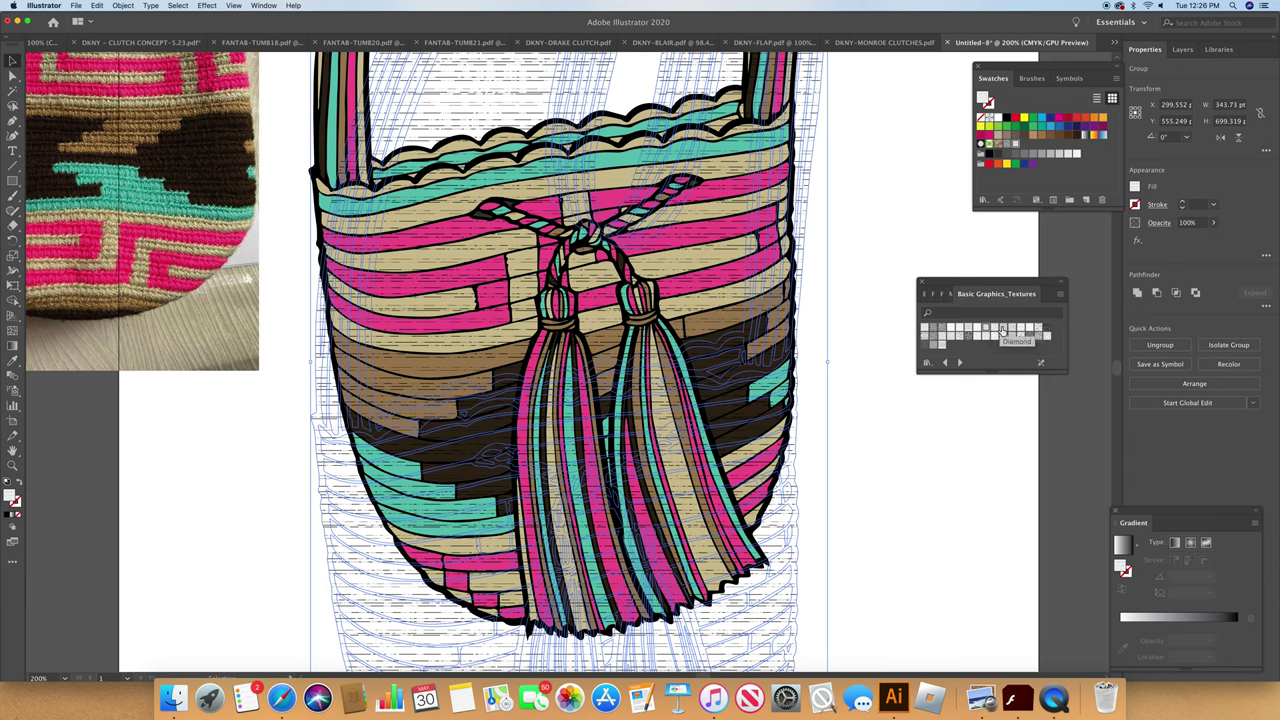
left_click(1002, 332)
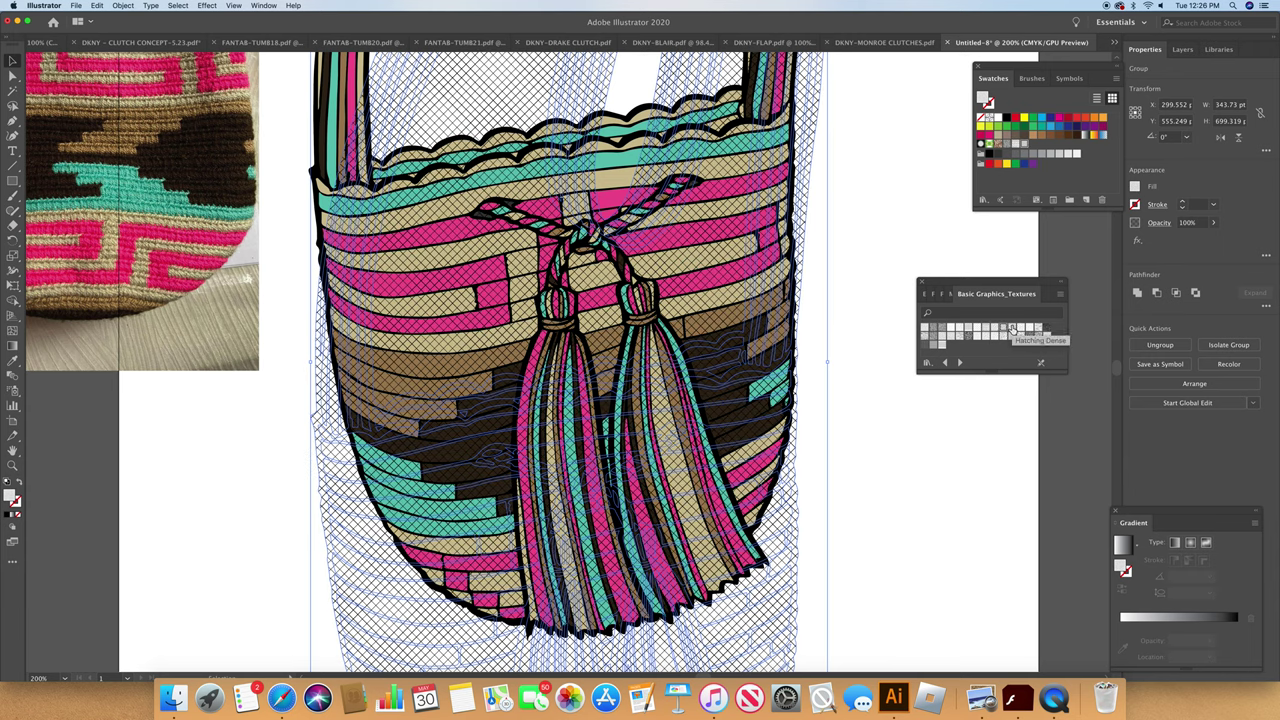
left_click(1013, 330)
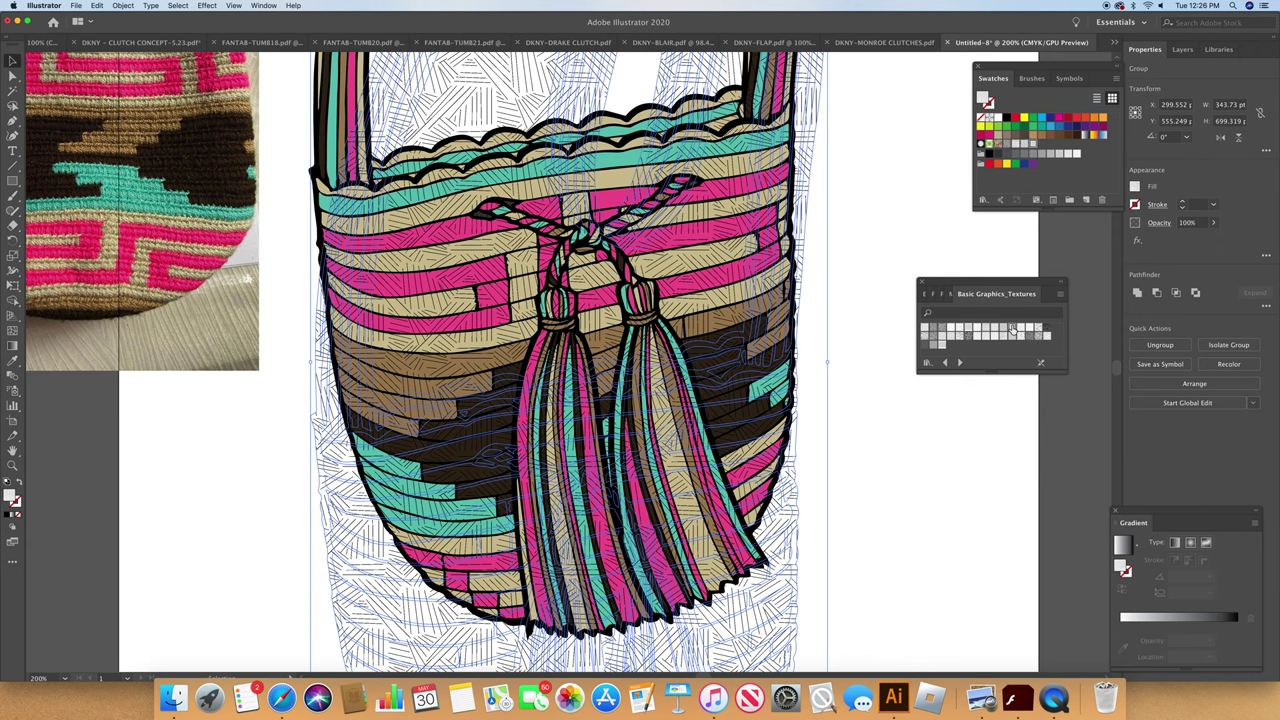
left_click(951, 333)
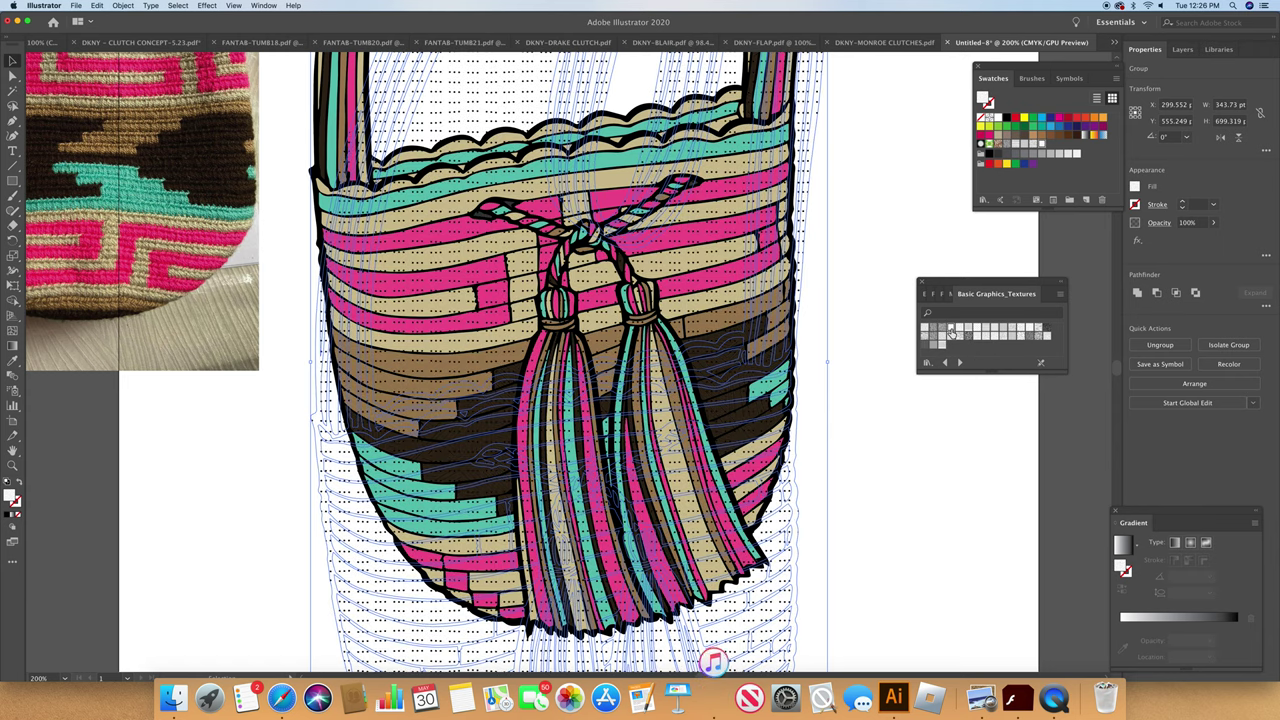
Step: Try further texture fills on the bag copy, including Mezzotint Irregular, USGS 8 Sewage Disposal and USGS 8B Intermit. Pond
left_click(925, 337)
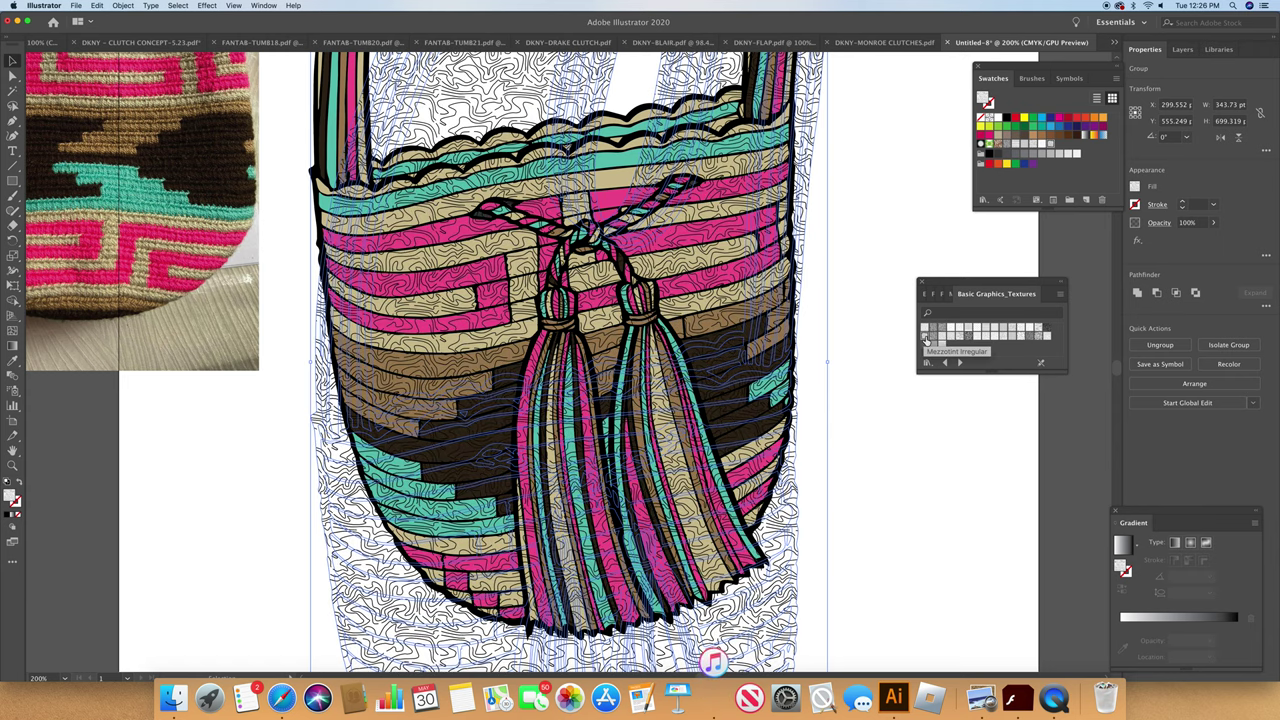
left_click(933, 339)
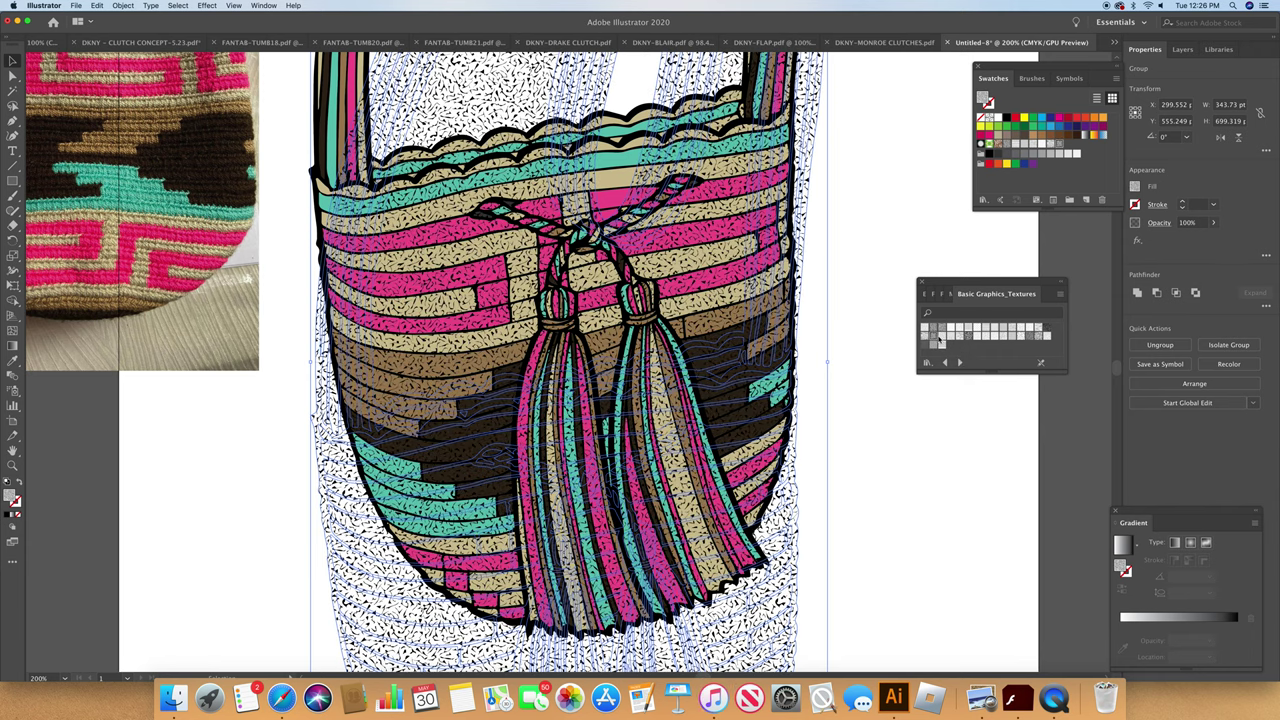
left_click(941, 338)
left_click(949, 339)
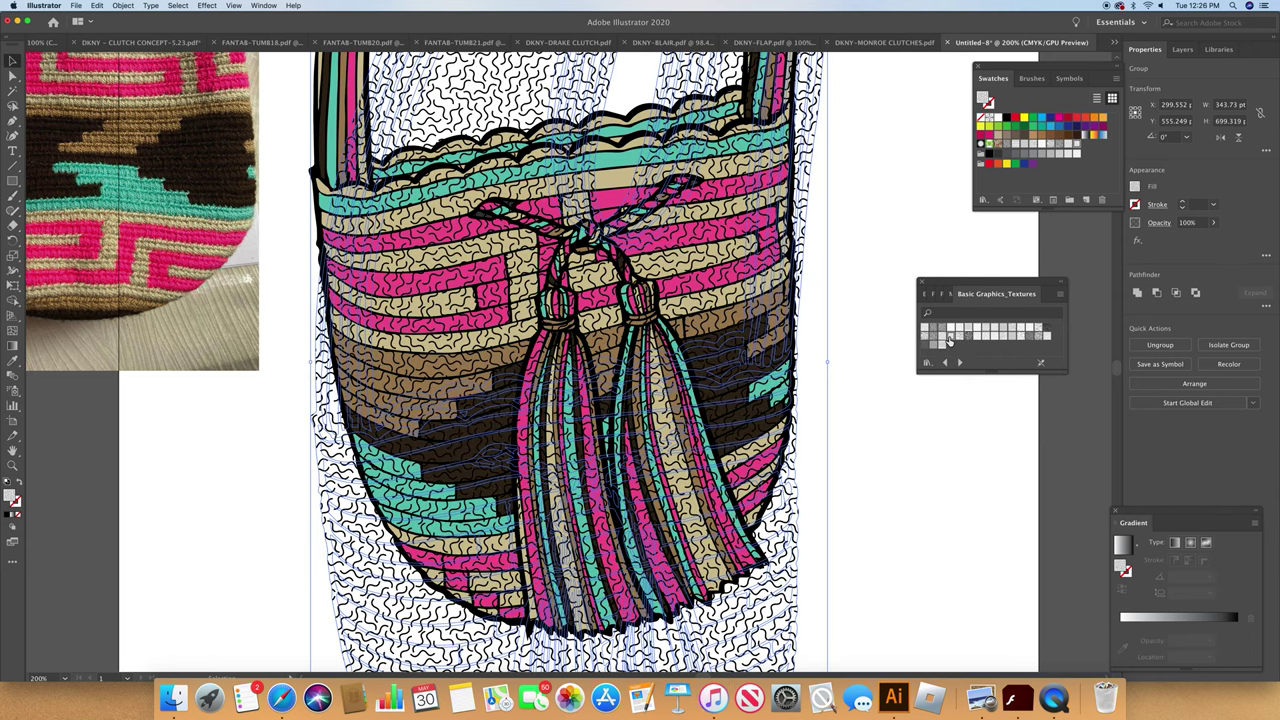
left_click(957, 339)
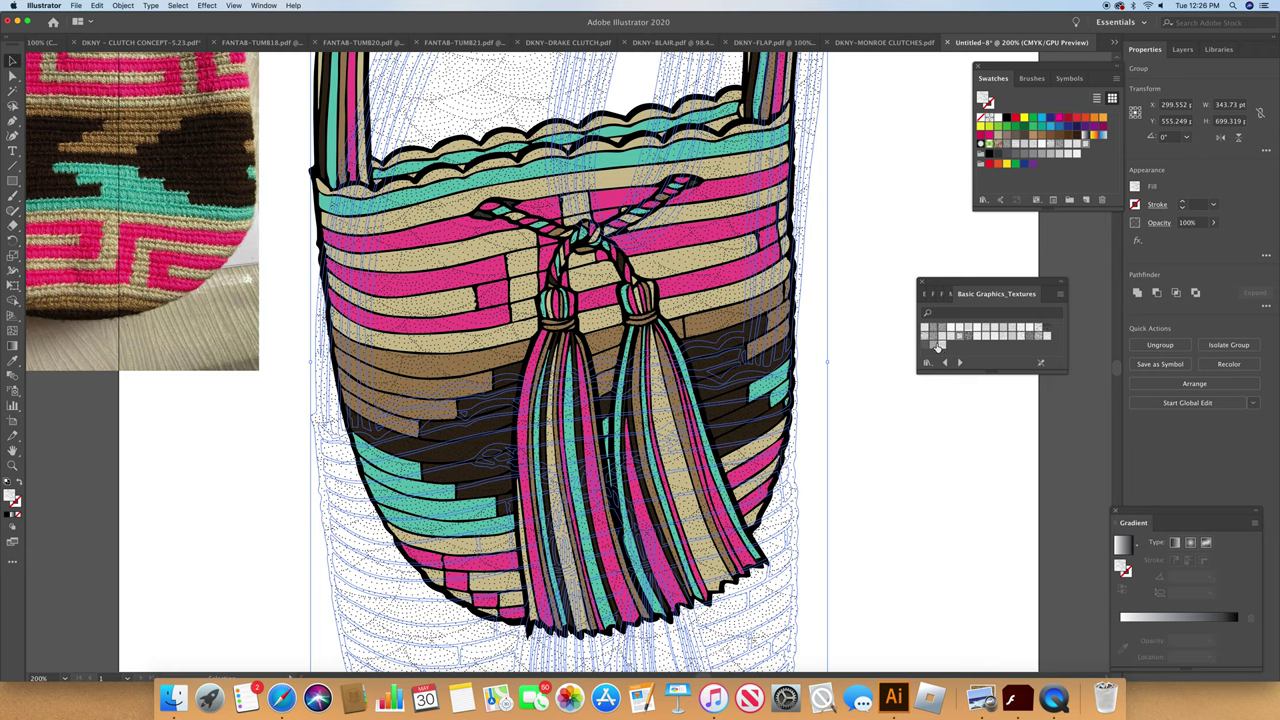
left_click(933, 345)
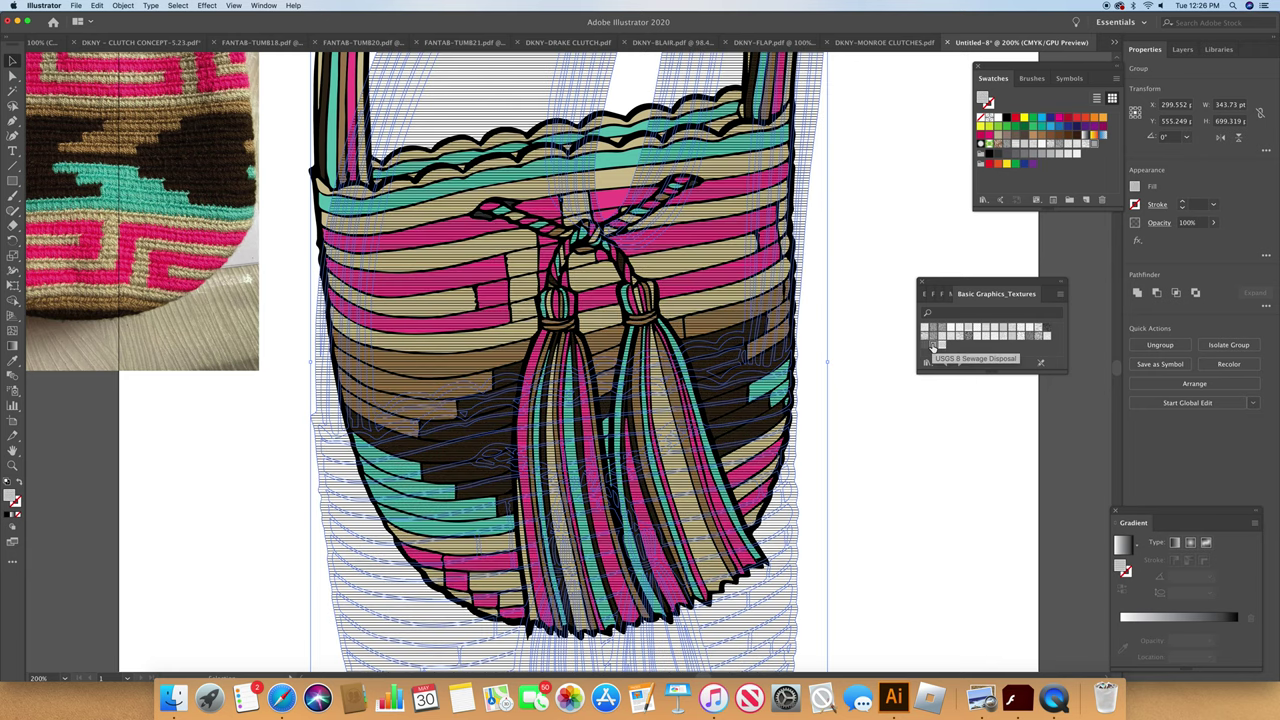
left_click(925, 345)
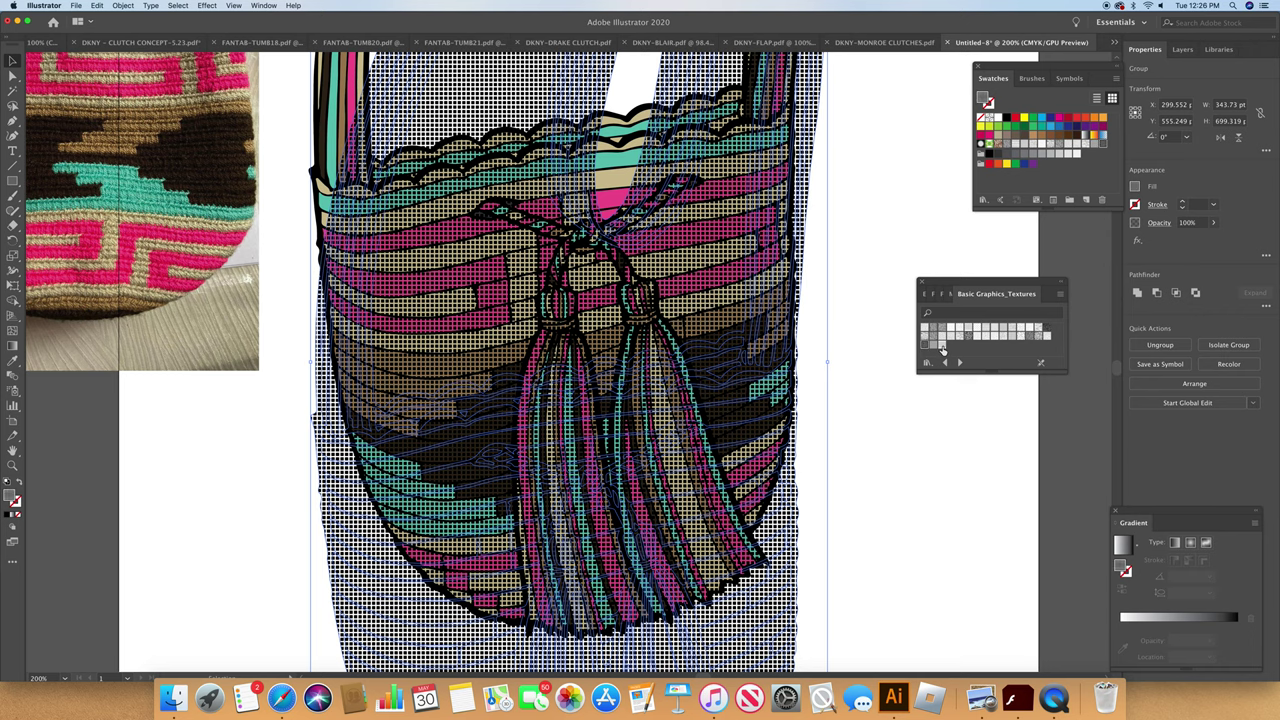
left_click(941, 346)
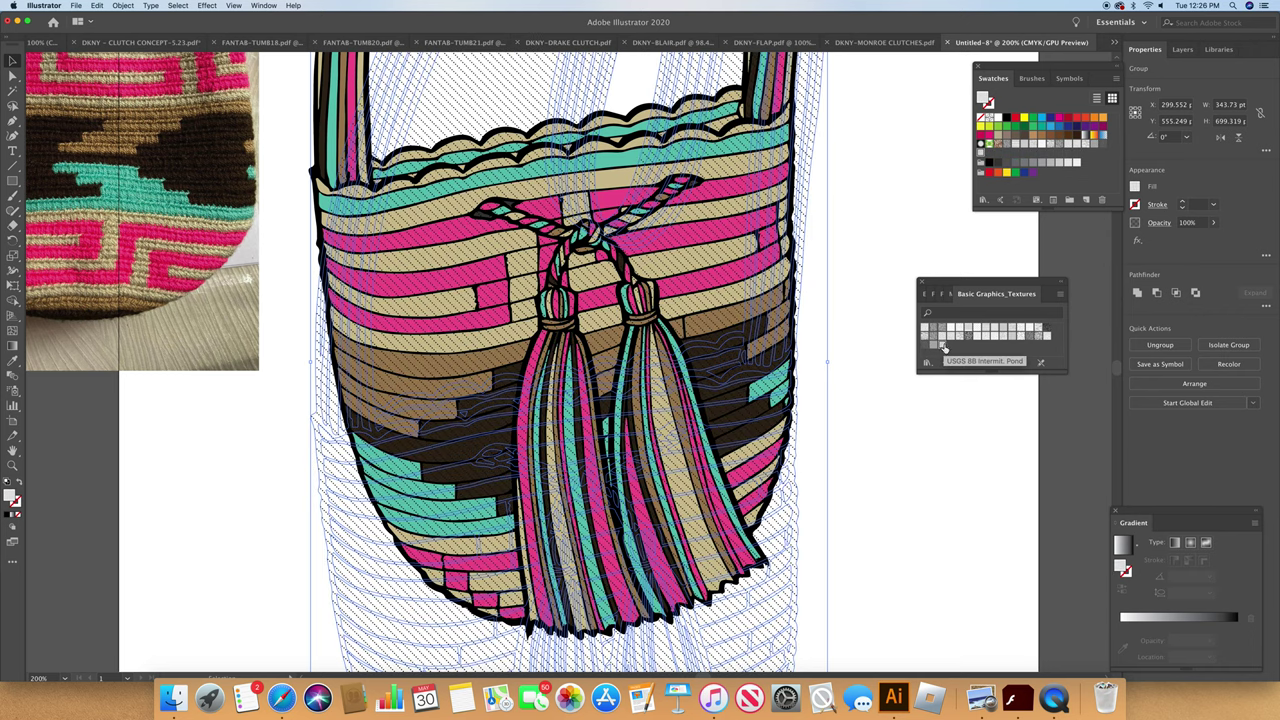
Step: Try further texture fills on the bag copy, including Stipple Irregular, USGS 17A Shifting Sand and USGS 19 Land Inundation
left_click(950, 343)
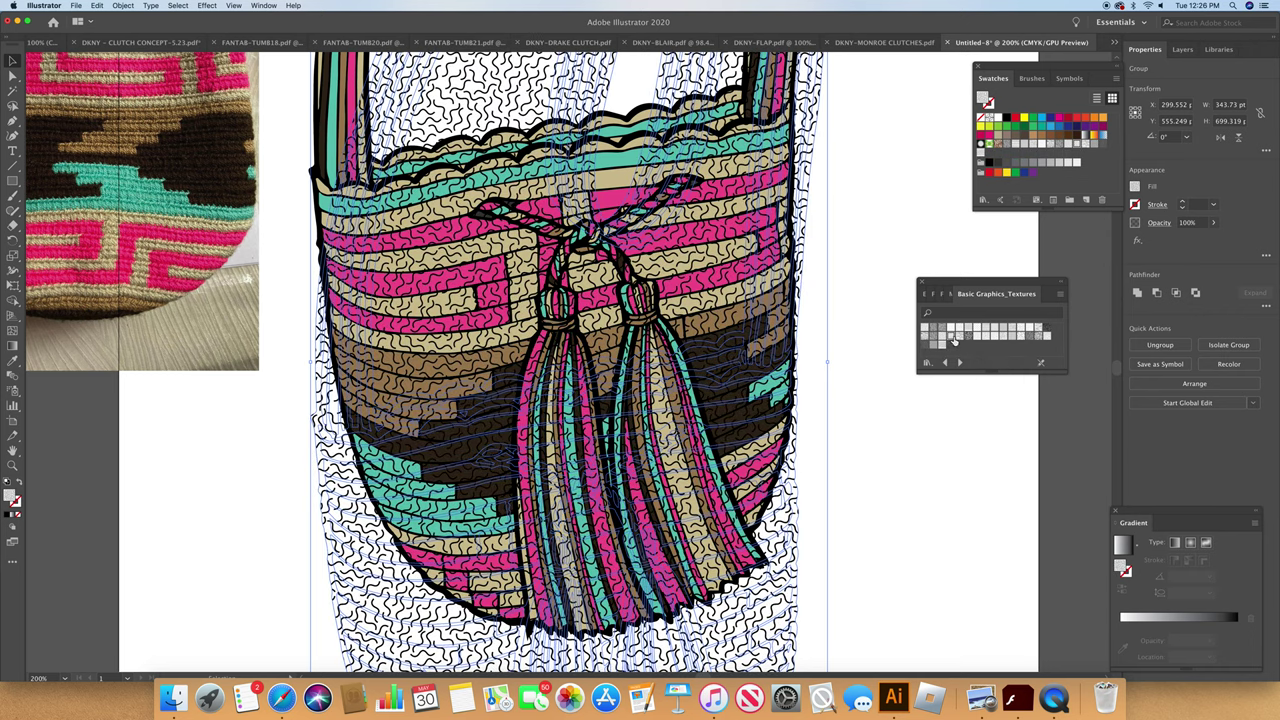
left_click(978, 340)
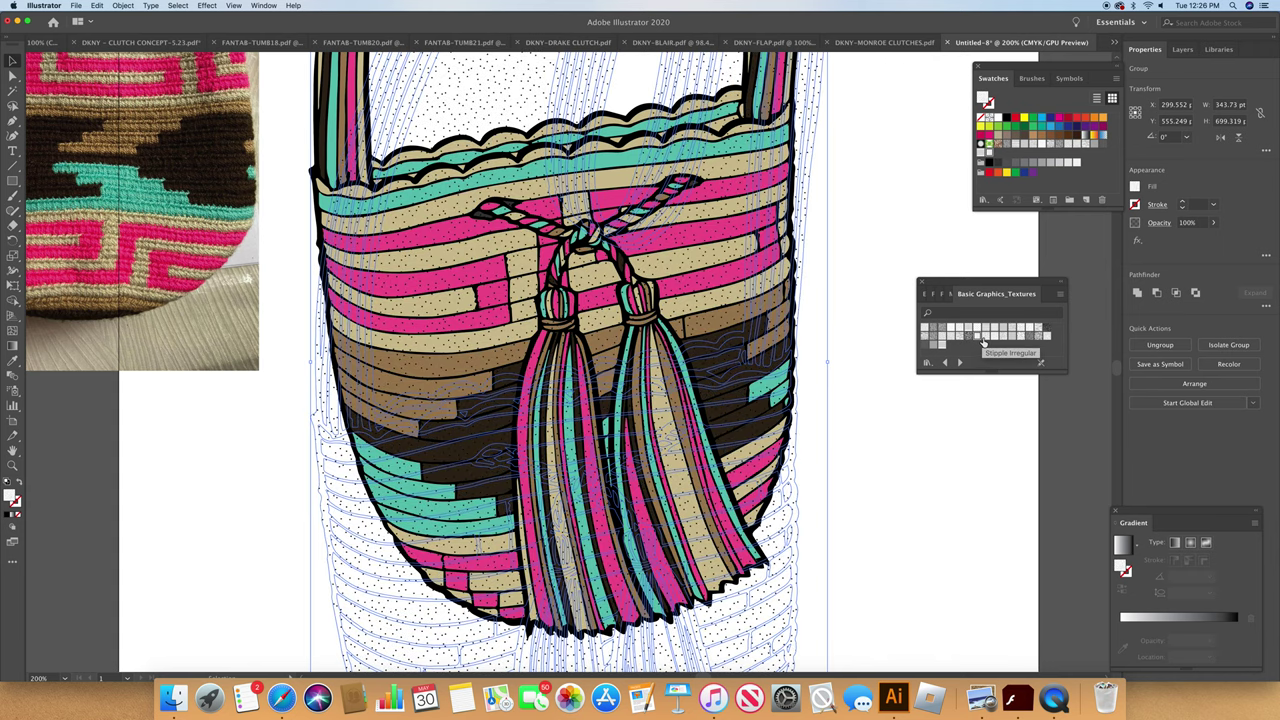
left_click(983, 339)
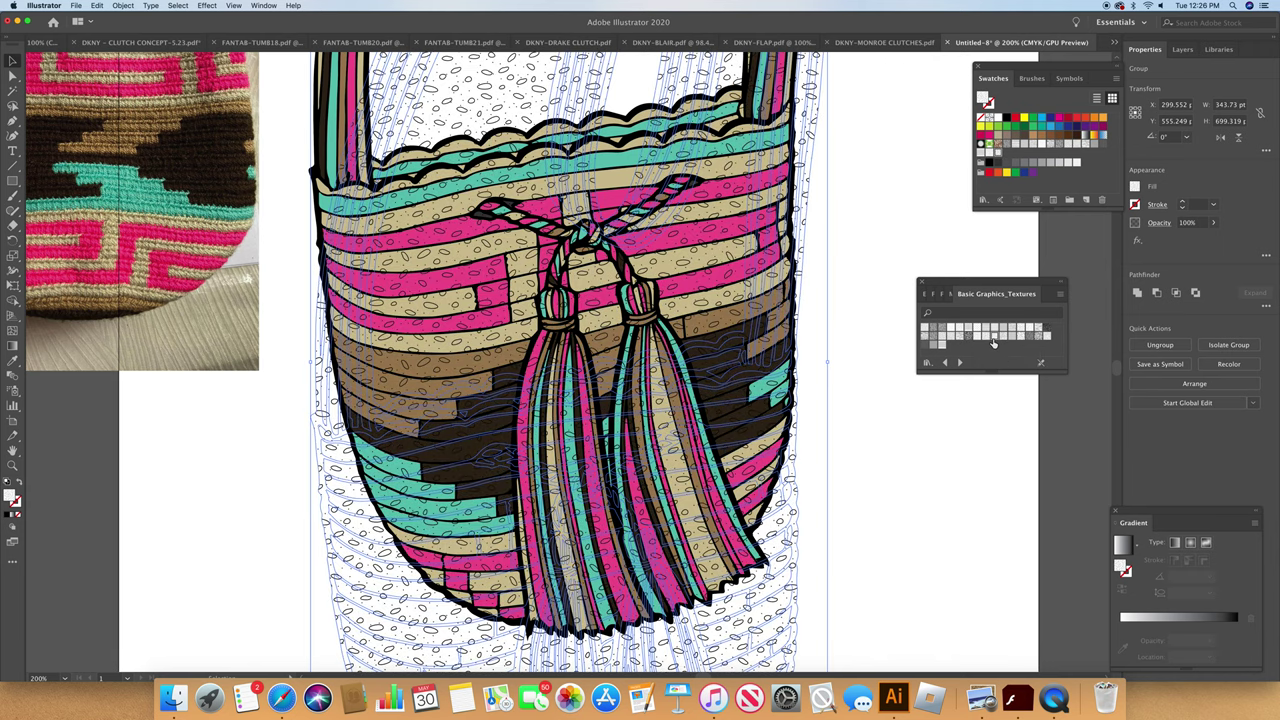
left_click(992, 340)
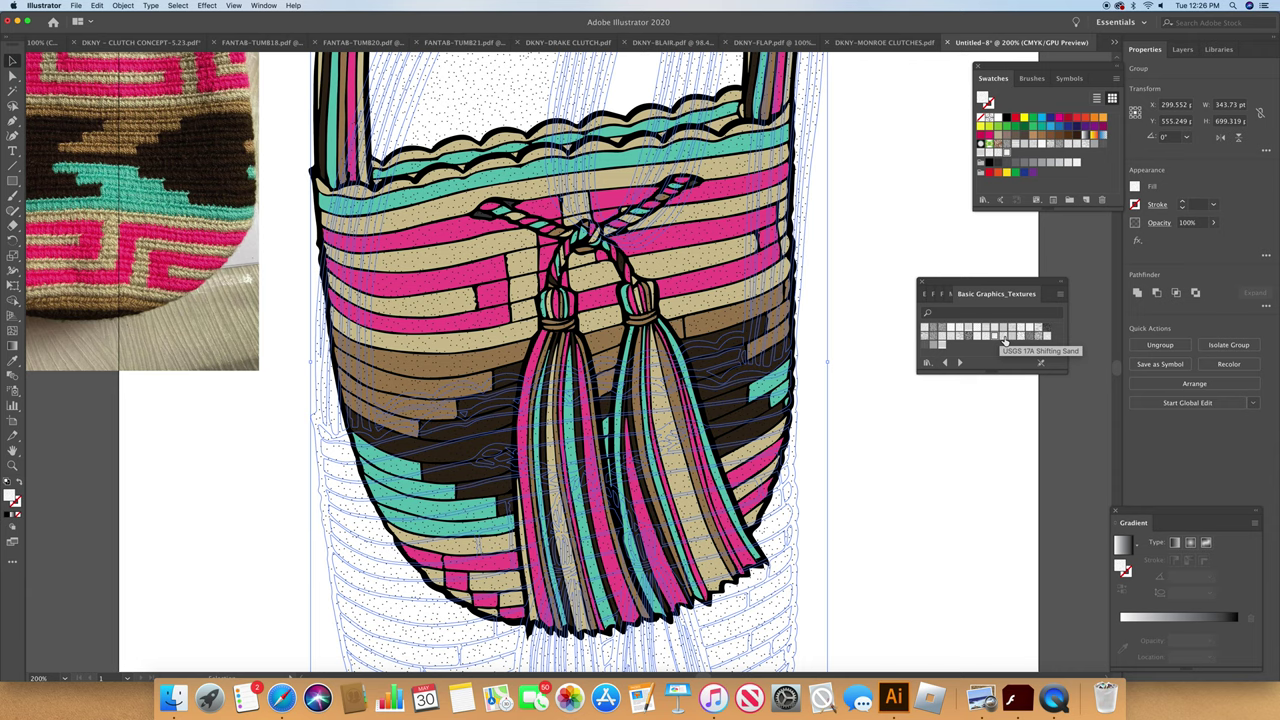
left_click(1004, 338)
left_click(1011, 339)
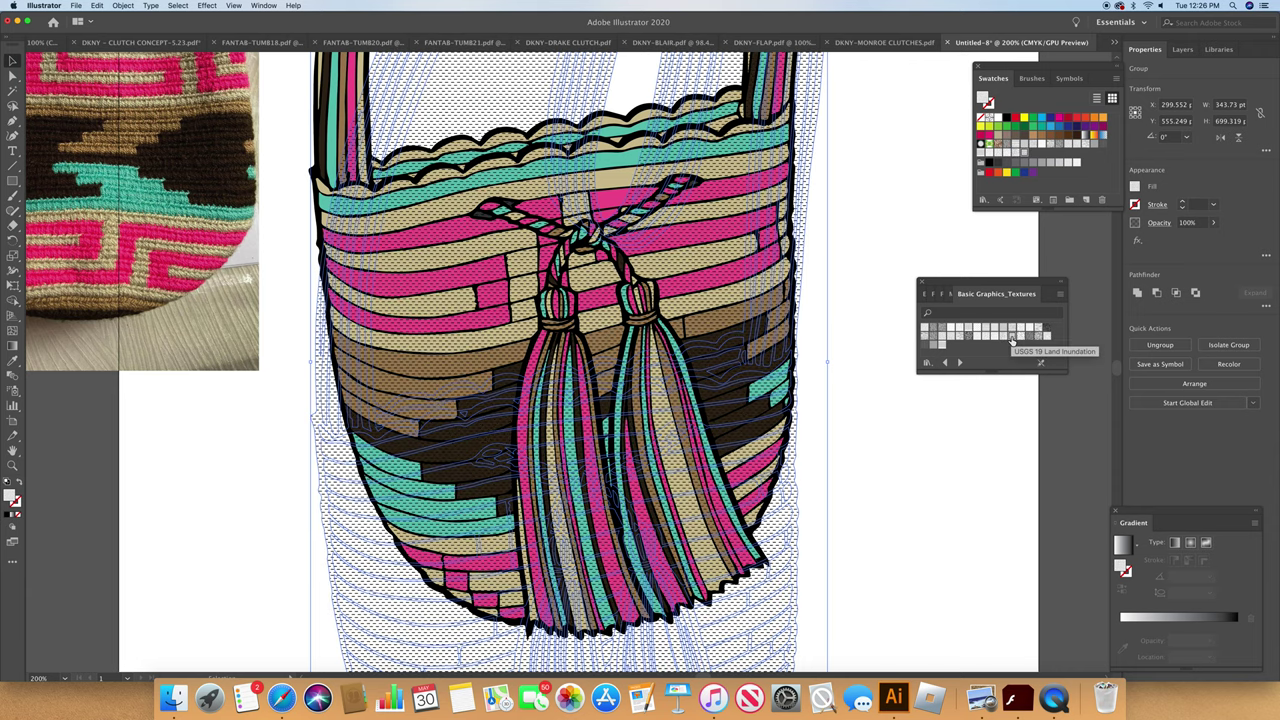
Step: Try USGS 20 Scrub and several neighbouring textures as the fill of the bag copy
left_click(1021, 338)
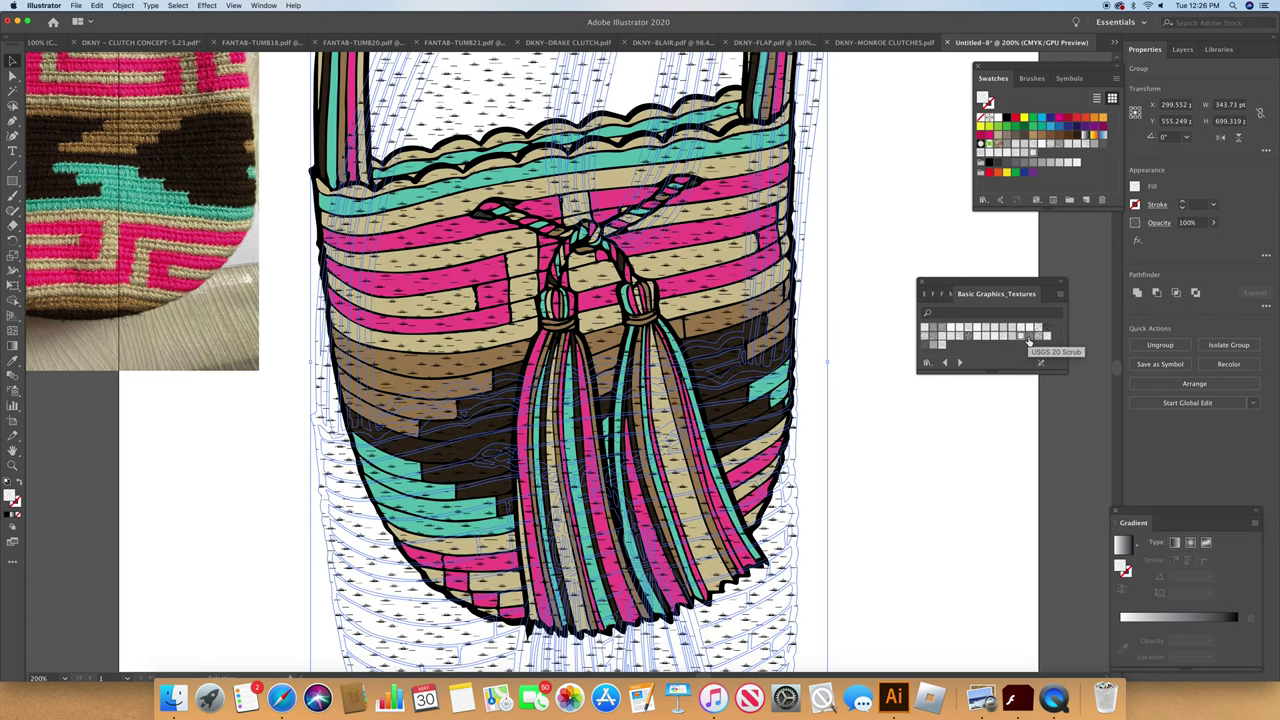
left_click(1029, 339)
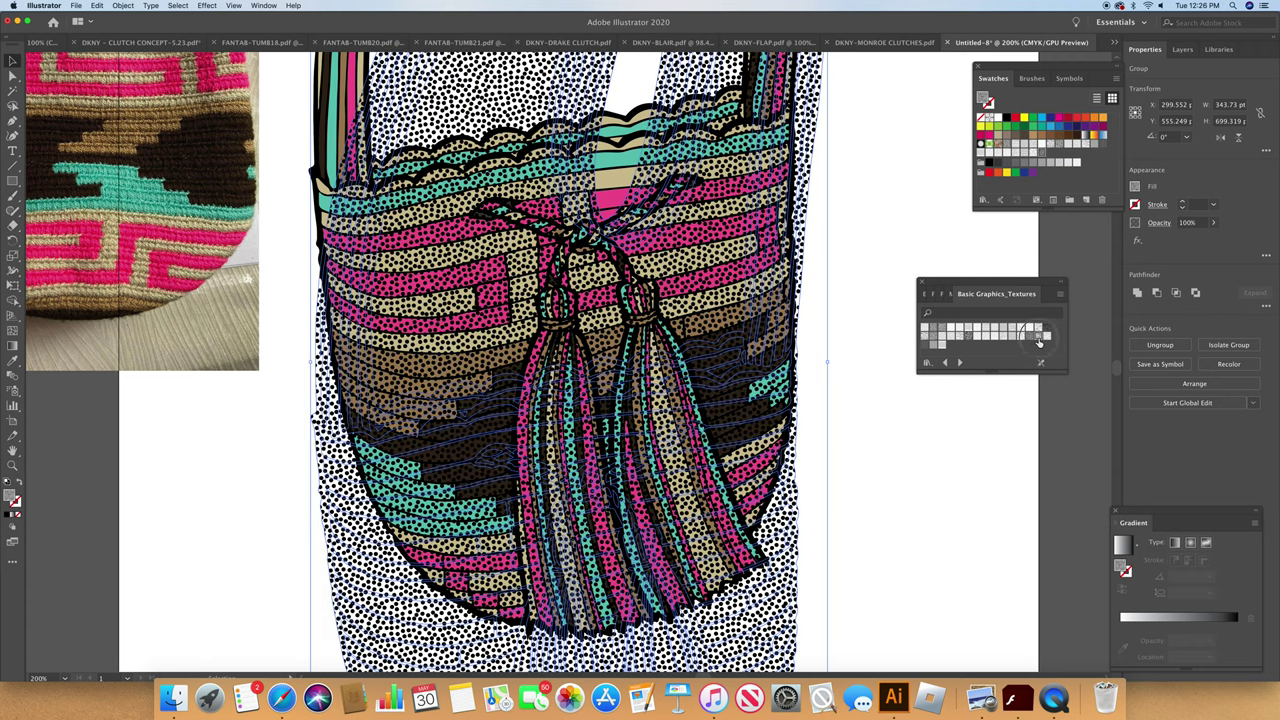
left_click(1039, 341)
left_click(1047, 337)
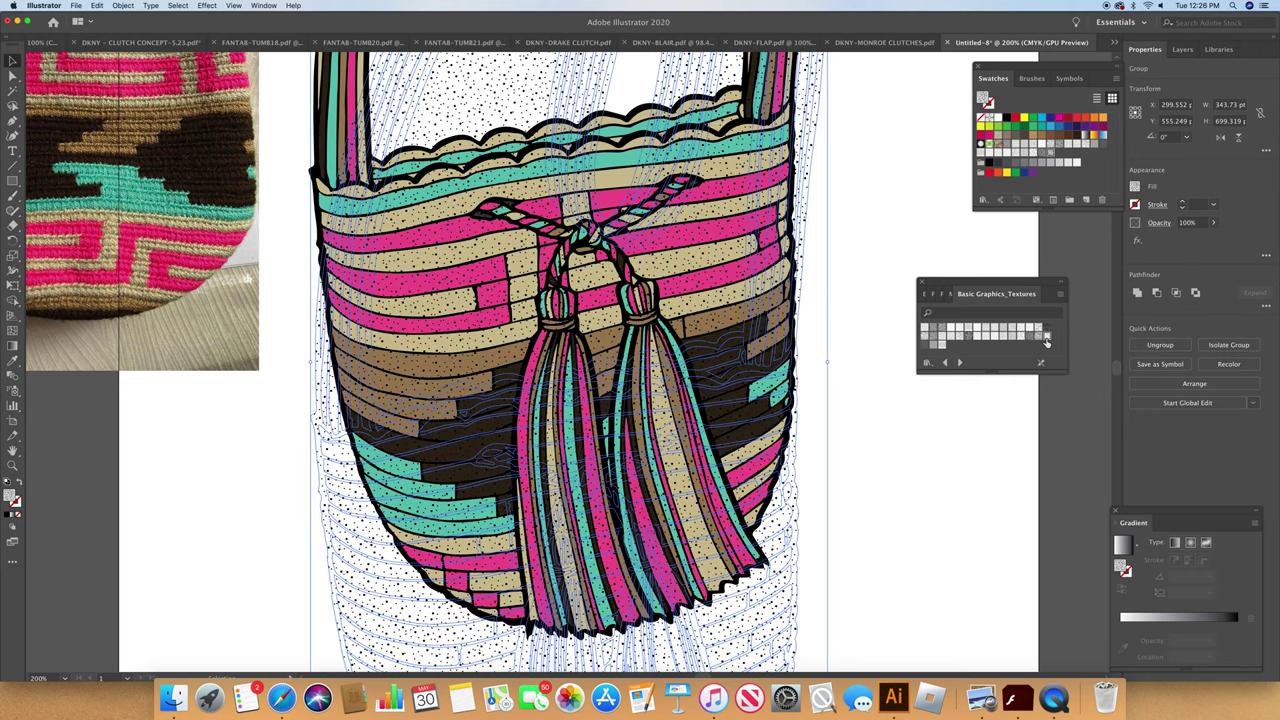
left_click(926, 337)
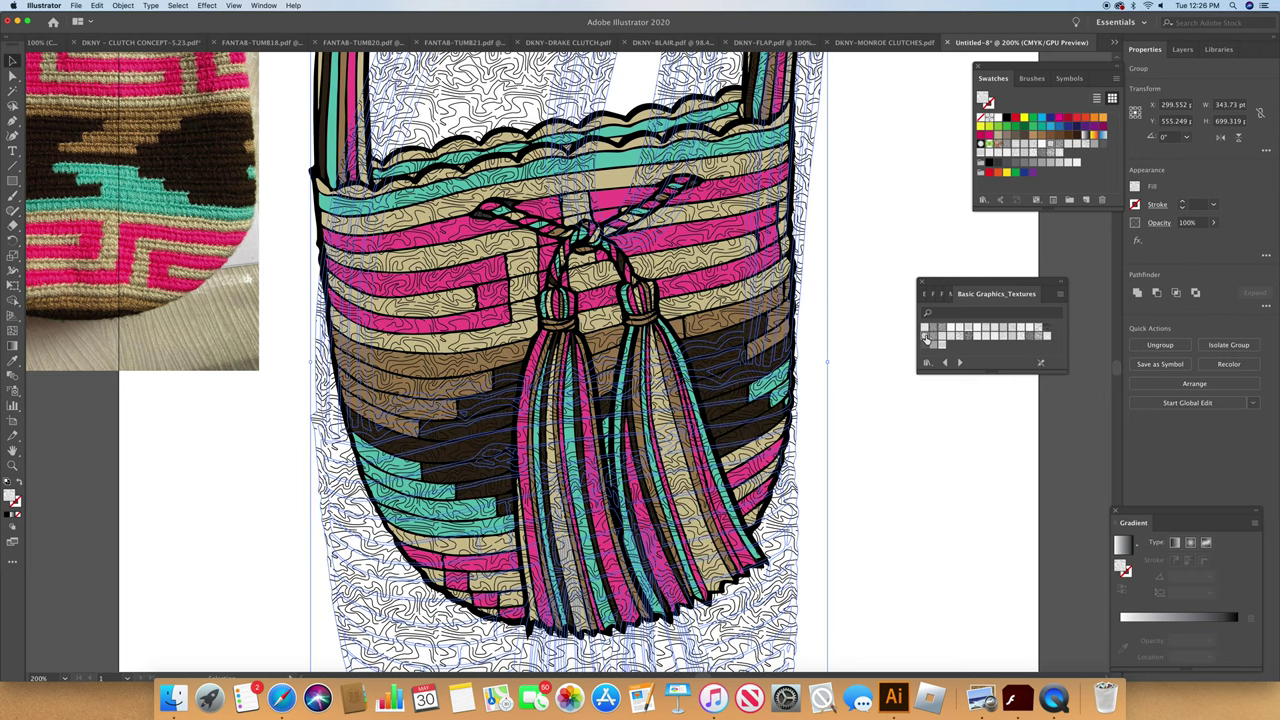
Step: Fill the bag copy with the horizontal line texture and rotate only the pattern, not the objects, to a slight slant
left_click(934, 345)
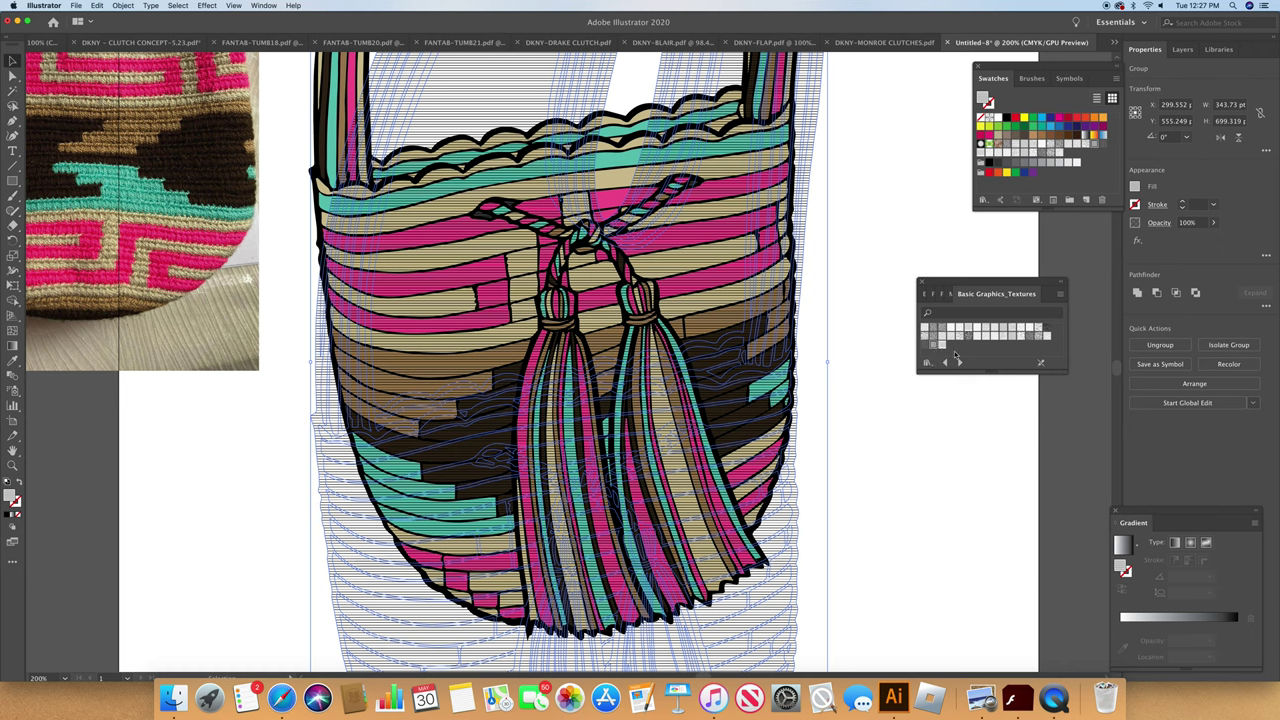
double_click(14, 248)
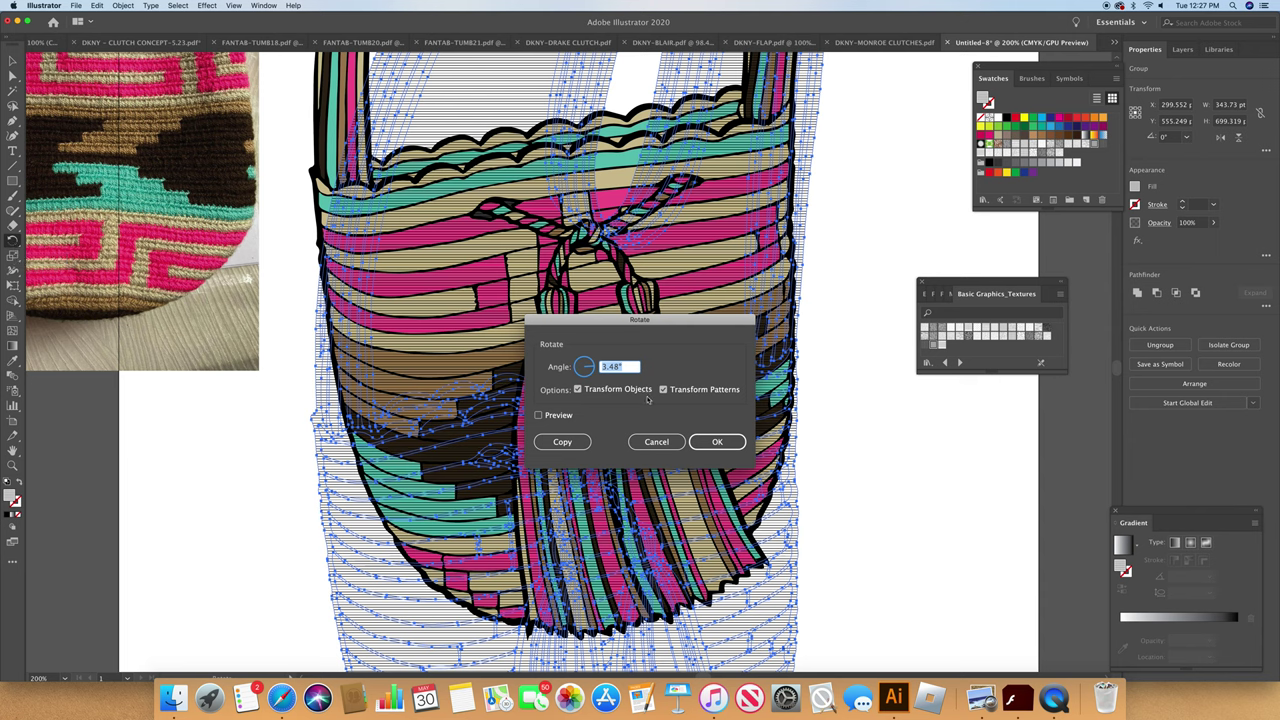
left_click(578, 390)
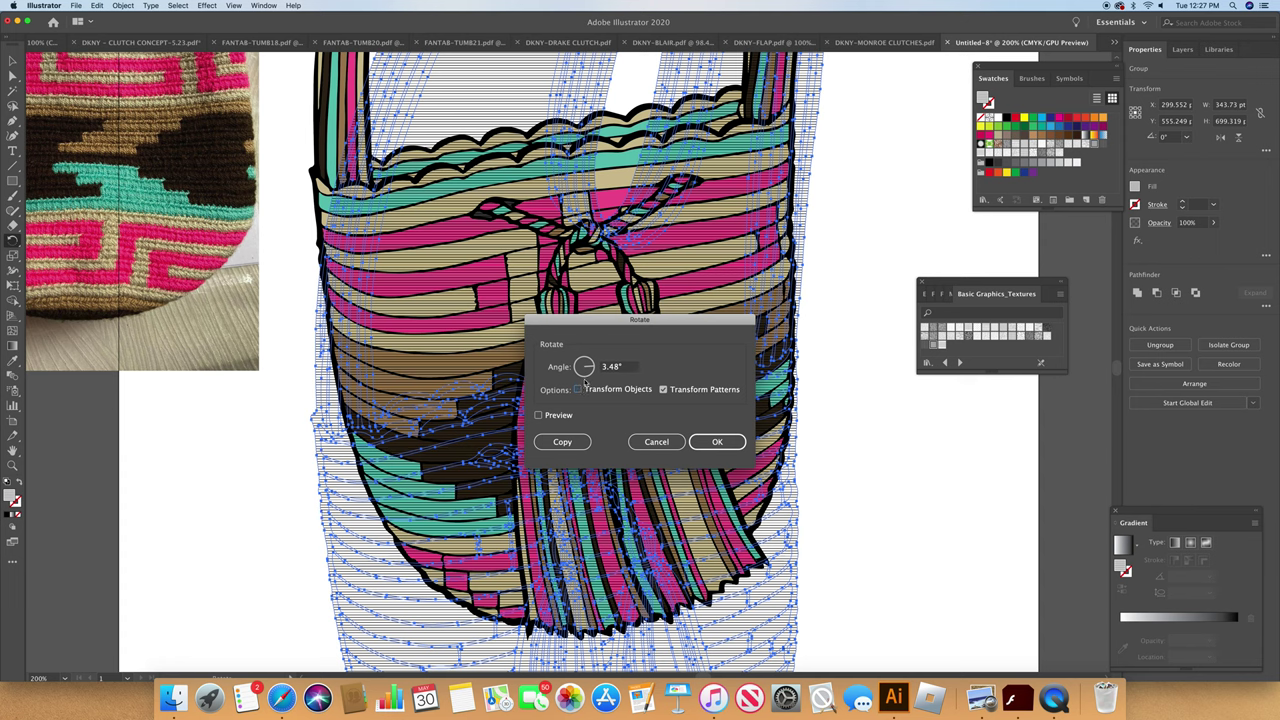
left_click(593, 367)
left_click_drag(593, 367, 590, 366)
left_click(708, 449)
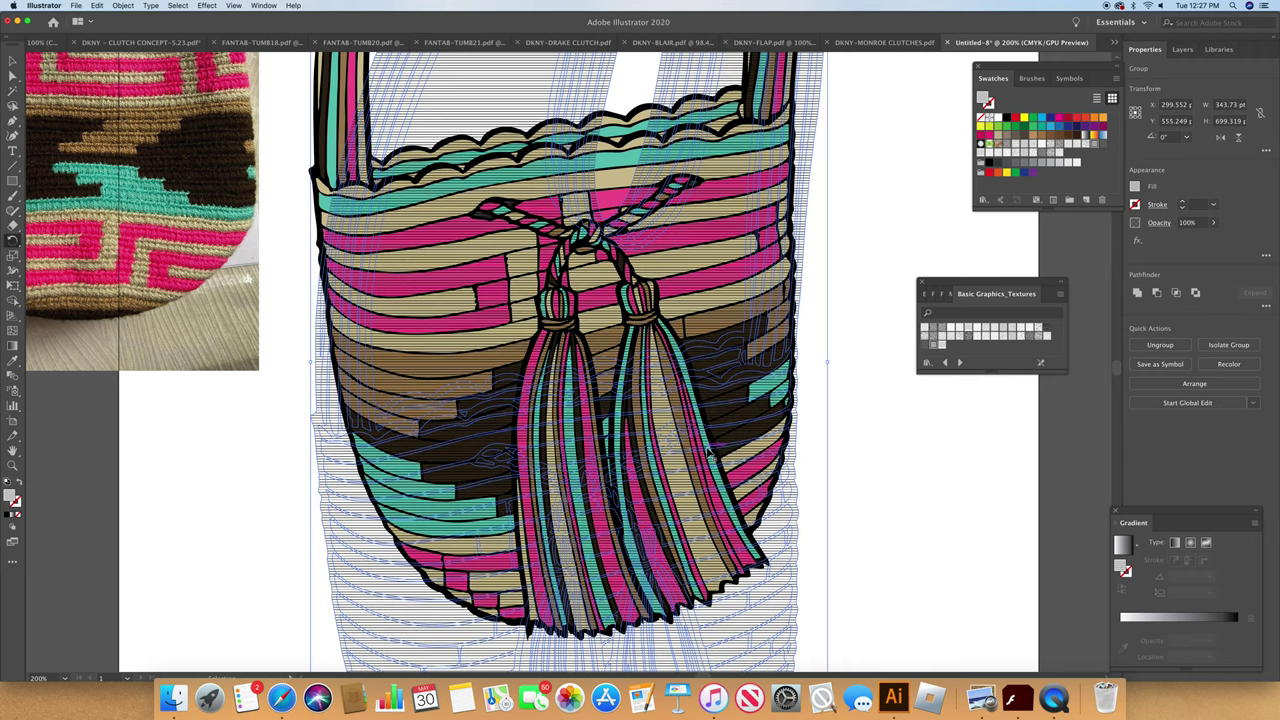
double_click(16, 240)
left_click_drag(591, 363, 594, 364)
left_click(727, 441)
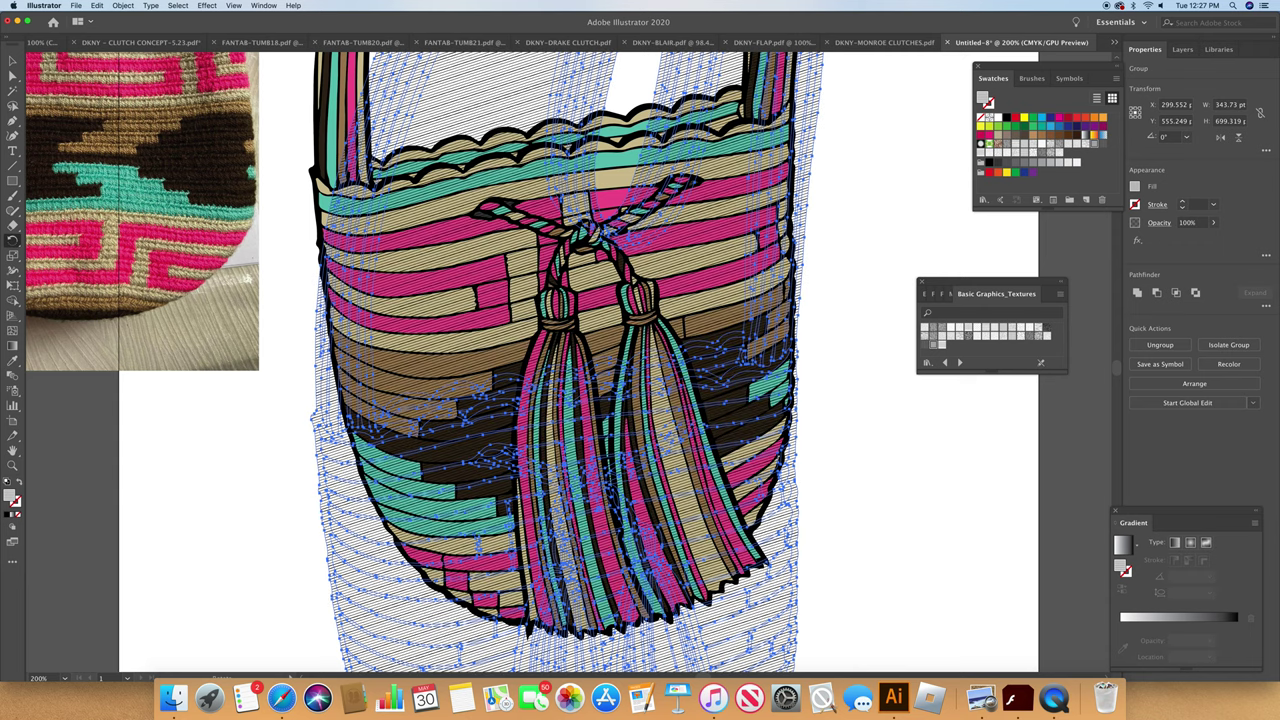
Step: Lower the opacity of the line-textured bag copy to 59%
left_click(1159, 223)
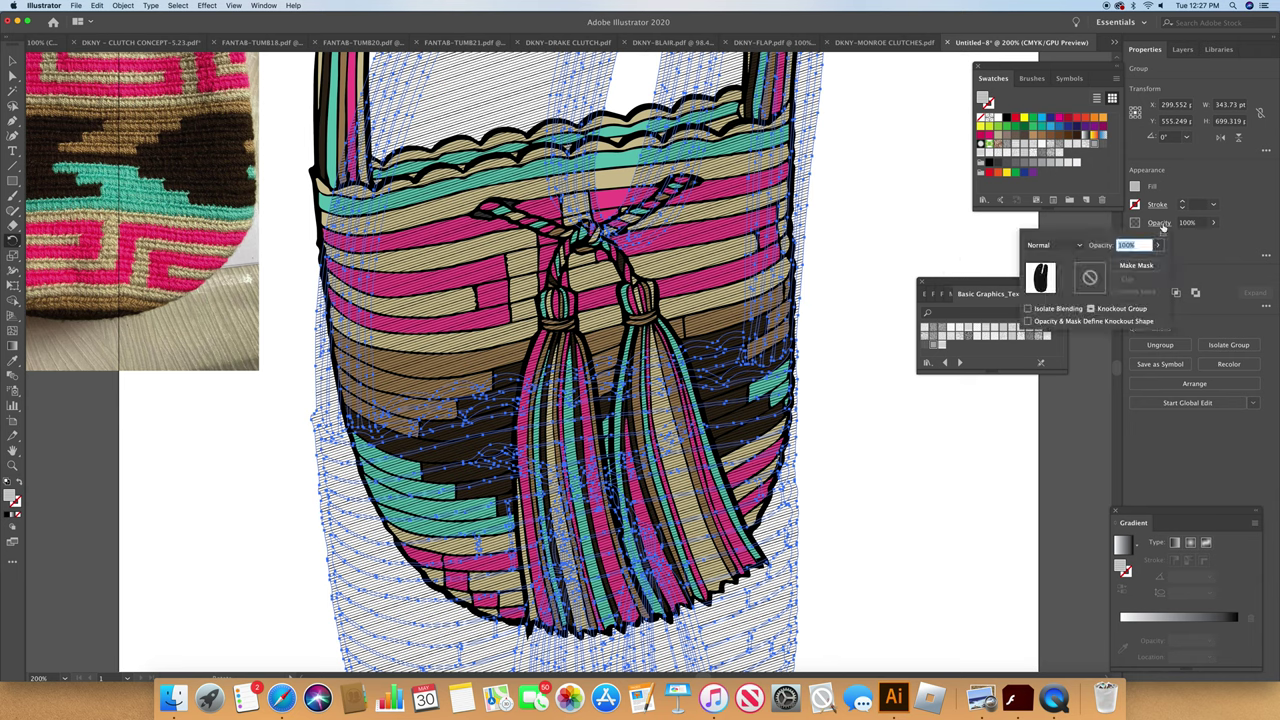
left_click_drag(1155, 261, 1127, 263)
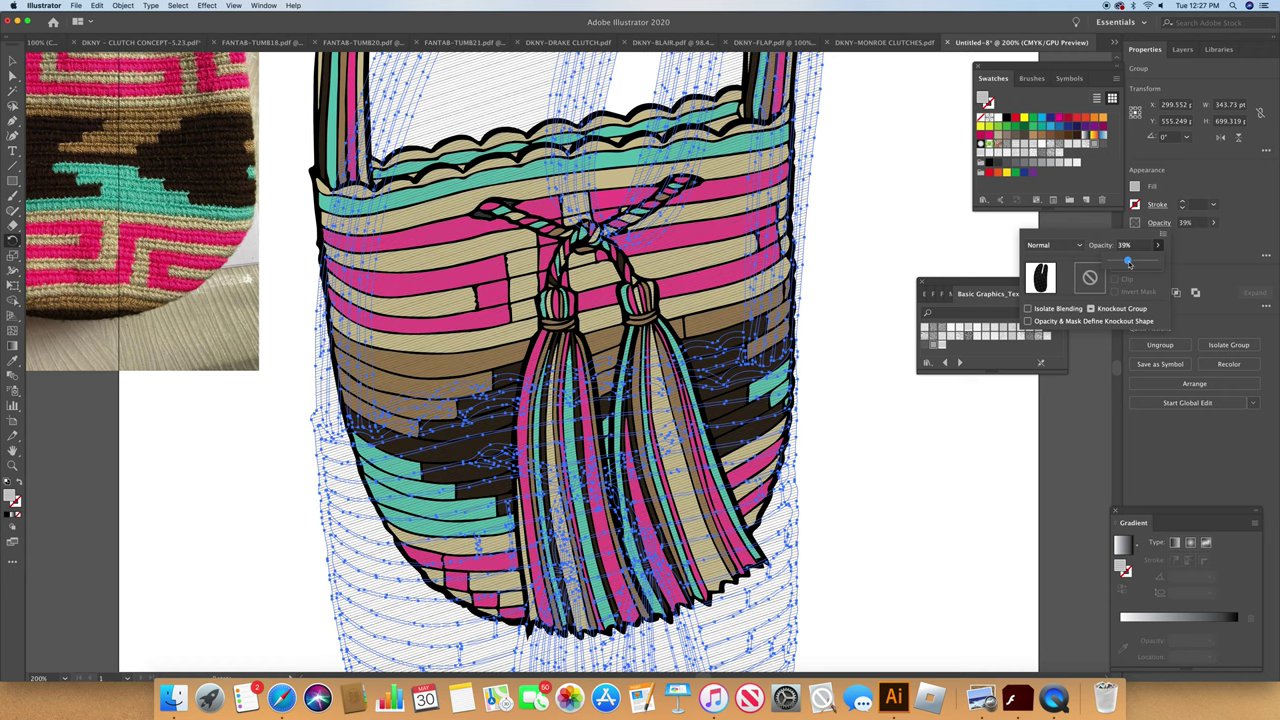
left_click(948, 254)
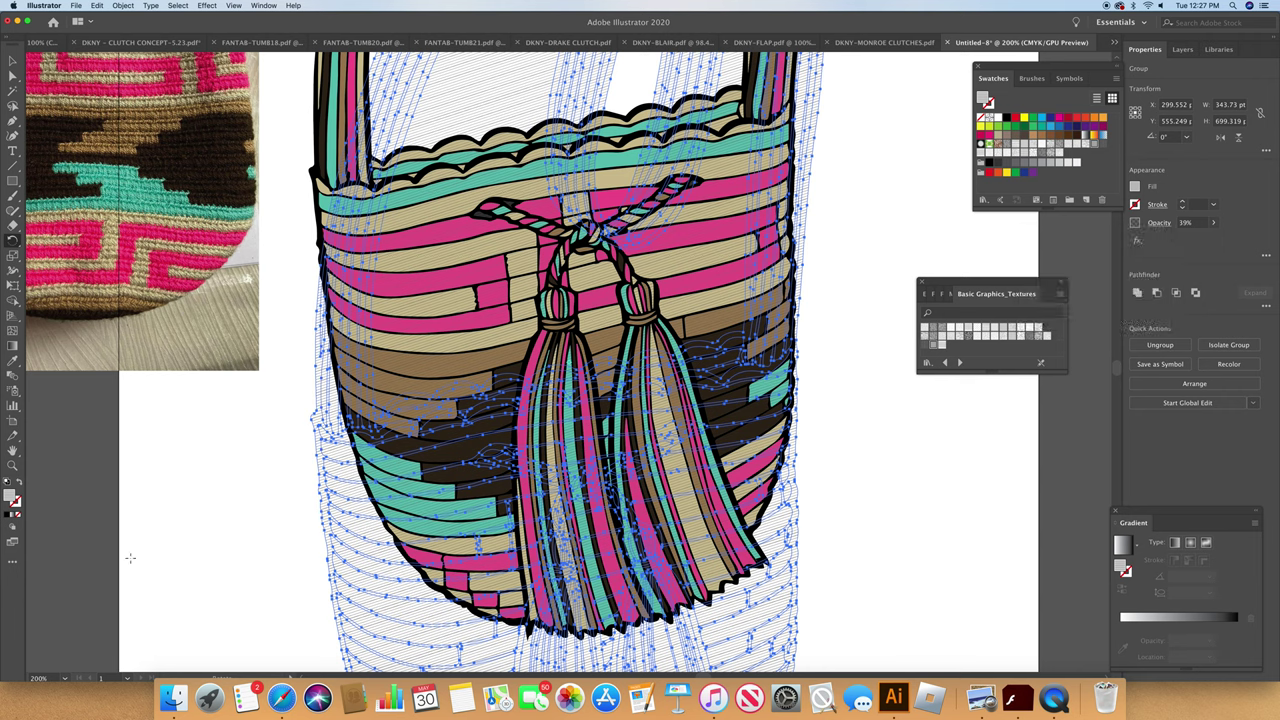
Step: Move the textured bag copy up so that it lies roughly over the original coloured bag
left_click(64, 678)
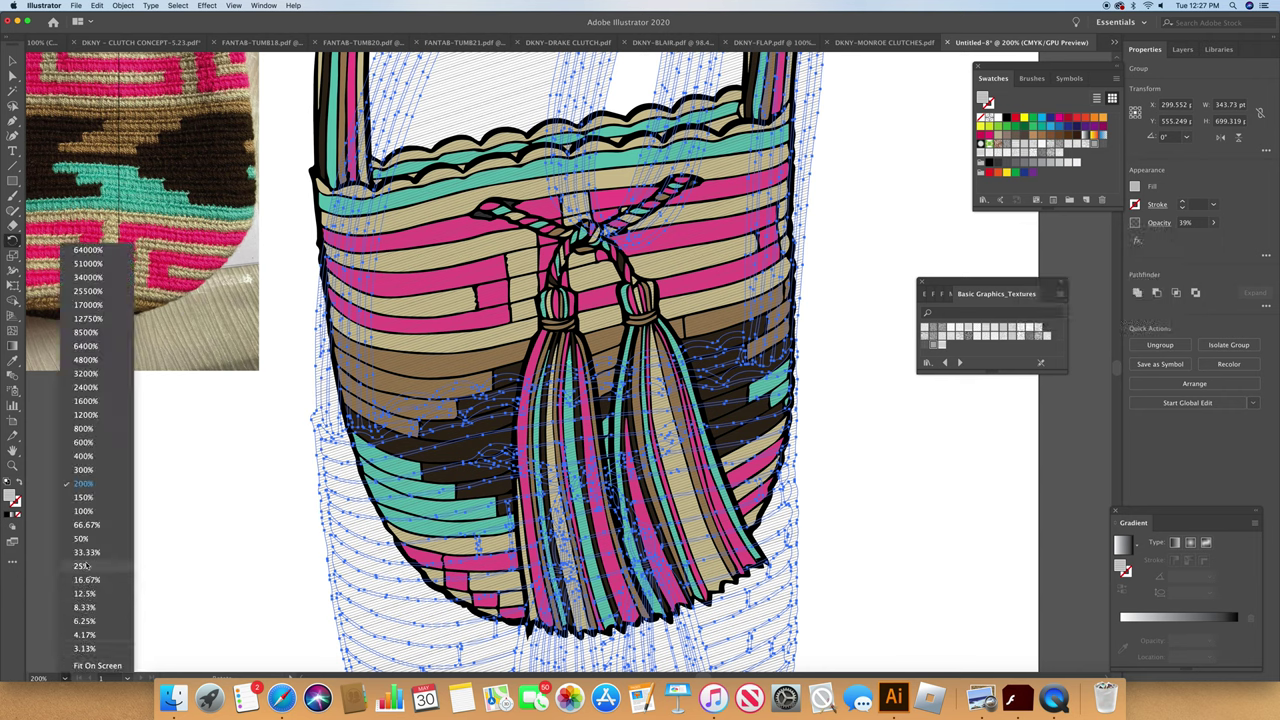
left_click(103, 509)
key("v")
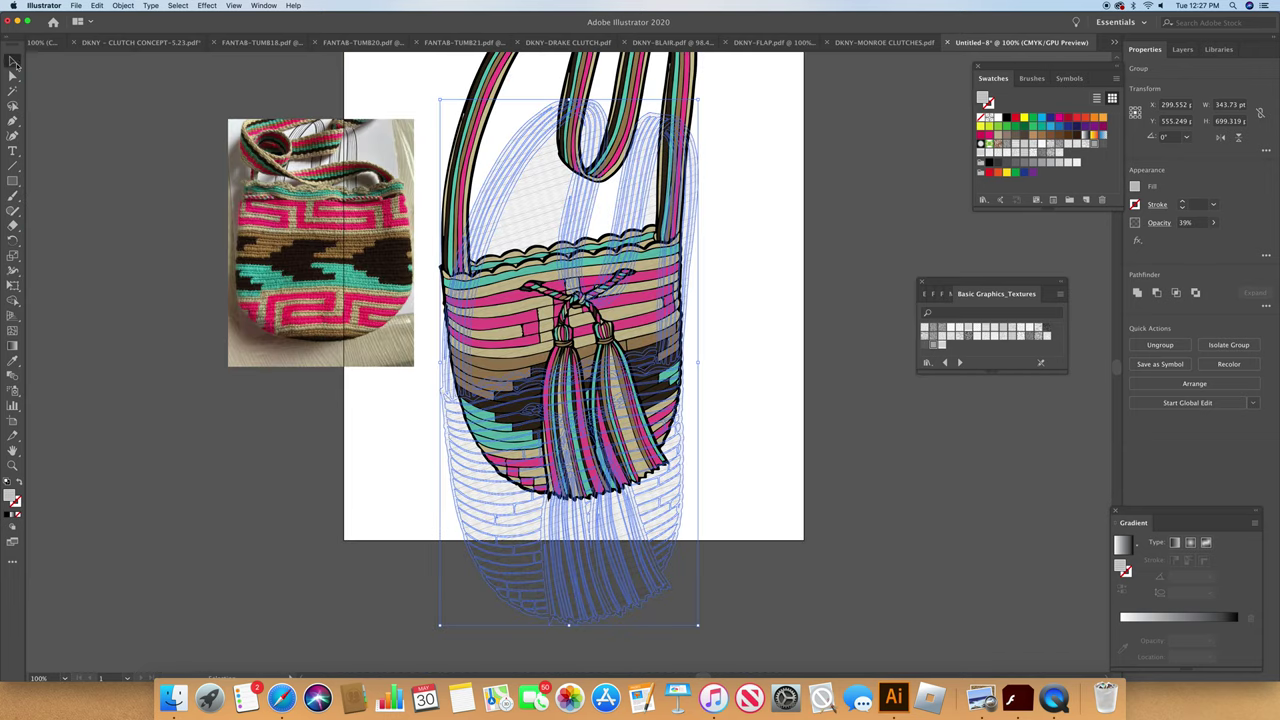
left_click_drag(582, 357, 580, 247)
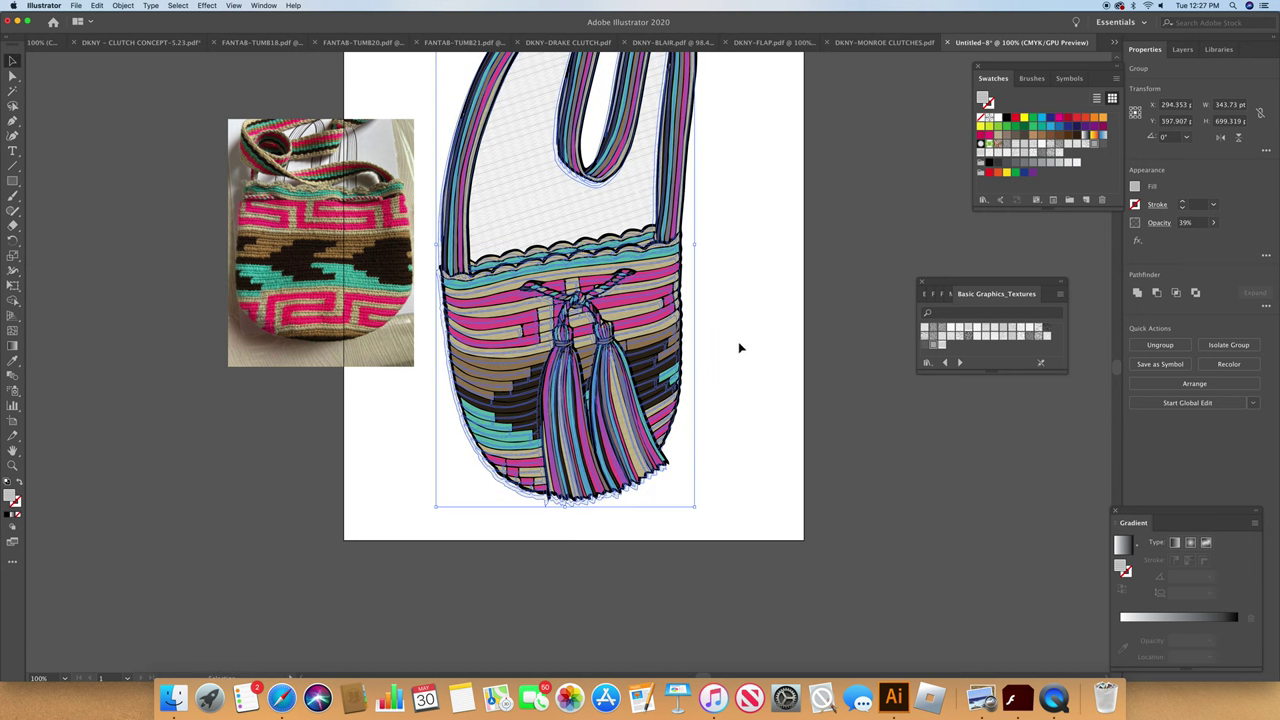
Step: Nudge the textured copy 8 pt up and 4 pt right to align it with the coloured bag, and deselect it
key("Up")
key("Up")
key("Up")
key("Up")
key("Up")
key("Up")
key("Up")
key("Up")
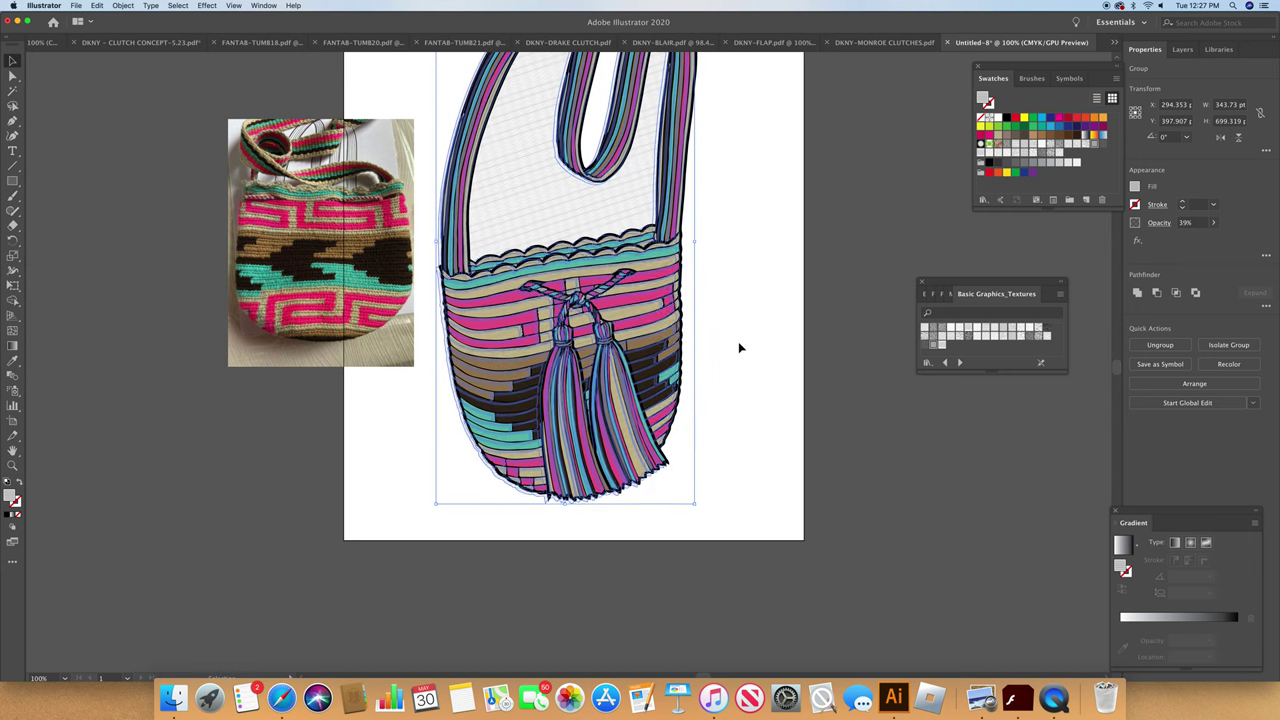
key("Right")
key("Right")
key("Right")
key("Right")
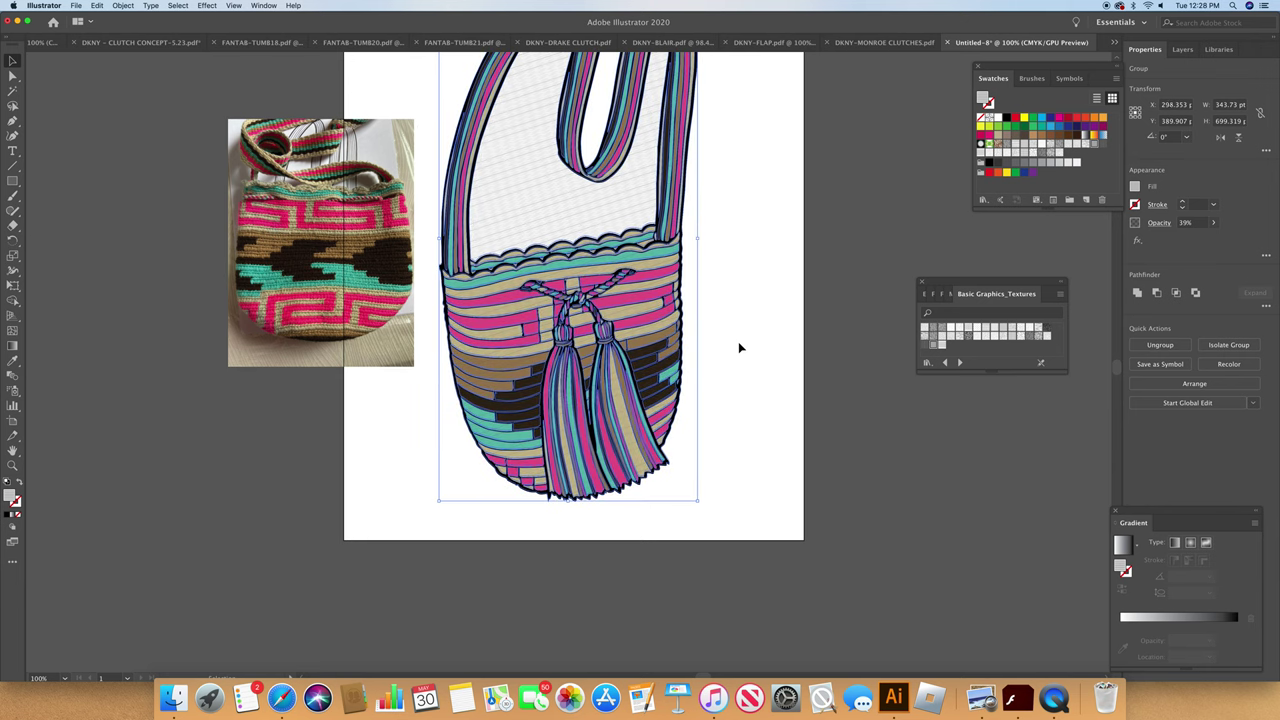
left_click(739, 343)
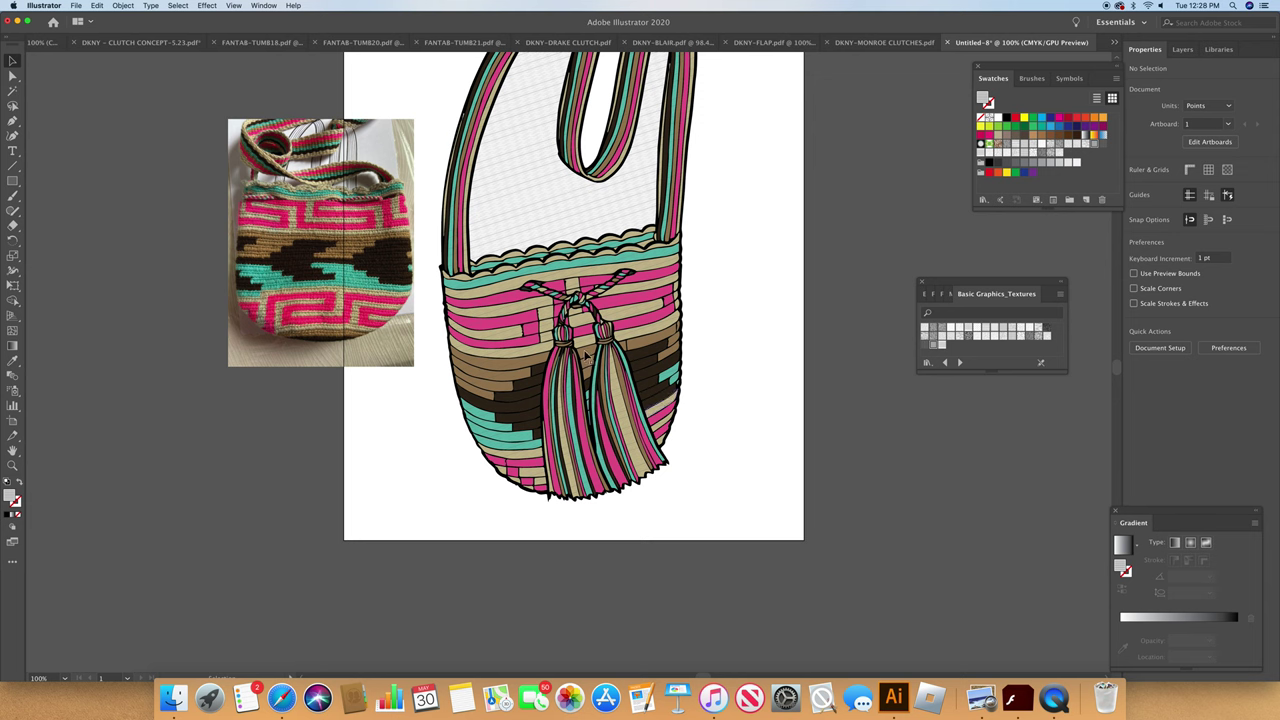
Step: Try deleting the textured shapes that fill the opening between the straps, and undo the deletions
left_click(12, 76)
left_click(540, 228)
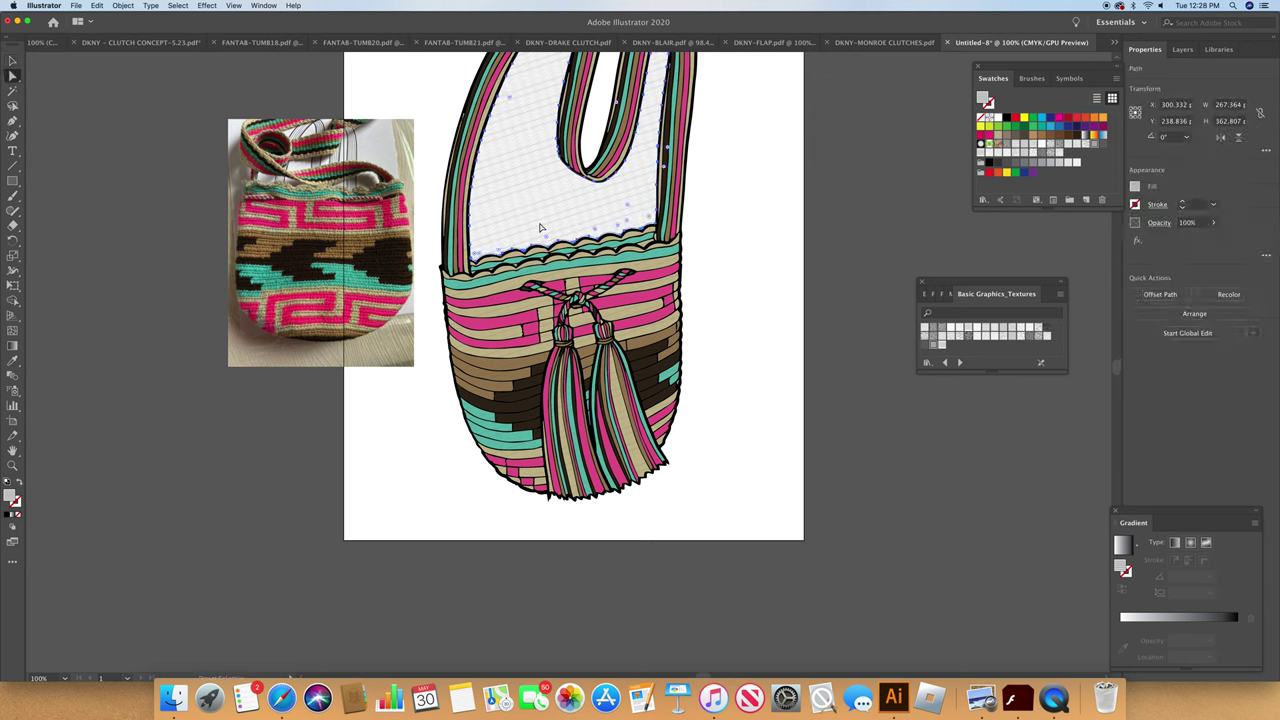
left_click(684, 285)
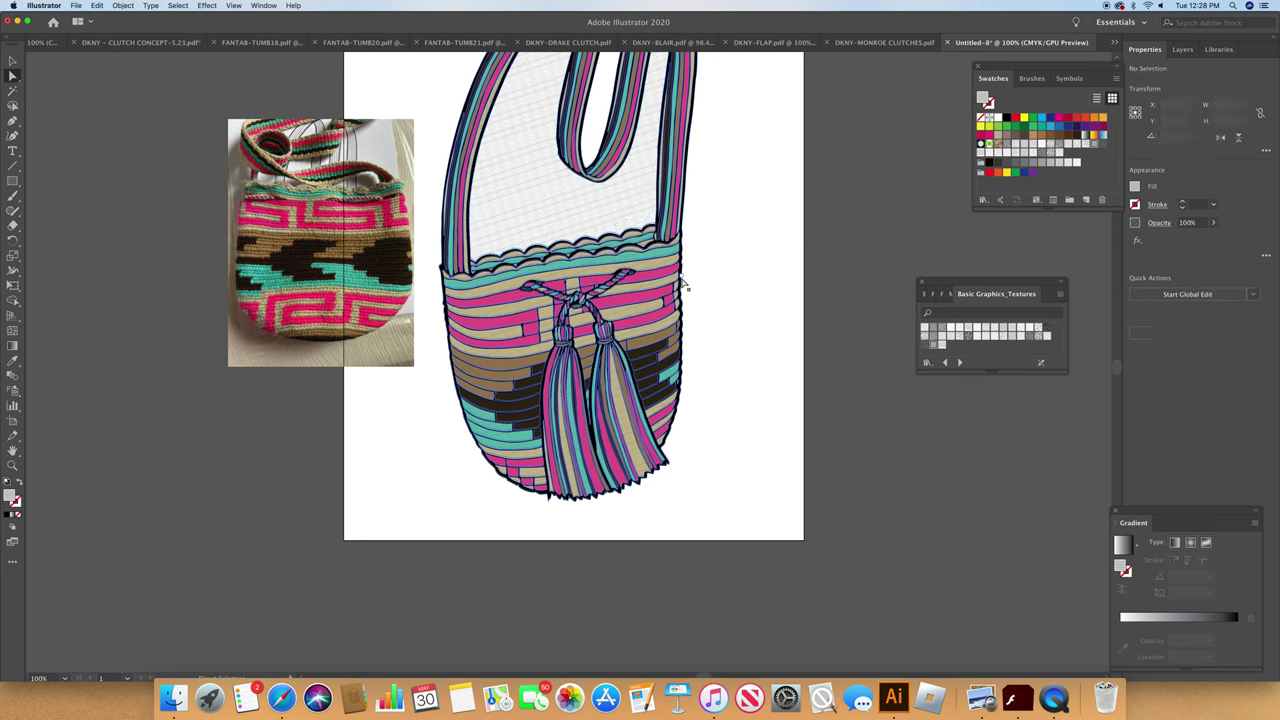
left_click(593, 212)
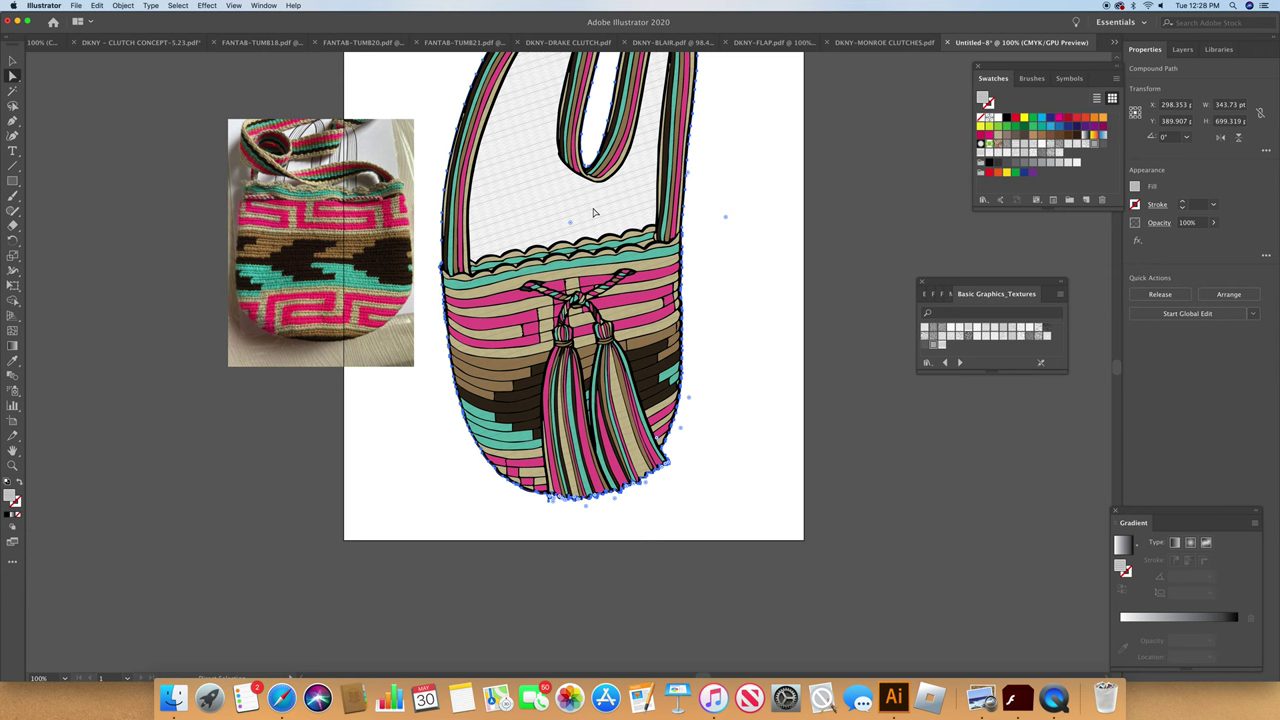
key("super+z")
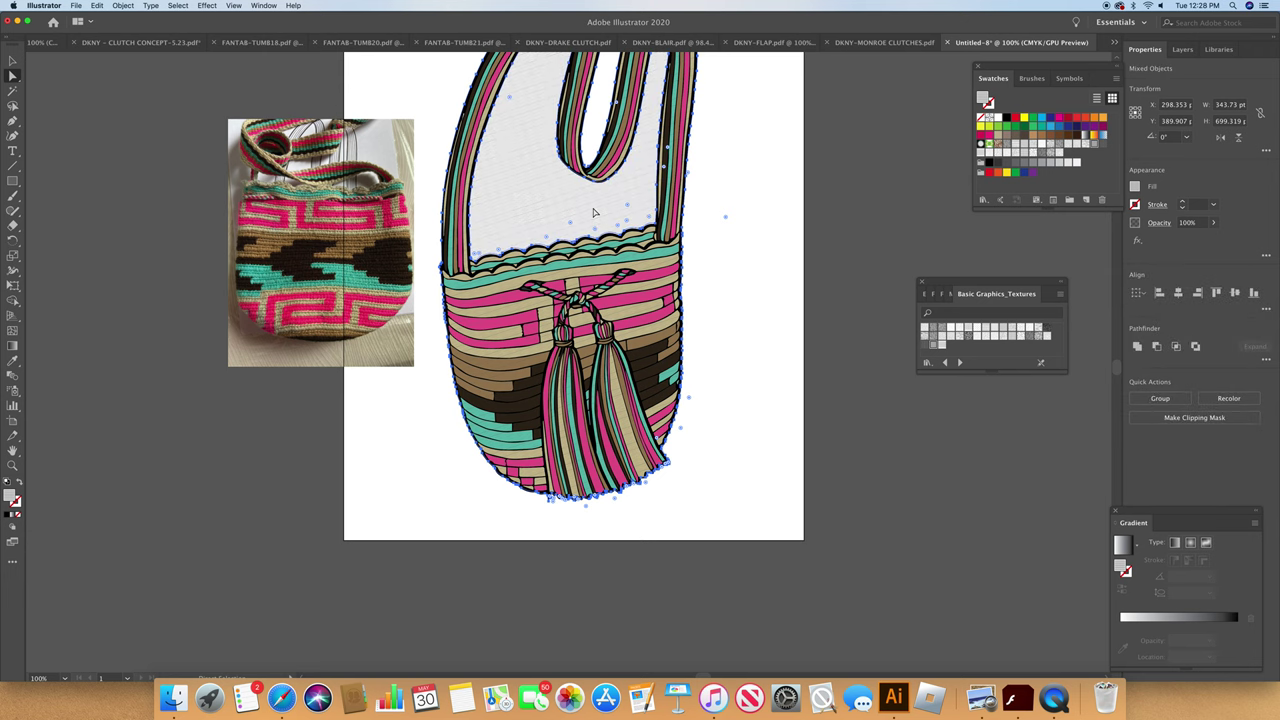
left_click(766, 285)
left_click(602, 222)
key("Delete")
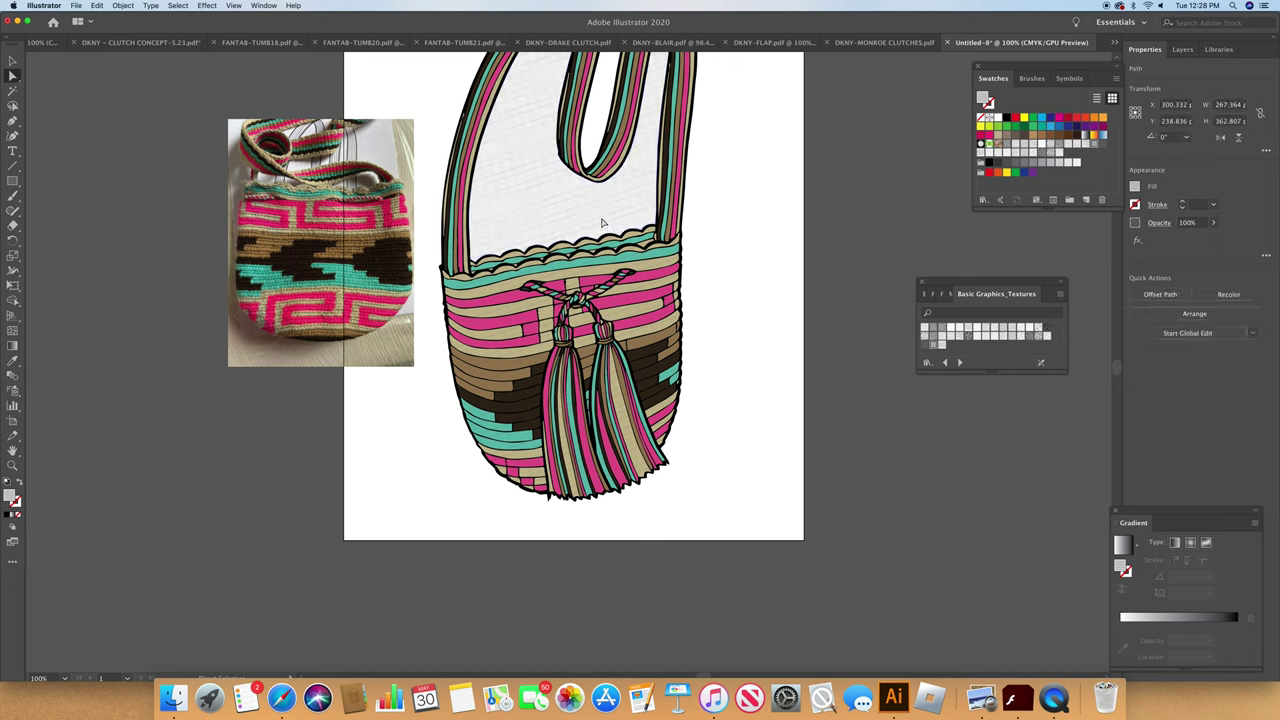
left_click(602, 222)
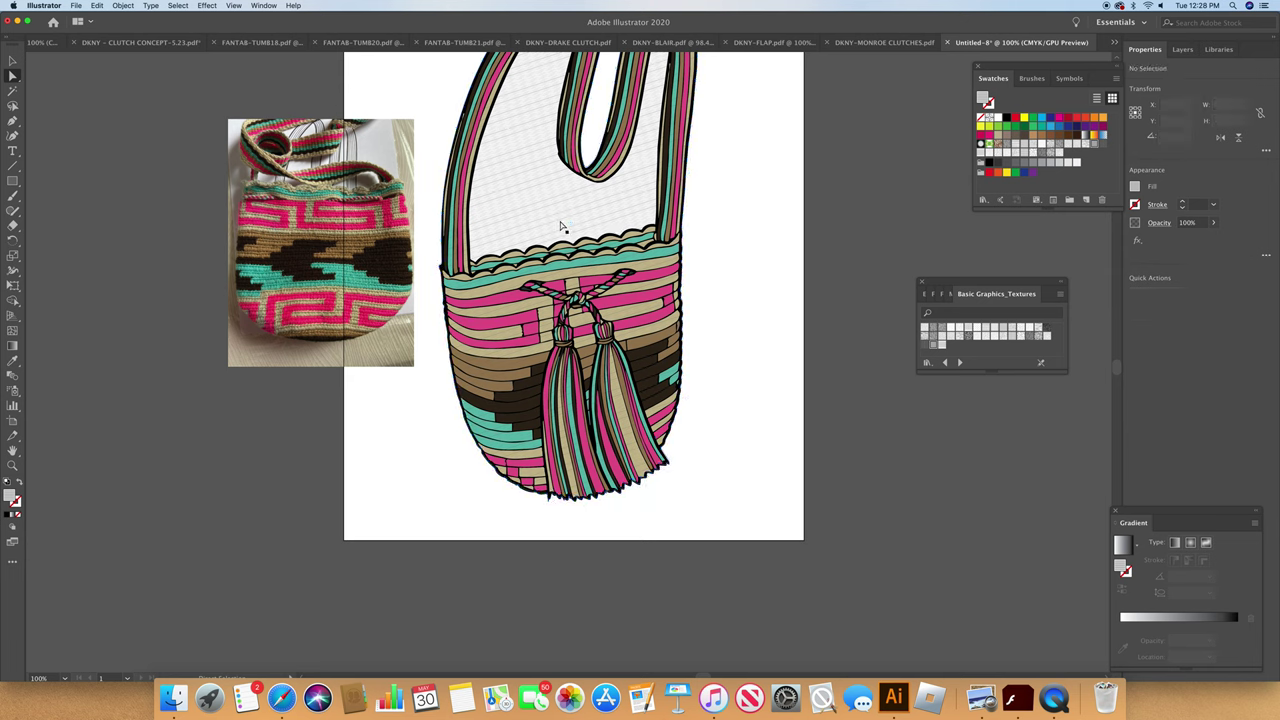
key("Delete")
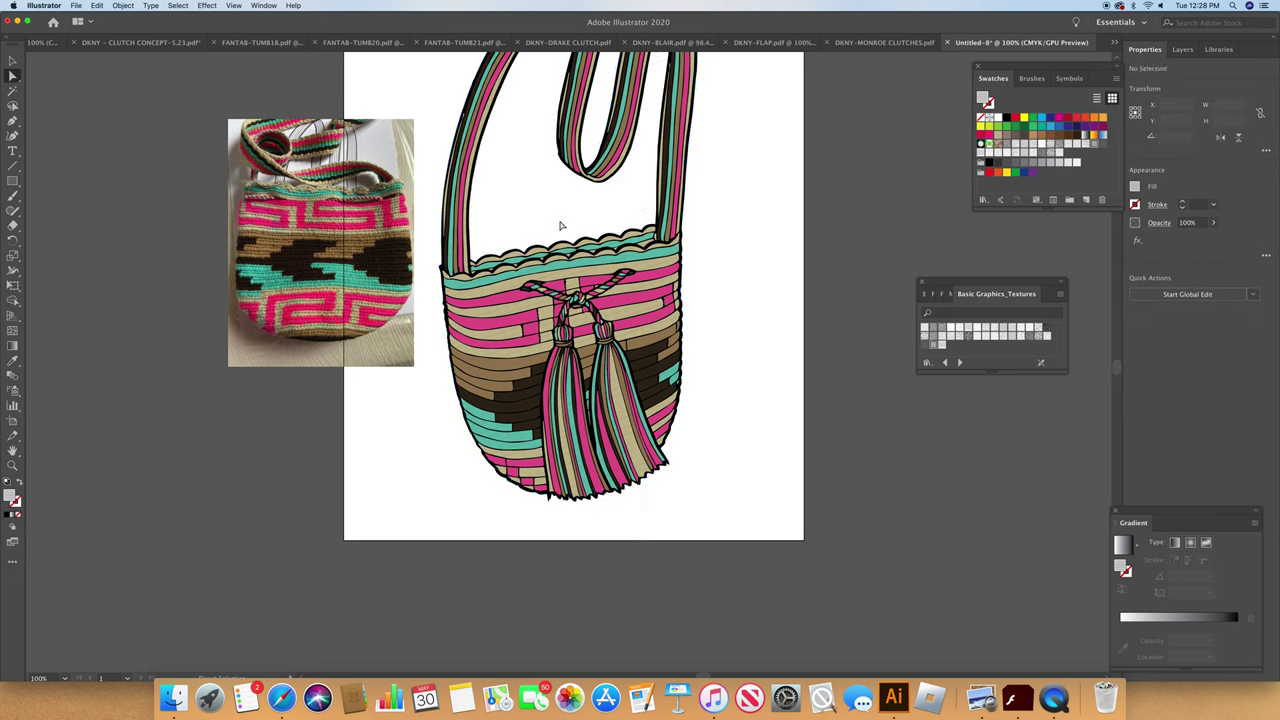
key("super+z")
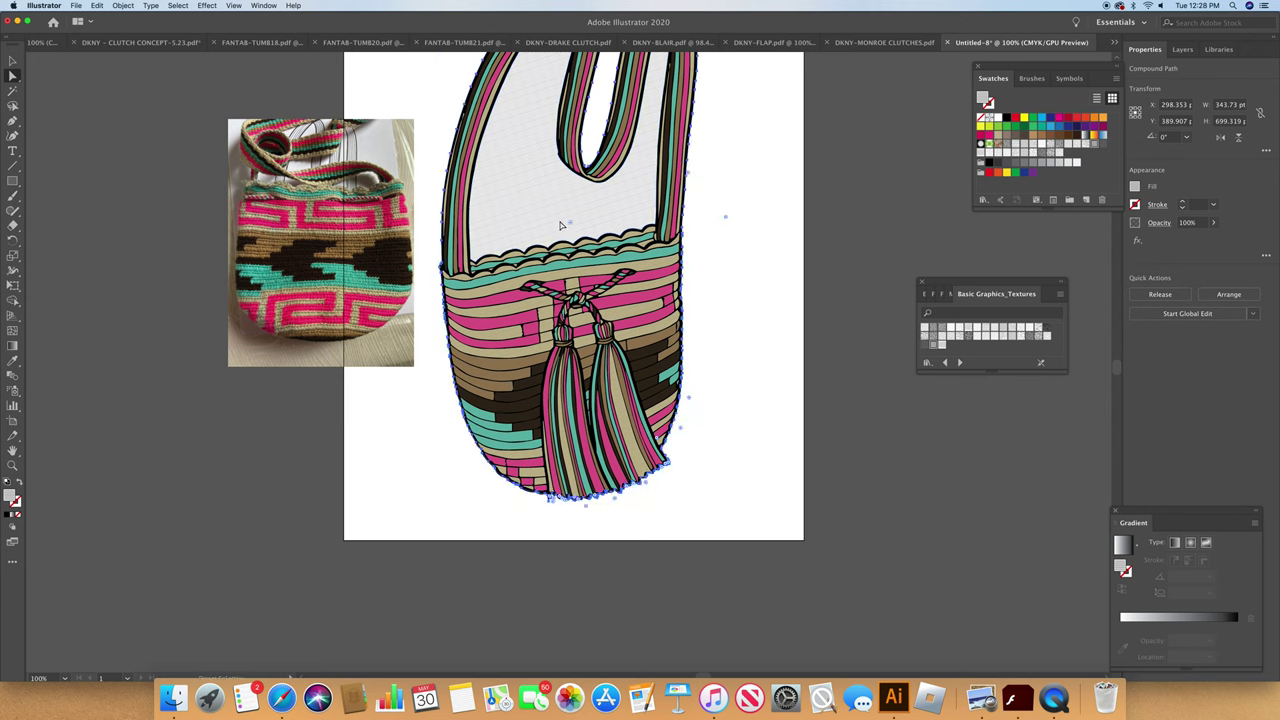
key("super+z")
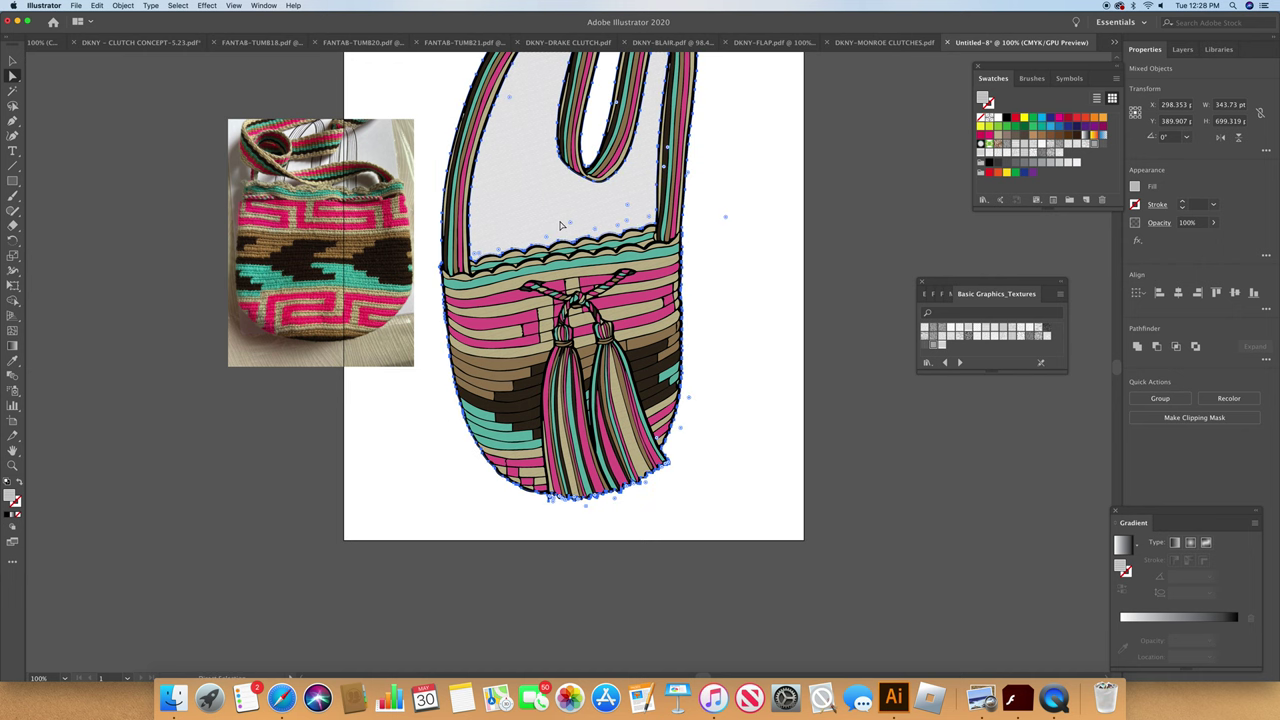
Step: Fill the textured shape in the opening between the straps with White and deselect it
left_click(705, 283)
left_click(613, 219)
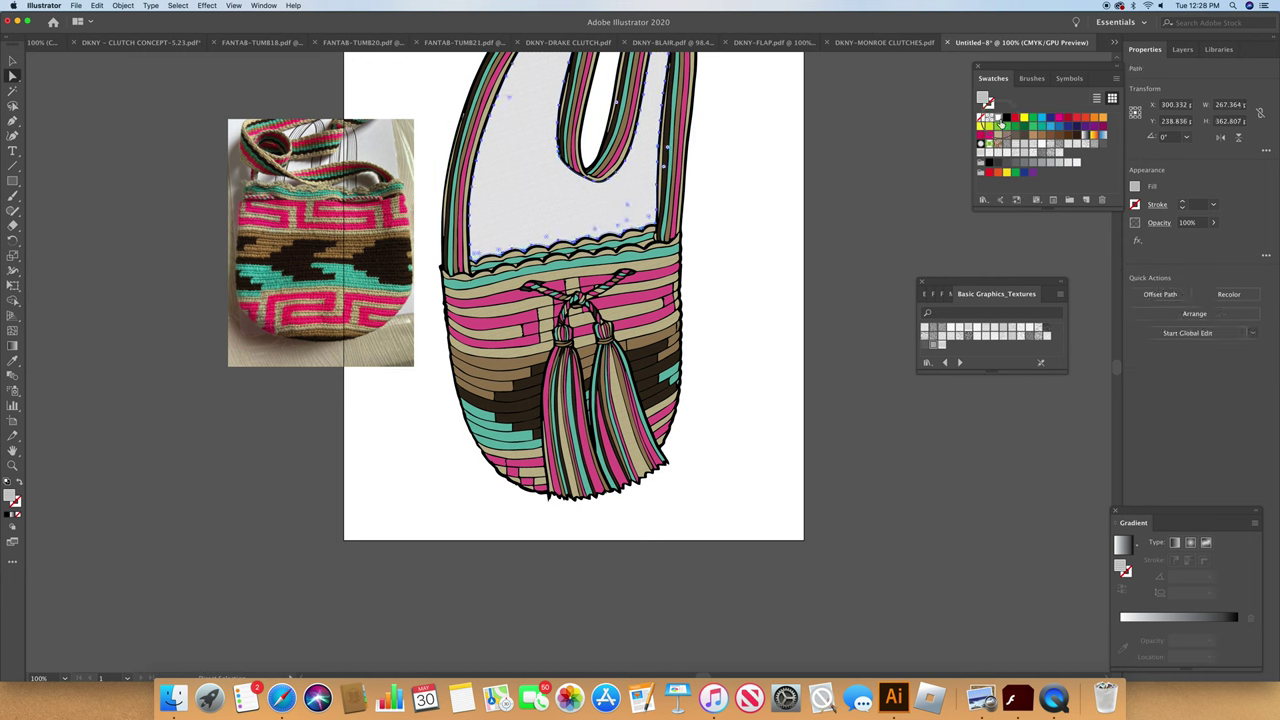
left_click(999, 119)
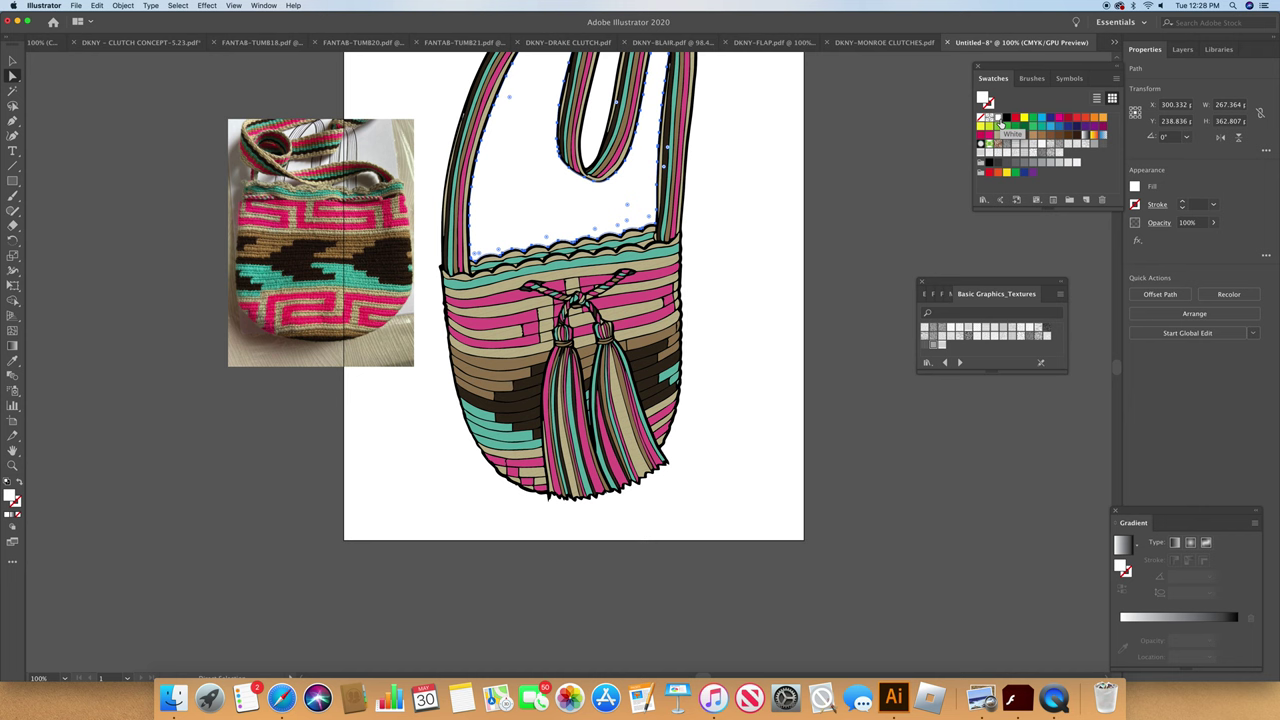
left_click(772, 277)
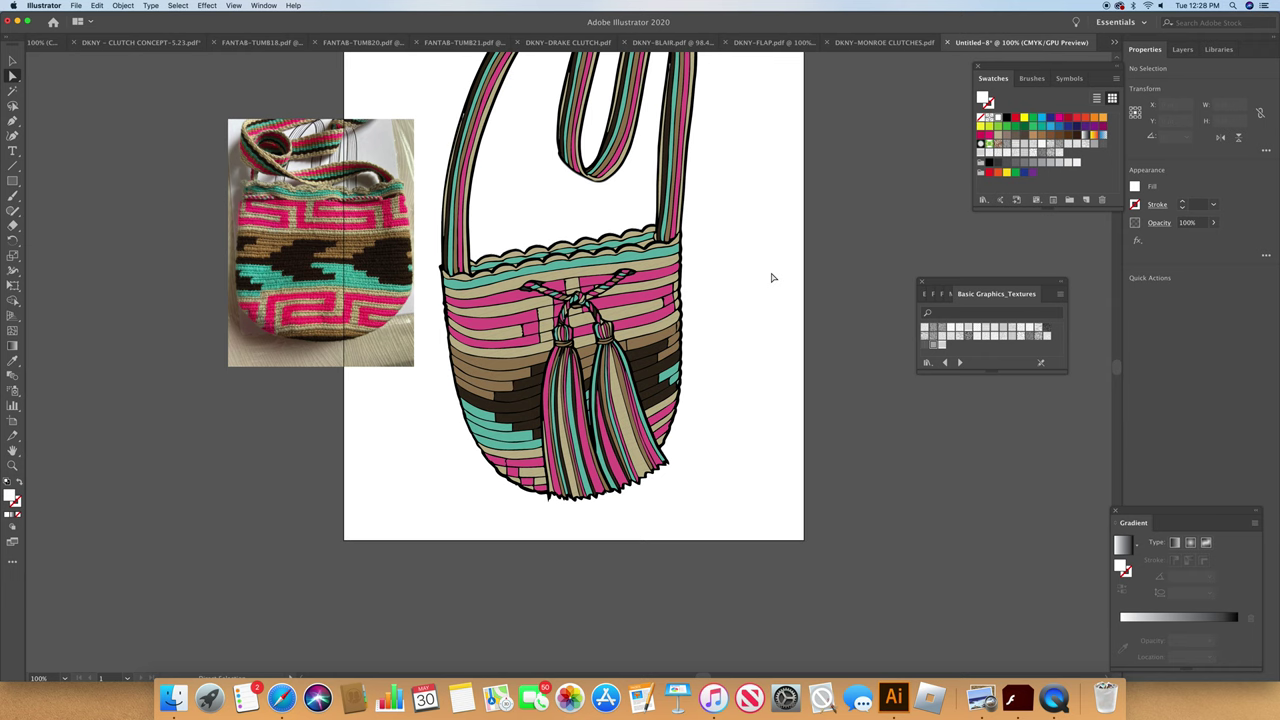
Step: Move the reference photo of the bag completely off the artboard
left_click_drag(340, 232, 212, 216)
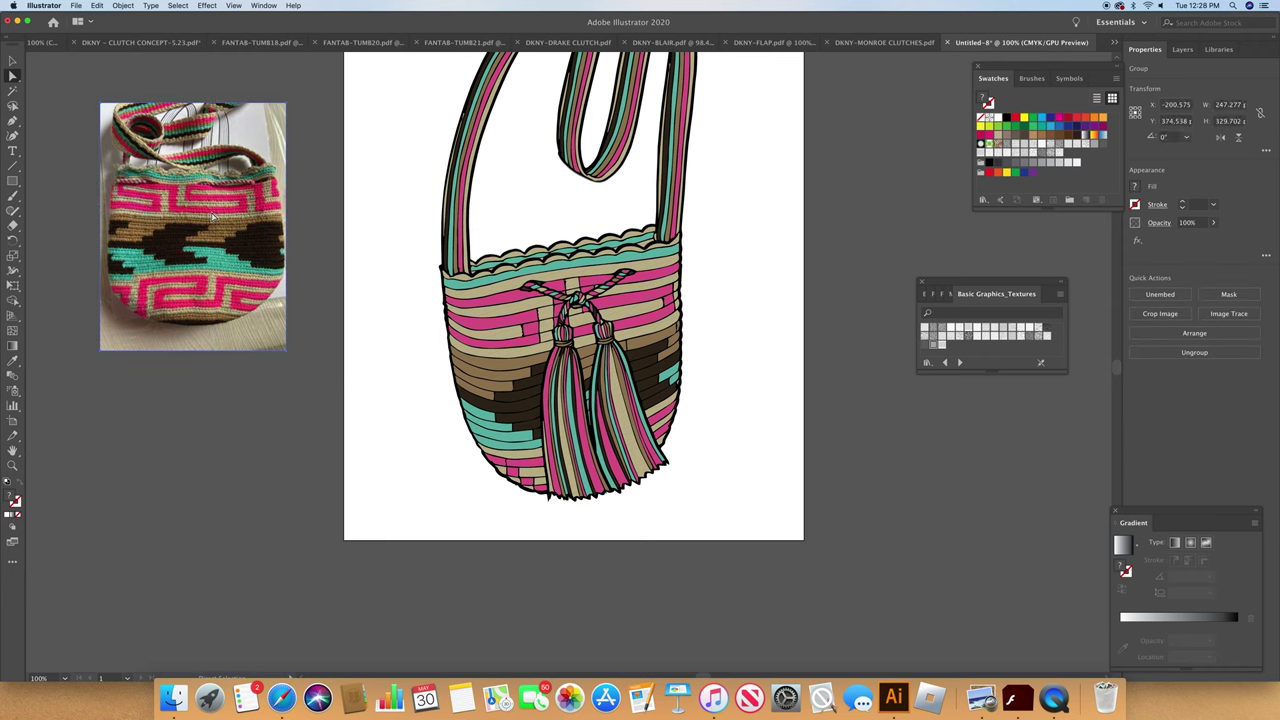
scroll(1114, 362, "up", 3)
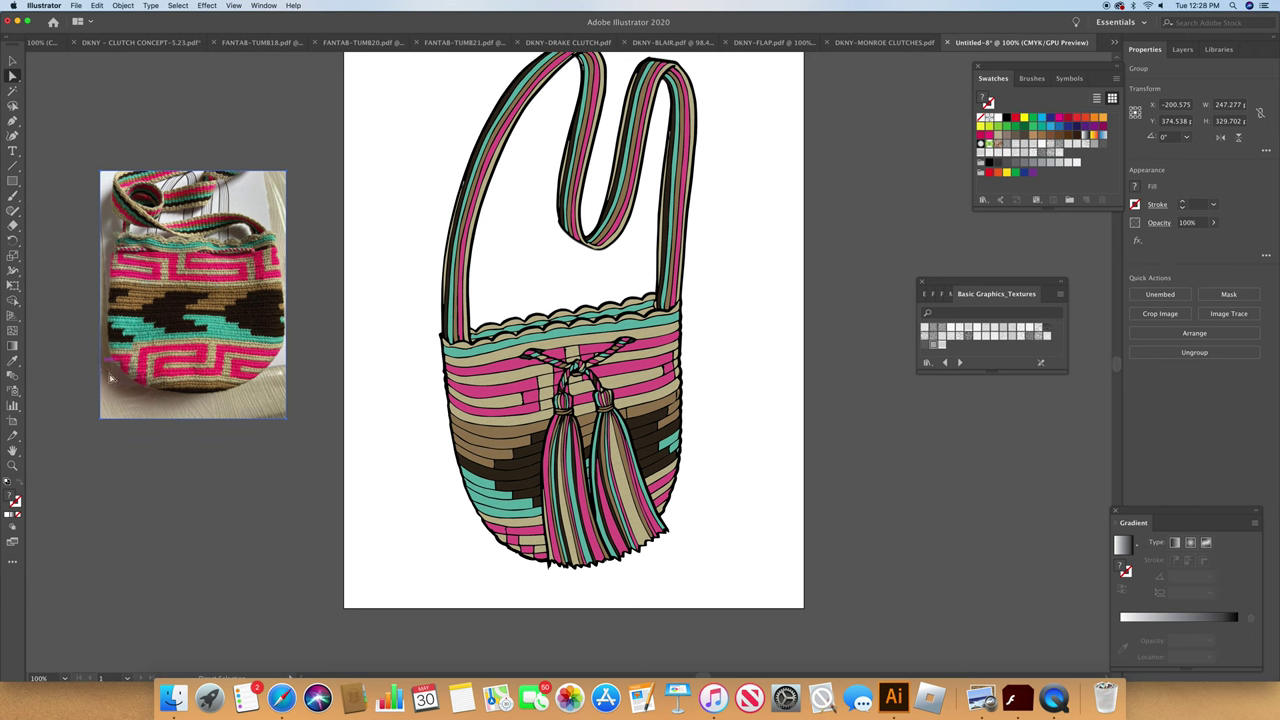
Step: Select the whole texture overlay group on the bag and set its opacity to 39%
left_click(62, 679)
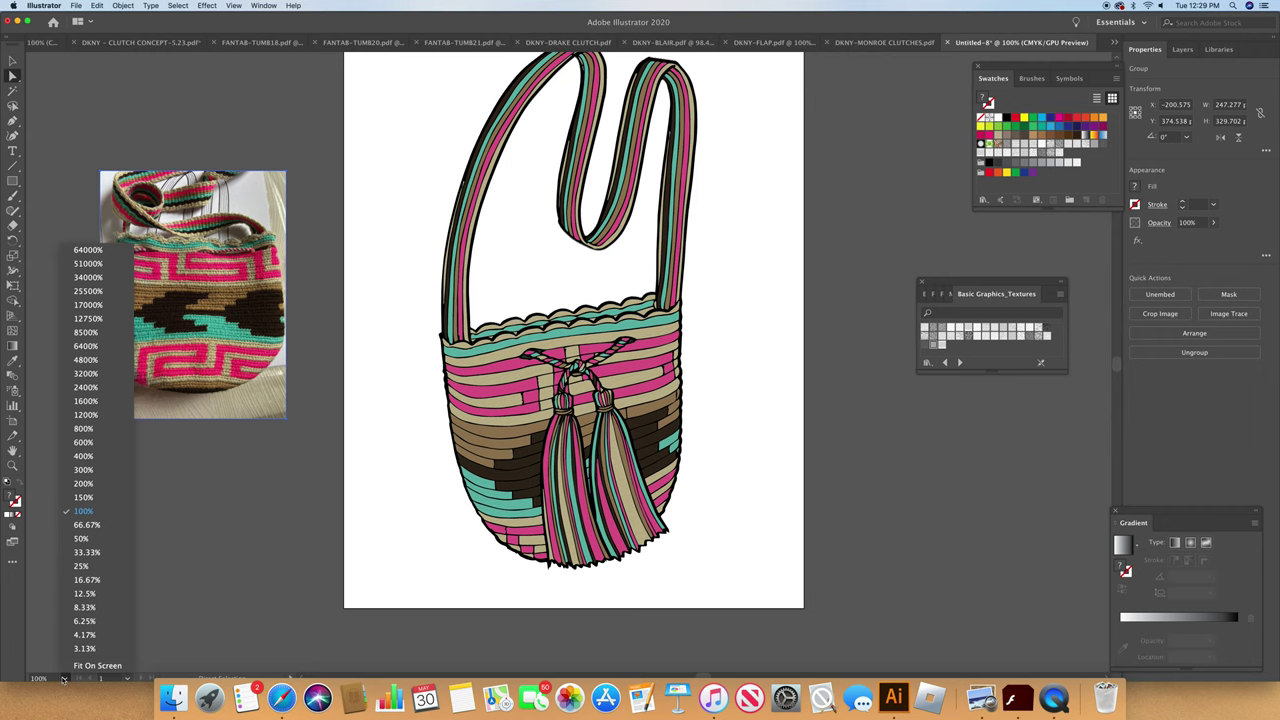
left_click(112, 447)
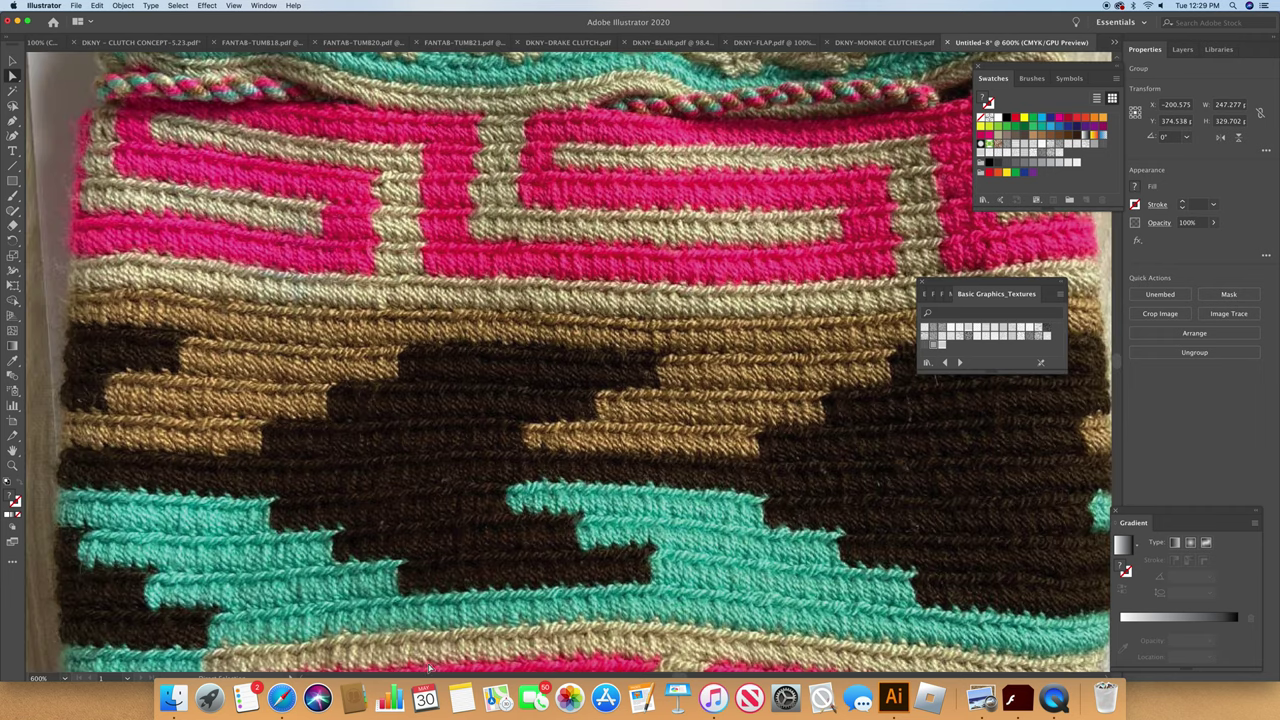
scroll(708, 676, "right", 15)
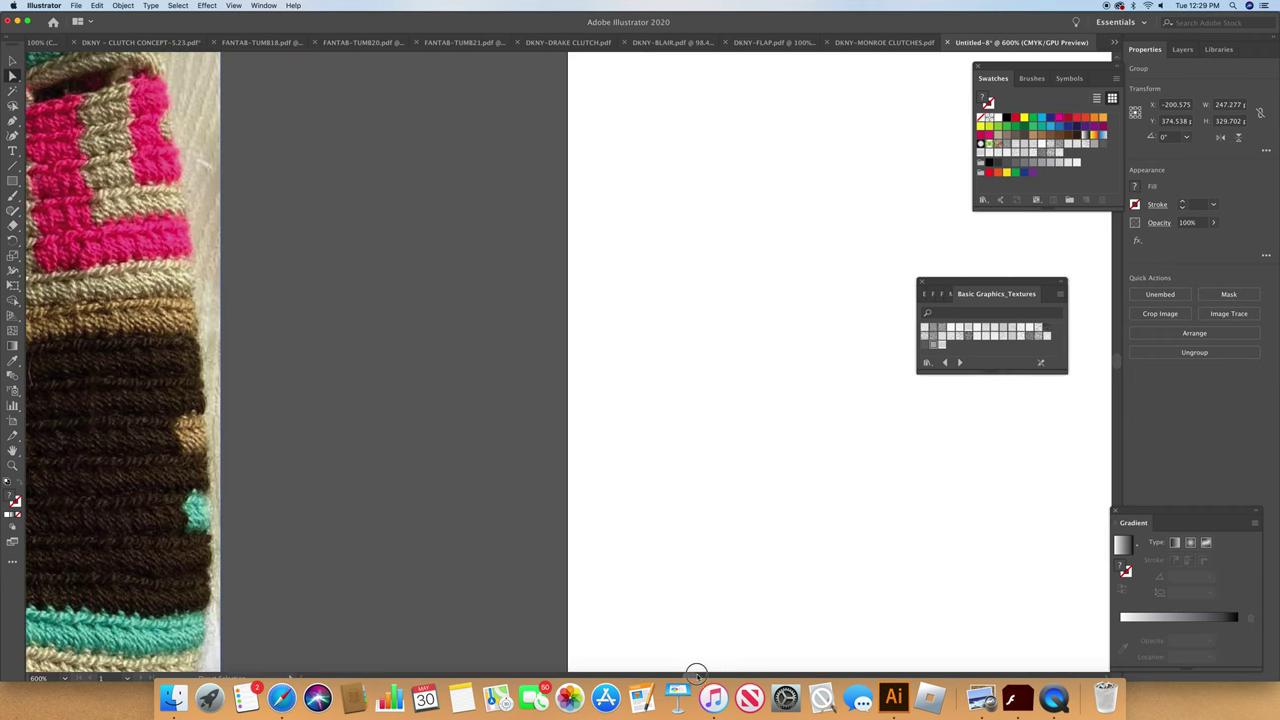
scroll(708, 676, "right", 3)
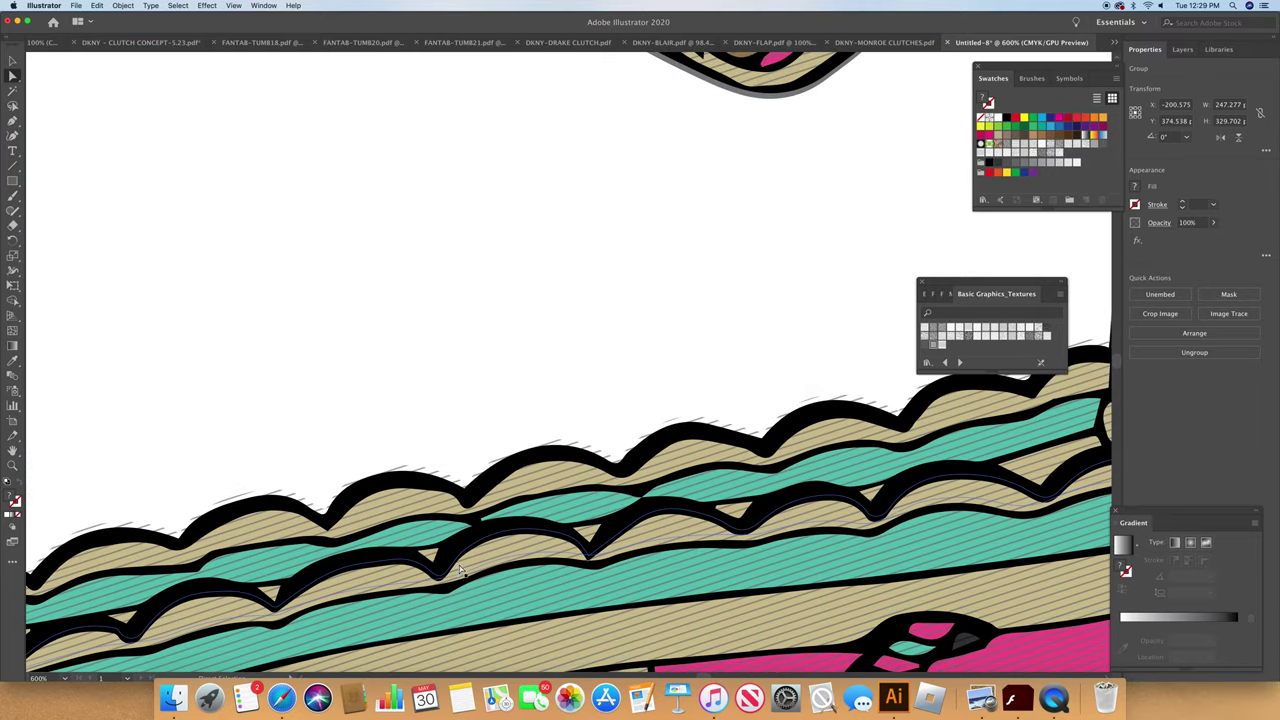
left_click(512, 497)
left_click(514, 499)
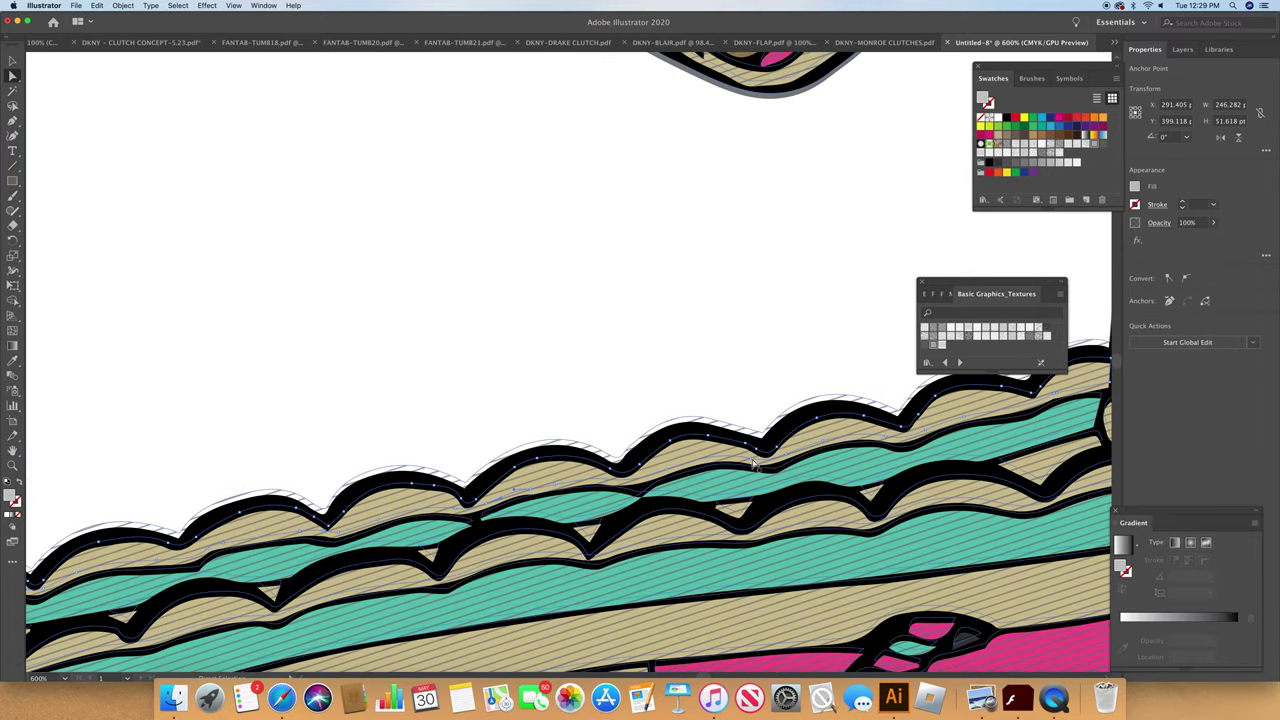
left_click(687, 427)
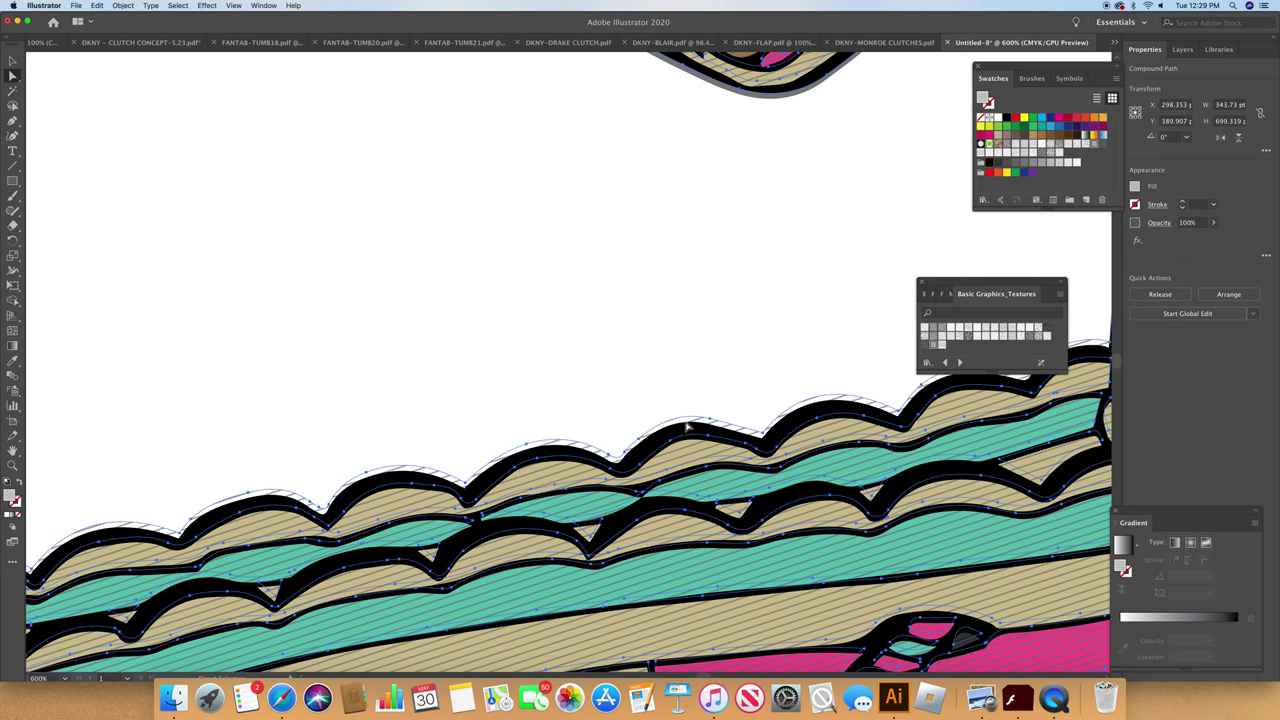
left_click(13, 61)
left_click(454, 370)
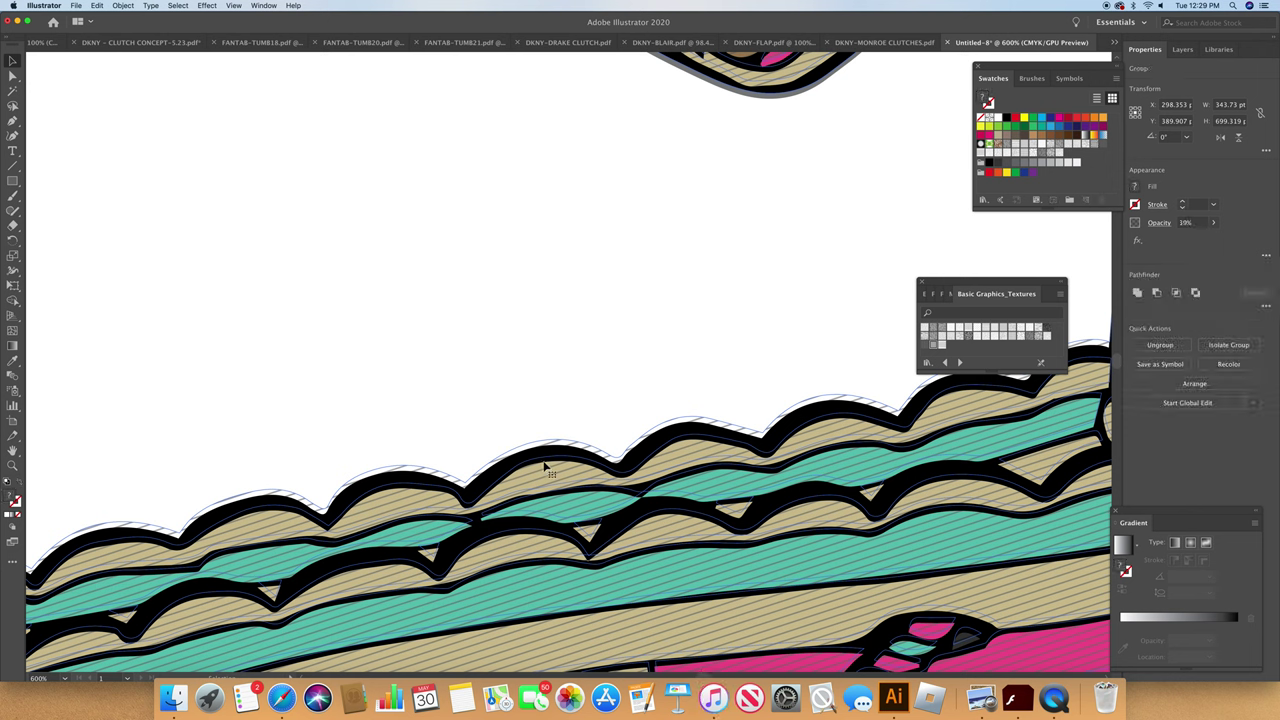
key("3")
key("9")
scroll(1108, 365, "down", 5)
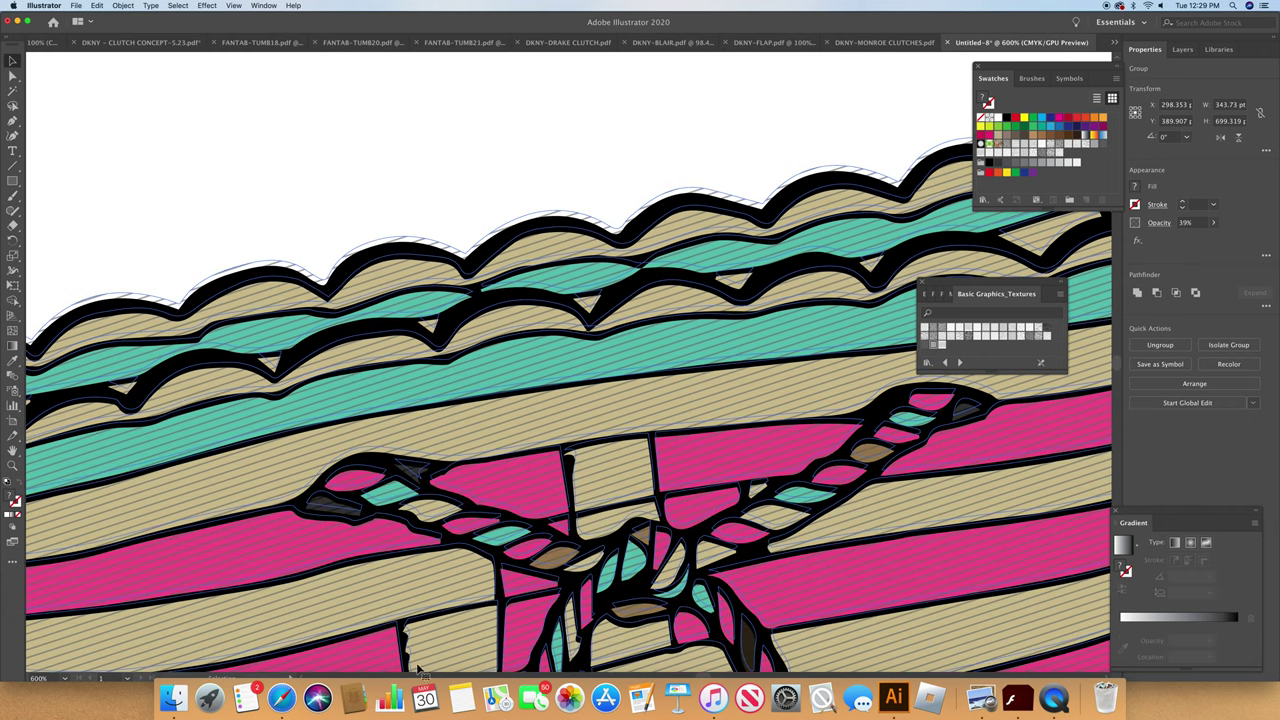
Step: Nudge the texture overlay down 1 pt so it lines up with the bag's scalloped outline
left_click_drag(713, 678, 704, 680)
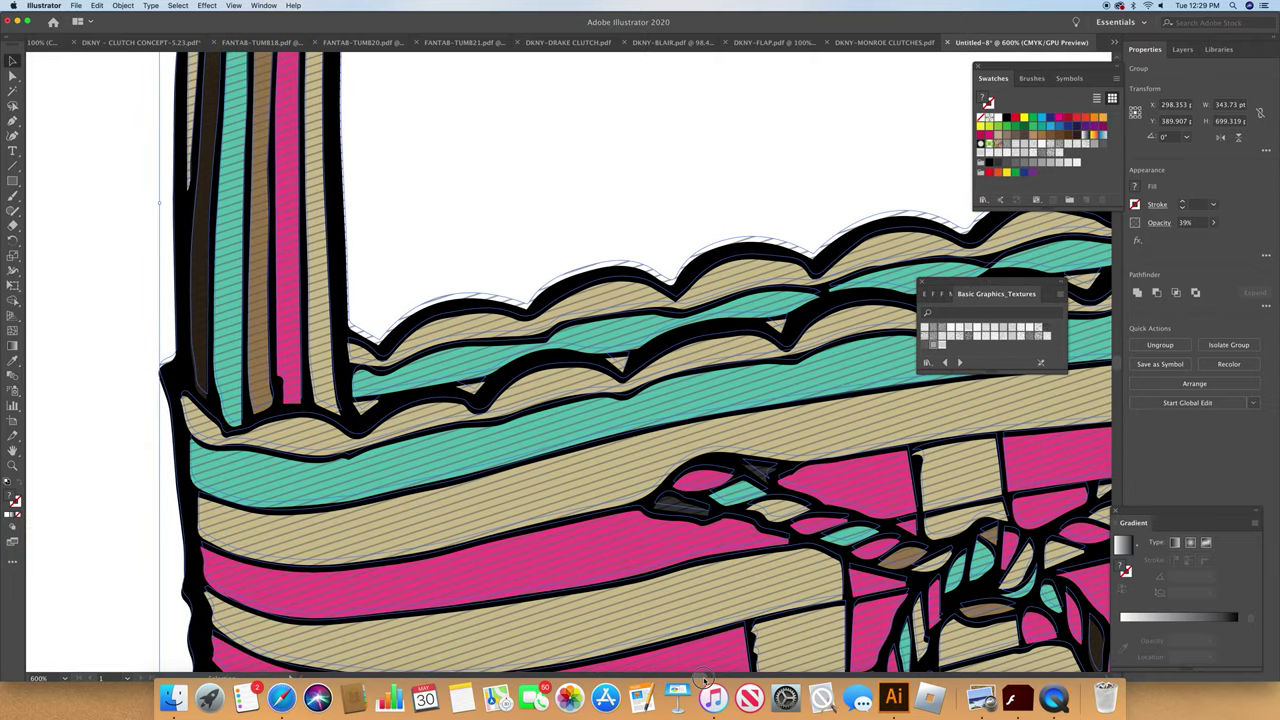
scroll(706, 680, "right", 2)
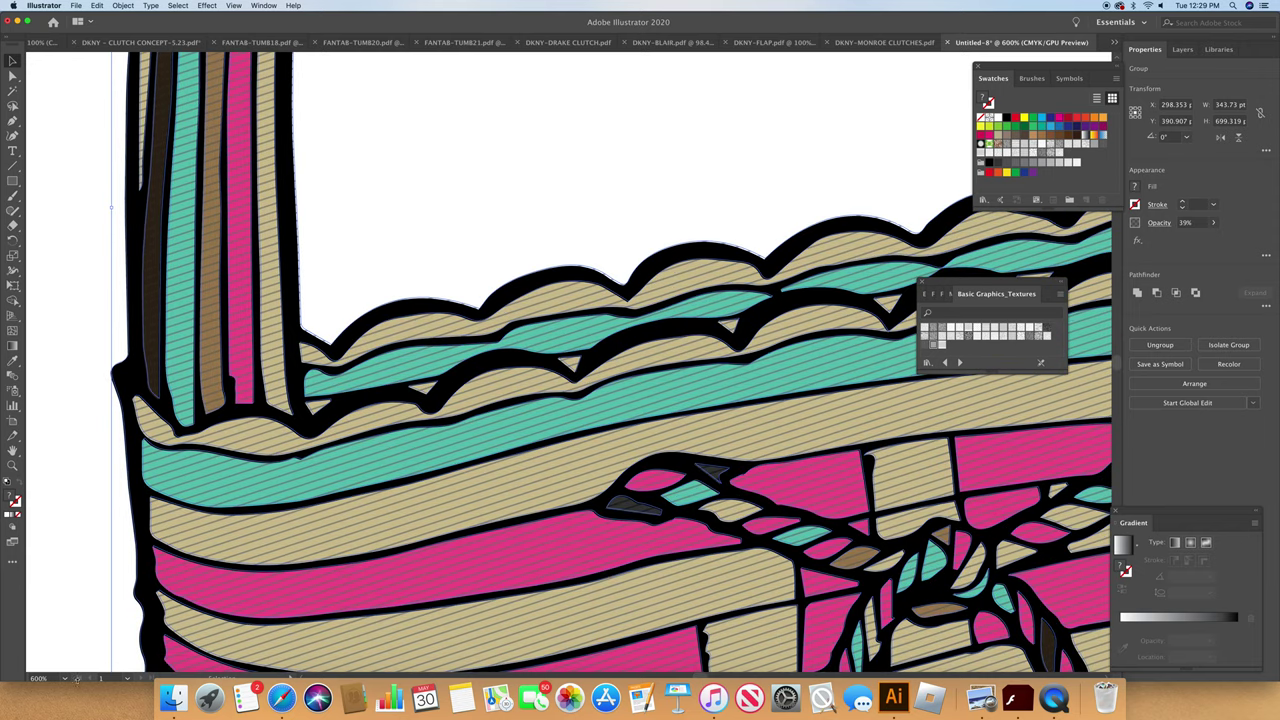
left_click(65, 680)
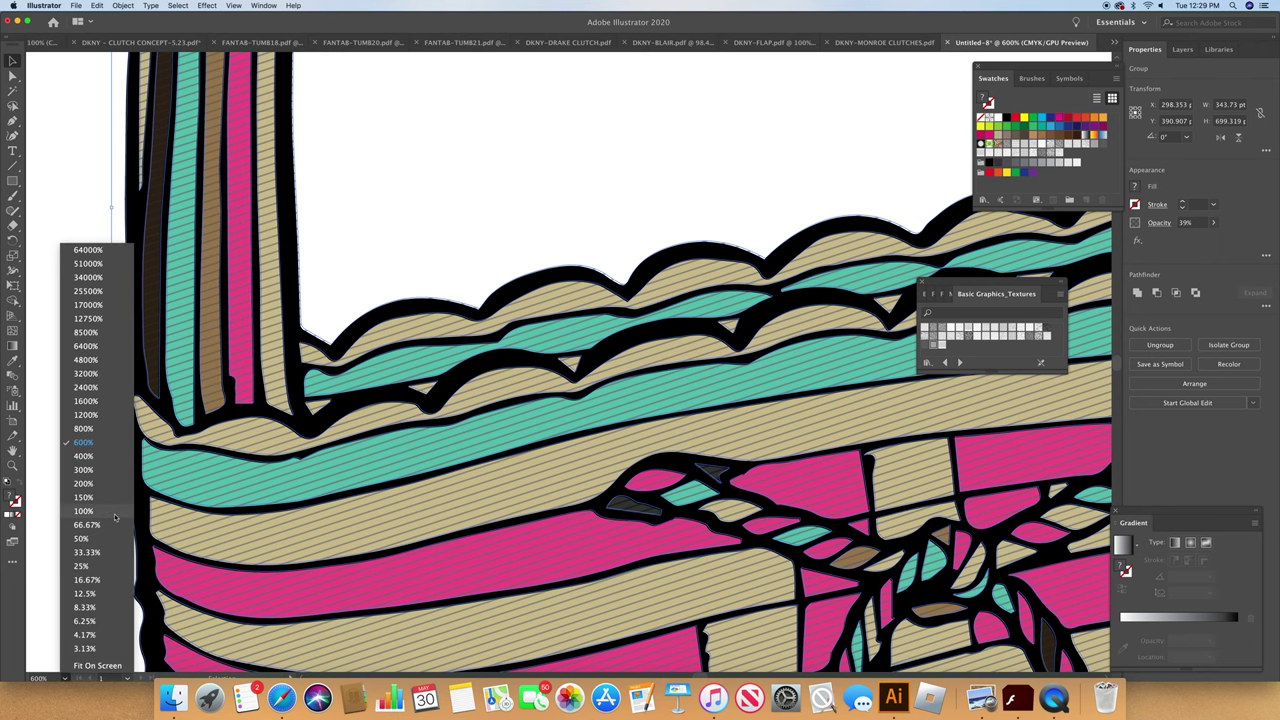
left_click(114, 517)
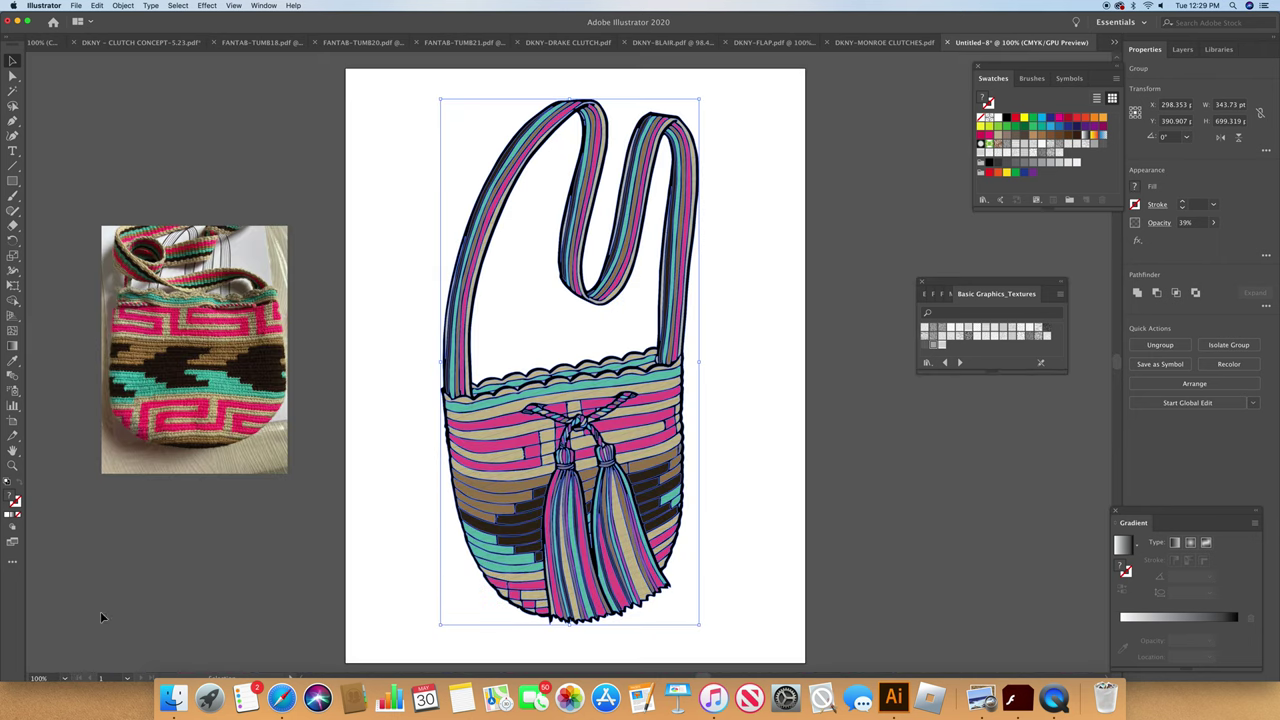
Step: Deselect the overlay and start a texture-filled Pen path at the left strap's base, tracing the front scalloped rim to the bag's middle
left_click(65, 679)
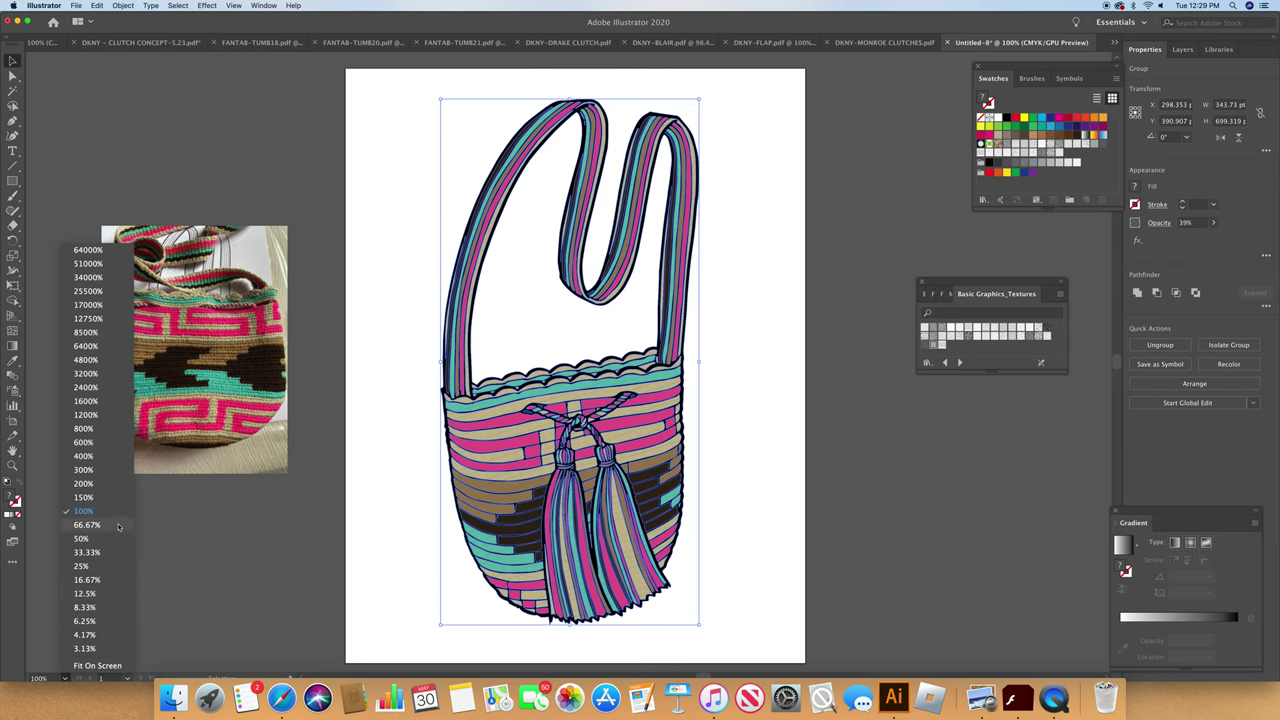
left_click(118, 470)
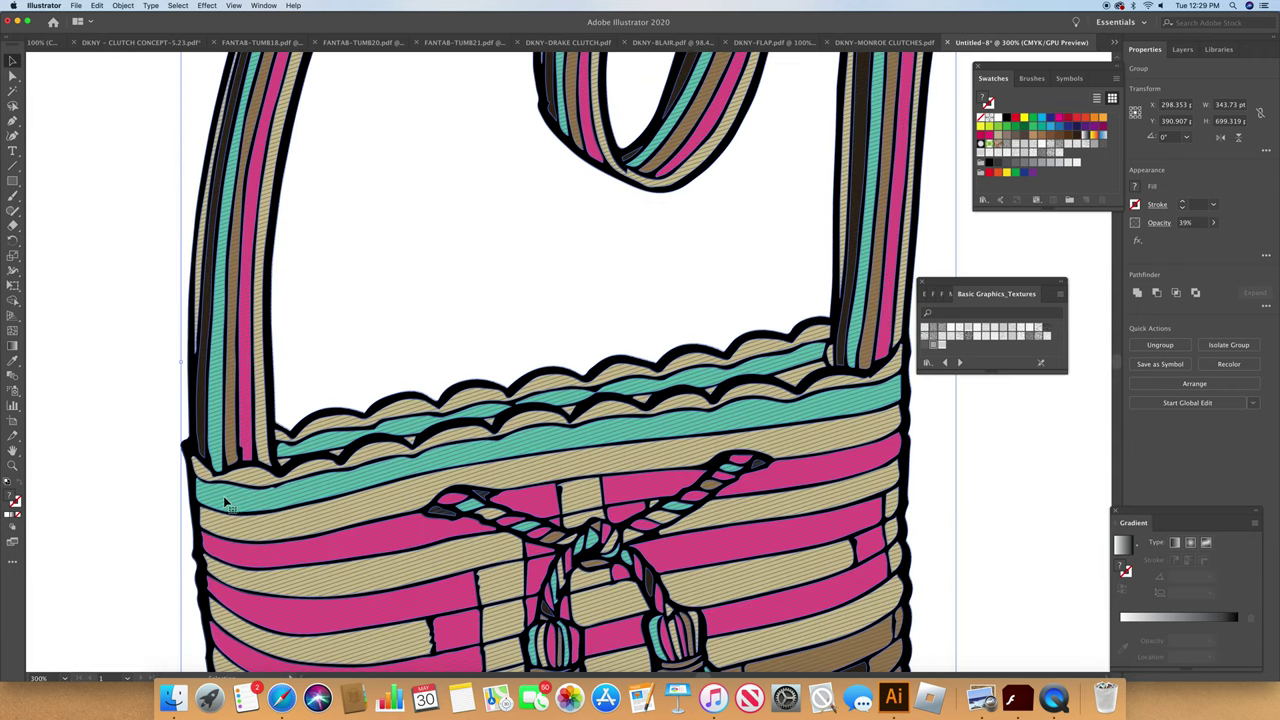
left_click(12, 120)
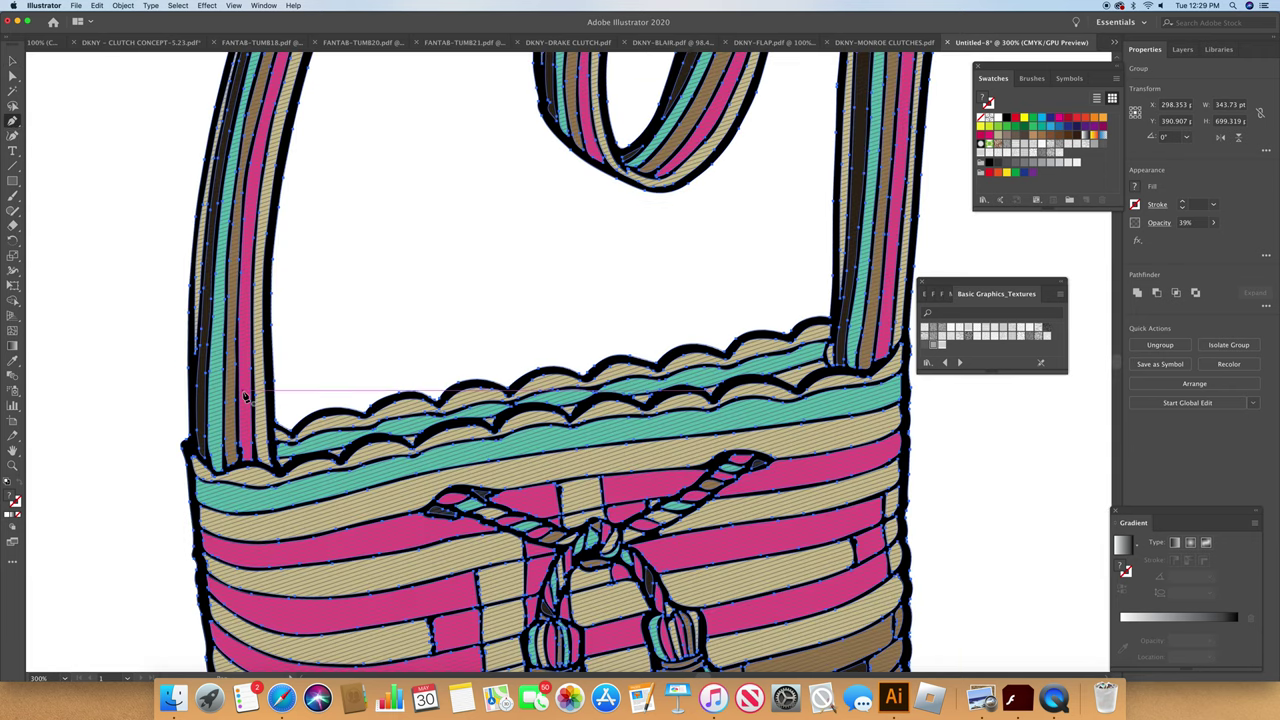
left_click(121, 427, "super")
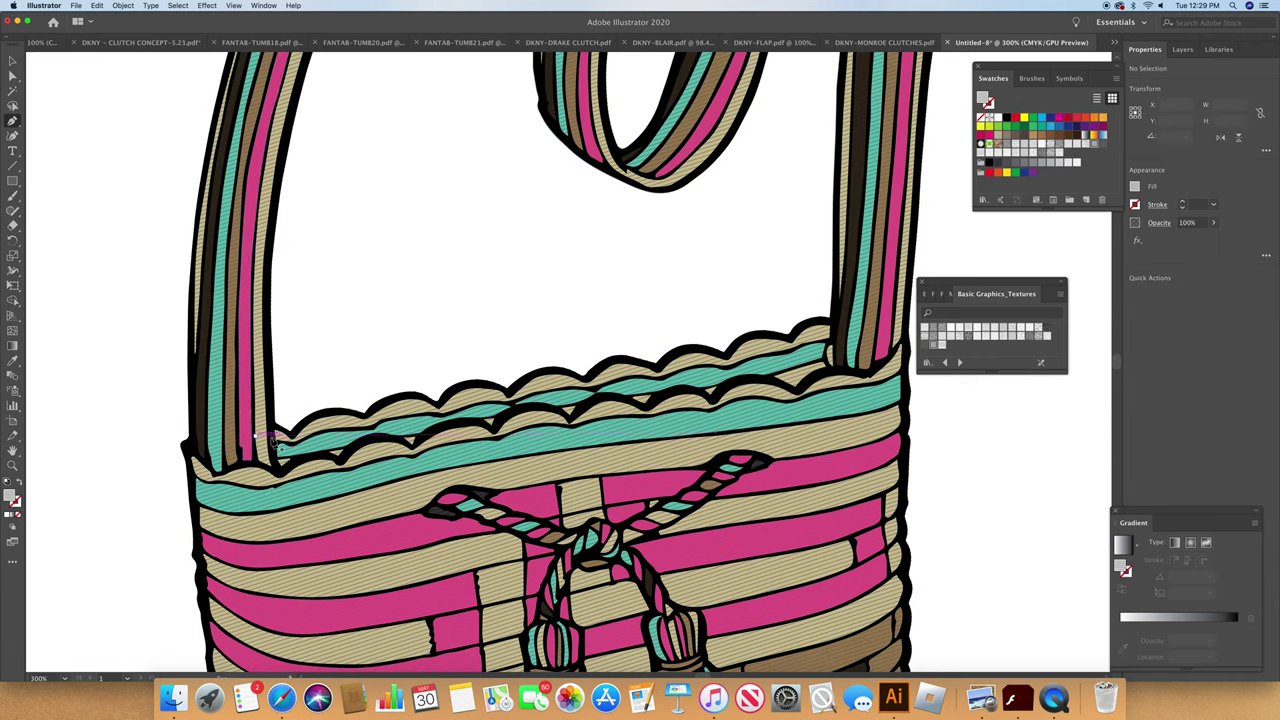
left_click(277, 425)
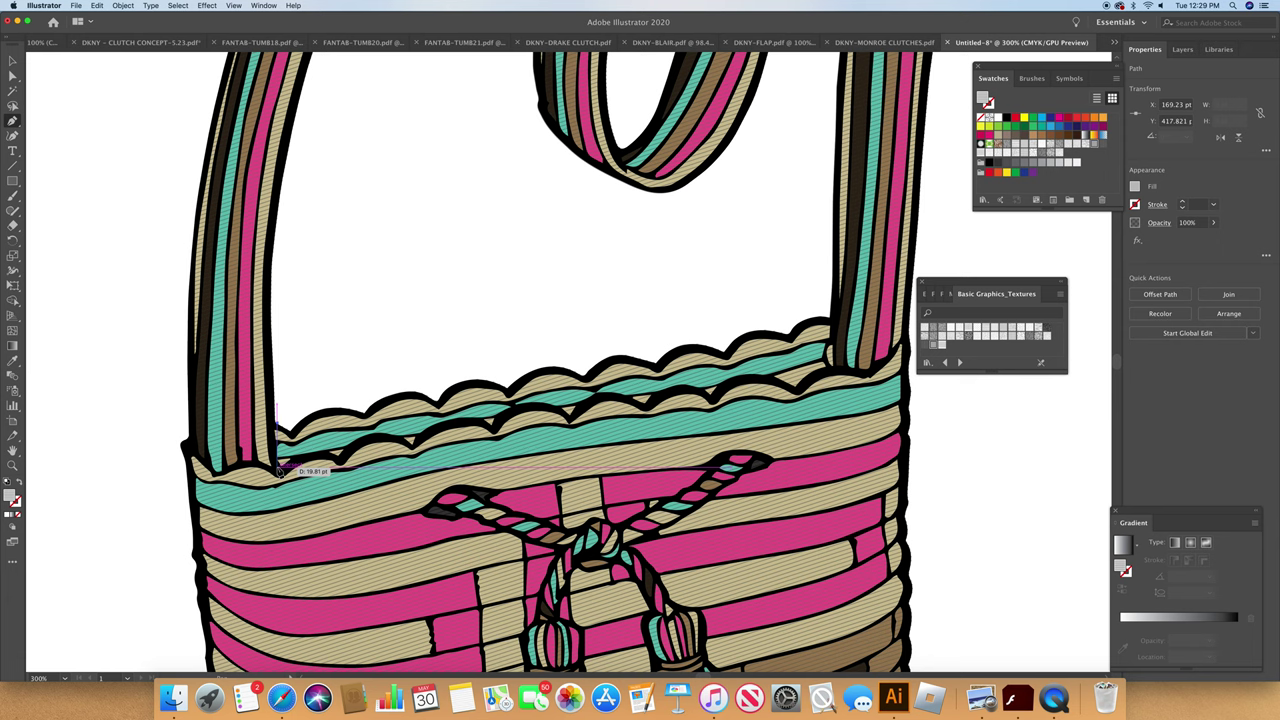
left_click(279, 468)
left_click_drag(307, 461, 425, 458)
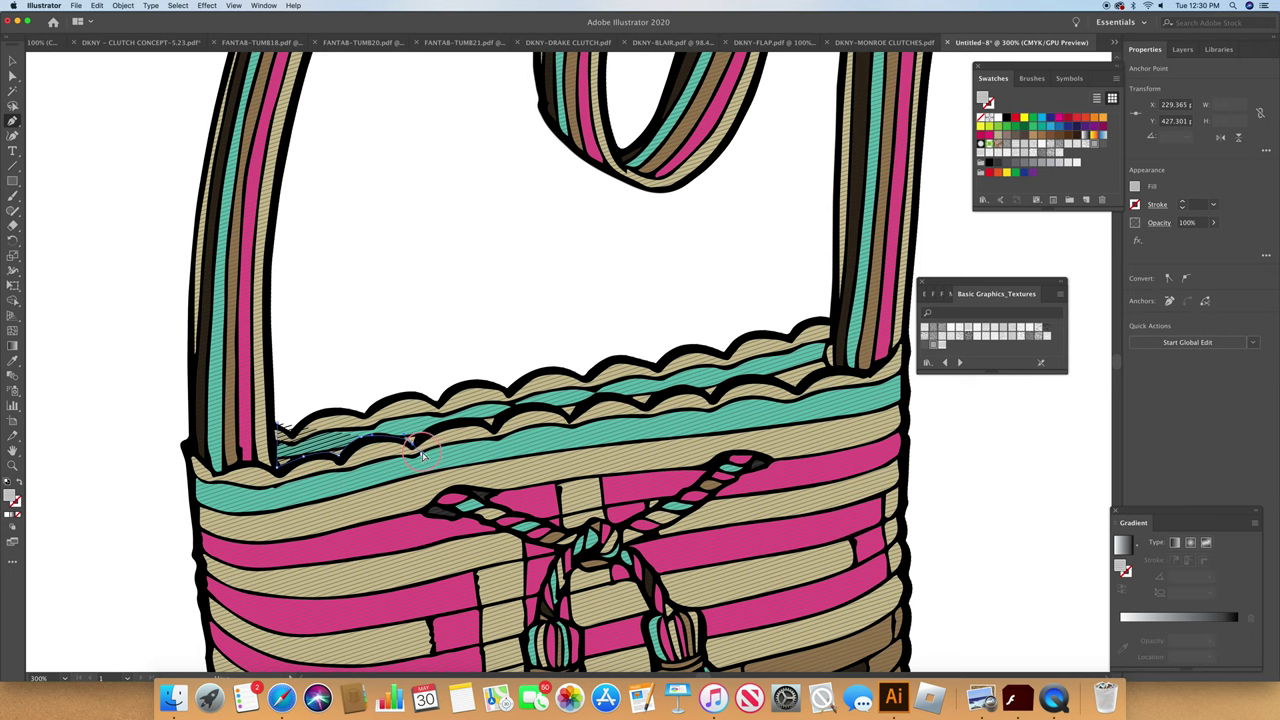
mouse_move(452, 423)
left_mouse_down()
mouse_move(498, 431)
mouse_move(521, 411)
left_mouse_up()
left_click(493, 426)
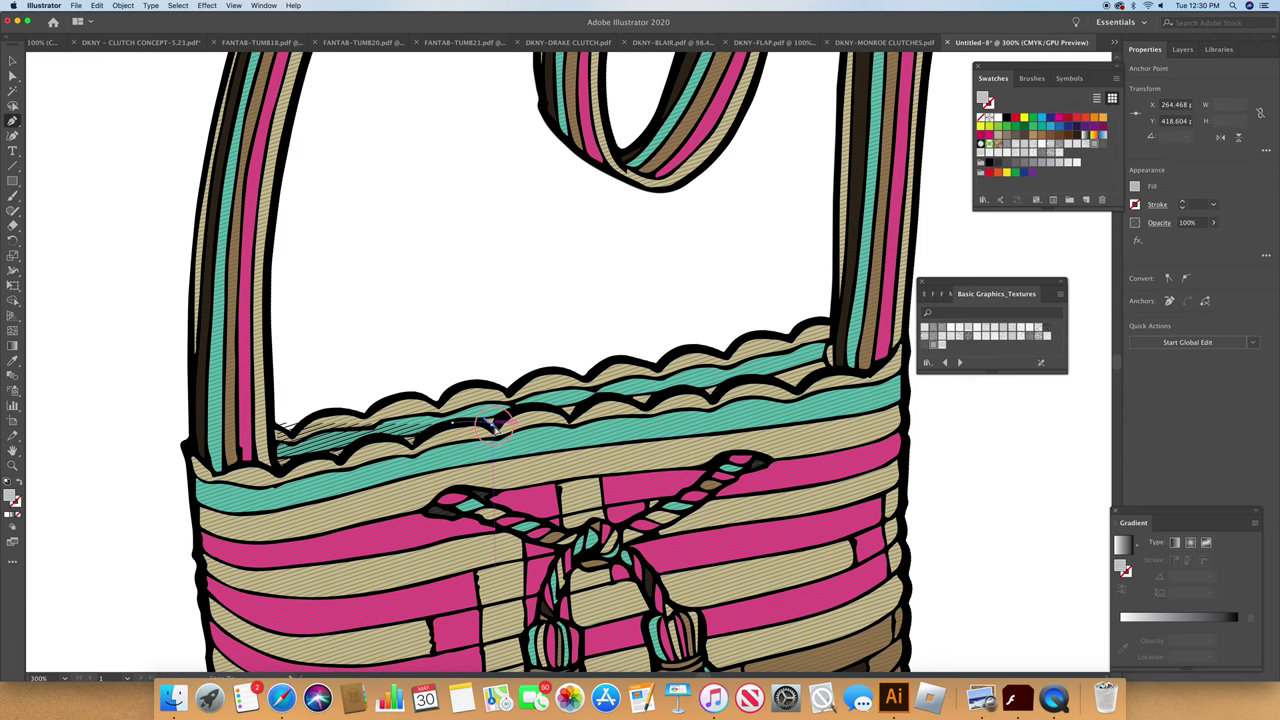
left_click_drag(516, 404, 578, 424)
left_click(570, 414)
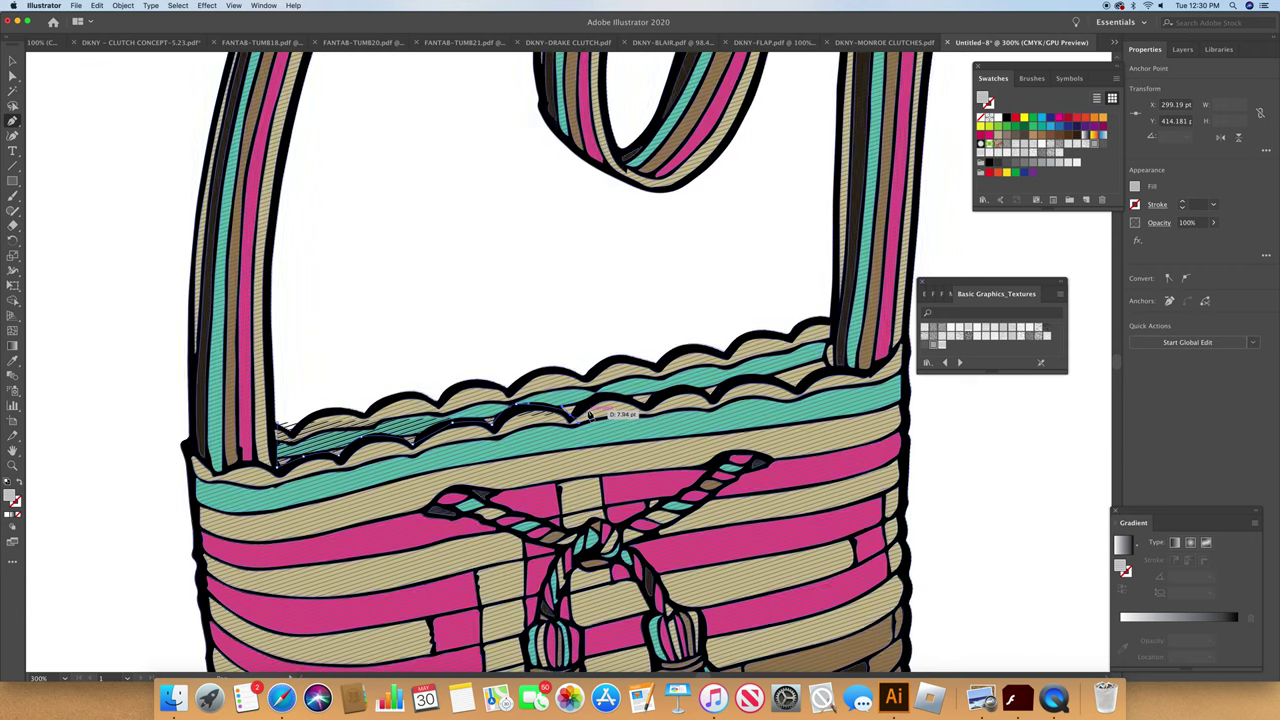
left_click(571, 414)
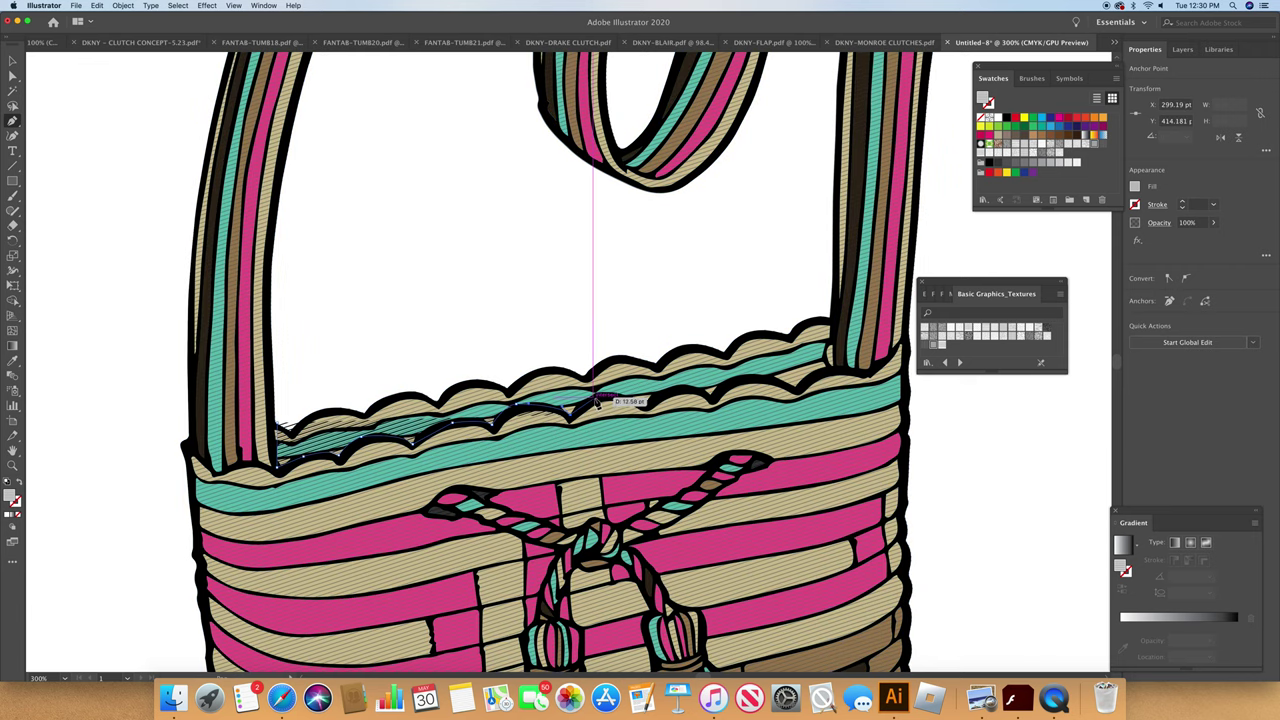
Step: Continue the Pen path along the remaining front scallops to the right strap and up to the back rim
left_click(641, 399)
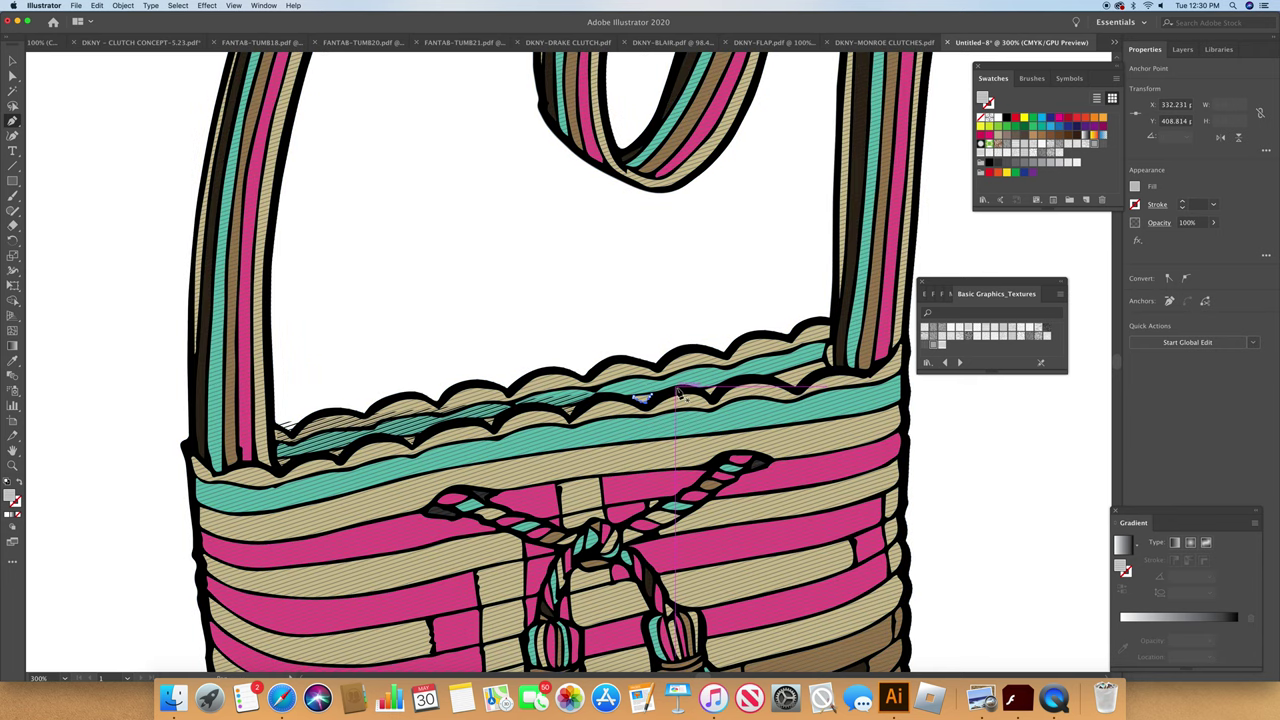
left_click_drag(681, 393, 708, 397)
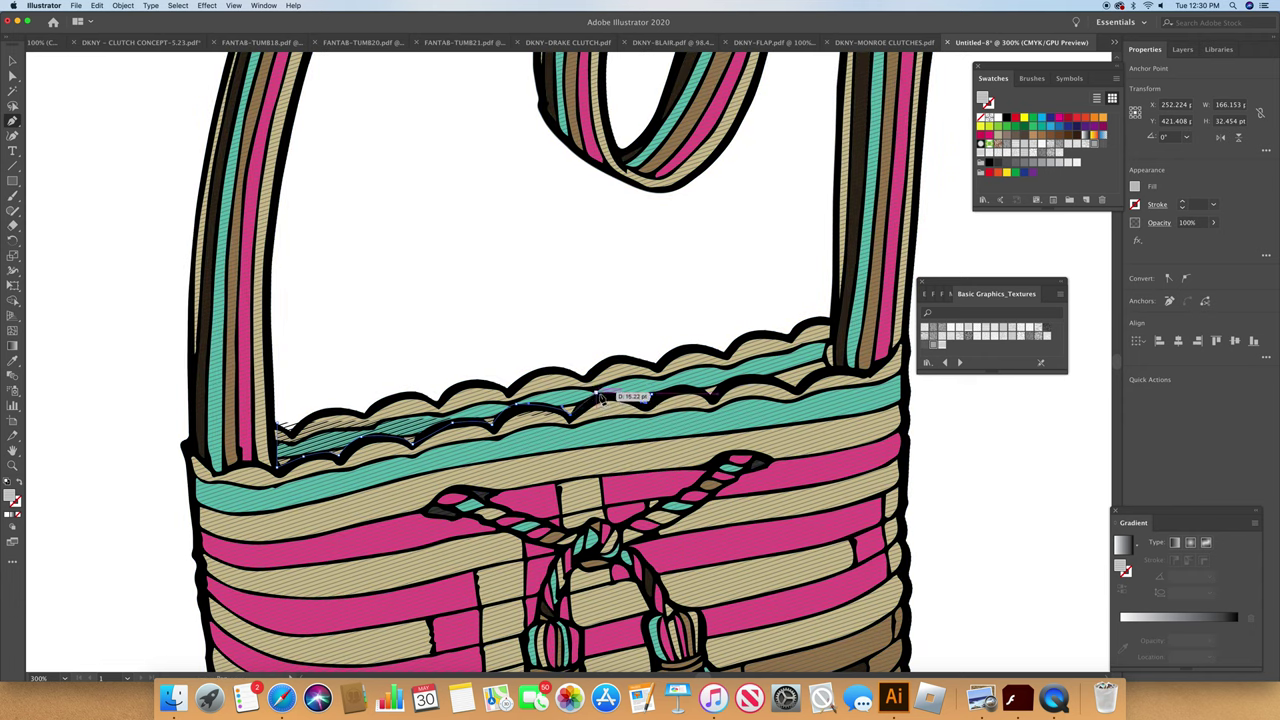
left_click_drag(641, 400, 652, 414)
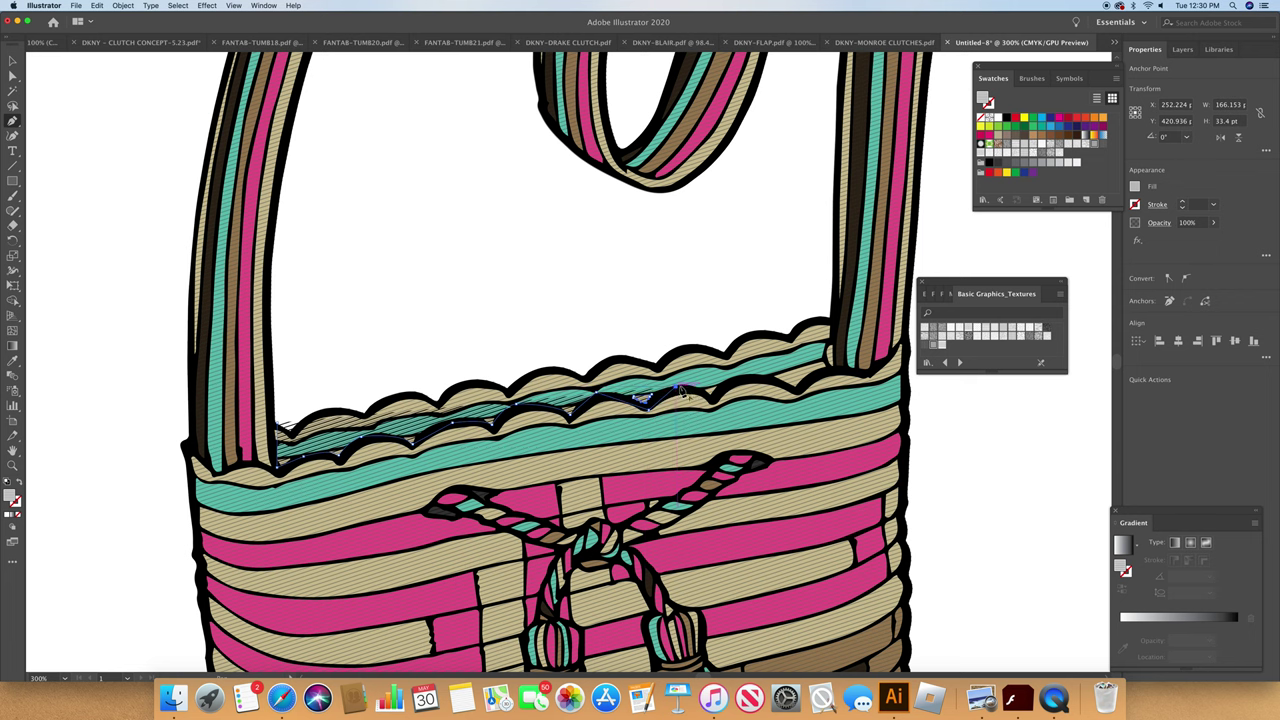
left_click_drag(711, 397, 832, 371)
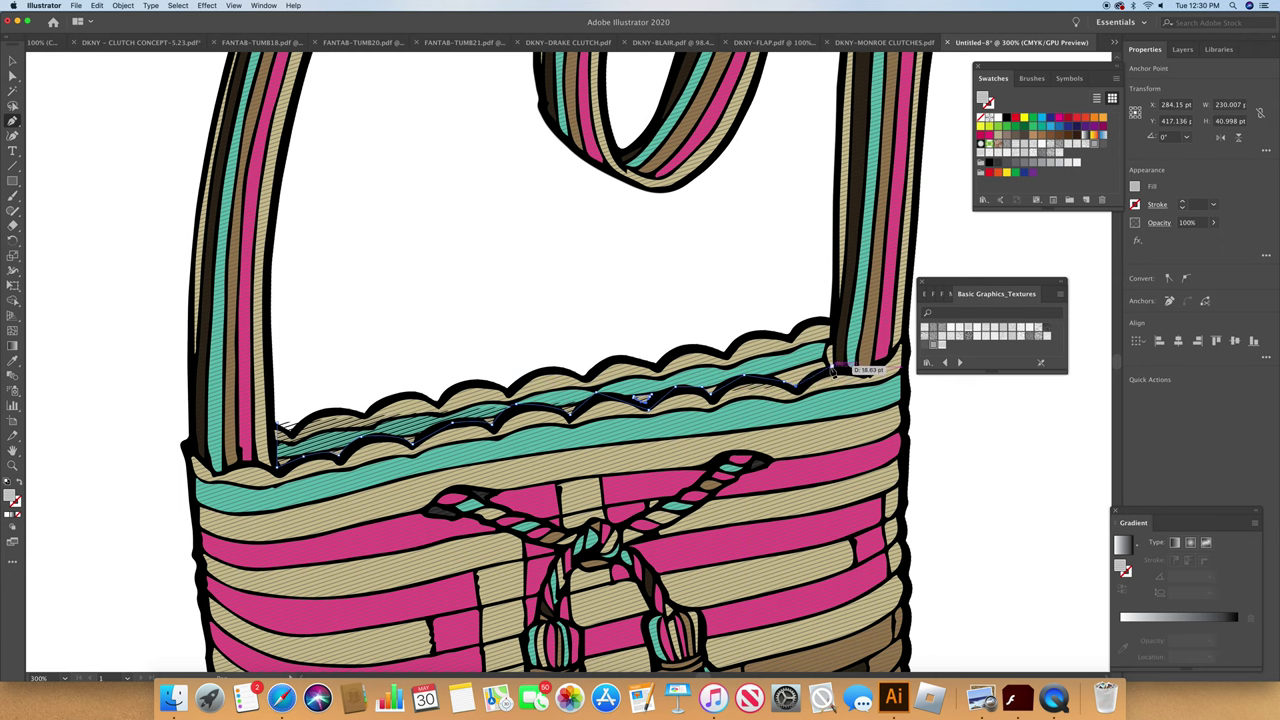
left_click(828, 366)
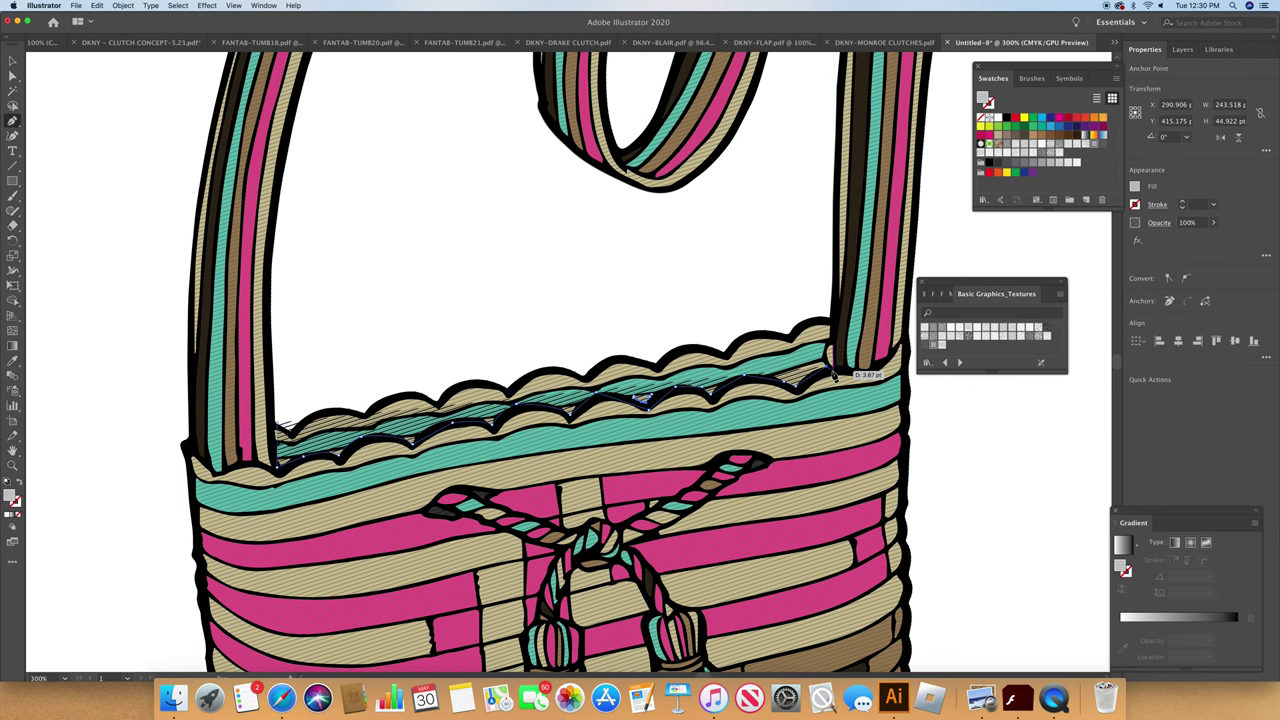
left_click_drag(835, 374, 835, 374)
left_click(831, 328)
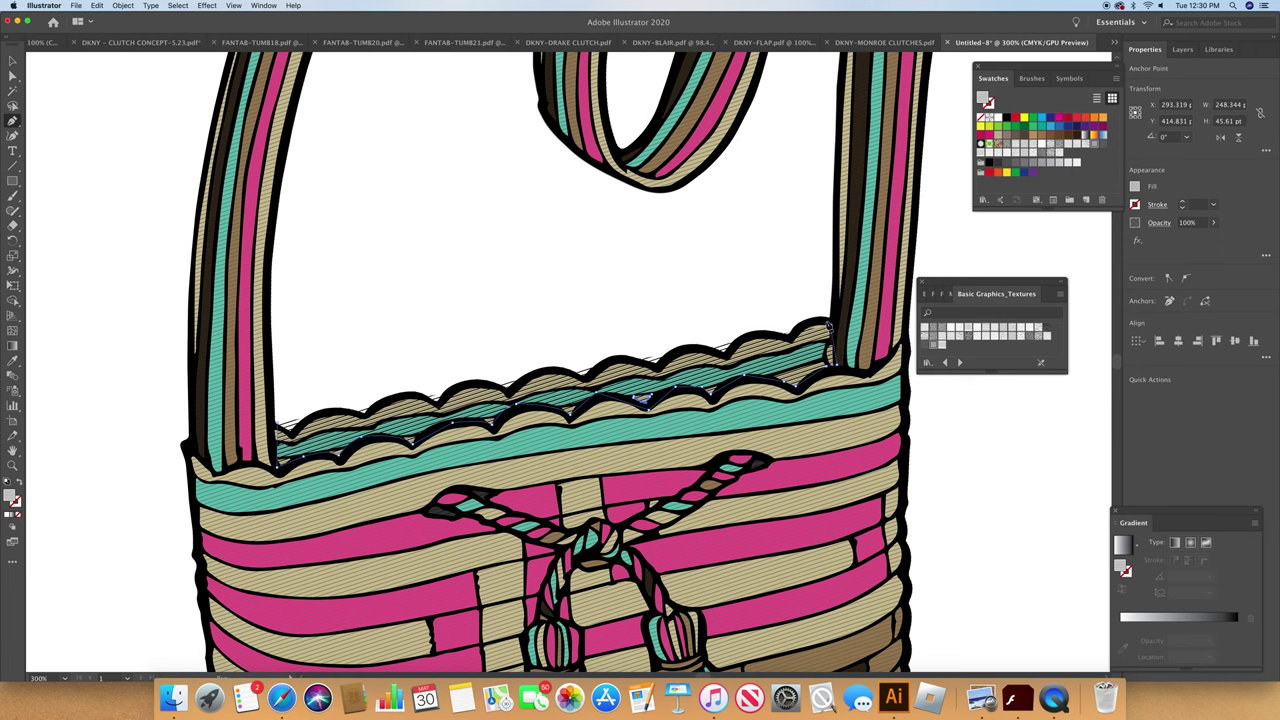
Step: Continue the Pen path along the back rim's scallops from the right strap to about the middle of the opening
left_click_drag(815, 326, 729, 356)
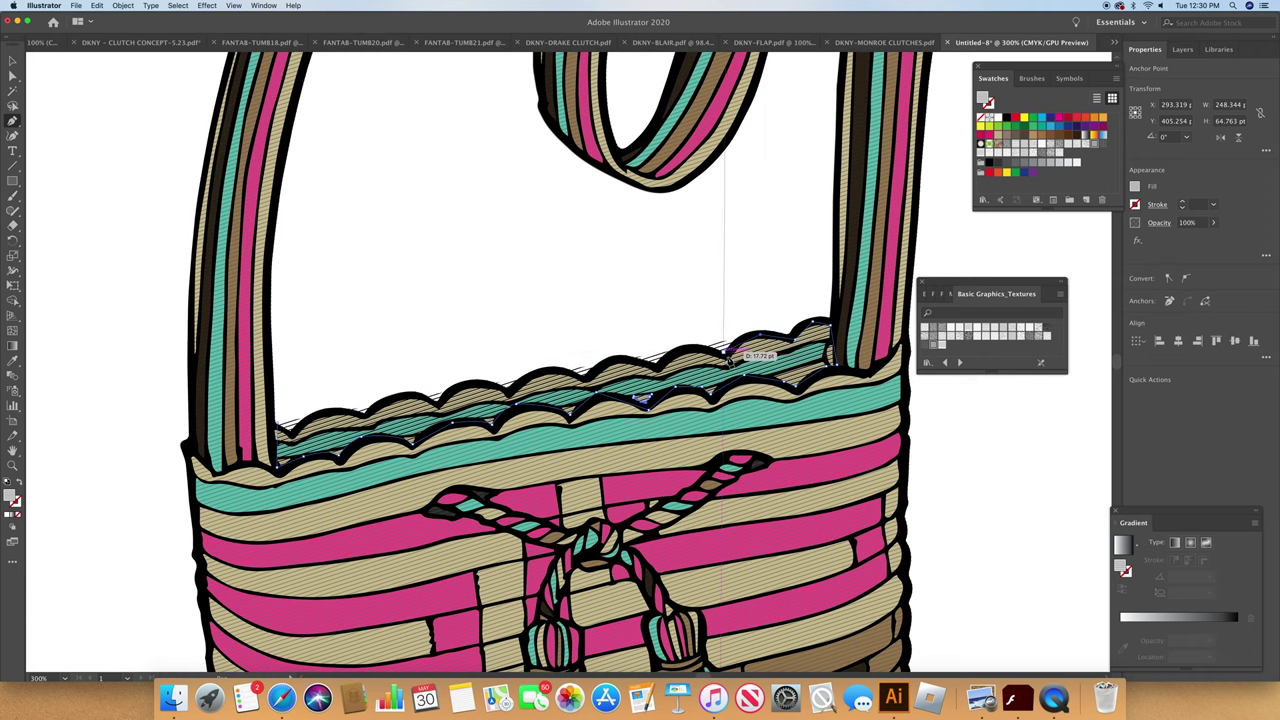
left_click(726, 361)
left_click_drag(725, 365, 728, 372)
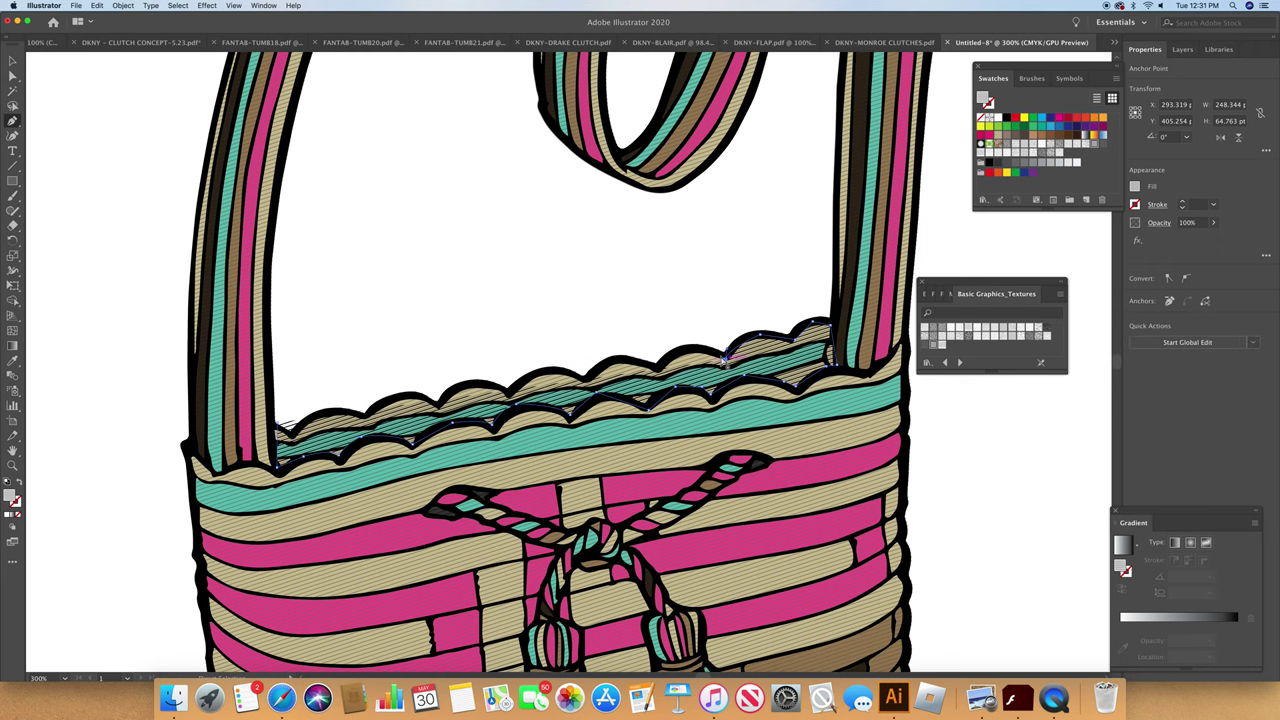
left_click_drag(694, 348, 593, 381)
left_click(587, 382)
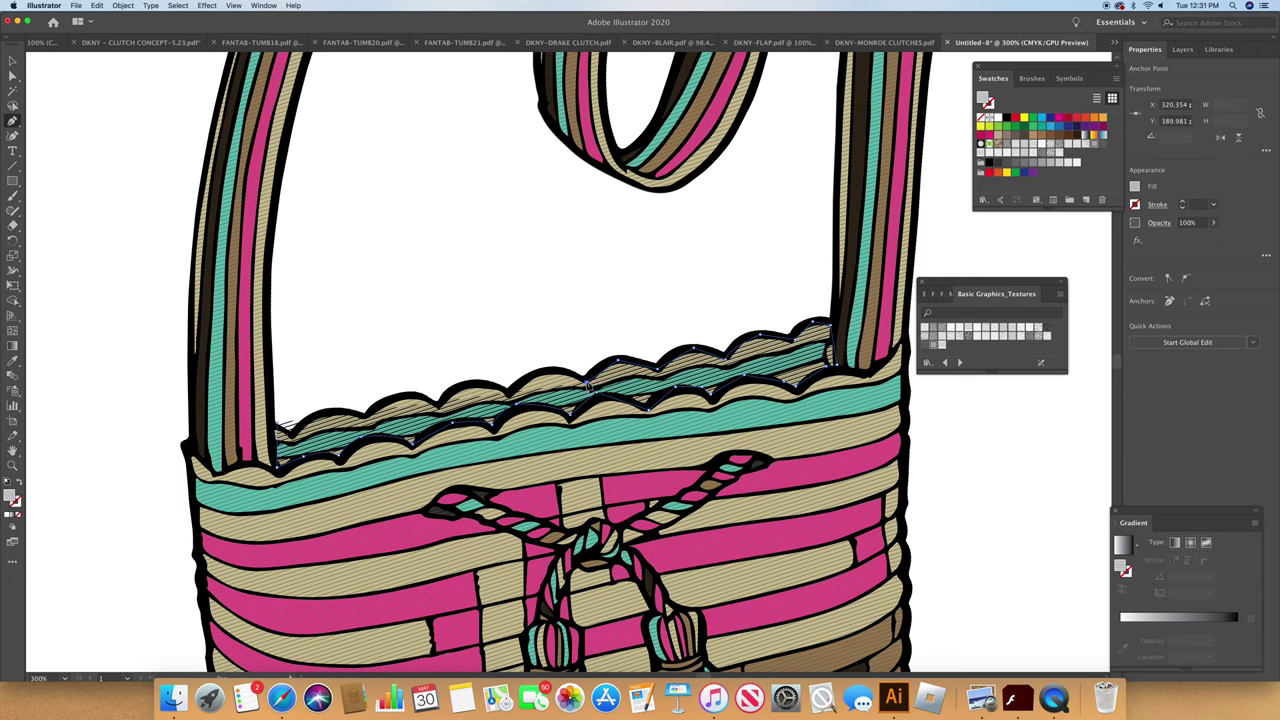
Step: Trace the remaining back-rim scallops to the left strap to complete the shape covering the bag's opening
mouse_move(550, 376)
left_mouse_down()
mouse_move(560, 370)
mouse_move(539, 376)
left_mouse_up()
left_click(534, 376)
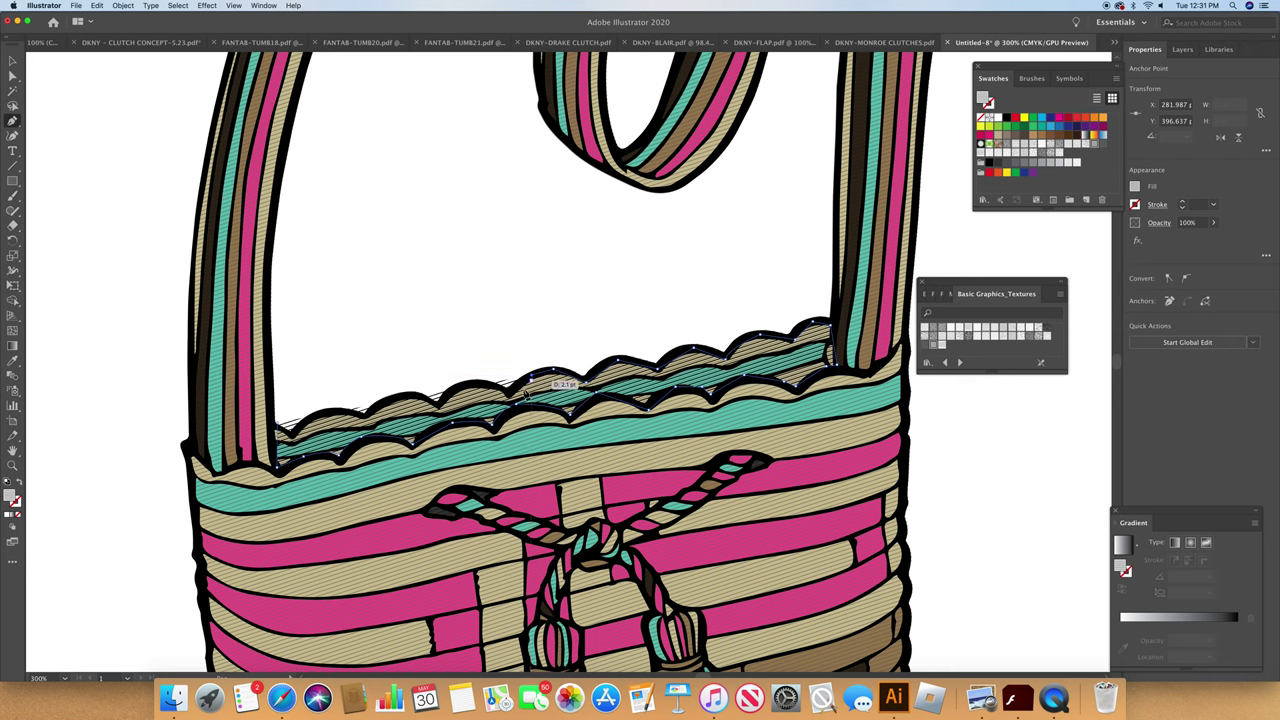
left_click(512, 399)
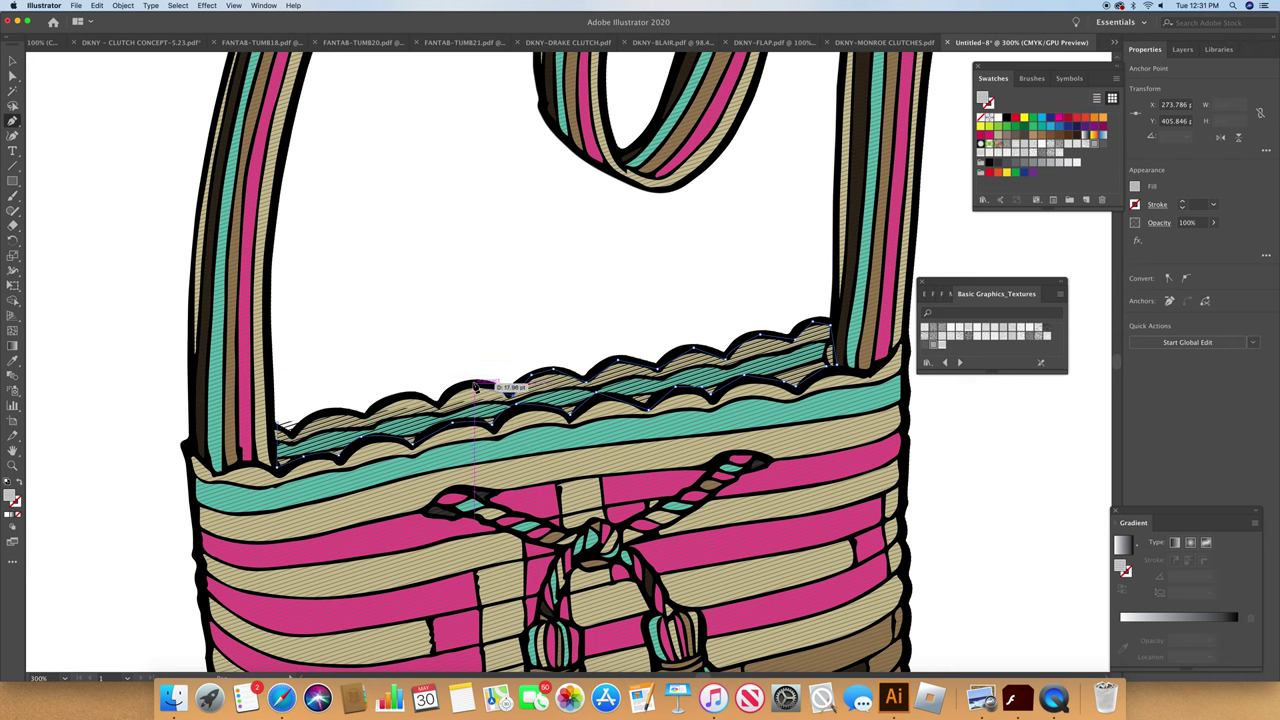
left_click(480, 386)
left_click_drag(443, 404, 442, 424)
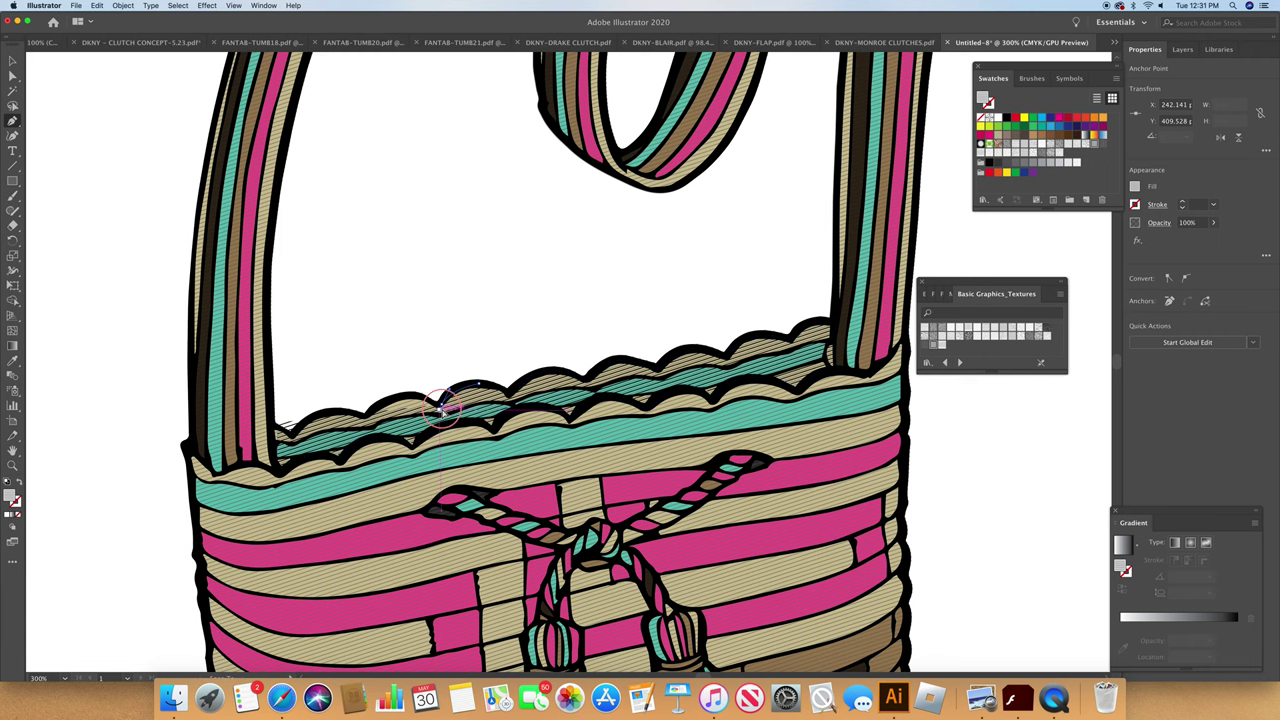
left_click_drag(443, 400, 366, 424)
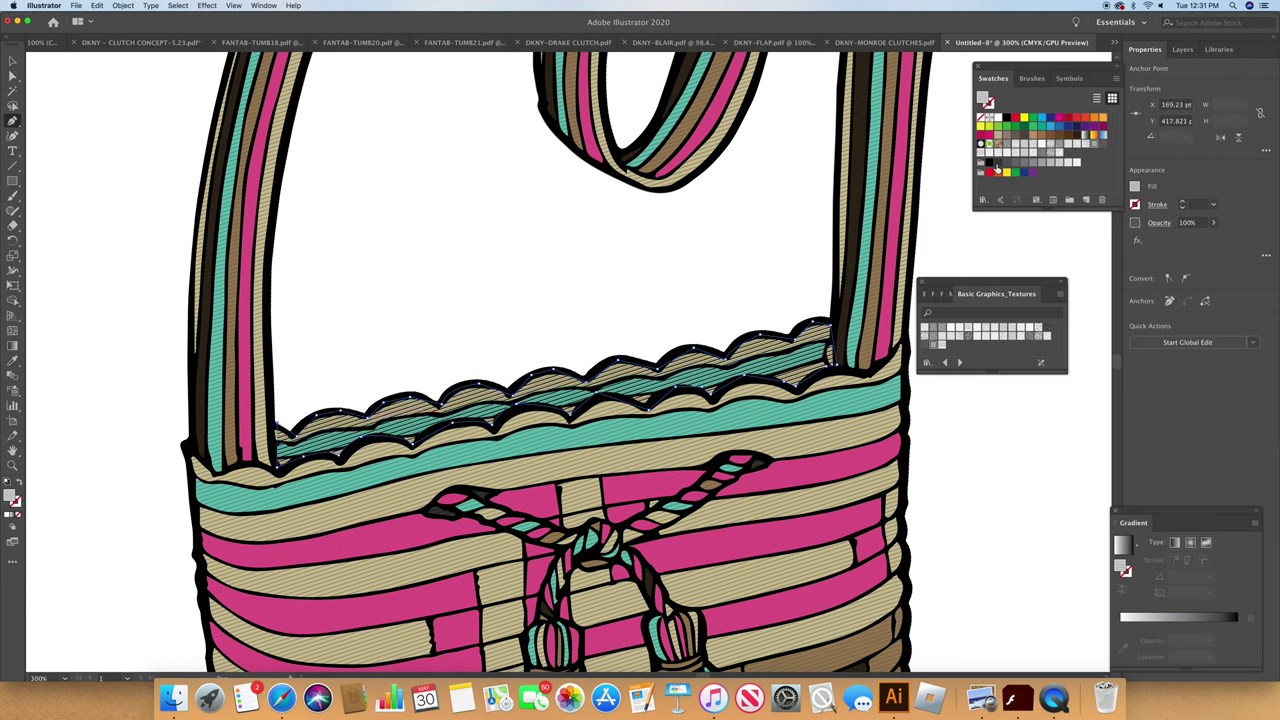
Step: Fill the opening shape with solid dark grey and lower its opacity to 47%
left_click(998, 164)
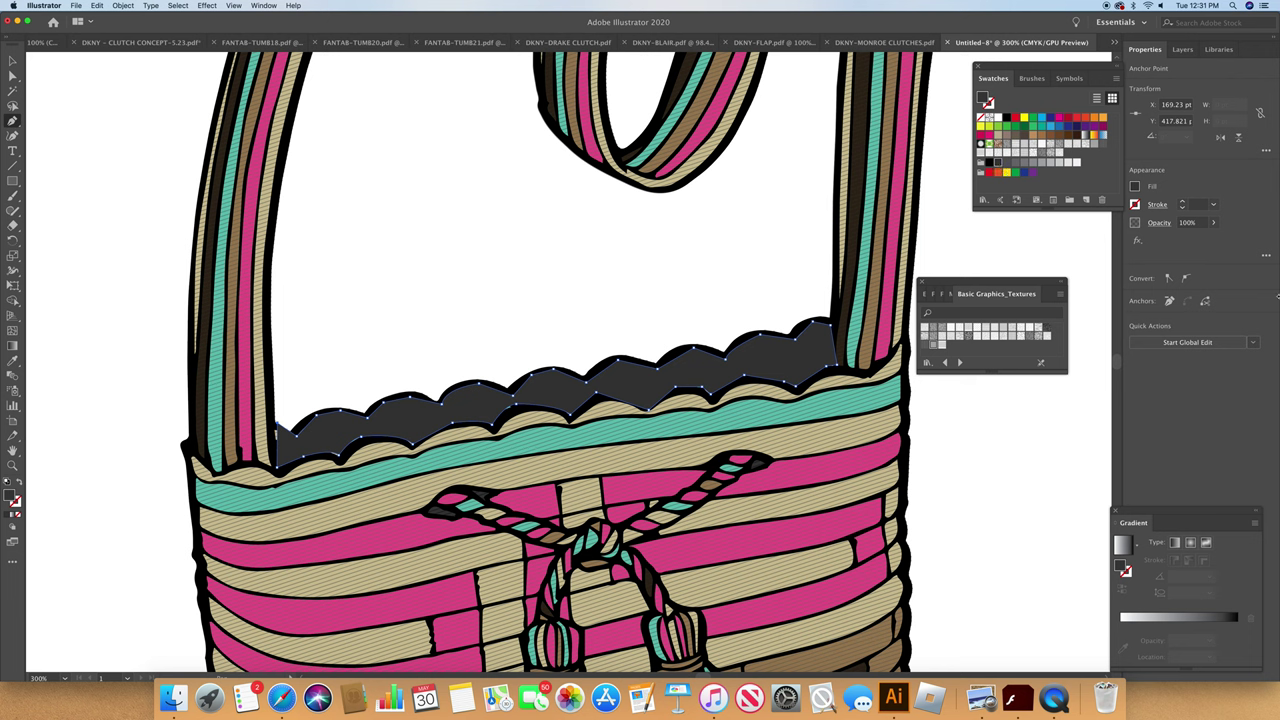
left_click(1160, 223)
left_click(1160, 247)
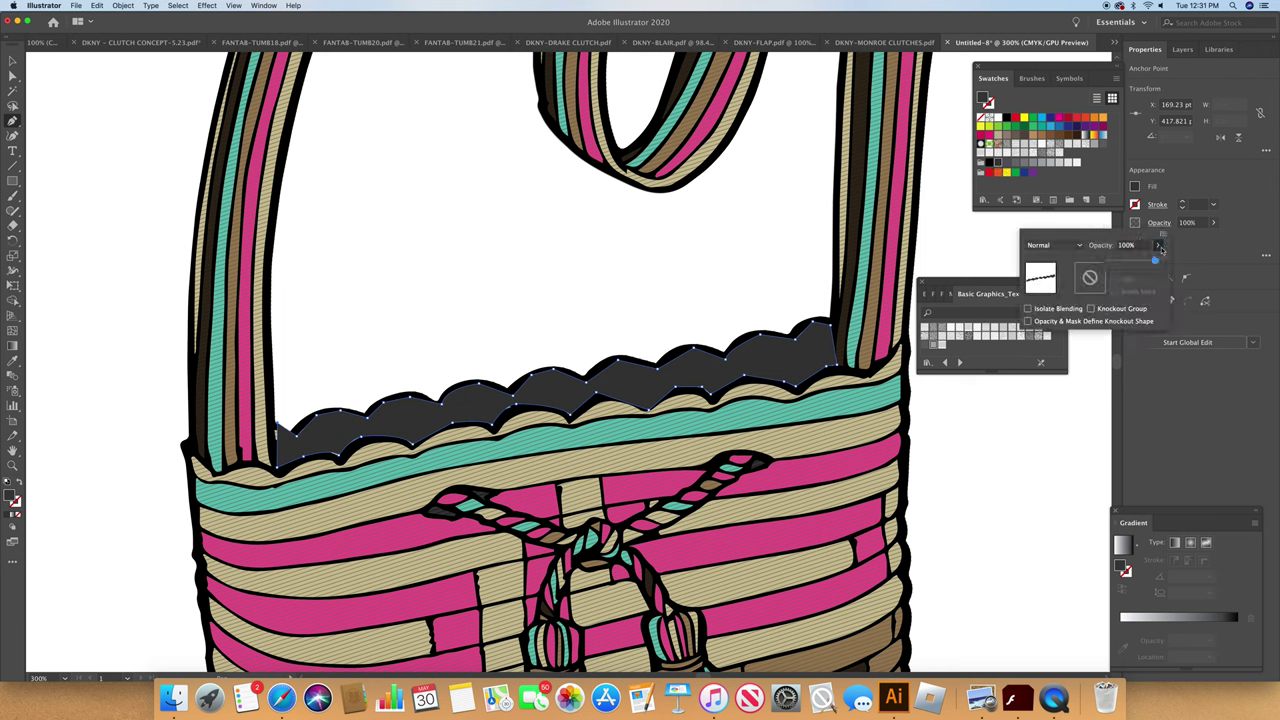
left_click_drag(1128, 266, 1118, 267)
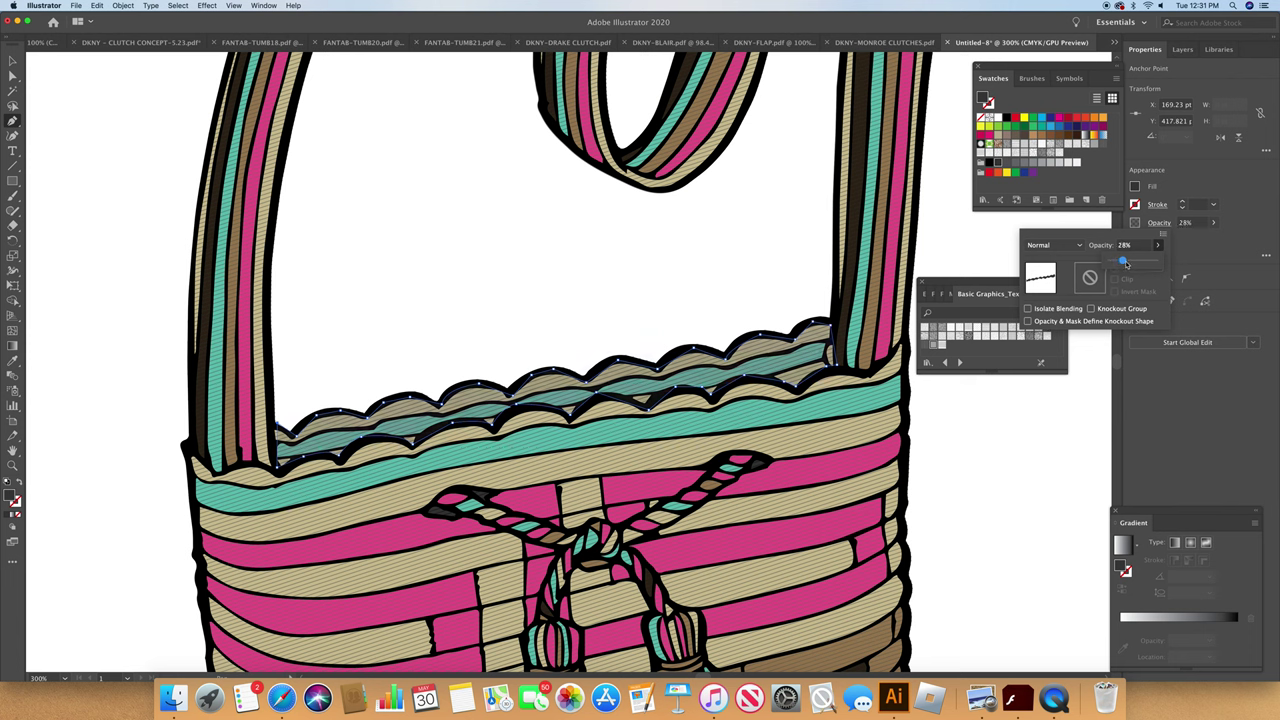
left_click_drag(1128, 262, 1135, 264)
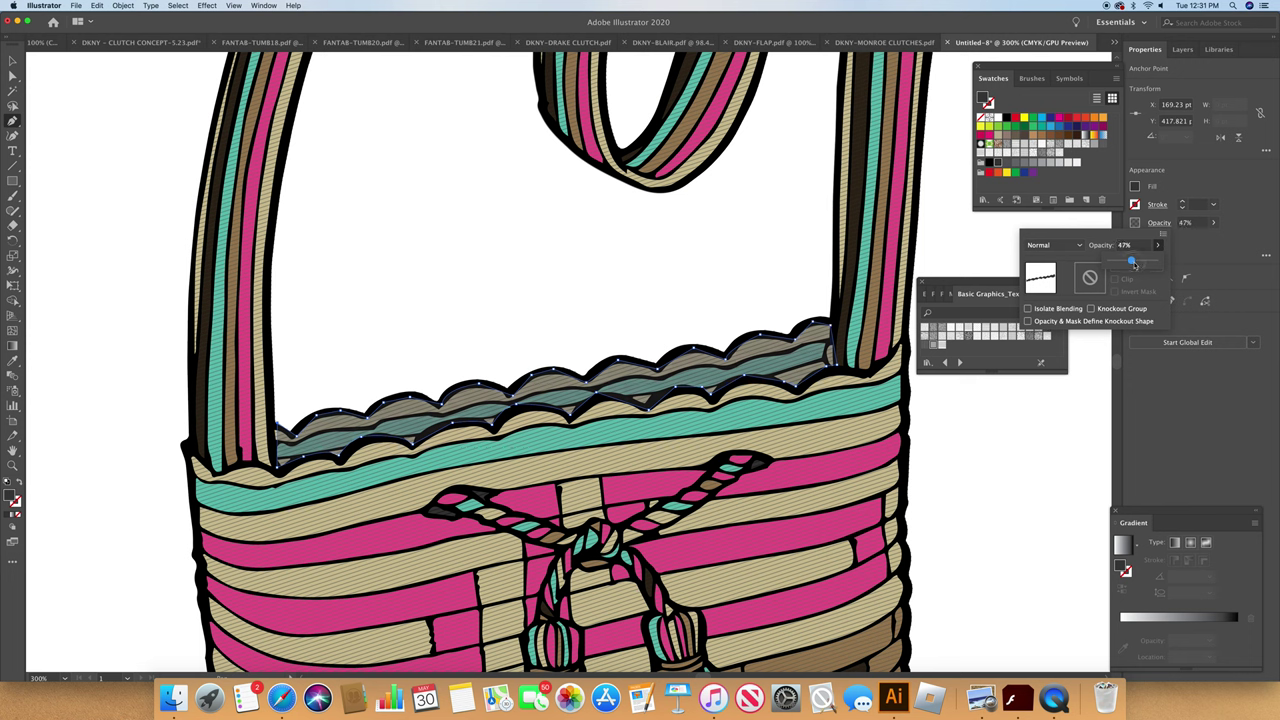
left_click(990, 166)
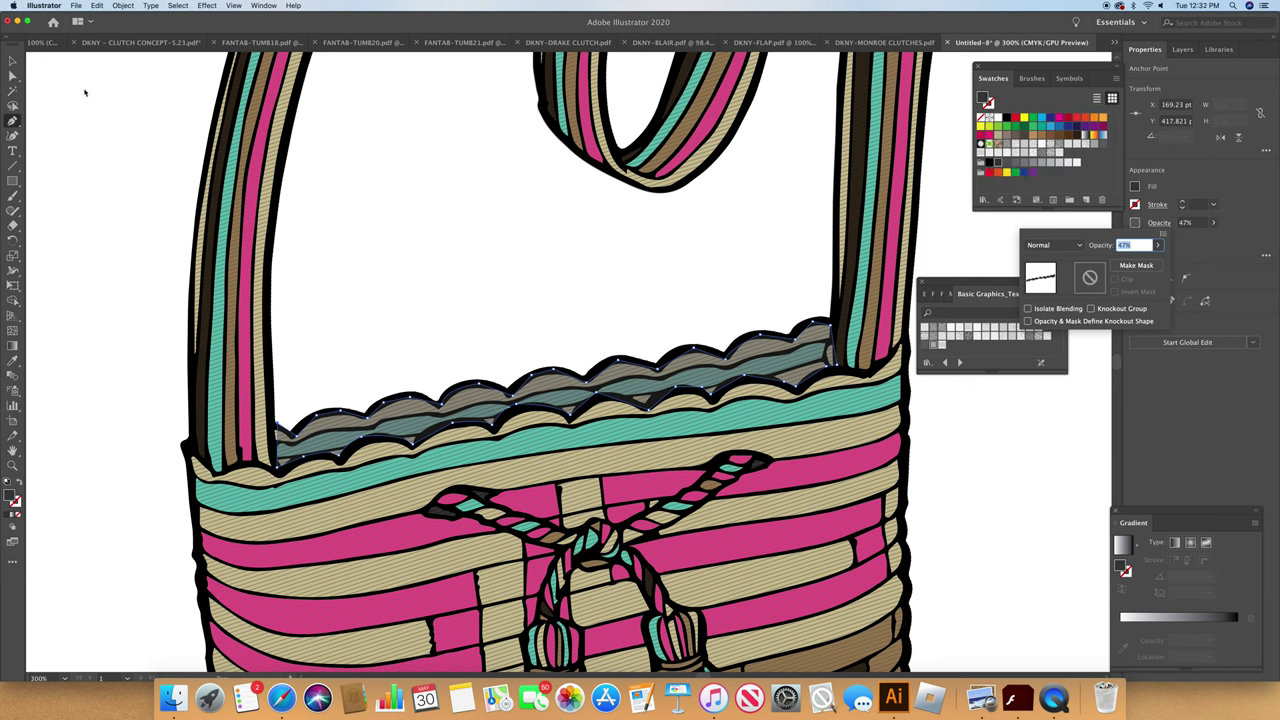
Step: Move the opening shape's upper-left anchor slightly so it meets the inner edge of the left strap
left_click(12, 76)
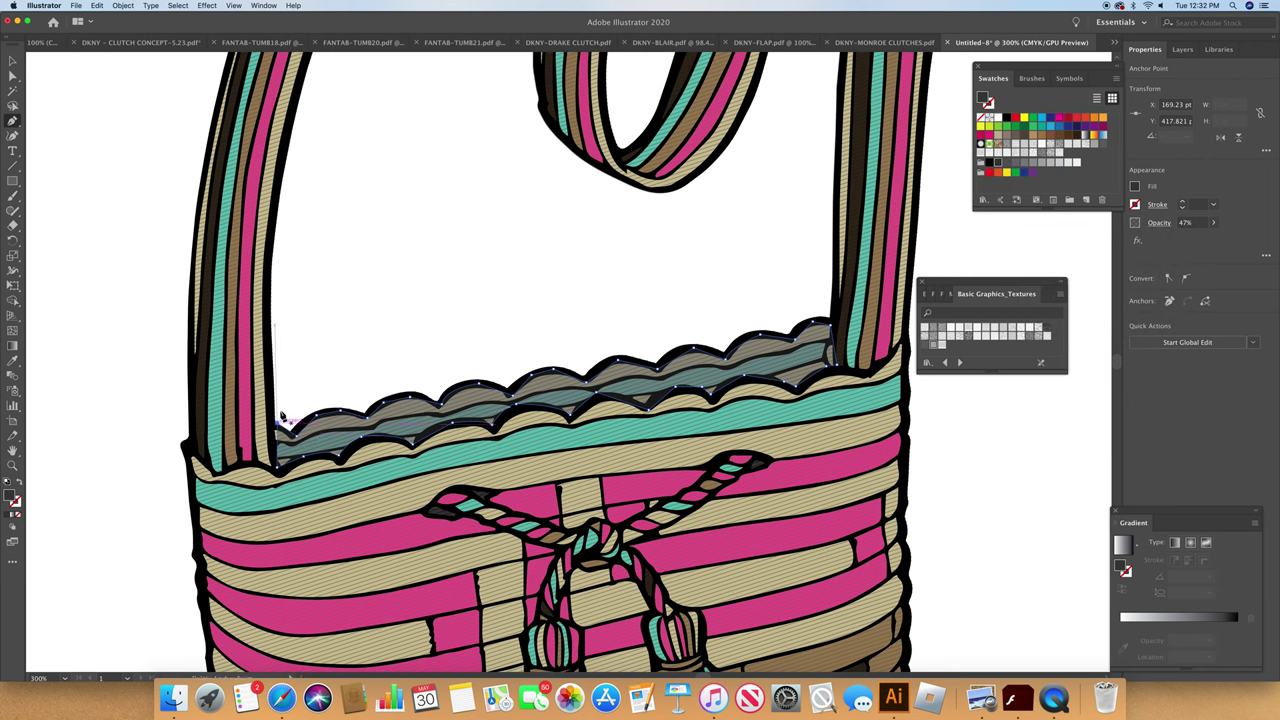
left_click(13, 75)
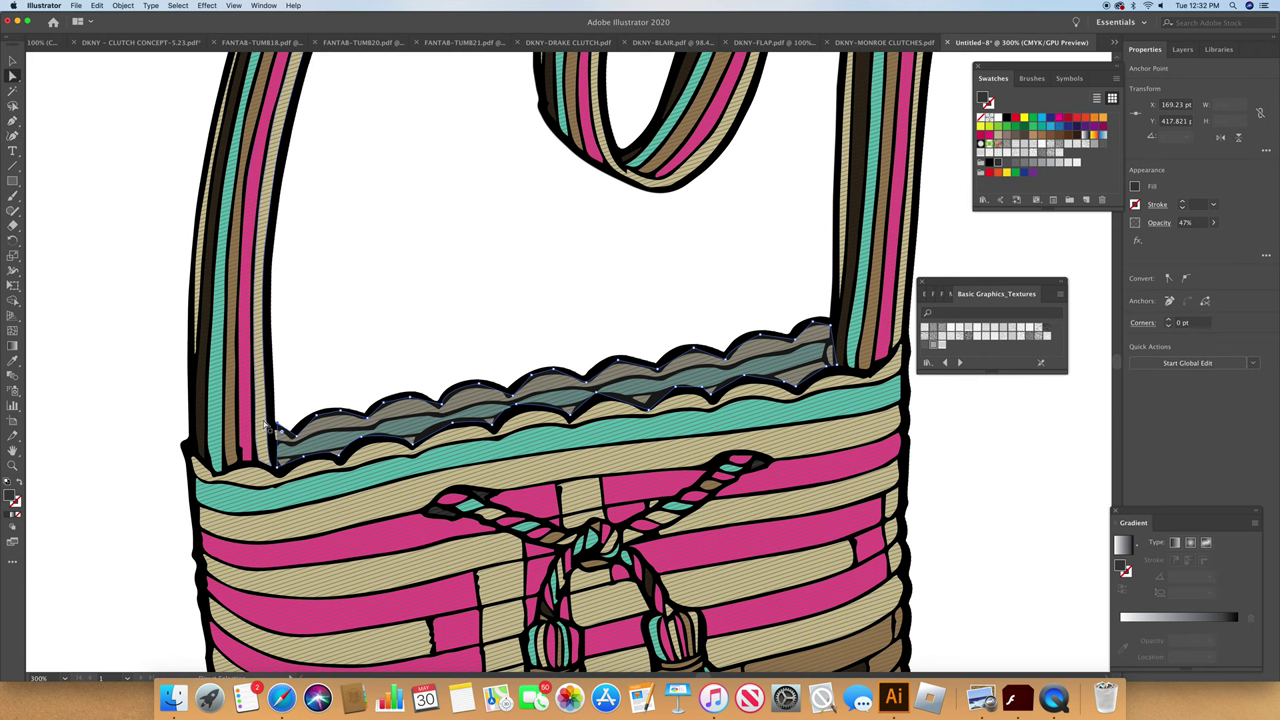
left_click_drag(283, 421, 277, 425)
Step: Select the whole opening shape at 150% zoom and fill it with the Fade To Center Black gradient from the Fades swatches
left_click(66, 677)
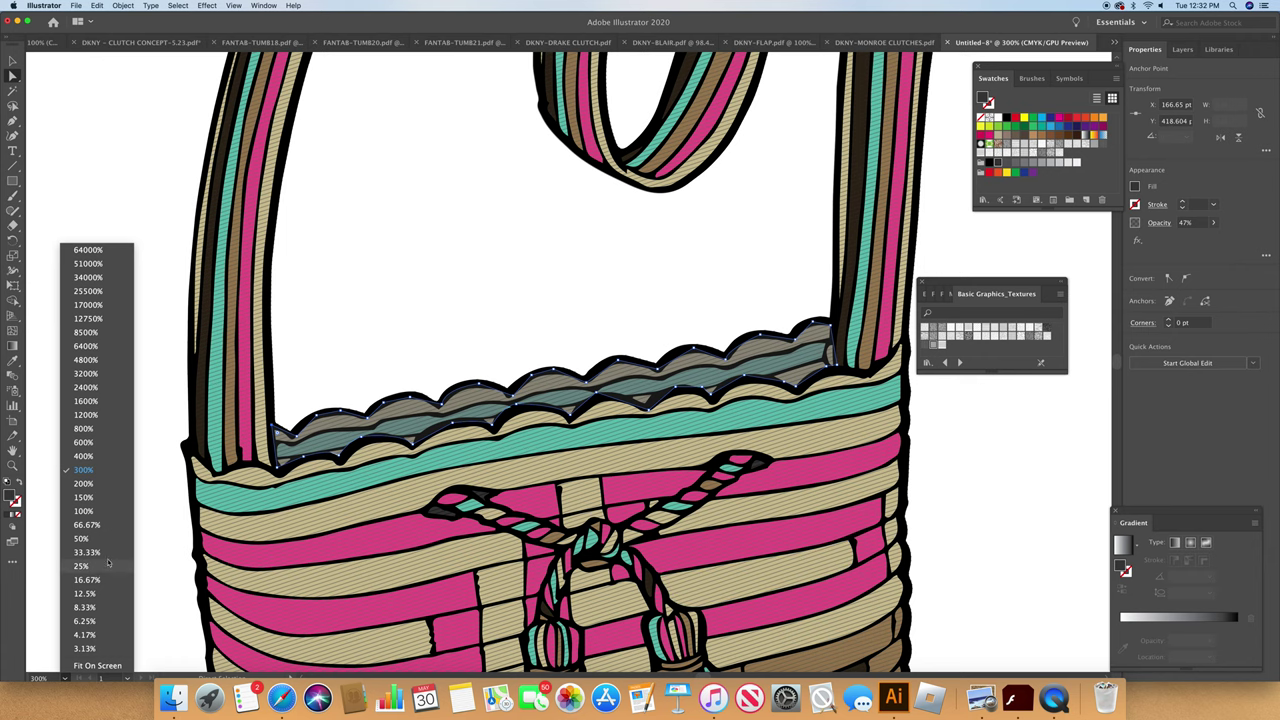
left_click(84, 498)
left_click(414, 543)
left_click(652, 366)
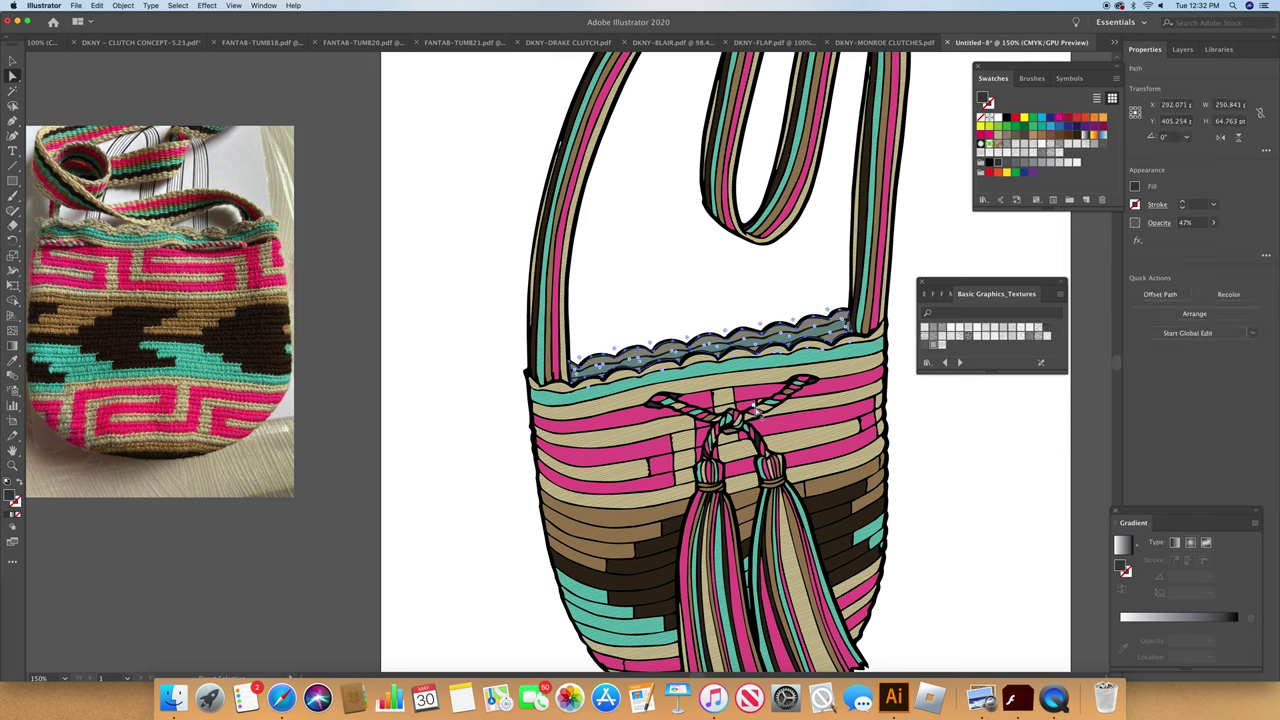
left_click(951, 298)
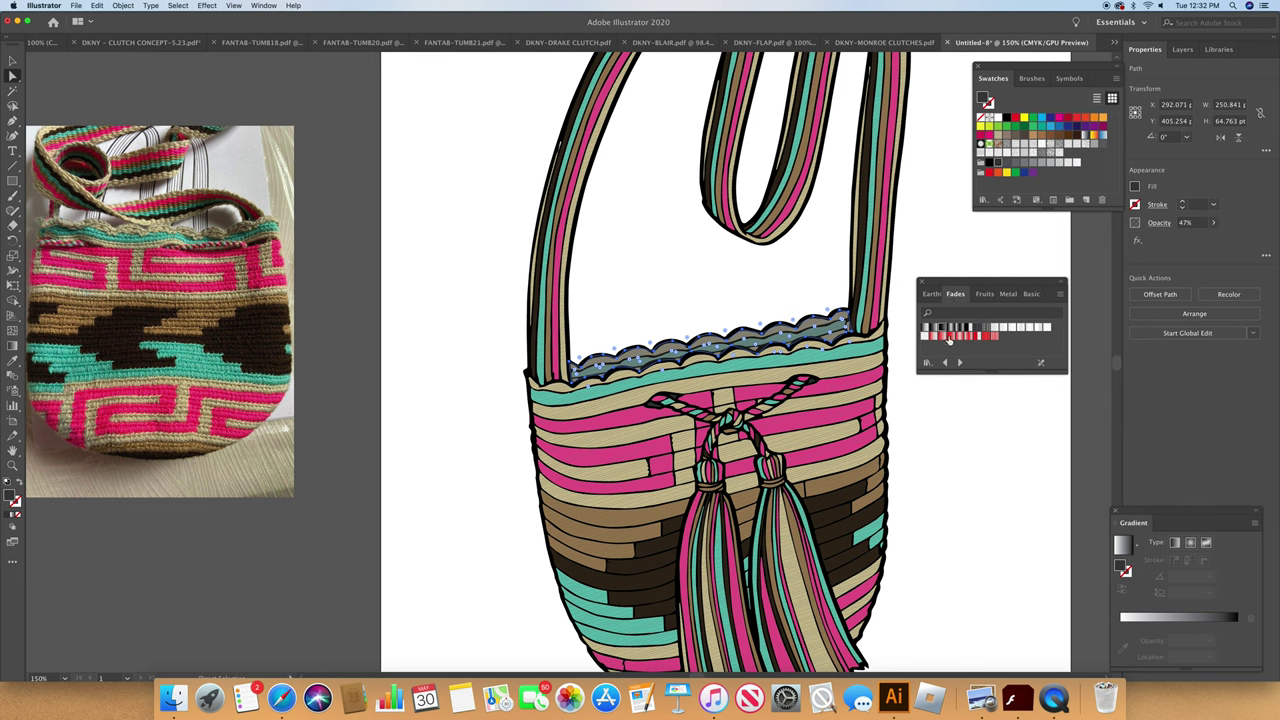
left_click(951, 330)
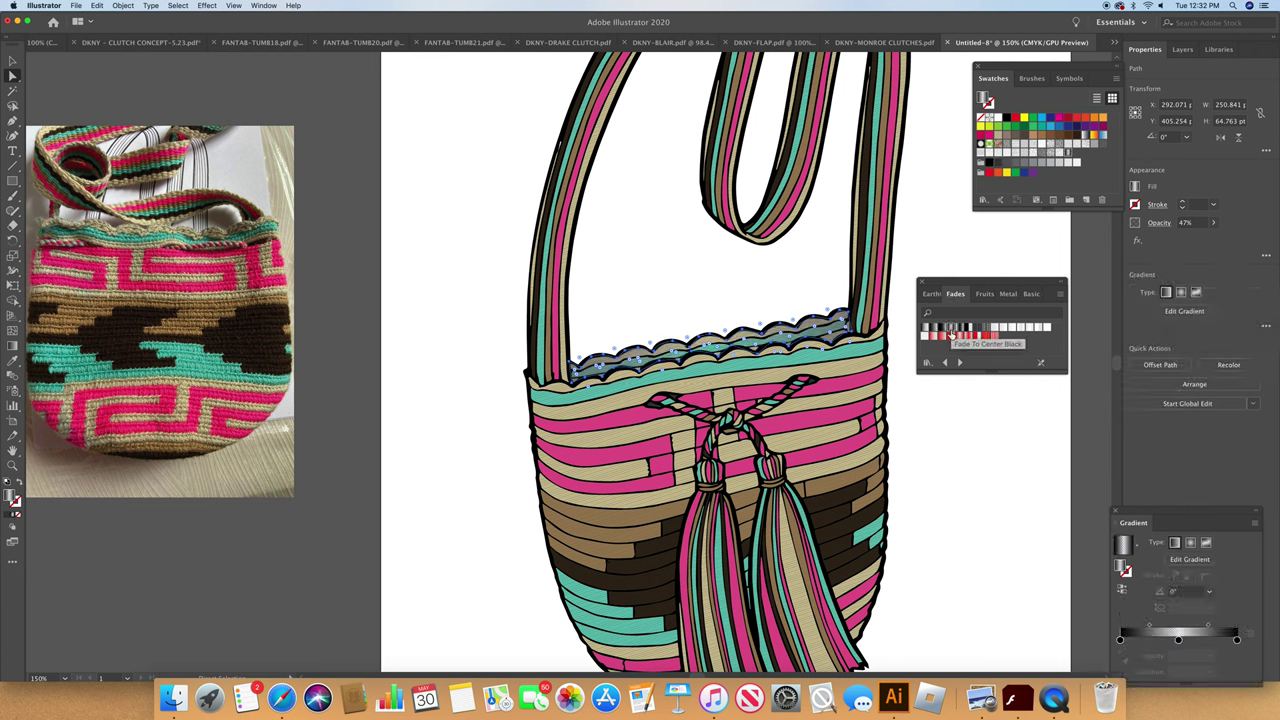
Step: Set the opening shape's opacity to 78% and deselect it
left_click(1159, 223)
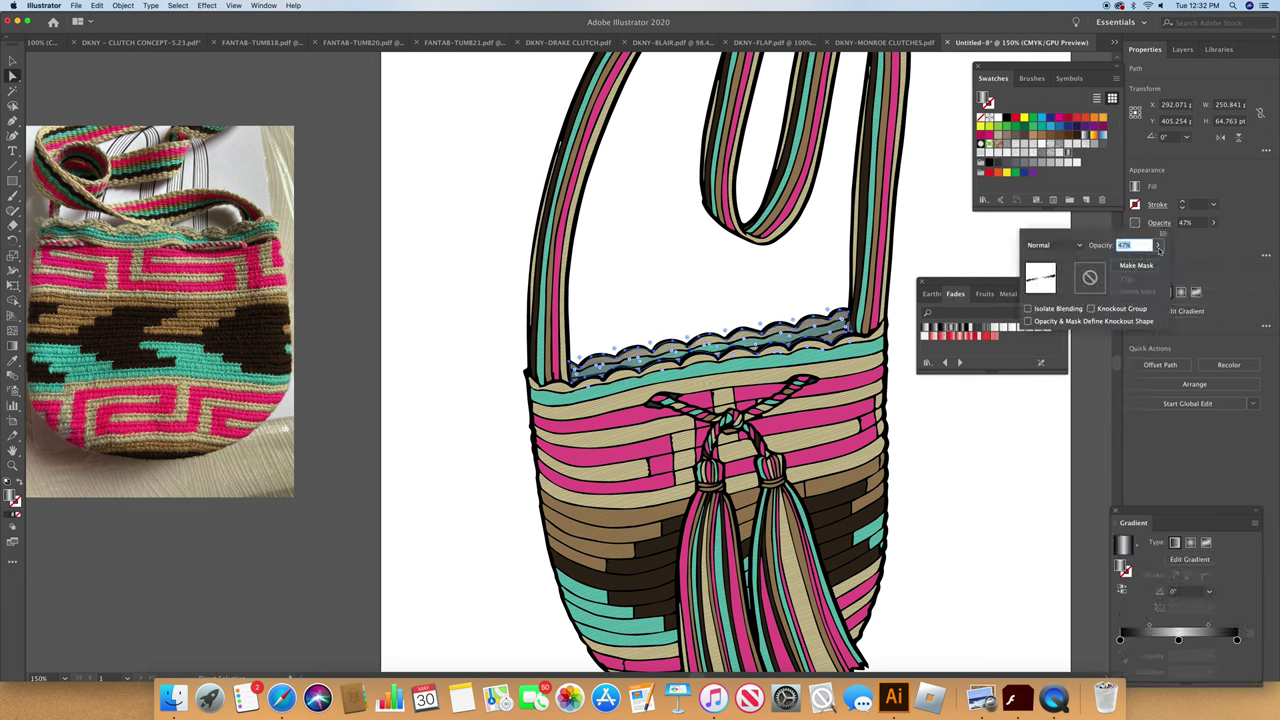
left_click(1158, 246)
left_click_drag(1141, 262, 1142, 263)
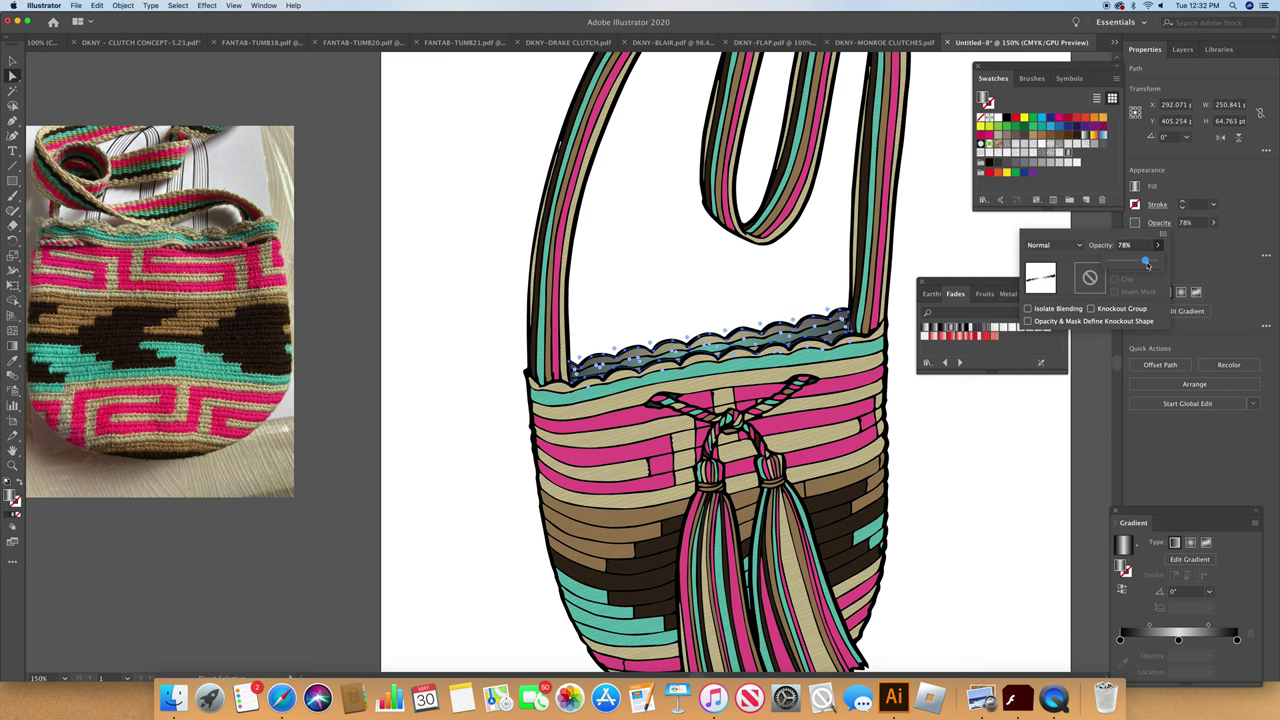
left_click(928, 256)
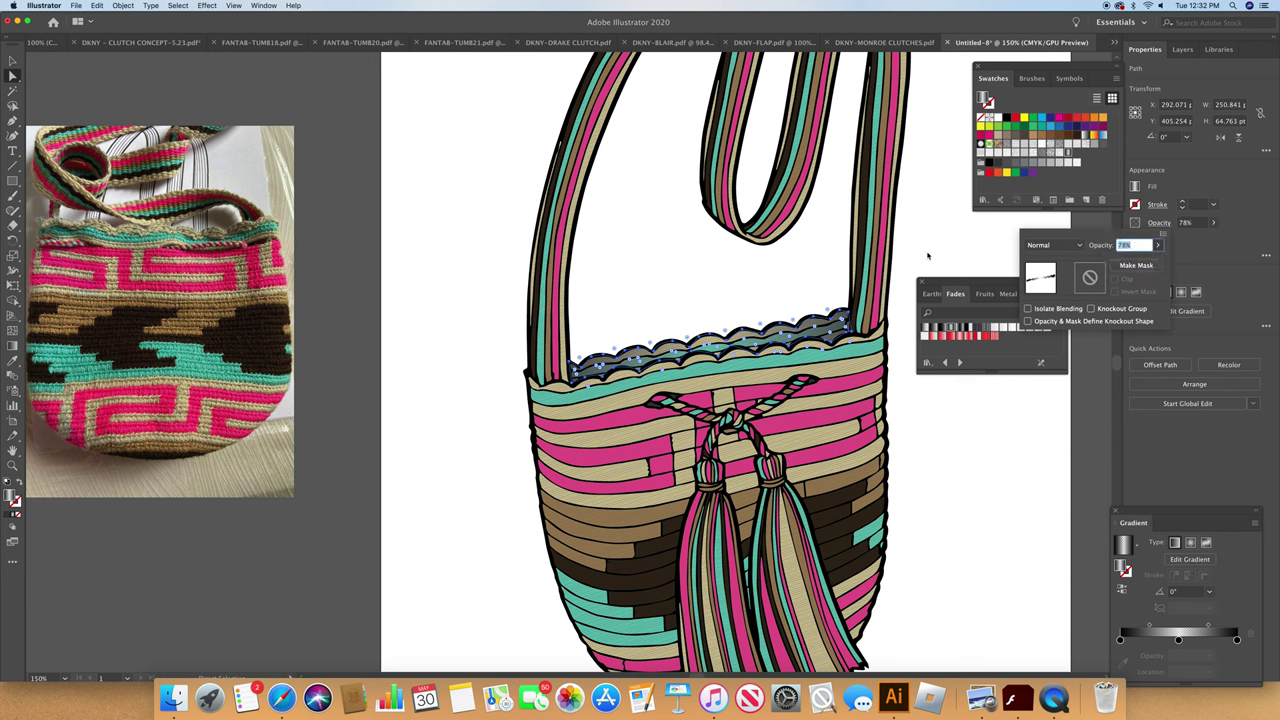
left_click(928, 256)
left_click(929, 258)
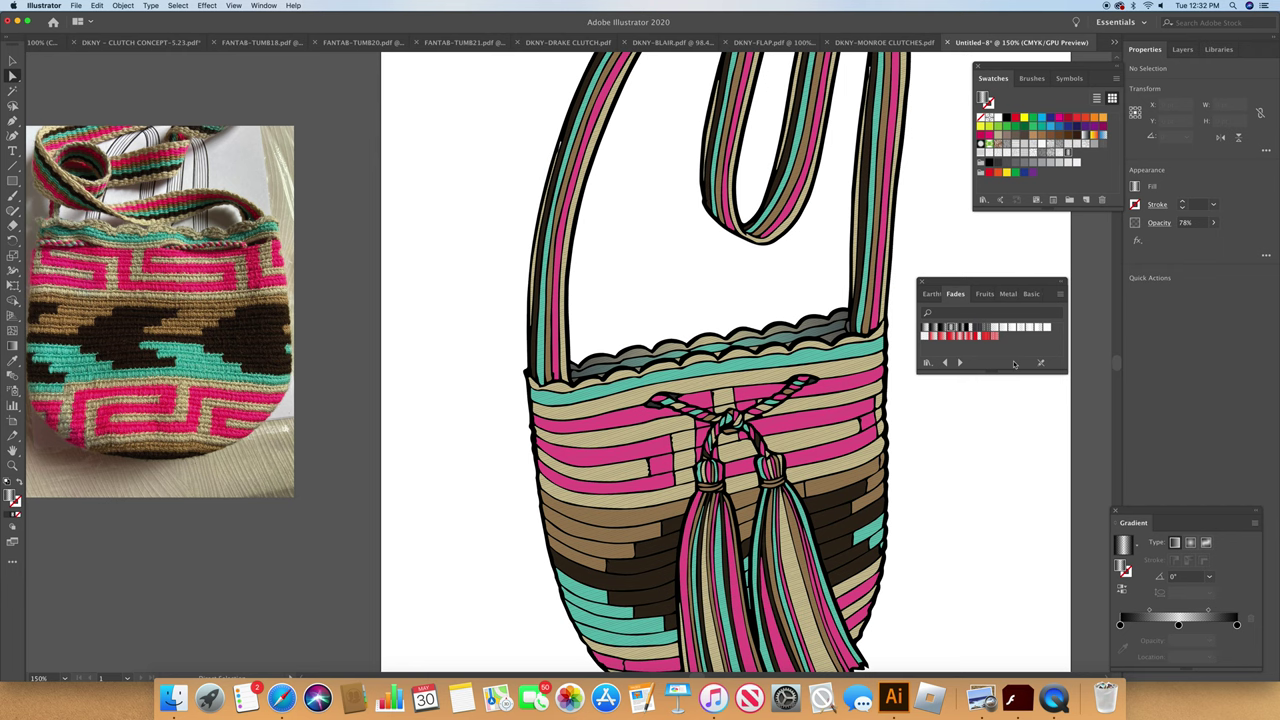
Step: Start a gradient-filled Pen path at the left strap loop's top fold and trace the outer curve down the folded section's right side
left_click_drag(1117, 368, 1118, 354)
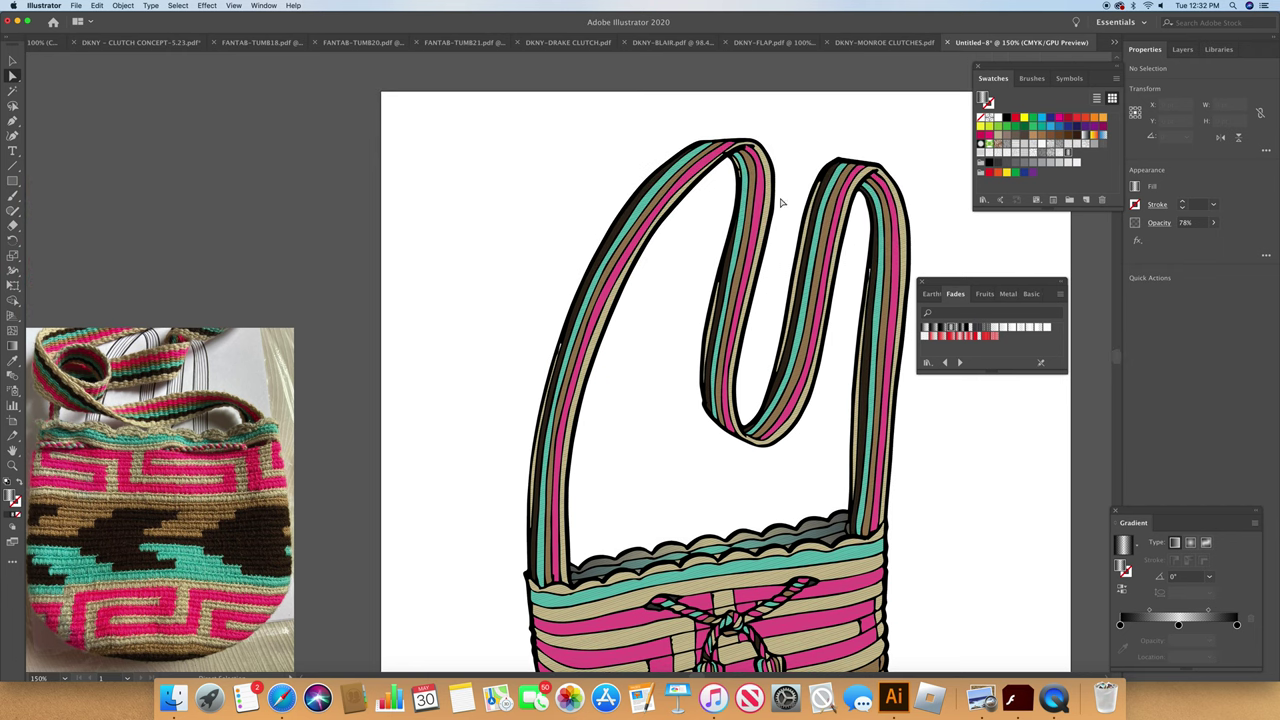
left_click(13, 120)
left_click(65, 678)
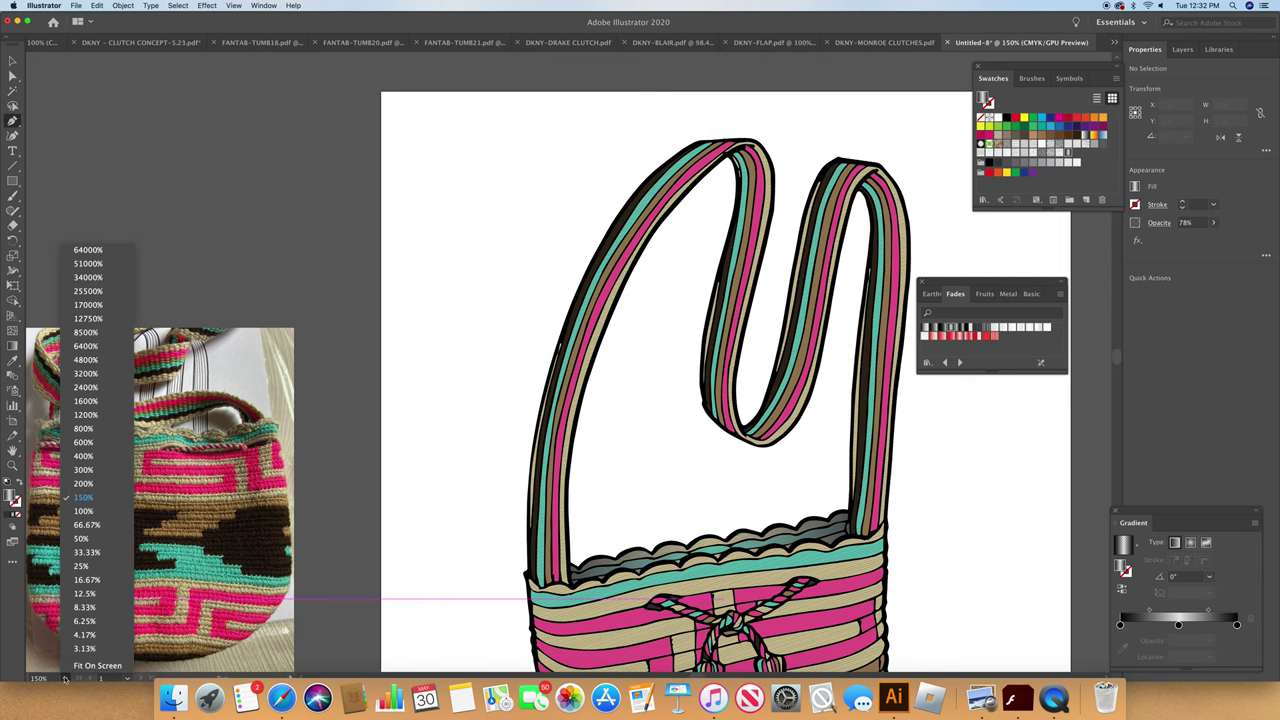
left_click(125, 457)
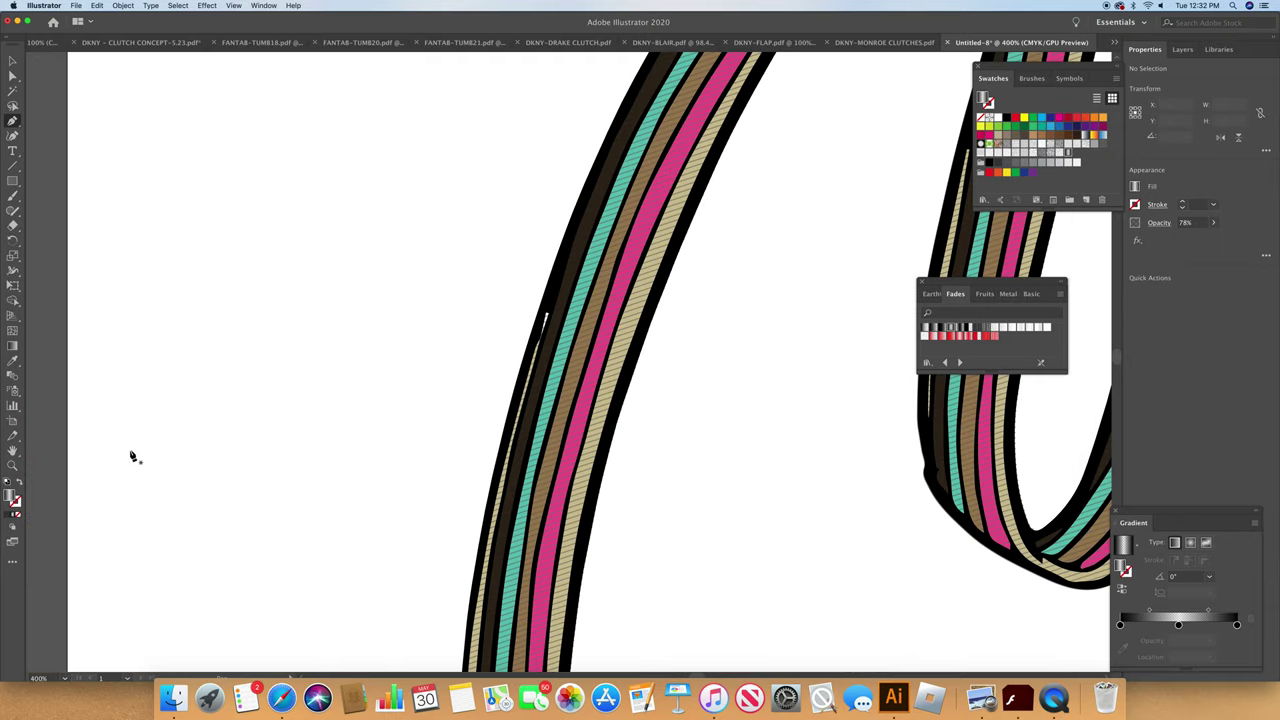
scroll(698, 672, "right", 5)
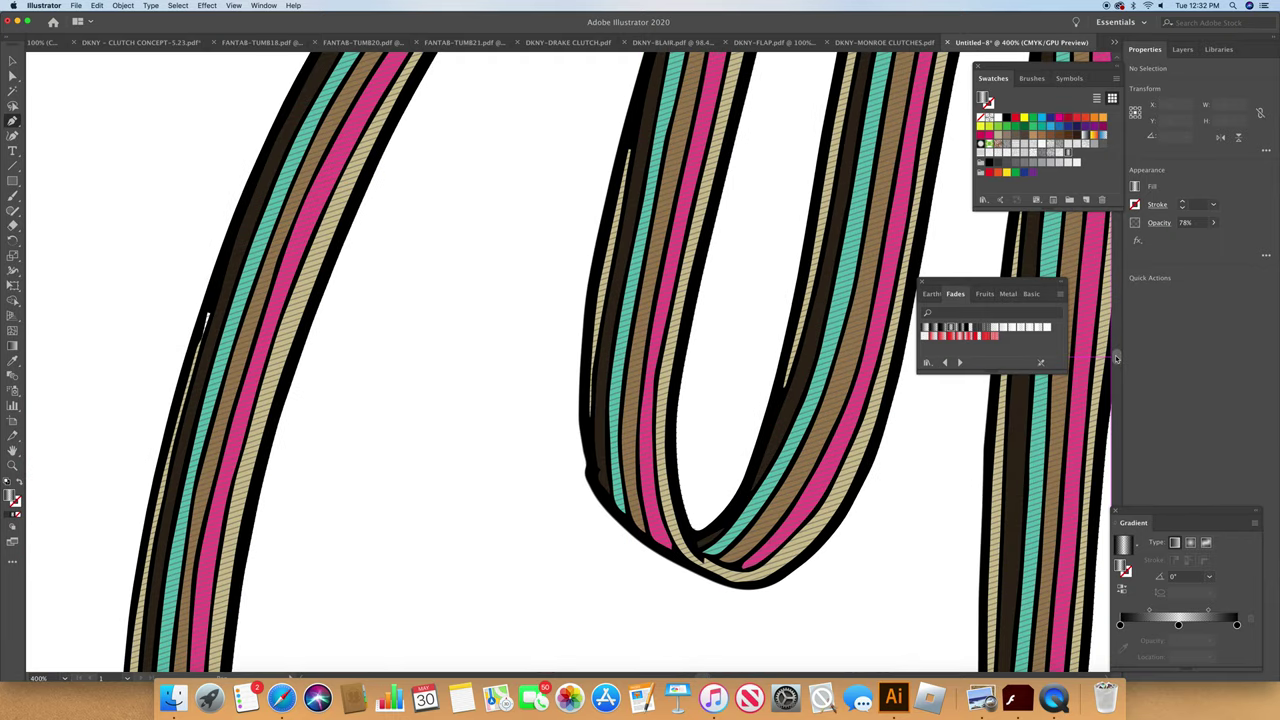
scroll(1115, 365, "up", 10)
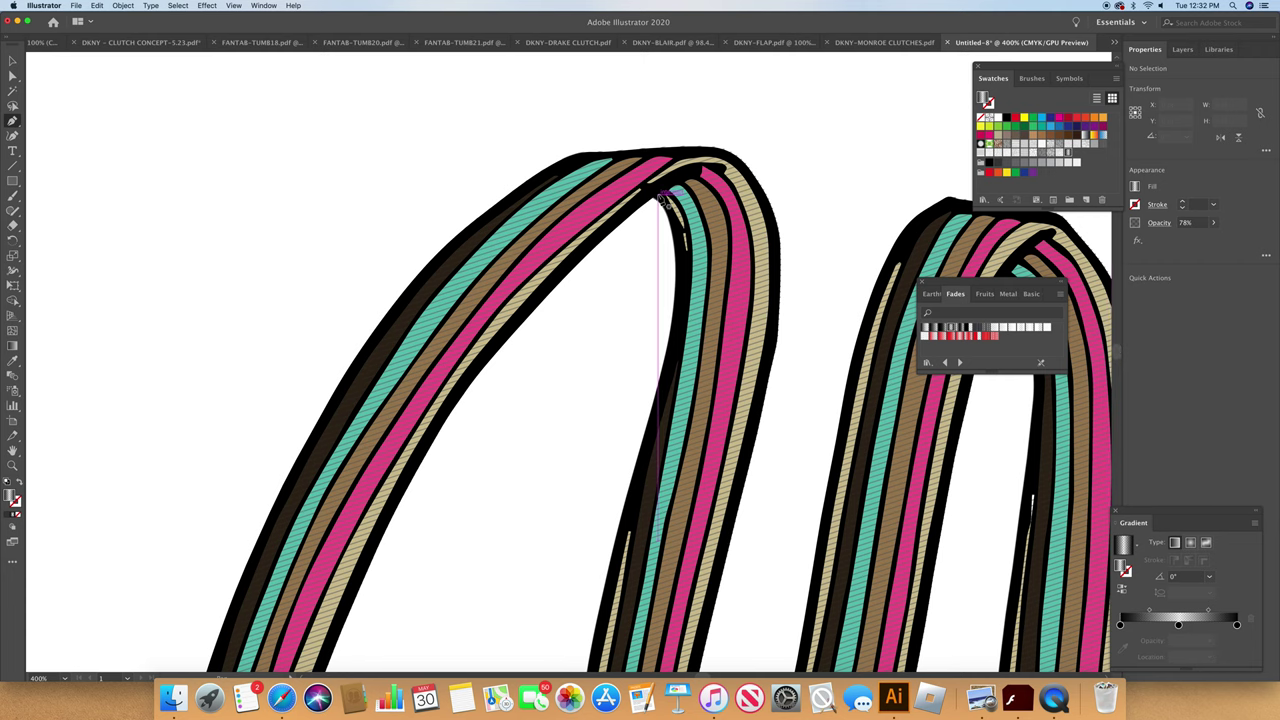
left_click(700, 186)
left_click_drag(742, 168, 771, 334)
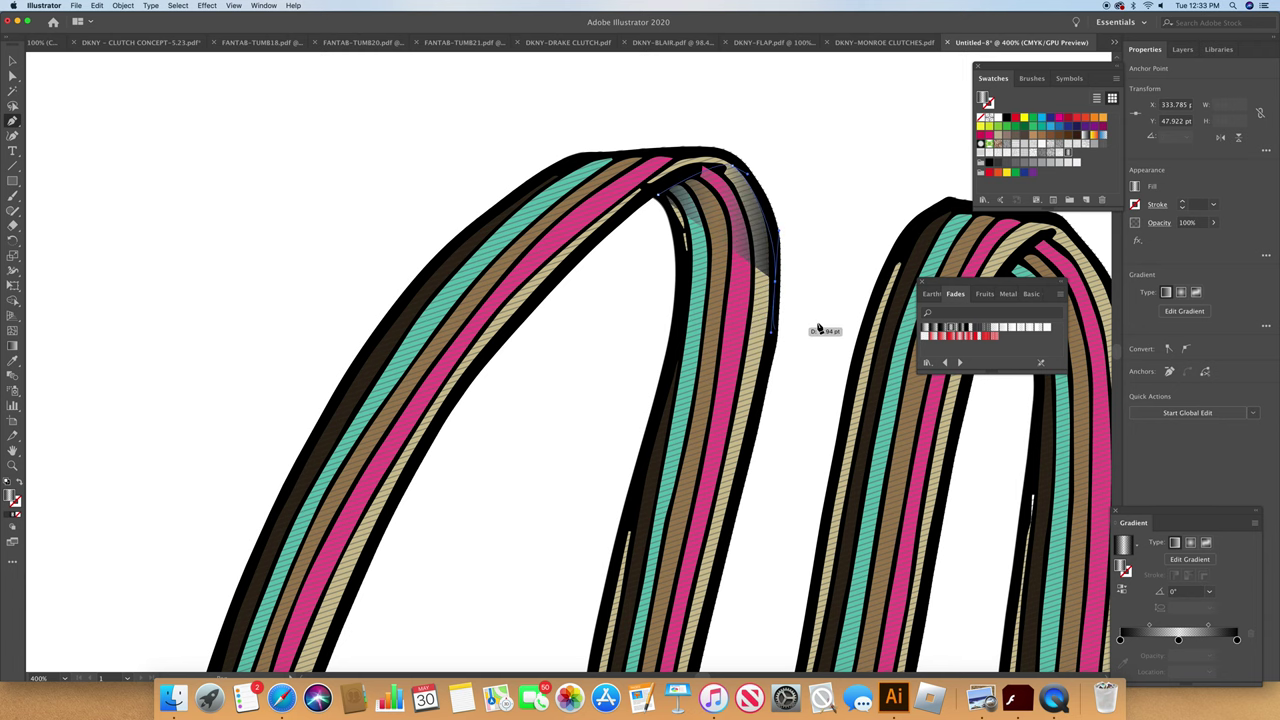
Step: Continue the Pen path down the strap section's right edge, around the lower bend and up the start of its left edge
left_click_drag(1117, 351, 698, 574)
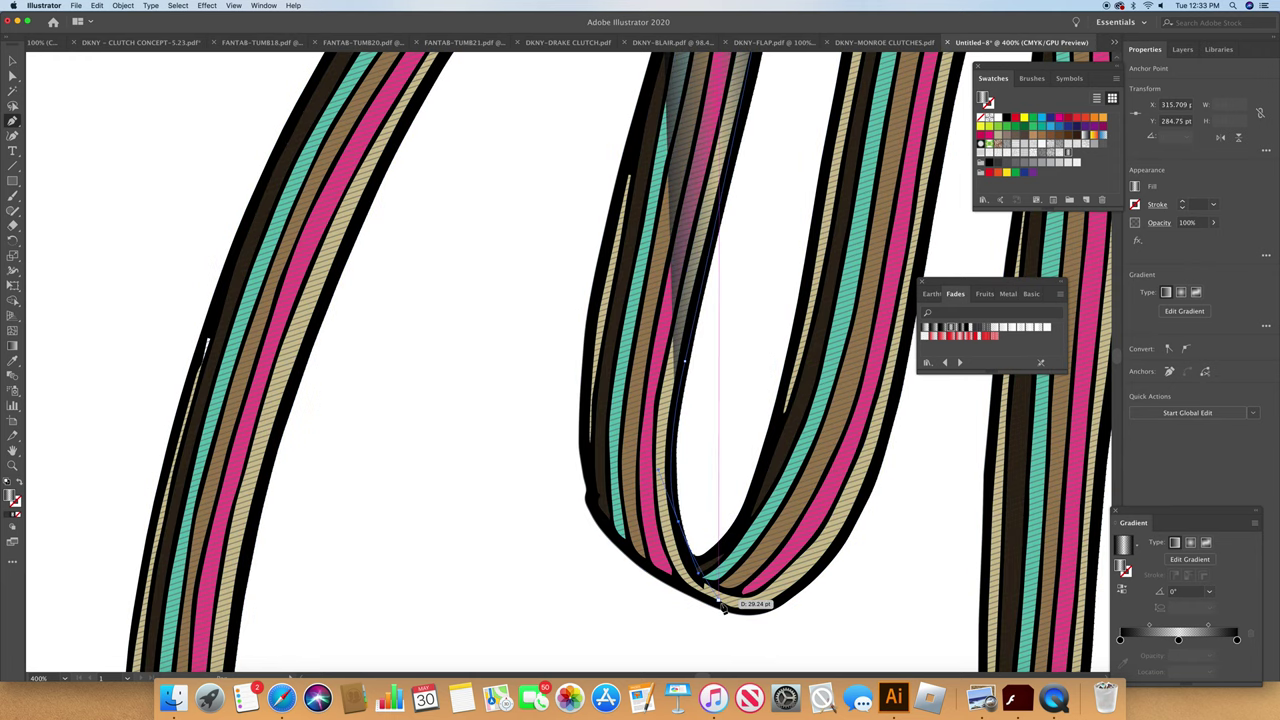
left_click(719, 600)
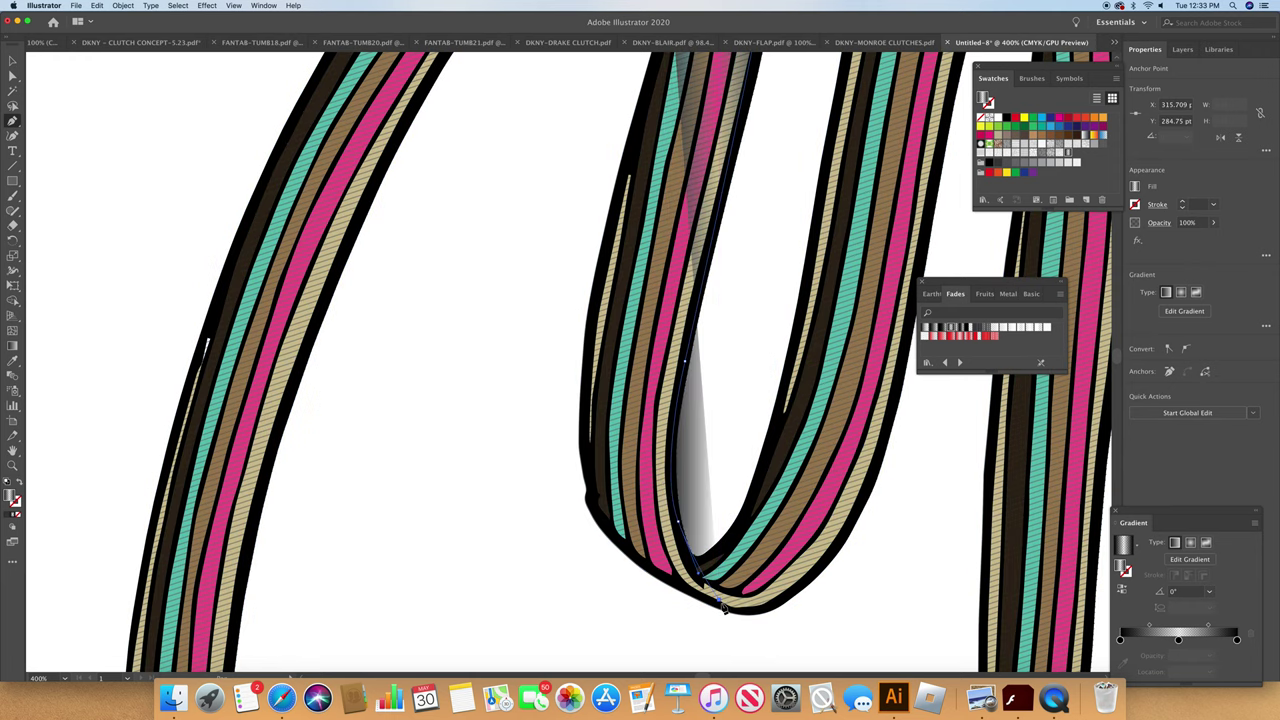
left_click_drag(642, 568, 595, 510)
left_click(595, 509)
left_click_drag(584, 370, 591, 325)
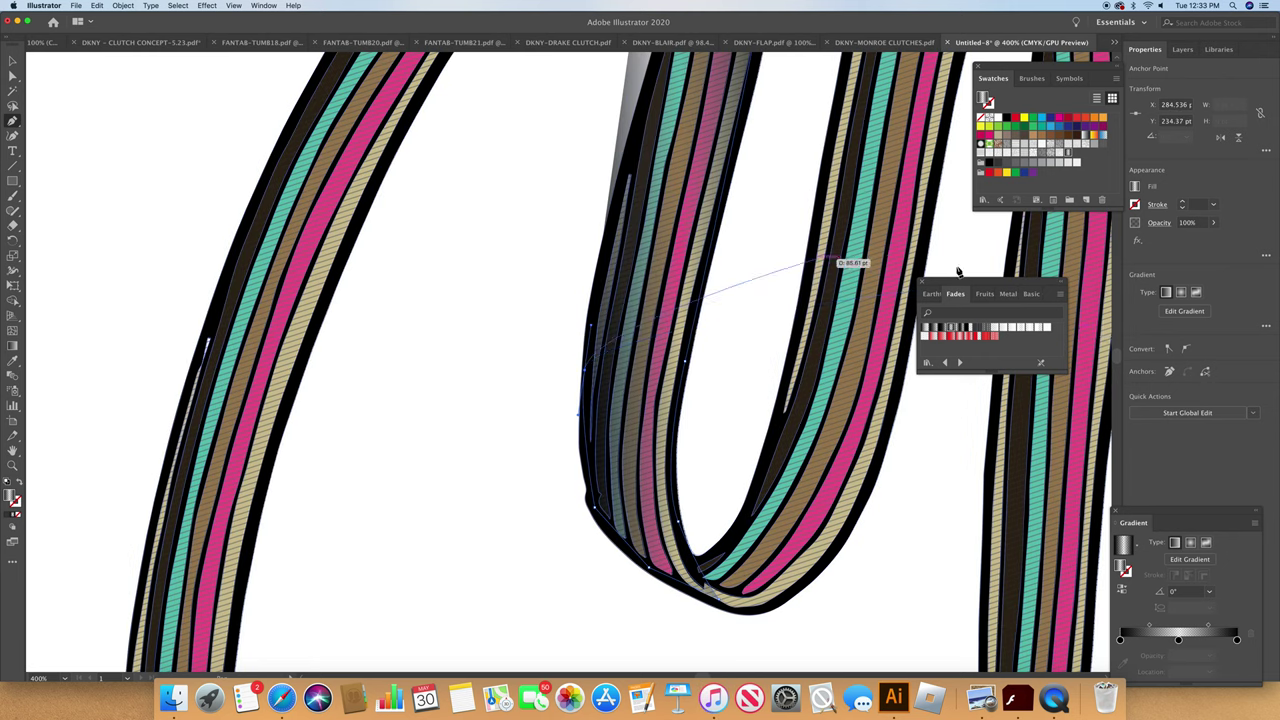
Step: Trace the strap section's left edge up to the top fold, then try a radial gradient and restore the linear type
scroll(1117, 354, "up", 10)
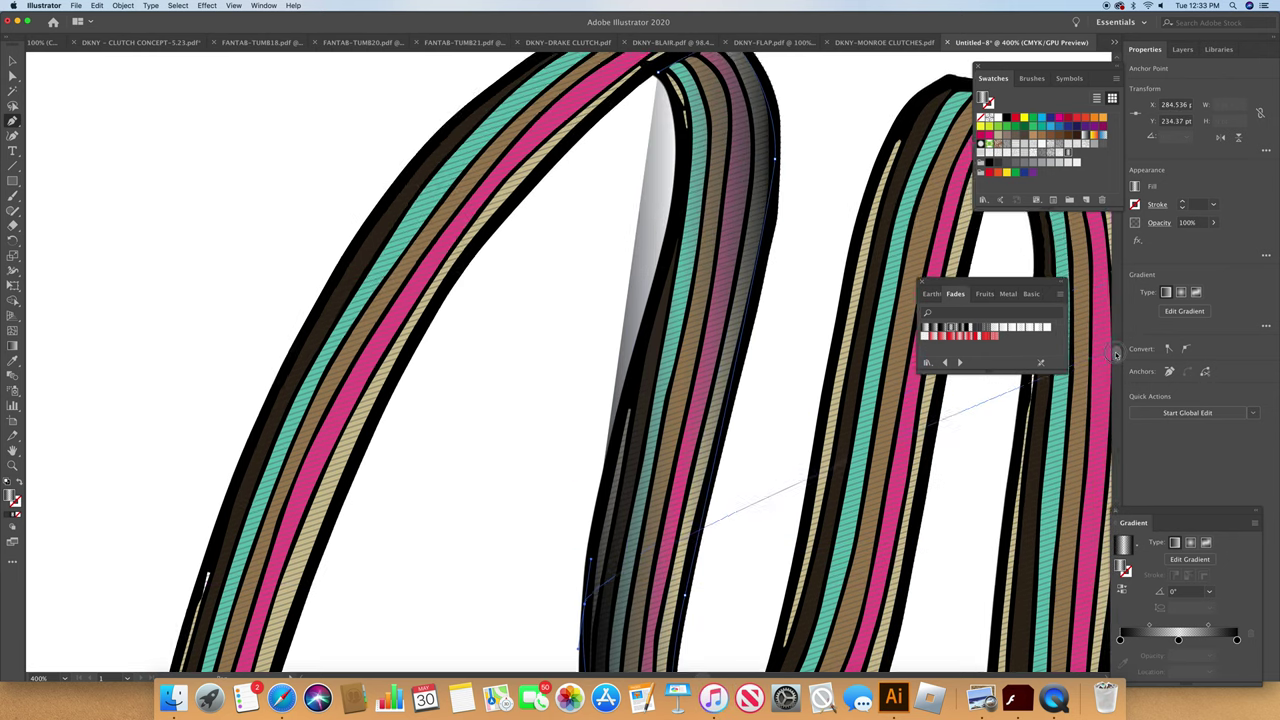
left_click_drag(663, 354, 685, 232)
left_click_drag(658, 163, 642, 159)
left_click(646, 163)
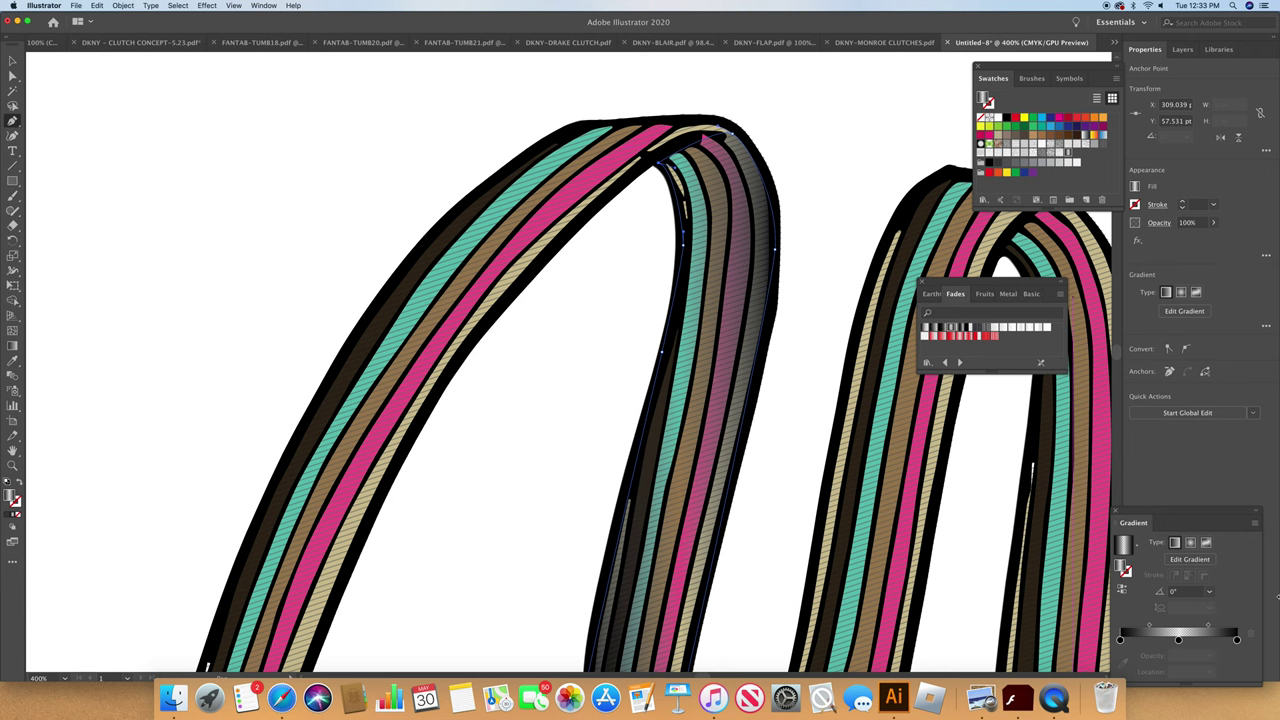
left_click(1191, 545)
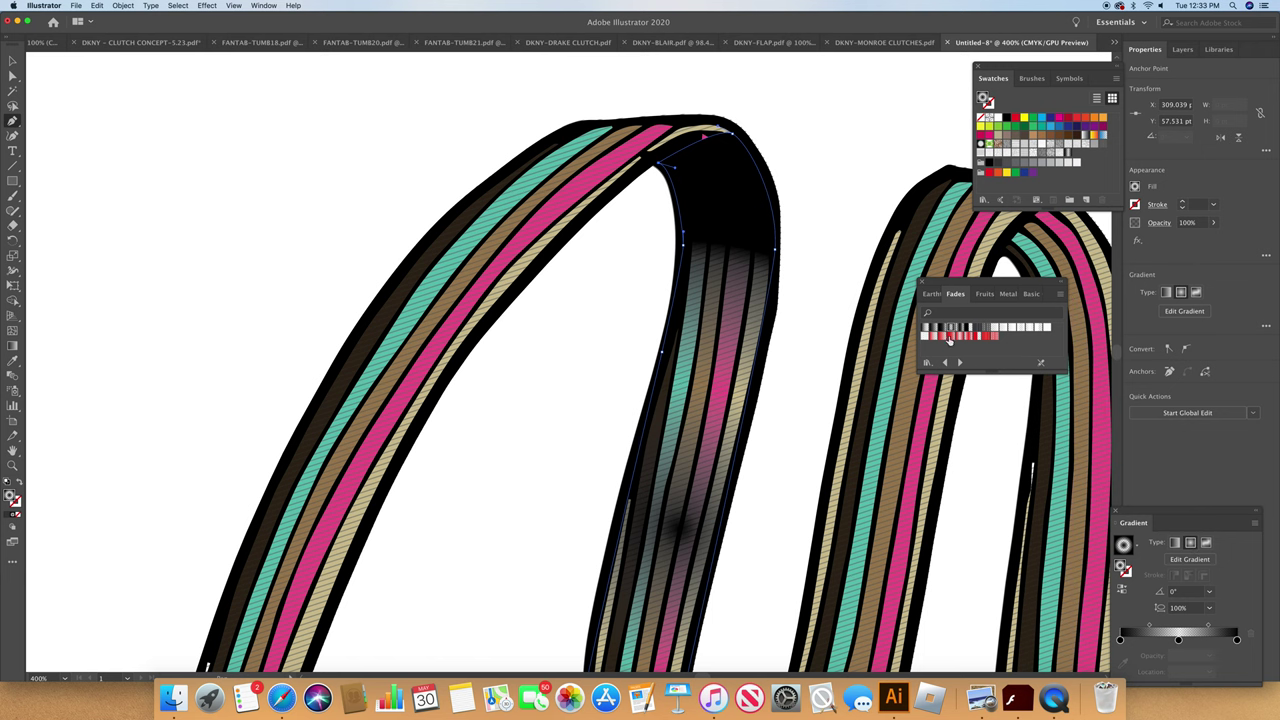
left_click(1175, 542)
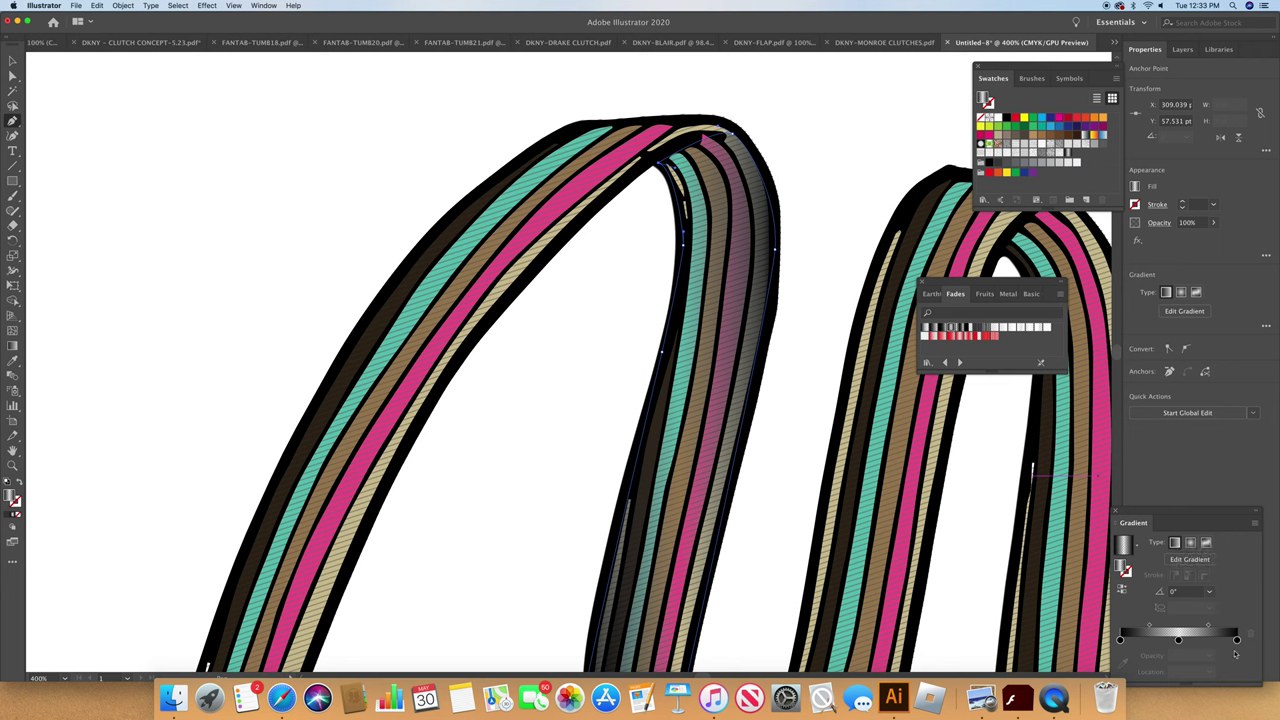
Step: Set the folded strap shape's gradient angle to 60° and try shifting the gradient's first midpoint
left_click(1210, 592)
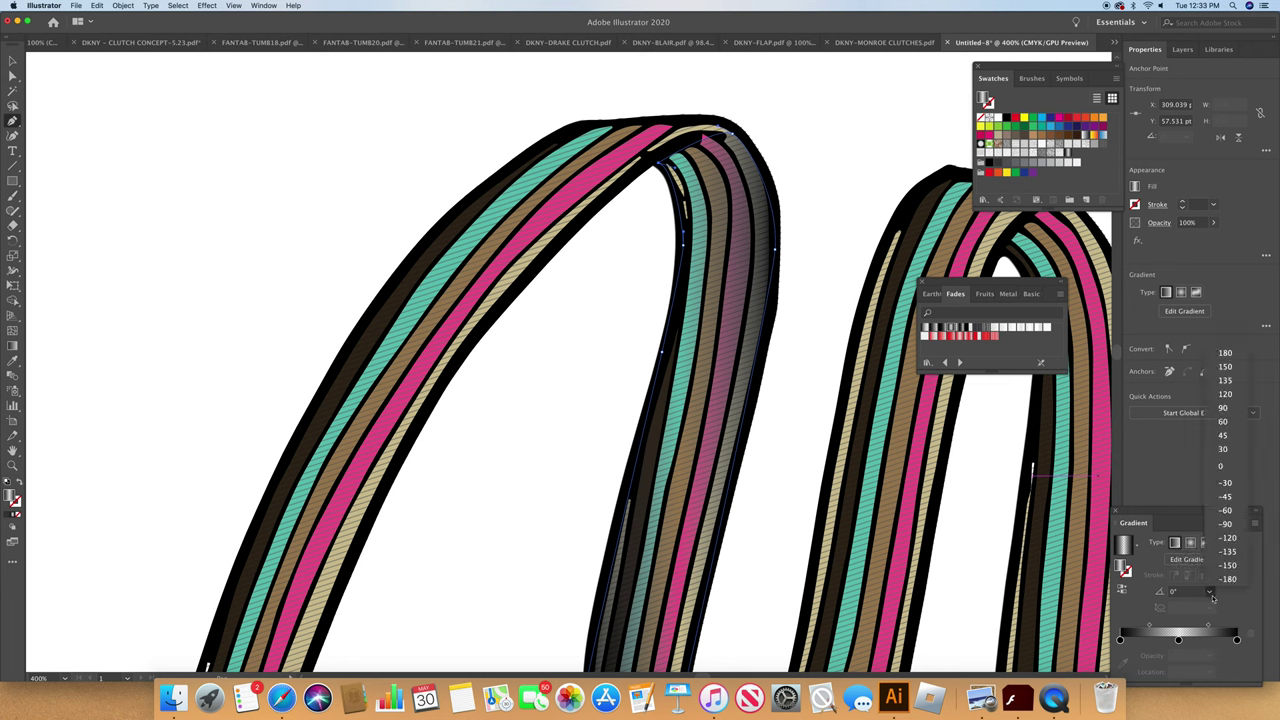
left_click(1224, 422)
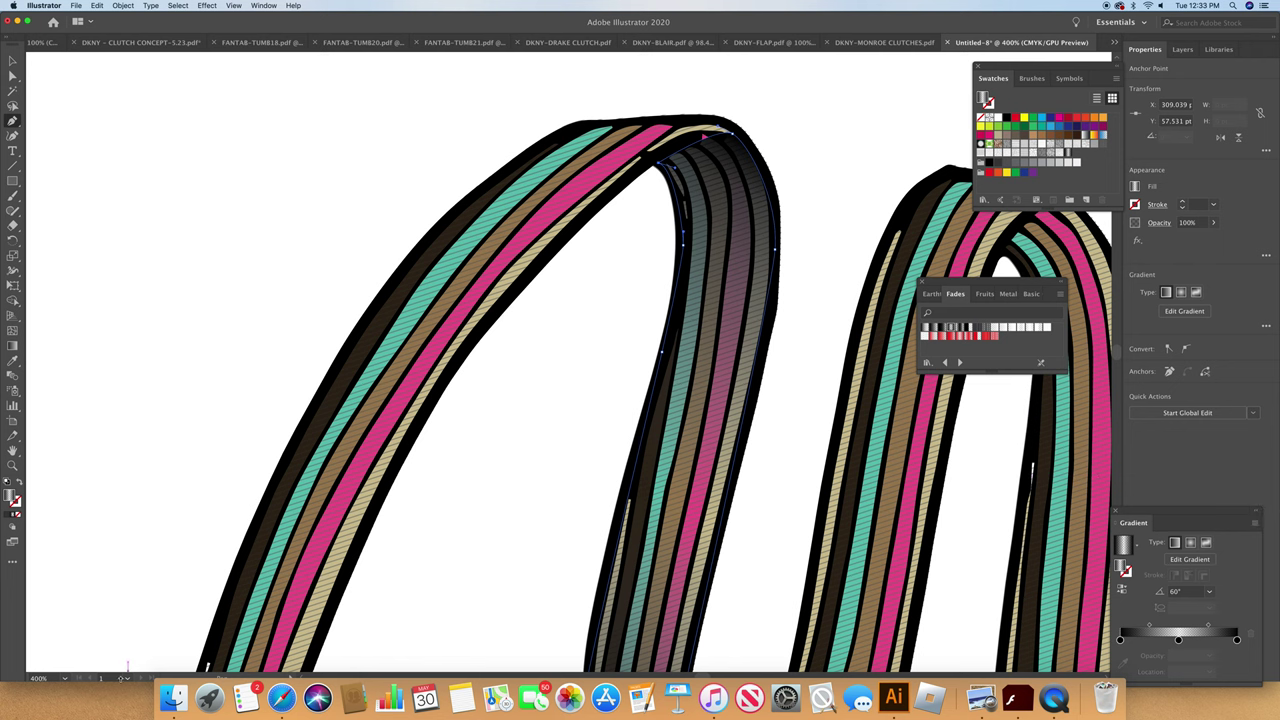
left_click(63, 679)
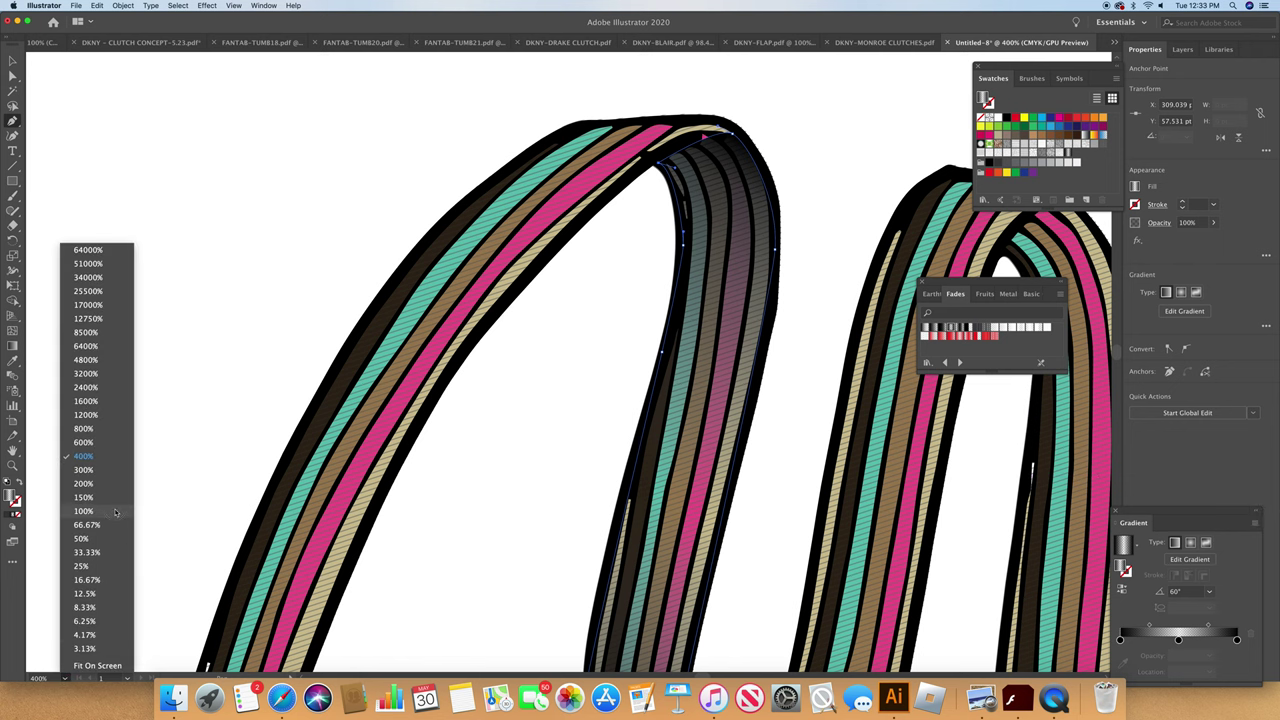
left_click(90, 518)
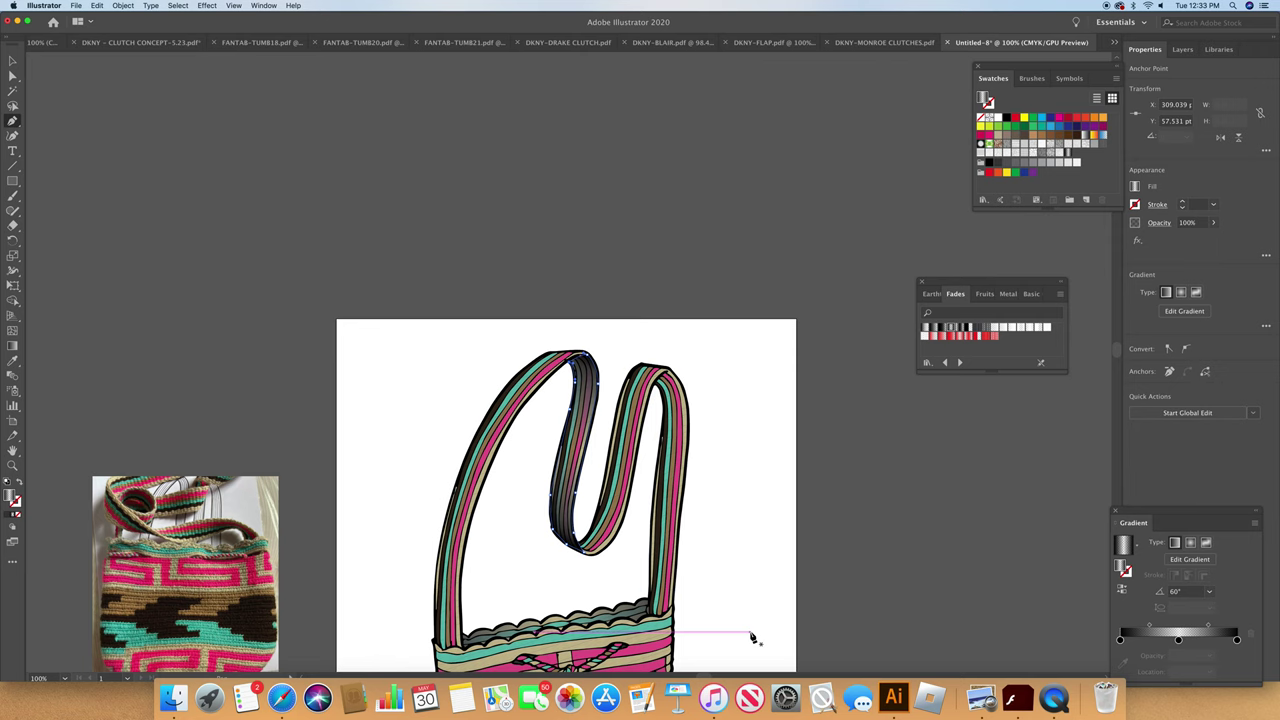
left_click_drag(1149, 625, 1157, 625)
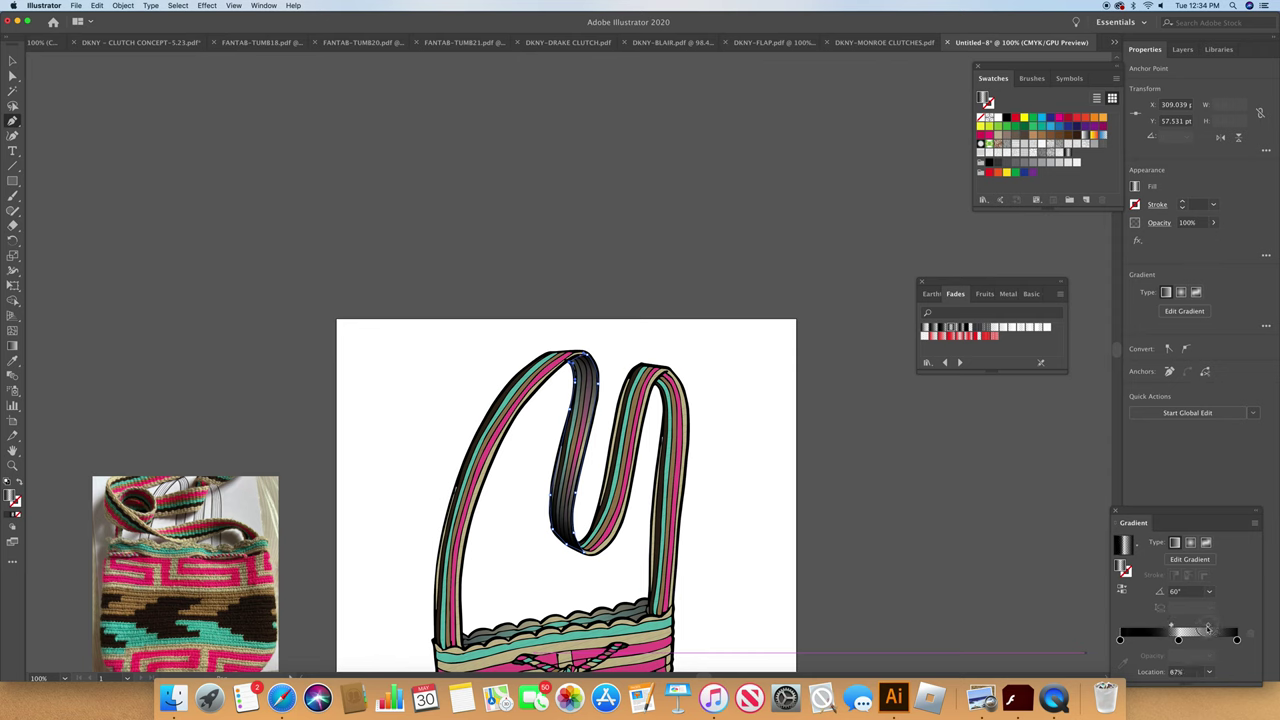
left_click_drag(1171, 626, 1145, 628)
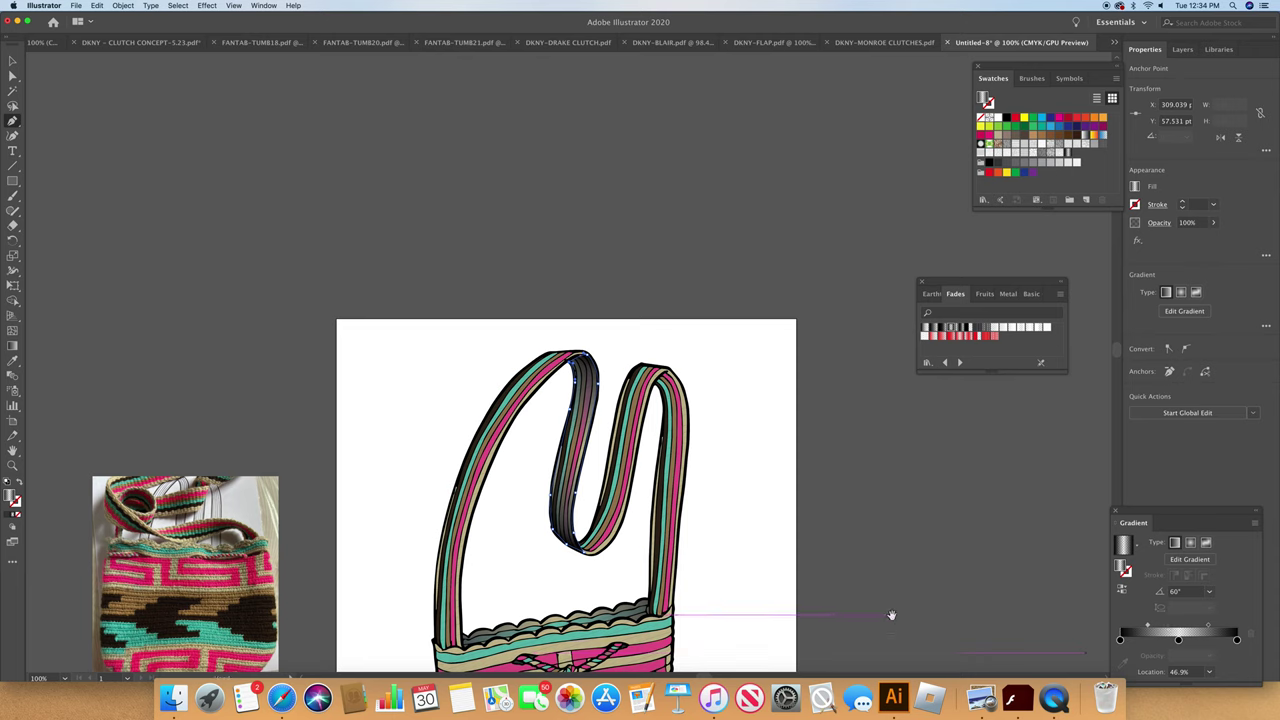
Step: Try a solid dark grey fill at 51% opacity on the folded strap shape and undo the stray anchor point
left_click(996, 162)
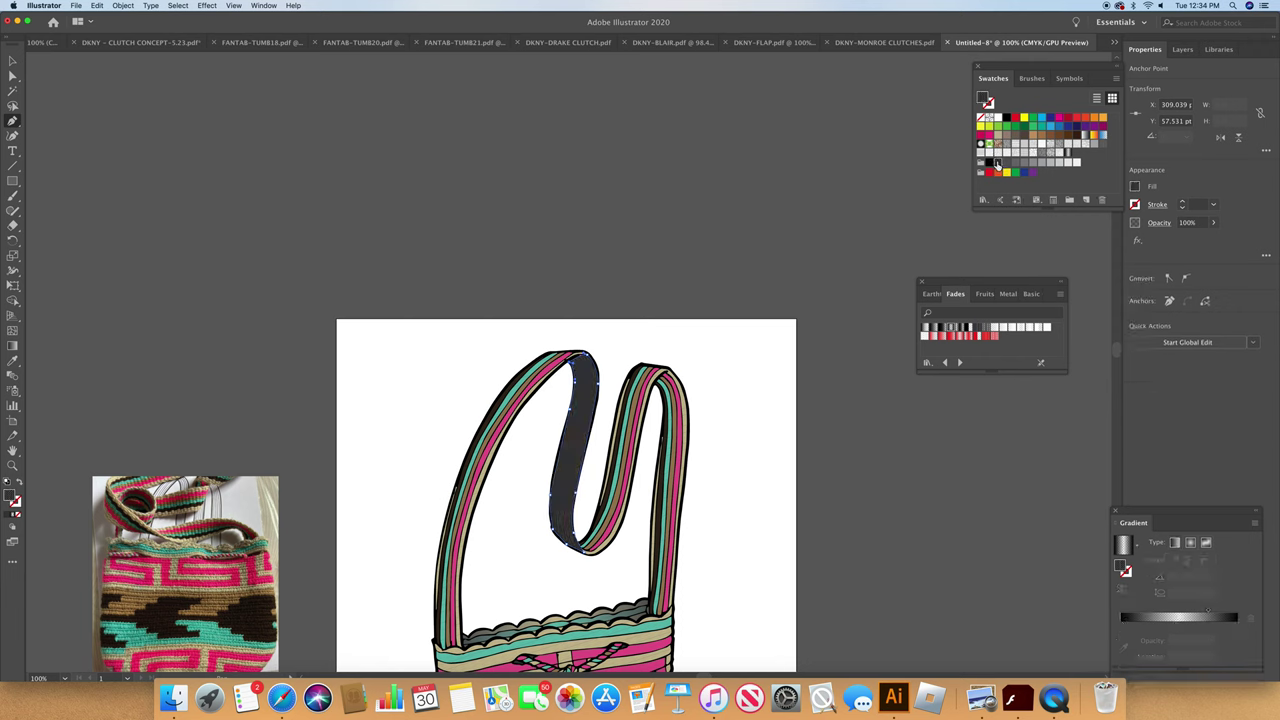
left_click(1172, 226)
left_click(1158, 245)
left_click_drag(1160, 264, 1131, 267)
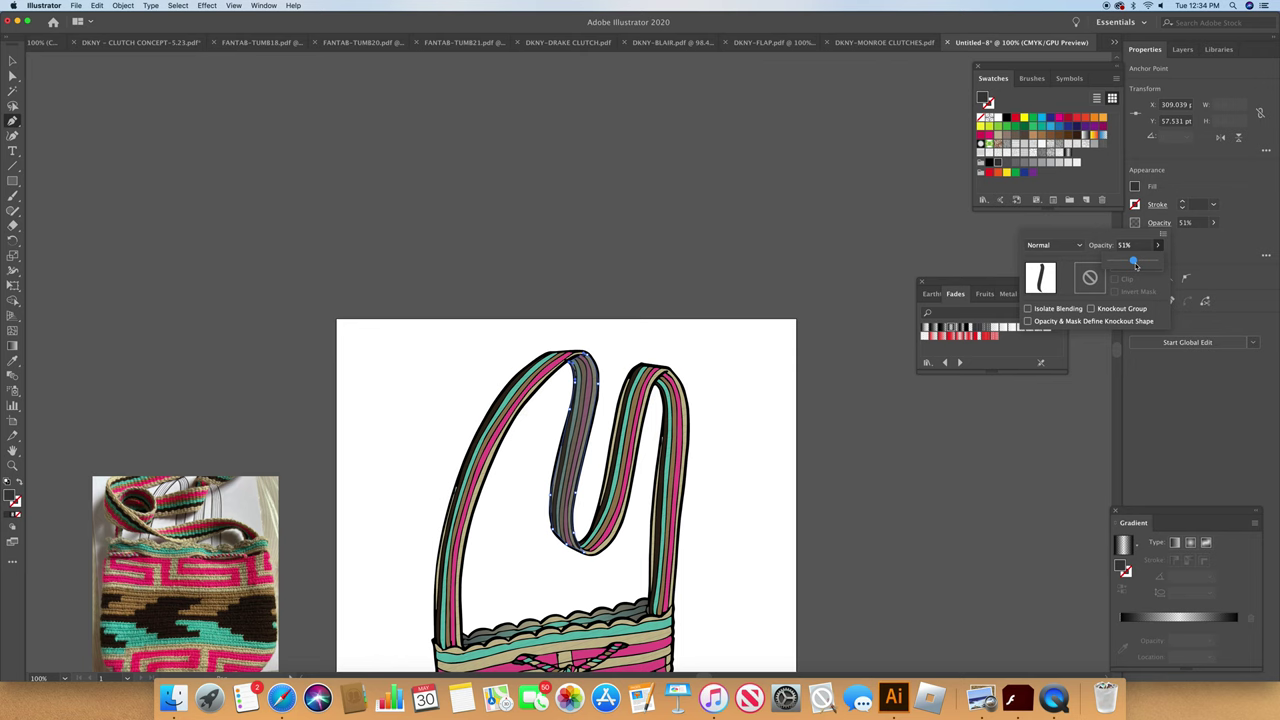
left_click(884, 393)
left_click(884, 393)
left_click(884, 391)
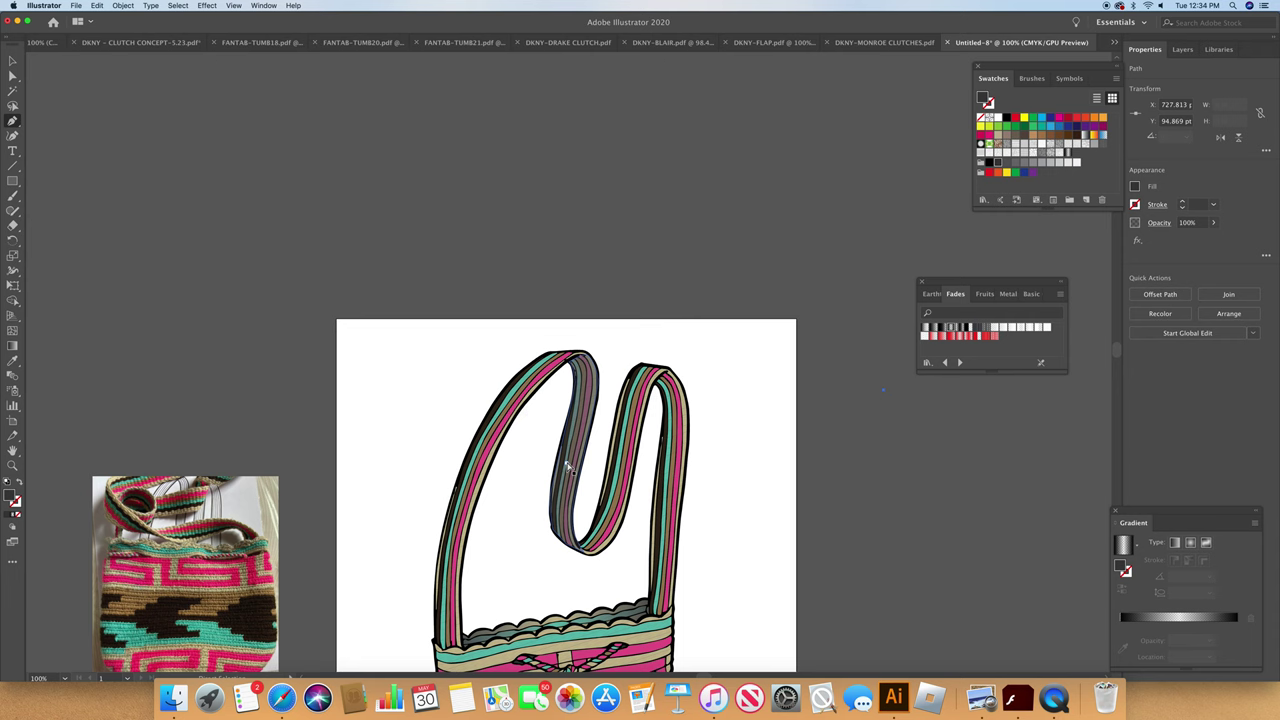
key("super+z")
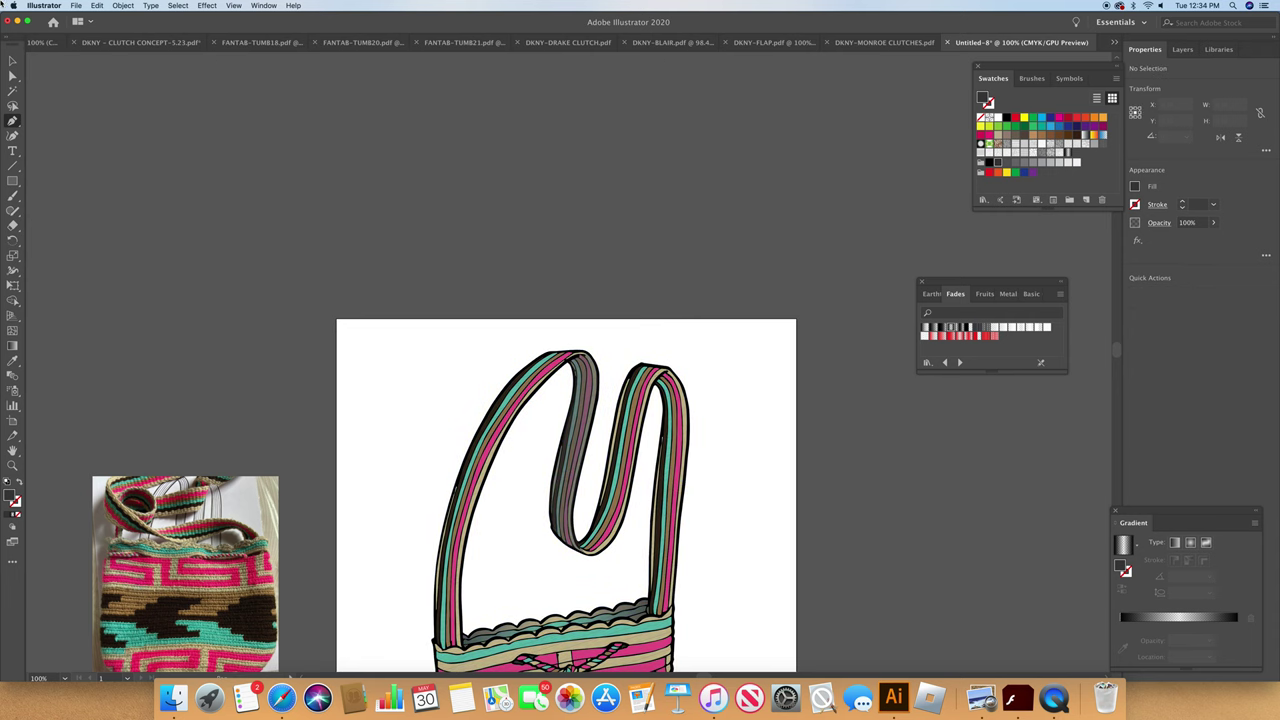
Step: Reapply the black-to-light-to-black Fades gradient to the folded strap shape with a 60° angle, set its opacity to 76% and deselect it
left_click(13, 62)
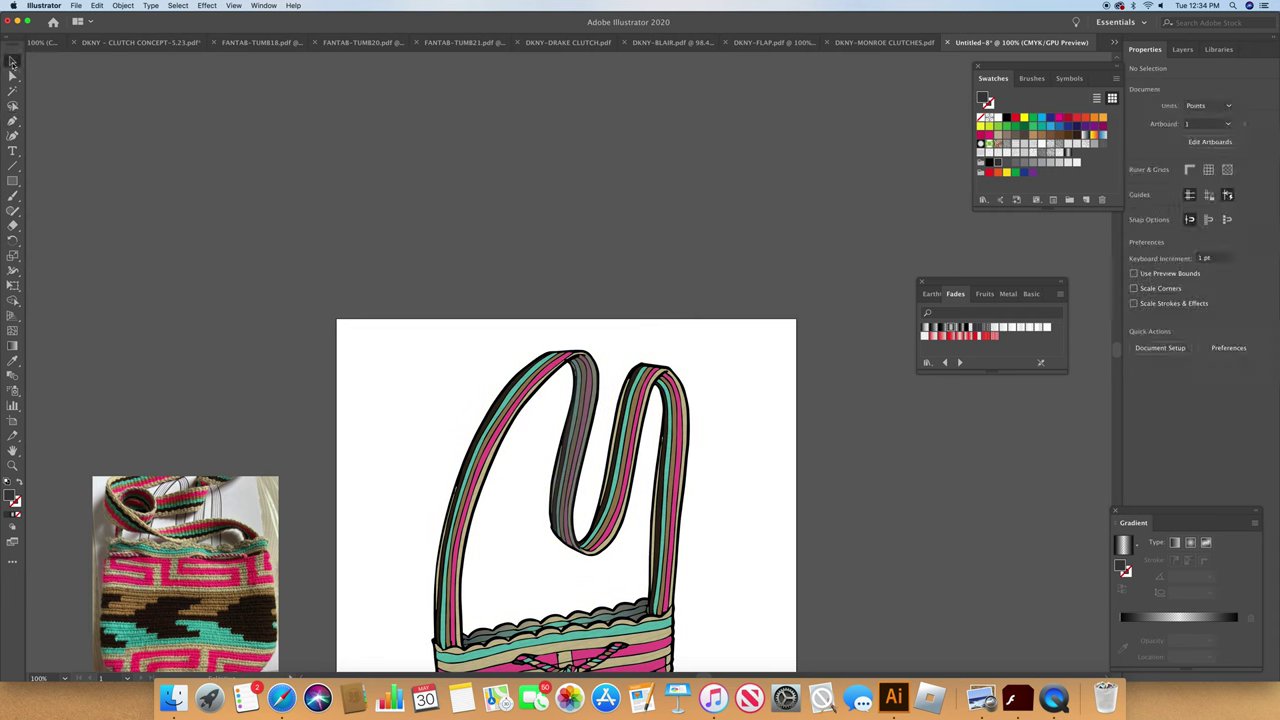
left_click(566, 477)
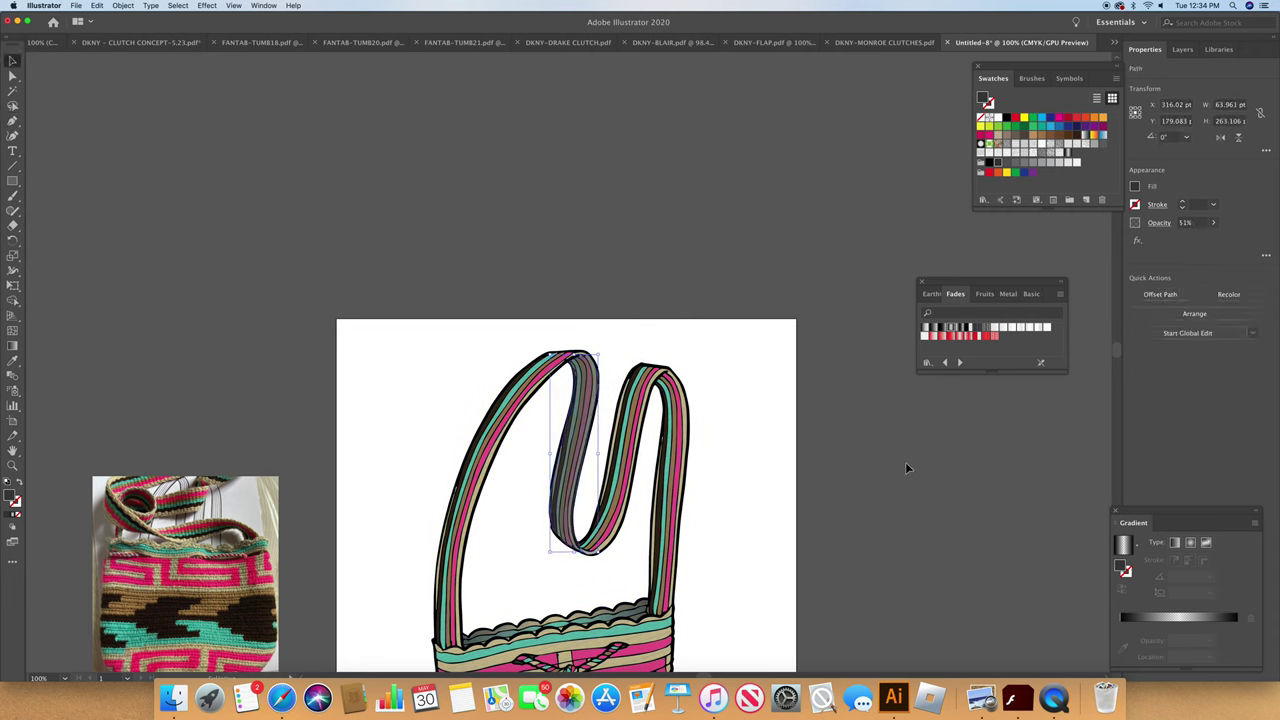
left_click(951, 328)
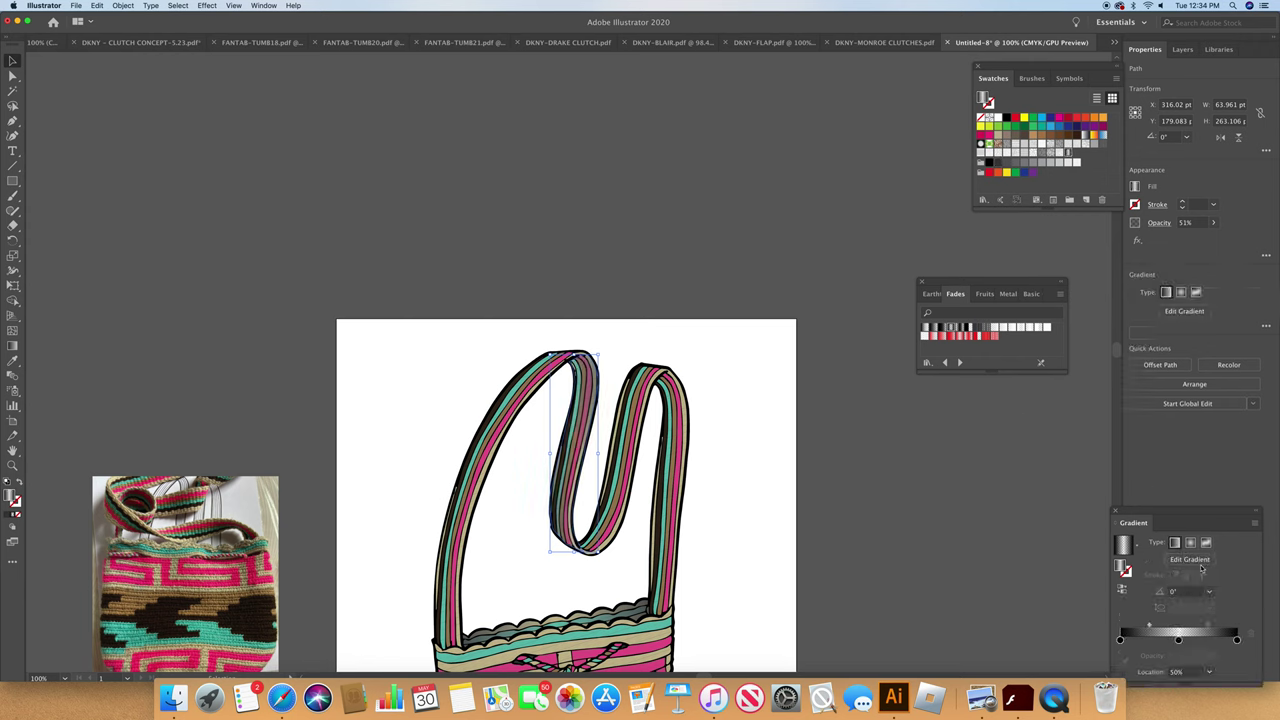
left_click(1209, 594)
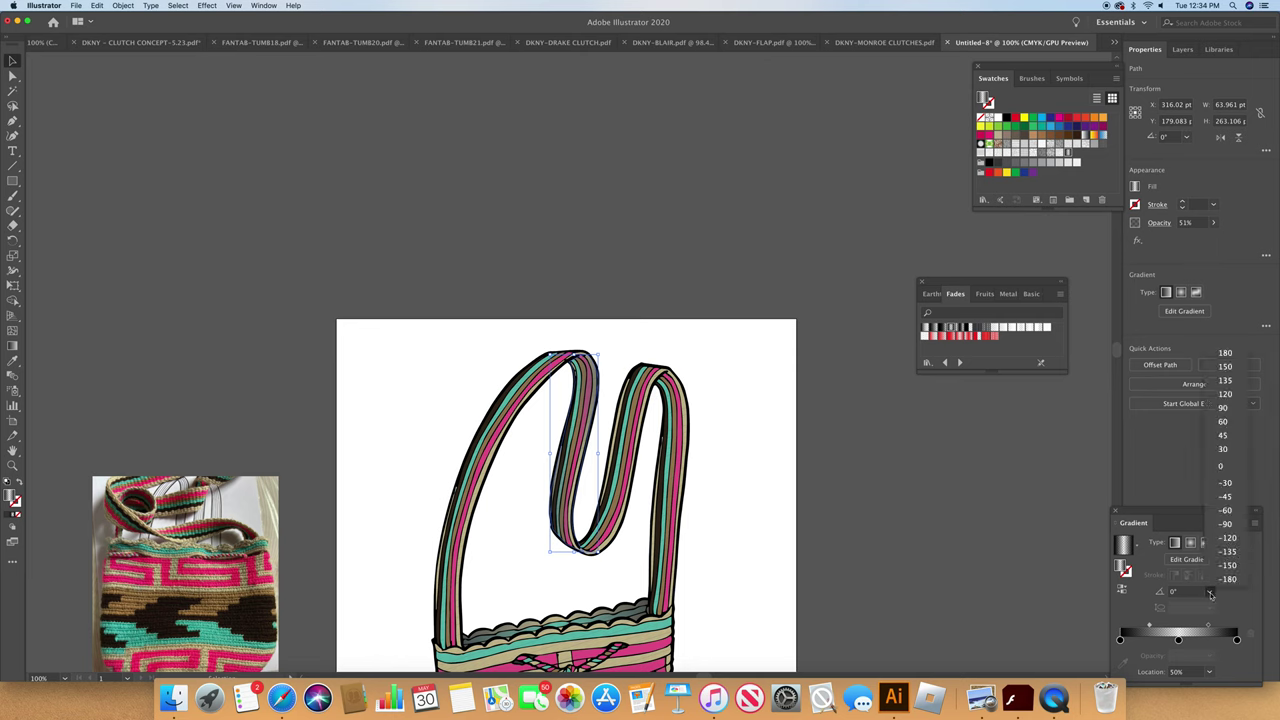
left_click(1228, 424)
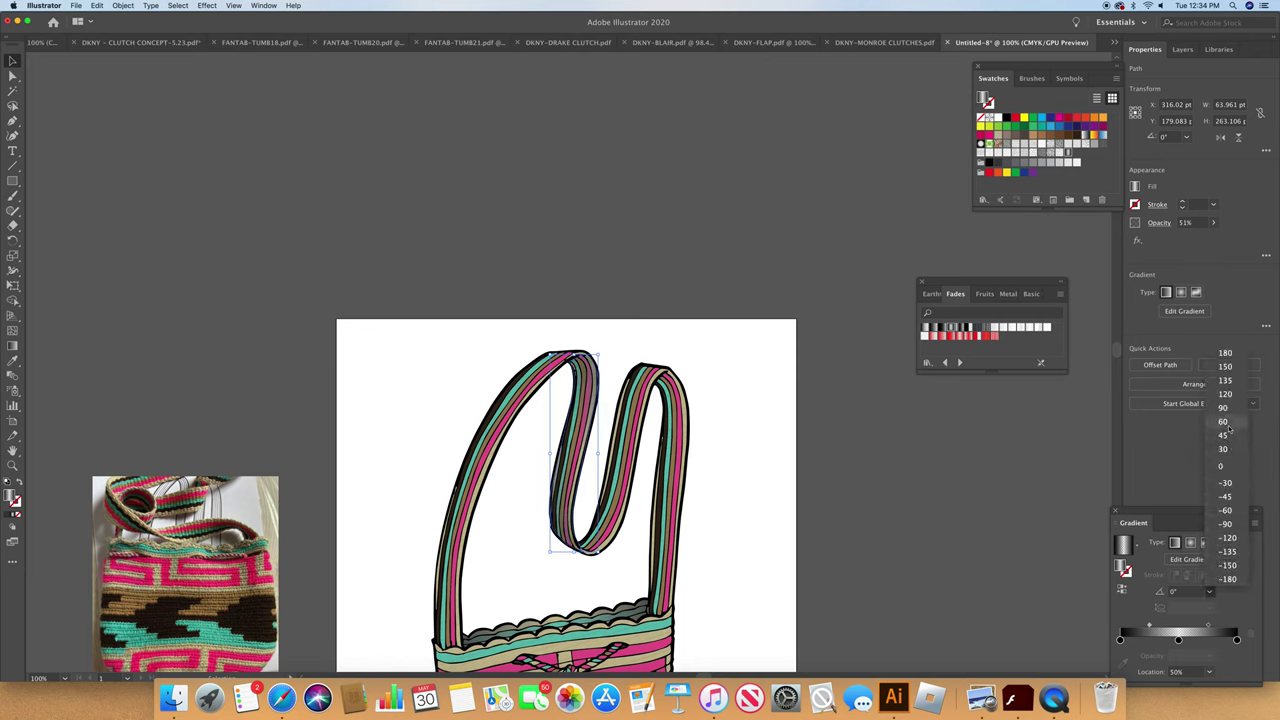
left_click(1213, 223)
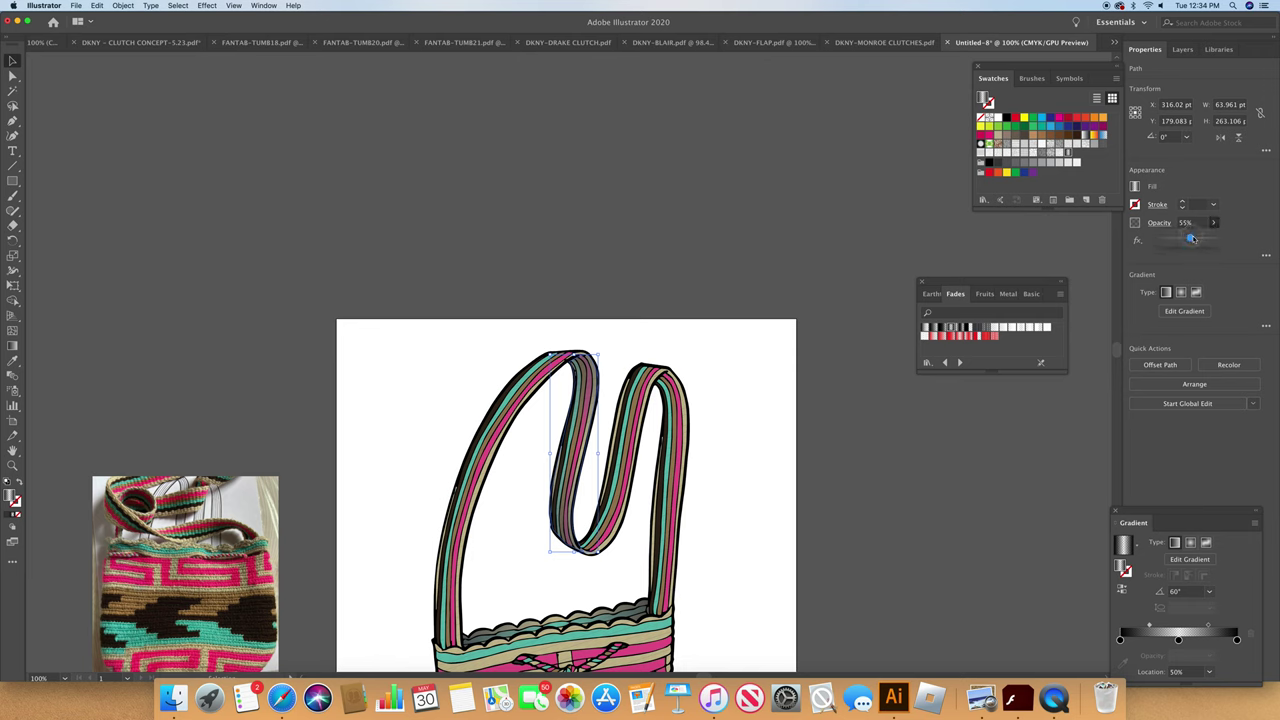
left_click_drag(1194, 240, 1202, 242)
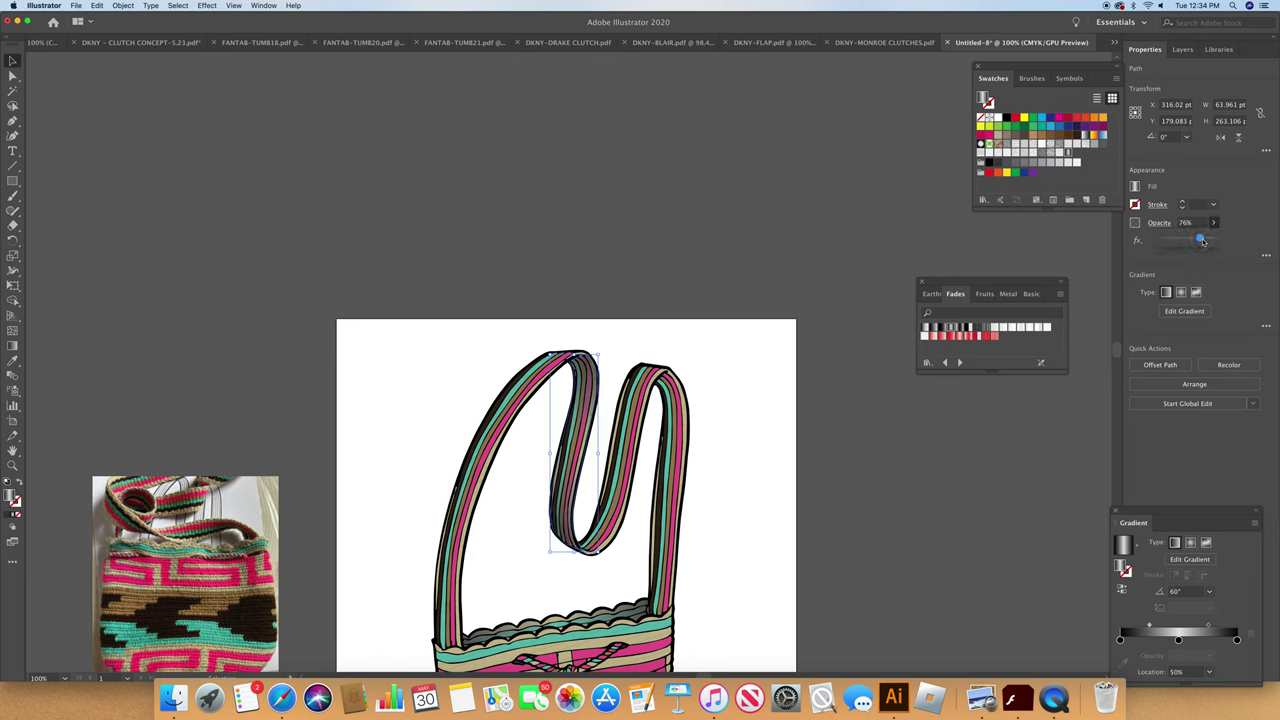
left_click(847, 406)
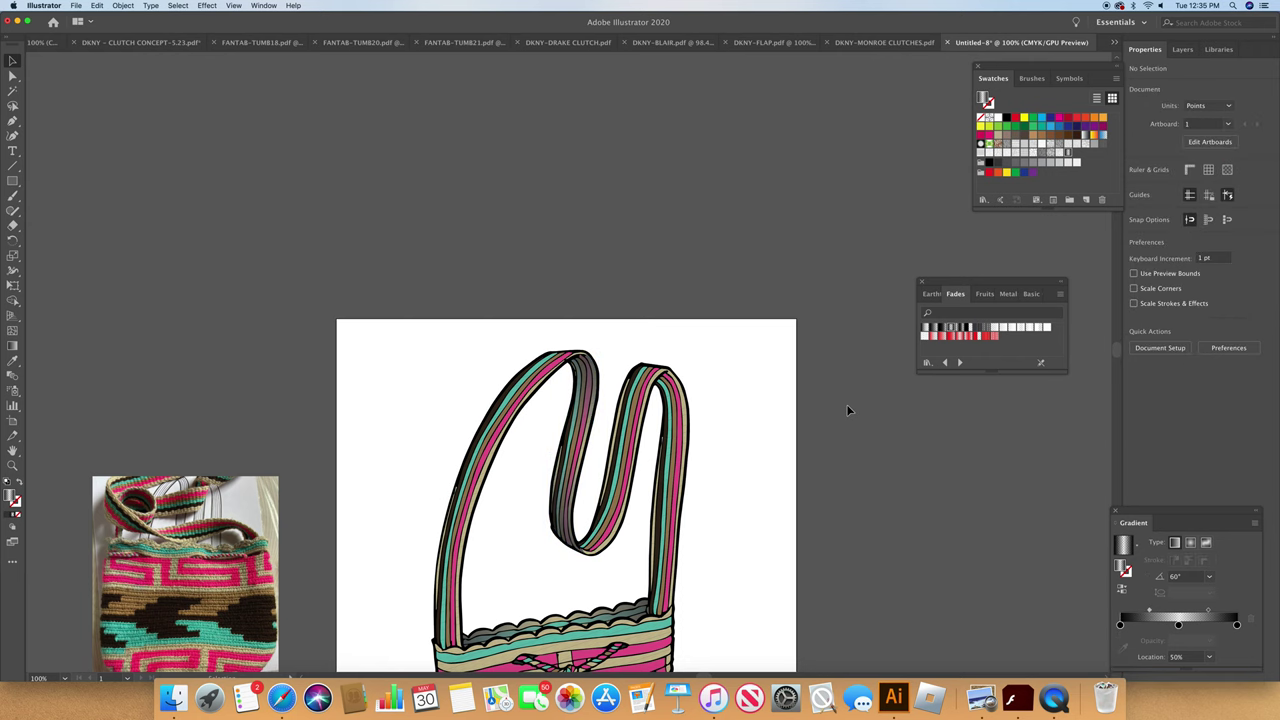
left_click(587, 391)
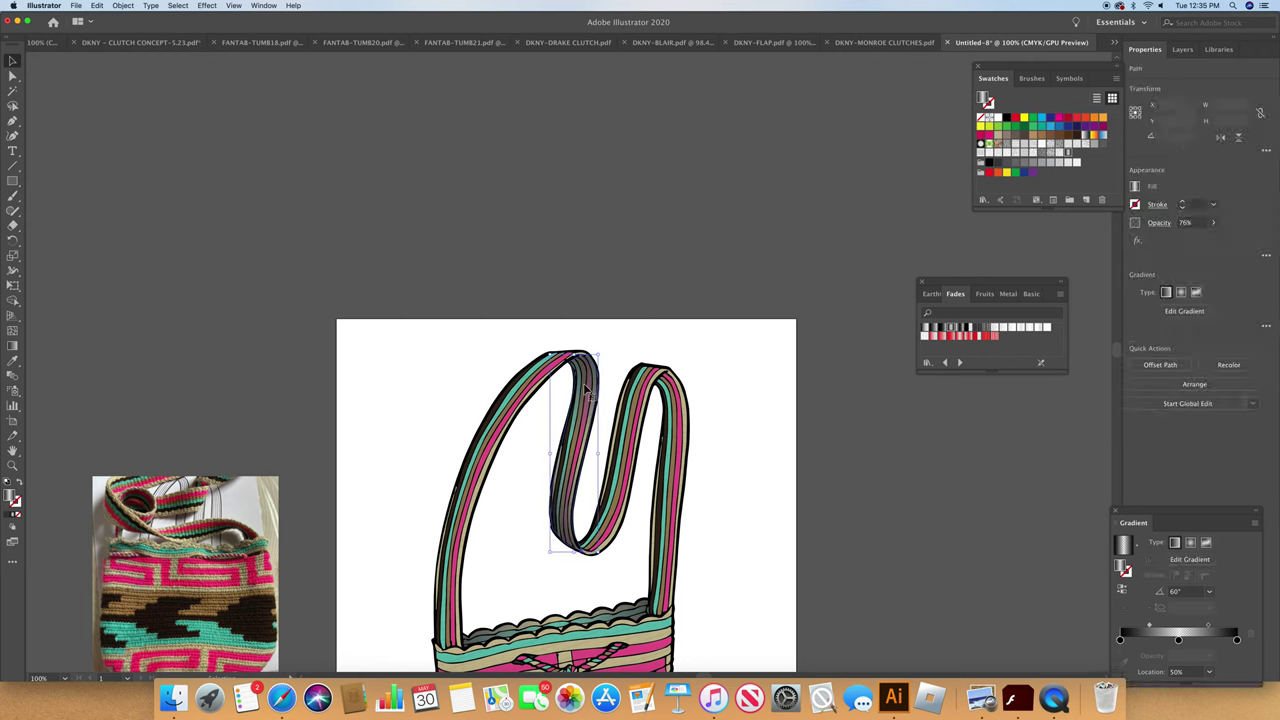
left_click(956, 612)
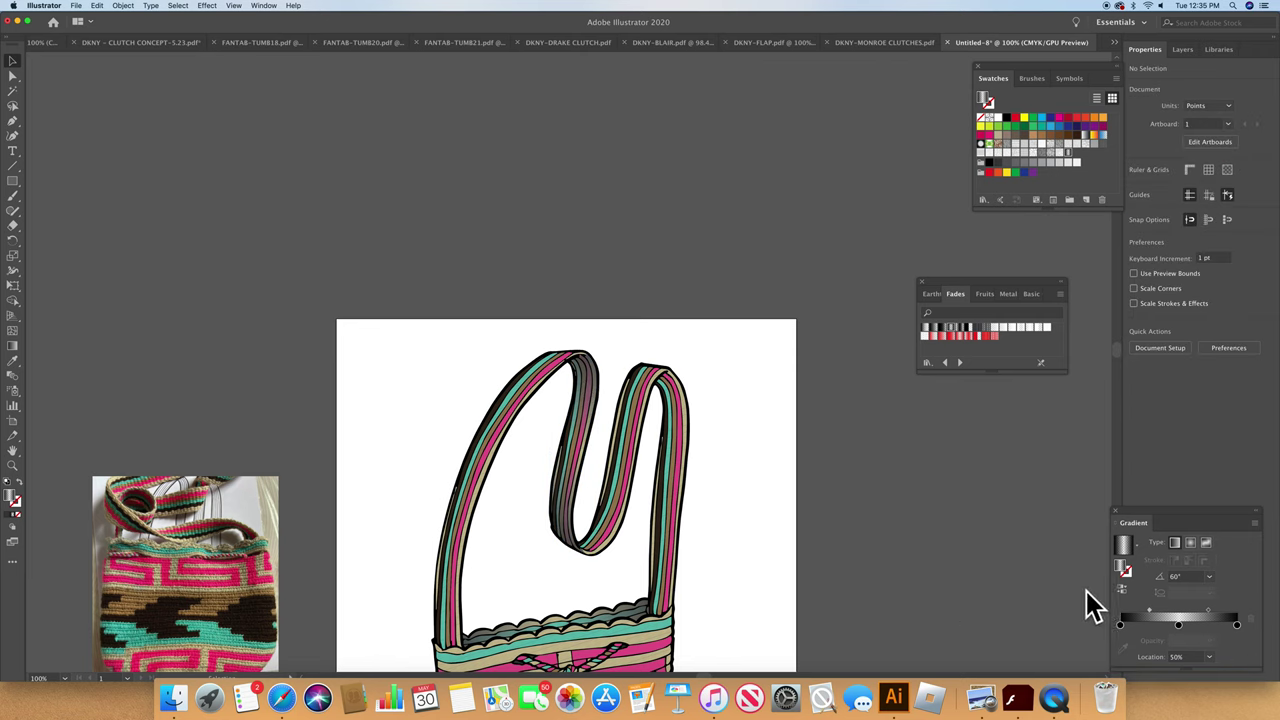
left_click(13, 121)
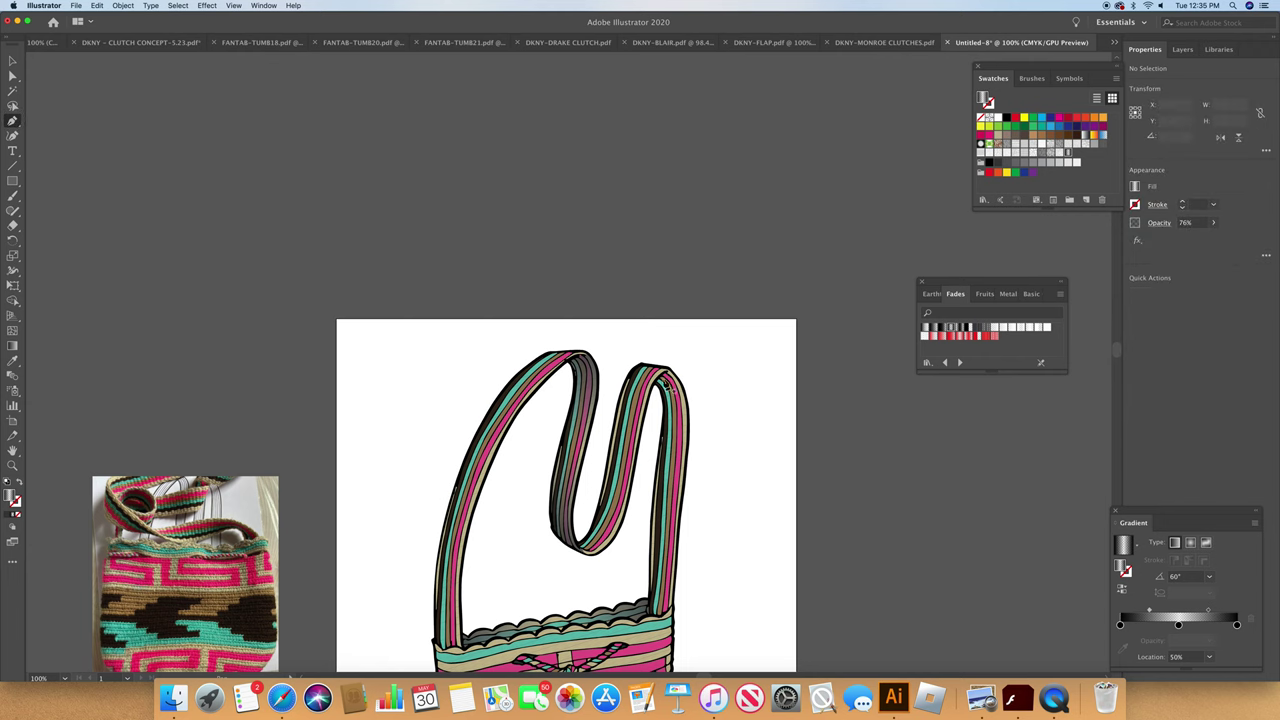
left_click(656, 386)
left_click_drag(667, 376, 672, 377)
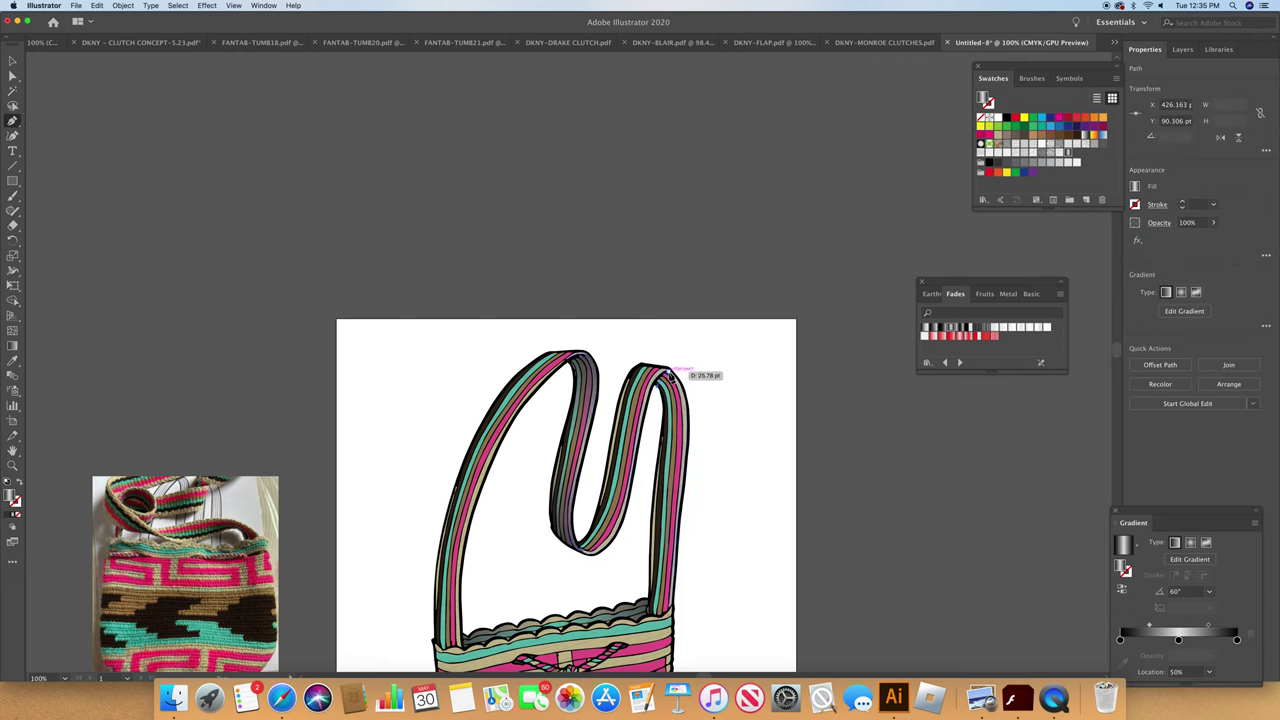
key("super+z")
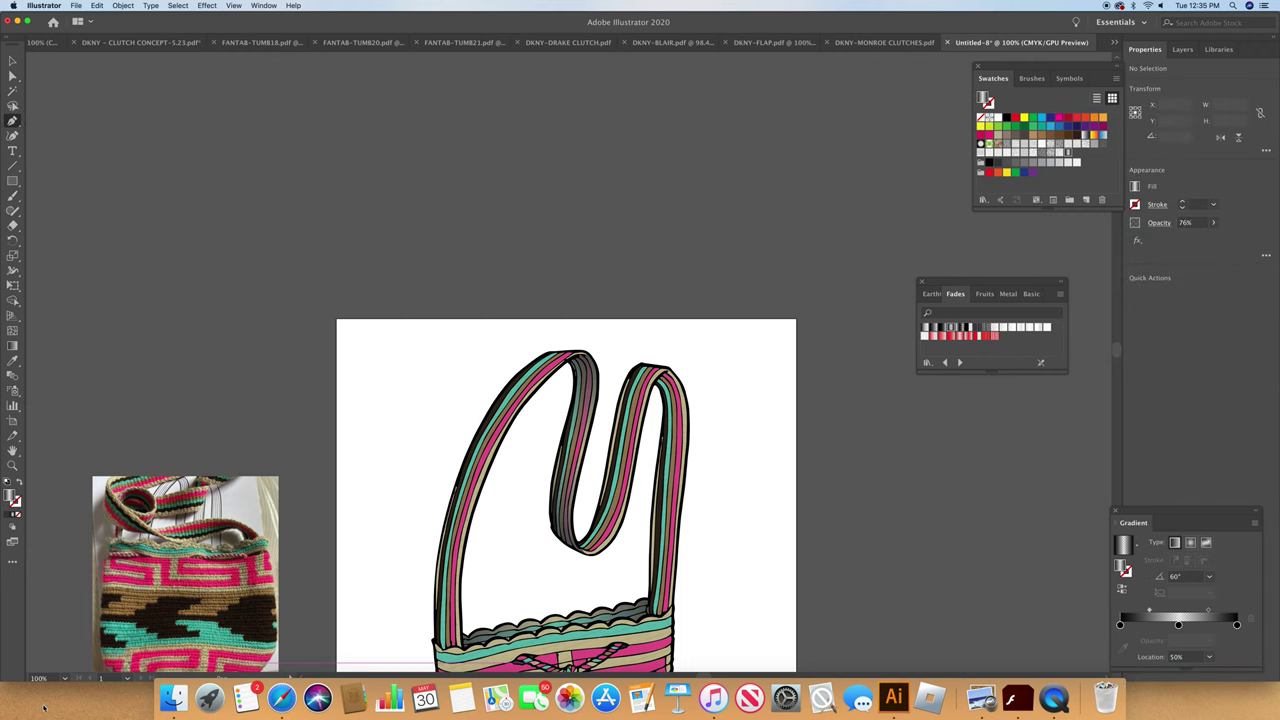
Step: Start a gradient-filled Pen path at the right strap loop's top fold and trace the outer curve down its right side
left_click(66, 679)
left_click(100, 476)
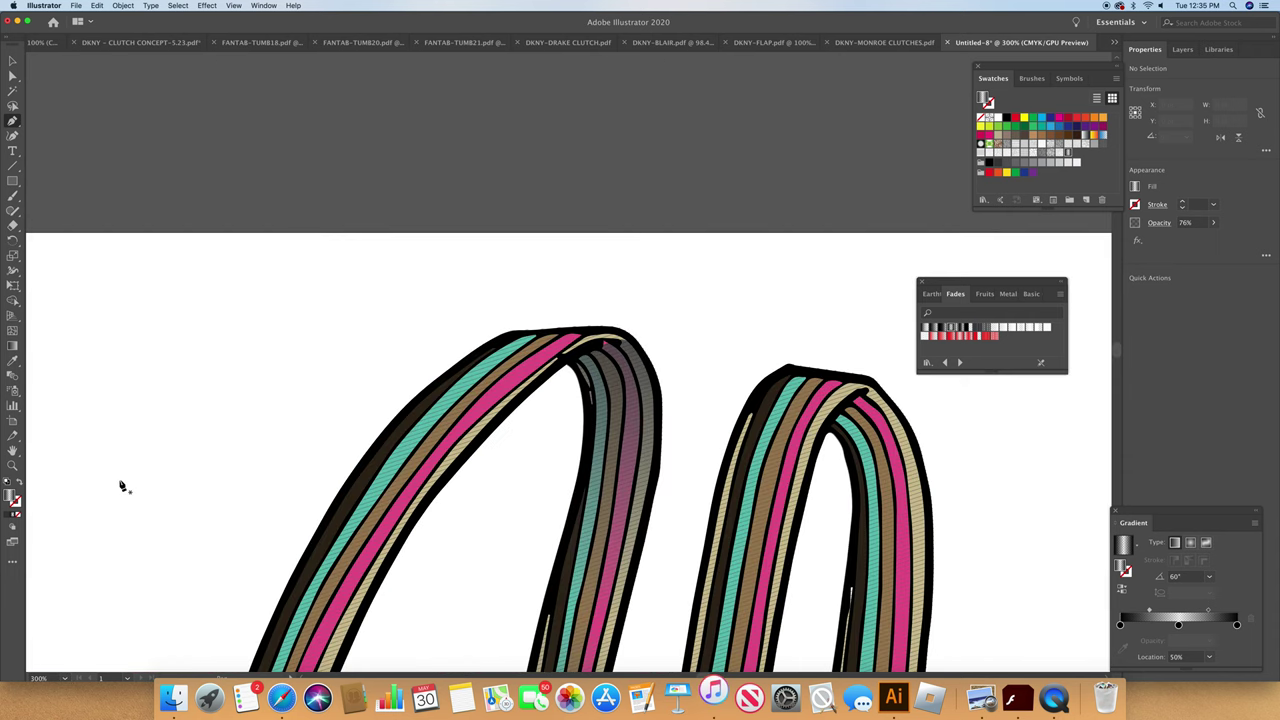
scroll(1118, 350, "down", 5)
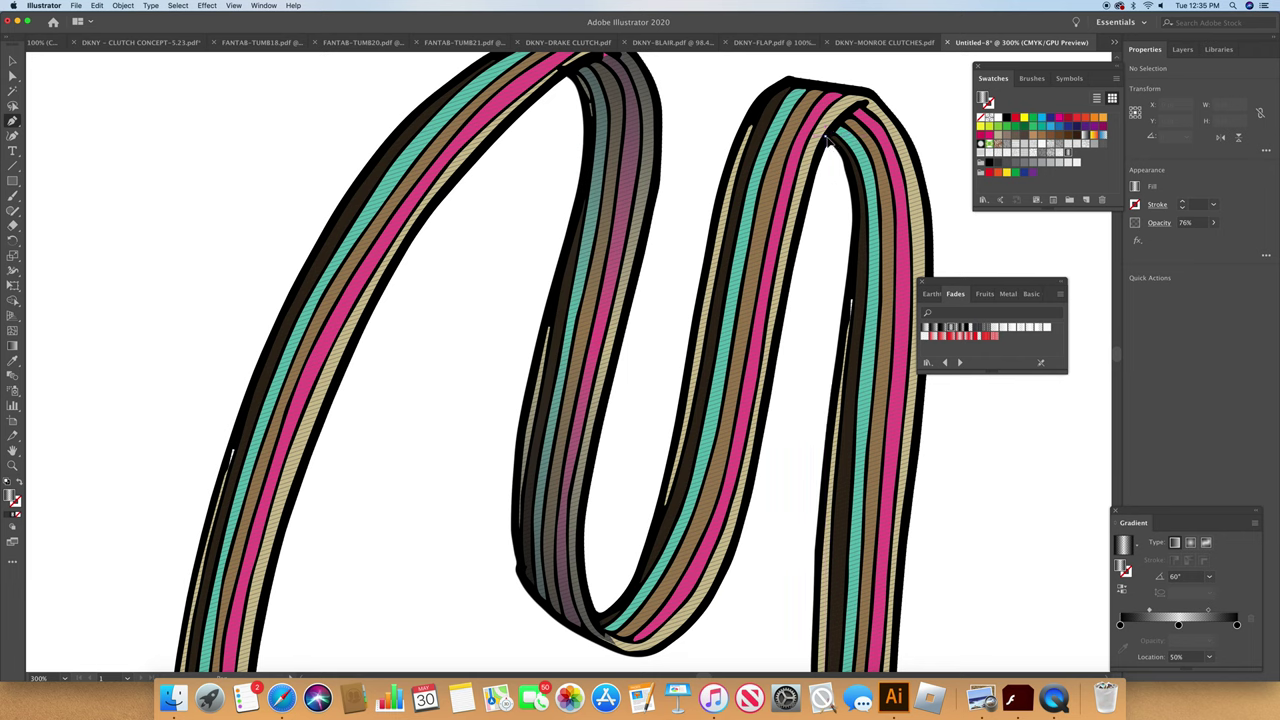
left_click(827, 137)
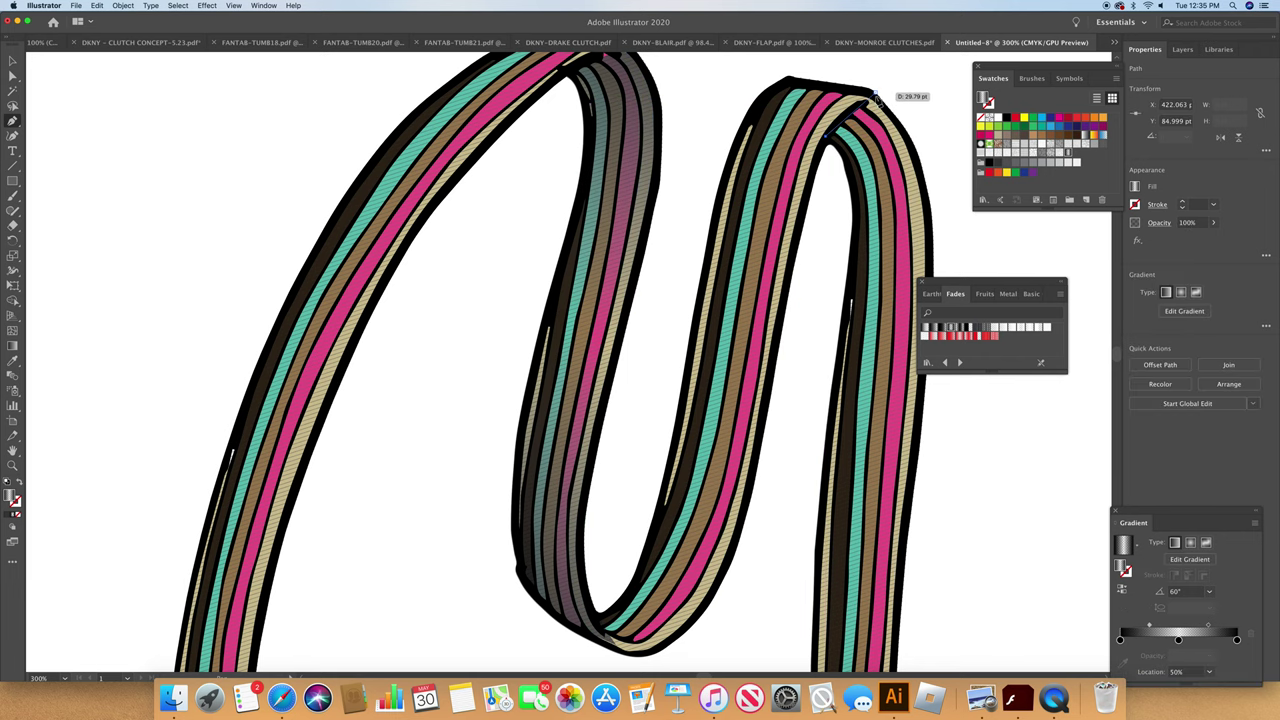
left_click_drag(875, 101, 882, 101)
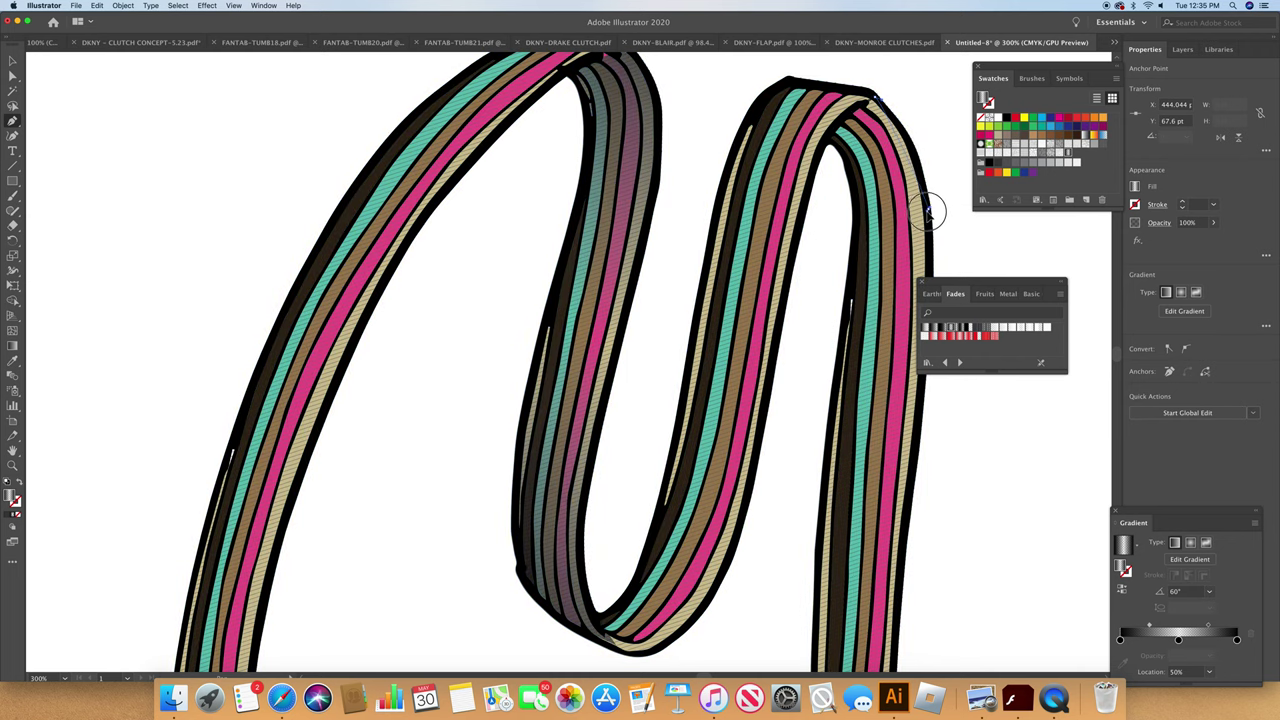
left_click(930, 238)
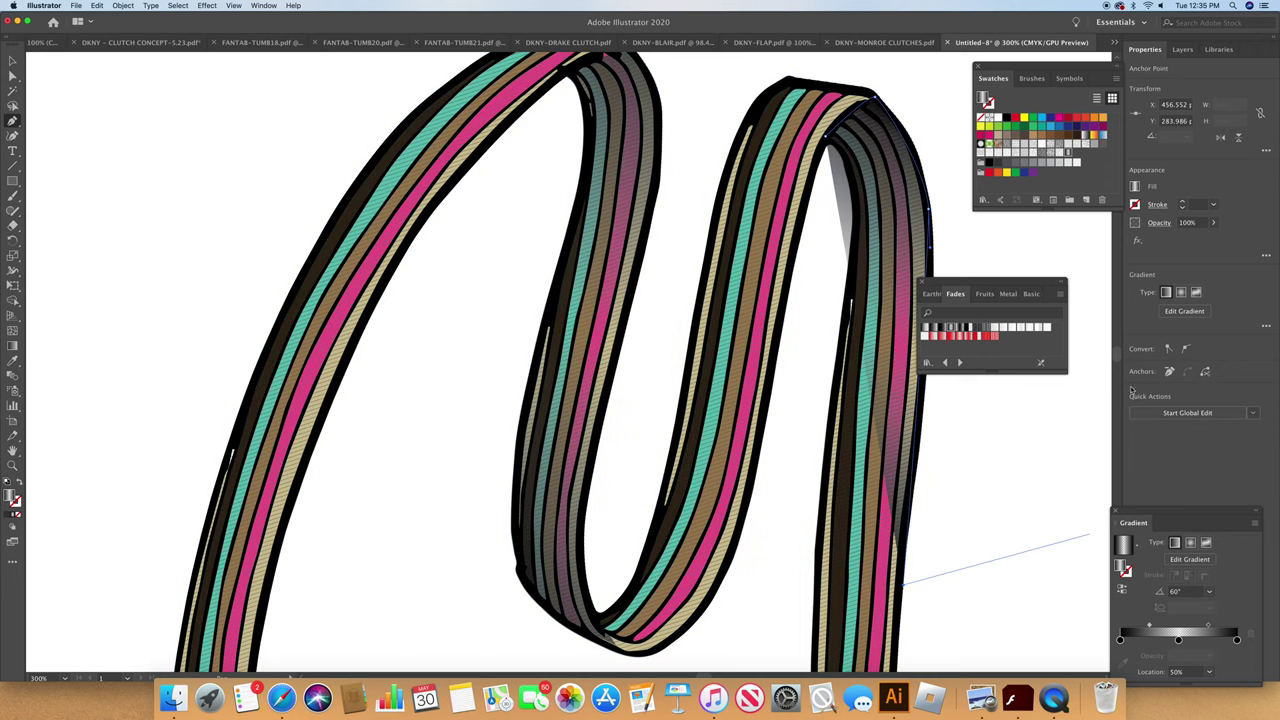
Step: Continue the right strap shading path down to the strap's base, across the base and partway up the strap's inner edge
scroll(1115, 363, "down", 5)
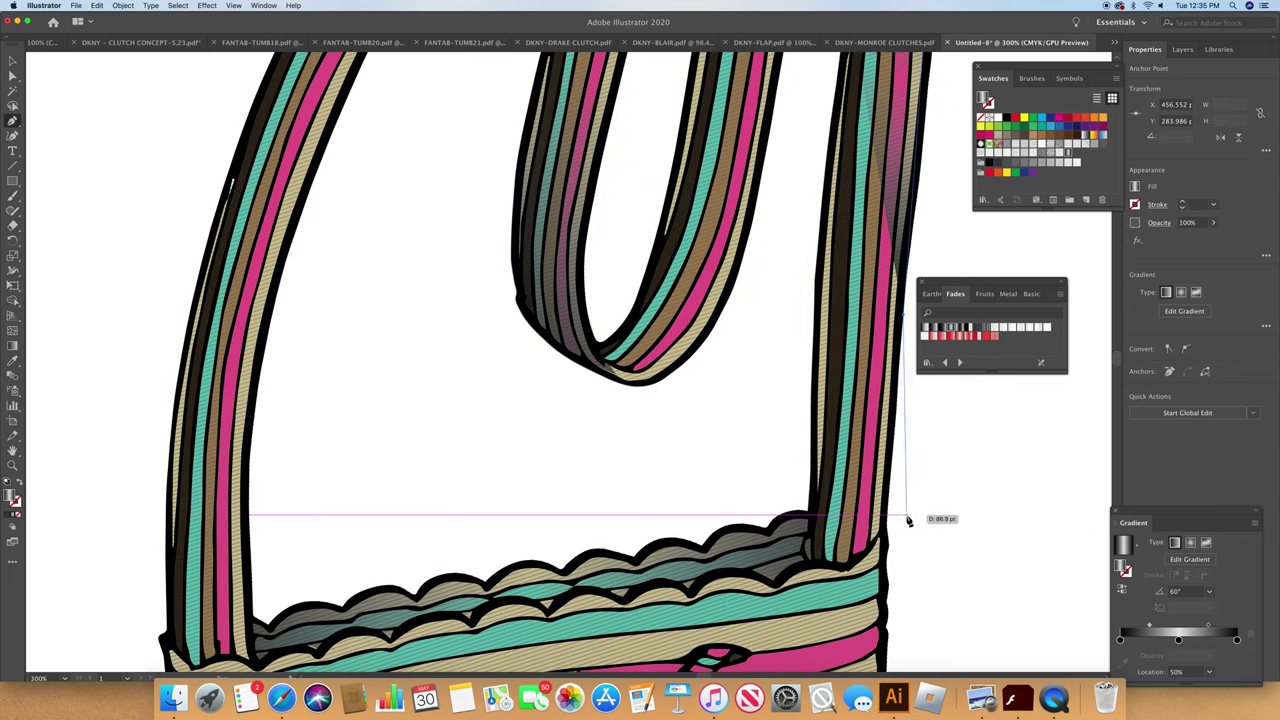
left_click(850, 562)
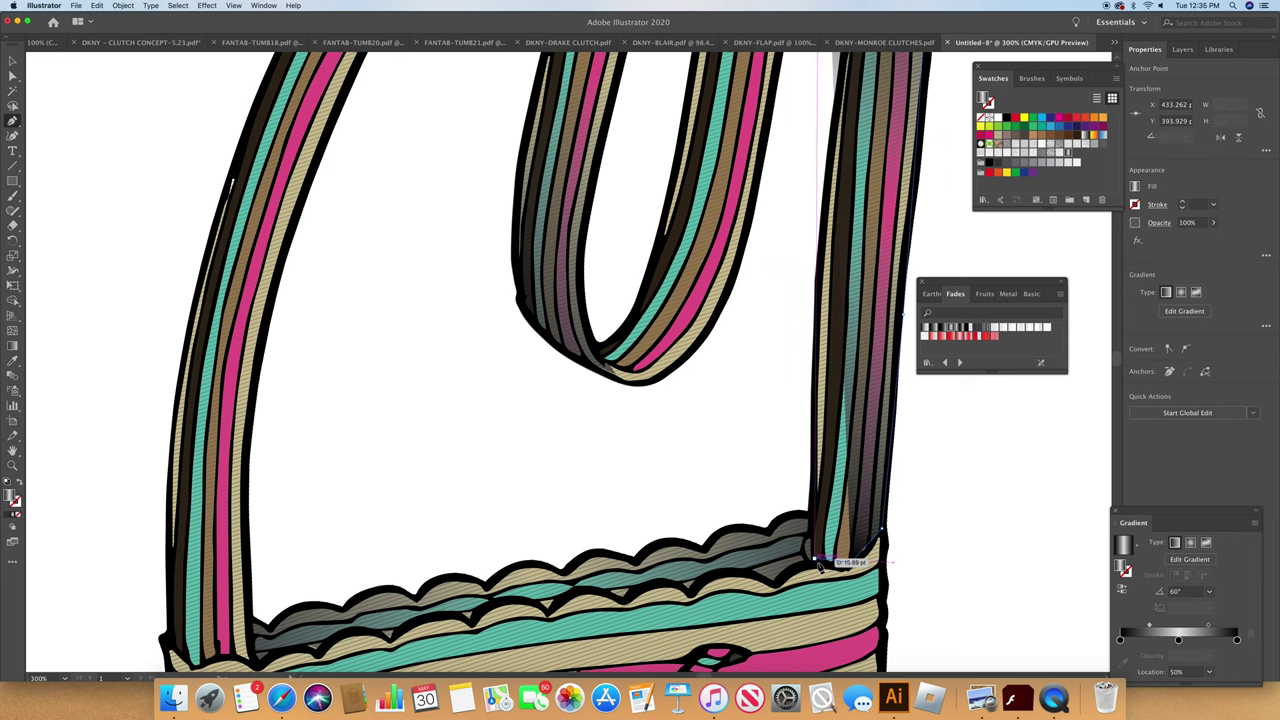
left_click(812, 558)
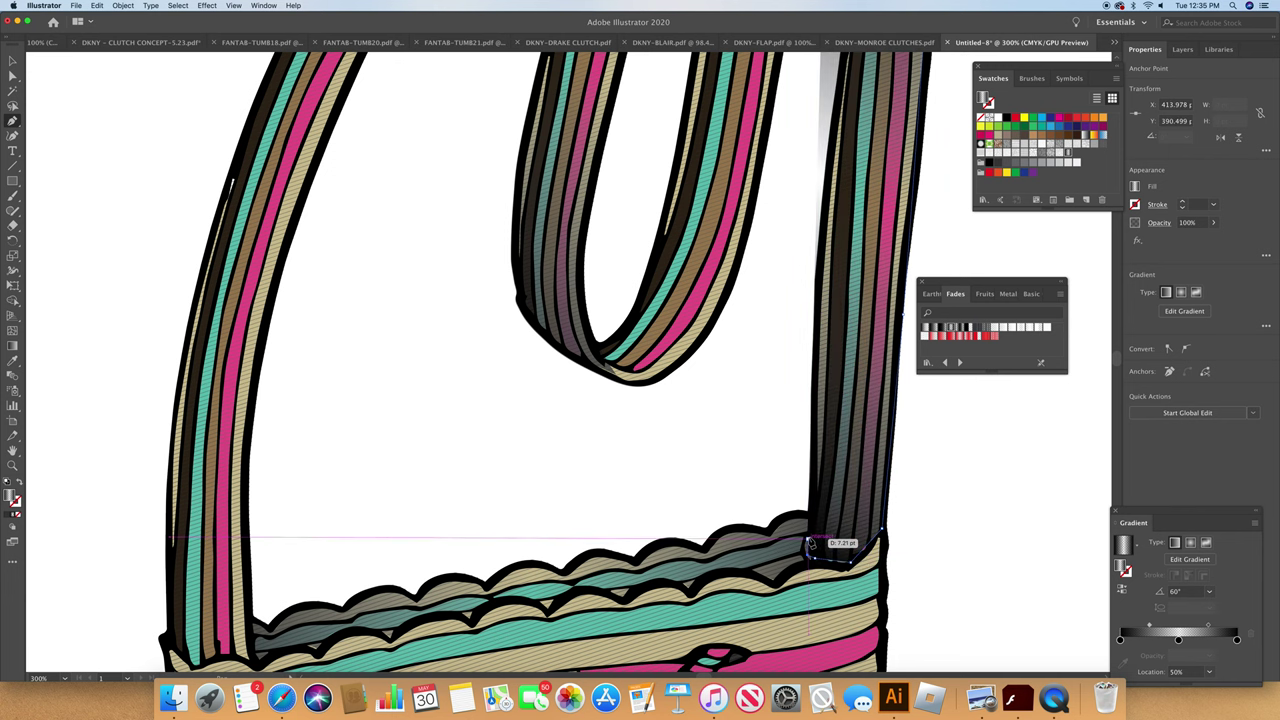
left_click(811, 542)
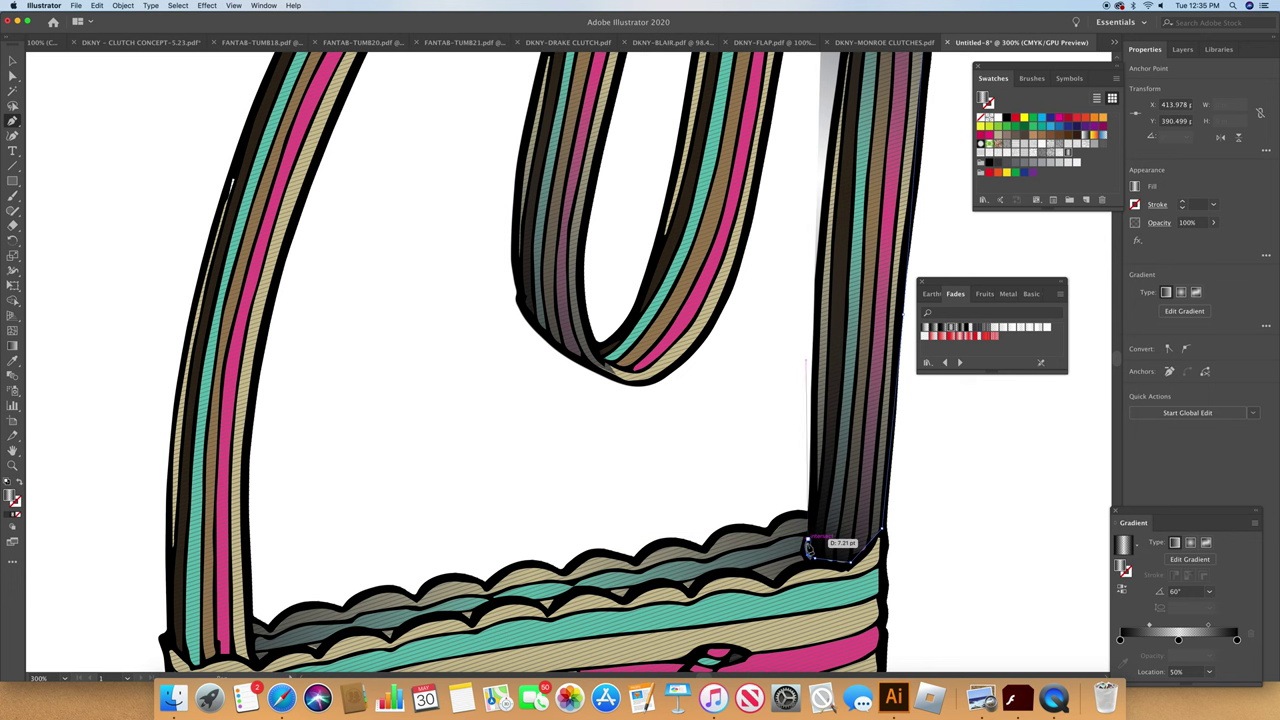
left_click(808, 548)
left_click(809, 542)
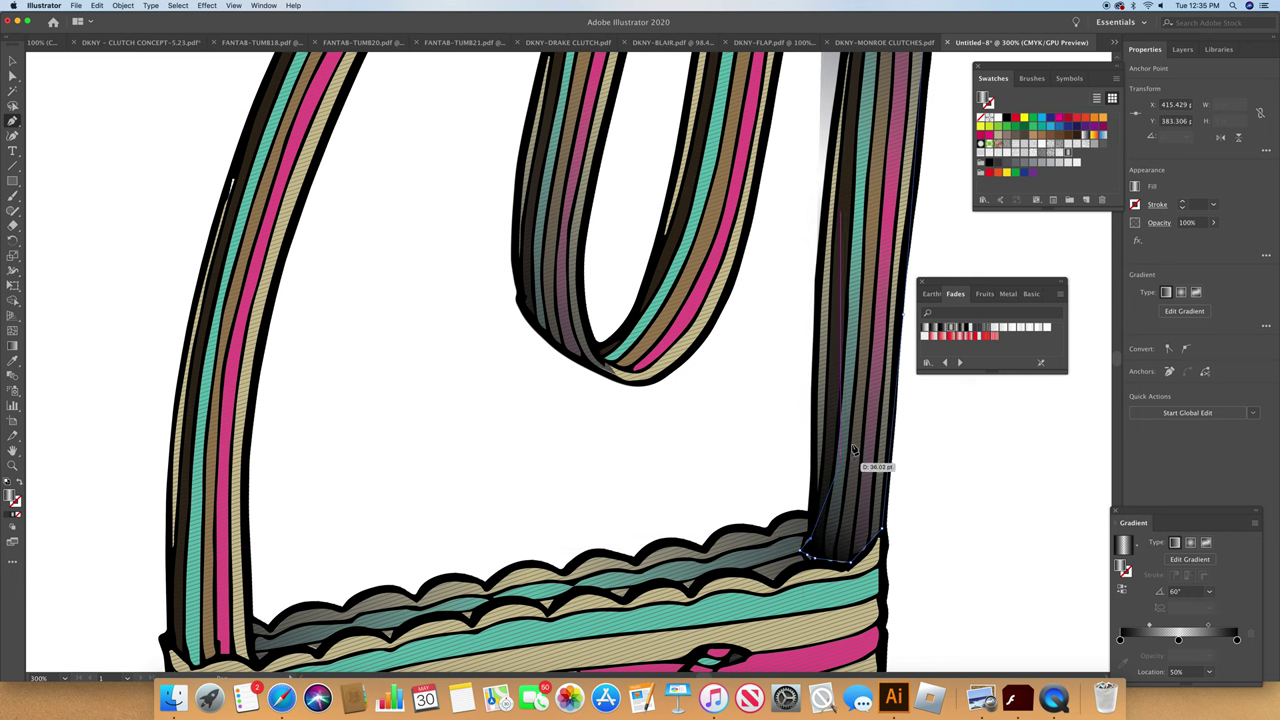
left_click(814, 345)
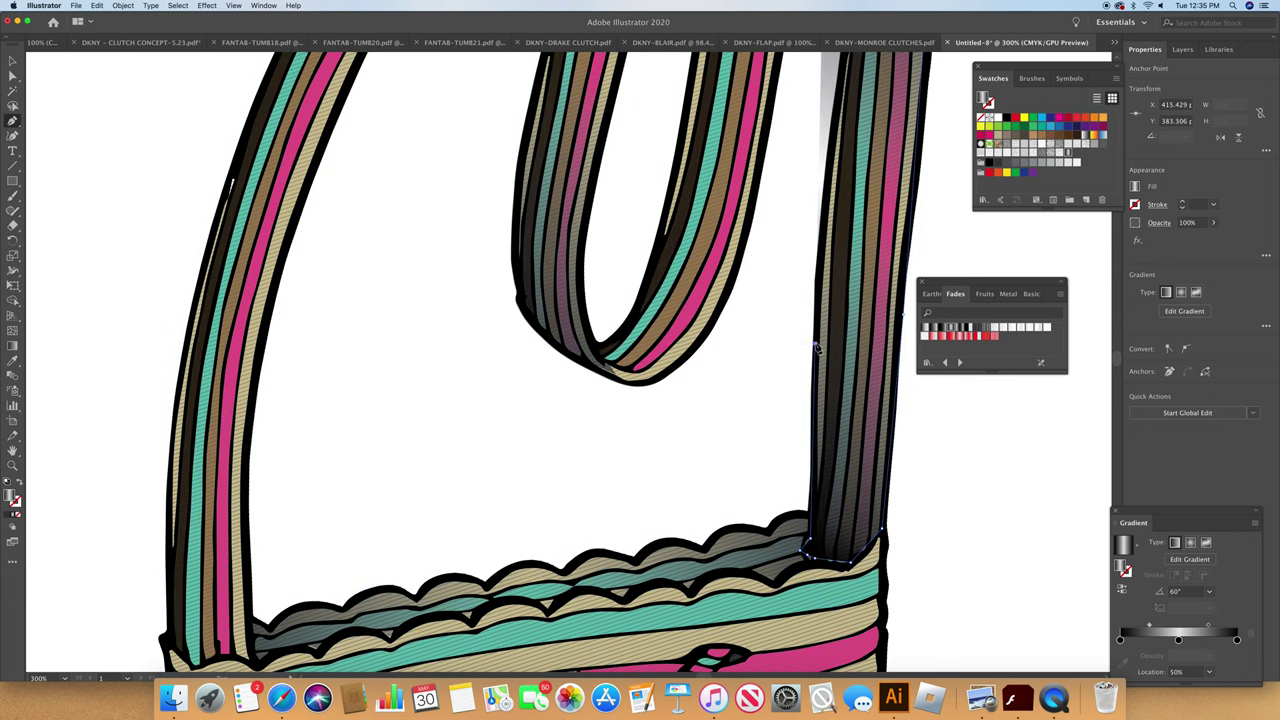
Step: Trace the right strap's inner edge up to the loop's top fold with curved Pen segments and close the shading shape
scroll(1108, 368, "up", 10)
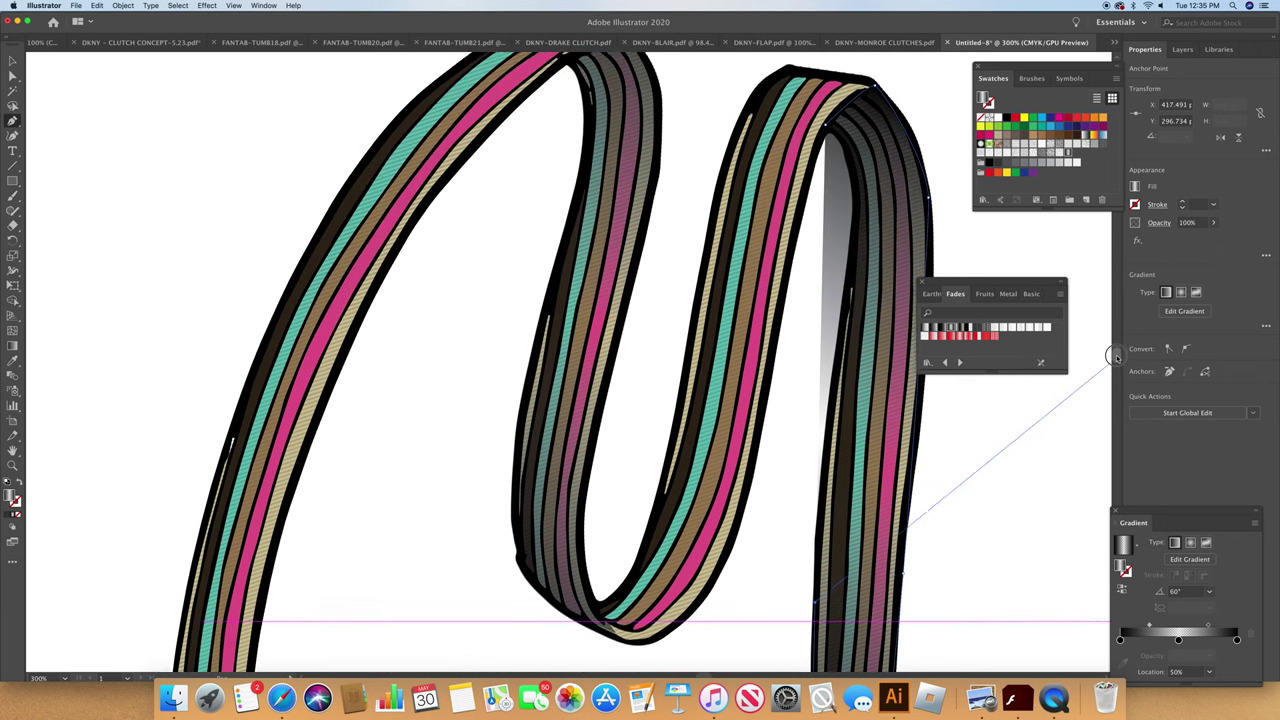
left_click(824, 493)
left_click(858, 324)
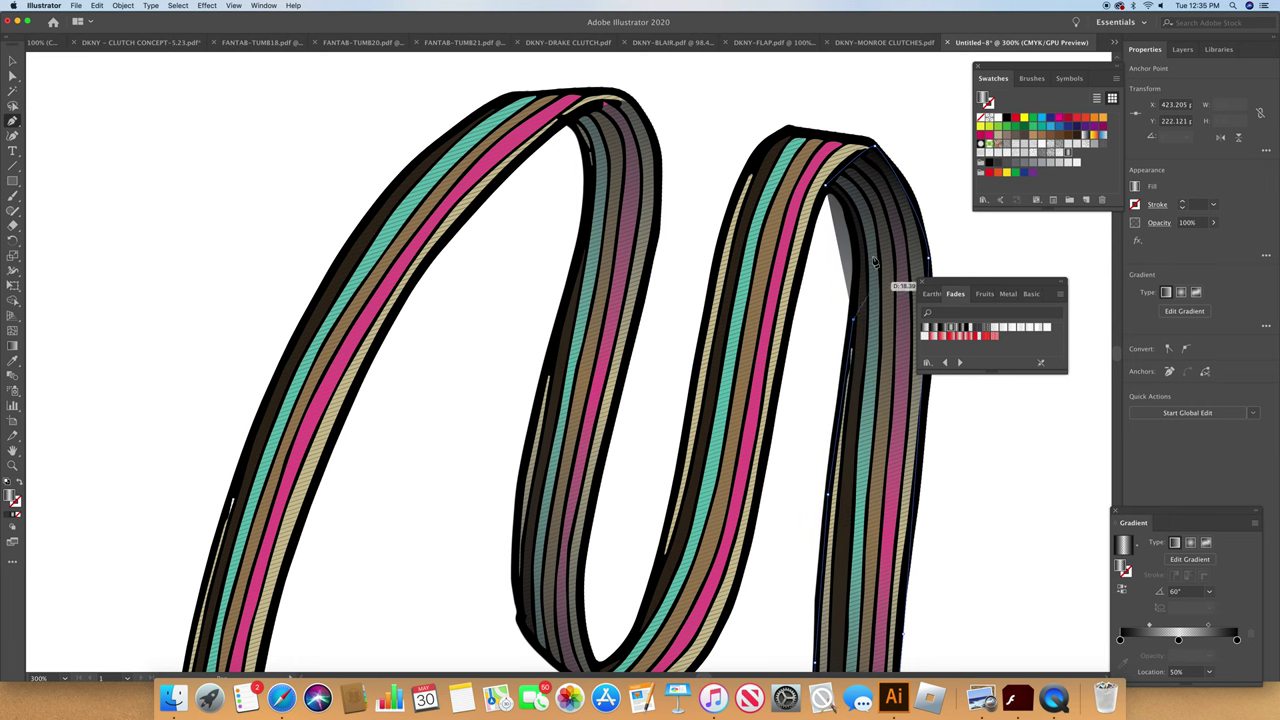
left_click_drag(826, 185, 766, 174)
left_click(768, 176)
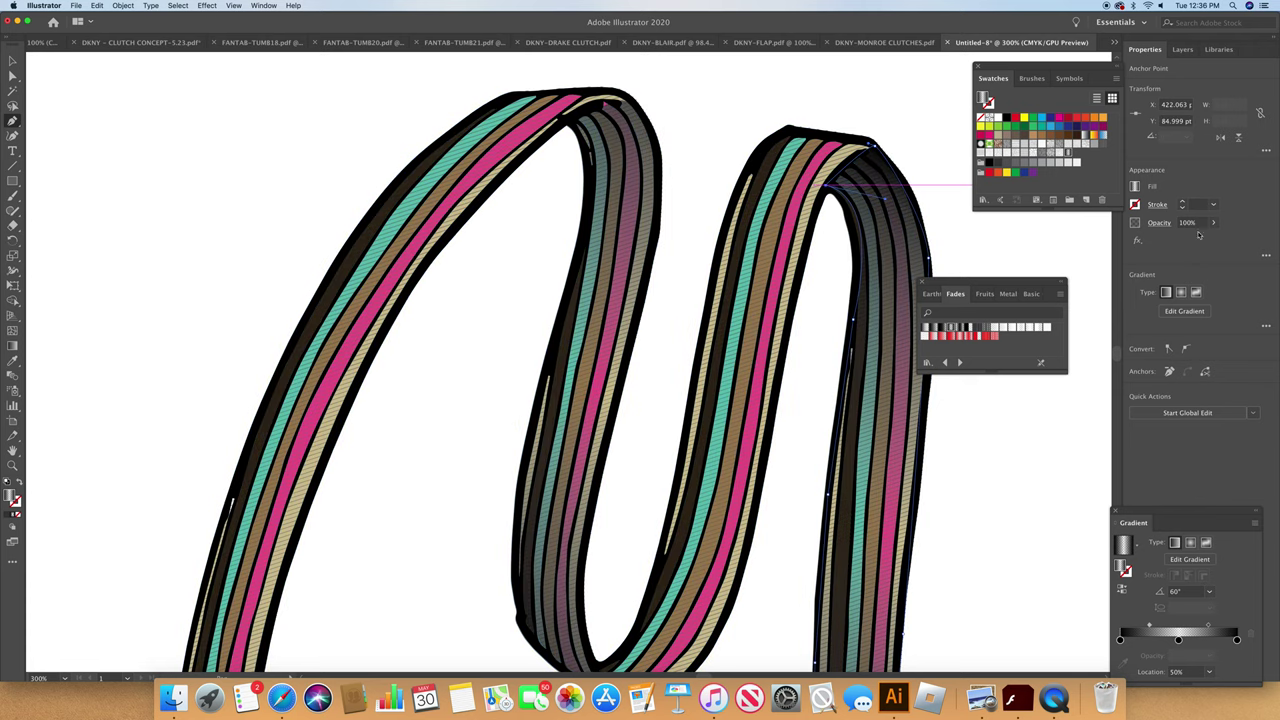
Step: Set the right strap shading shape's opacity to 84%, reduce the canvas zoom to 200% and deselect the shape
left_click(1156, 226)
left_click(1159, 245)
left_click_drag(1160, 261, 1148, 261)
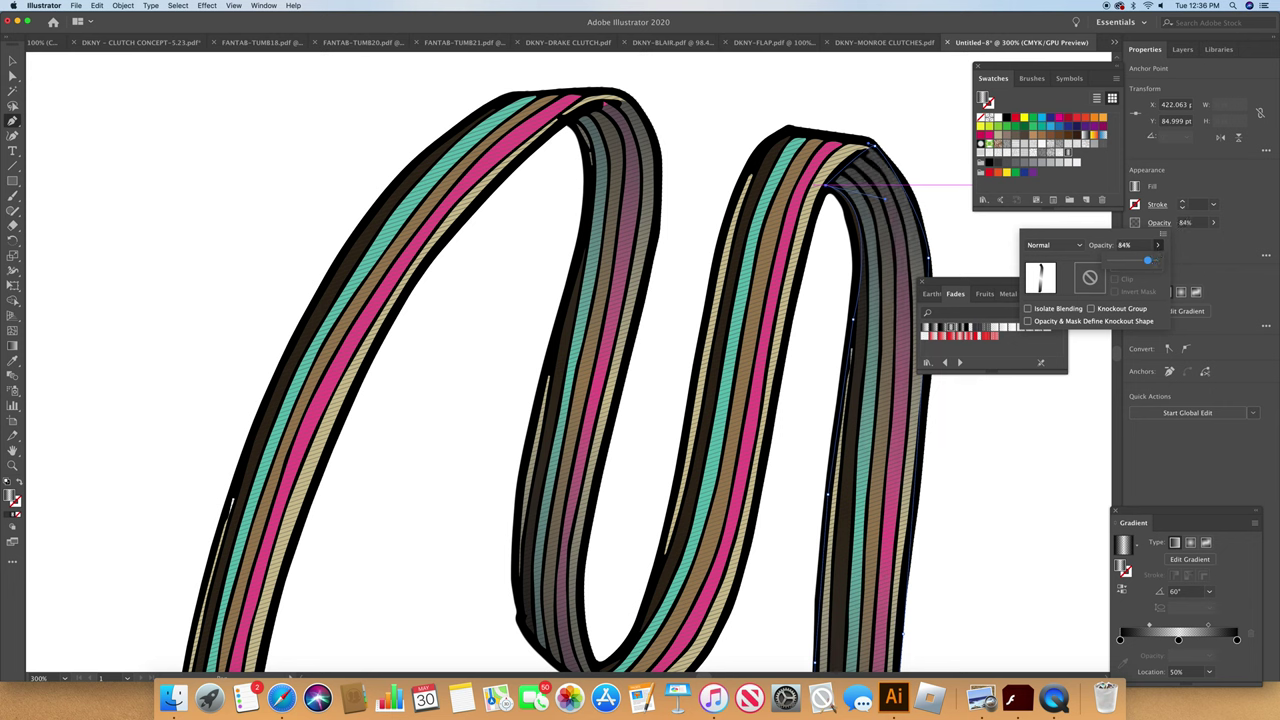
left_click(65, 679)
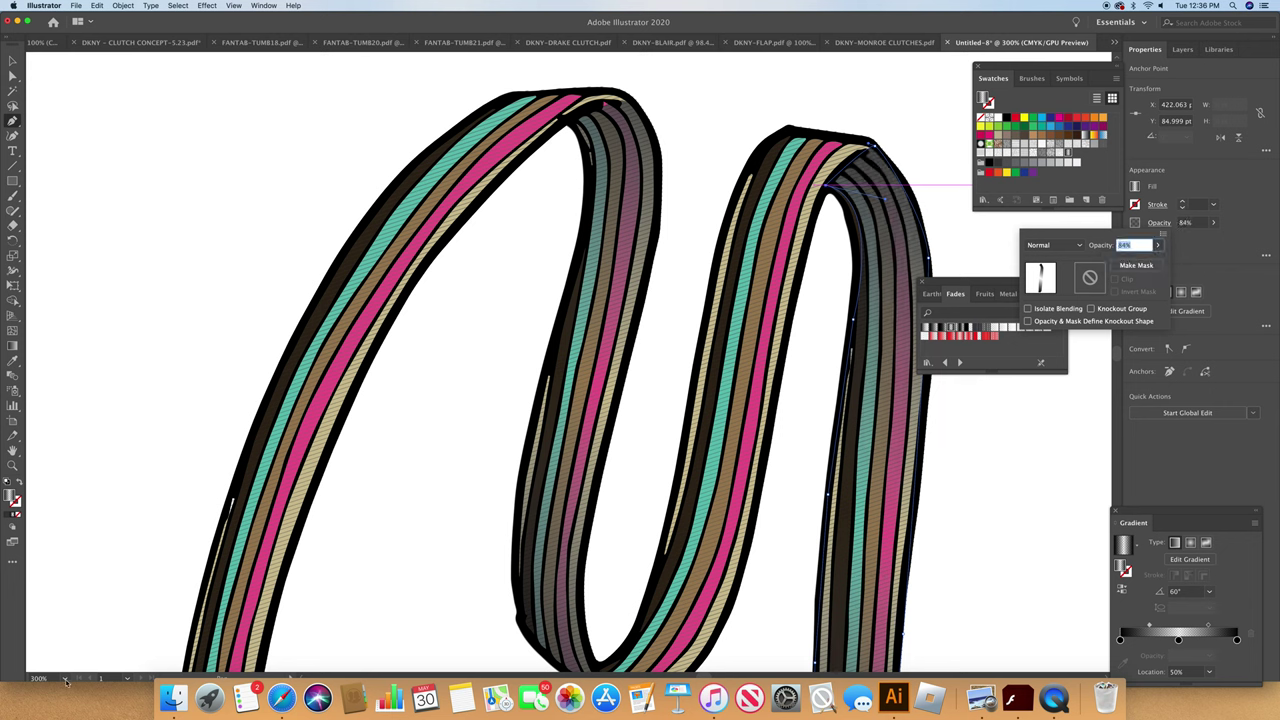
left_click(67, 681)
left_click(66, 678)
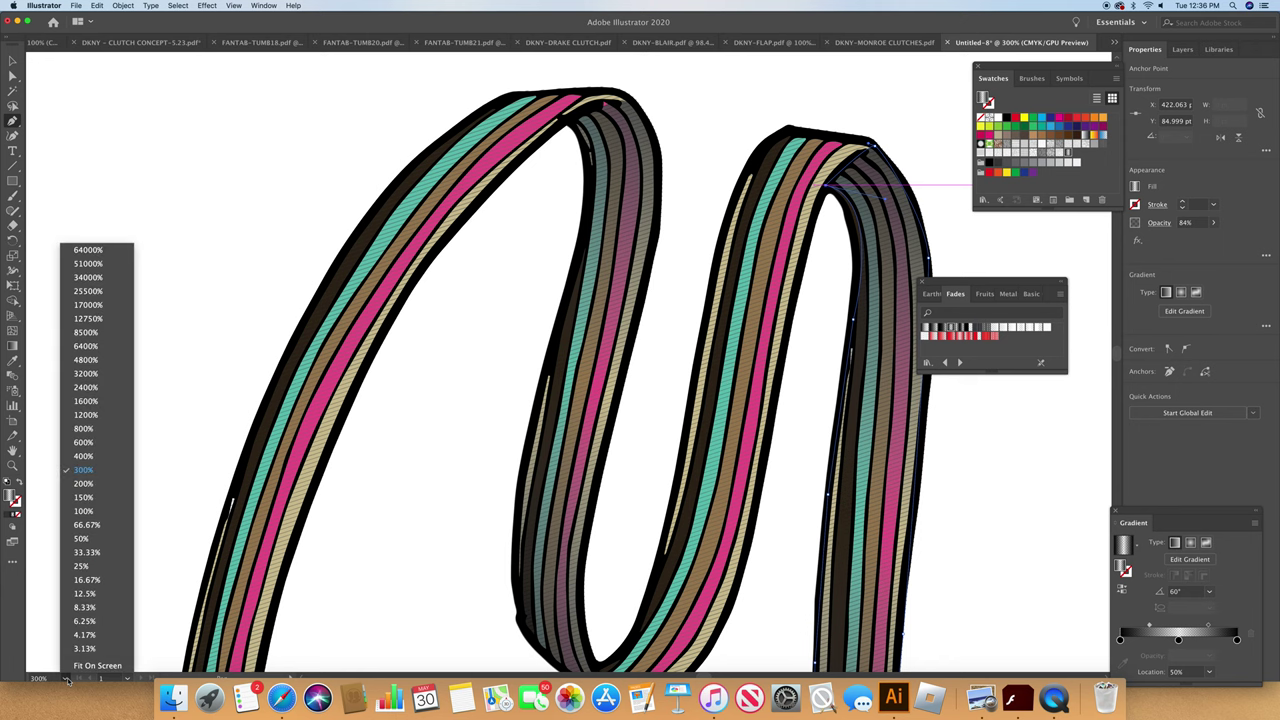
left_click(93, 486)
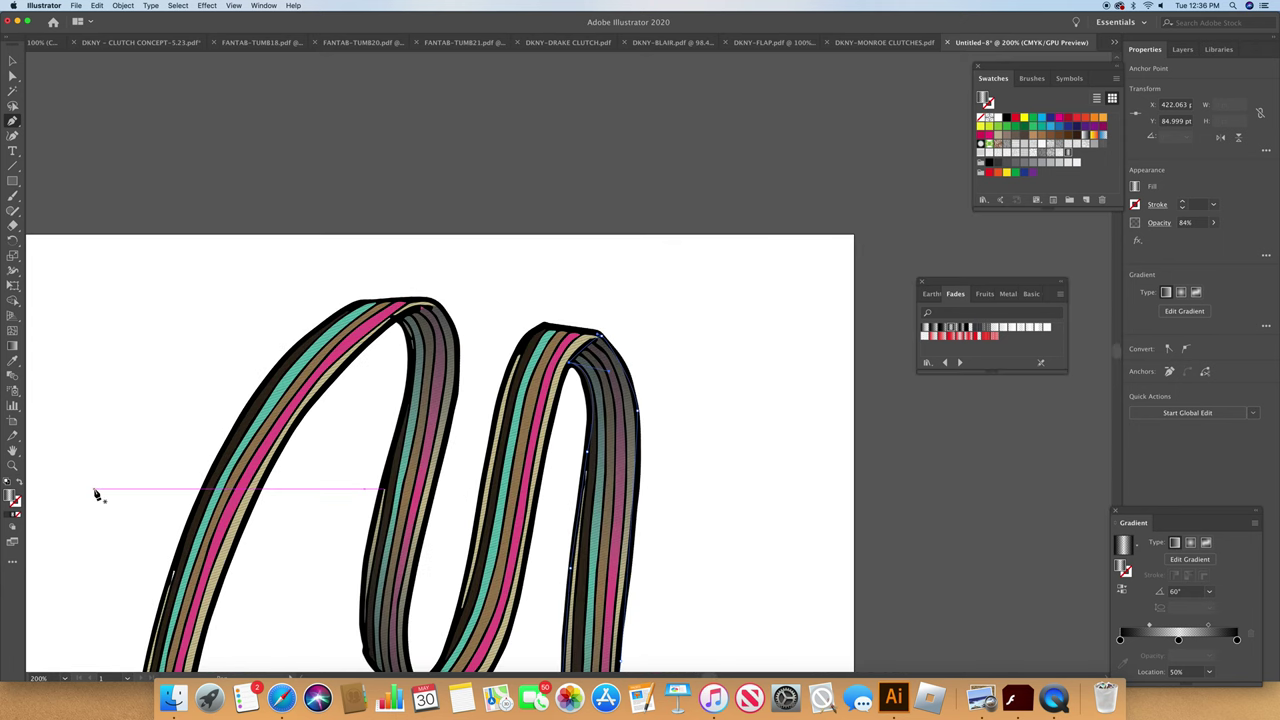
left_click_drag(1120, 352, 1121, 364)
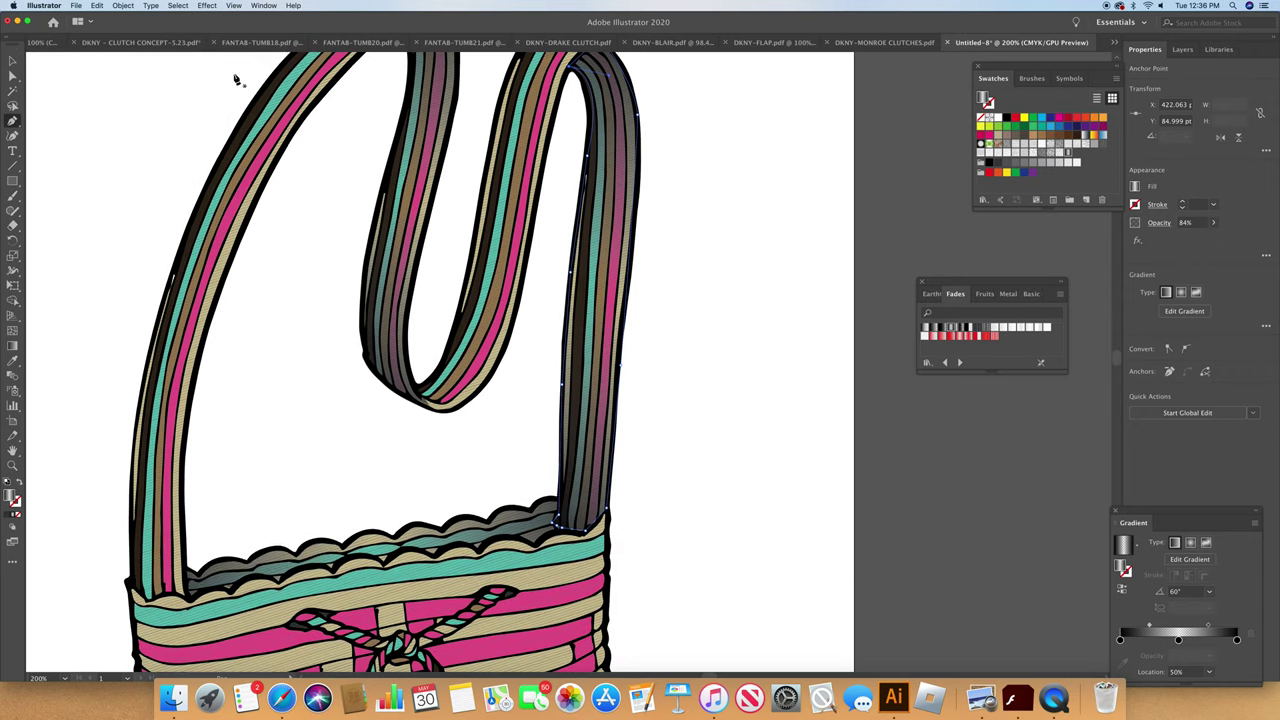
left_click(12, 61)
left_click(671, 371)
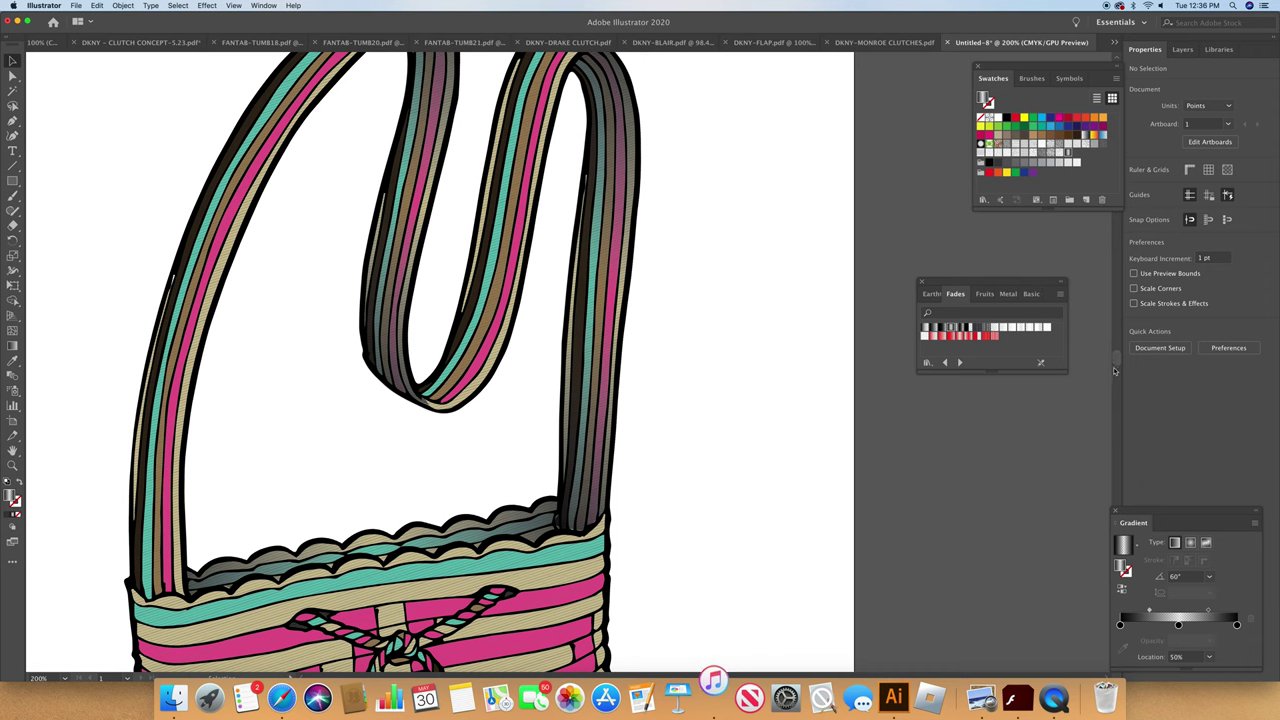
Step: Trace a gradient-filled Pen path from the bag's upper left corner down its outer edge, around the base and up the left tassel's edge
scroll(707, 307, "down", 10)
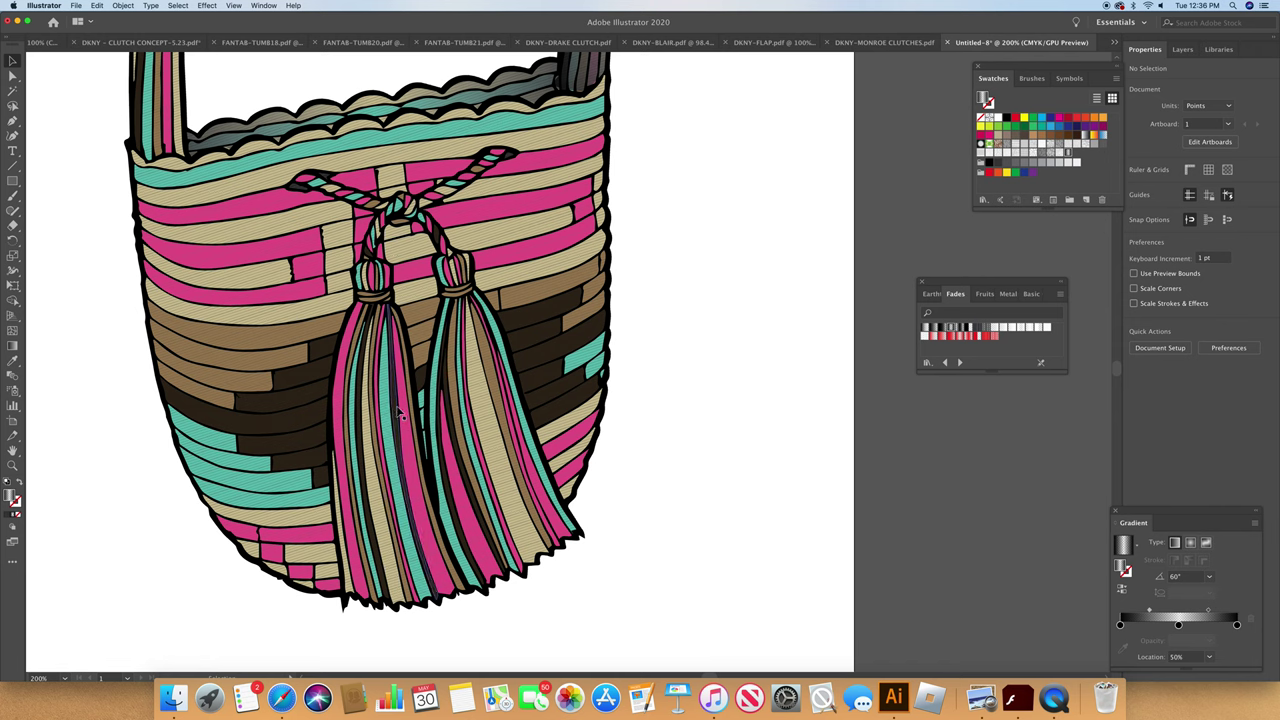
left_click(13, 120)
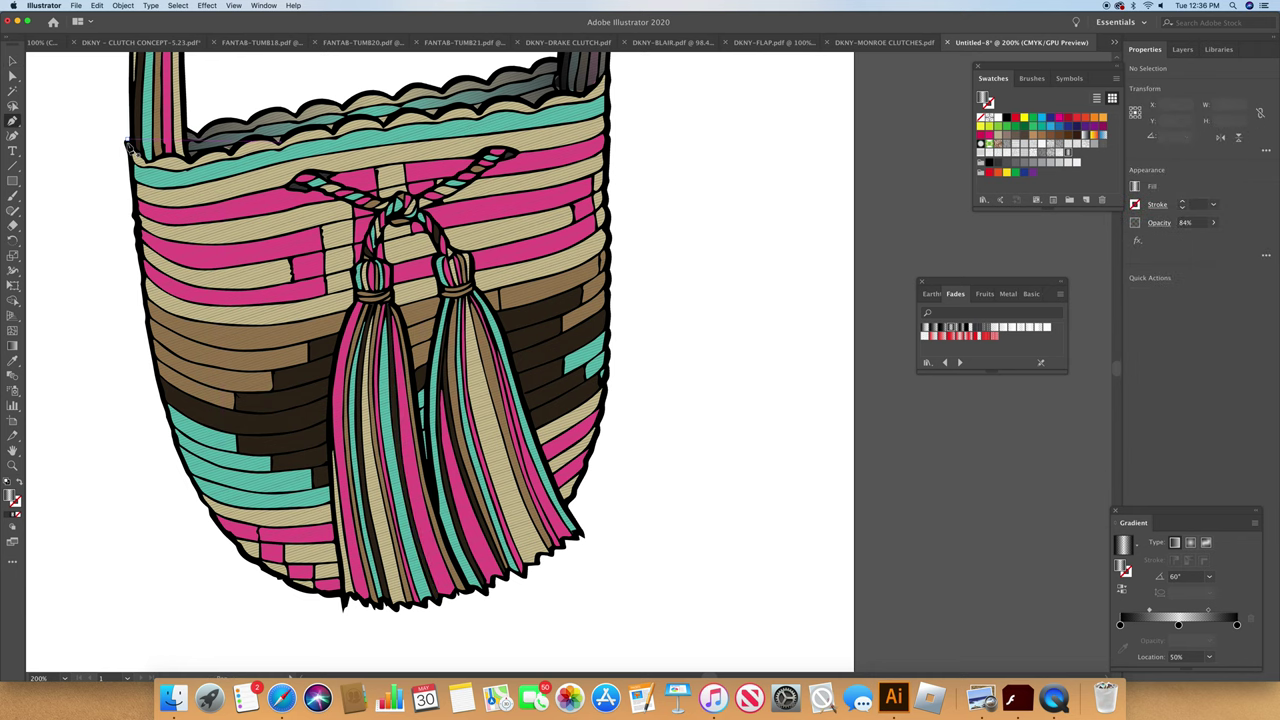
left_click(128, 143)
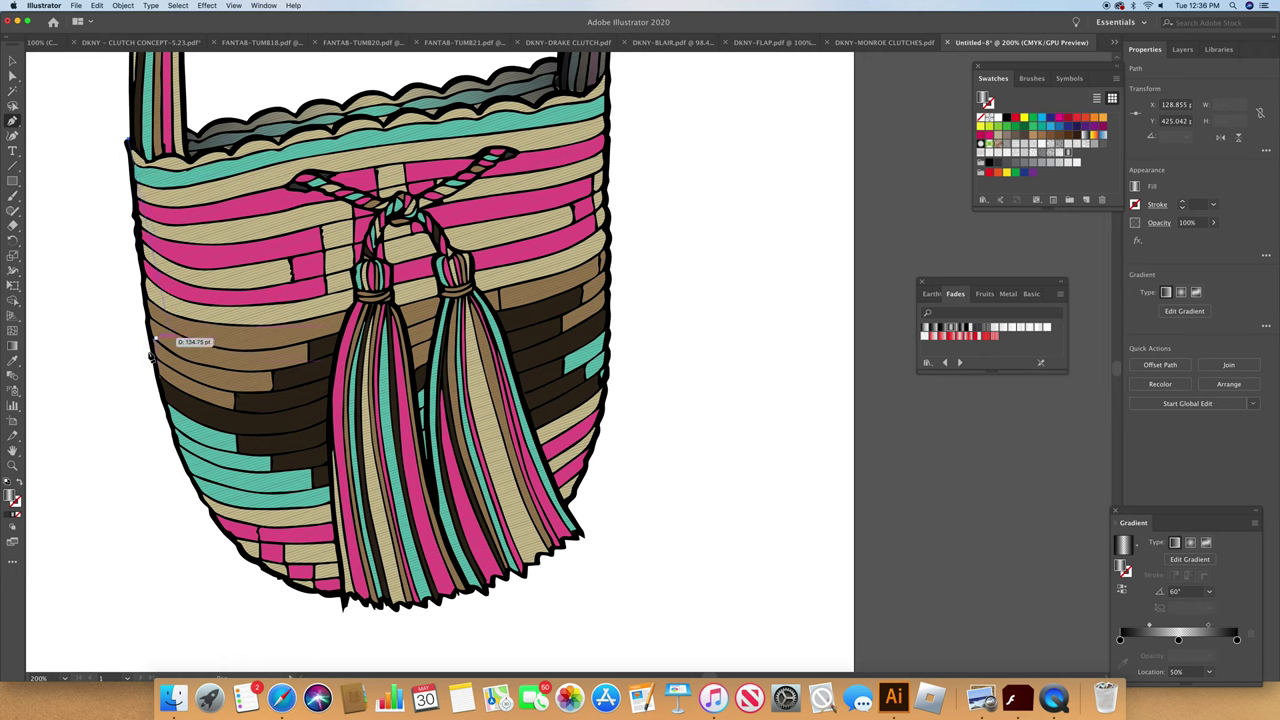
left_click(152, 336)
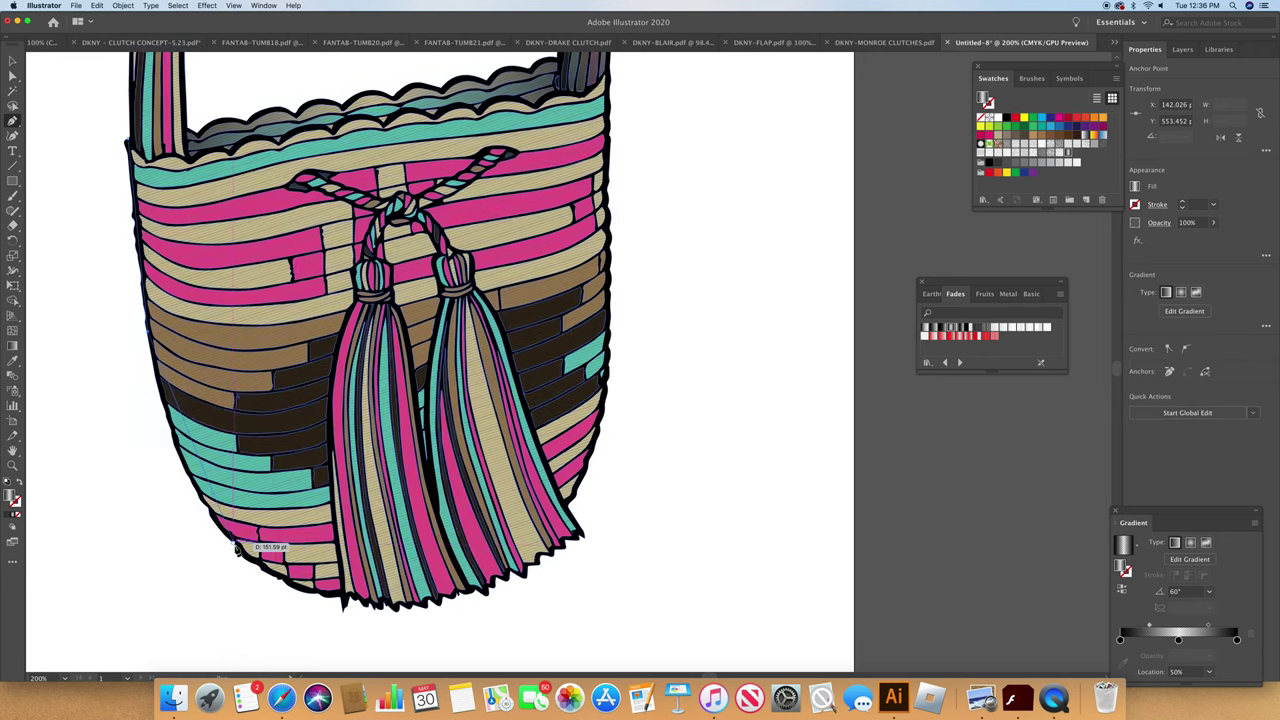
left_click(262, 570)
left_click_drag(262, 570, 293, 598)
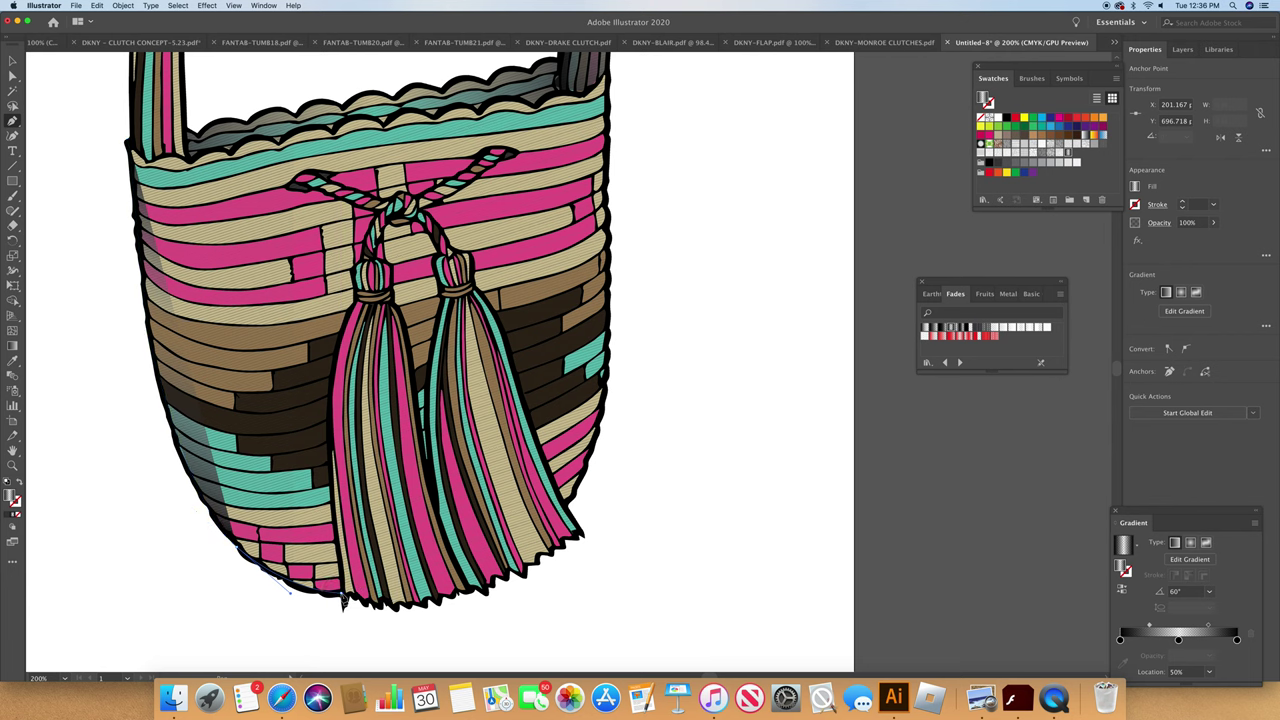
left_click(343, 599)
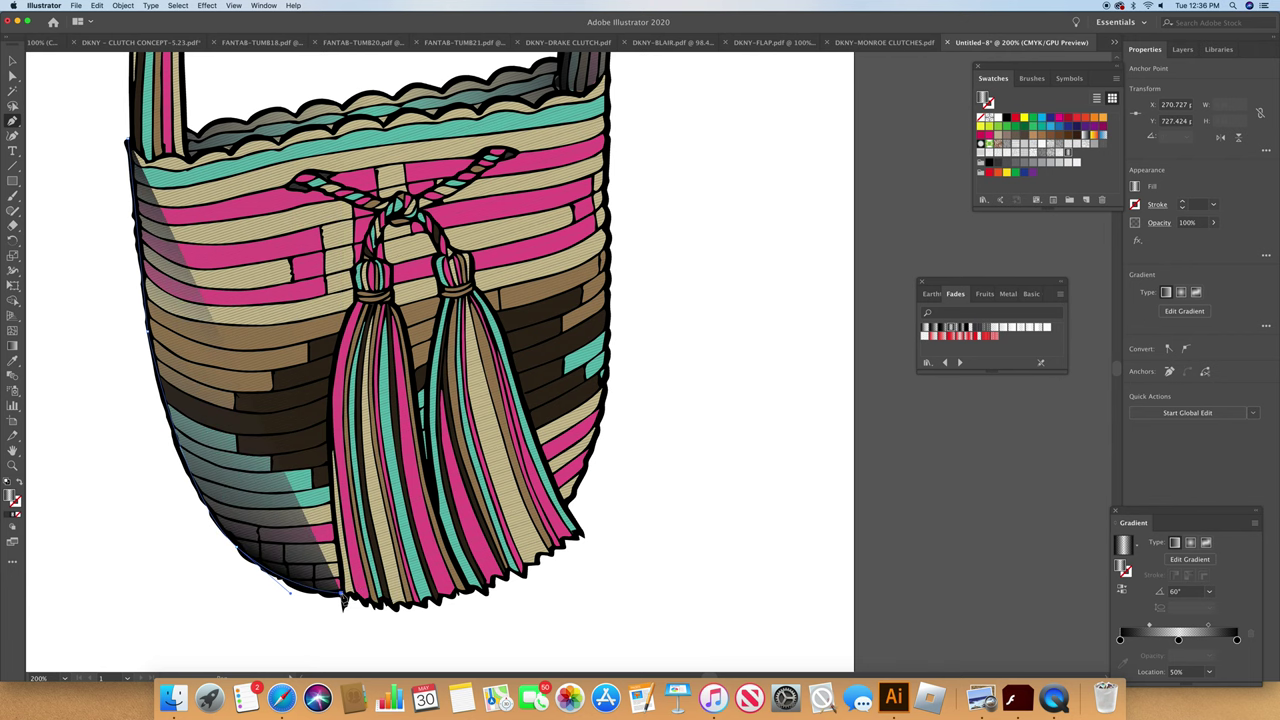
left_click(334, 503)
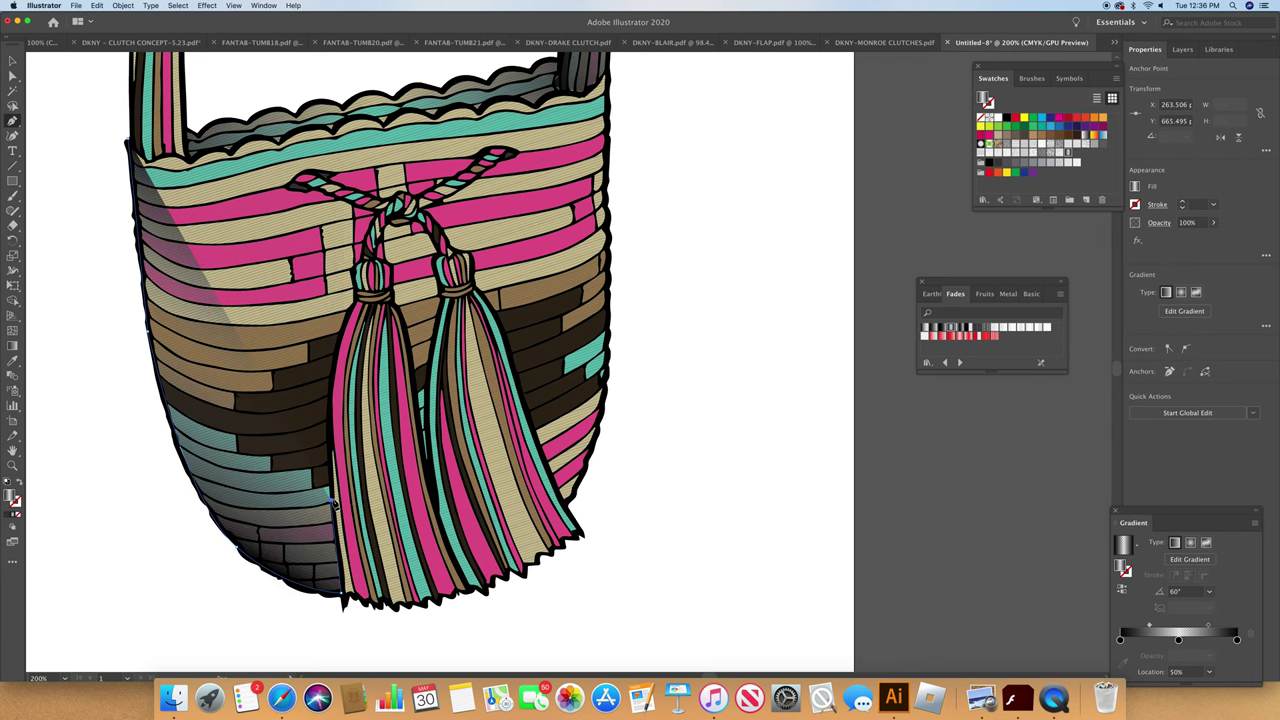
left_click(229, 415)
left_click_drag(206, 386, 207, 384)
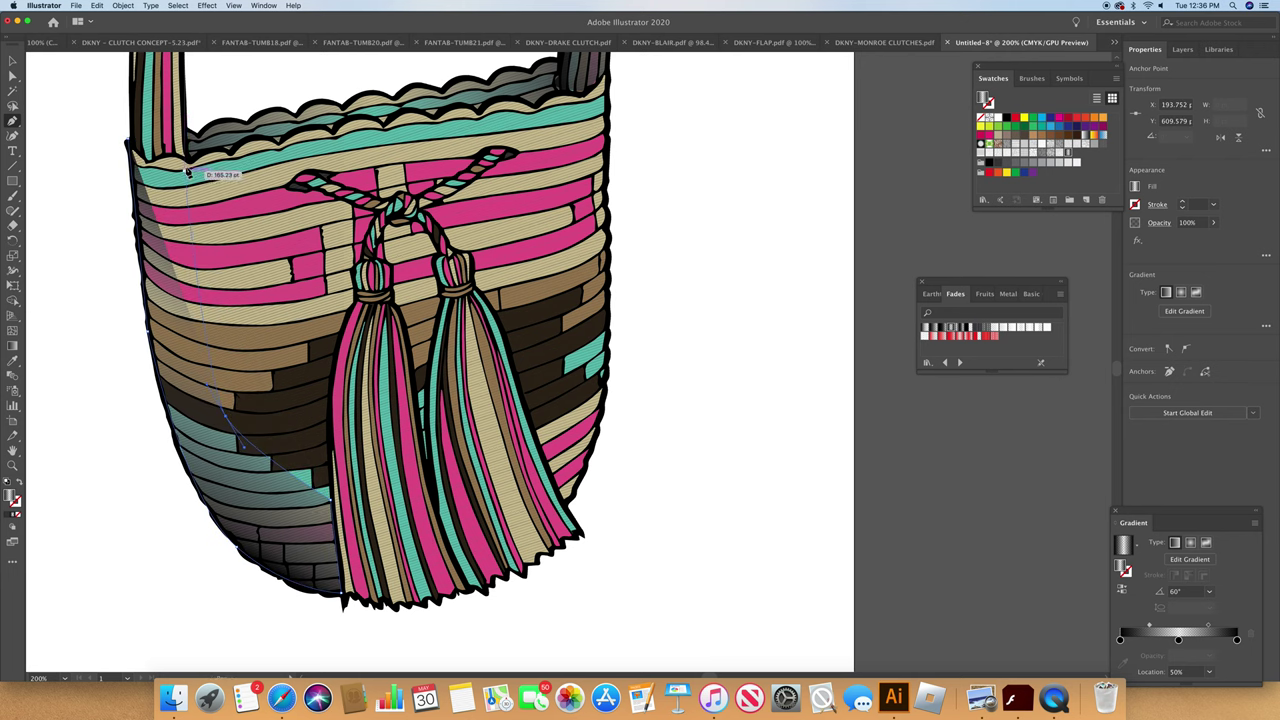
left_click(145, 200)
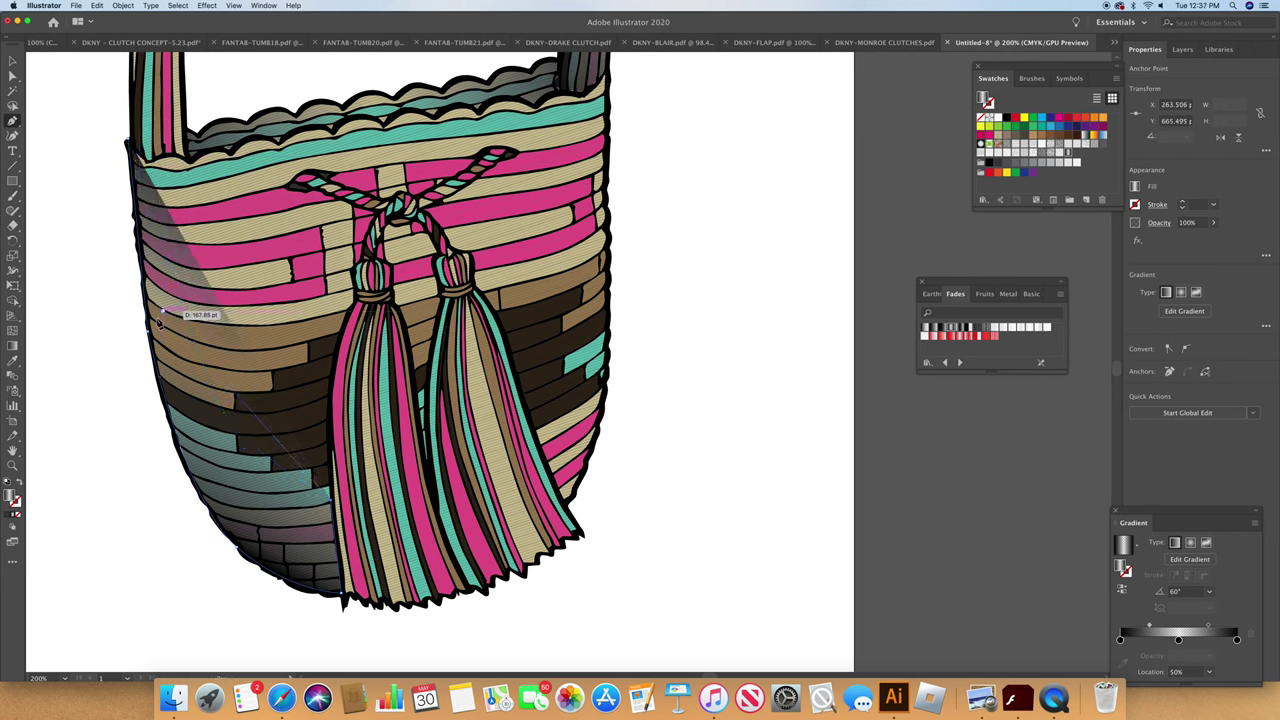
Step: Close the shading shape with a curve up the bag's left side, set its gradient angle to 45° and deselect it
left_click(224, 464)
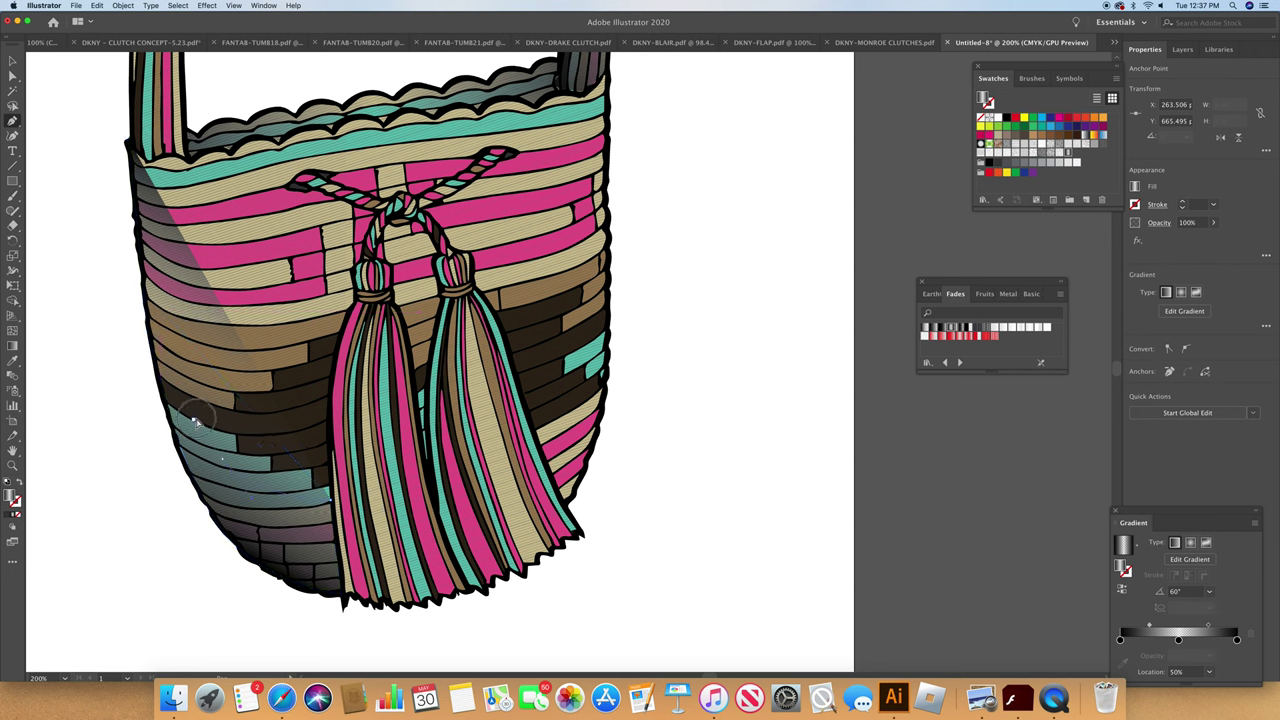
left_click(183, 411)
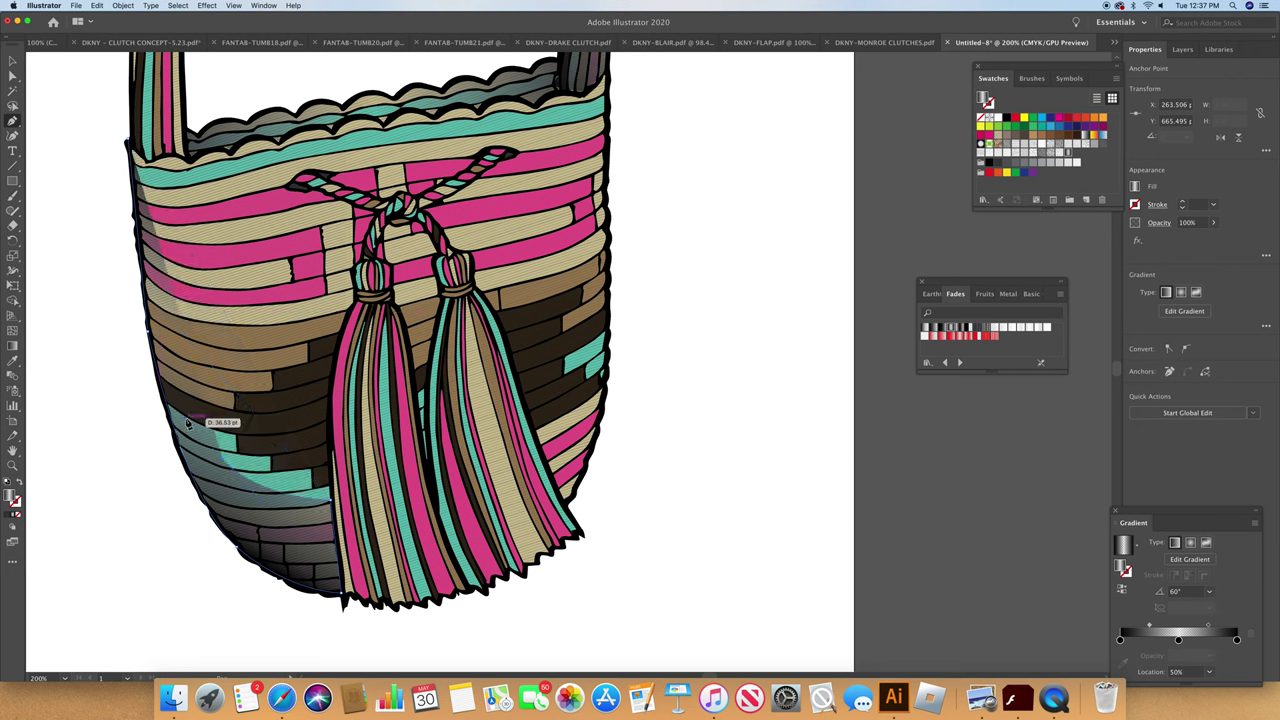
left_click(128, 143)
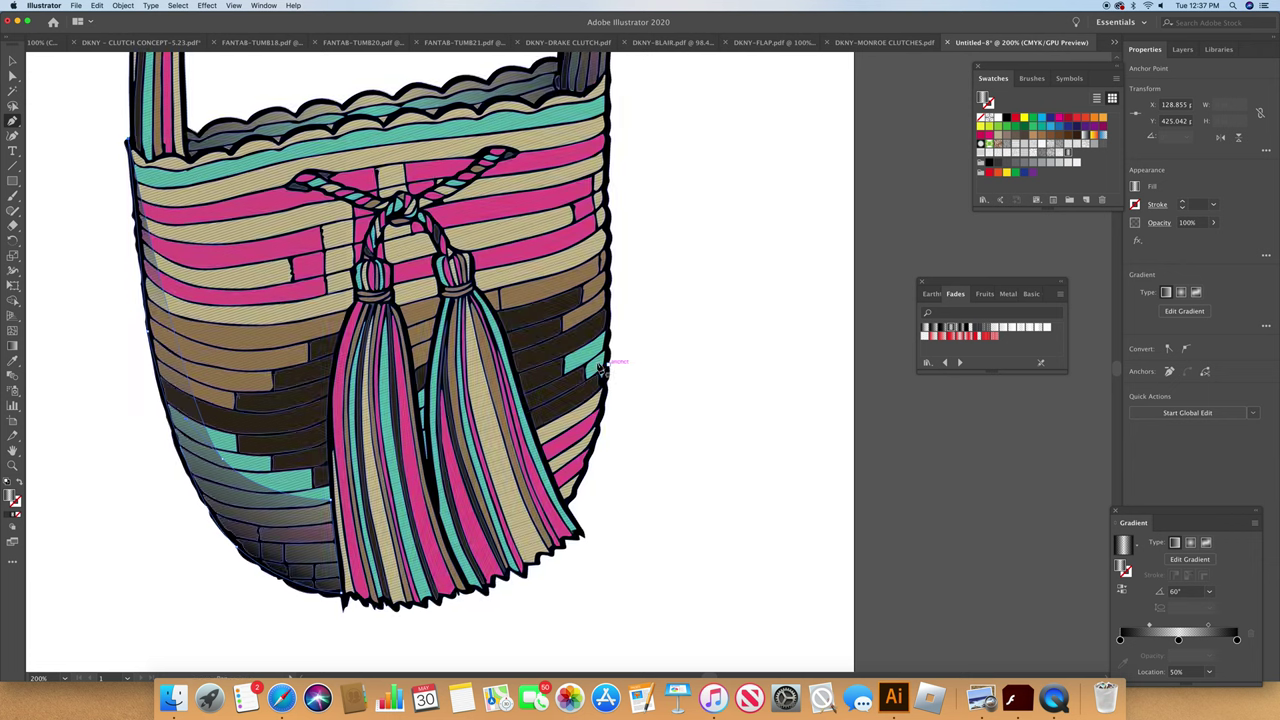
left_click(1210, 592)
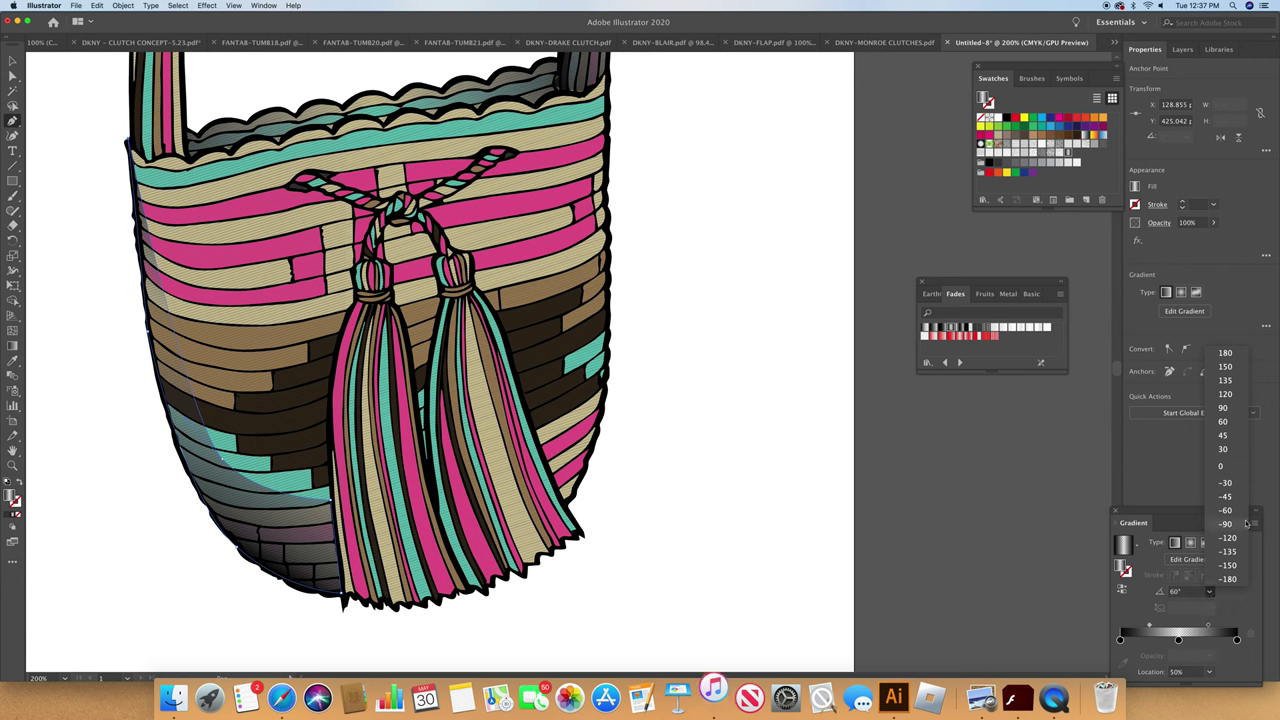
left_click(1235, 436)
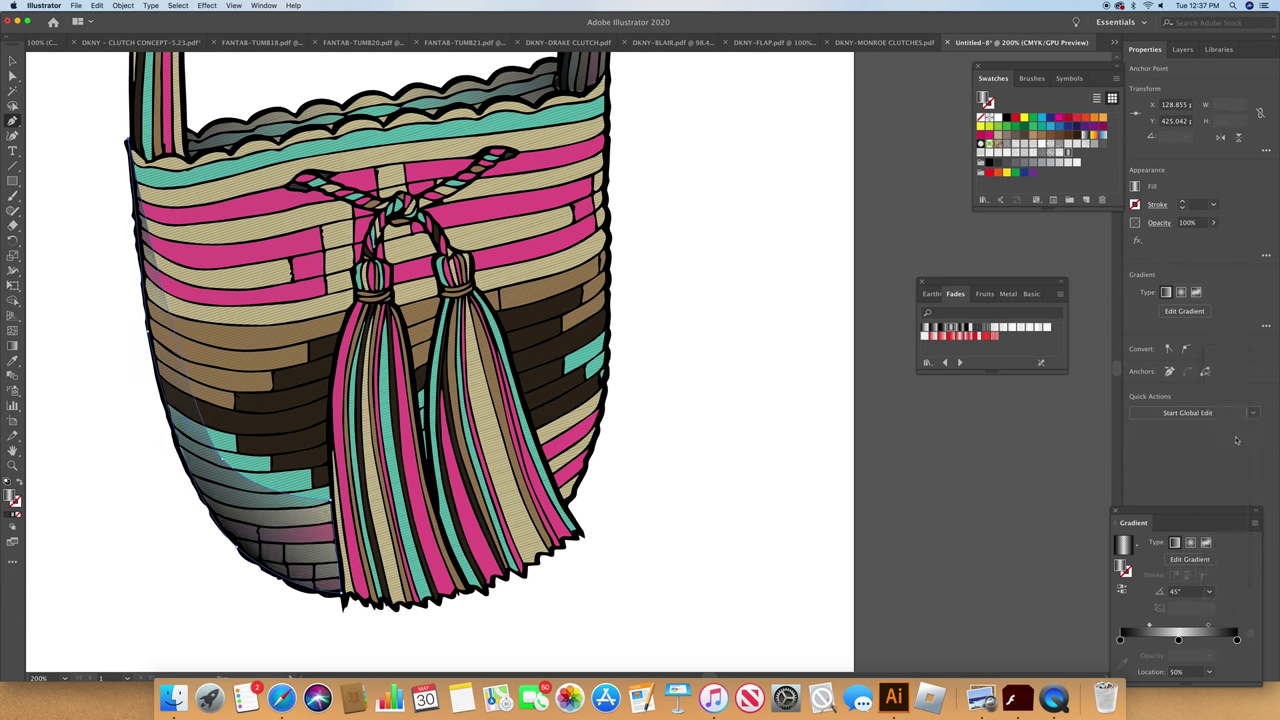
left_click(794, 550, "super")
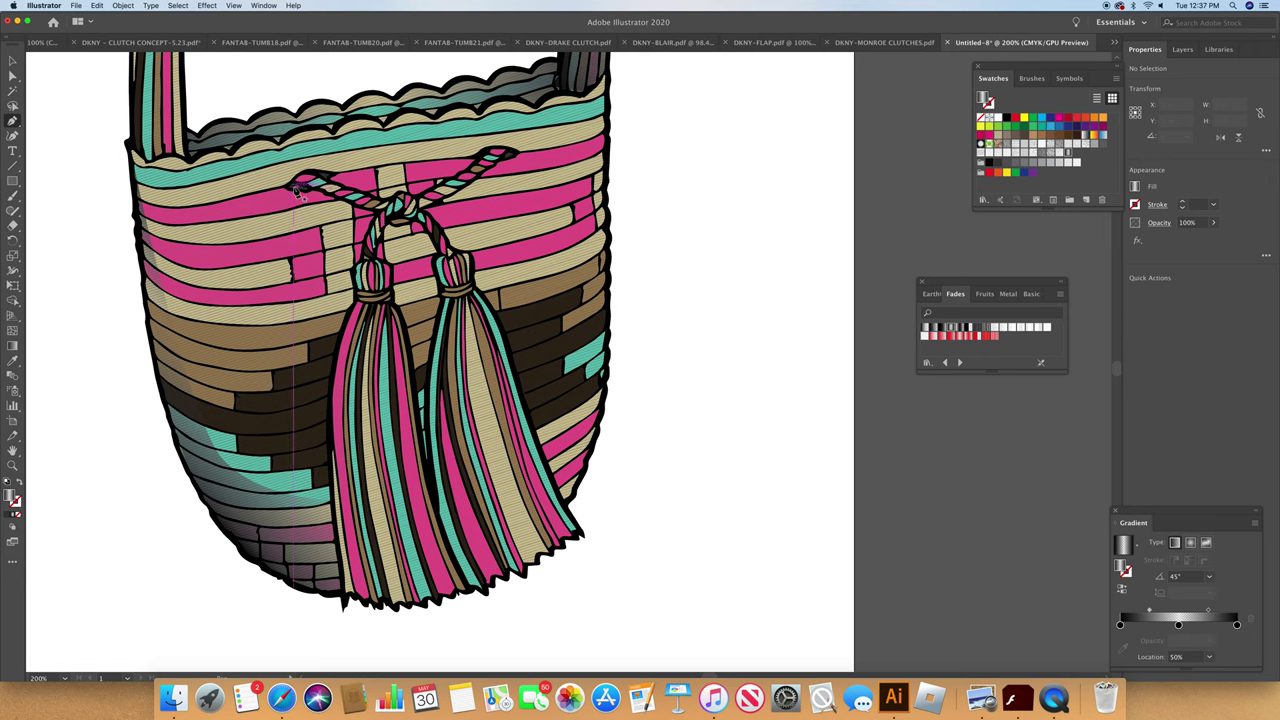
Step: Trace an open Pen path from the drawstring's left end under the cord to the knot and down the left tassel's outer edge to the bag base
left_click(289, 185)
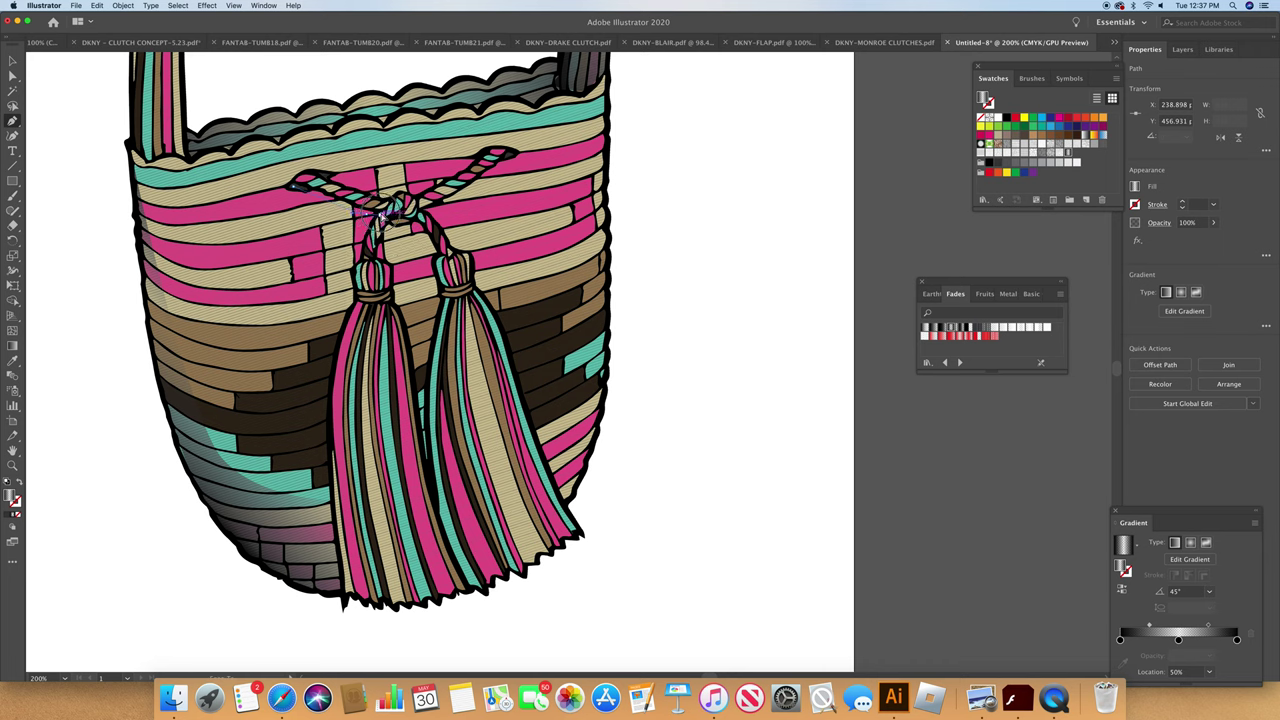
left_click(376, 214)
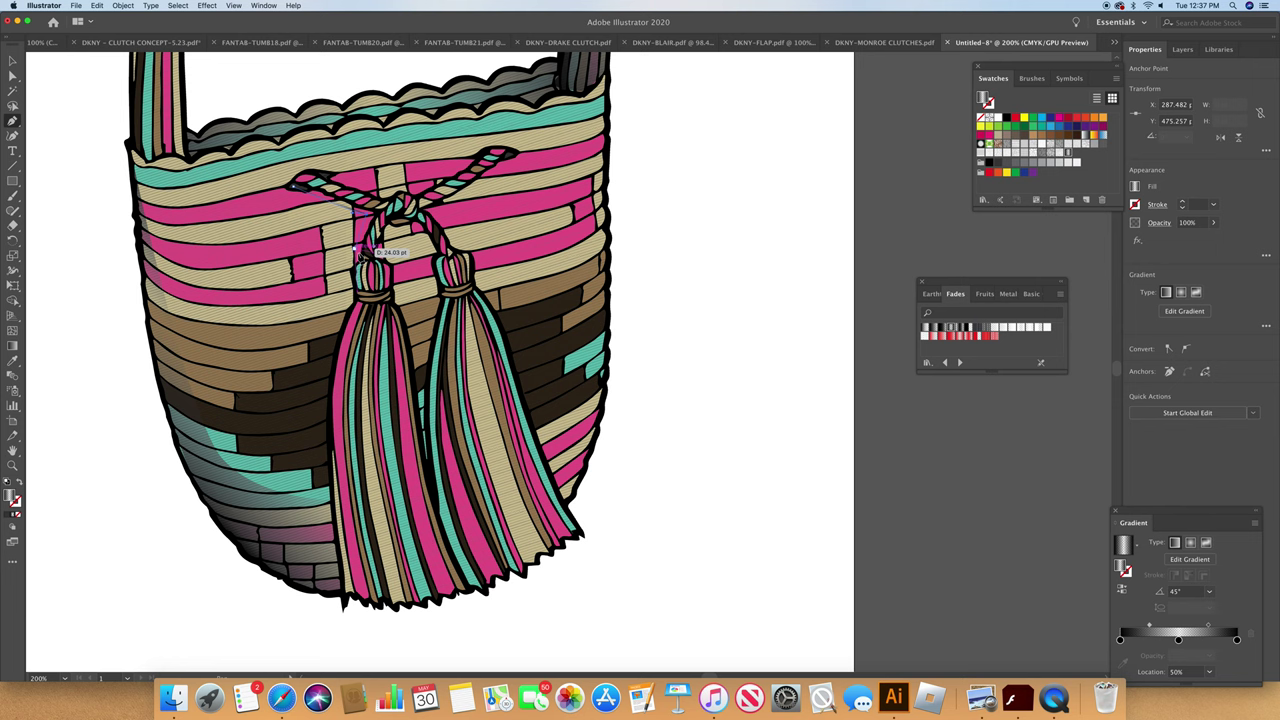
left_click(358, 262)
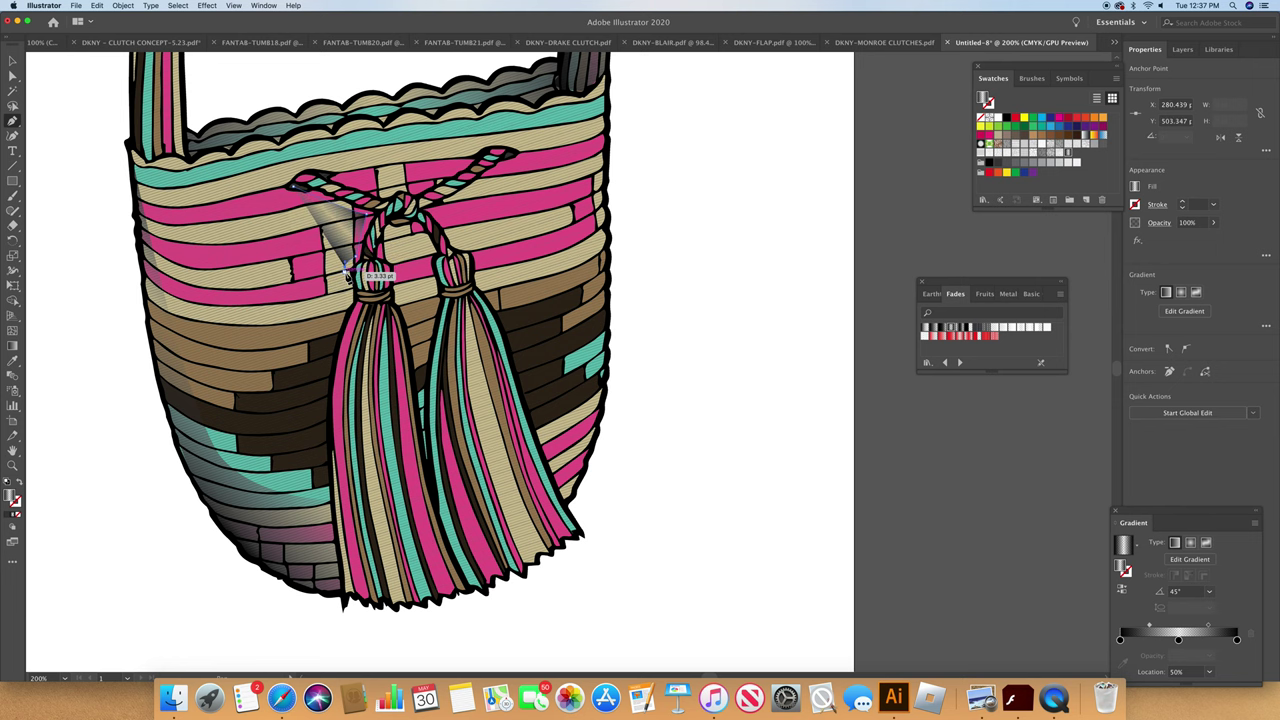
left_click(349, 293)
left_click(348, 297)
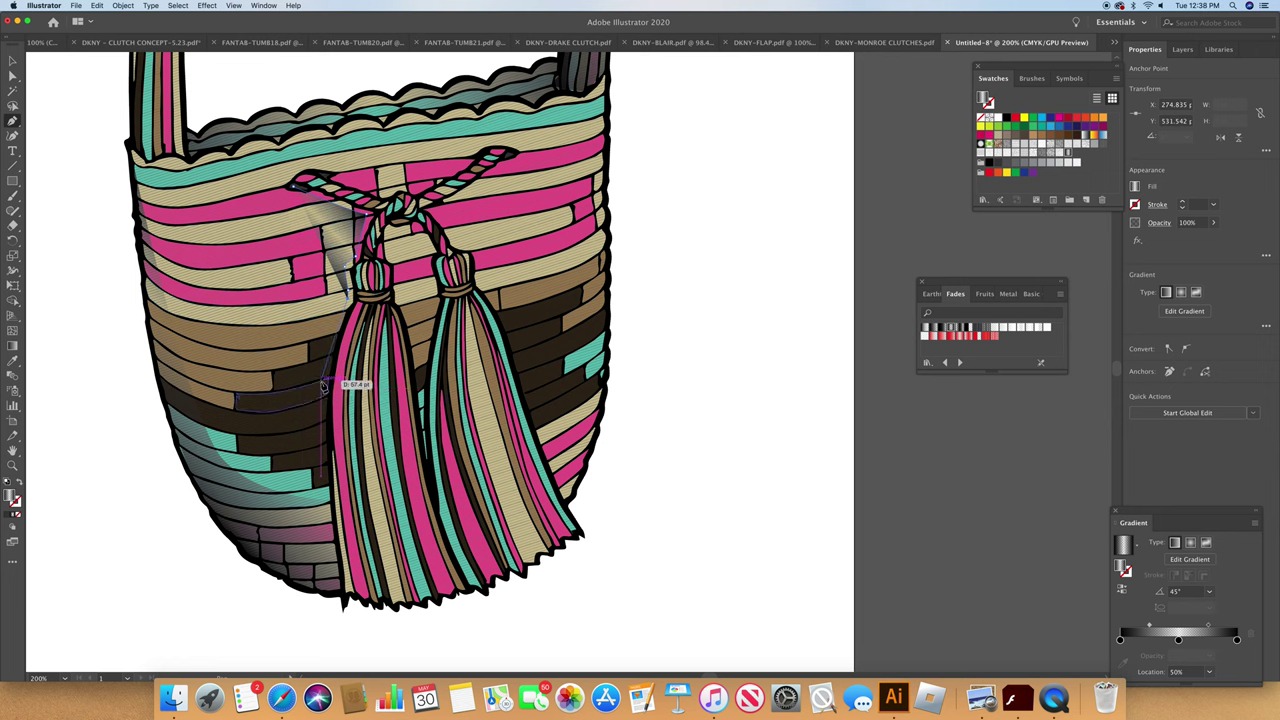
left_click_drag(322, 378, 320, 423)
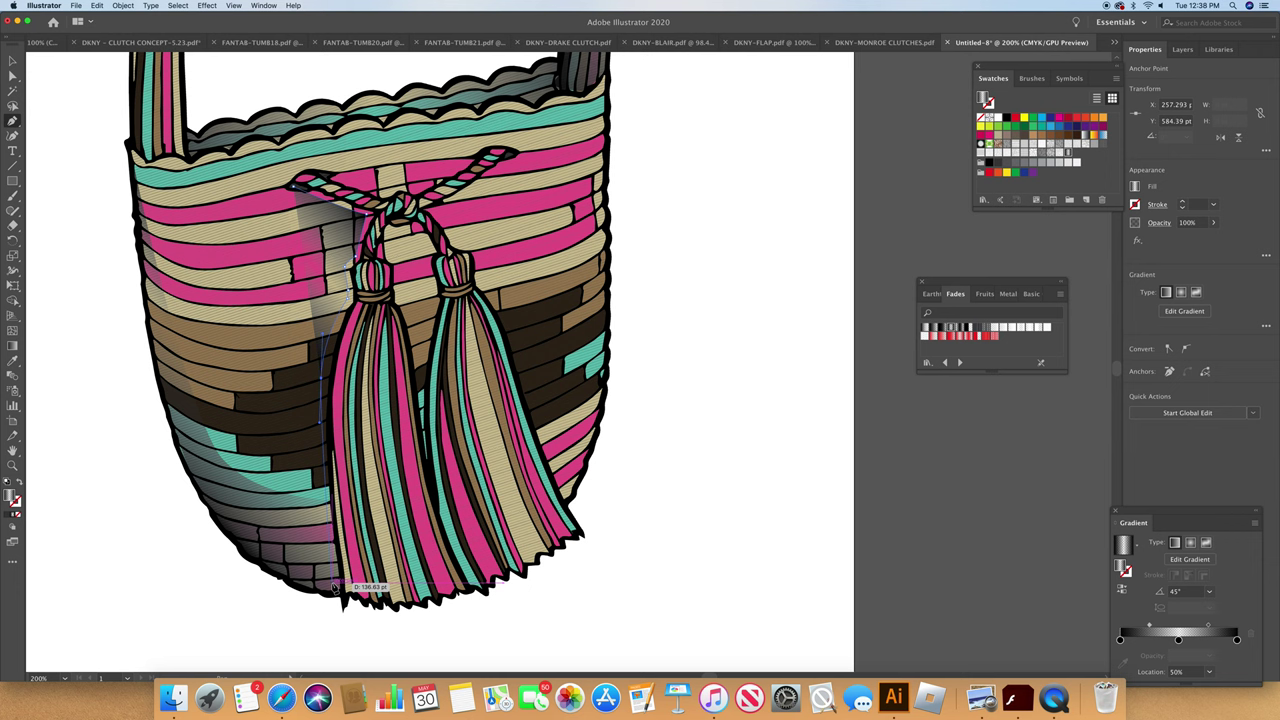
left_click_drag(332, 583, 341, 602)
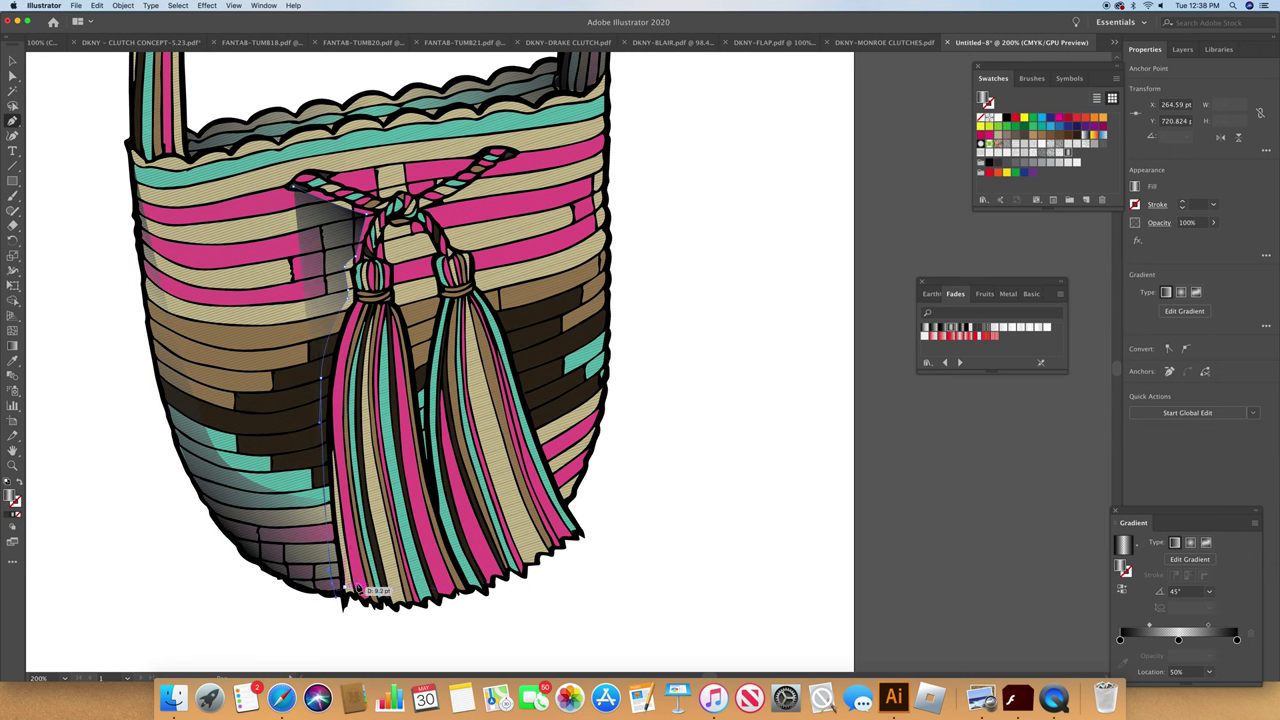
Step: Remove the path's gradient fill and give it a black stroke with a weight of 8 pt
left_click(982, 118)
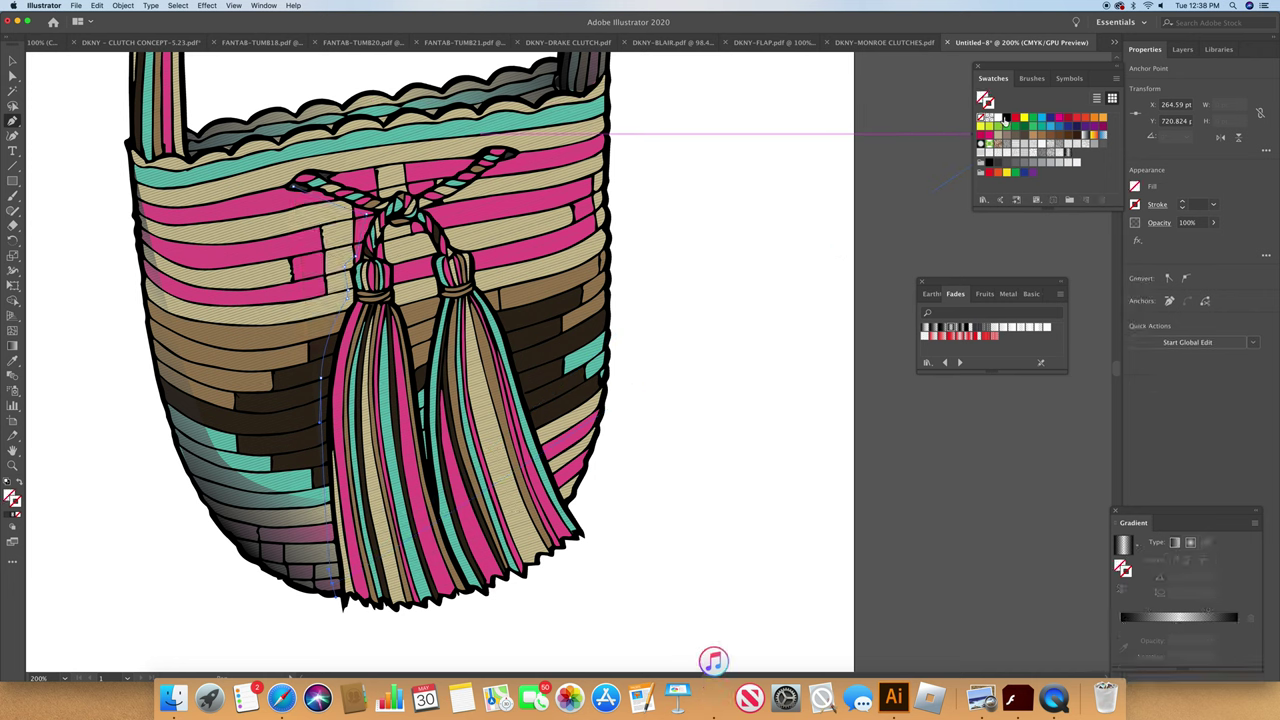
left_click(989, 105)
left_click(1006, 118)
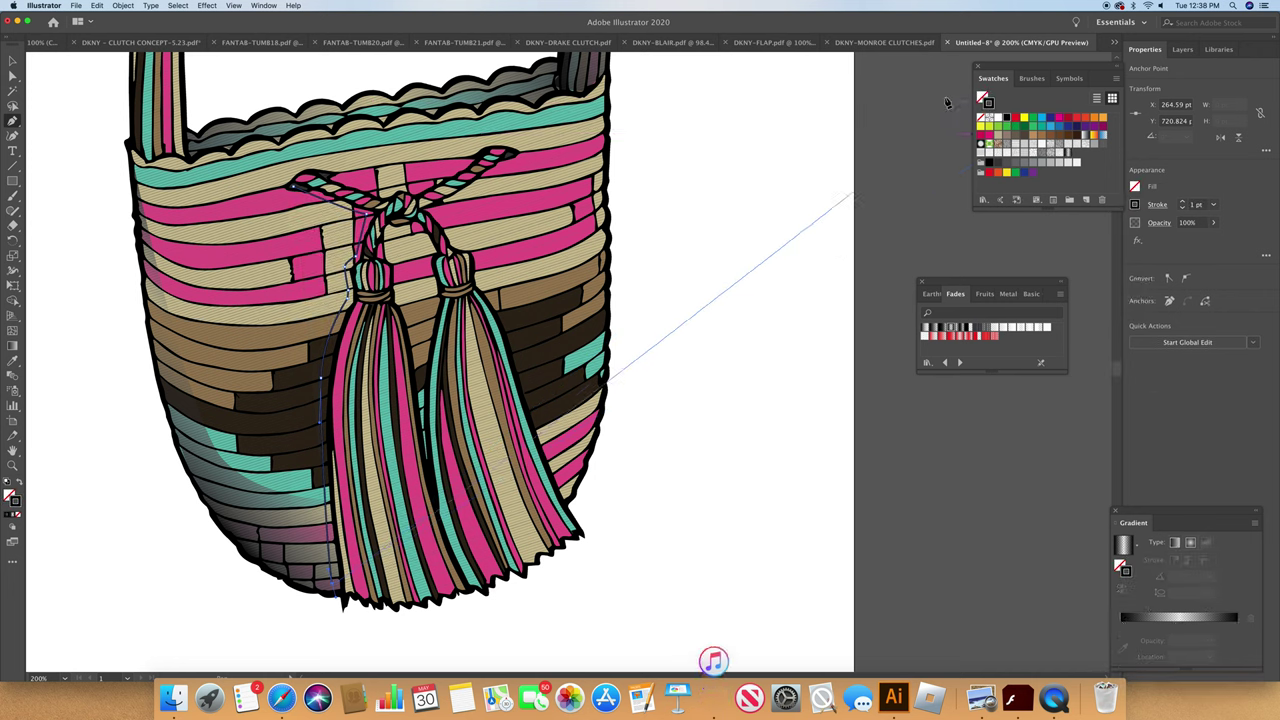
left_click(1183, 201)
left_click(1183, 201)
left_click(1183, 201)
left_click(1183, 201)
left_click(1183, 201)
left_click(1183, 201)
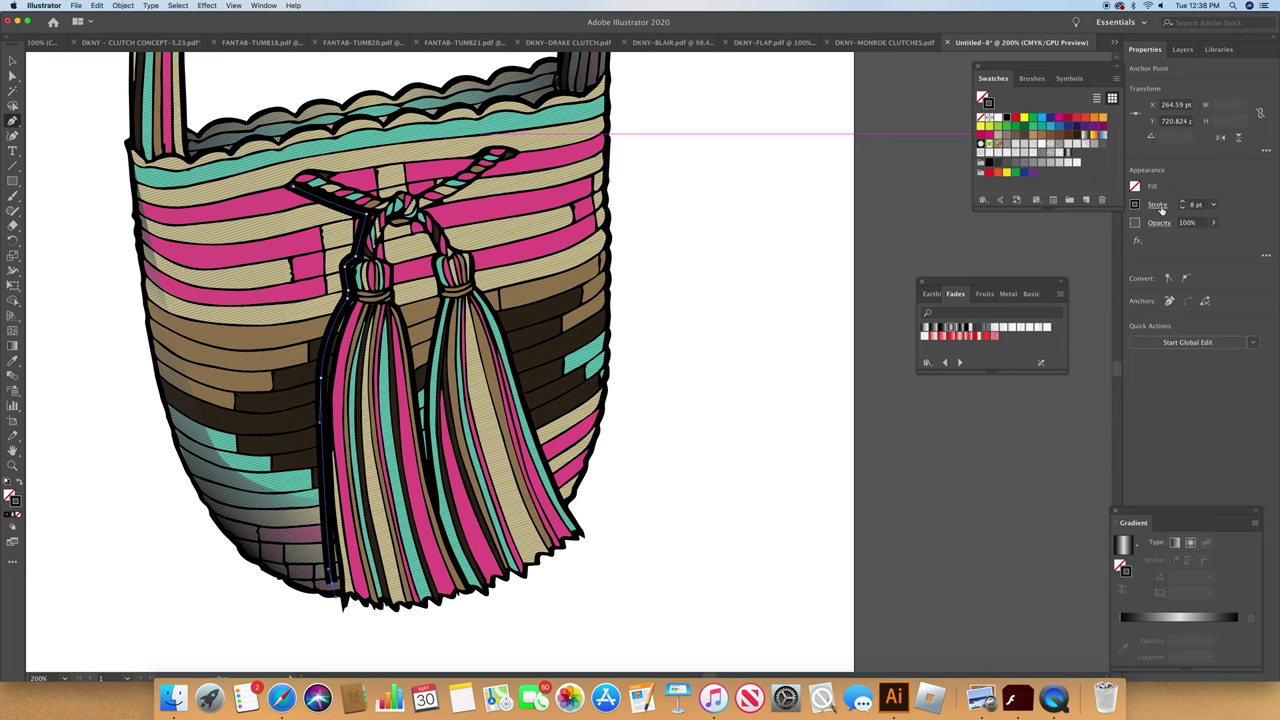
Step: Give the tassel shadow stroke a round cap and round joins
left_click(1160, 206)
left_click(1088, 239)
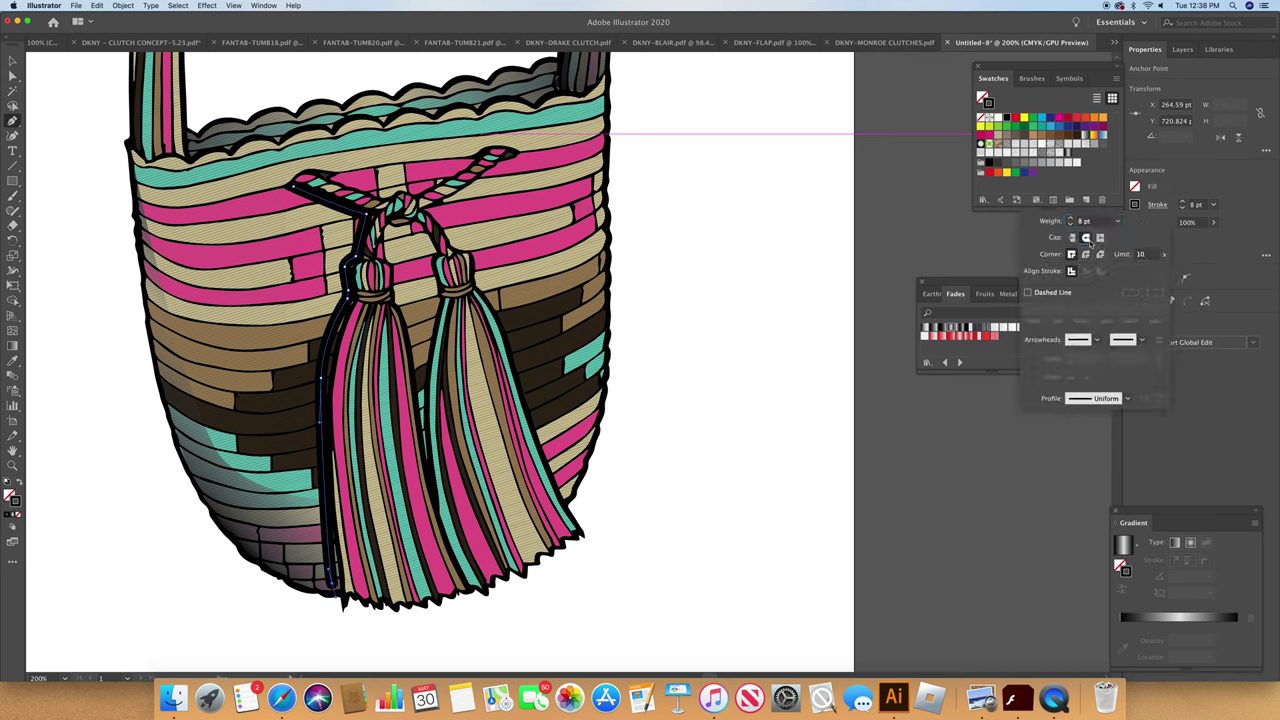
left_click(1087, 255)
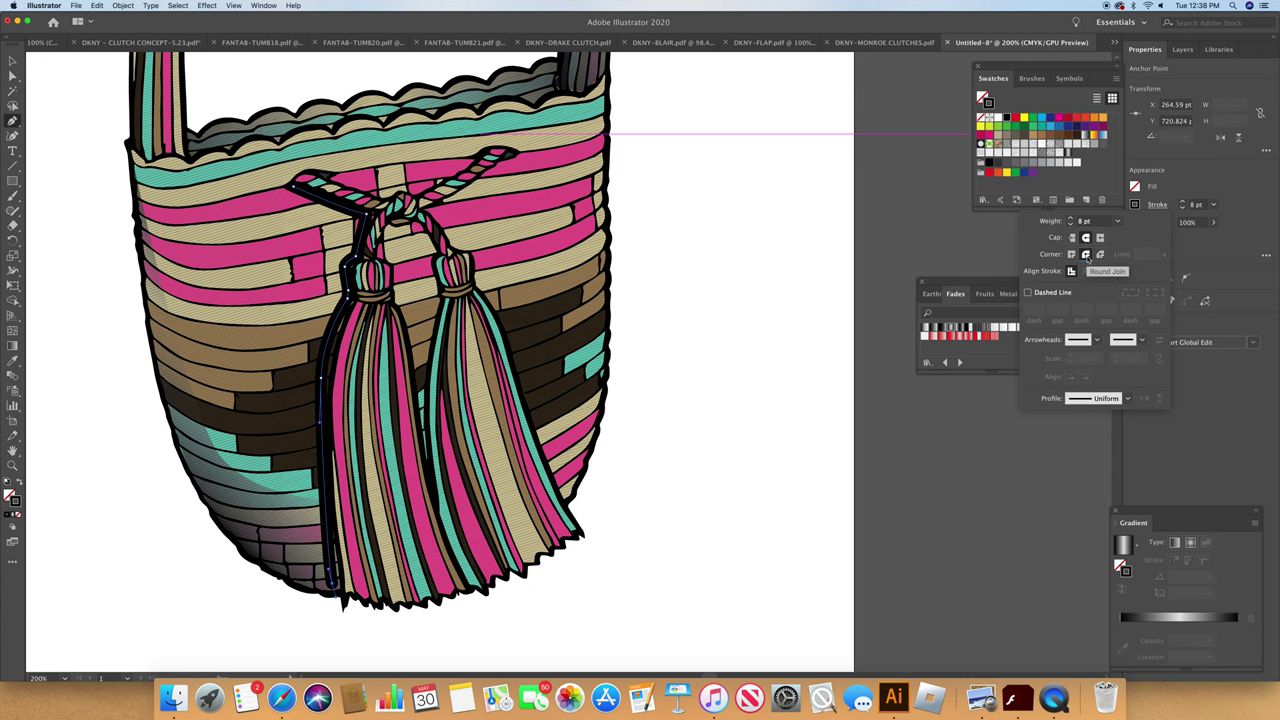
Step: Shift the shadow path's anchor points beside the knot and the left tassel's head closer to the cord and tassel with the Direct Selection tool
left_click(14, 76)
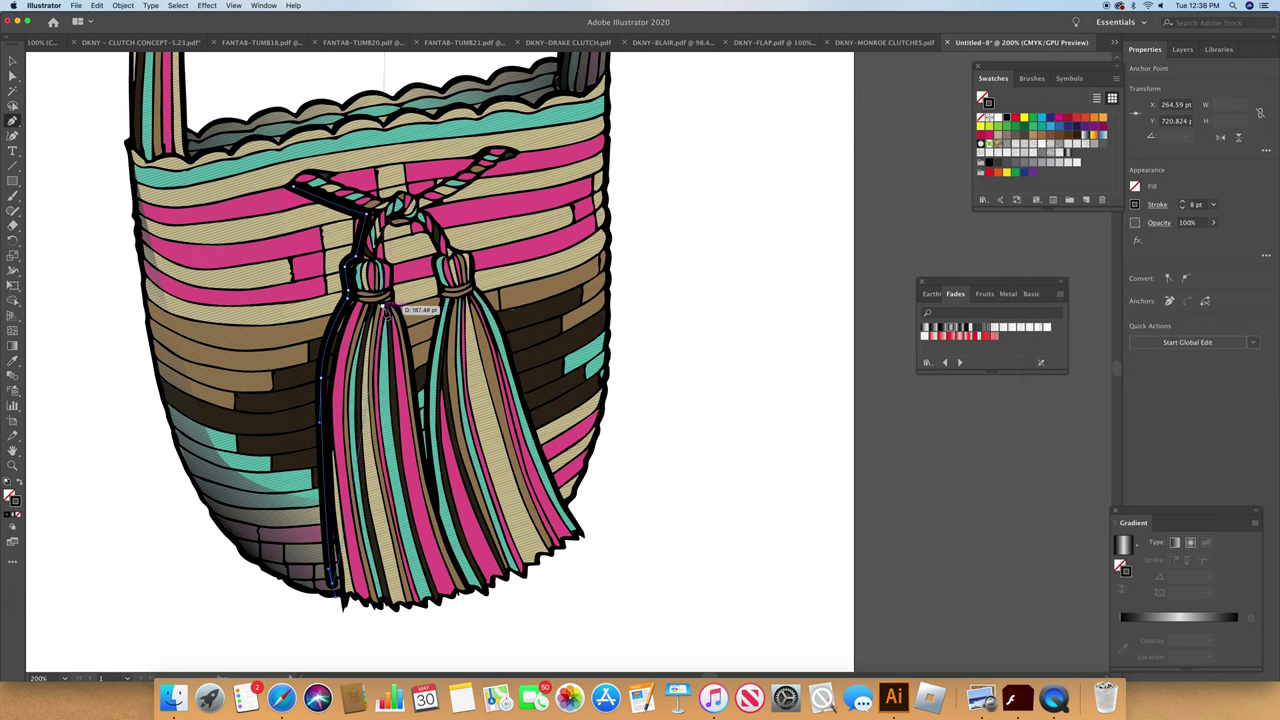
left_click(12, 75)
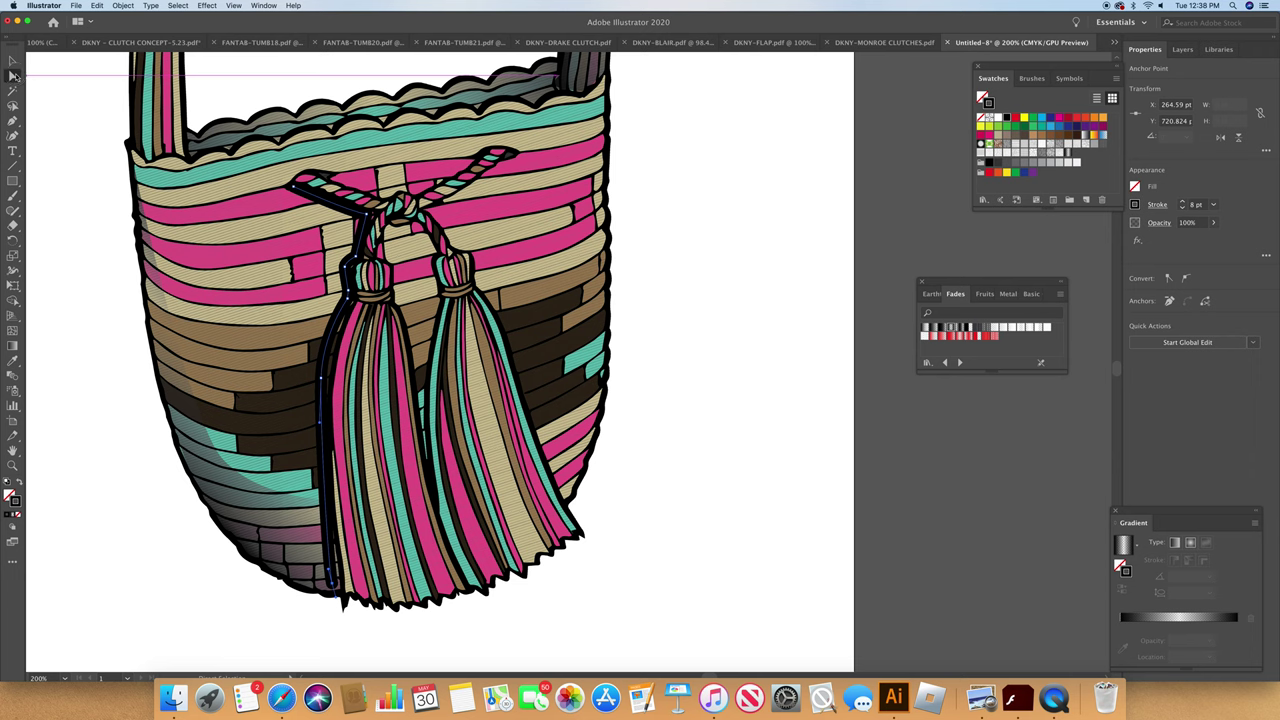
left_click_drag(377, 215, 375, 216)
key("super+z")
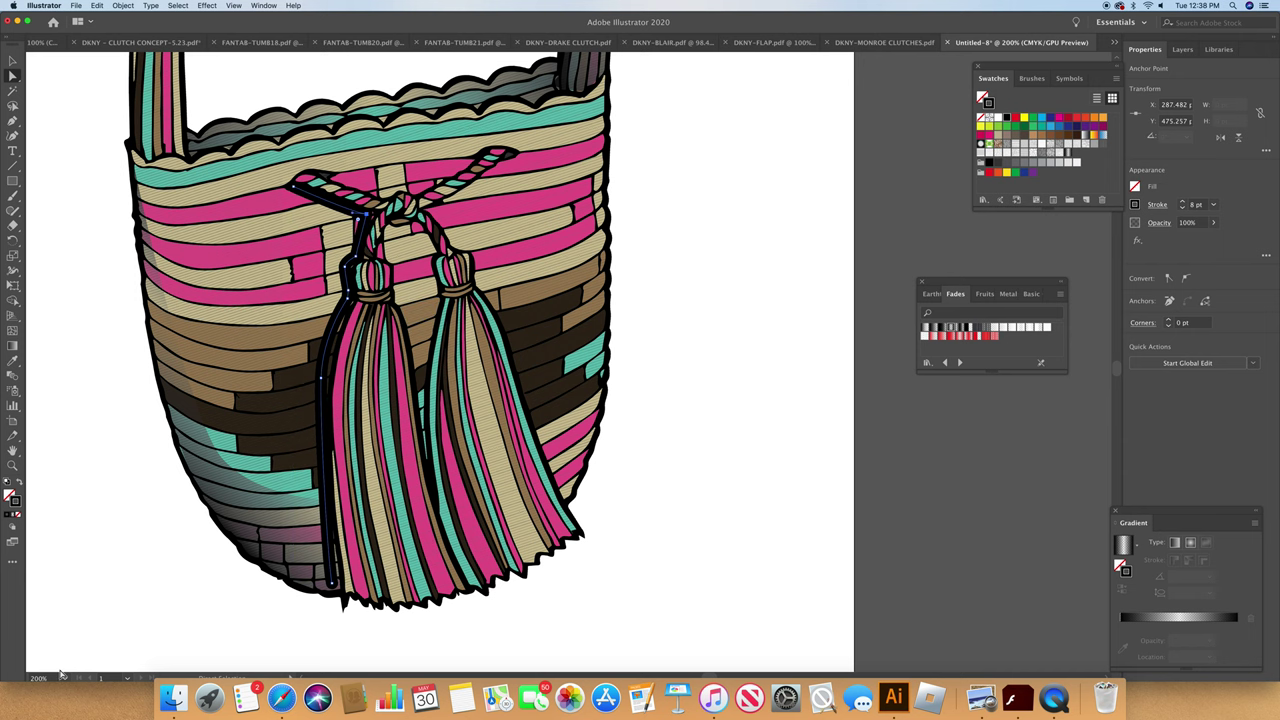
left_click(62, 678)
left_click(100, 459)
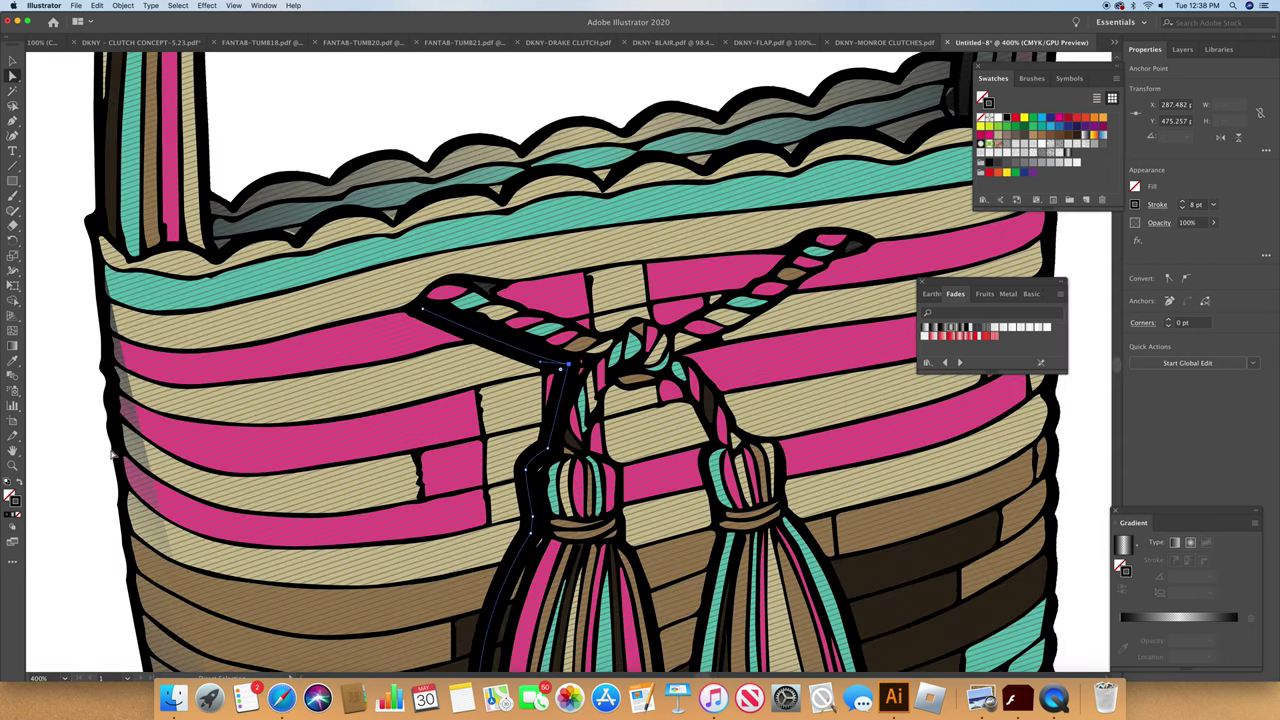
left_click_drag(567, 368, 578, 369)
left_click(526, 470)
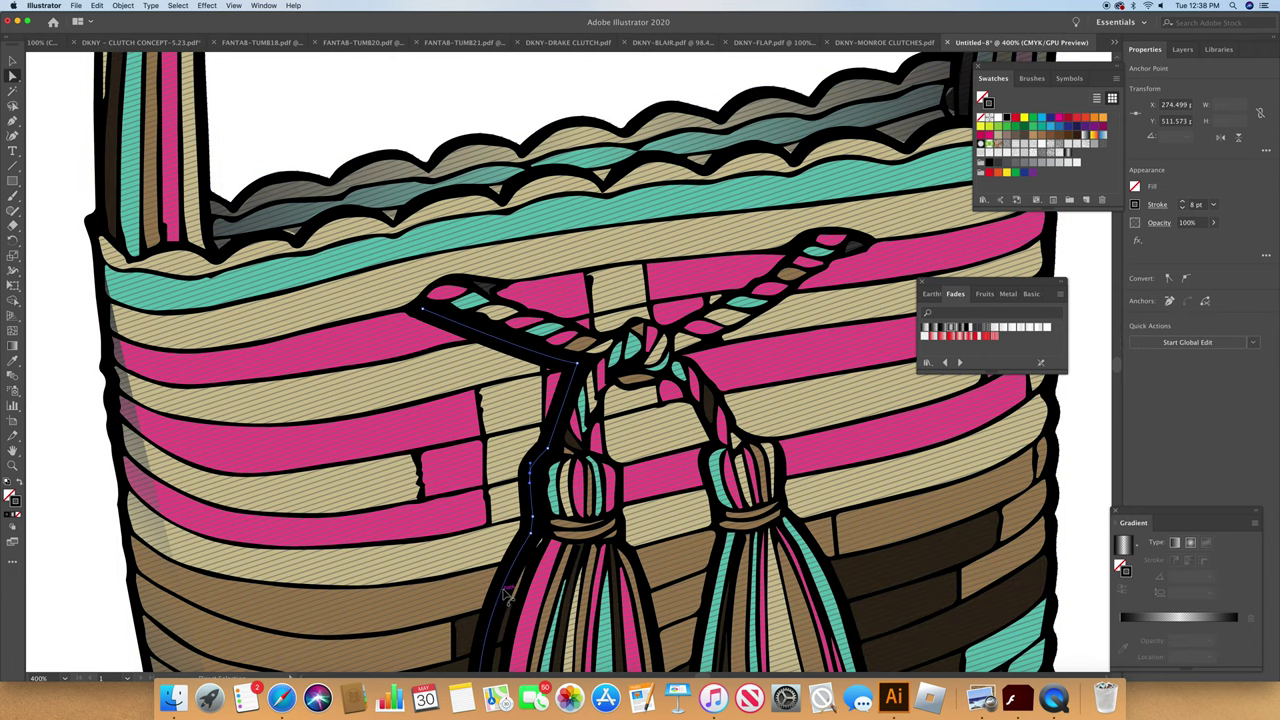
Step: Move the shadow path's middle and lowest anchor points slightly inward against the left tassel's outer edge
scroll(1120, 373, "down", 10)
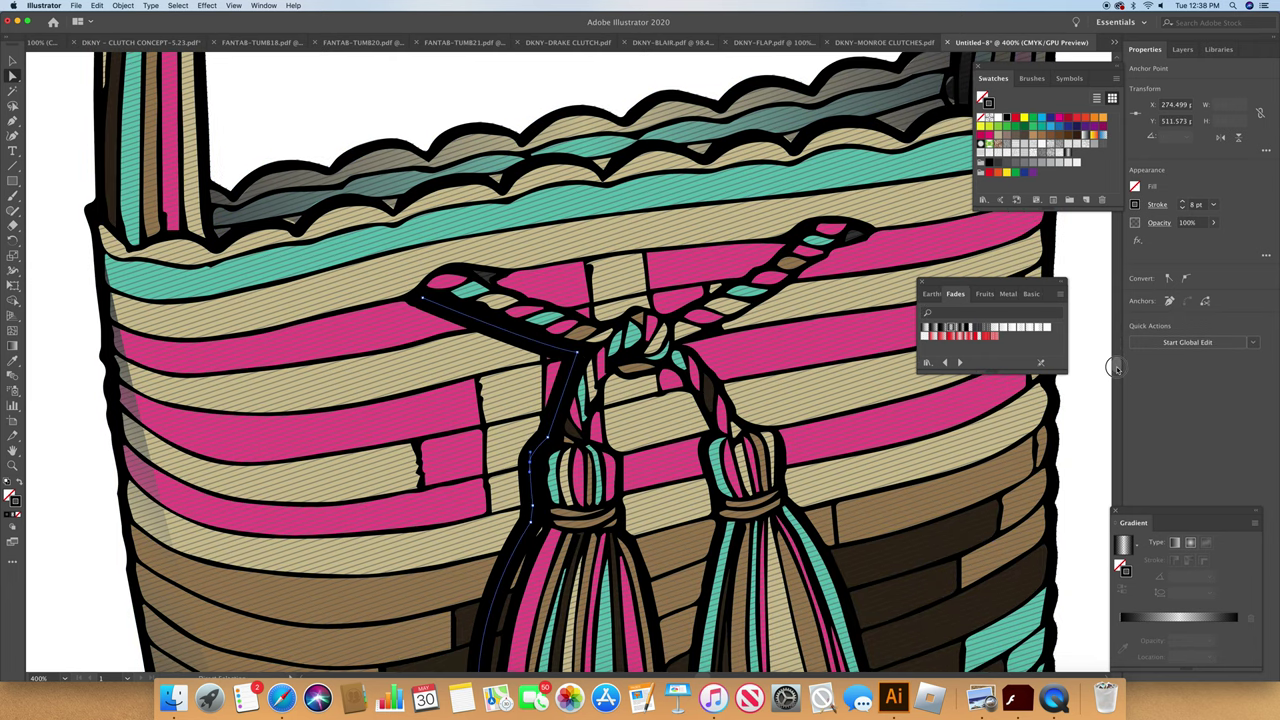
scroll(1118, 372, "down", 2)
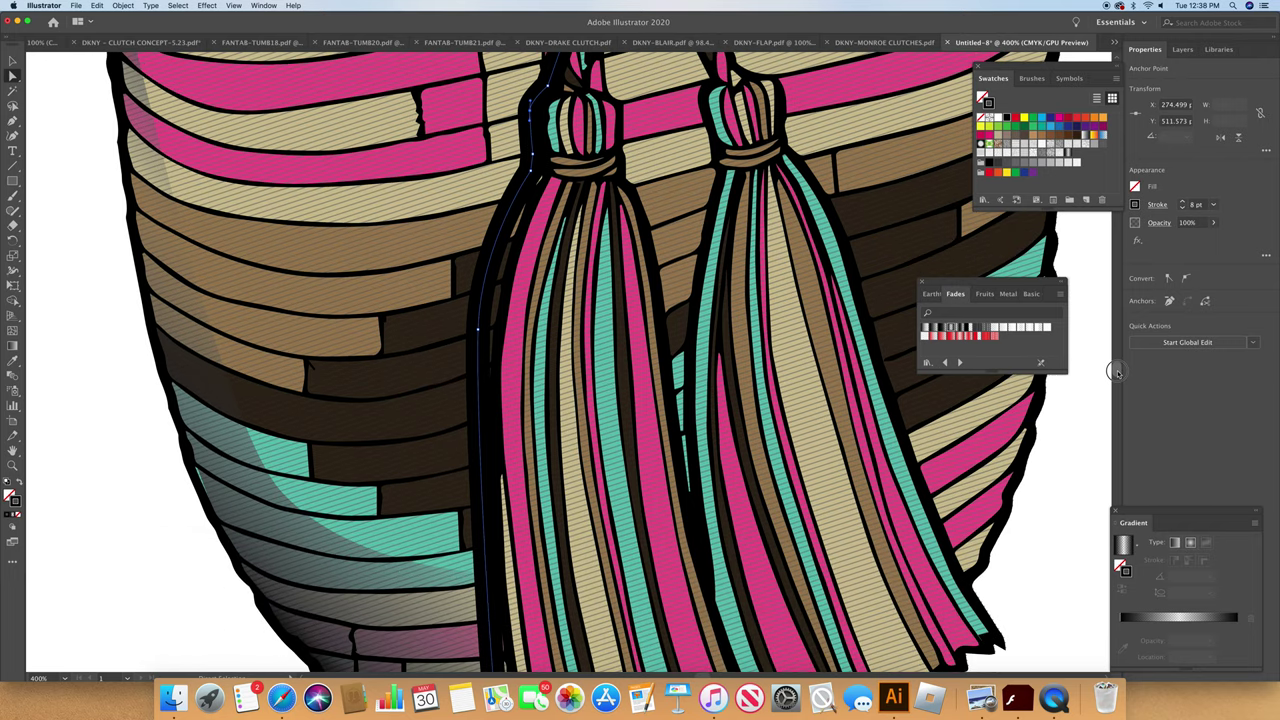
left_click_drag(479, 330, 486, 332)
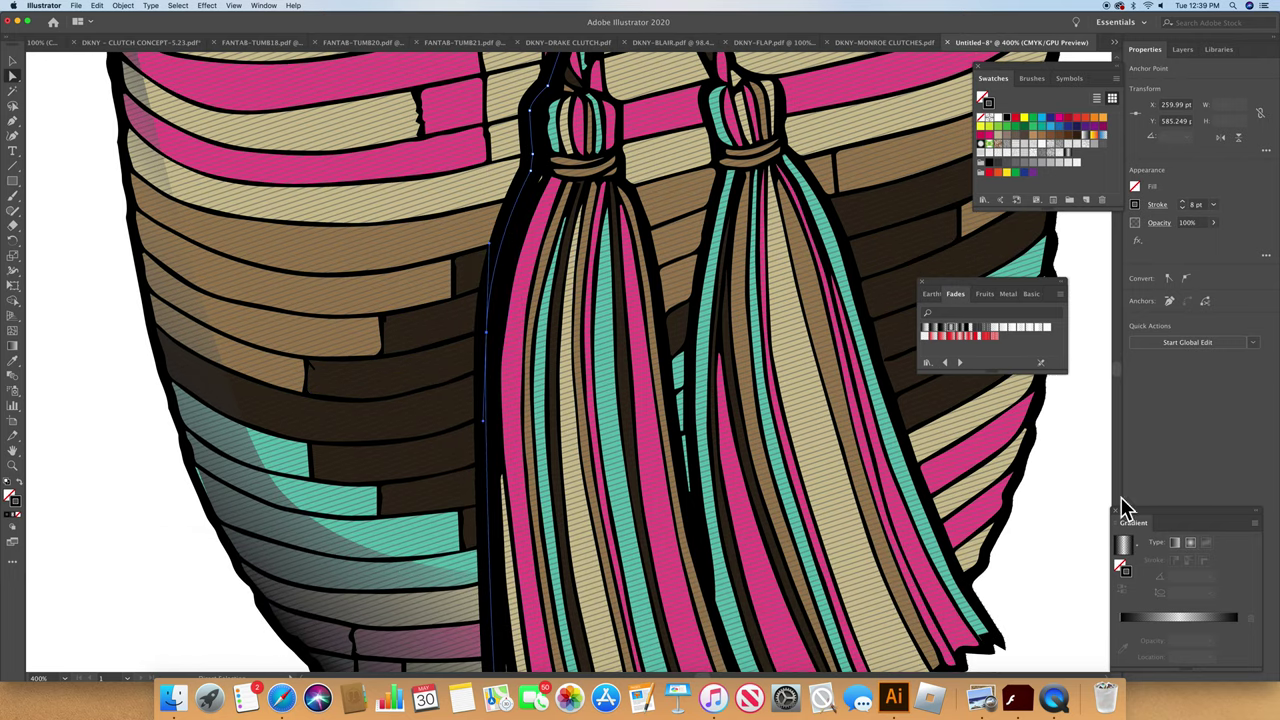
scroll(1118, 372, "down", 10)
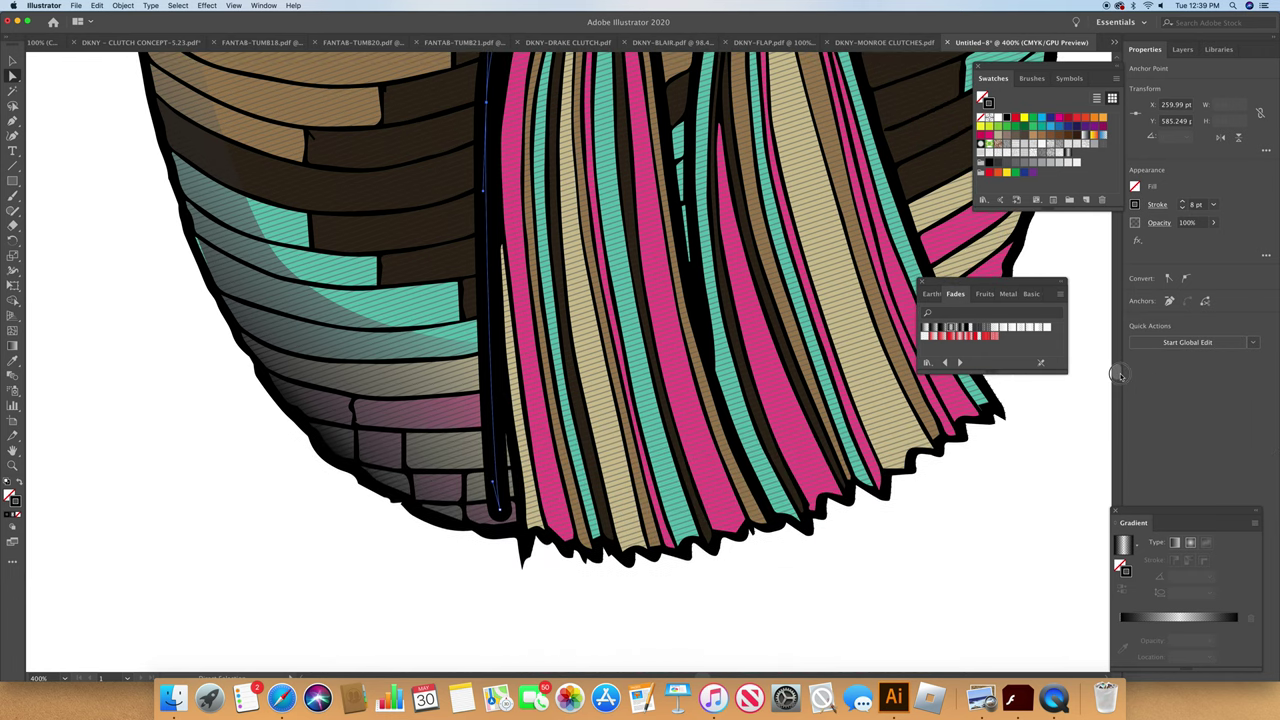
scroll(503, 530, "up", 2)
left_click_drag(503, 543, 508, 544)
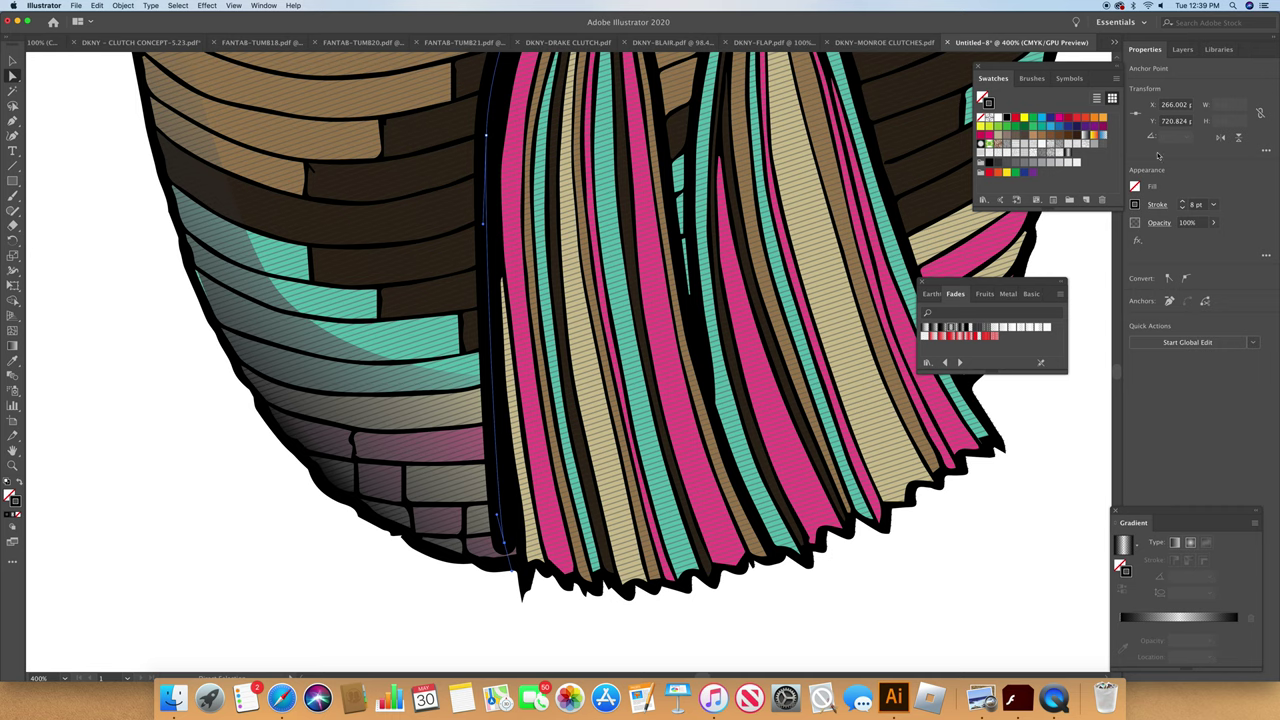
Step: Set the tassel shadow stroke's opacity to 79%, return the canvas zoom to 200% and deselect the path
left_click(1156, 223)
left_click(1158, 246)
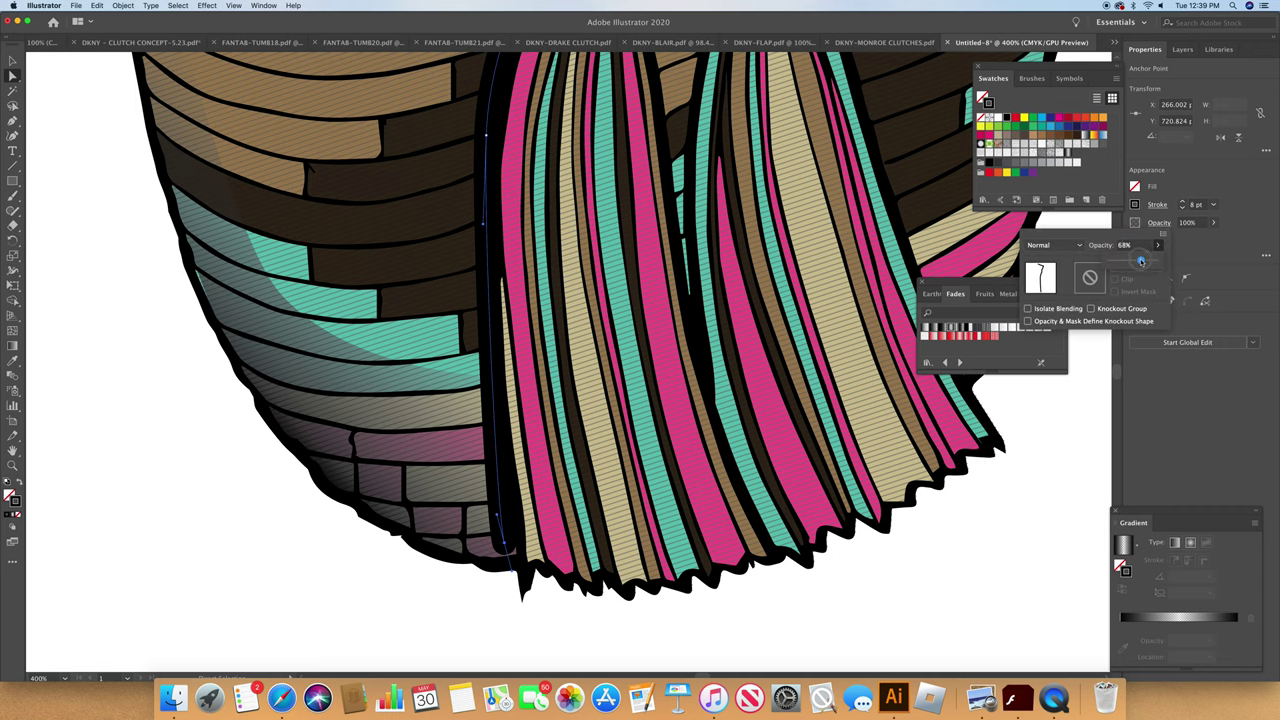
left_click_drag(1138, 261, 1136, 261)
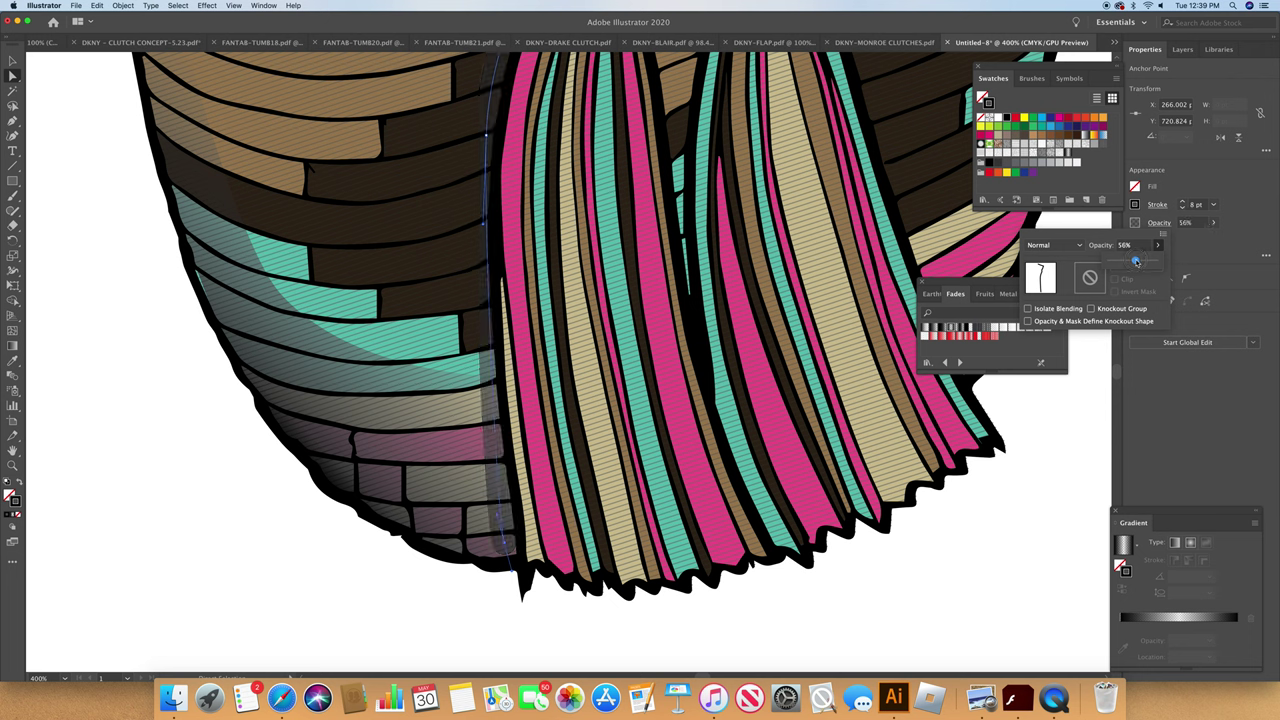
left_click_drag(1139, 261, 1147, 262)
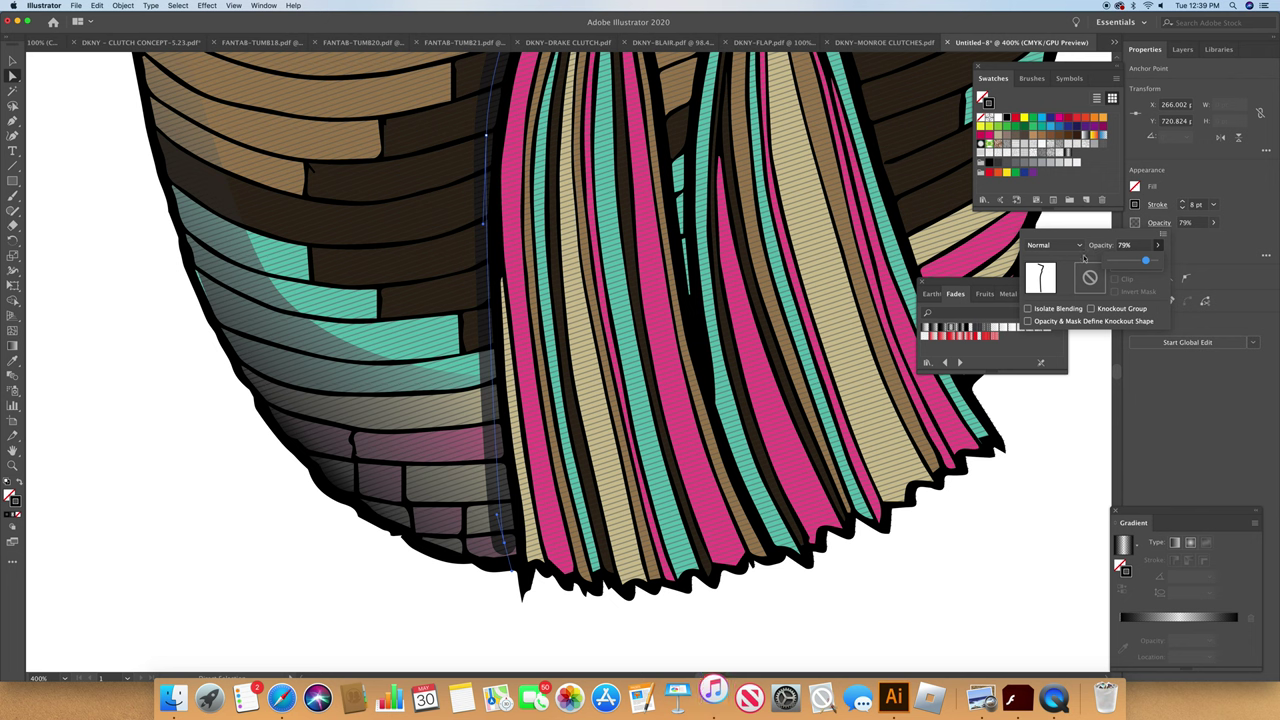
left_click(1126, 245)
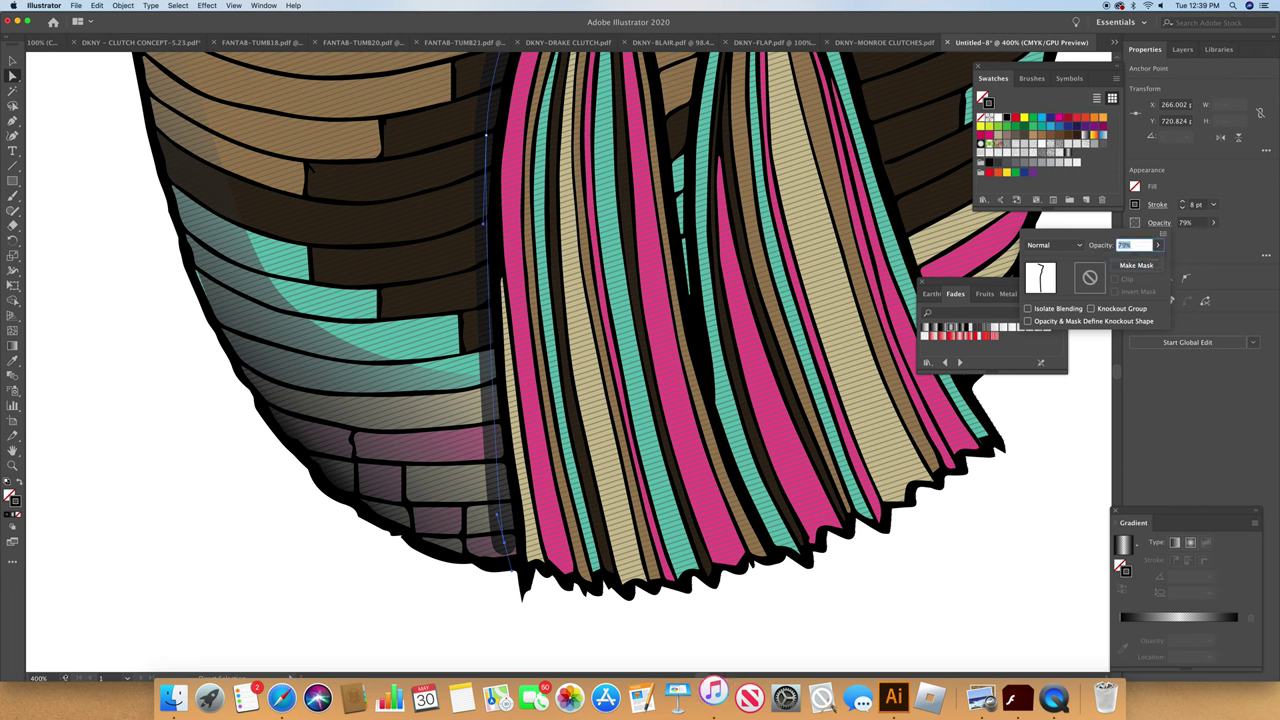
key("Escape")
left_click(65, 678)
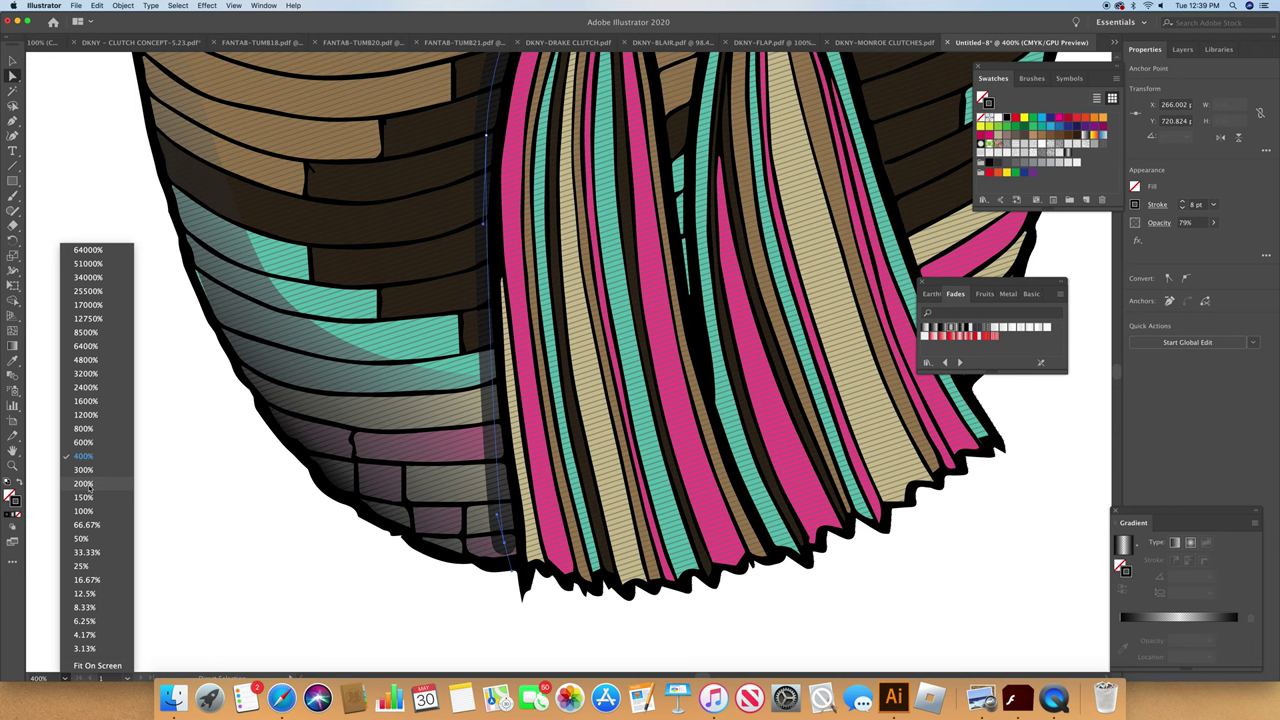
left_click(84, 484)
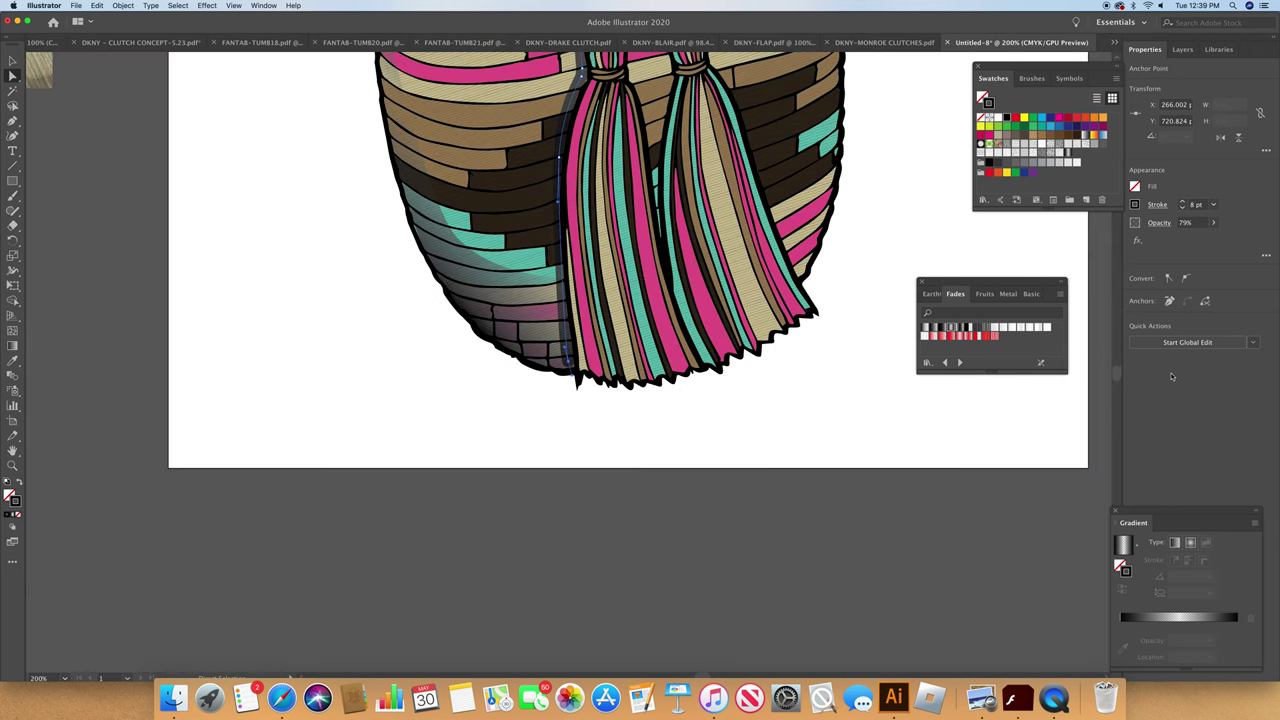
scroll(1120, 375, "up", 5)
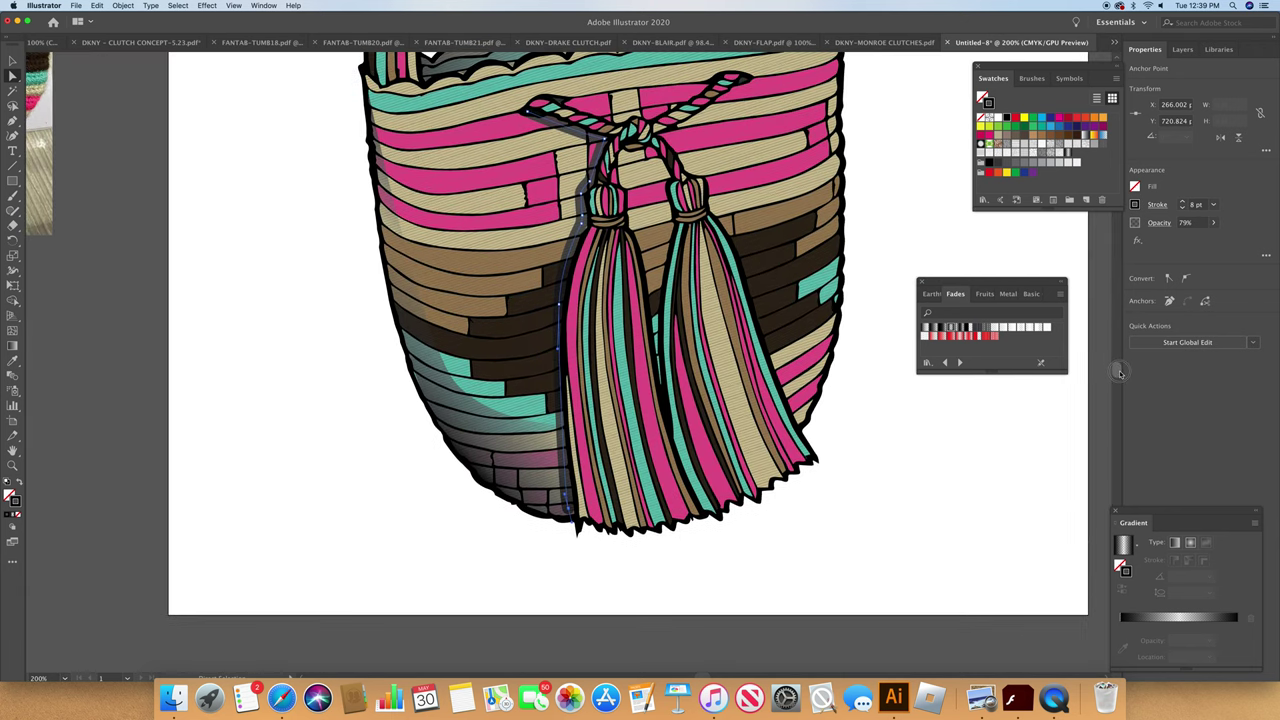
left_click(999, 411)
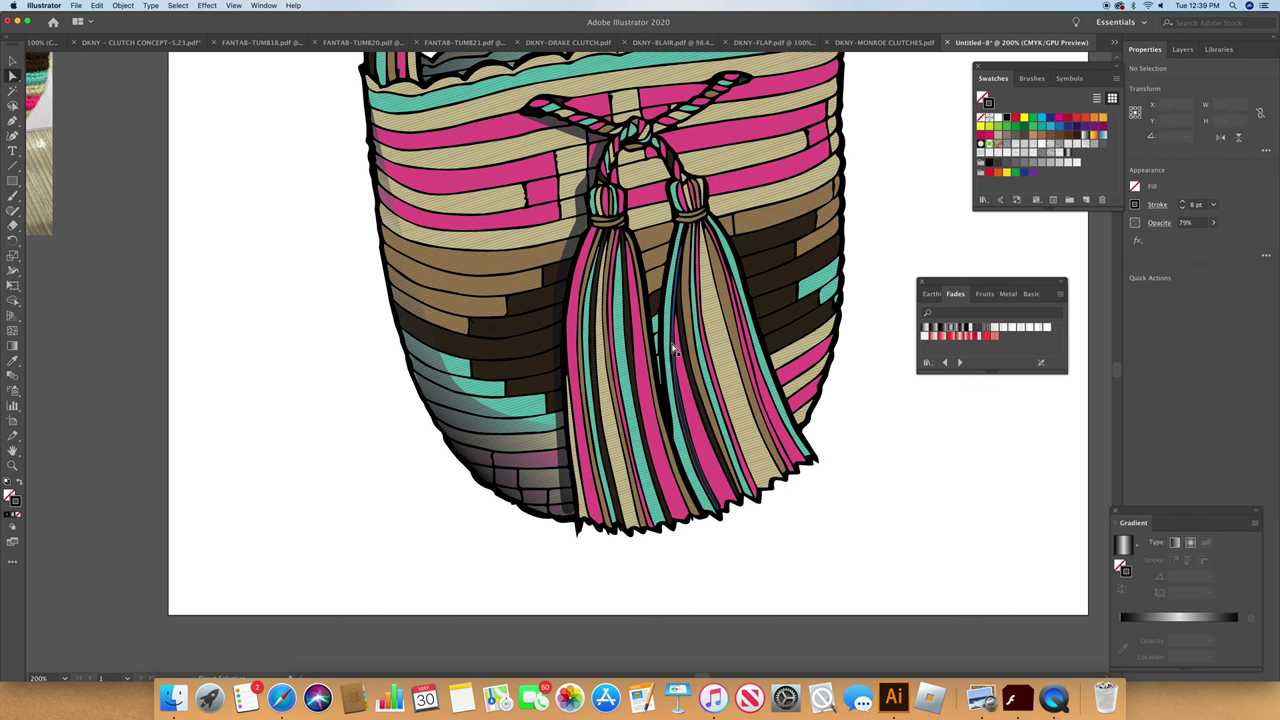
Step: Draw a shadow path with the Pen tool from beneath the knot, along the right cord and around the right tassel's head
left_click(14, 121)
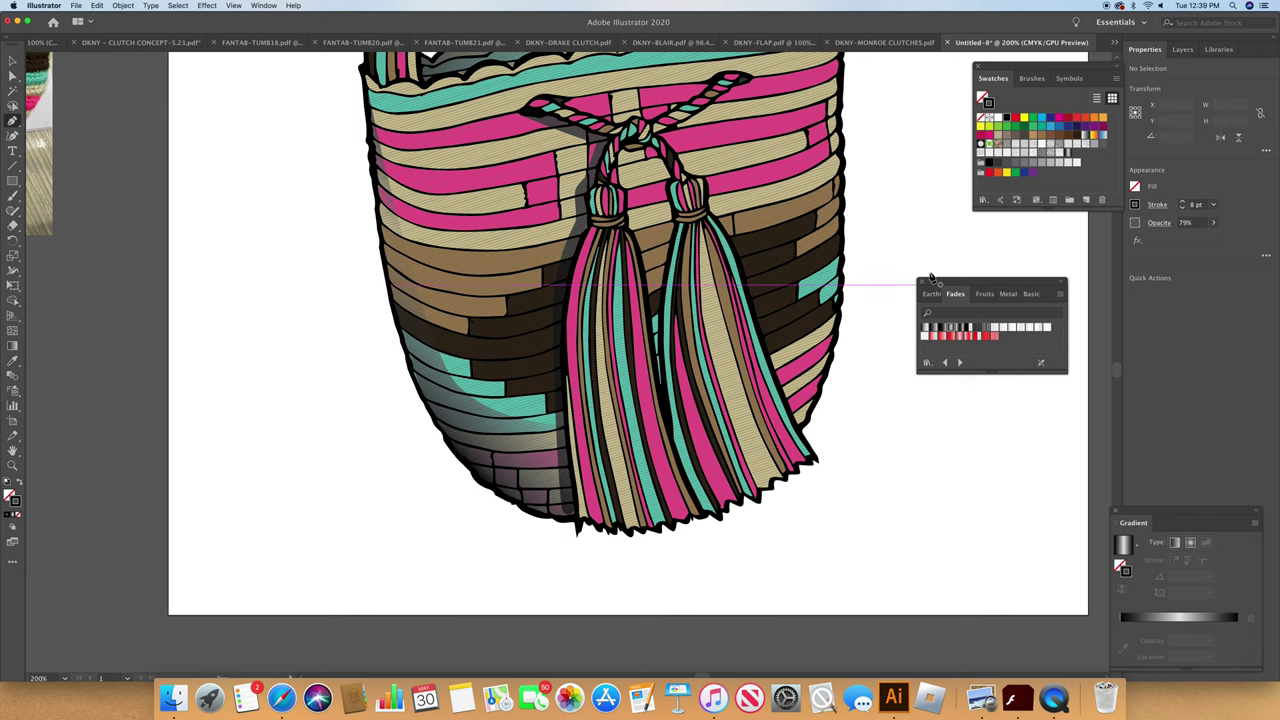
left_click(622, 153)
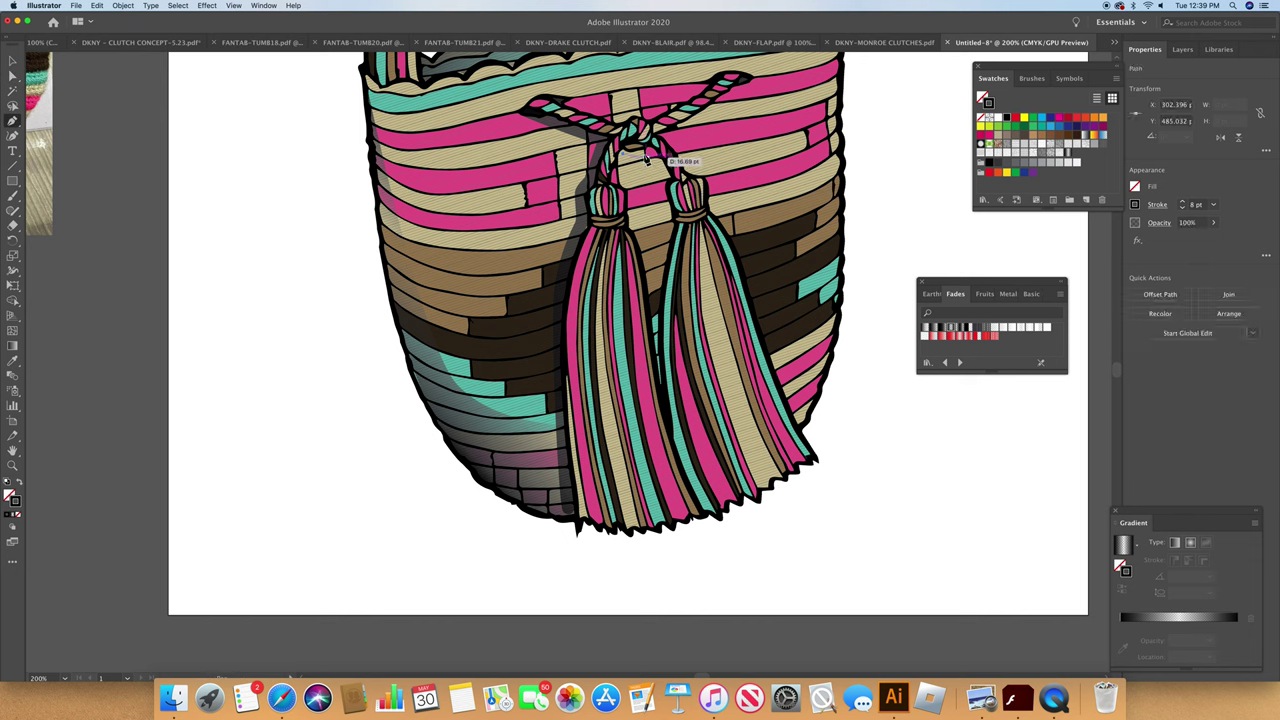
left_click(643, 155)
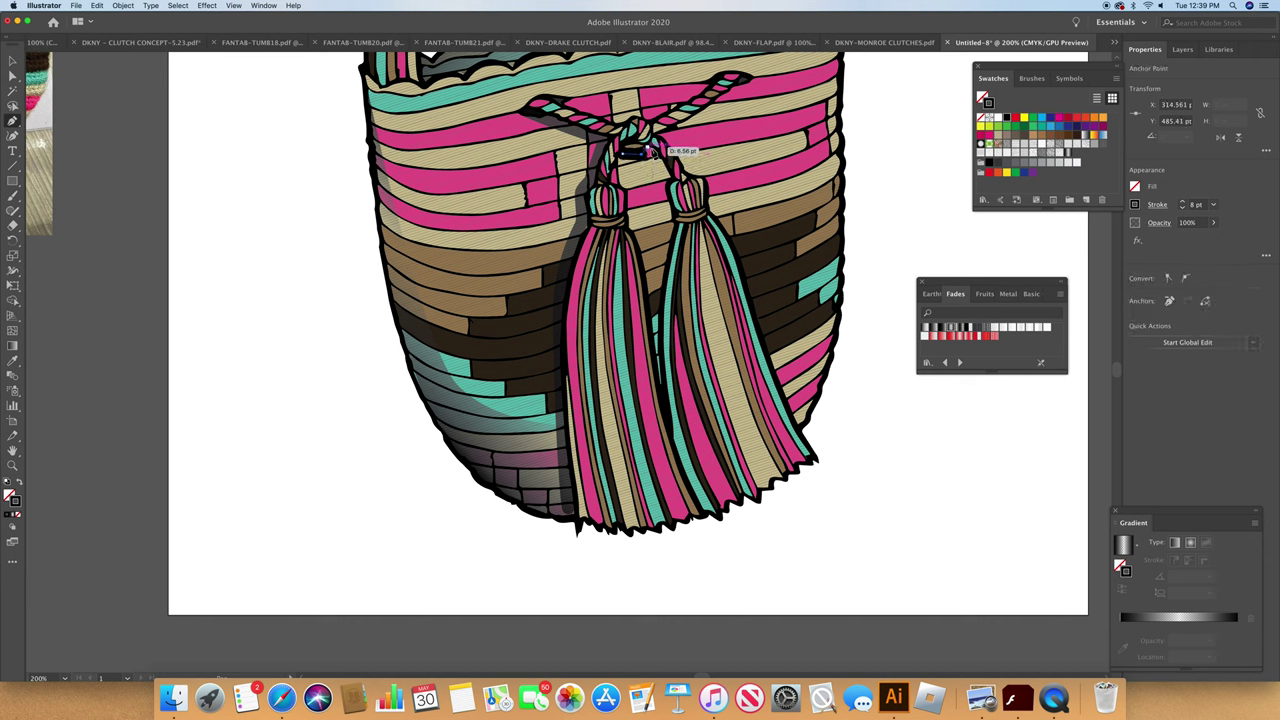
left_click_drag(653, 158, 670, 182)
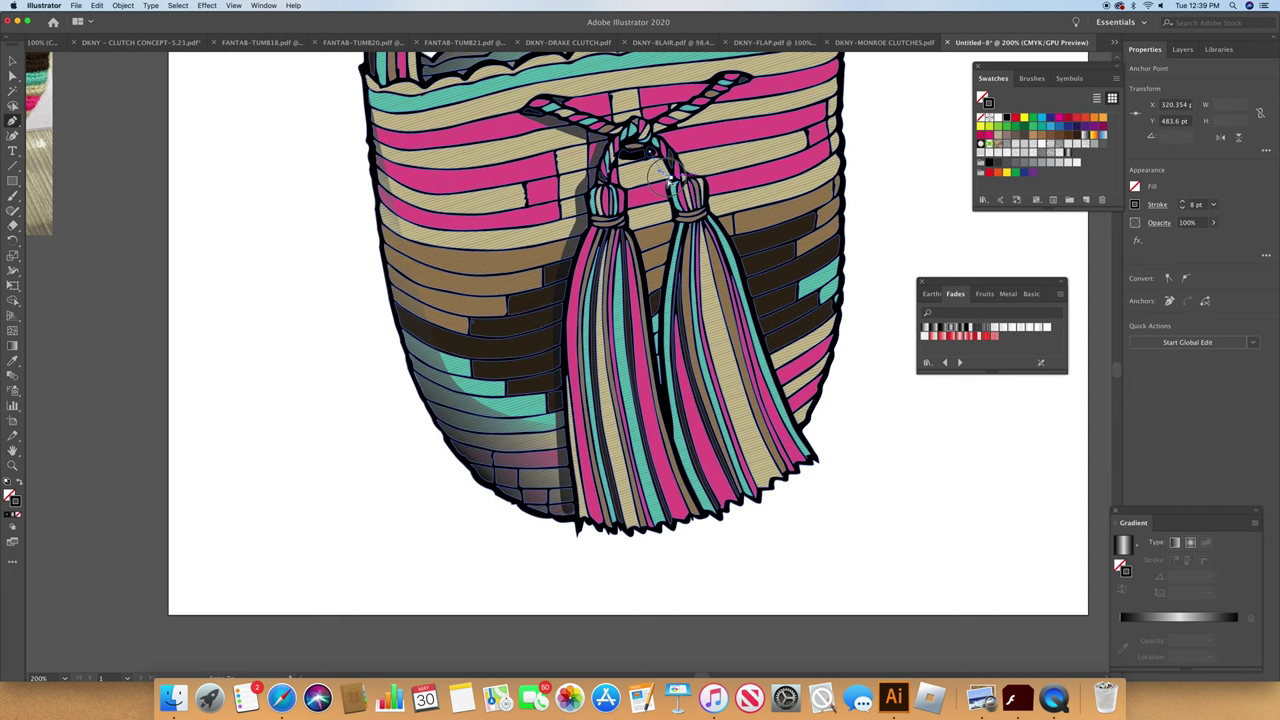
left_click(667, 180)
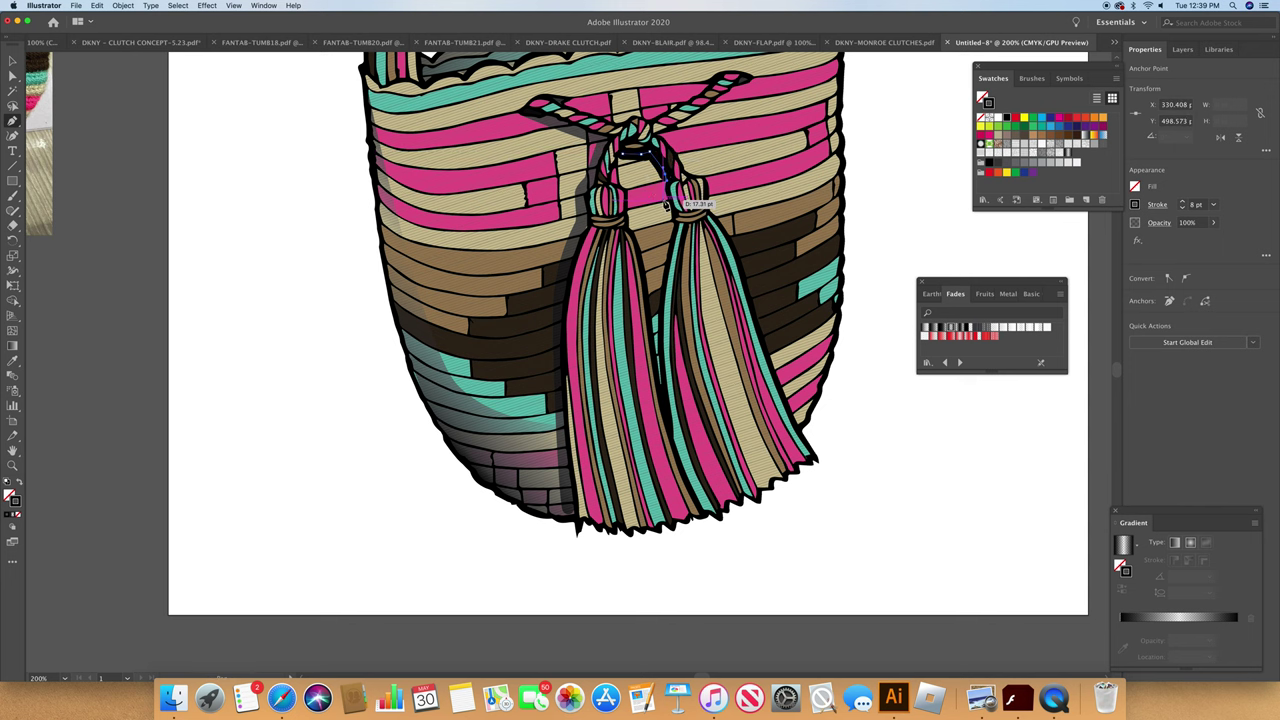
left_click_drag(663, 201, 668, 212)
left_click(670, 222)
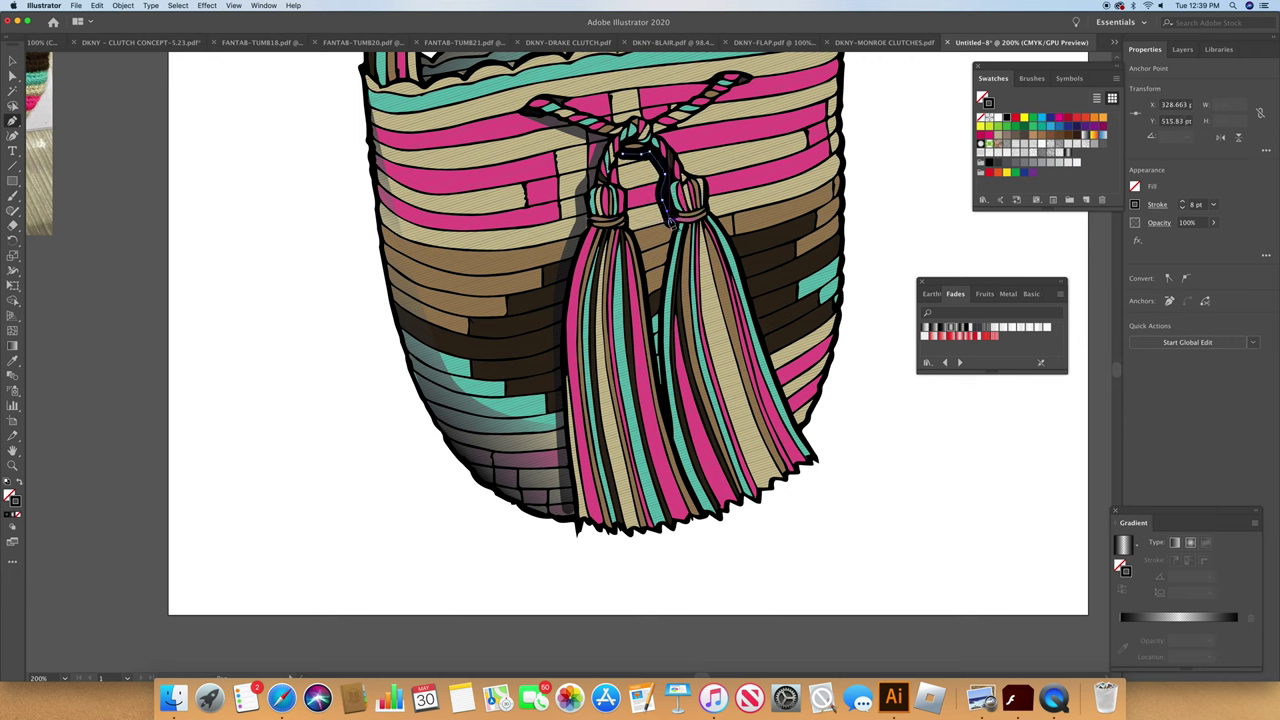
Step: Extend the shadow path down the right tassel's inner edge to about halfway along the gap between the two tassels
left_click_drag(660, 301, 659, 300)
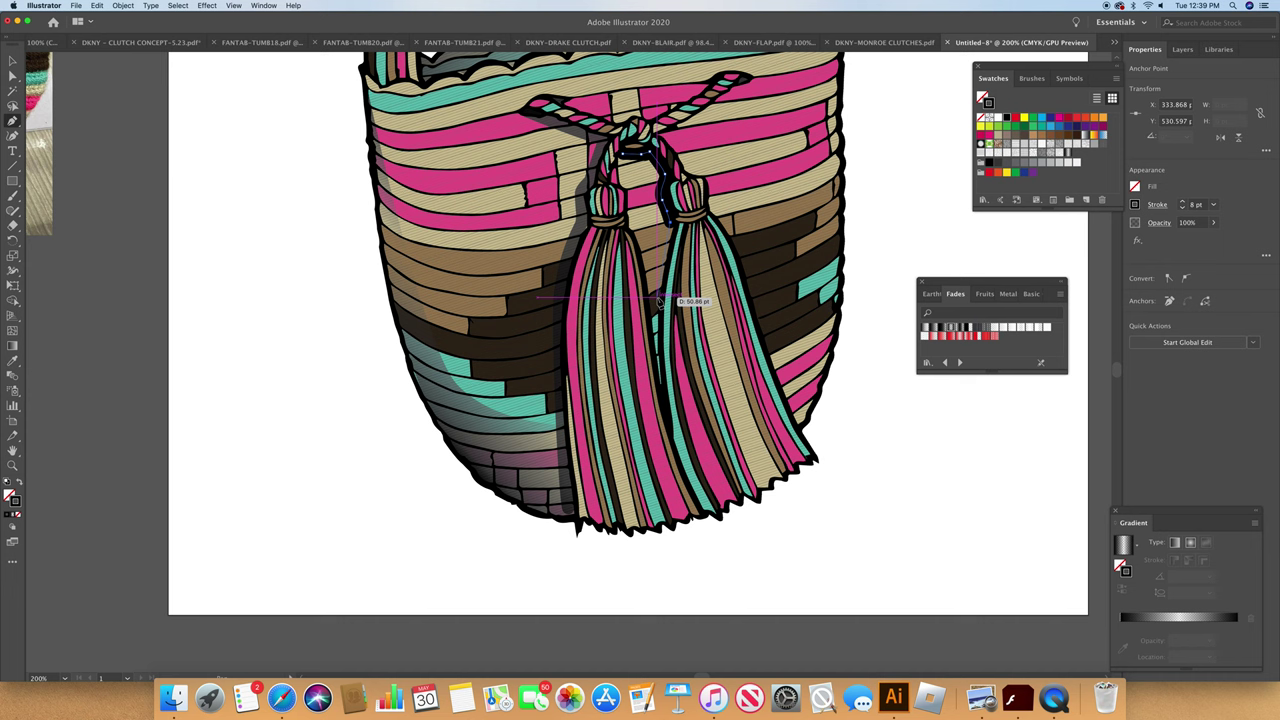
left_click(654, 295)
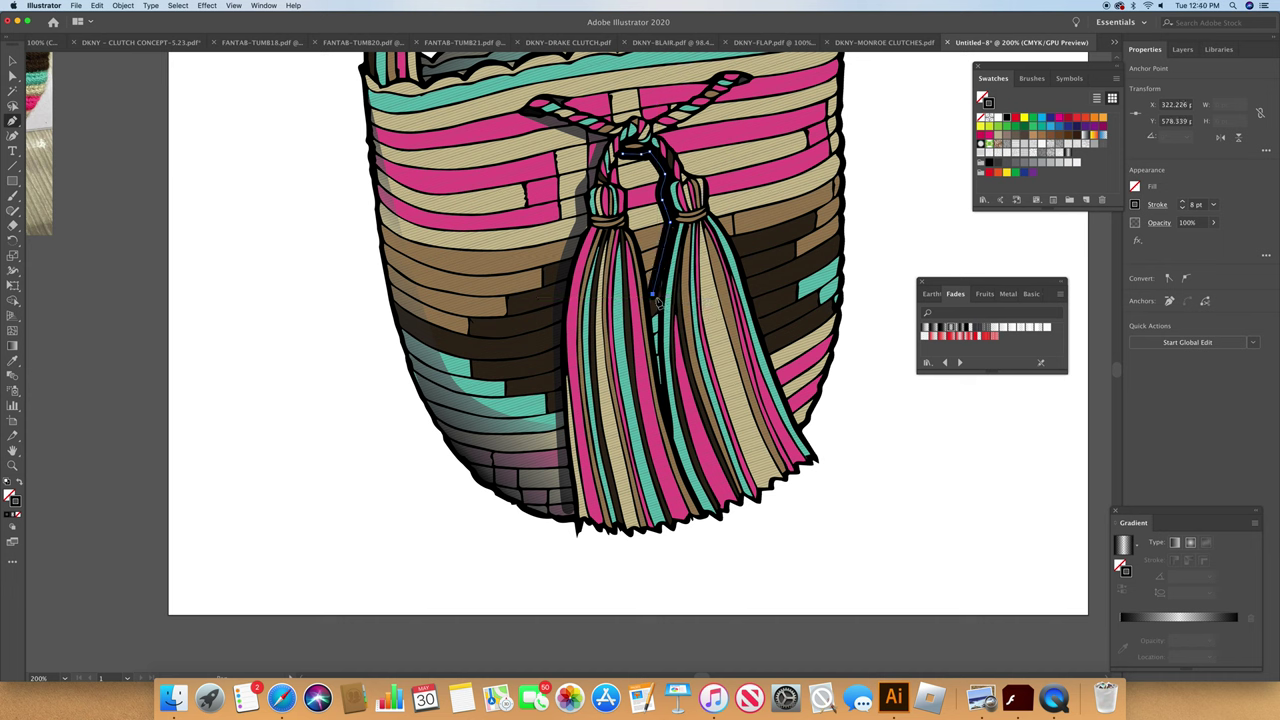
mouse_move(658, 300)
left_mouse_down()
mouse_move(661, 343)
mouse_move(656, 334)
mouse_move(716, 312)
mouse_move(773, 121)
mouse_move(838, 132)
mouse_move(660, 378)
left_mouse_up()
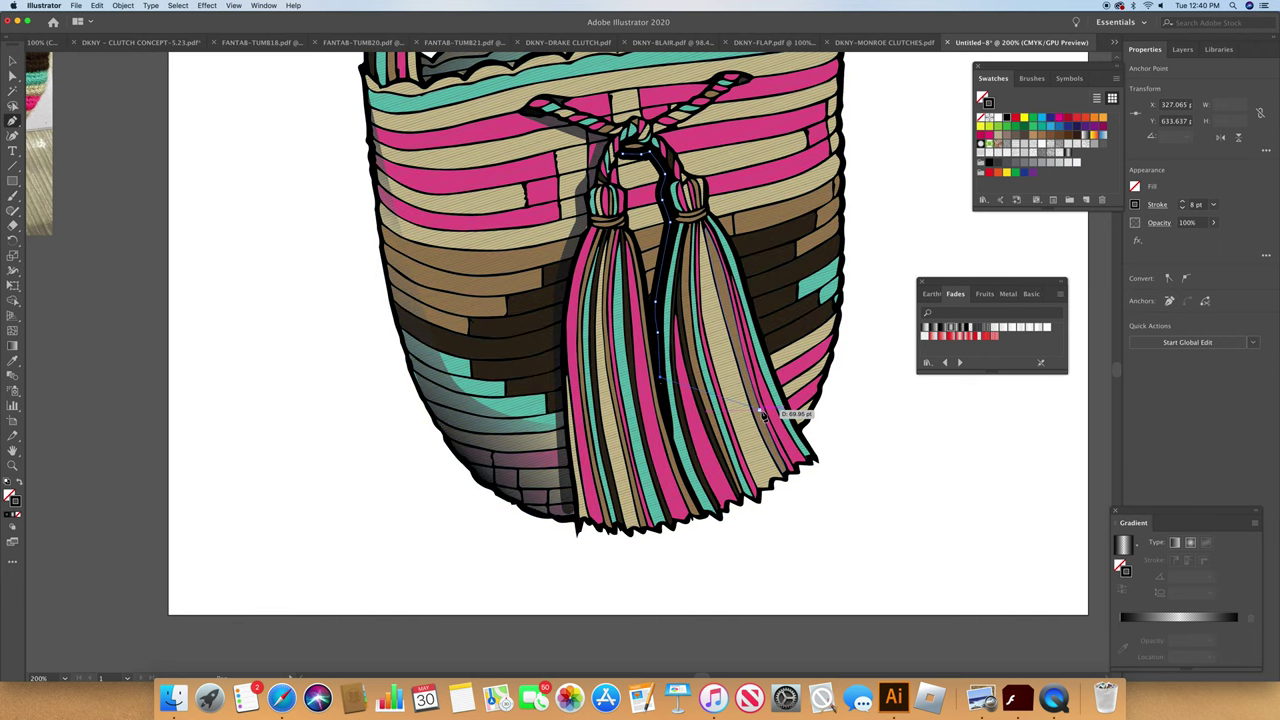
Step: Set the right tassel shadow stroke's opacity to 81% and deselect the path, undoing any stray anchor point
left_click(1157, 223)
left_click(1158, 245)
left_click_drag(1162, 262, 1147, 262)
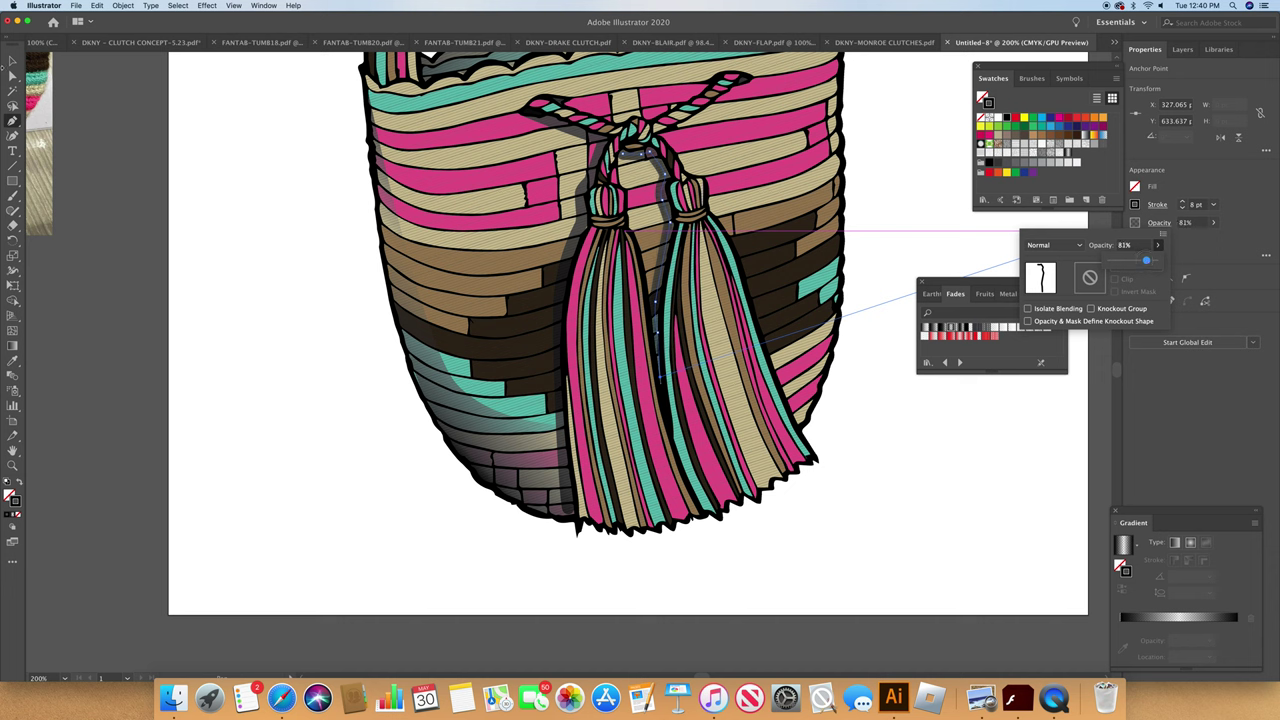
left_click(12, 62)
left_click(195, 227)
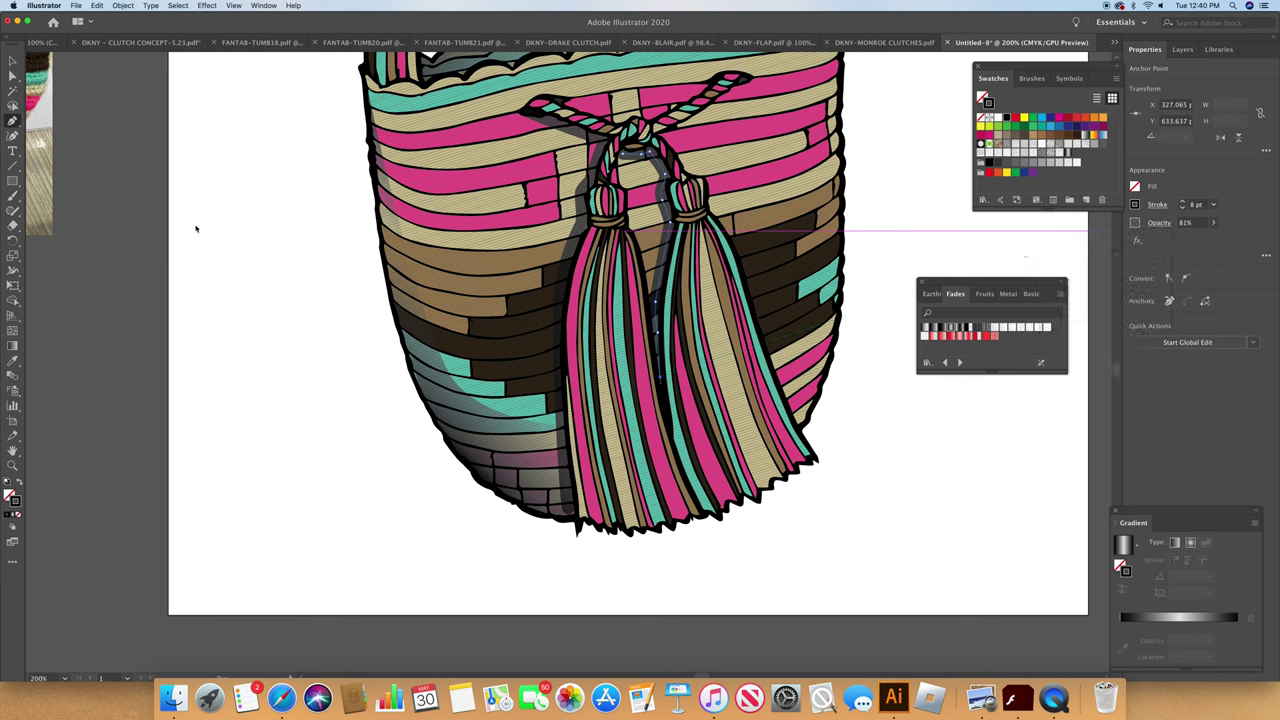
left_click(195, 226)
key("super+z")
left_click(225, 253, "super")
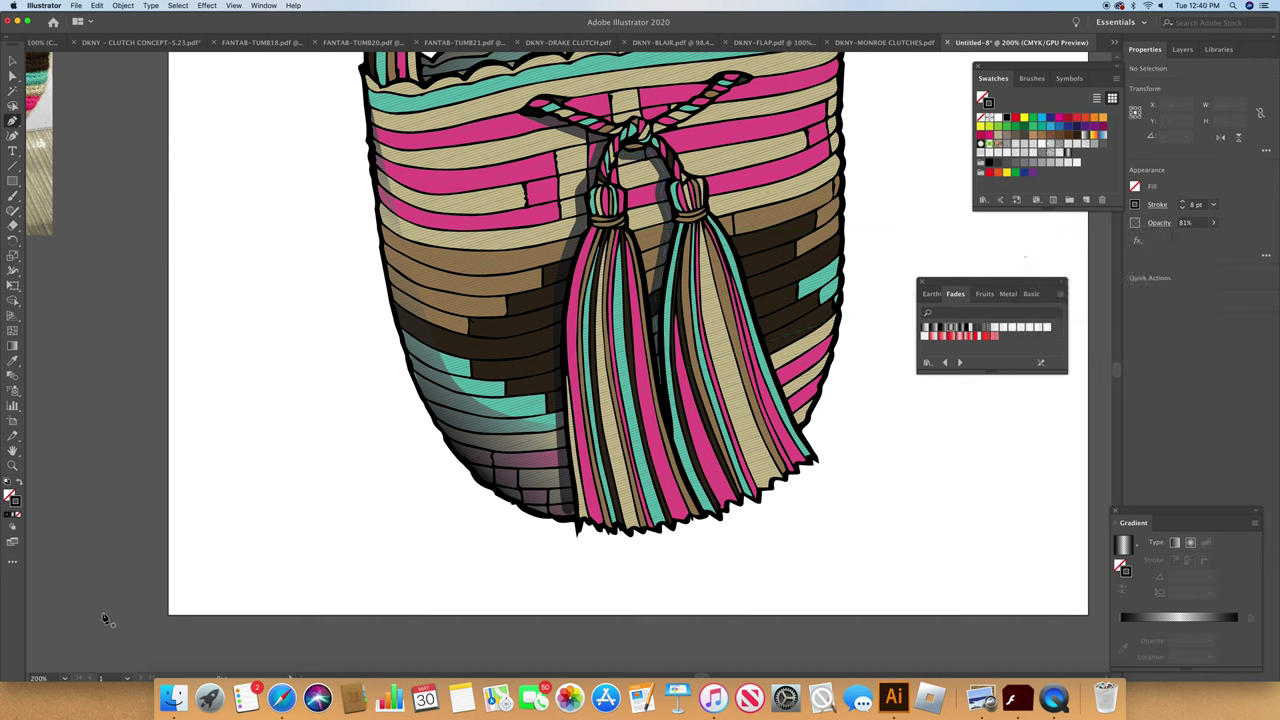
Step: Set the canvas zoom to 100% and bring the whole bag illustration into view to review the shading
left_click(65, 679)
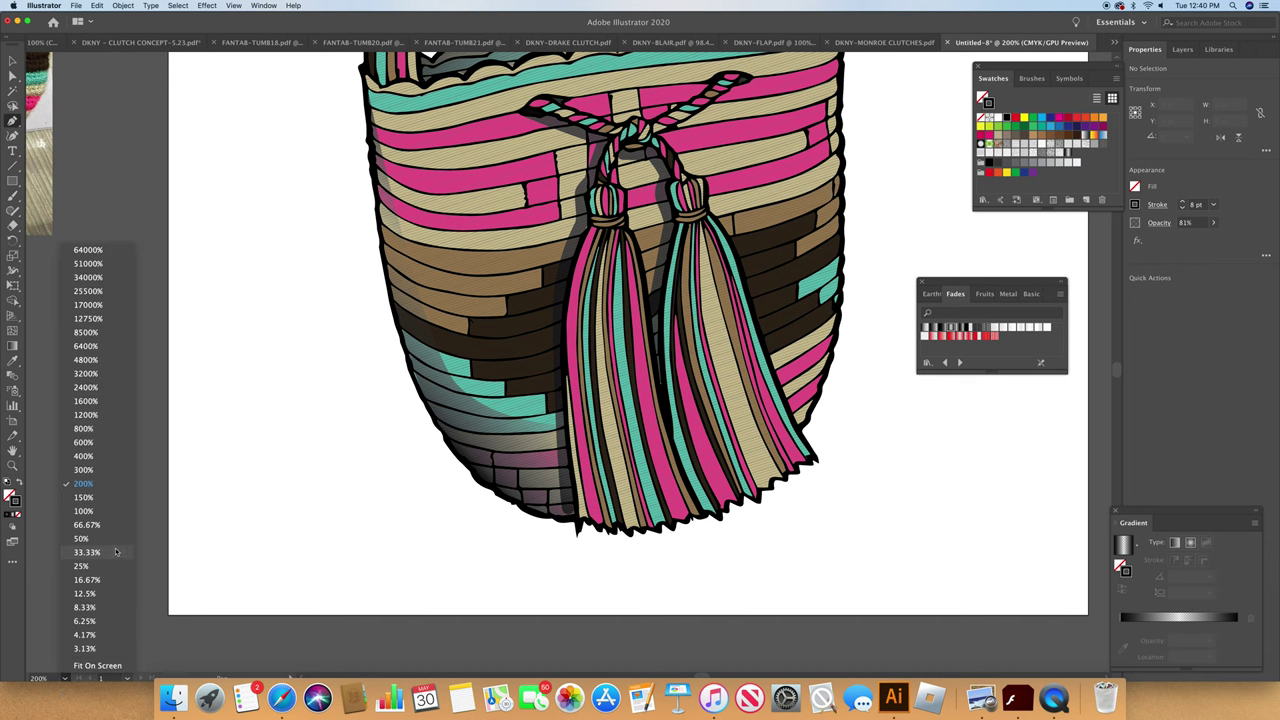
left_click(95, 512)
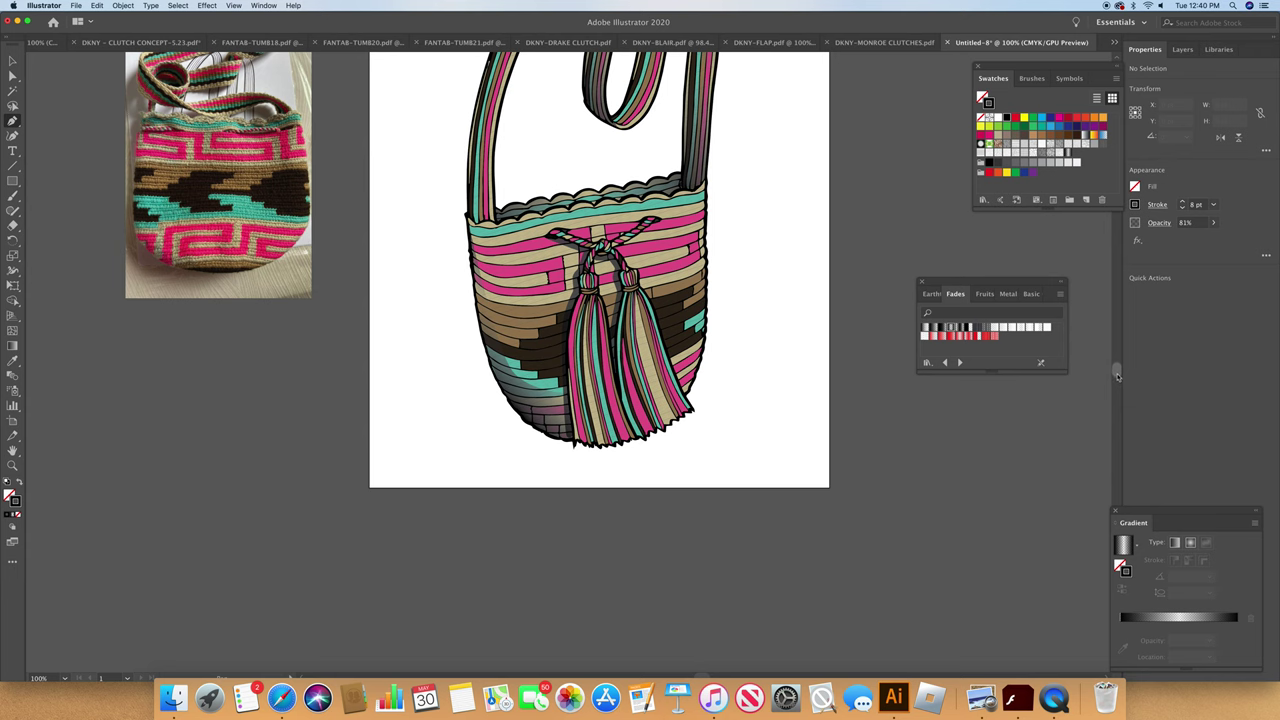
scroll(1117, 375, "up", 5)
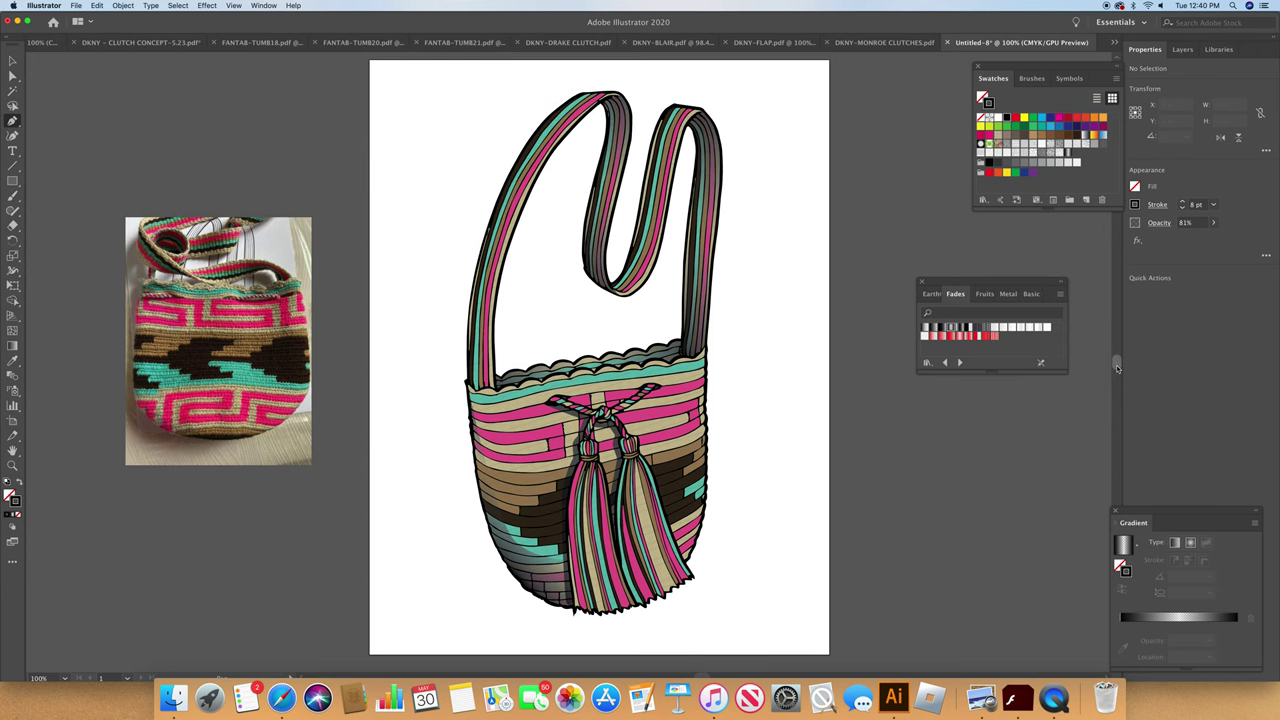